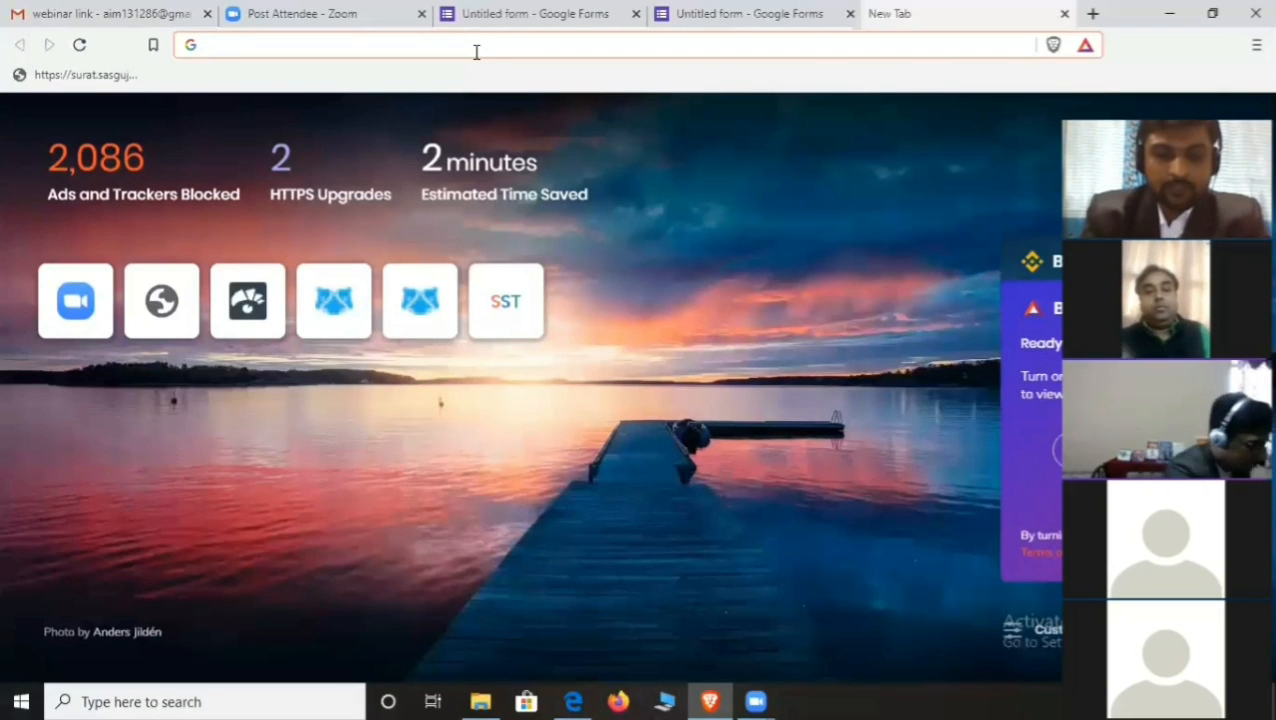
- Search for 'google form' and open the 'Google Forms: Free Online Surveys for Personal Use' result
{"action": "type", "text": "goo"}
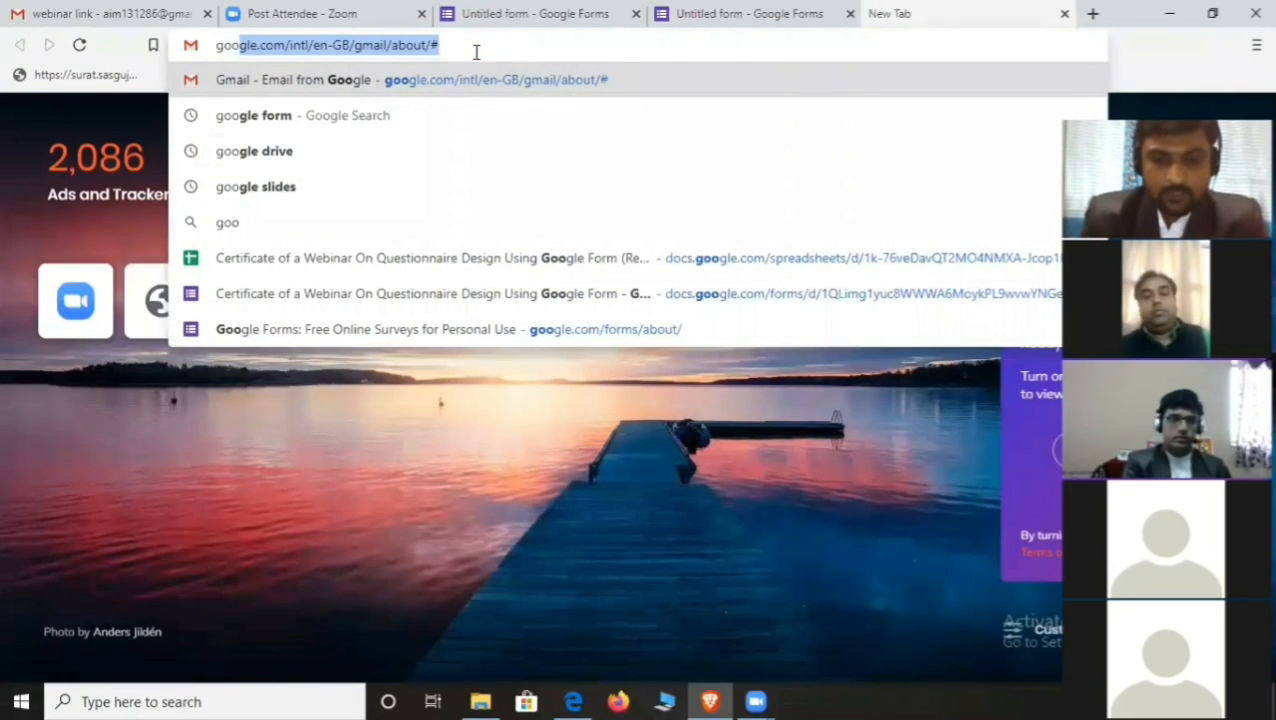
{"action": "type", "text": "gle for"}
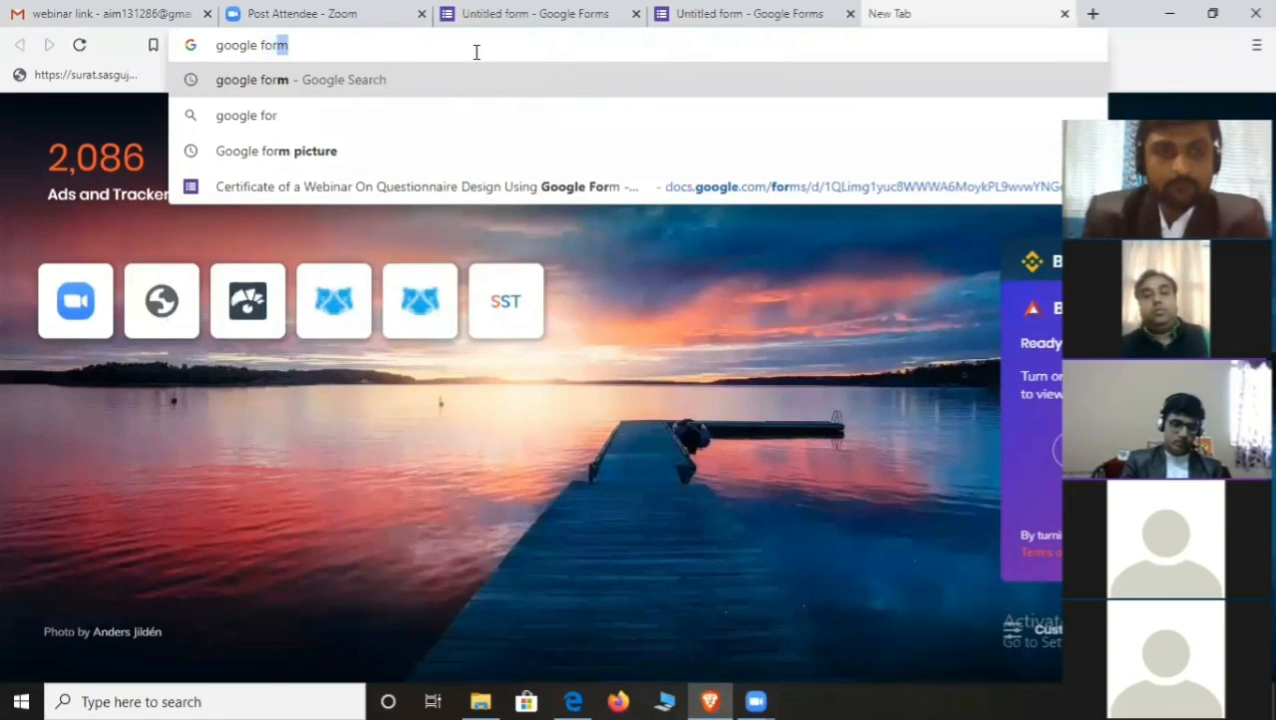
{"action": "type", "text": "m"}
{"action": "key", "text": "Return"}
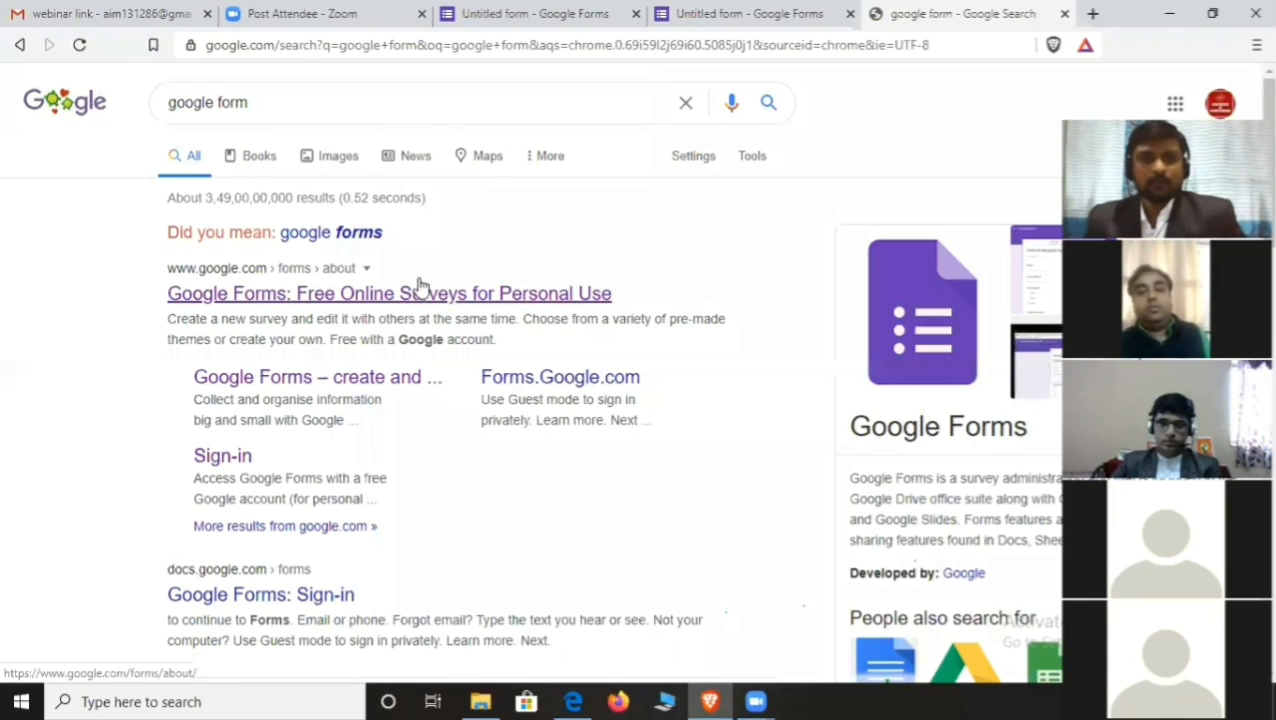
{"action": "left_click", "coordinate": [468, 294]}
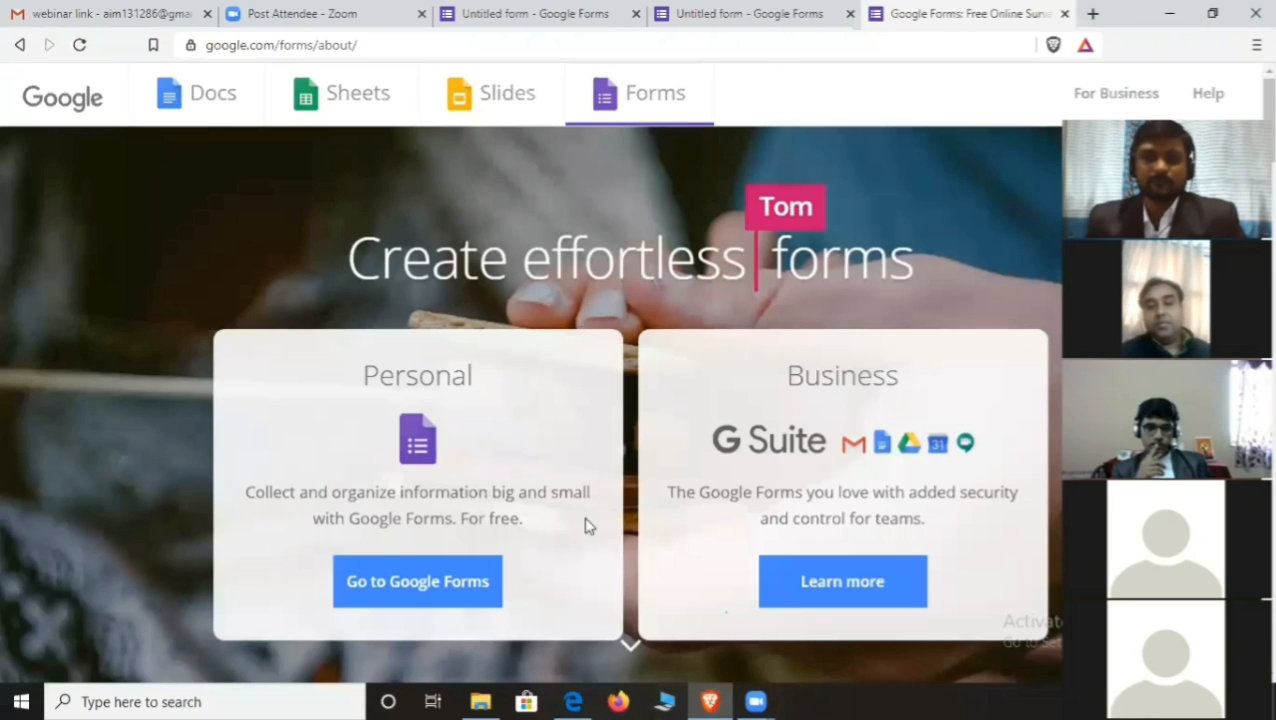
- From the Google Forms home page, create a Blank form and select its Untitled form title
{"action": "left_click", "coordinate": [443, 590]}
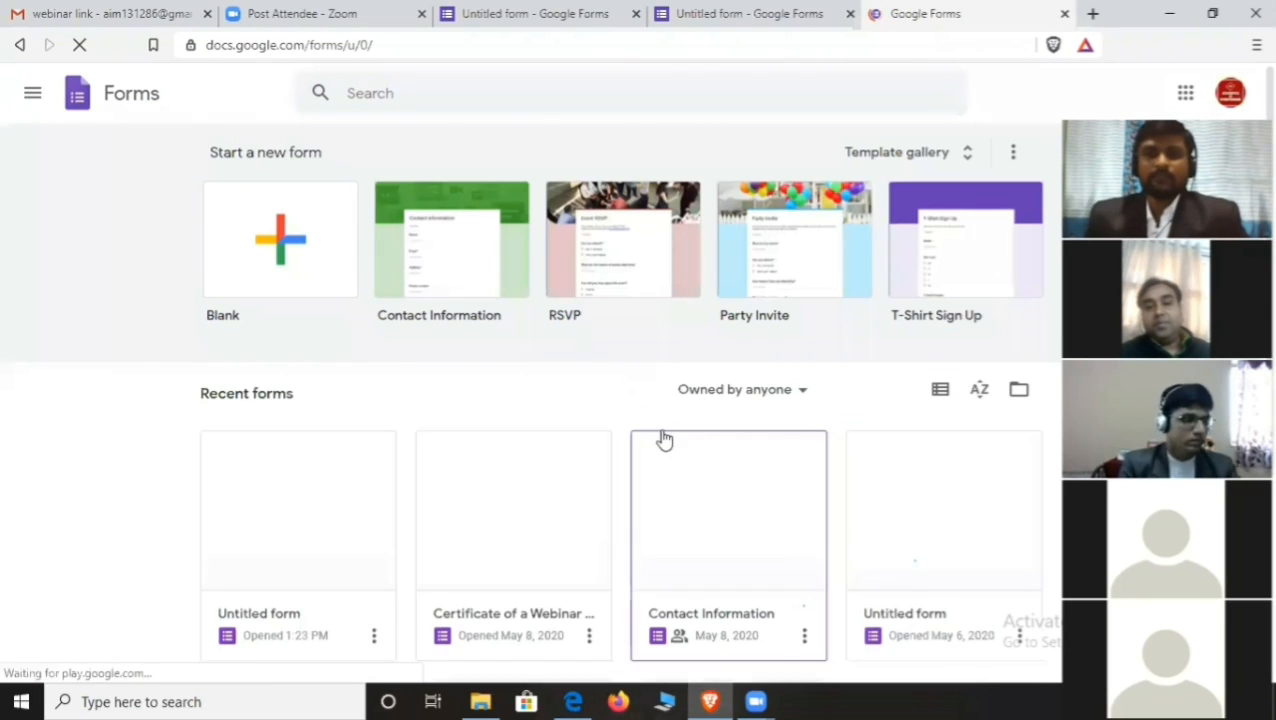
{"action": "left_click", "coordinate": [287, 243]}
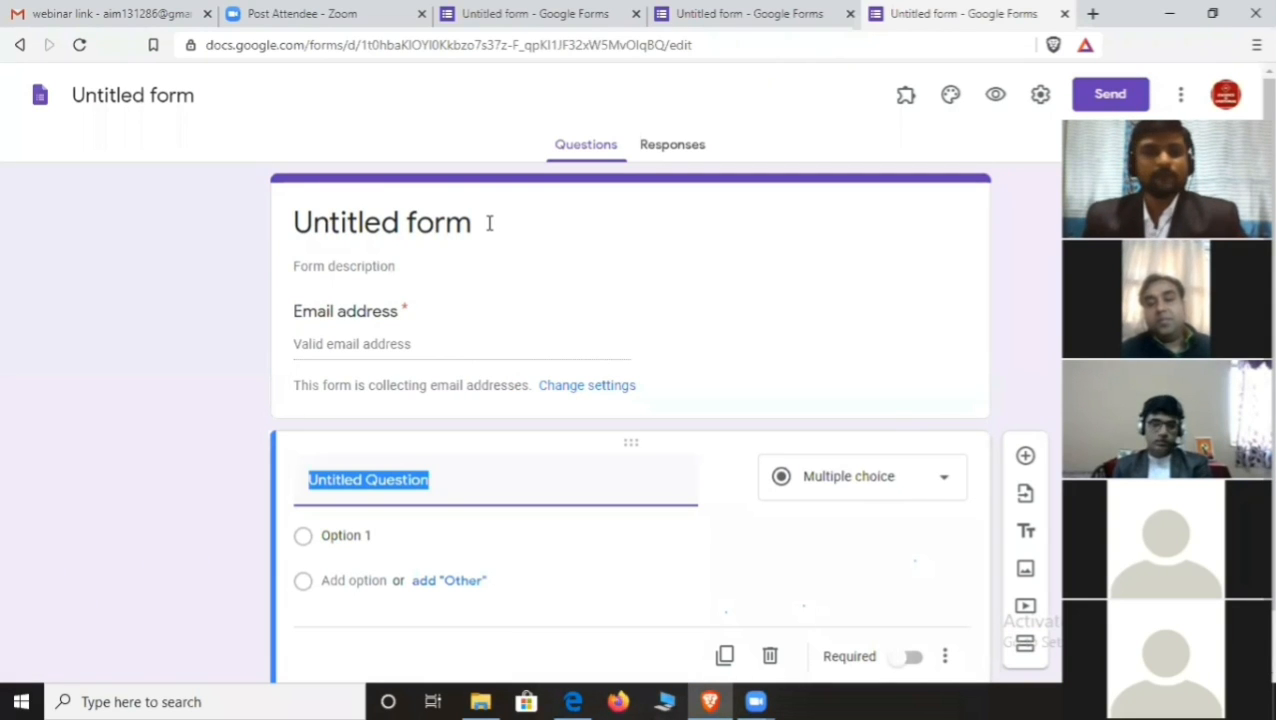
{"action": "left_click", "coordinate": [367, 226]}
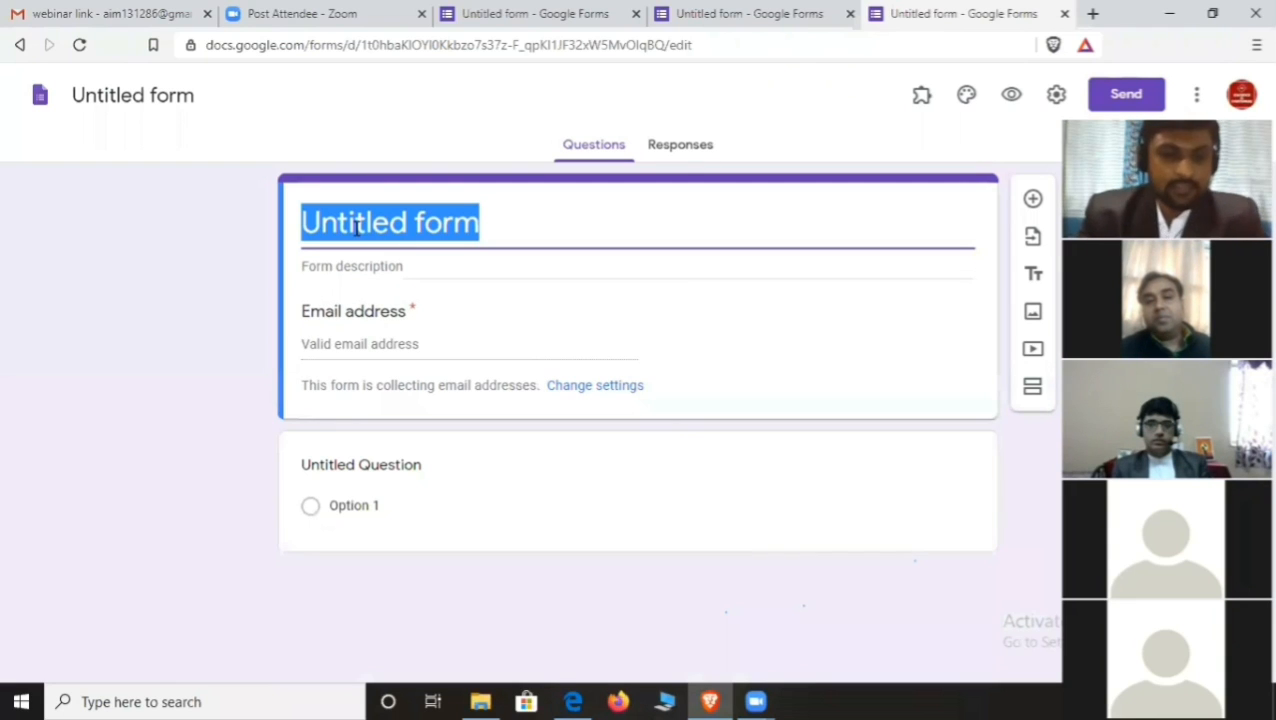
- Copy the title 'Questionnaire Design Using Google Form' from the existing form into the new form
{"action": "left_click", "coordinate": [769, 14]}
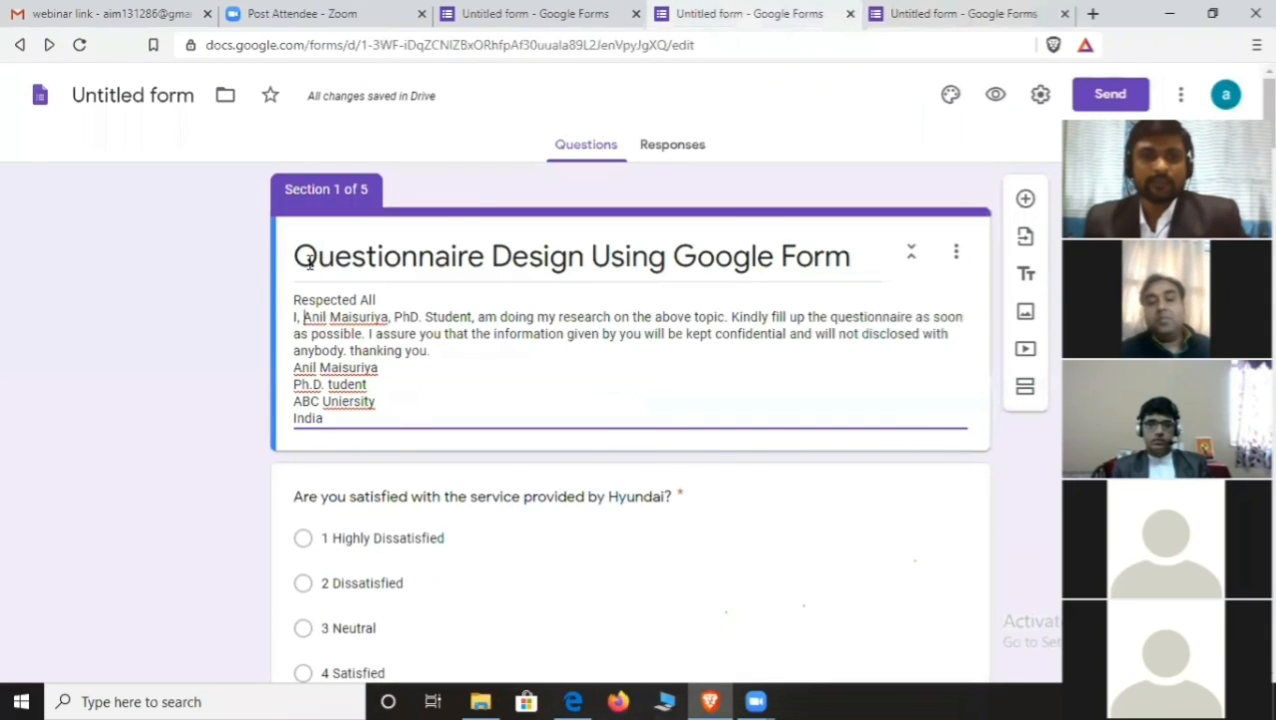
{"action": "left_click_drag", "start_coordinate": [295, 262], "coordinate": [490, 254]}
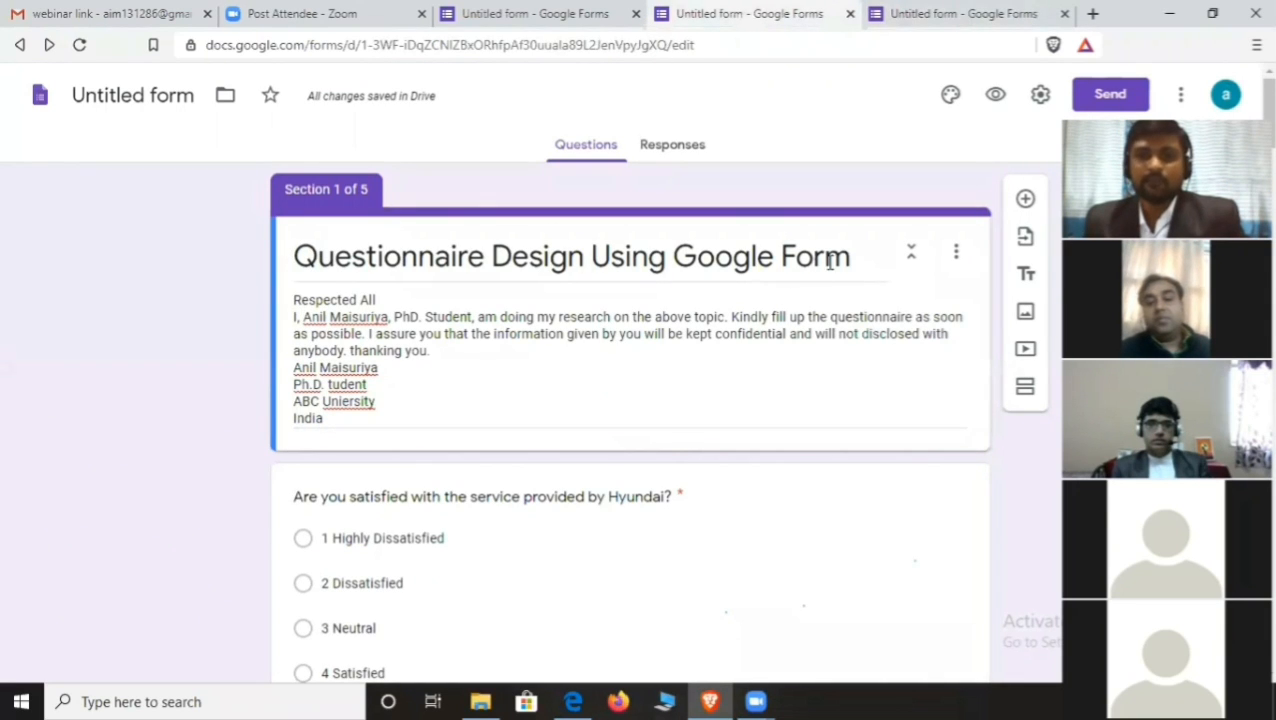
{"action": "triple_click", "coordinate": [766, 257]}
{"action": "key", "text": "ctrl+c"}
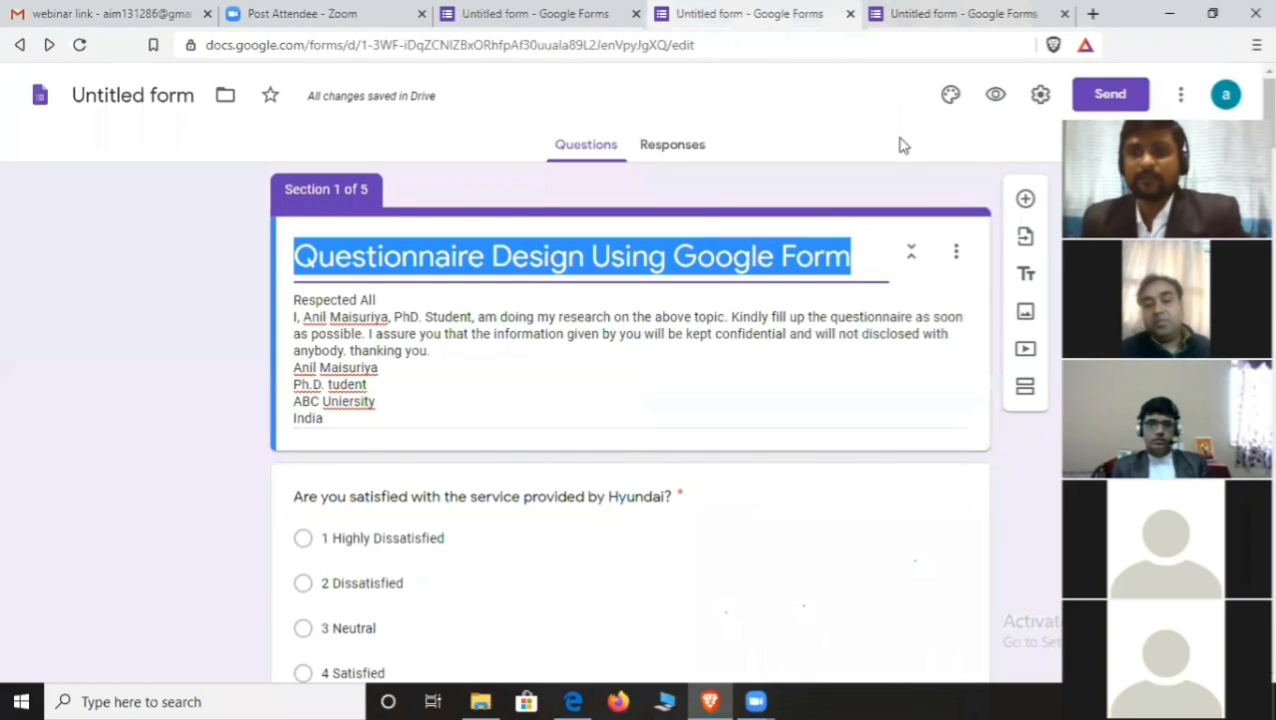
{"action": "left_click", "coordinate": [940, 14]}
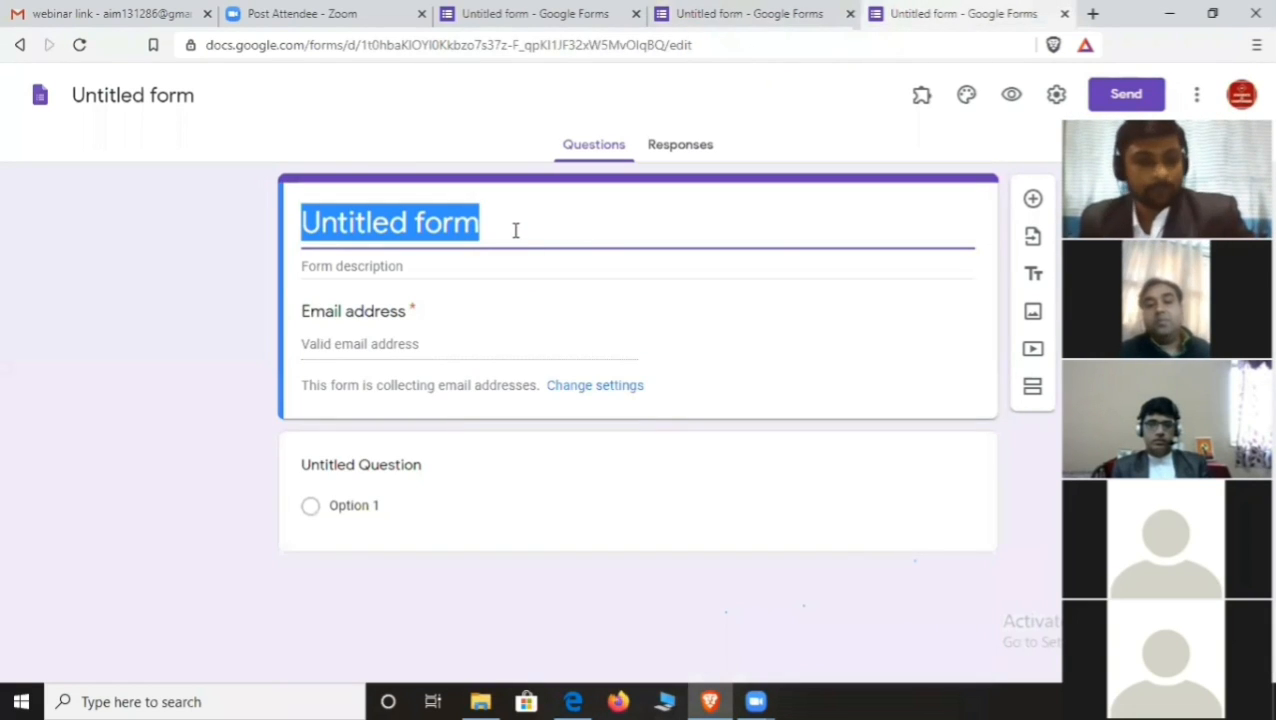
{"action": "key", "text": "ctrl+v"}
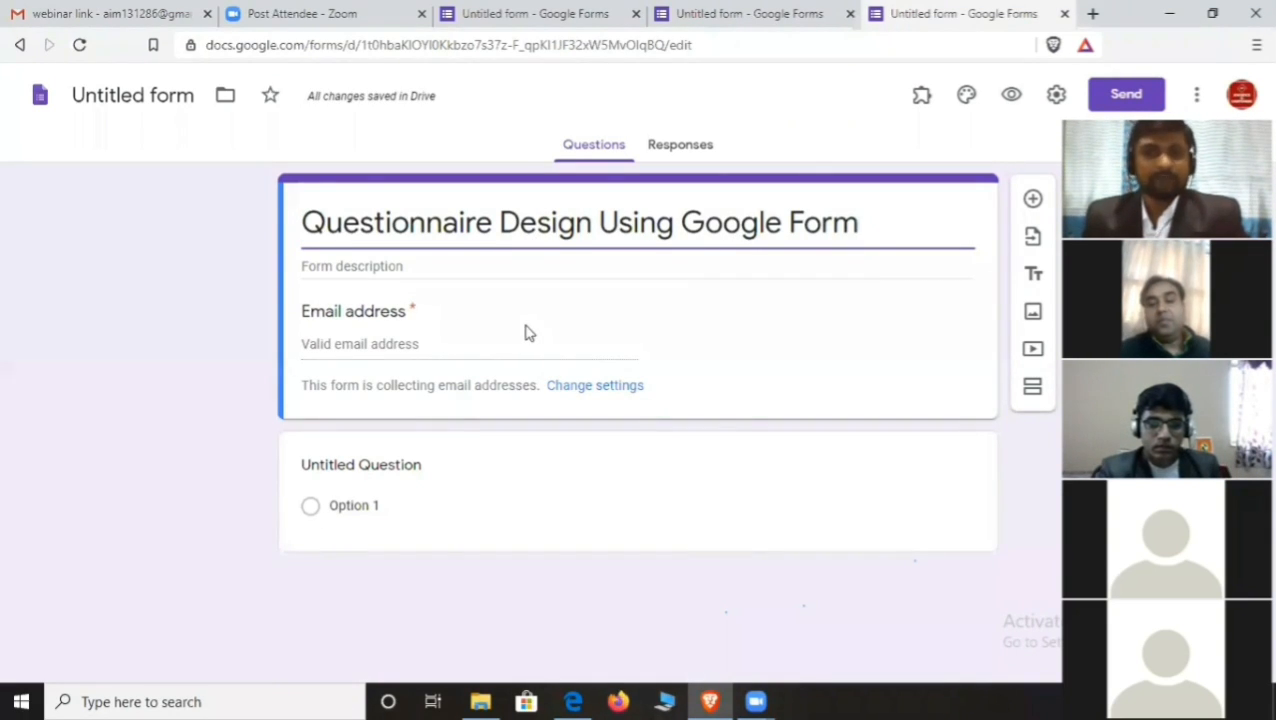
- Copy the existing form's introductory description into the new form's description field
{"action": "left_click", "coordinate": [370, 267]}
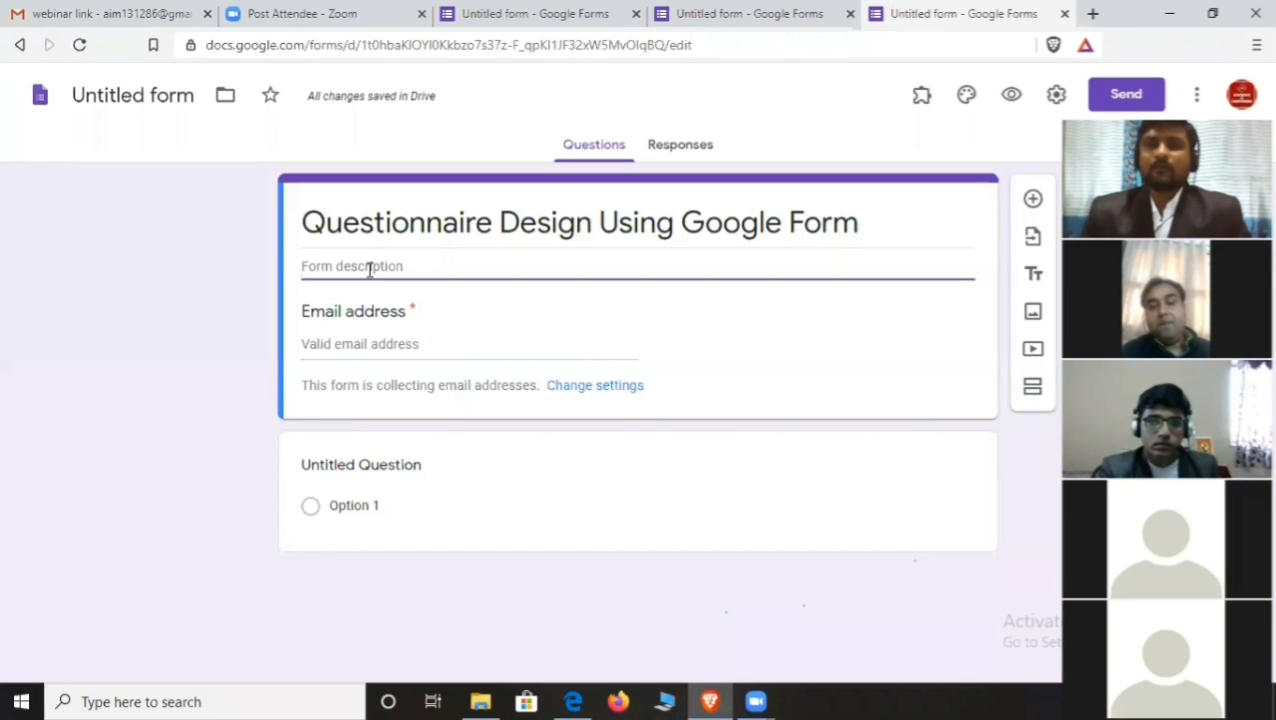
{"action": "left_click", "coordinate": [712, 13]}
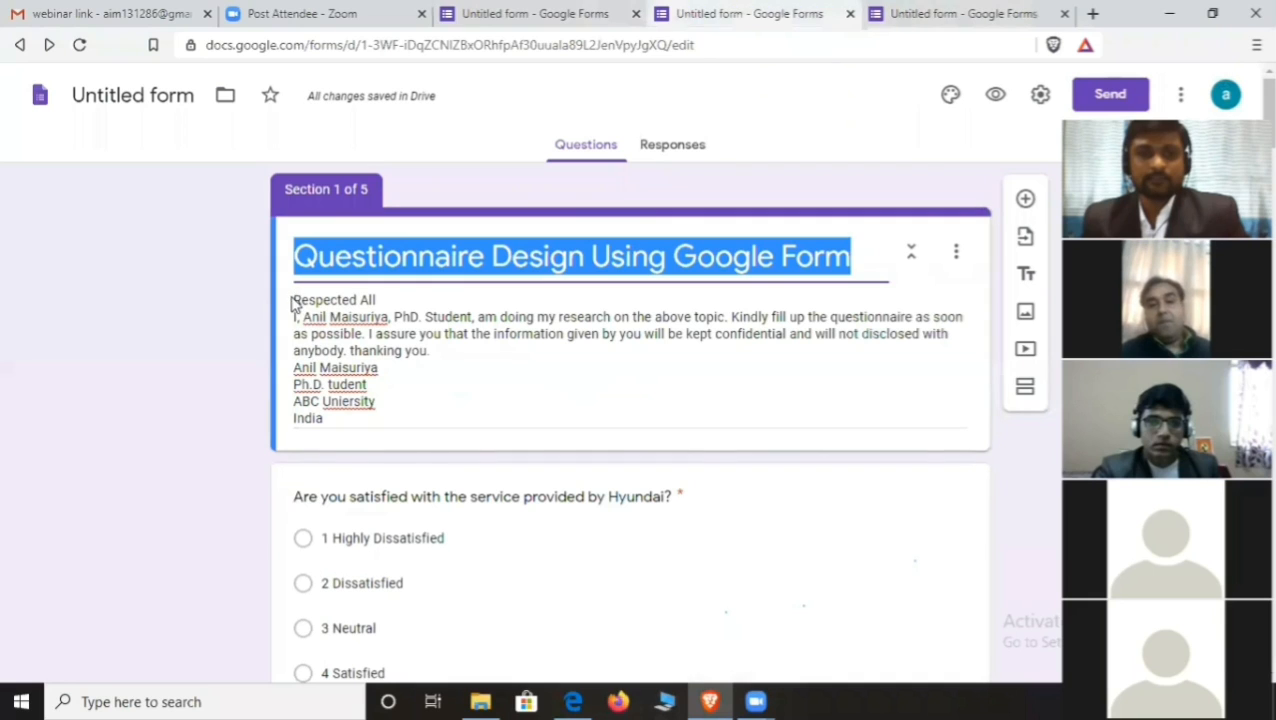
{"action": "left_click", "coordinate": [330, 317]}
{"action": "key", "text": "ctrl+a"}
{"action": "key", "text": "ctrl+c"}
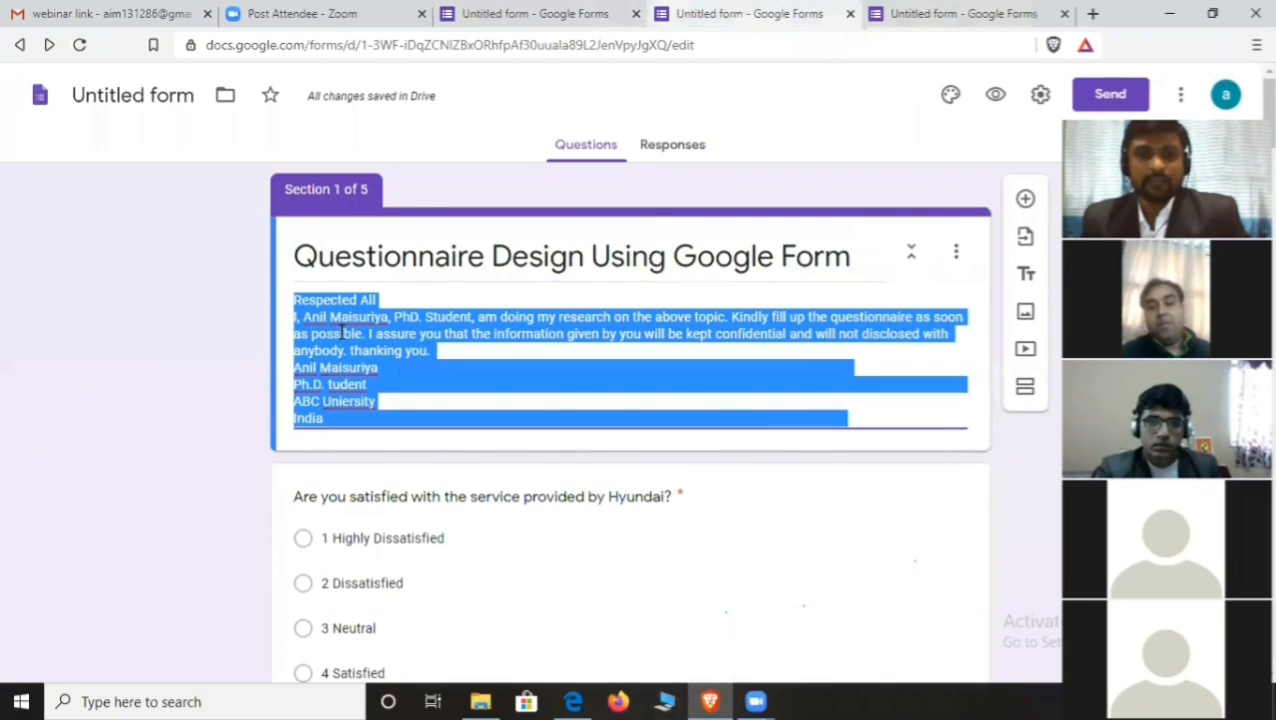
{"action": "left_click", "coordinate": [920, 13]}
{"action": "left_click", "coordinate": [423, 268]}
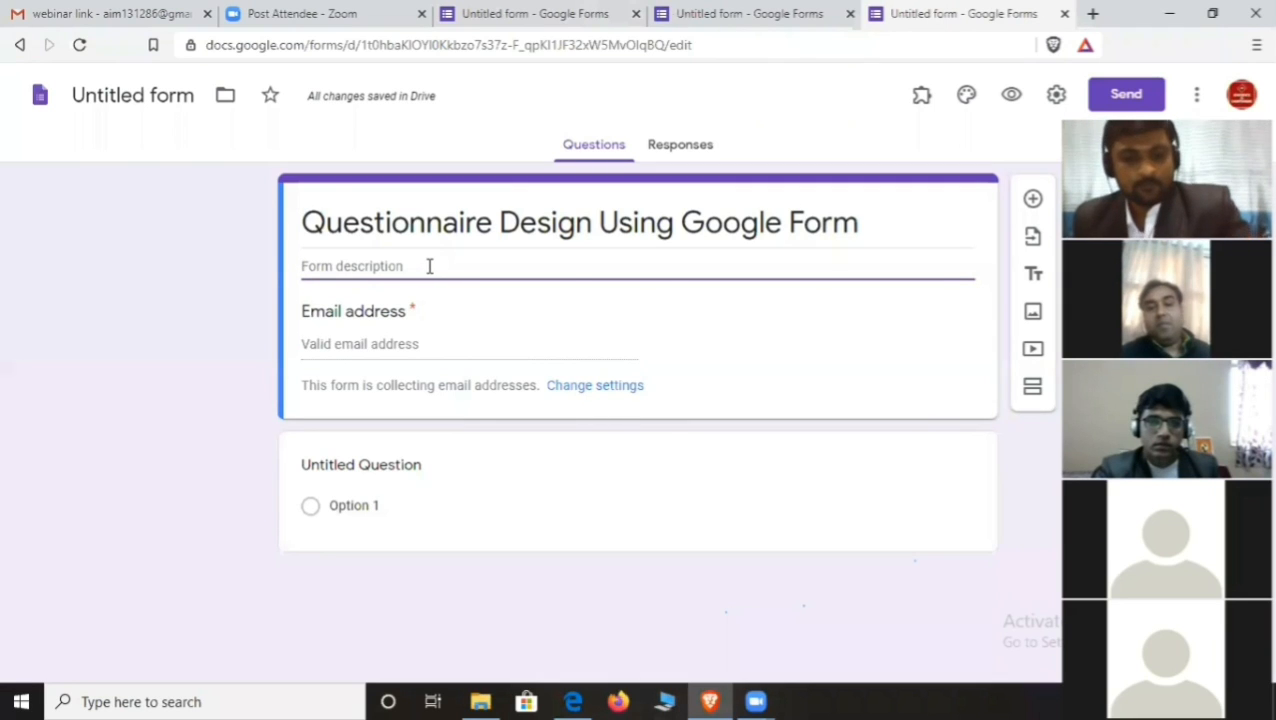
{"action": "key", "text": "ctrl+v"}
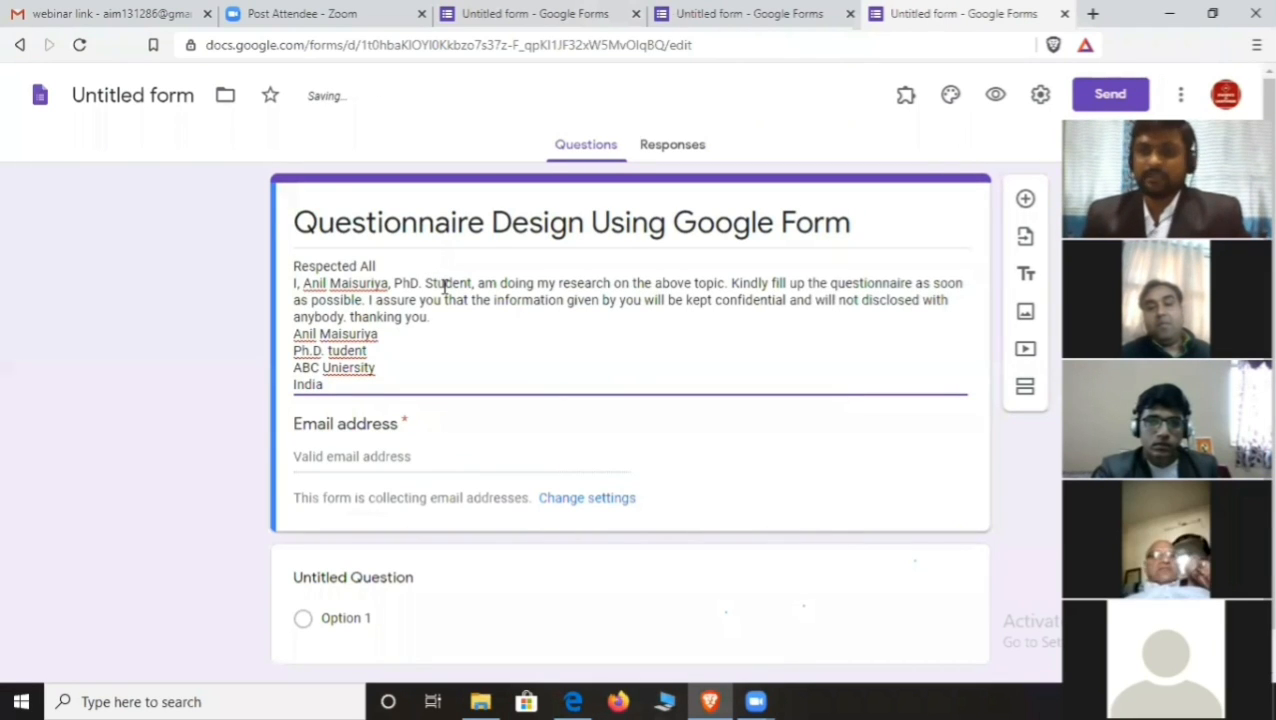
- Untick Collect email addresses in the form Settings and save the change
{"action": "scroll", "coordinate": [384, 358], "scroll_direction": "down", "scroll_amount": 1}
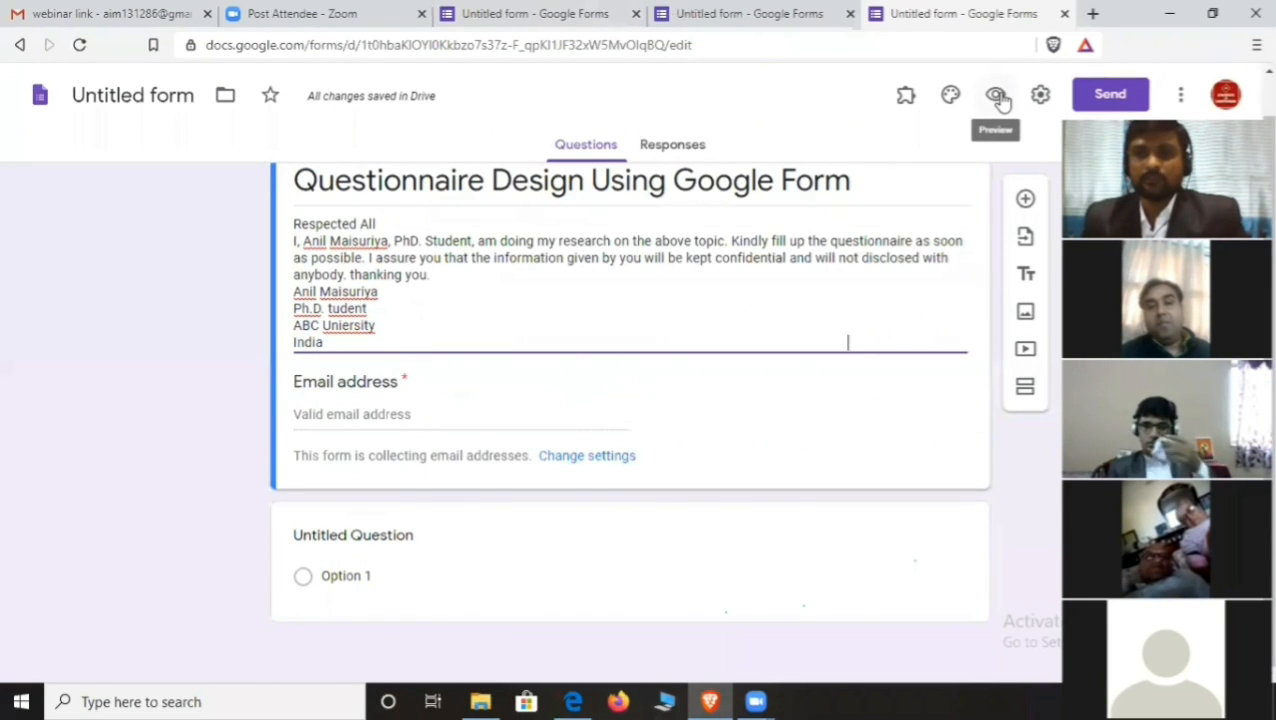
{"action": "left_click", "coordinate": [1040, 95]}
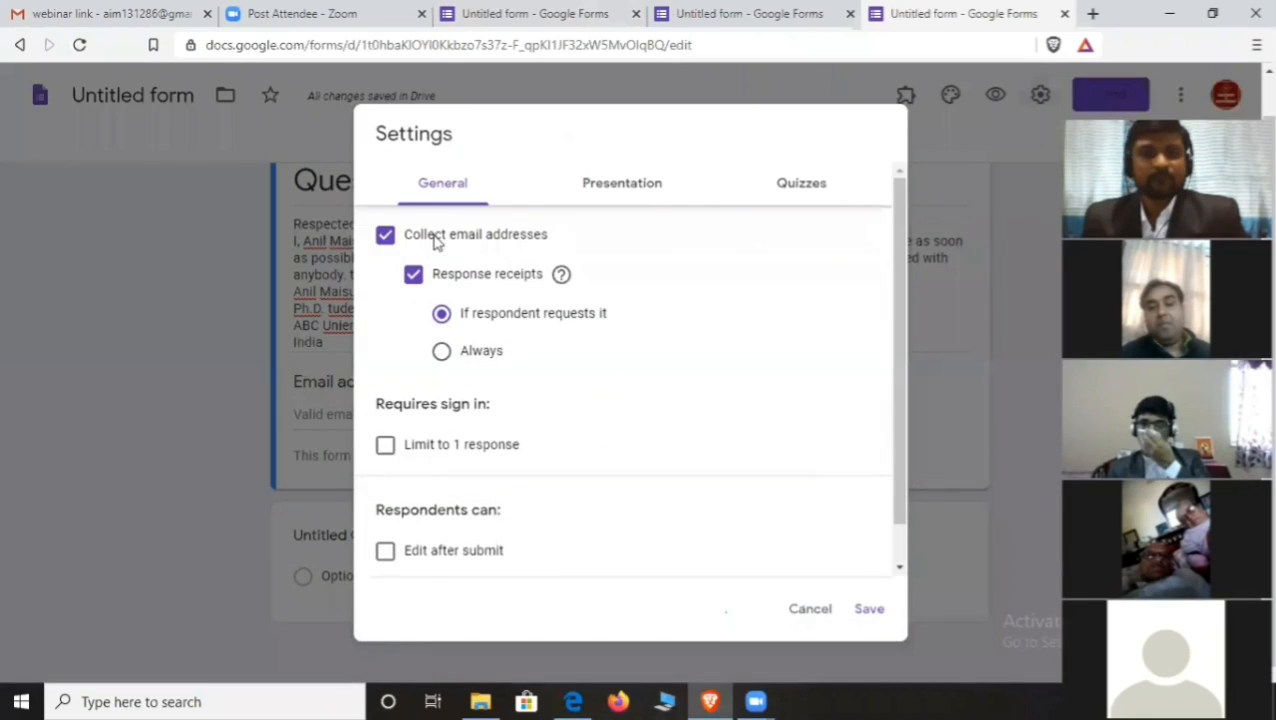
{"action": "left_click", "coordinate": [385, 238]}
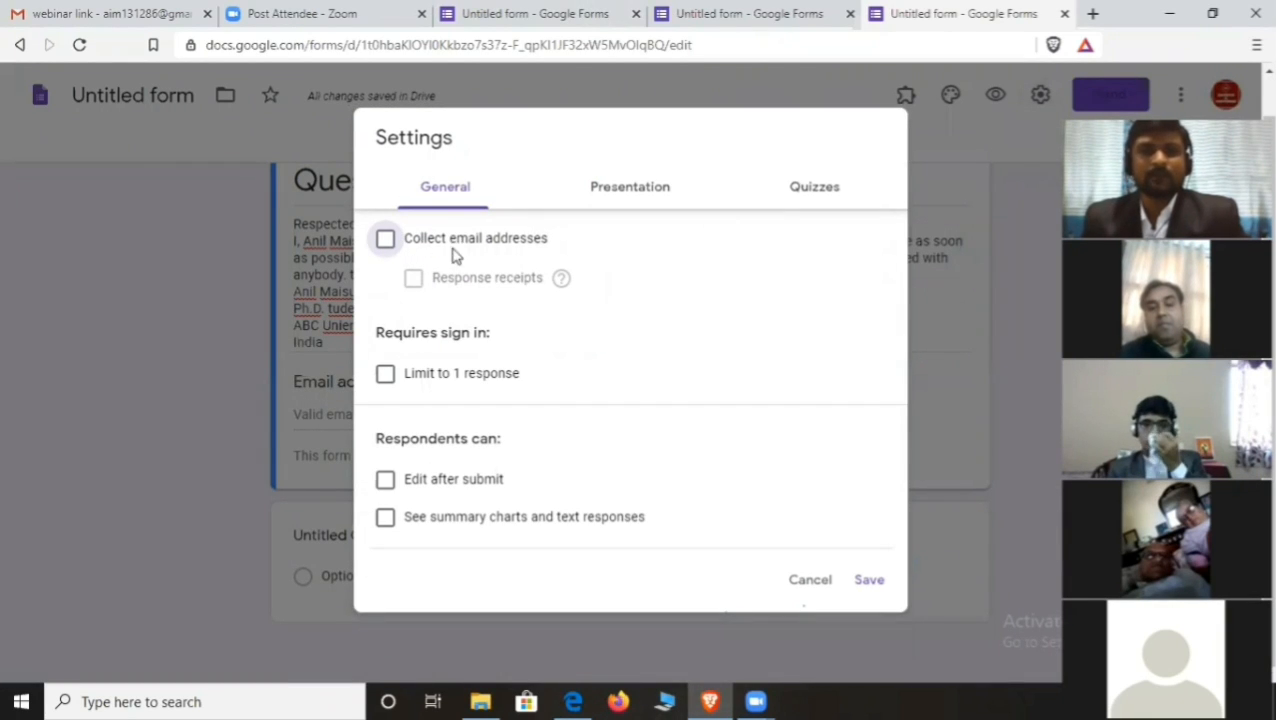
{"action": "left_click", "coordinate": [812, 582]}
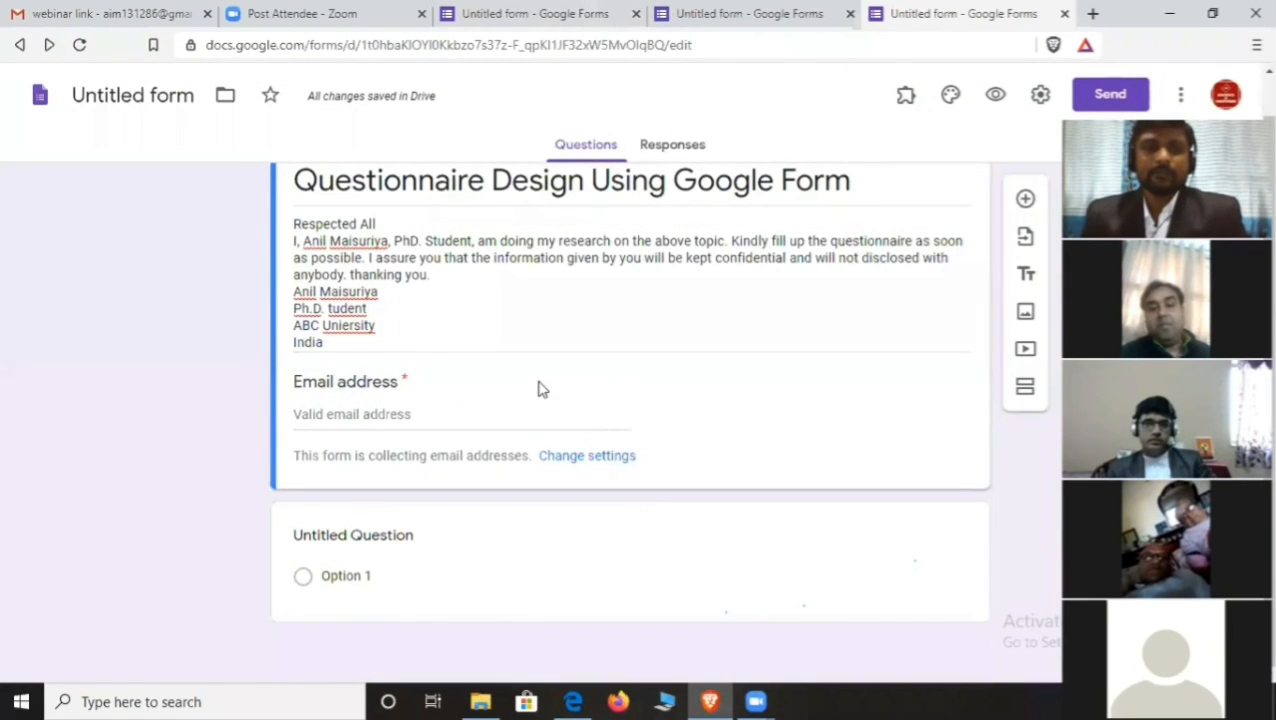
{"action": "left_click", "coordinate": [1040, 98]}
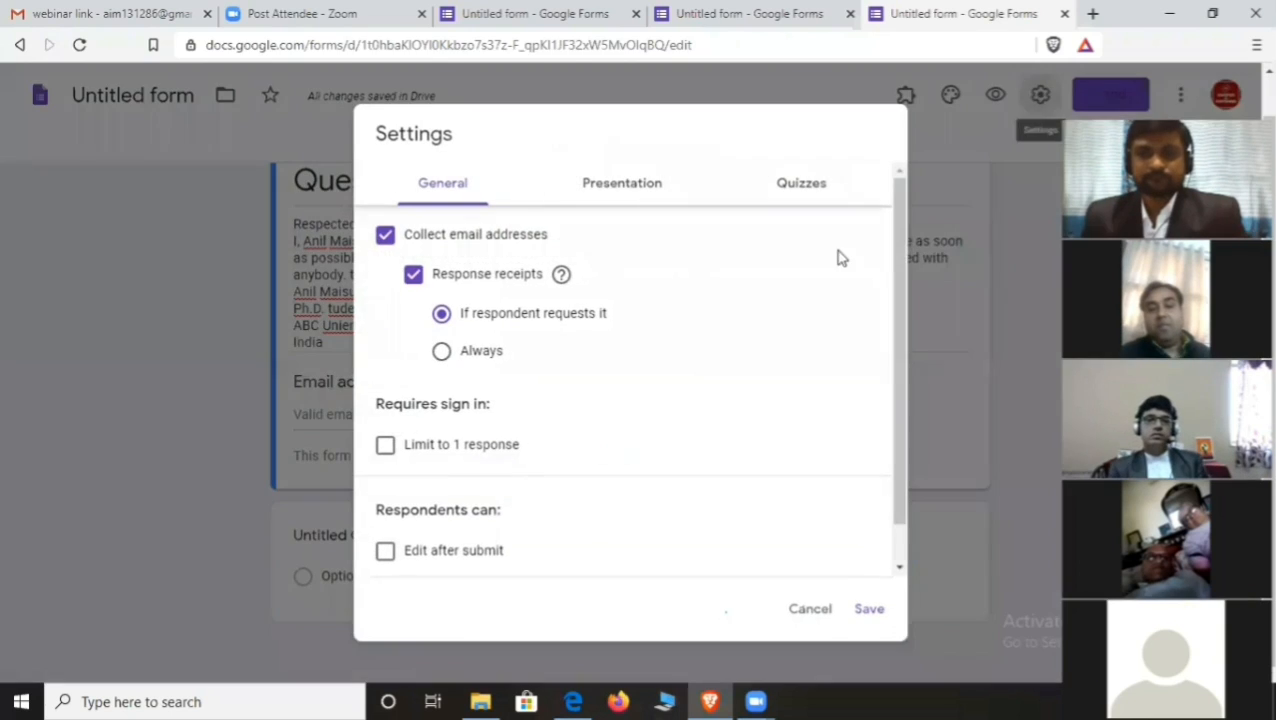
{"action": "left_click", "coordinate": [411, 278]}
{"action": "left_click", "coordinate": [388, 232]}
{"action": "left_click", "coordinate": [864, 588]}
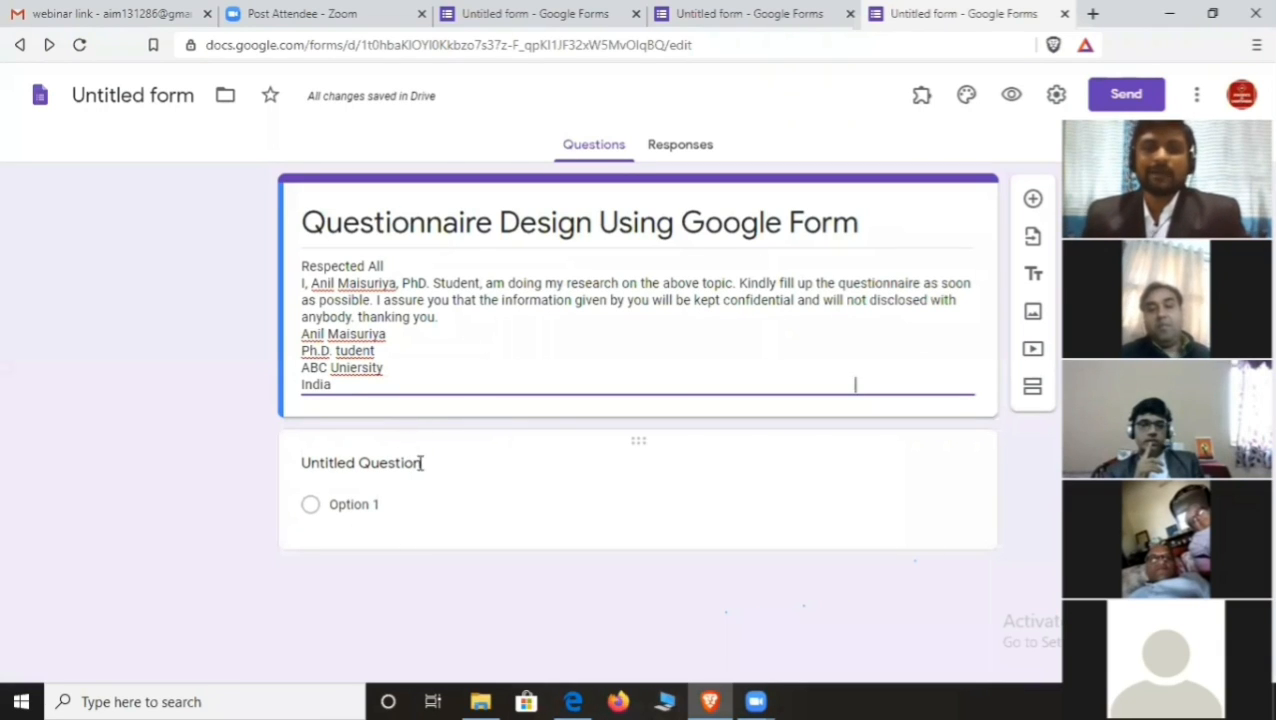
{"action": "left_click", "coordinate": [425, 470]}
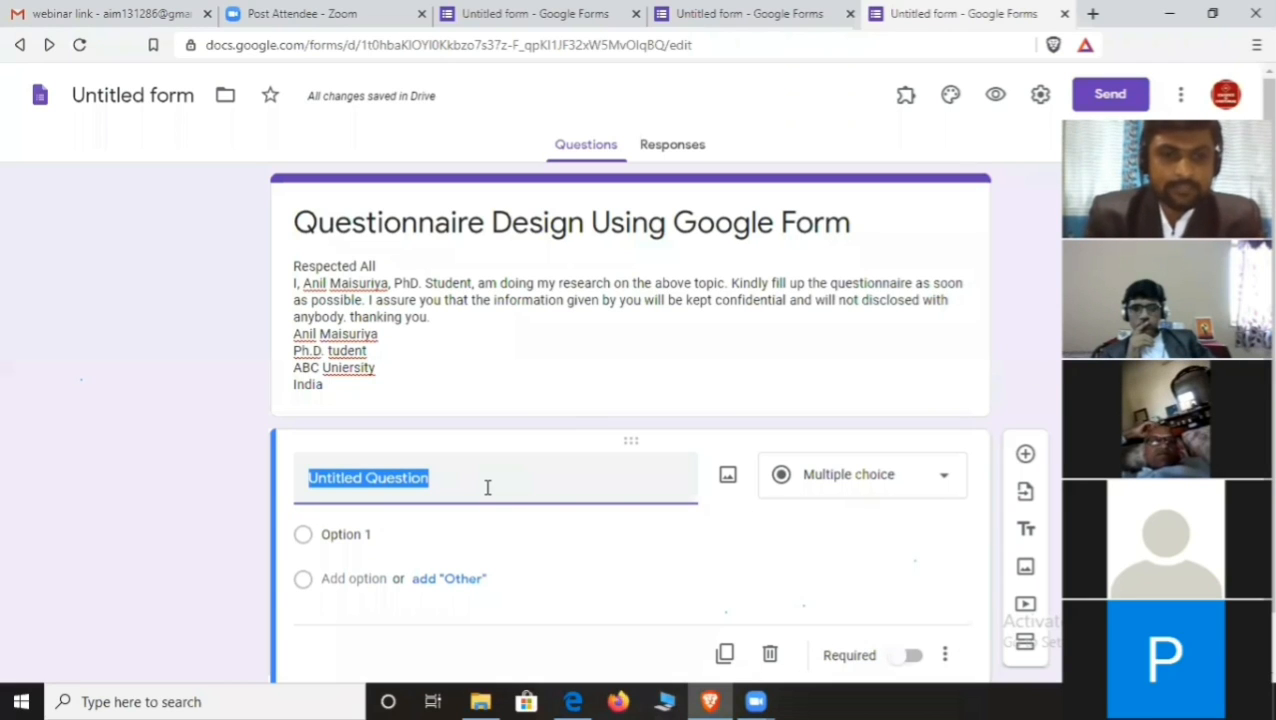
- Title the first question 'Name' and make it a required short-answer question
{"action": "type", "text": "Name"}
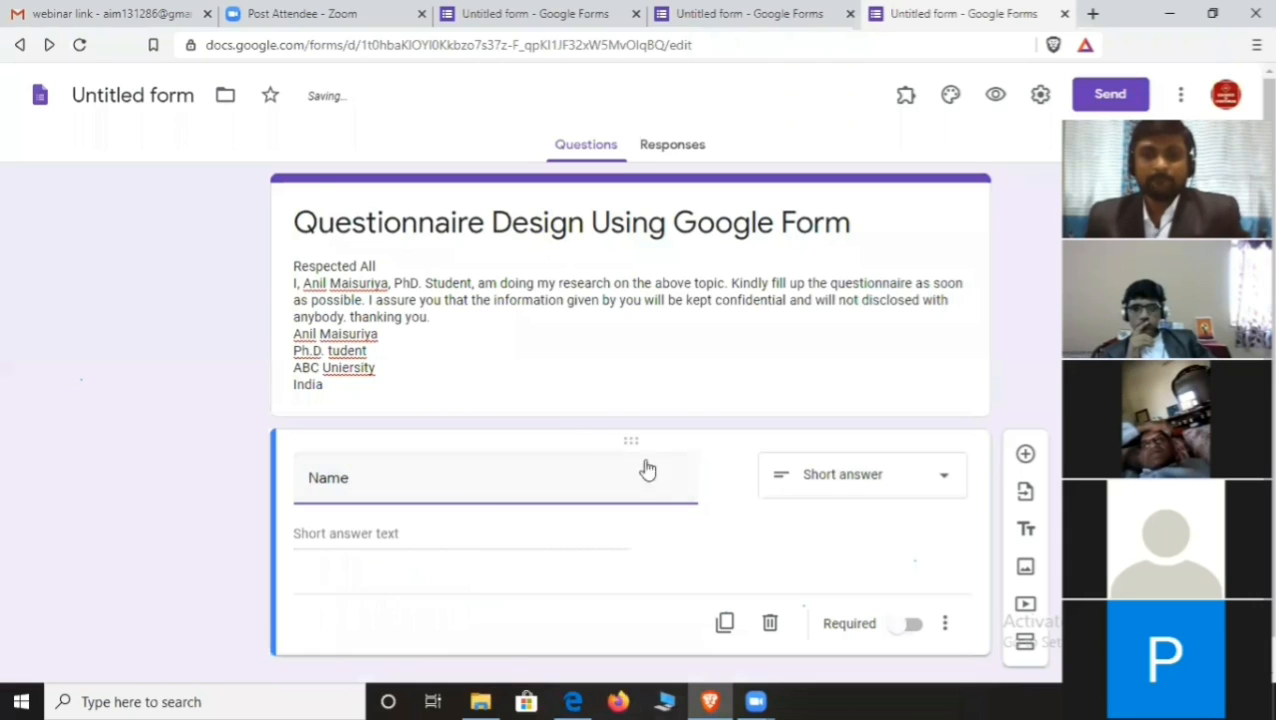
{"action": "left_click", "coordinate": [923, 466]}
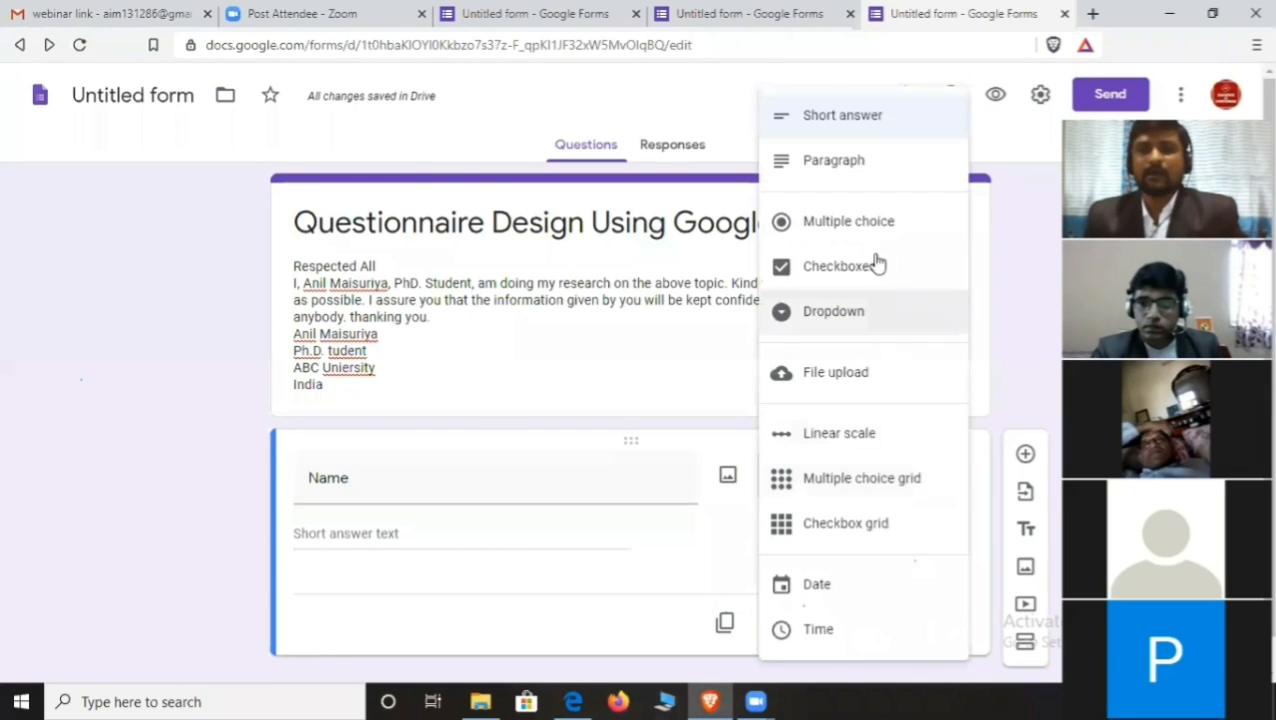
{"action": "left_click", "coordinate": [848, 121]}
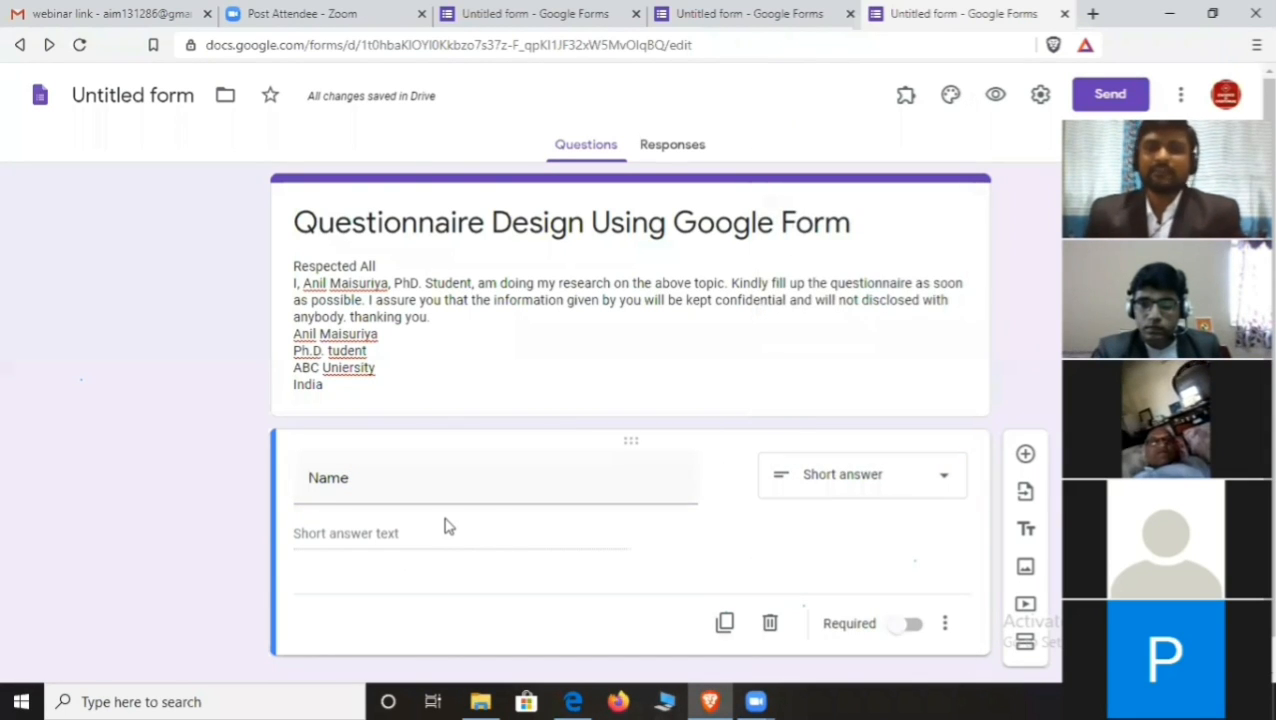
{"action": "scroll", "coordinate": [450, 526], "scroll_direction": "down", "scroll_amount": 1}
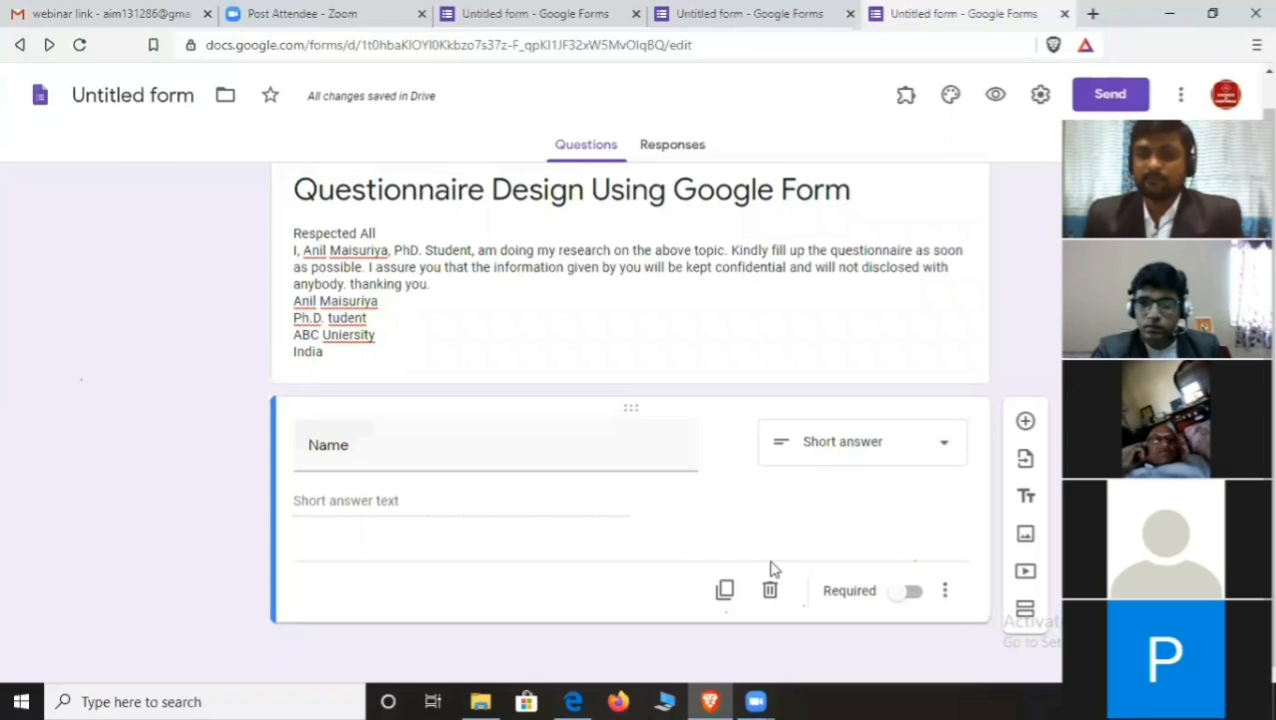
{"action": "left_click", "coordinate": [903, 597]}
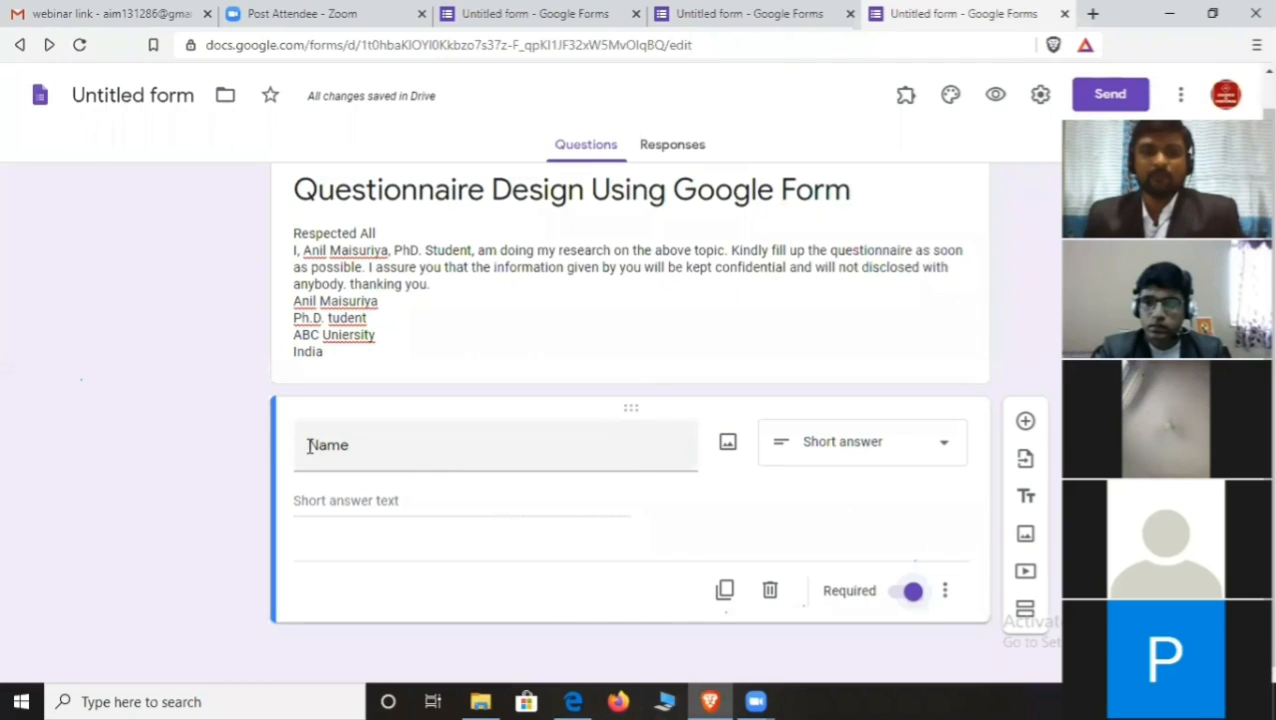
- Prefix the title with '1' to read '1 Name' and add a new question
{"action": "left_click", "coordinate": [309, 446]}
{"action": "left_click", "coordinate": [309, 446]}
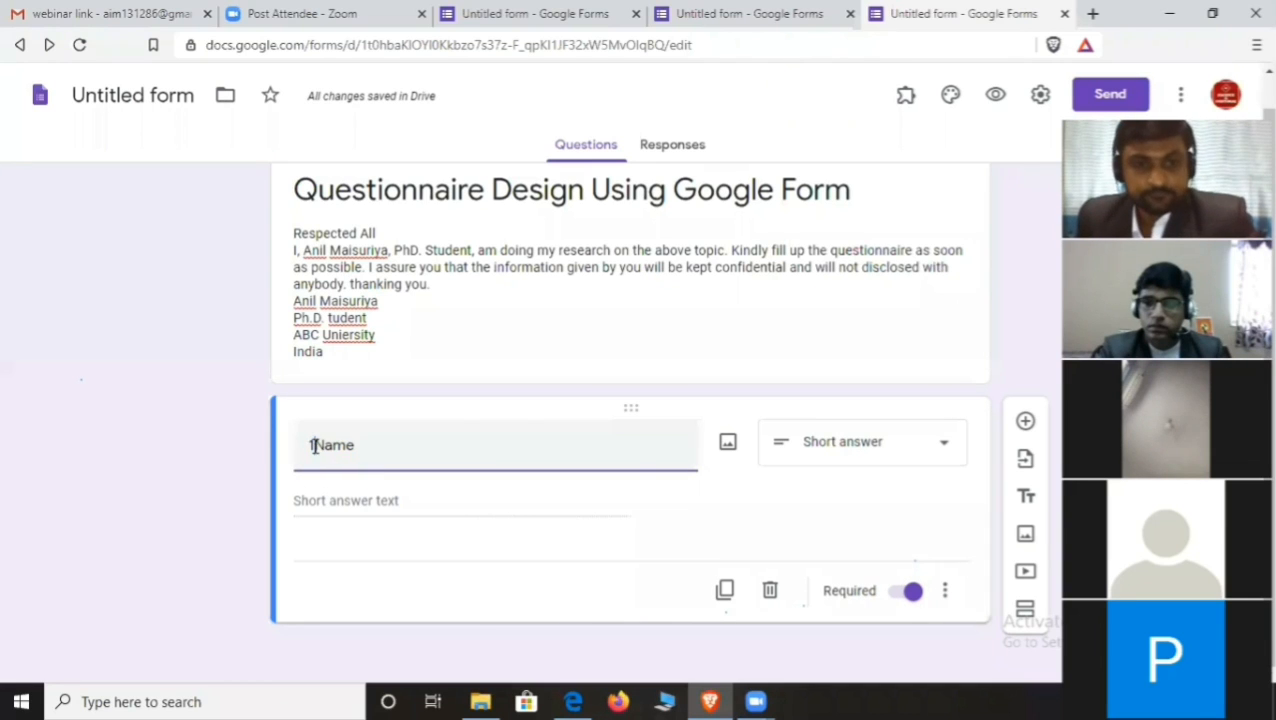
{"action": "type", "text": "1"}
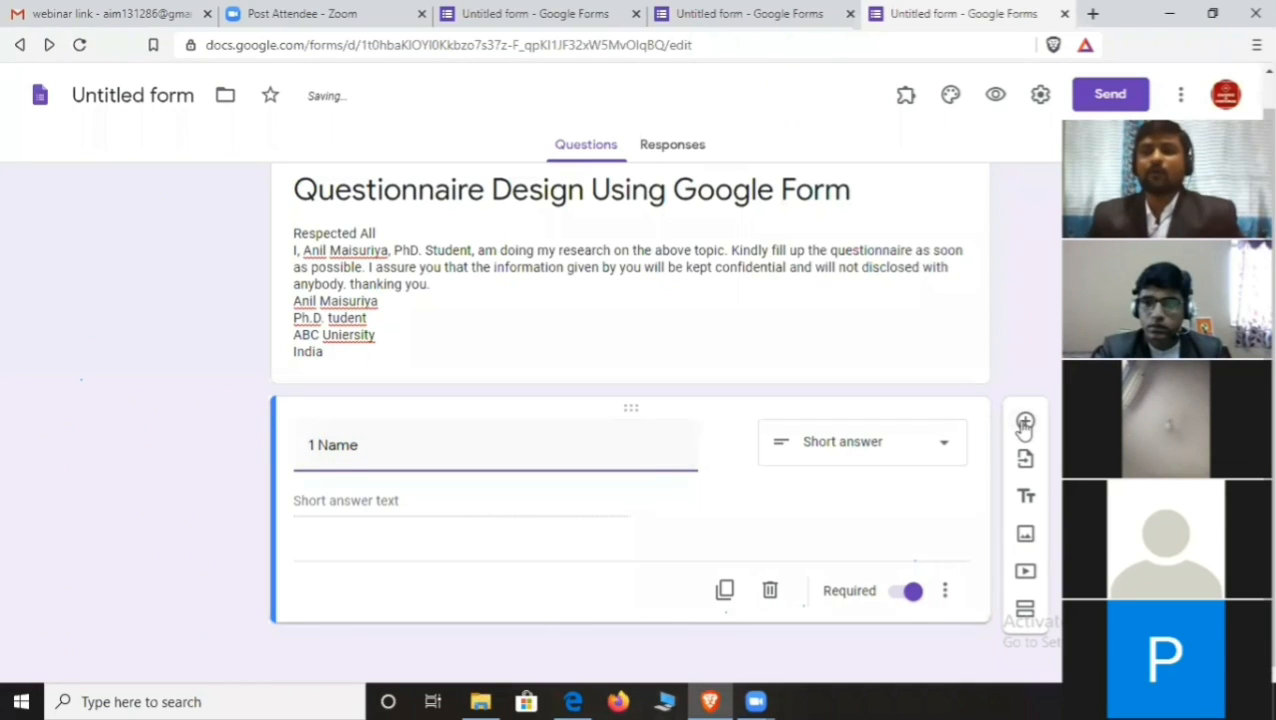
{"action": "left_click", "coordinate": [1024, 422]}
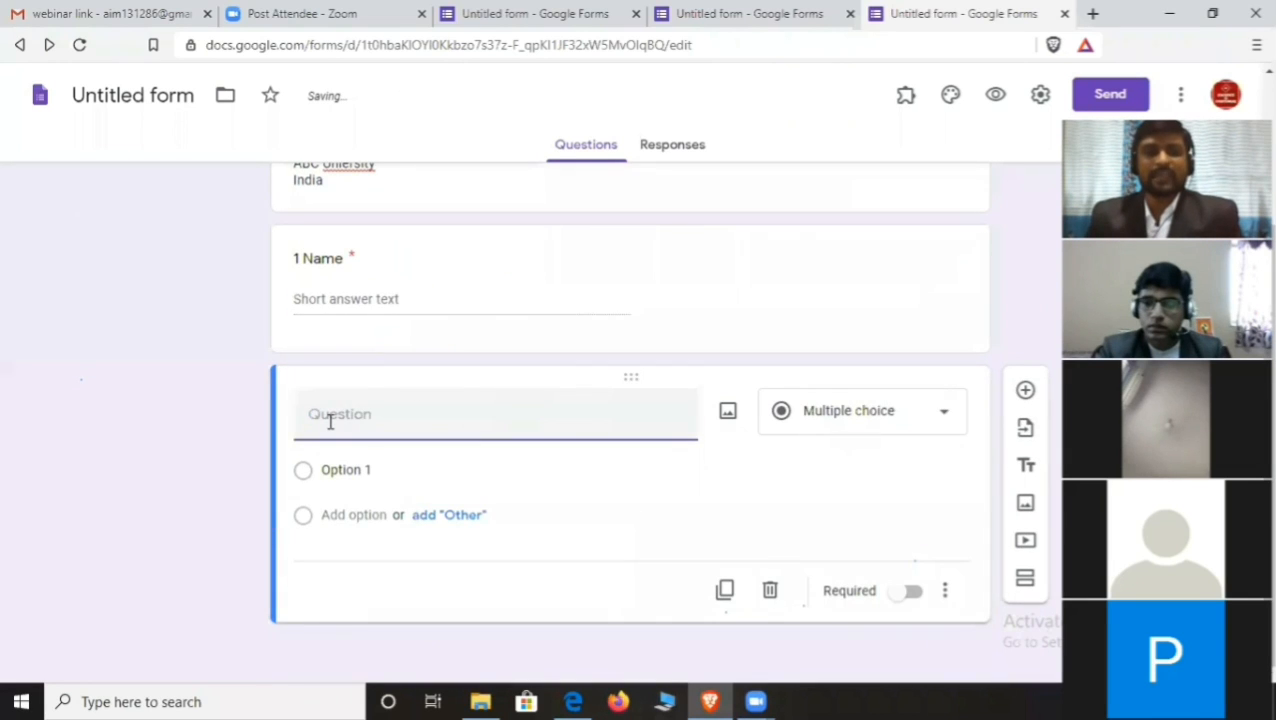
- Title the new question '2 Address', set it to Paragraph, and add another question
{"action": "type", "text": "2"}
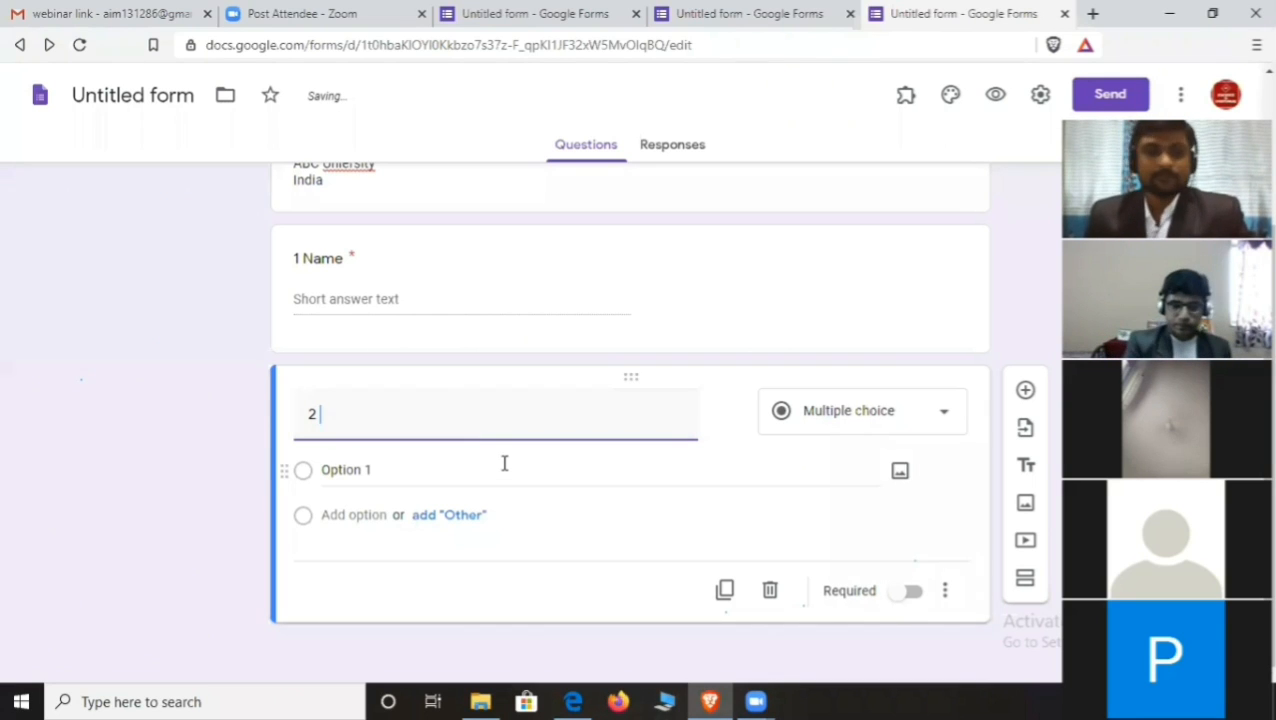
{"action": "type", "text": " Address"}
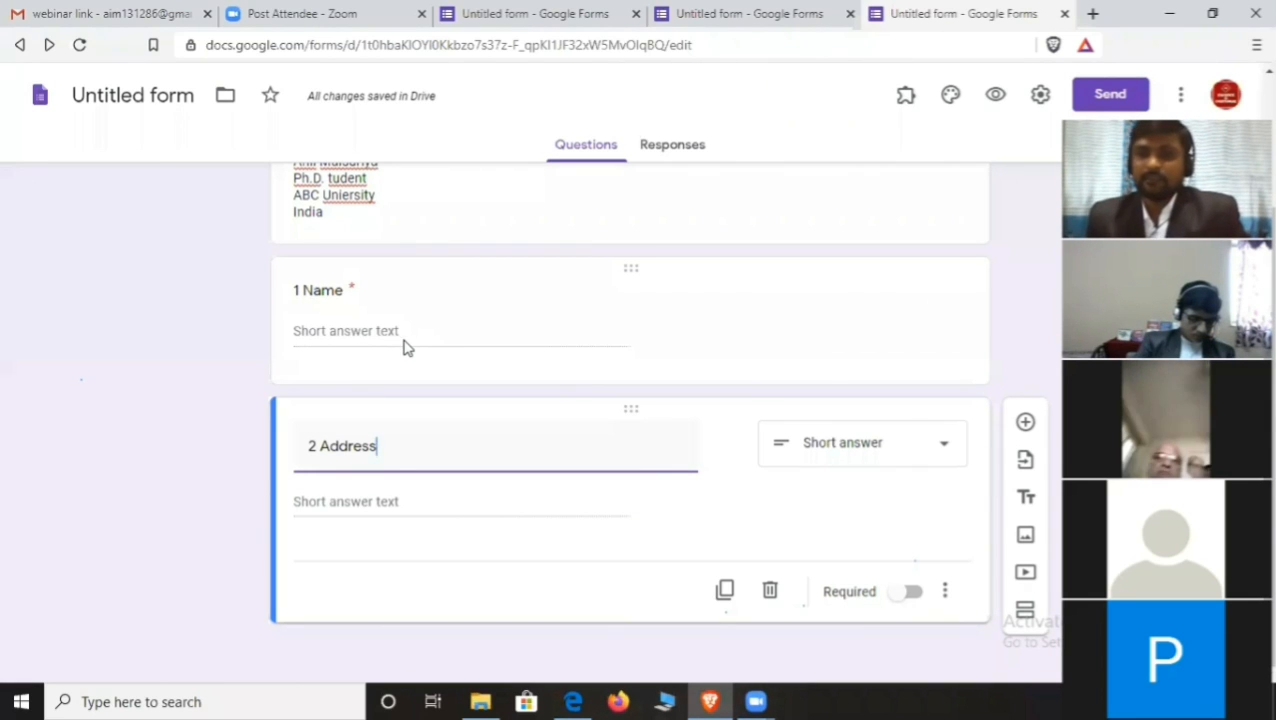
{"action": "left_click", "coordinate": [940, 455]}
{"action": "left_click", "coordinate": [828, 168]}
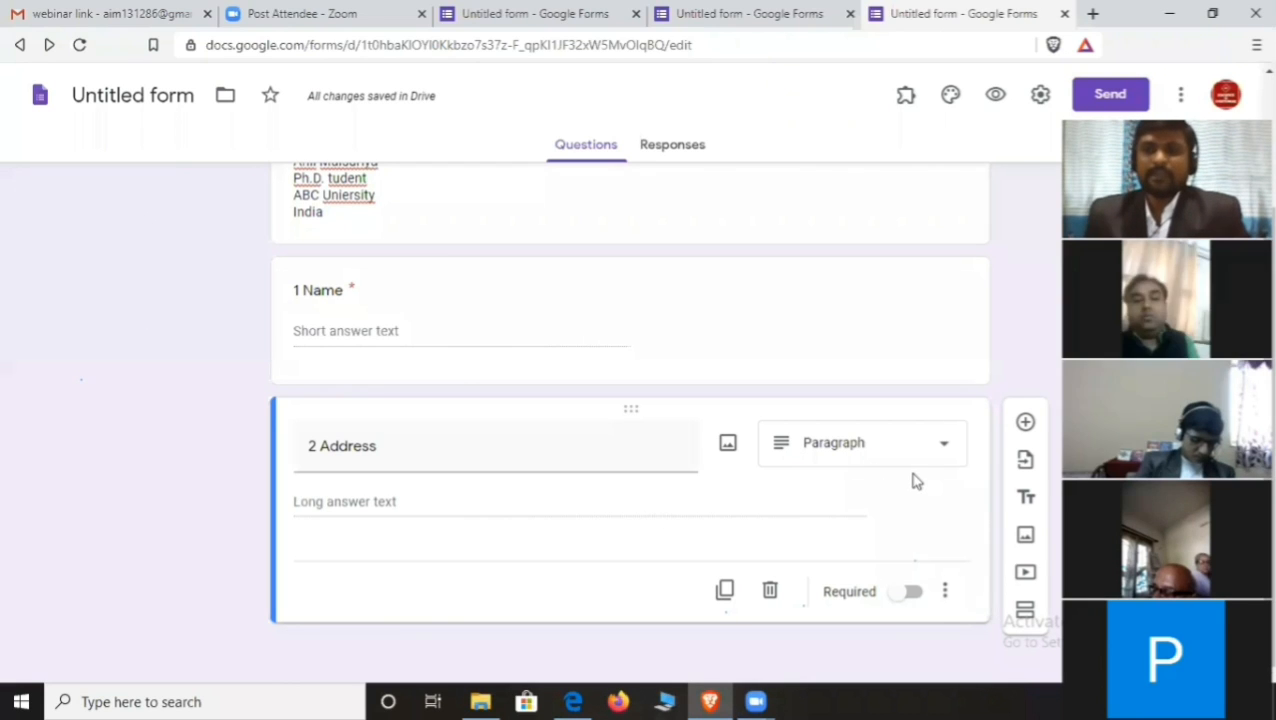
{"action": "left_click", "coordinate": [1025, 422]}
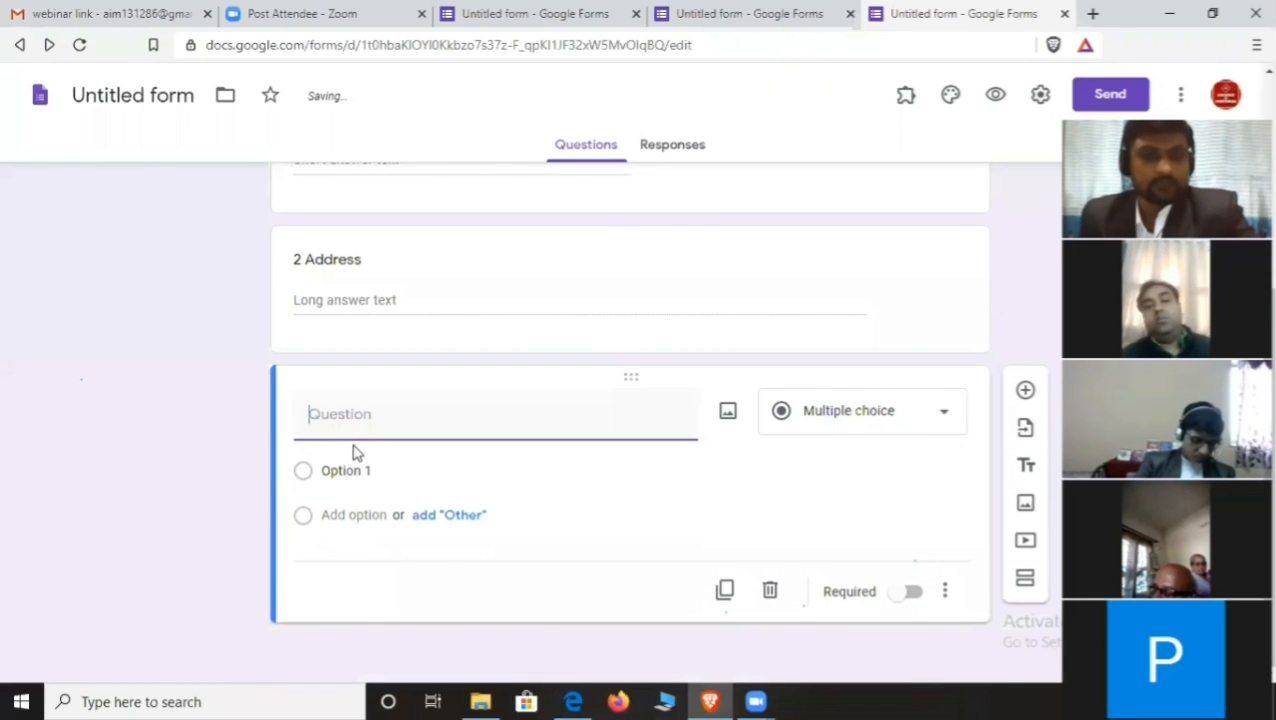
- Make question 3 multiple choice asking 'Are you satisfied with the service provided by Hyundai?'
{"action": "type", "text": "3"}
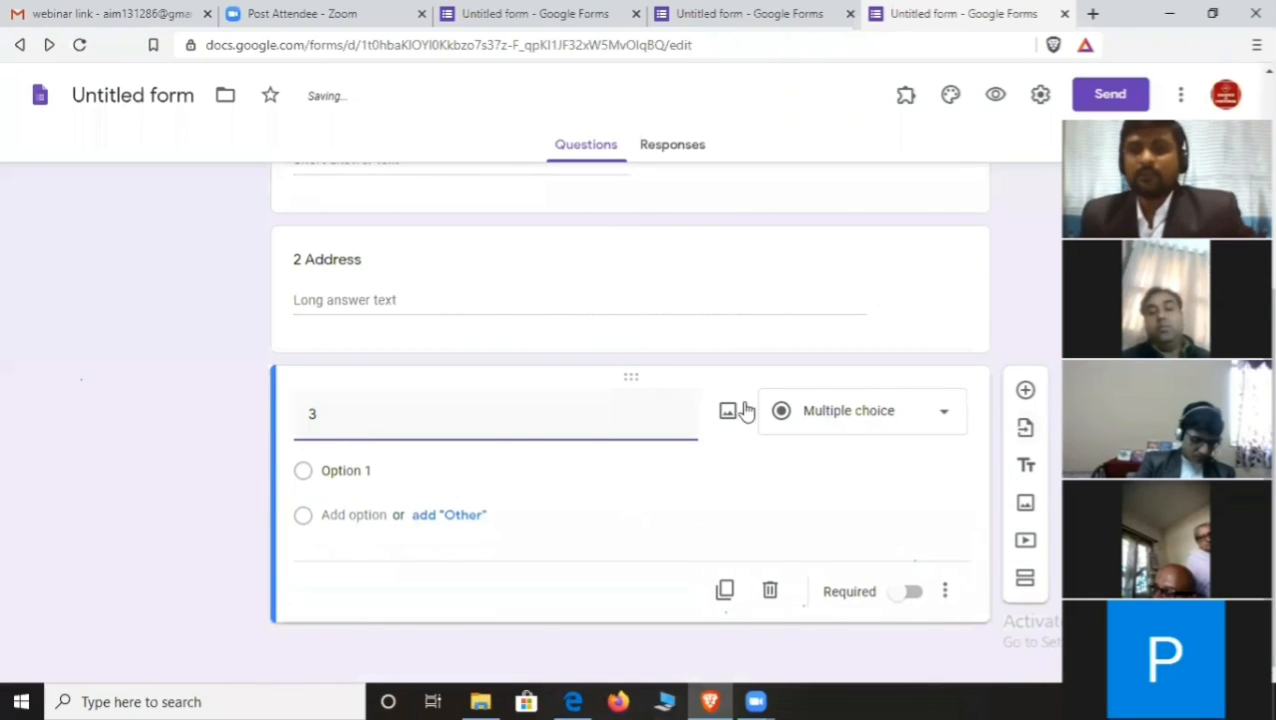
{"action": "left_click", "coordinate": [936, 402]}
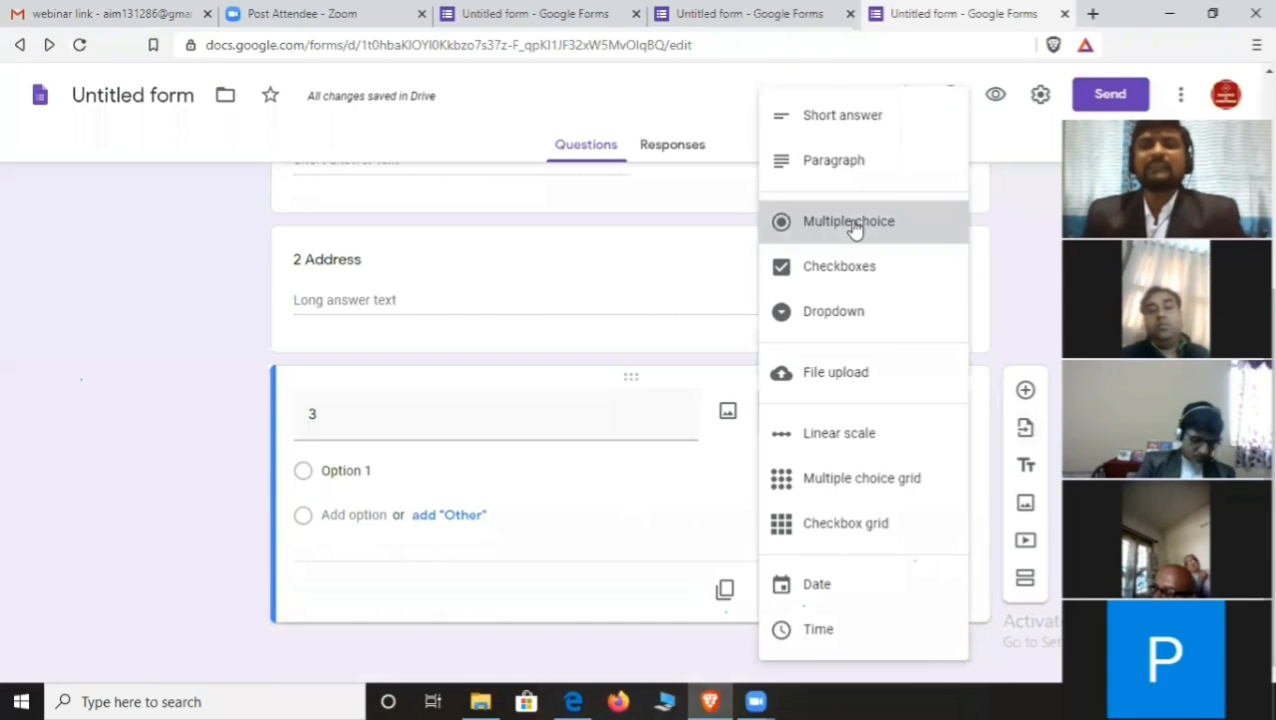
{"action": "left_click", "coordinate": [854, 224]}
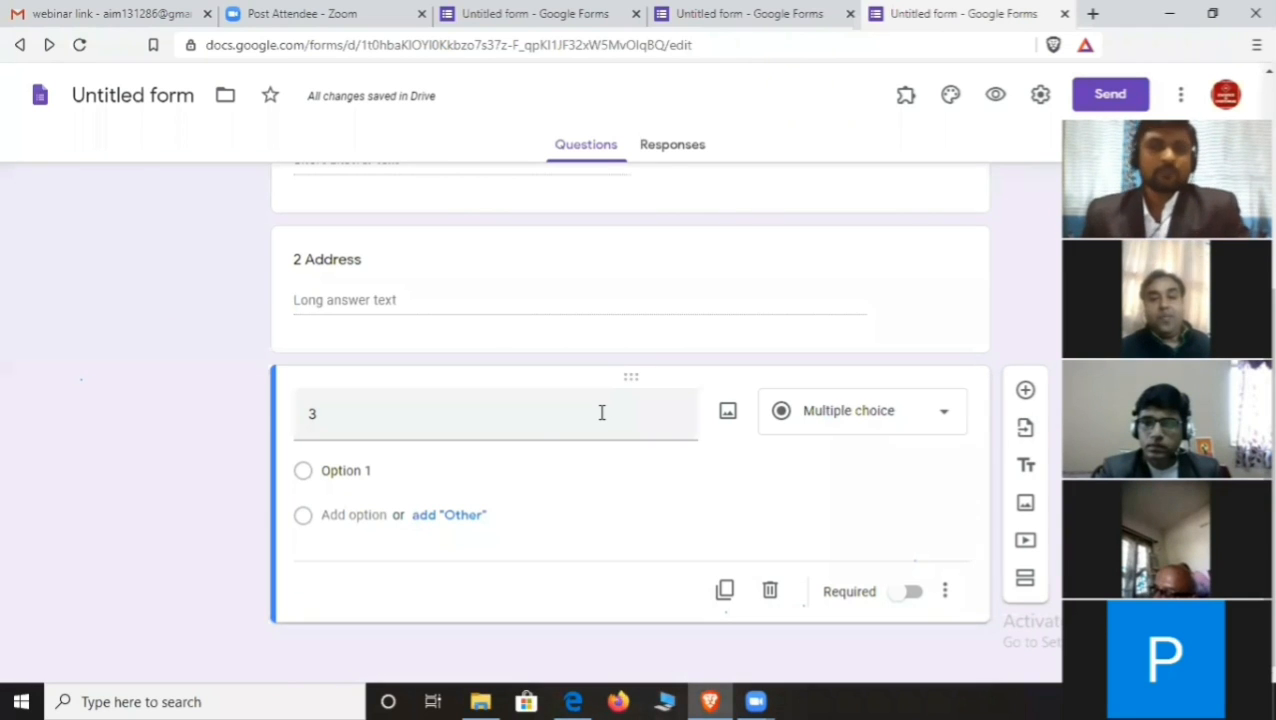
{"action": "left_click", "coordinate": [742, 13]}
{"action": "scroll", "coordinate": [540, 456], "scroll_direction": "down", "scroll_amount": 3}
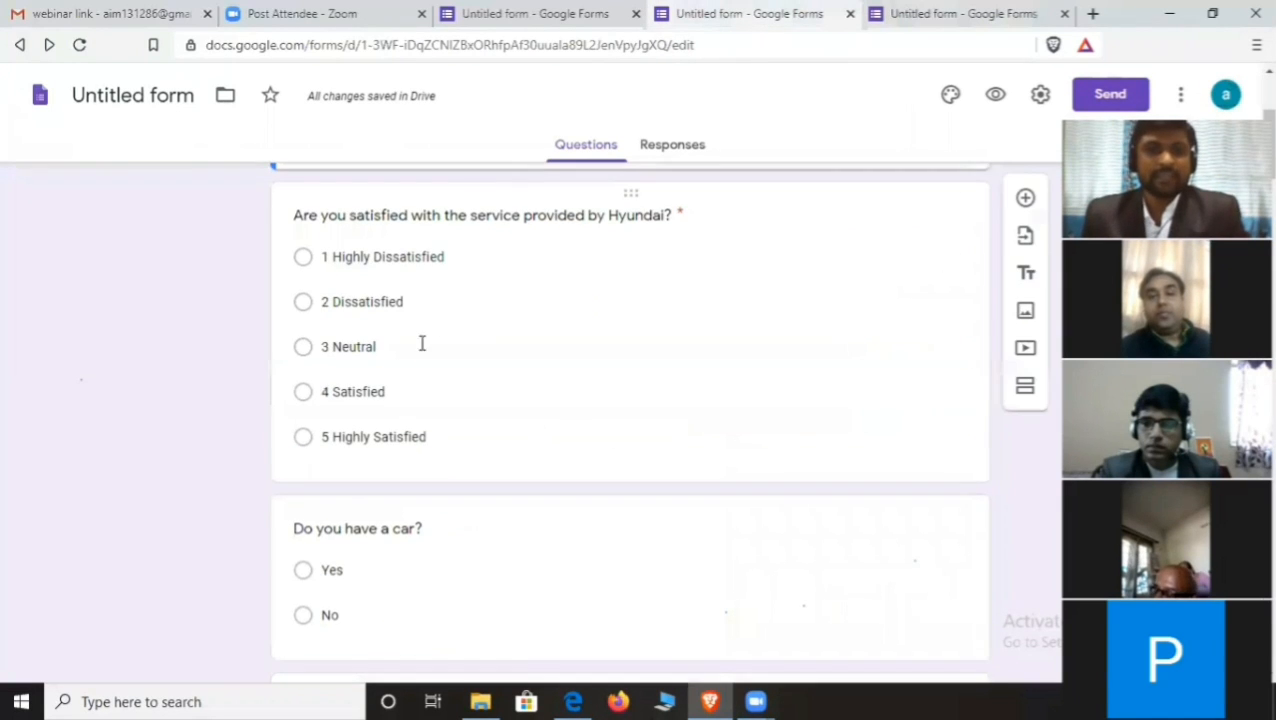
{"action": "left_click", "coordinate": [404, 219]}
{"action": "key", "text": "ctrl+c"}
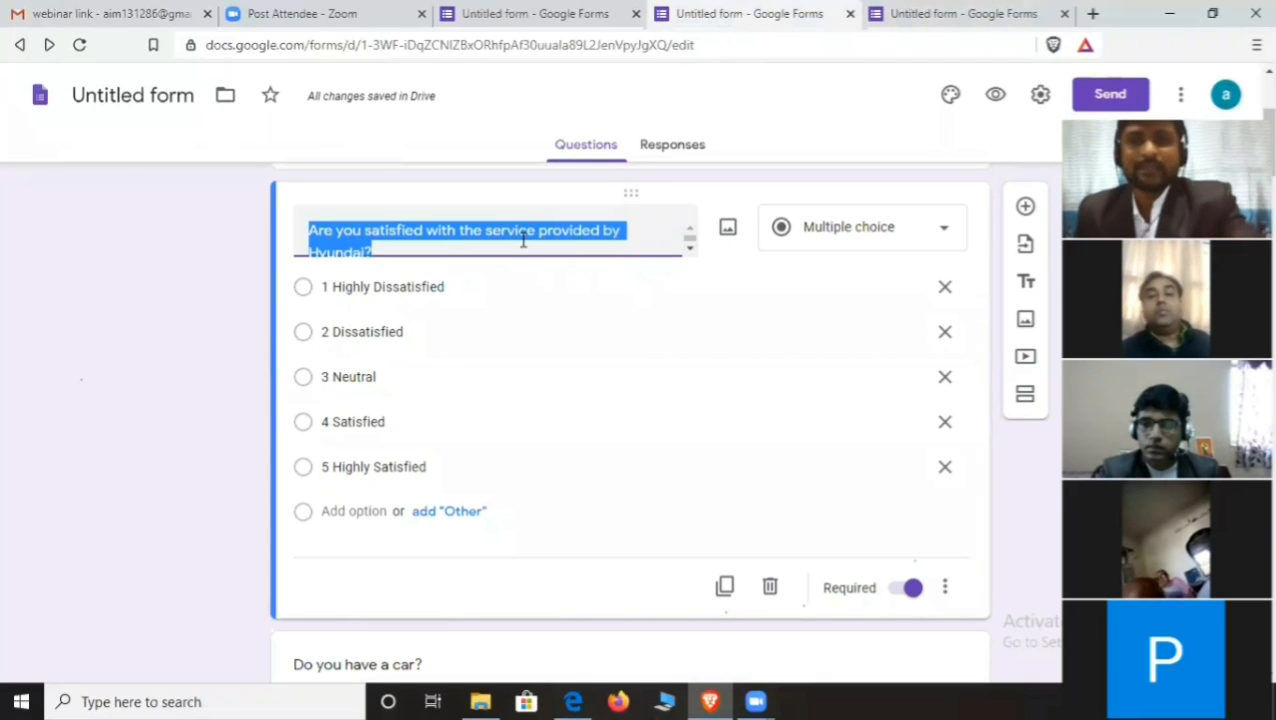
{"action": "left_click", "coordinate": [980, 14]}
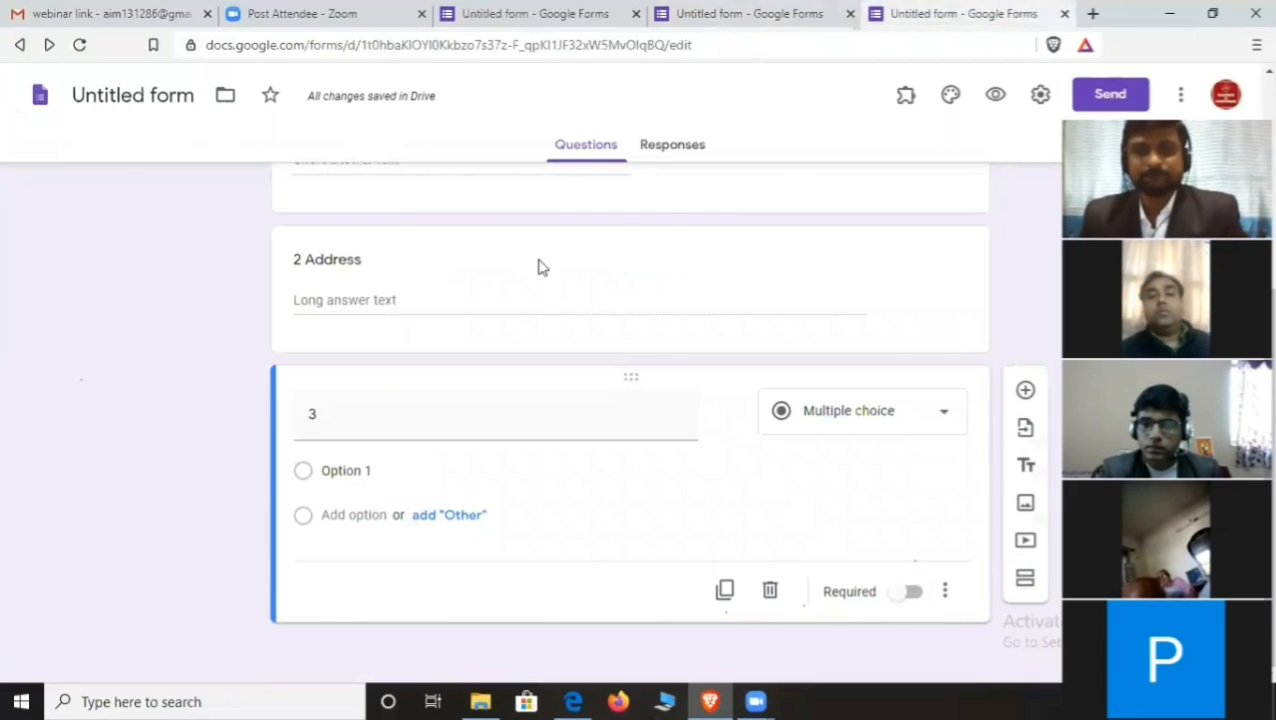
{"action": "left_click", "coordinate": [362, 407]}
{"action": "left_click", "coordinate": [345, 421]}
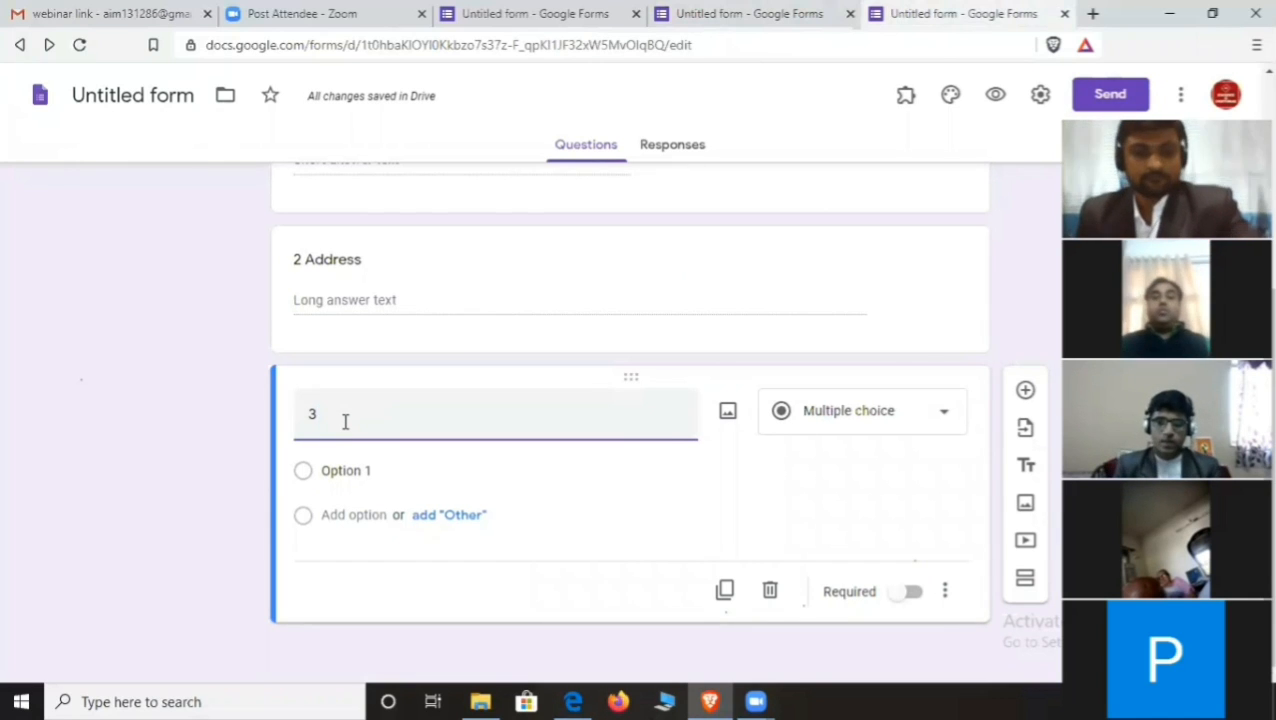
{"action": "key", "text": "ctrl+v"}
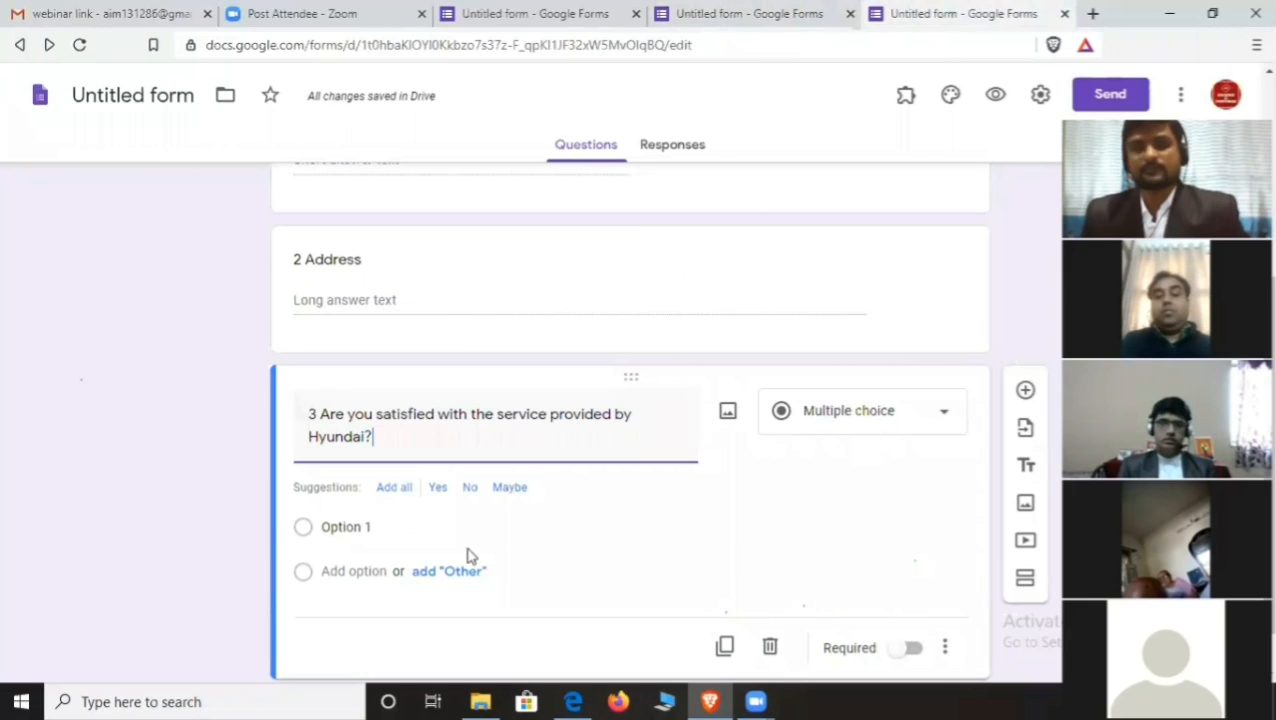
- Paste answer options '1 Highly Dissatisfied' and '2 Dissatisfied' from the sample form
{"action": "left_click", "coordinate": [351, 526]}
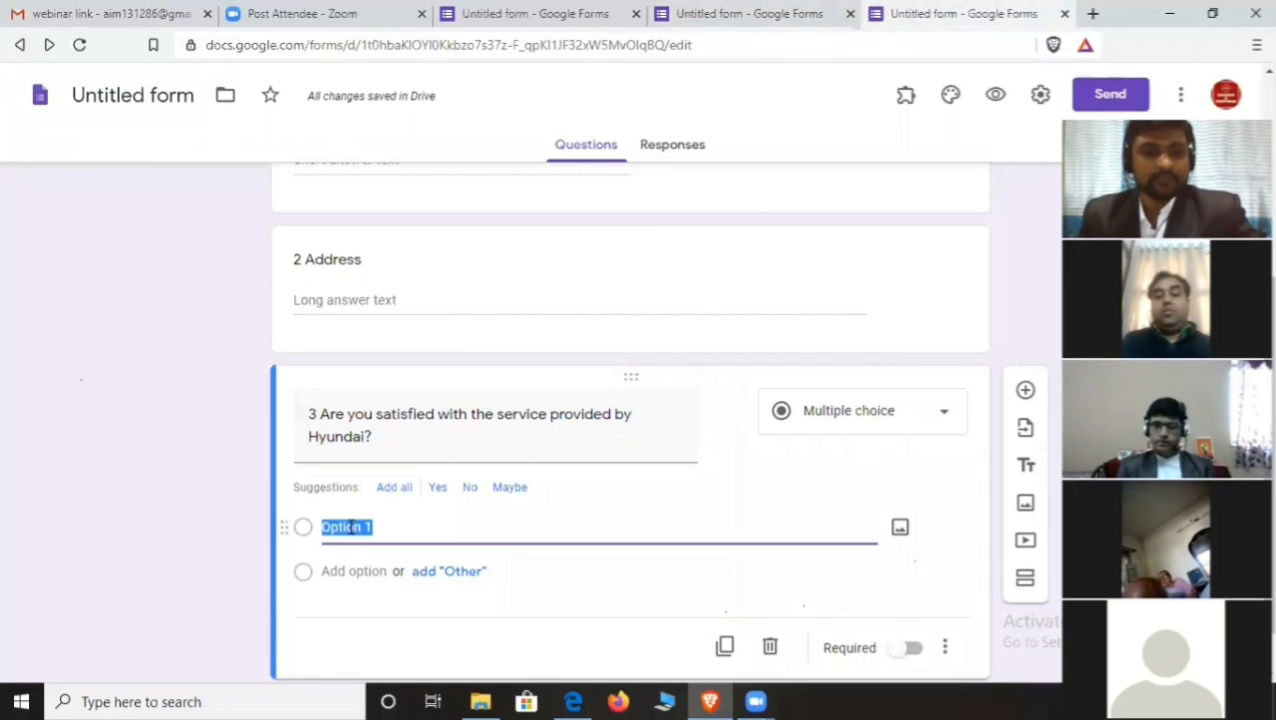
{"action": "left_click", "coordinate": [707, 22]}
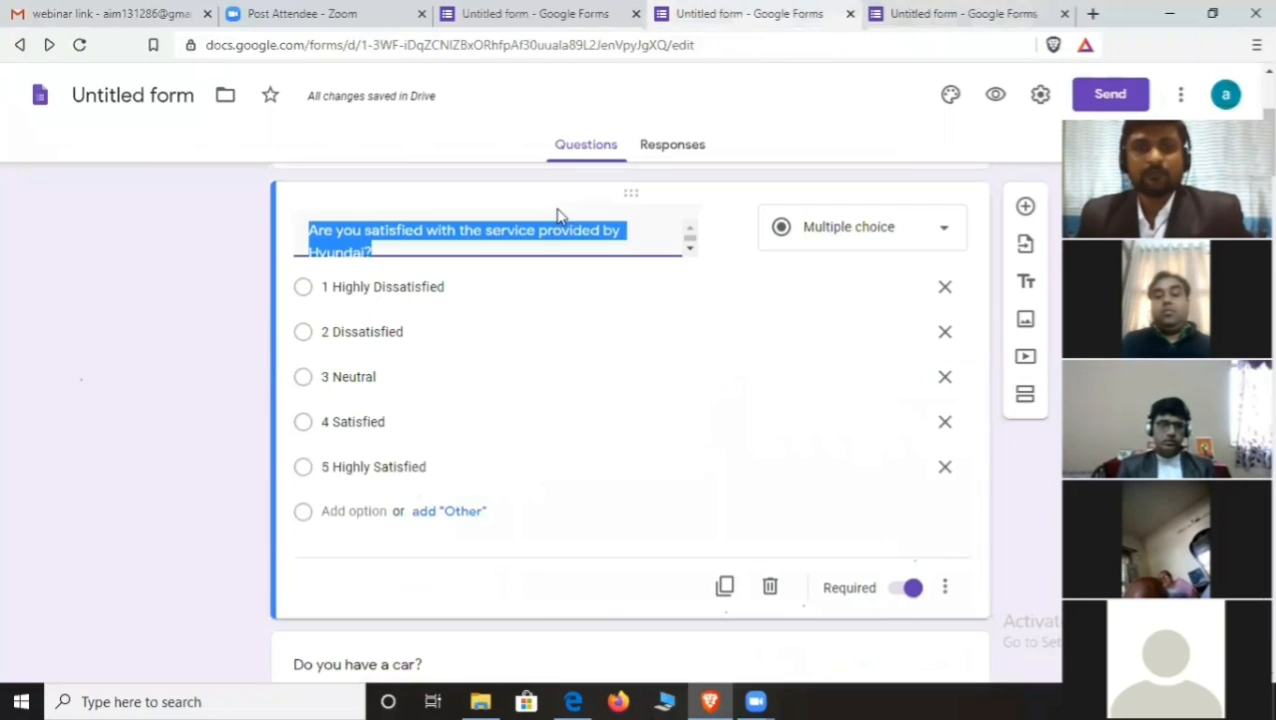
{"action": "left_click_drag", "start_coordinate": [453, 286], "coordinate": [322, 286]}
{"action": "key", "text": "ctrl+c"}
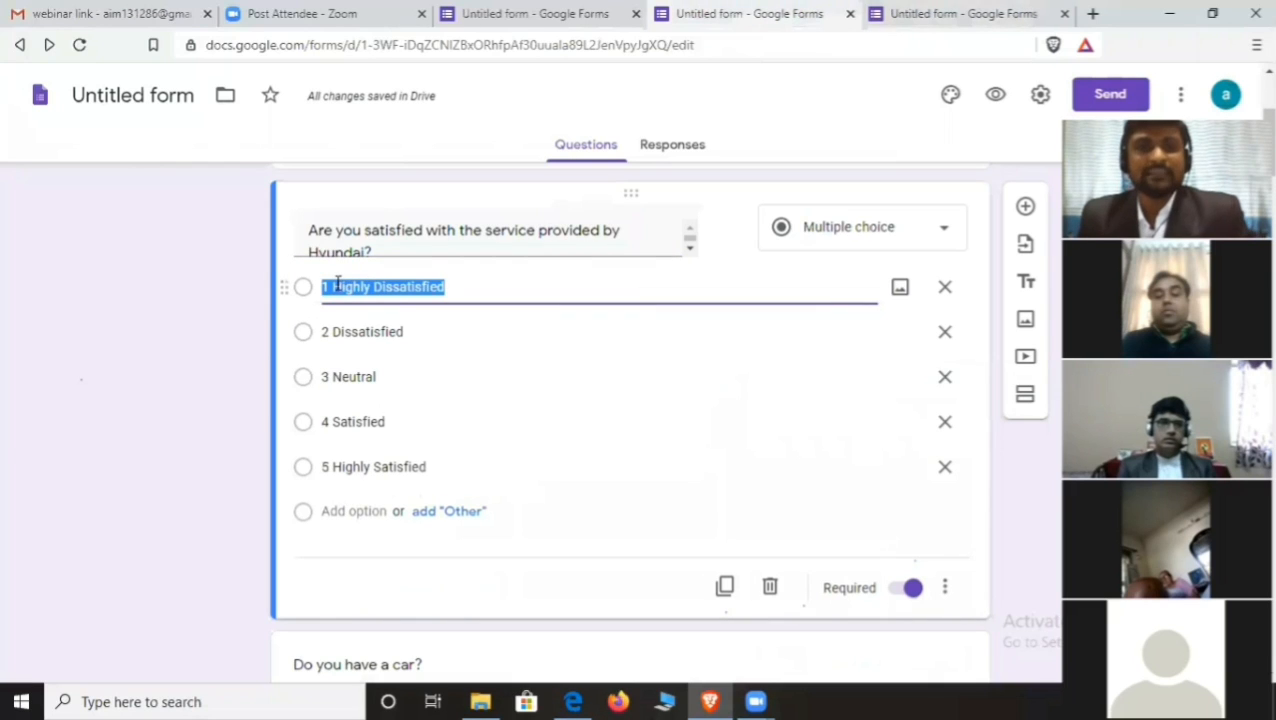
{"action": "left_click", "coordinate": [965, 28]}
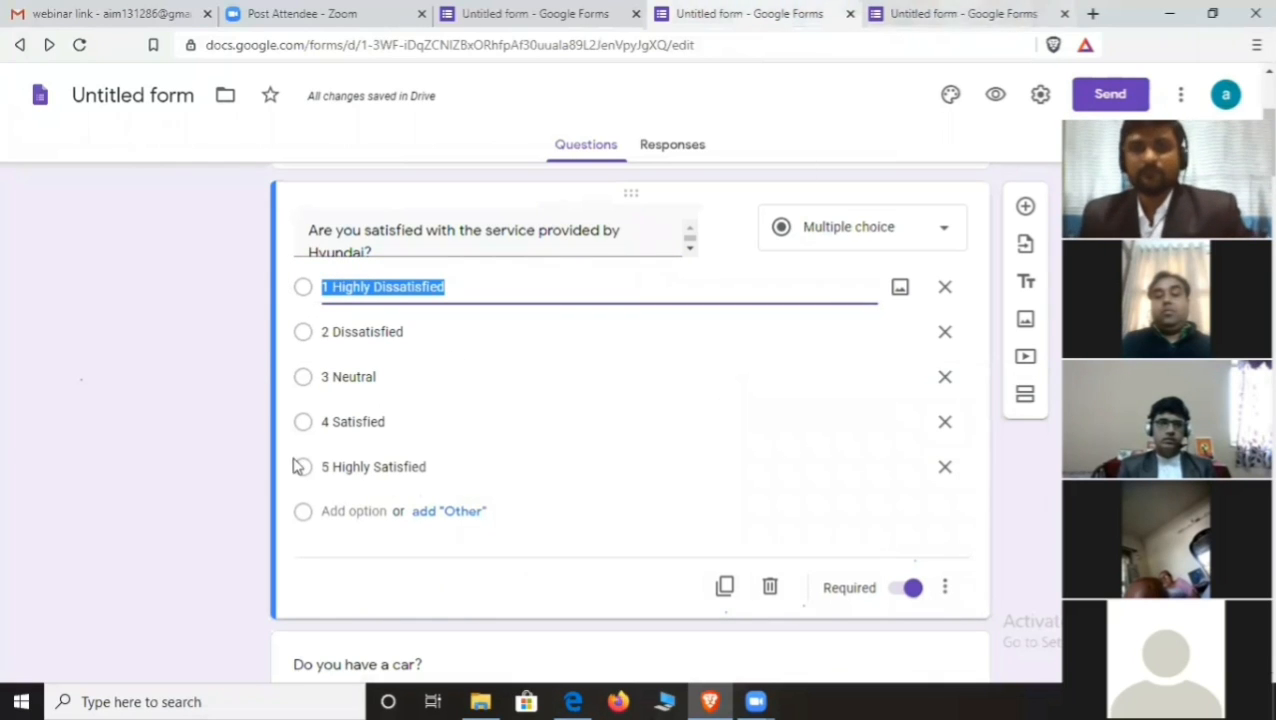
{"action": "key", "text": "ctrl+v"}
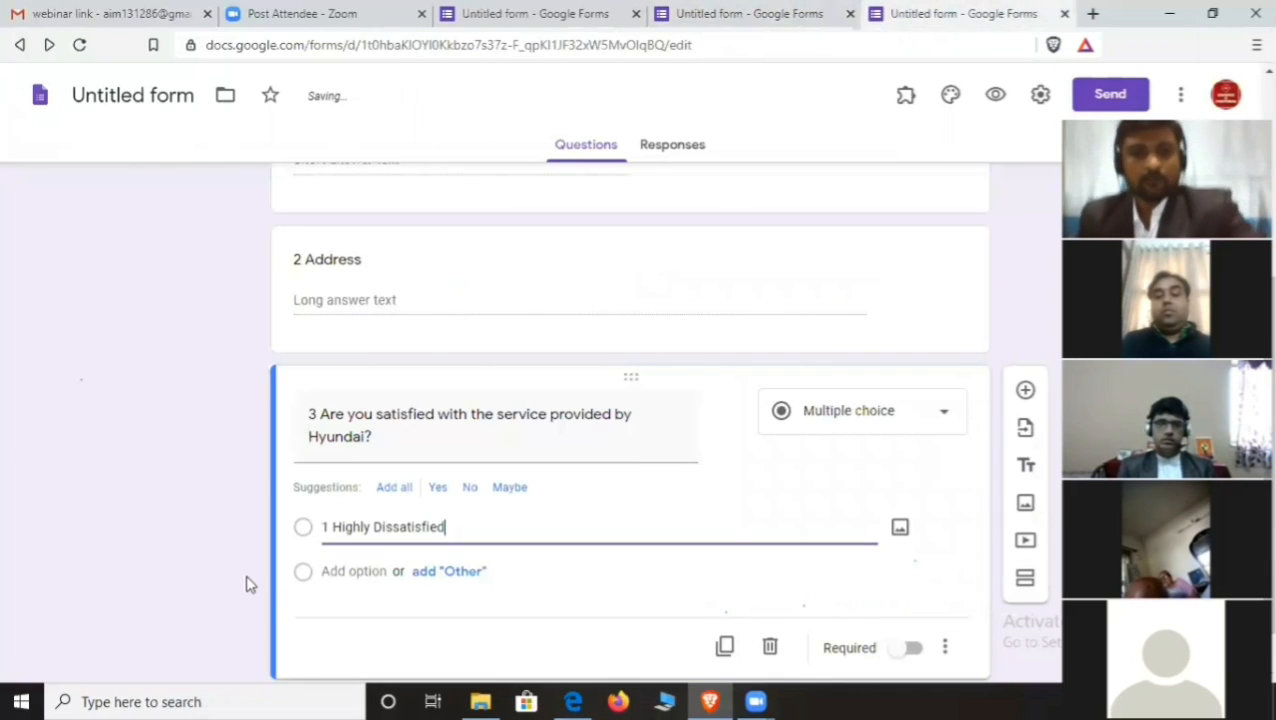
{"action": "left_click", "coordinate": [355, 570]}
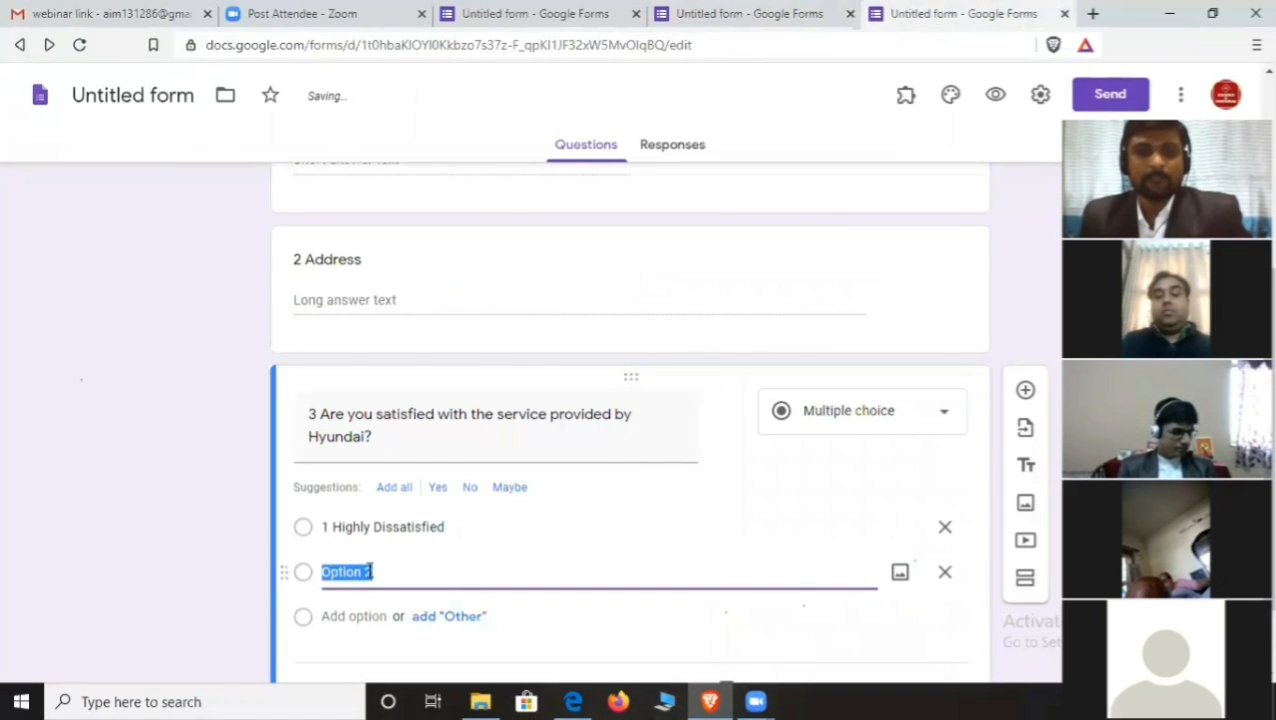
{"action": "scroll", "coordinate": [399, 575], "scroll_direction": "down", "scroll_amount": 1}
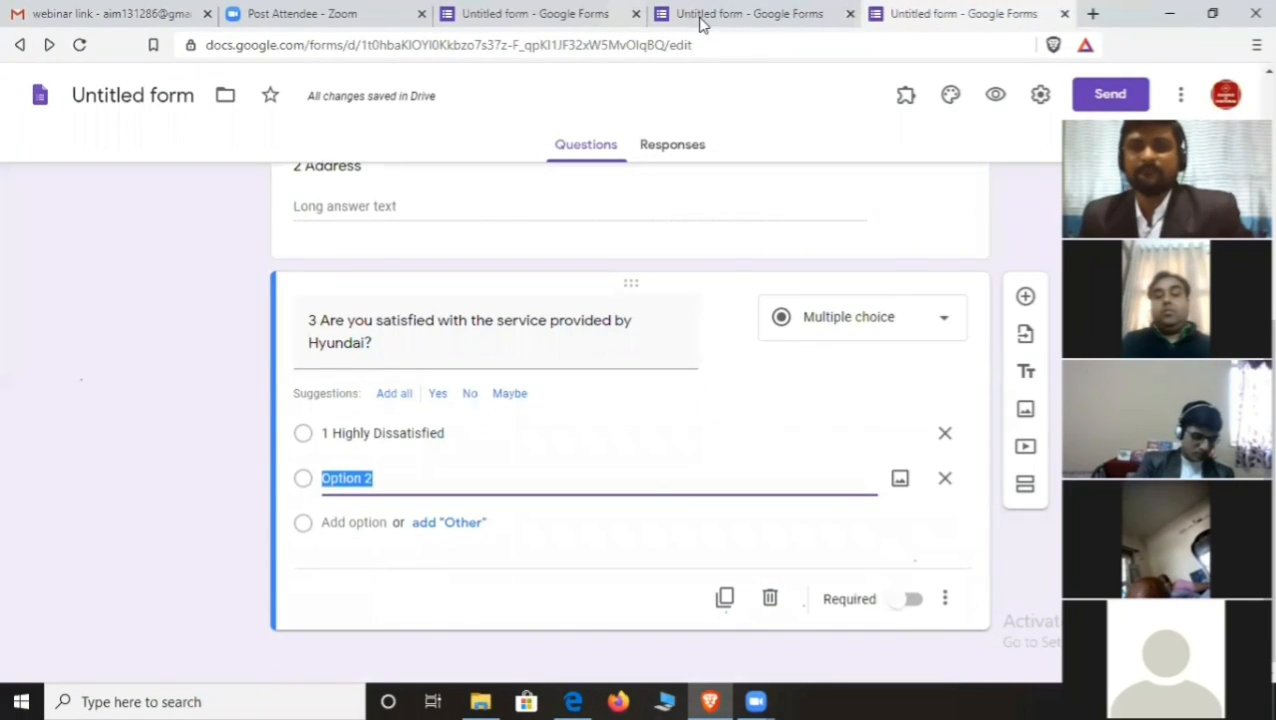
{"action": "left_click", "coordinate": [698, 18]}
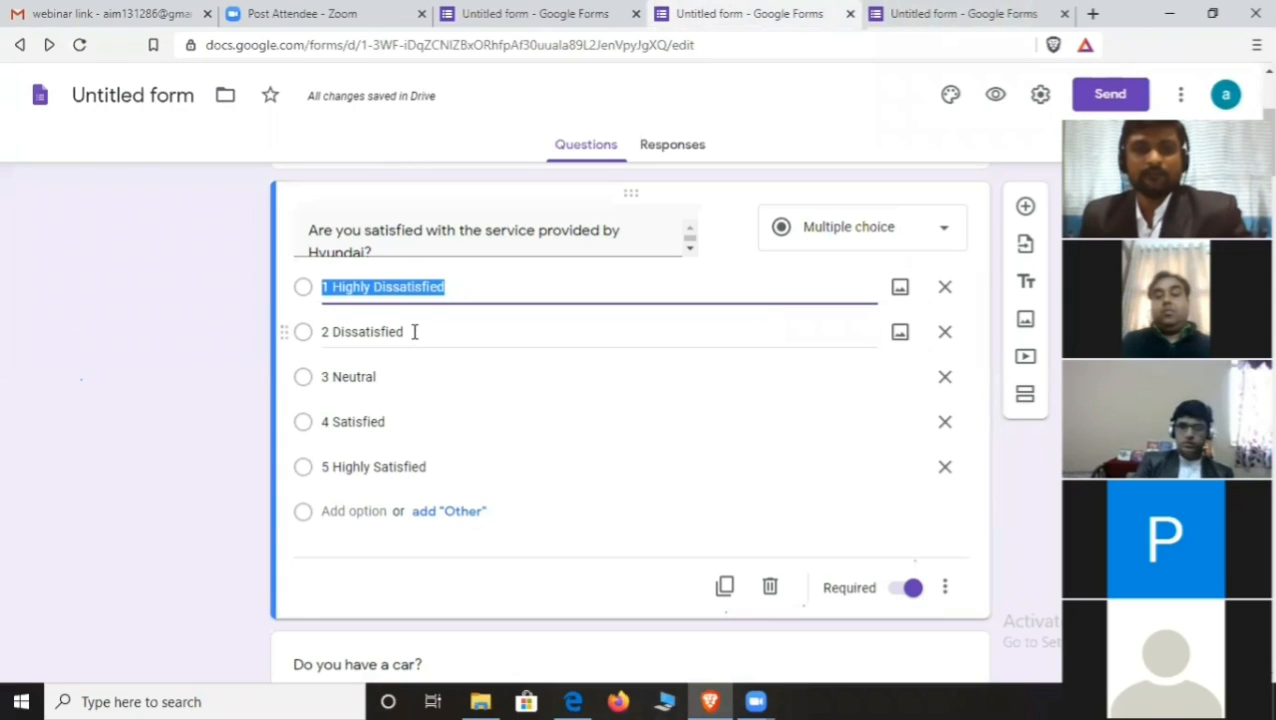
{"action": "left_click", "coordinate": [412, 336]}
{"action": "key", "text": "ctrl+c"}
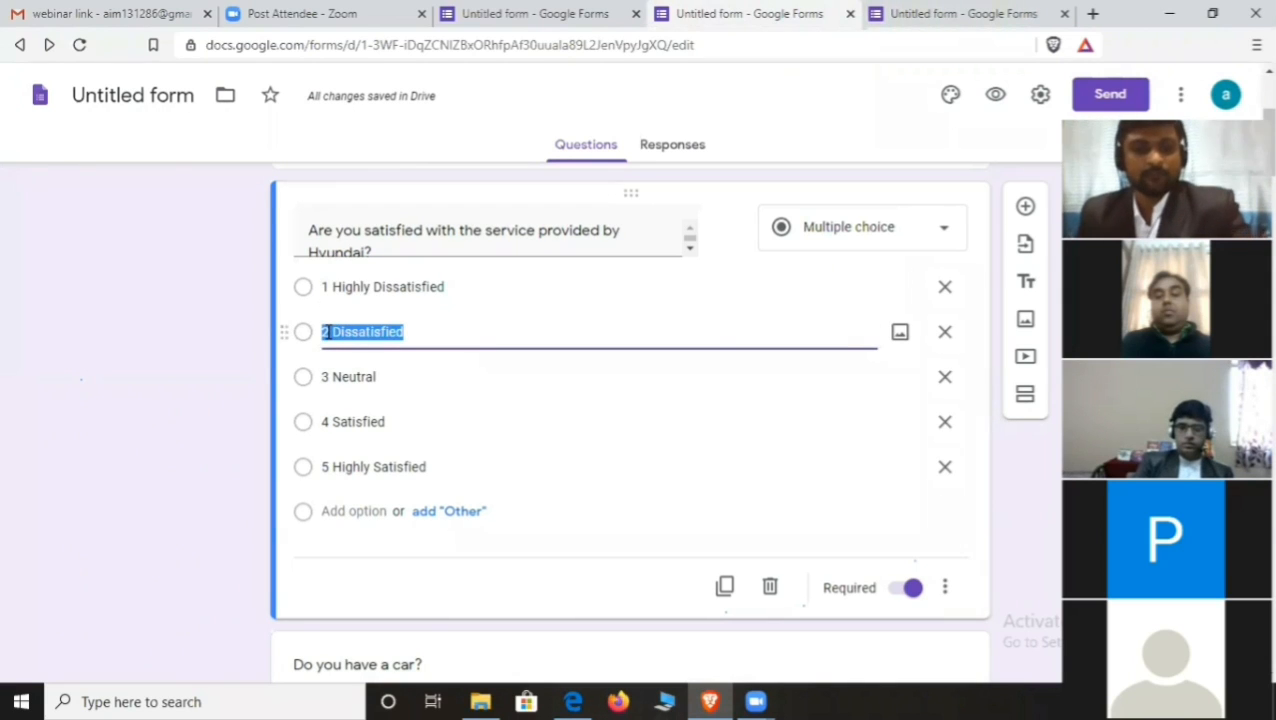
{"action": "left_click", "coordinate": [940, 12]}
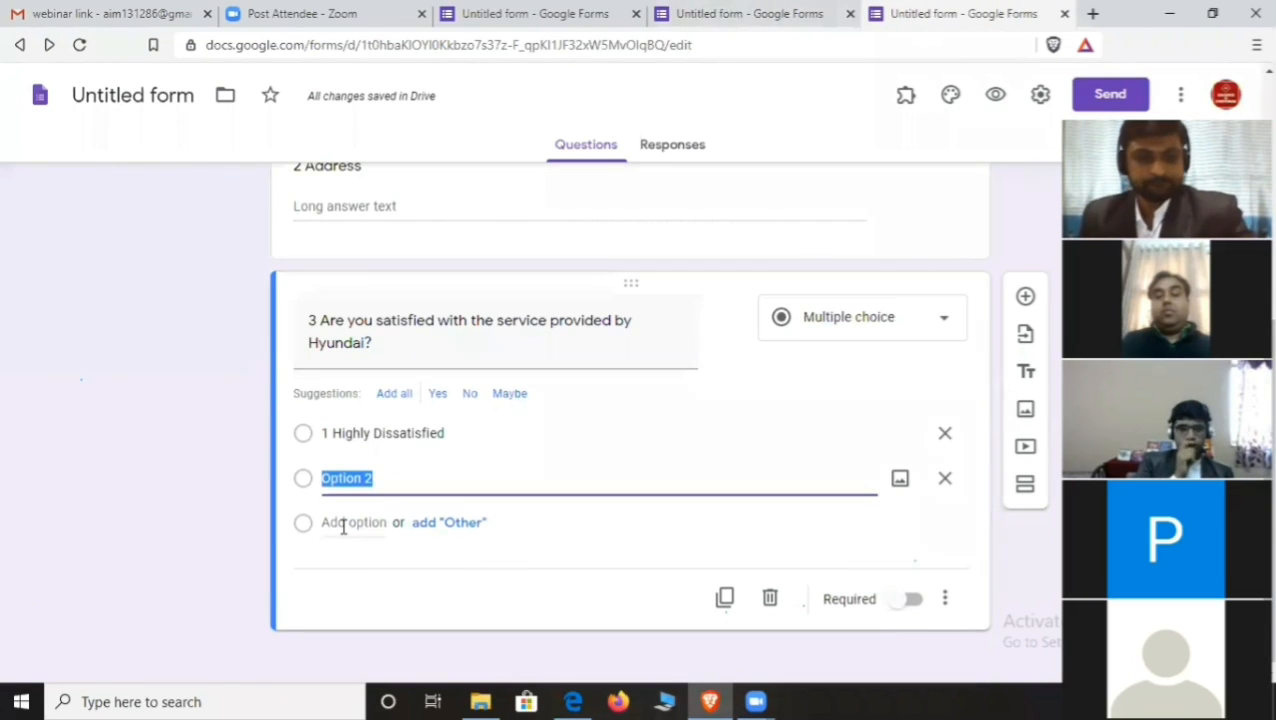
{"action": "key", "text": "ctrl+v"}
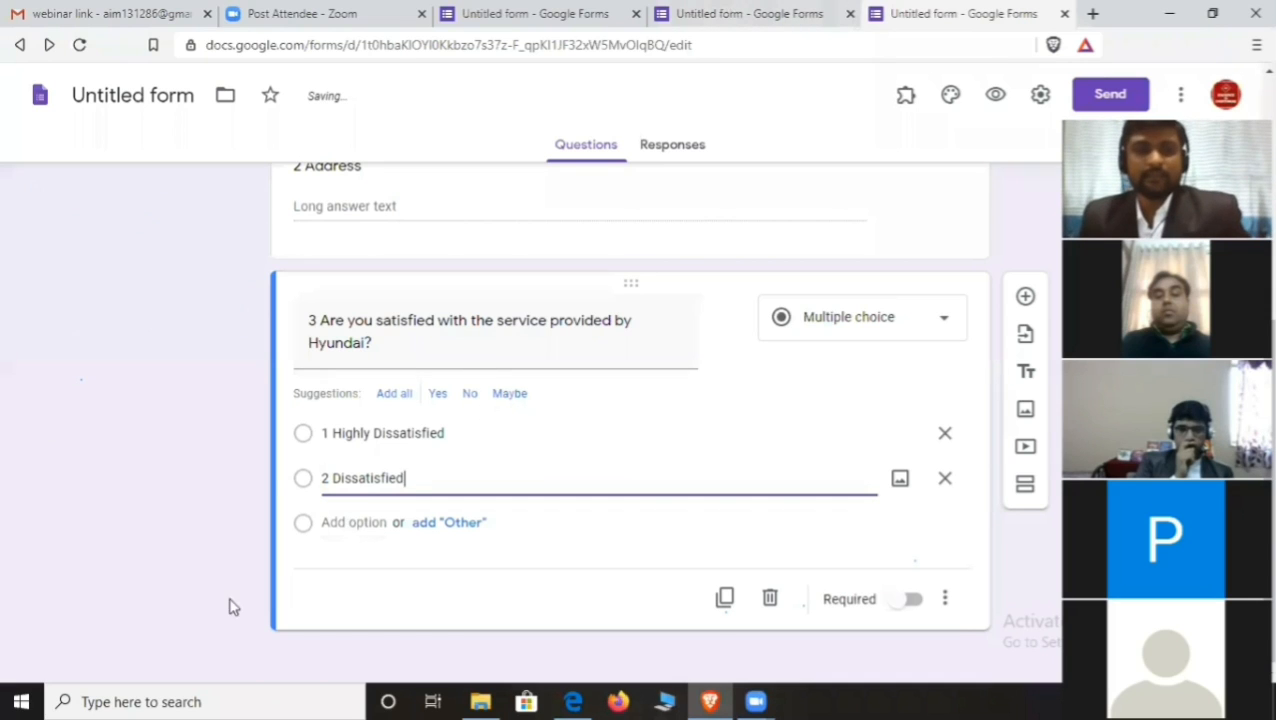
{"action": "left_click", "coordinate": [355, 522]}
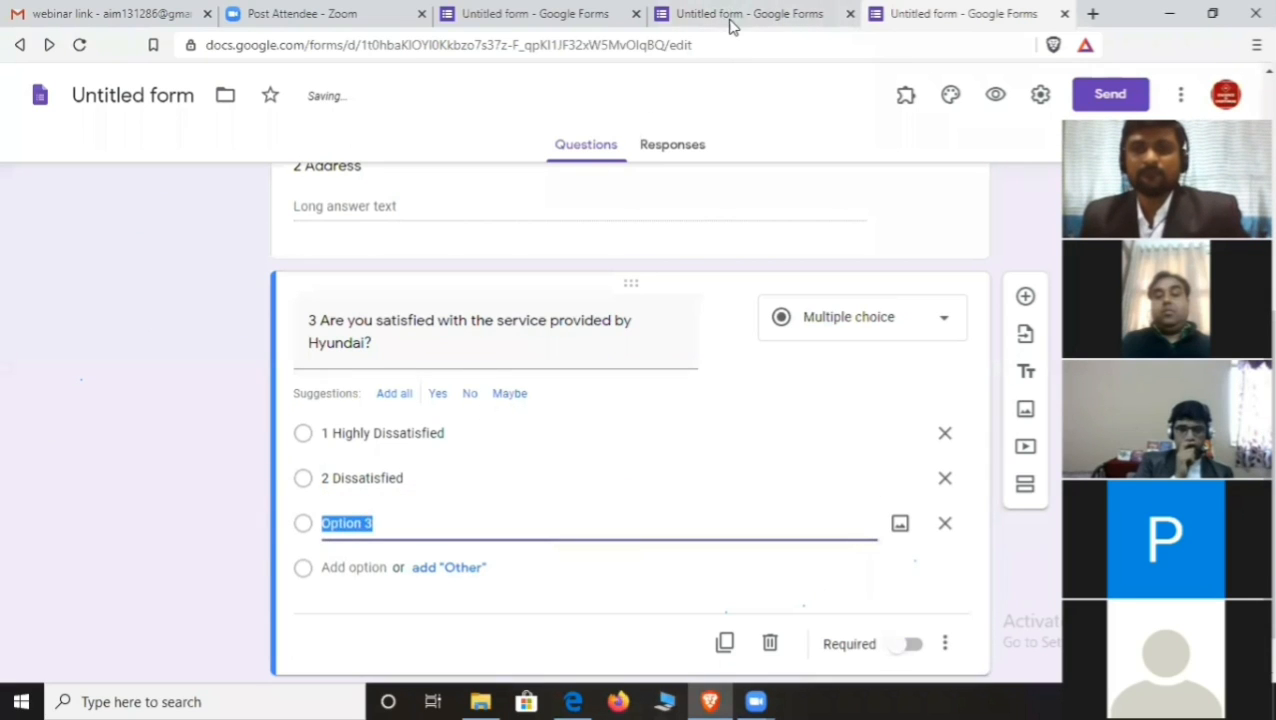
{"action": "left_click", "coordinate": [731, 22]}
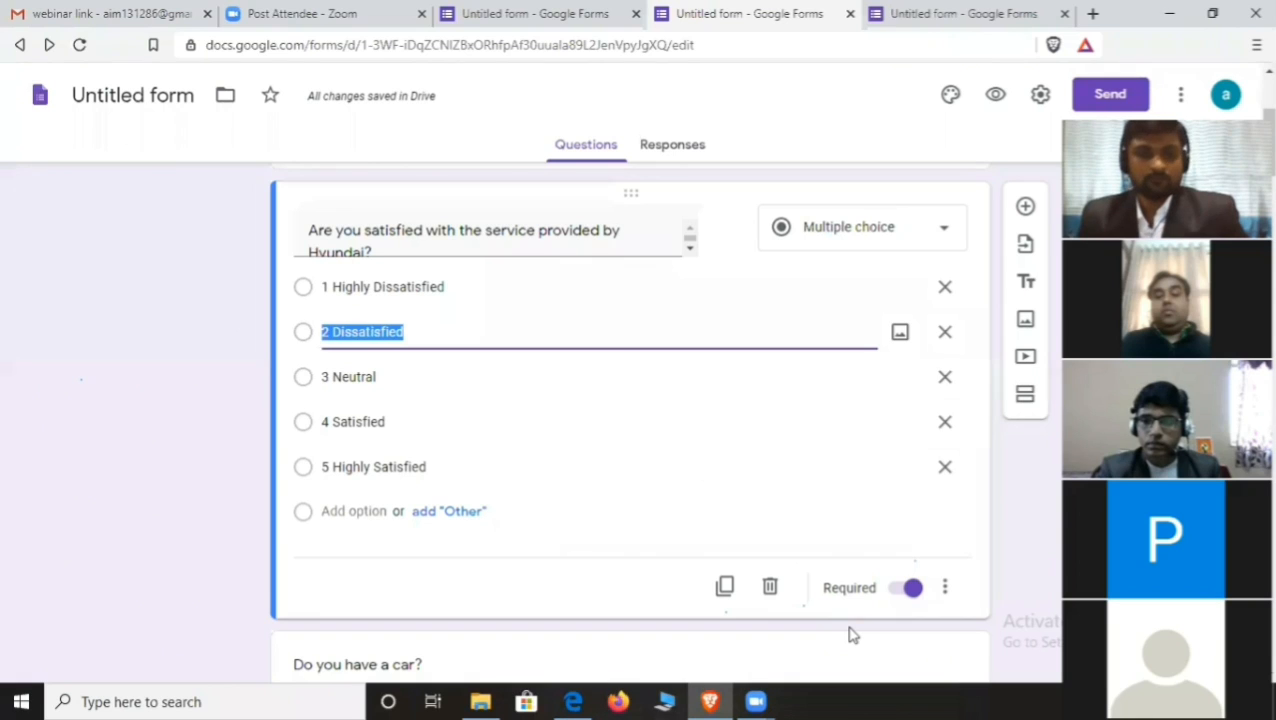
- Switch over to the Zoom meeting window
{"action": "left_click", "coordinate": [696, 510]}
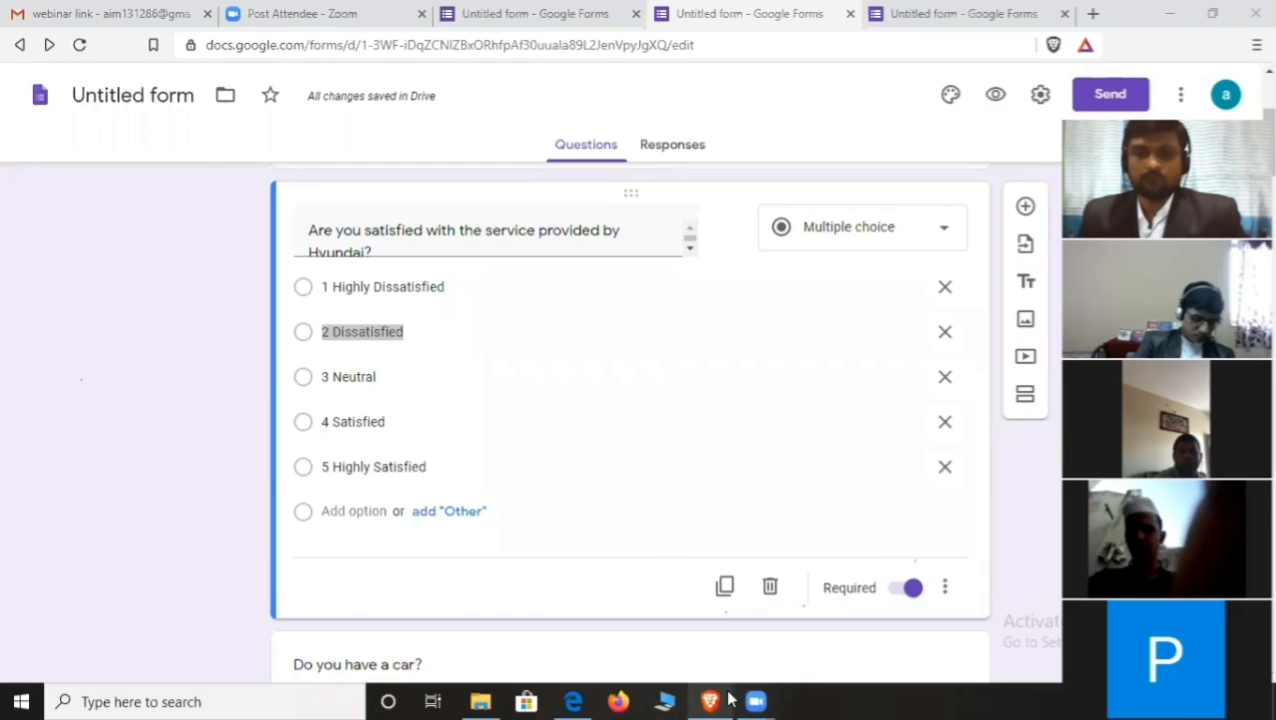
- Back in the browser, insert '2' at the start of the Hyundai satisfaction question title
{"action": "mouse_move", "coordinate": [712, 701]}
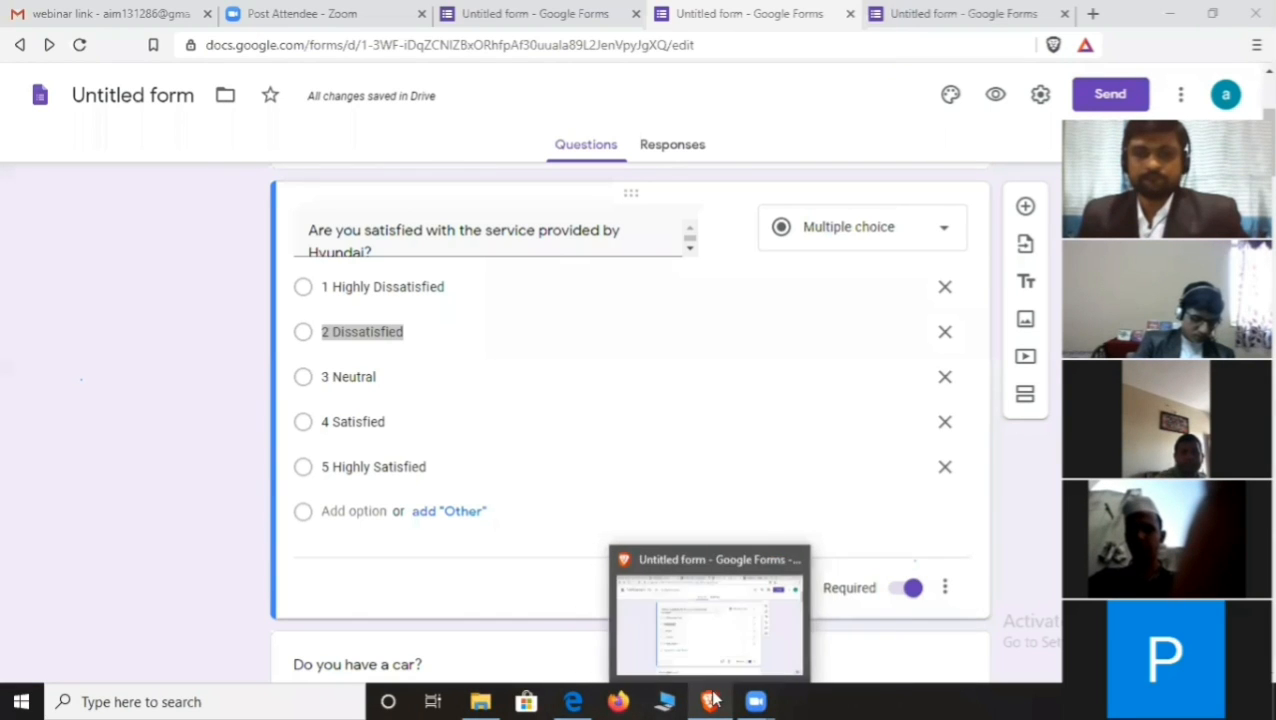
{"action": "left_click", "coordinate": [730, 612]}
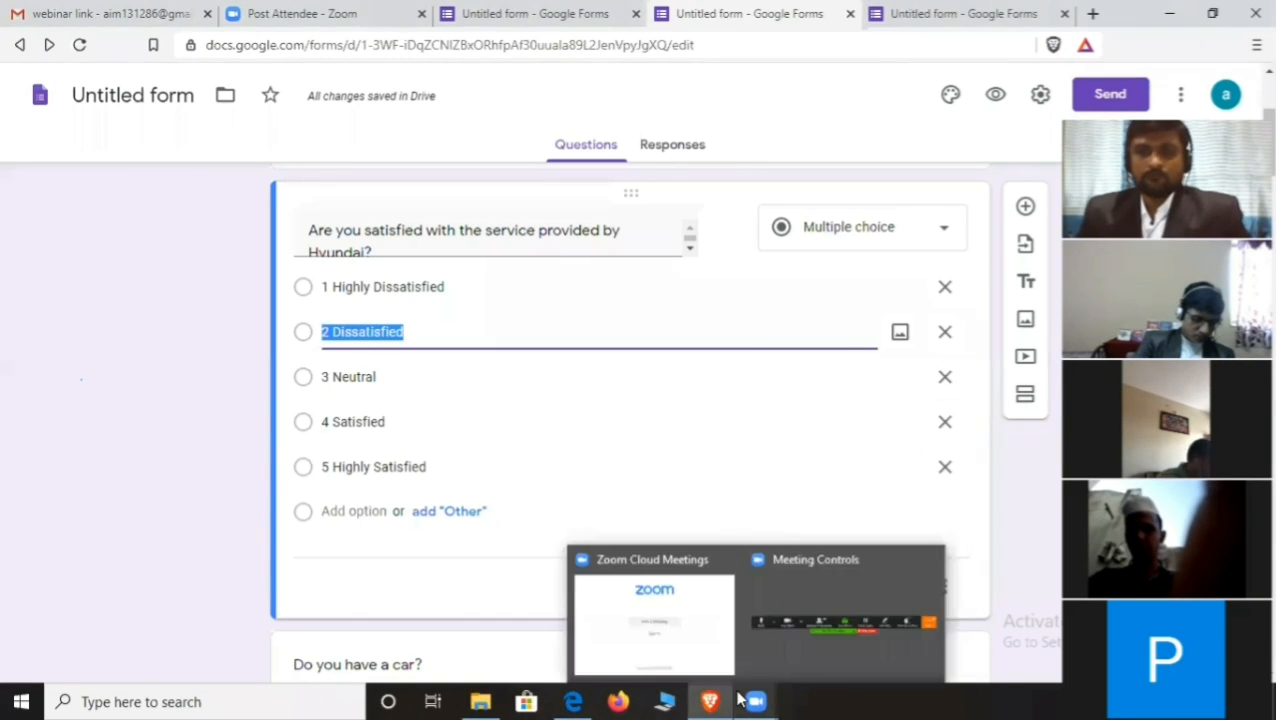
{"action": "left_click", "coordinate": [794, 645]}
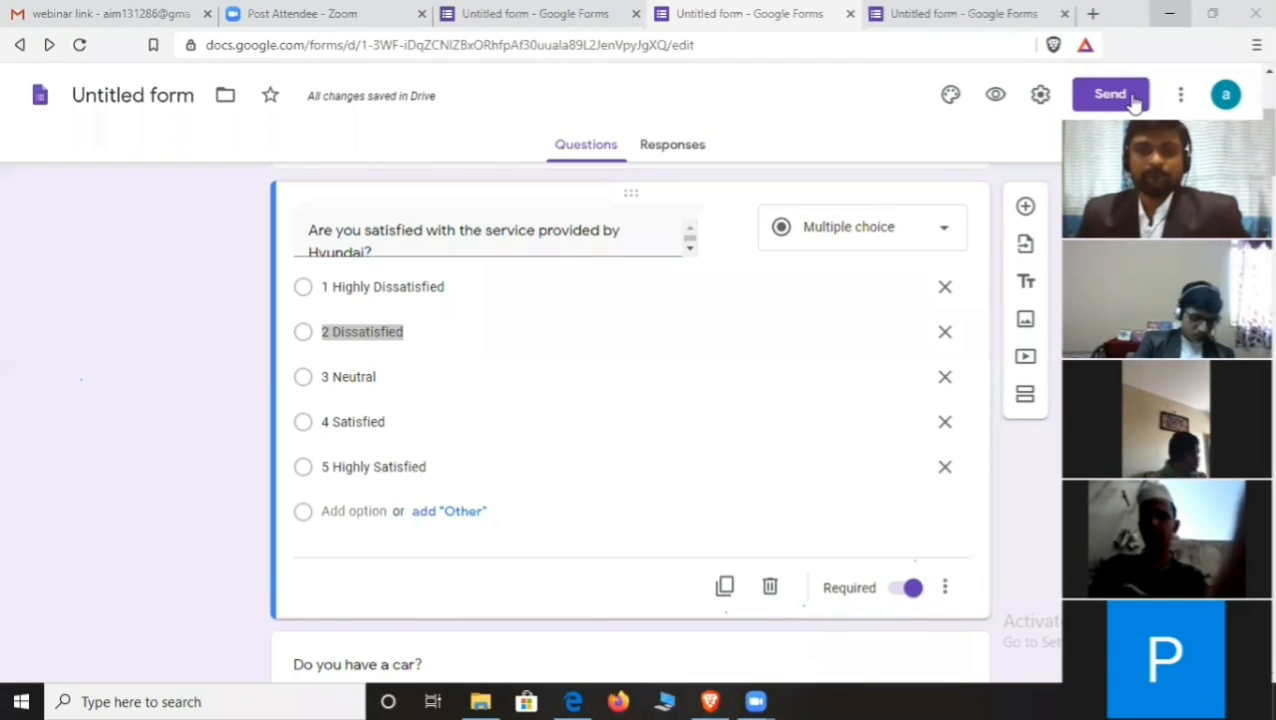
{"action": "scroll", "coordinate": [427, 476], "scroll_direction": "down", "scroll_amount": 1}
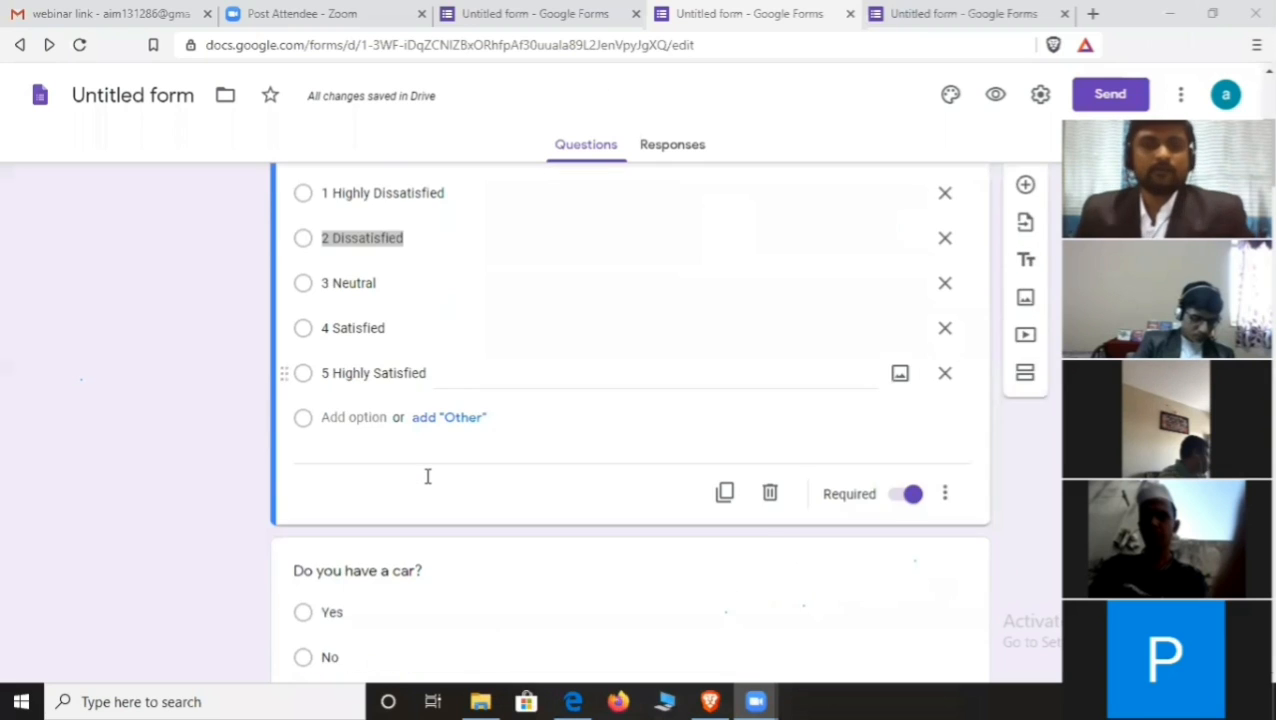
{"action": "scroll", "coordinate": [427, 476], "scroll_direction": "up", "scroll_amount": 2}
{"action": "scroll", "coordinate": [427, 476], "scroll_direction": "down", "scroll_amount": 1}
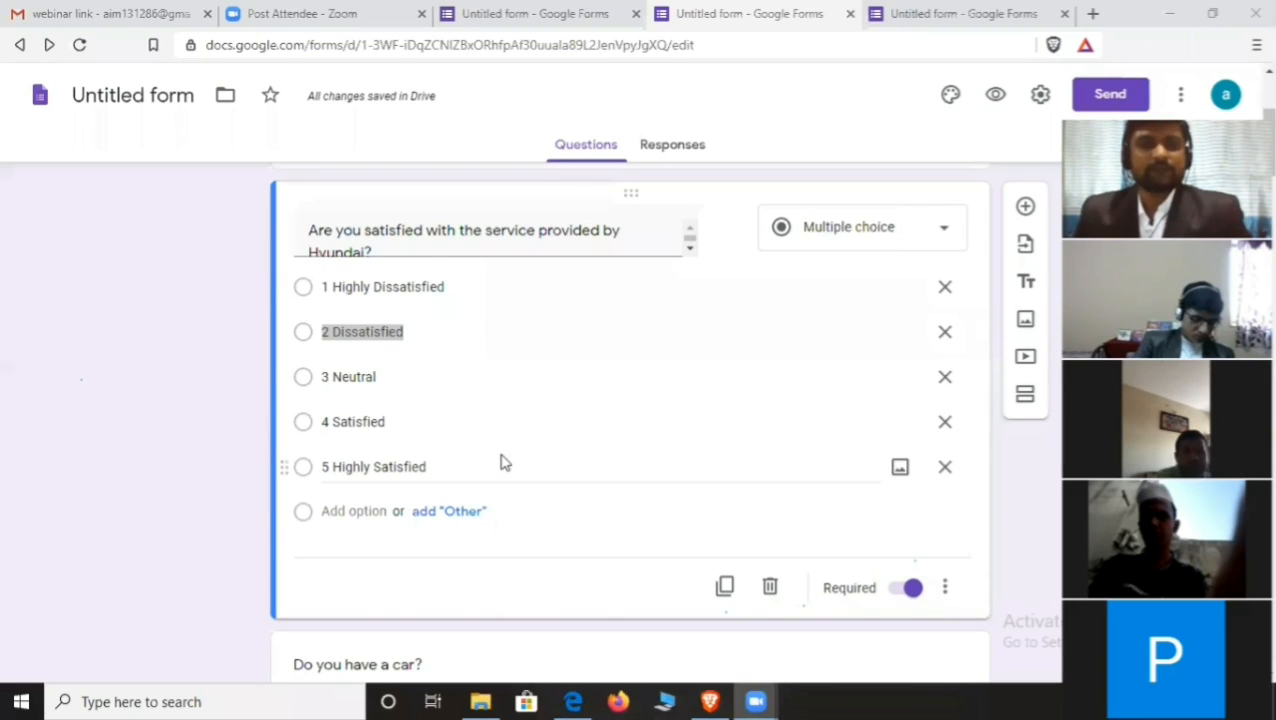
{"action": "scroll", "coordinate": [490, 452], "scroll_direction": "down", "scroll_amount": 1}
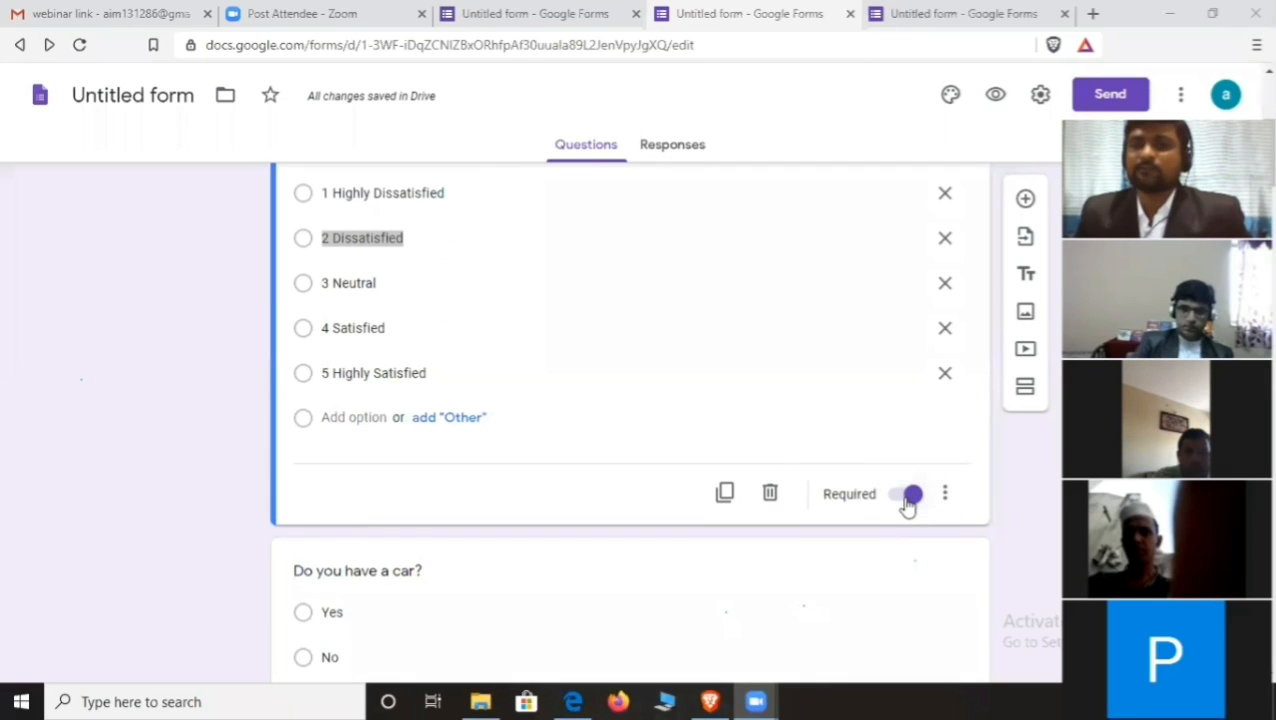
{"action": "scroll", "coordinate": [915, 500], "scroll_direction": "up", "scroll_amount": 2}
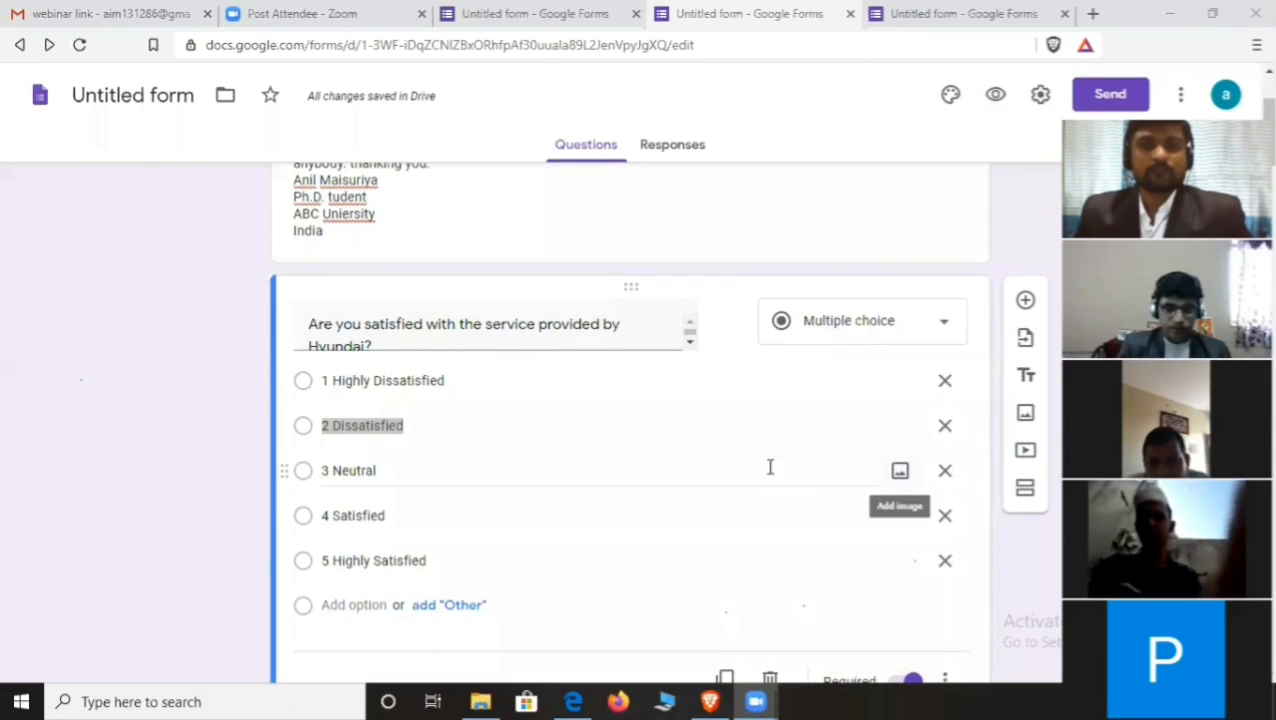
{"action": "left_click", "coordinate": [305, 324]}
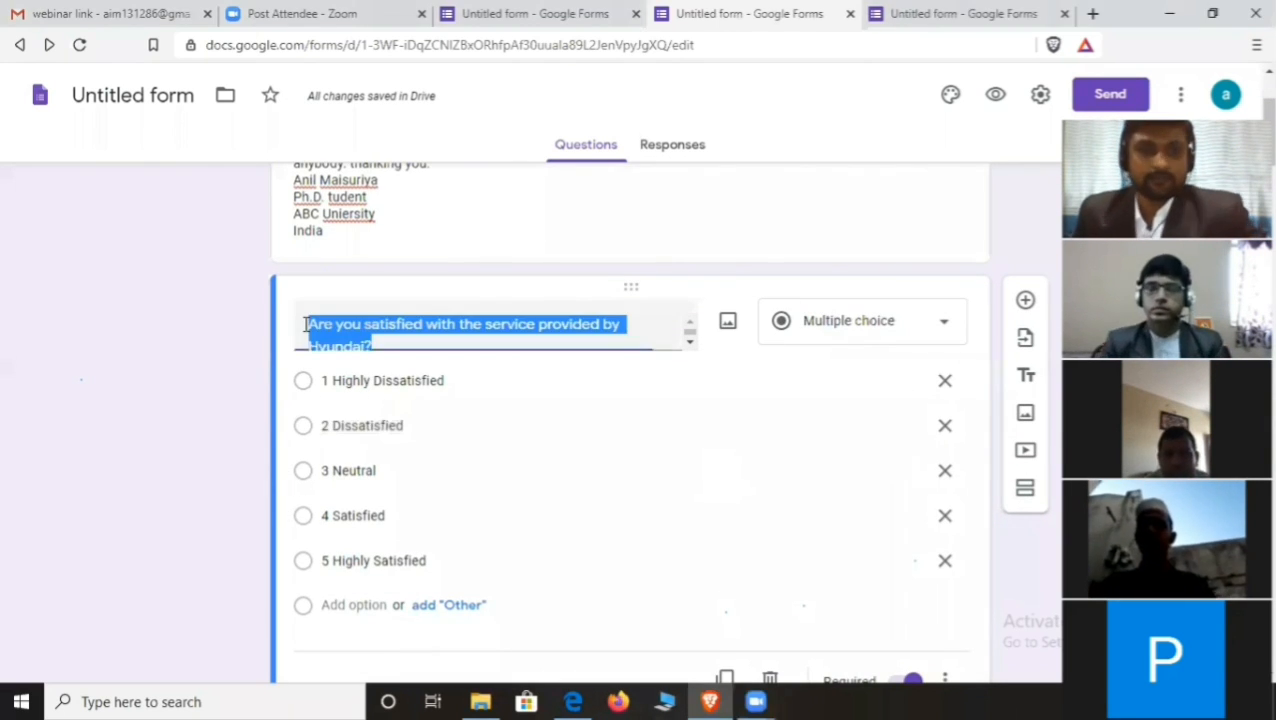
{"action": "left_click", "coordinate": [305, 324]}
{"action": "type", "text": "2"}
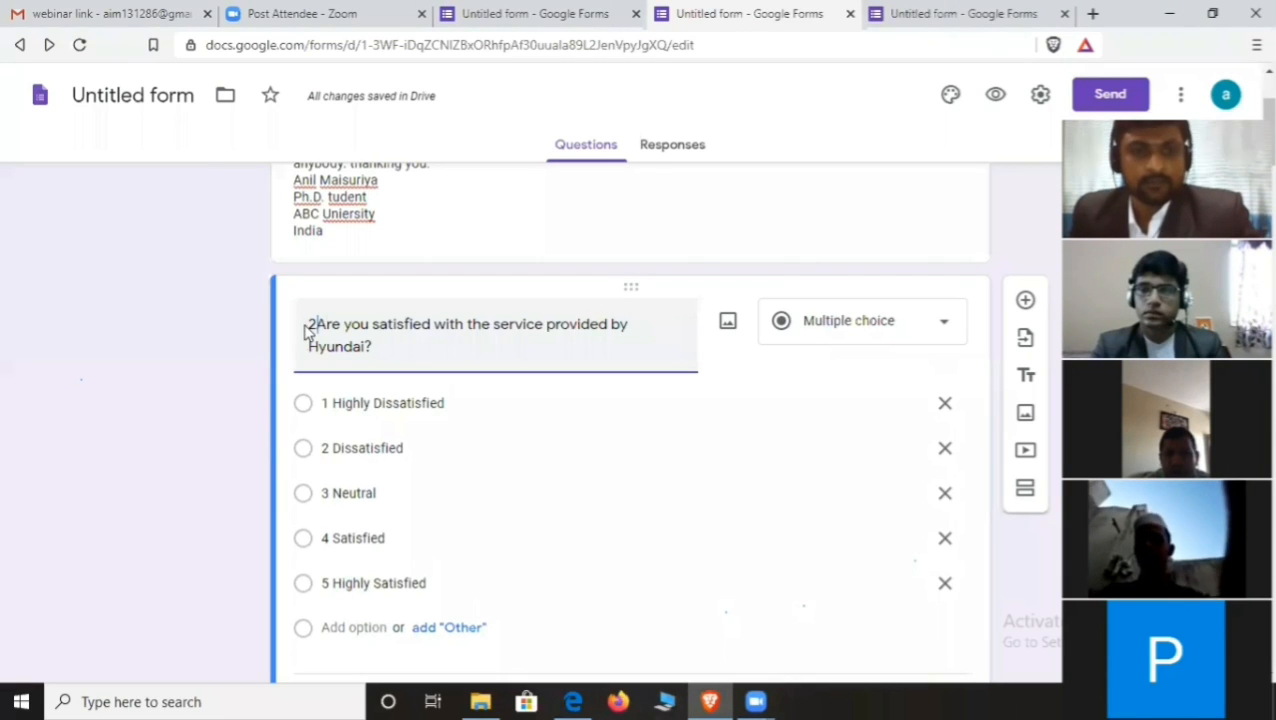
{"action": "scroll", "coordinate": [931, 316], "scroll_direction": "down", "scroll_amount": 3}
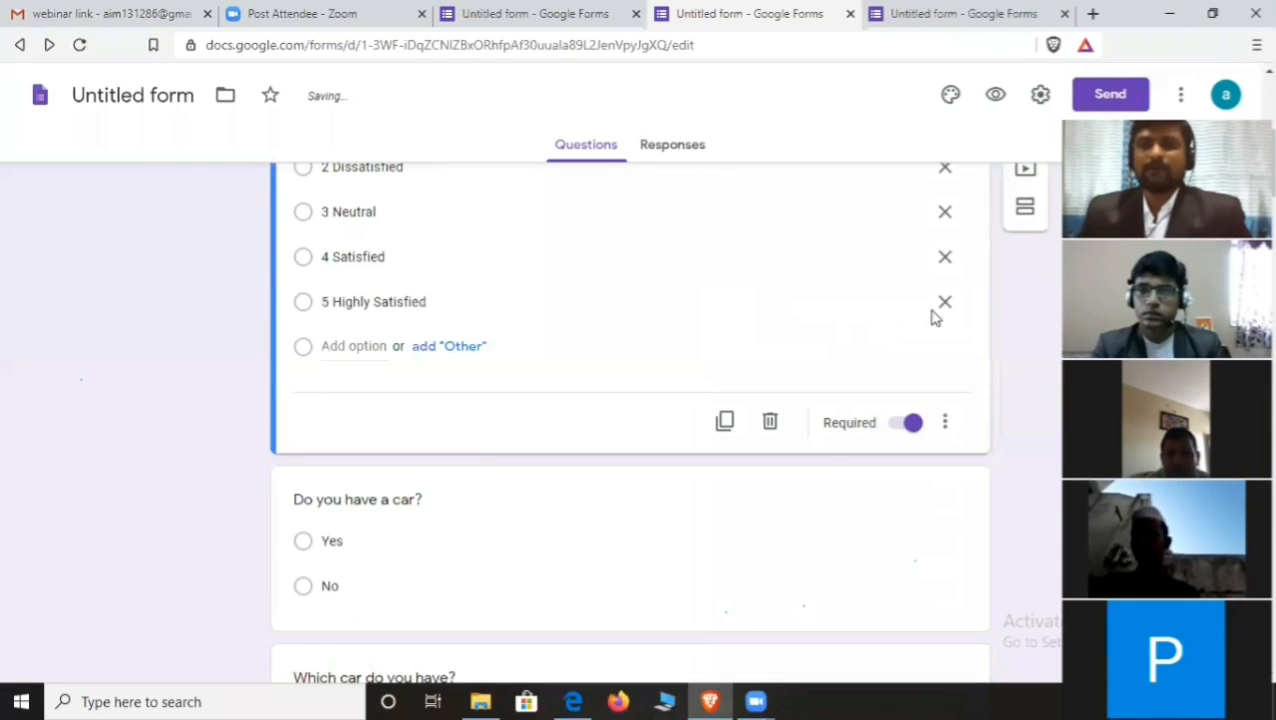
{"action": "scroll", "coordinate": [1000, 260], "scroll_direction": "up", "scroll_amount": 2}
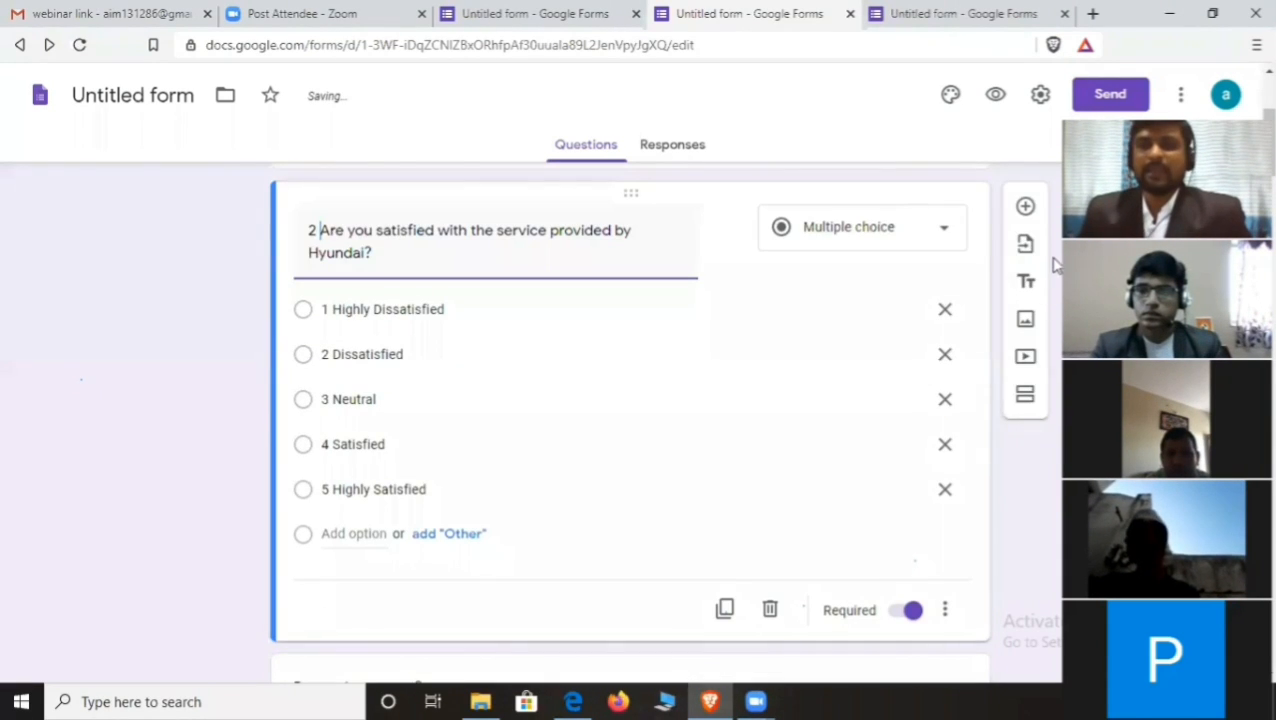
- Add a question titled '3' below question 2 and set its type to Checkboxes
{"action": "left_click", "coordinate": [1025, 207]}
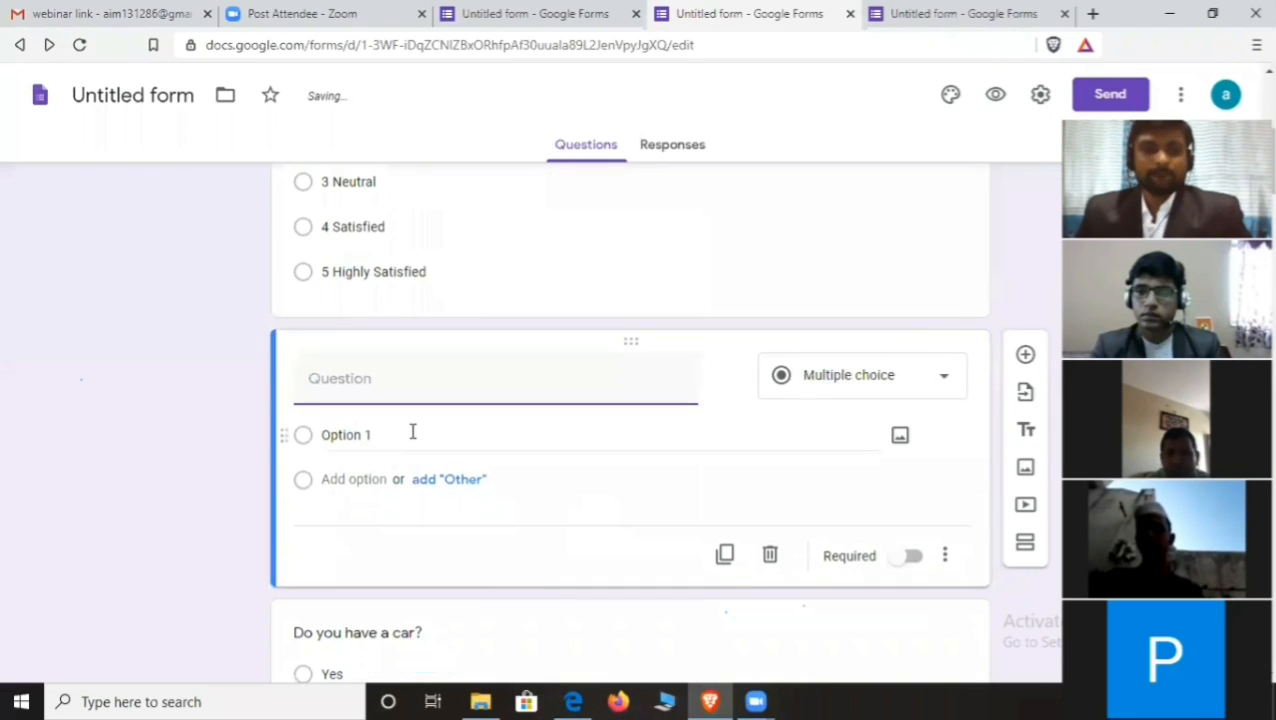
{"action": "type", "text": "3"}
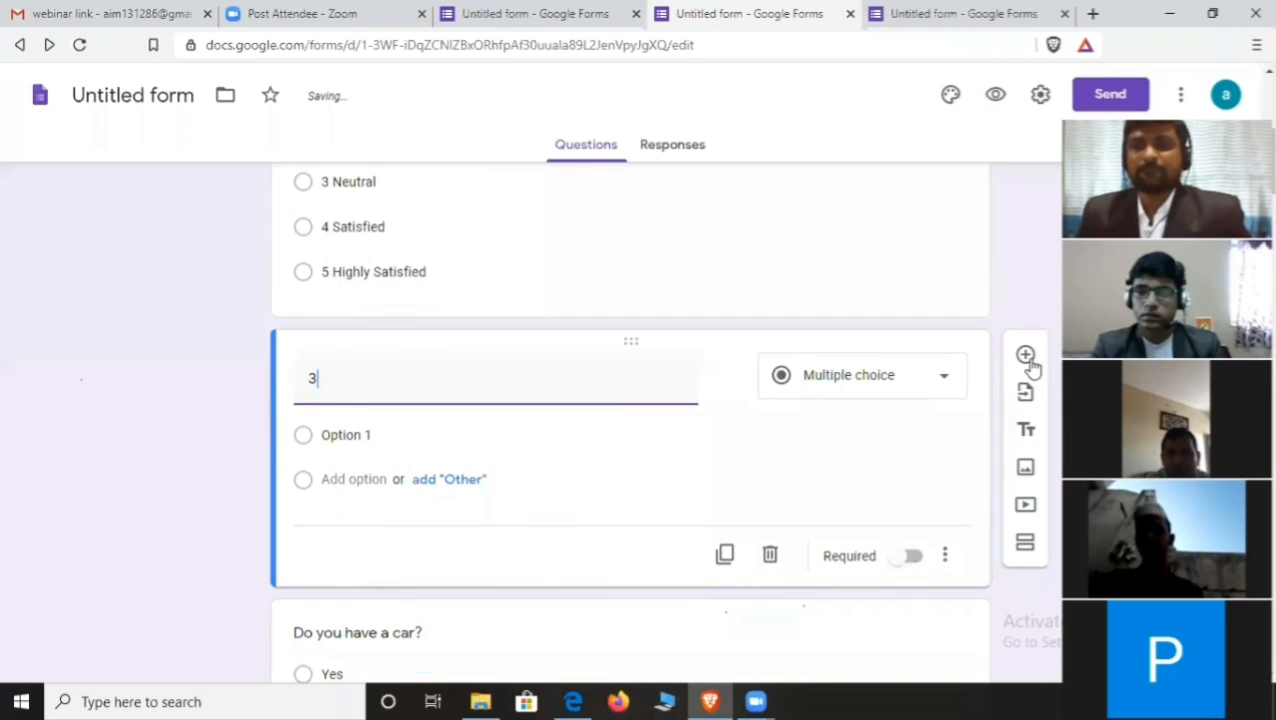
{"action": "left_click", "coordinate": [941, 378]}
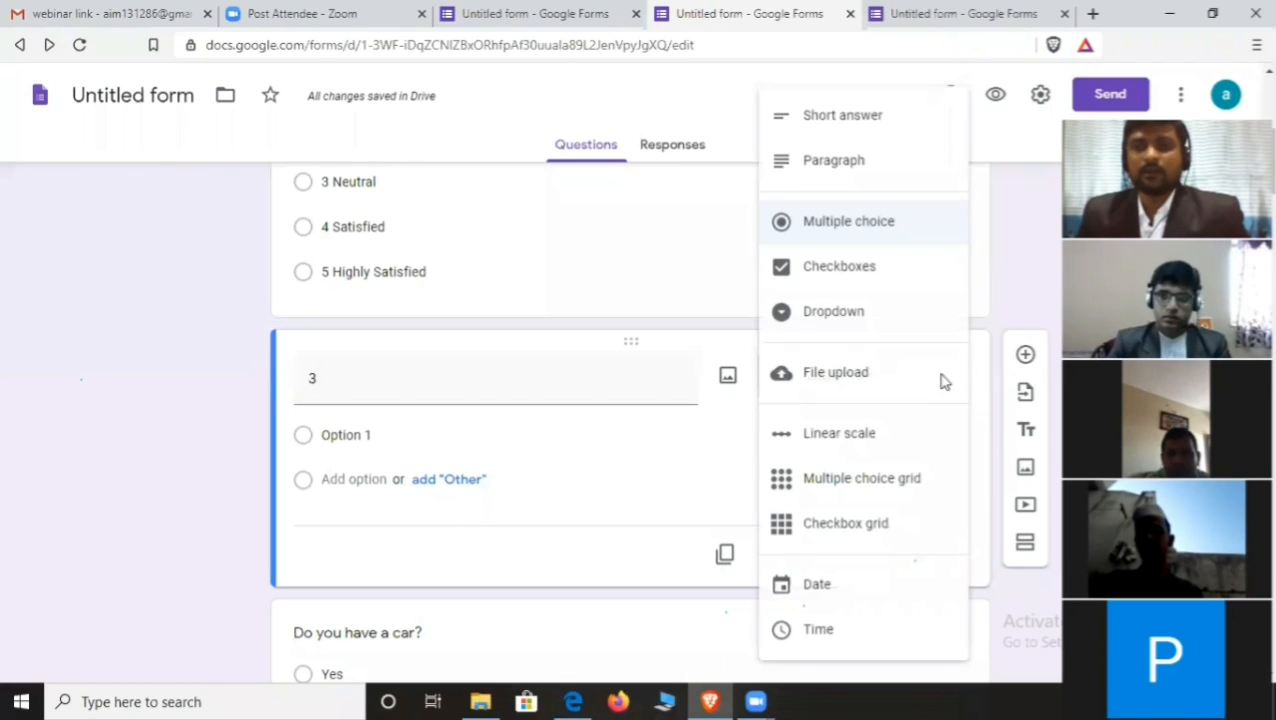
{"action": "left_click", "coordinate": [860, 277]}
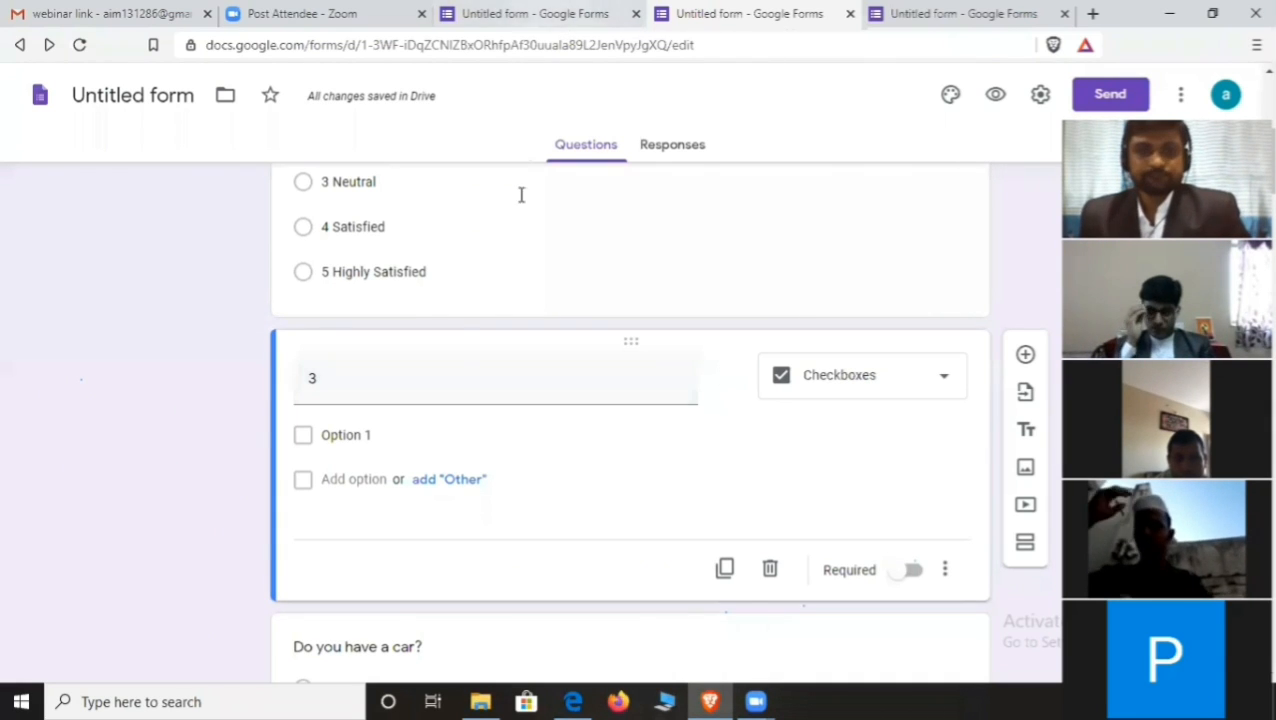
- Title question 3 'Which of the following items do you like?'
{"action": "left_click", "coordinate": [397, 388]}
{"action": "left_click", "coordinate": [375, 386]}
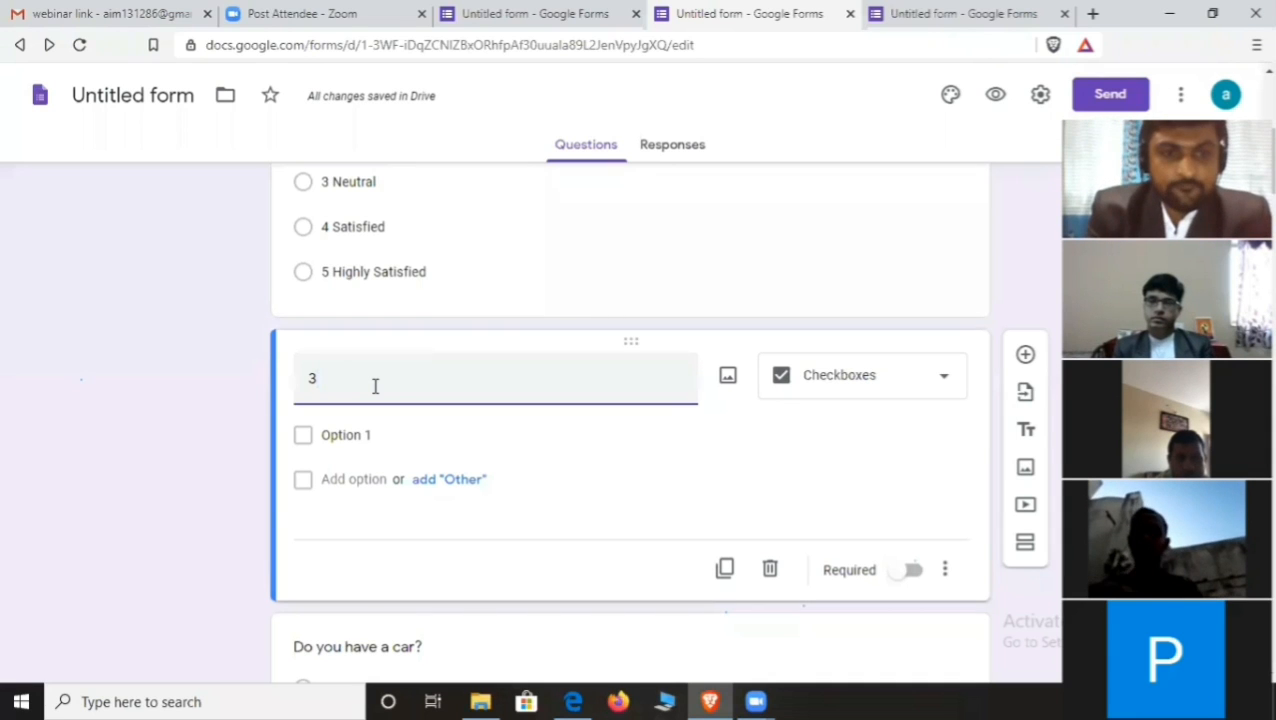
{"action": "type", "text": "Who"}
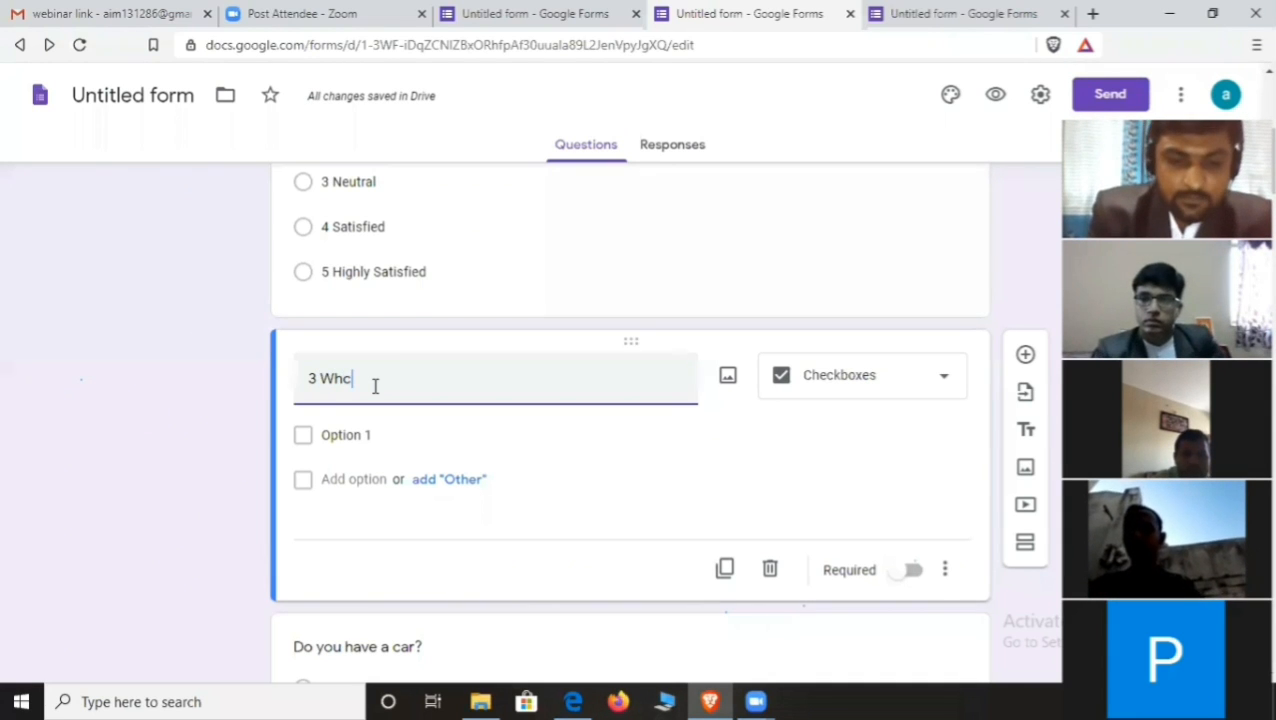
{"action": "type", "text": "hci"}
{"action": "key", "text": "BackSpace"}
{"action": "key", "text": "BackSpace"}
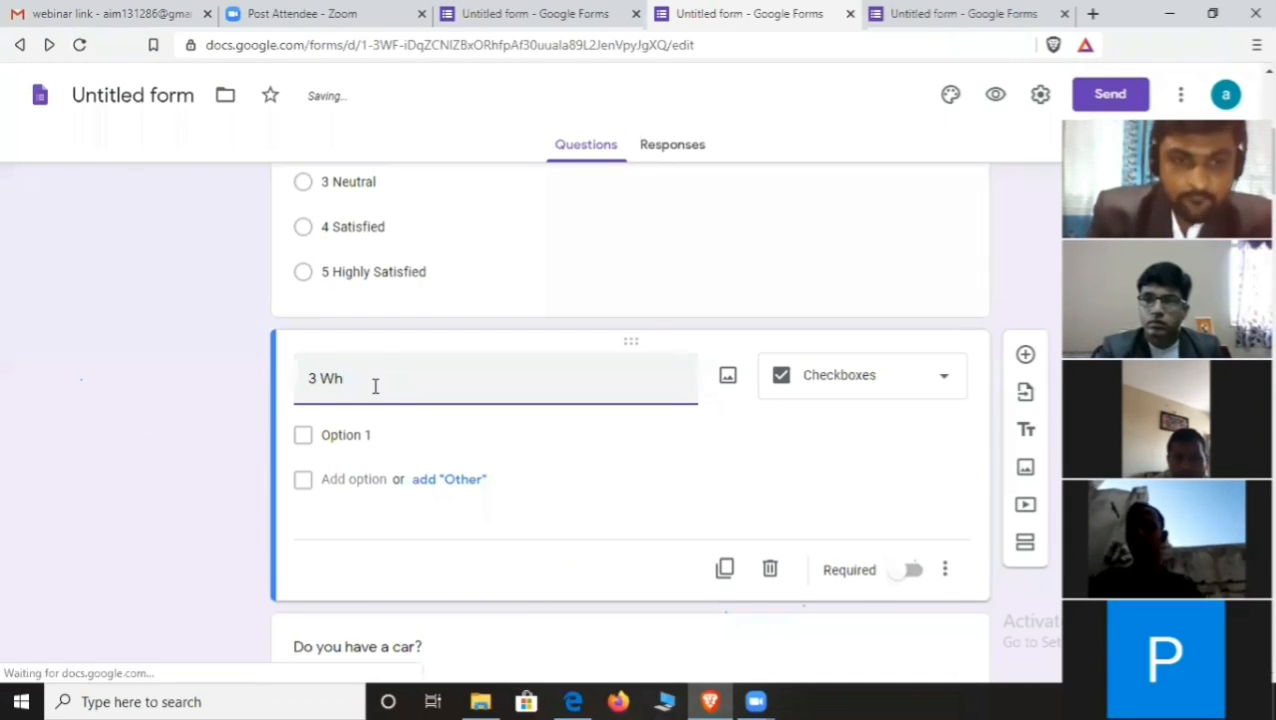
{"action": "type", "text": "ich of t"}
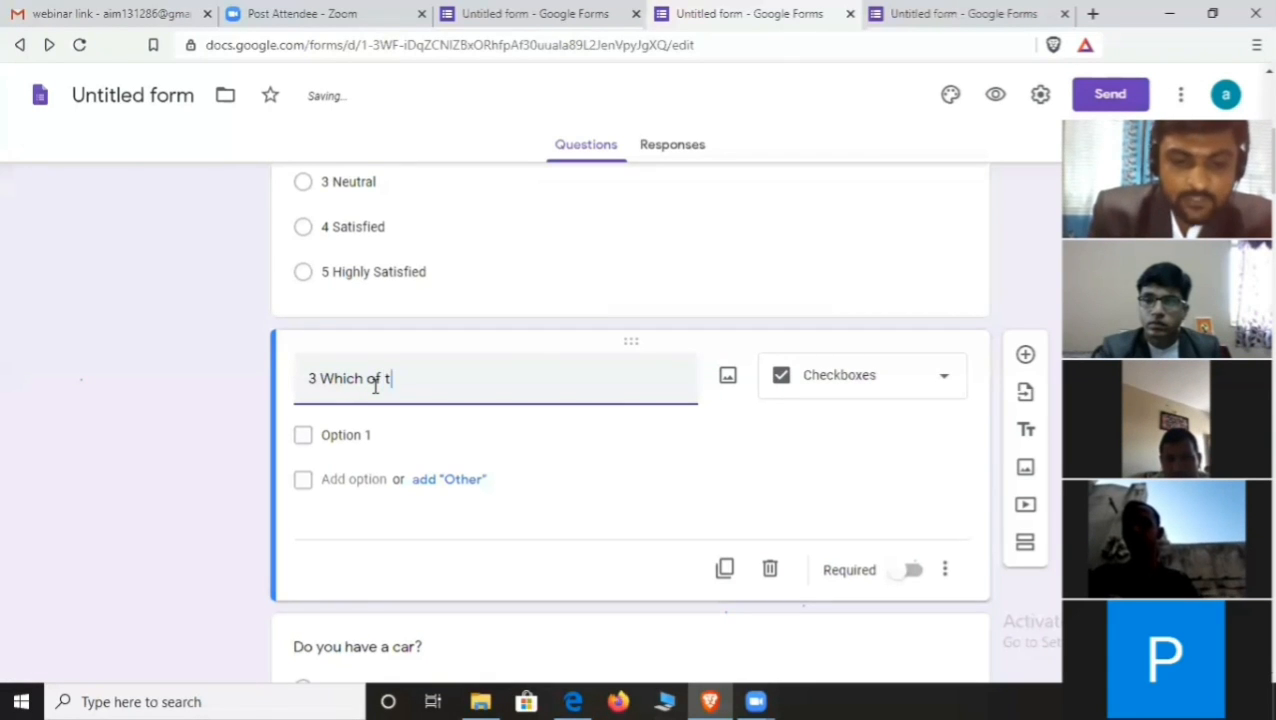
{"action": "type", "text": "he followi"}
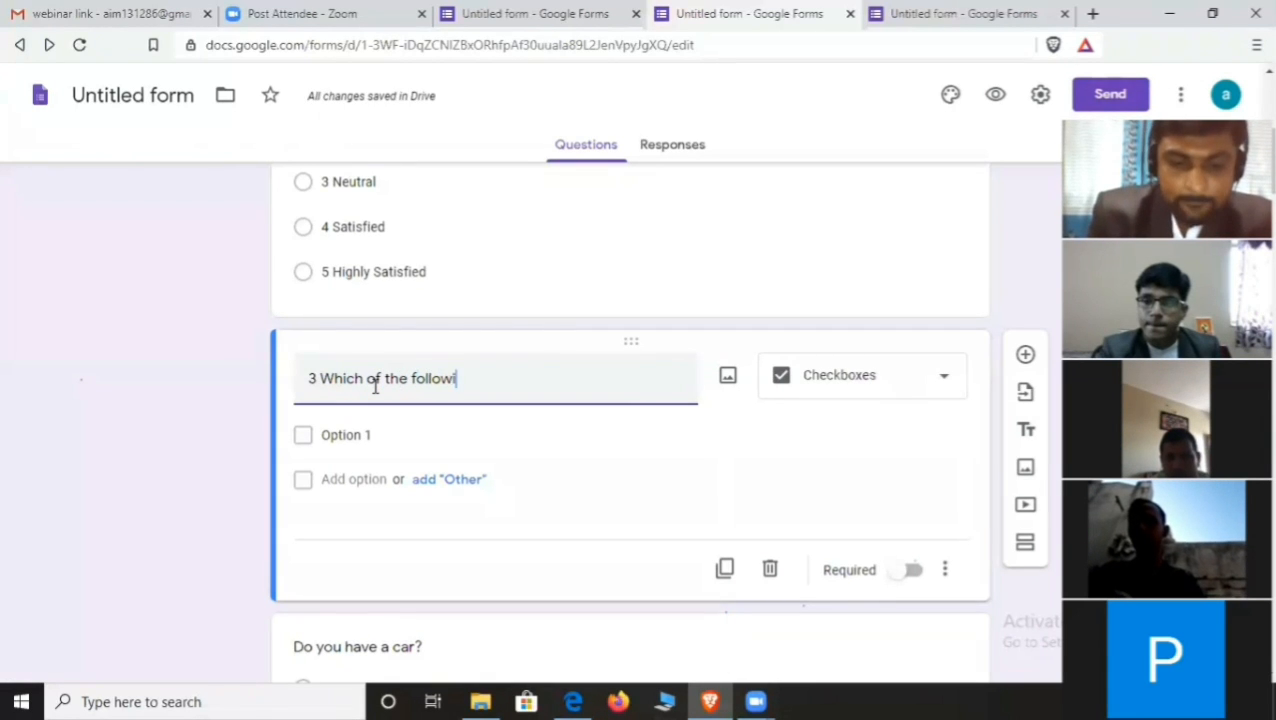
{"action": "type", "text": "ng ites"}
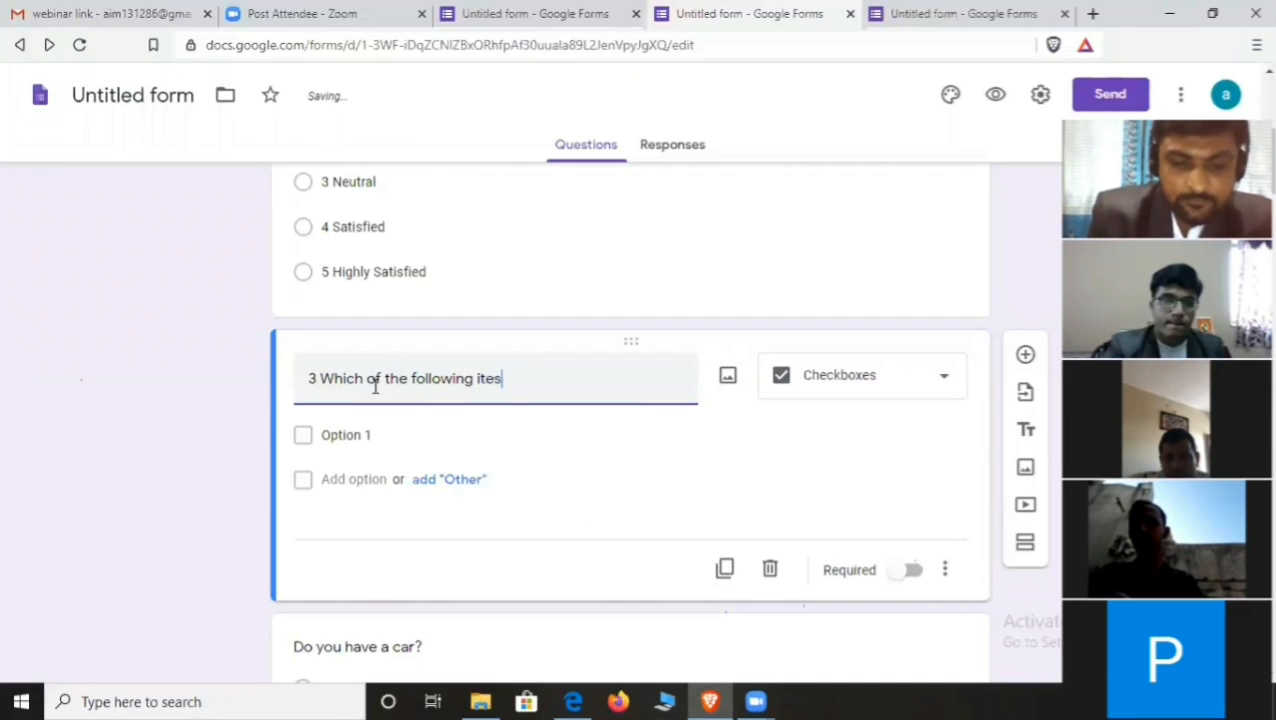
{"action": "type", "text": "m"}
{"action": "key", "text": "BackSpace"}
{"action": "key", "text": "BackSpace"}
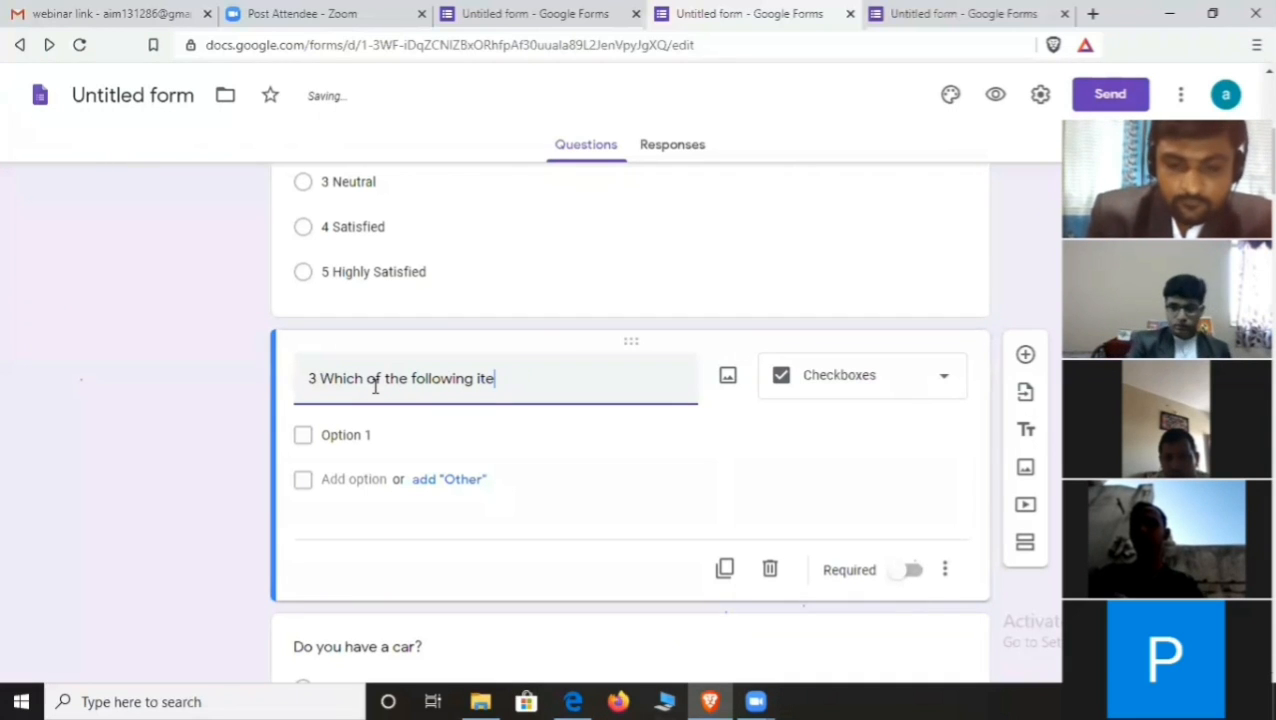
{"action": "type", "text": "ms do "}
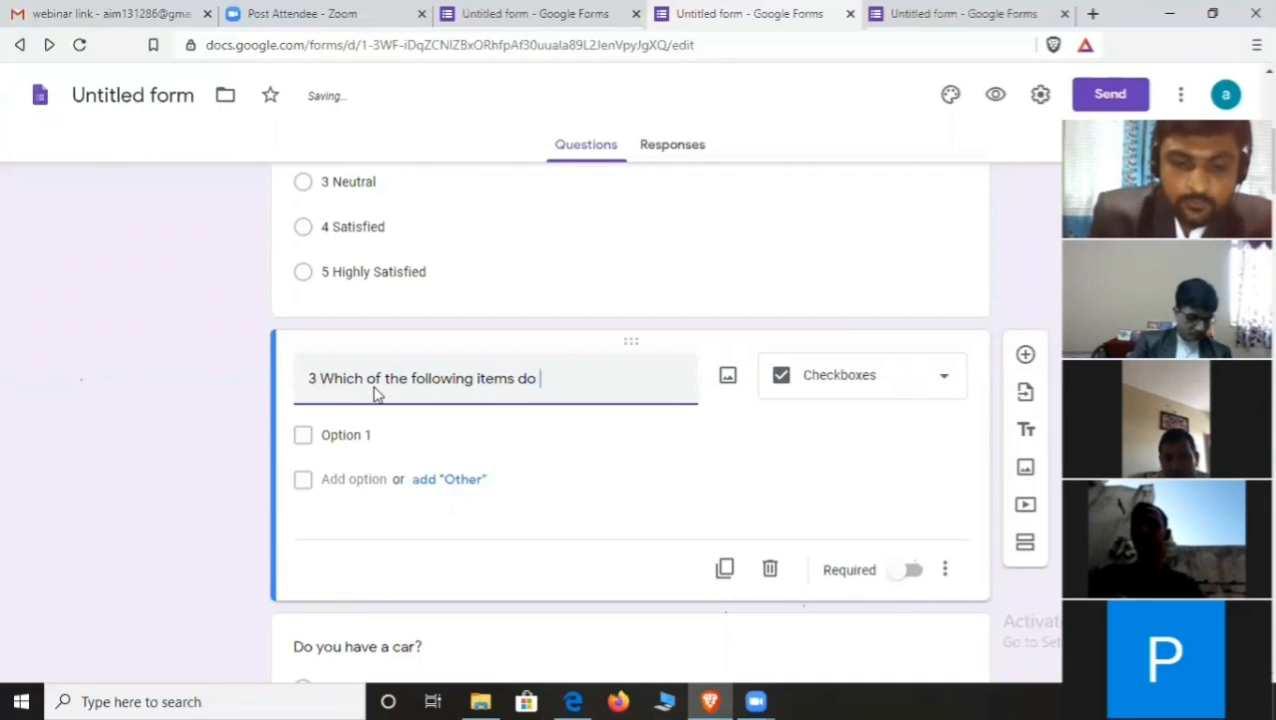
{"action": "type", "text": "you "}
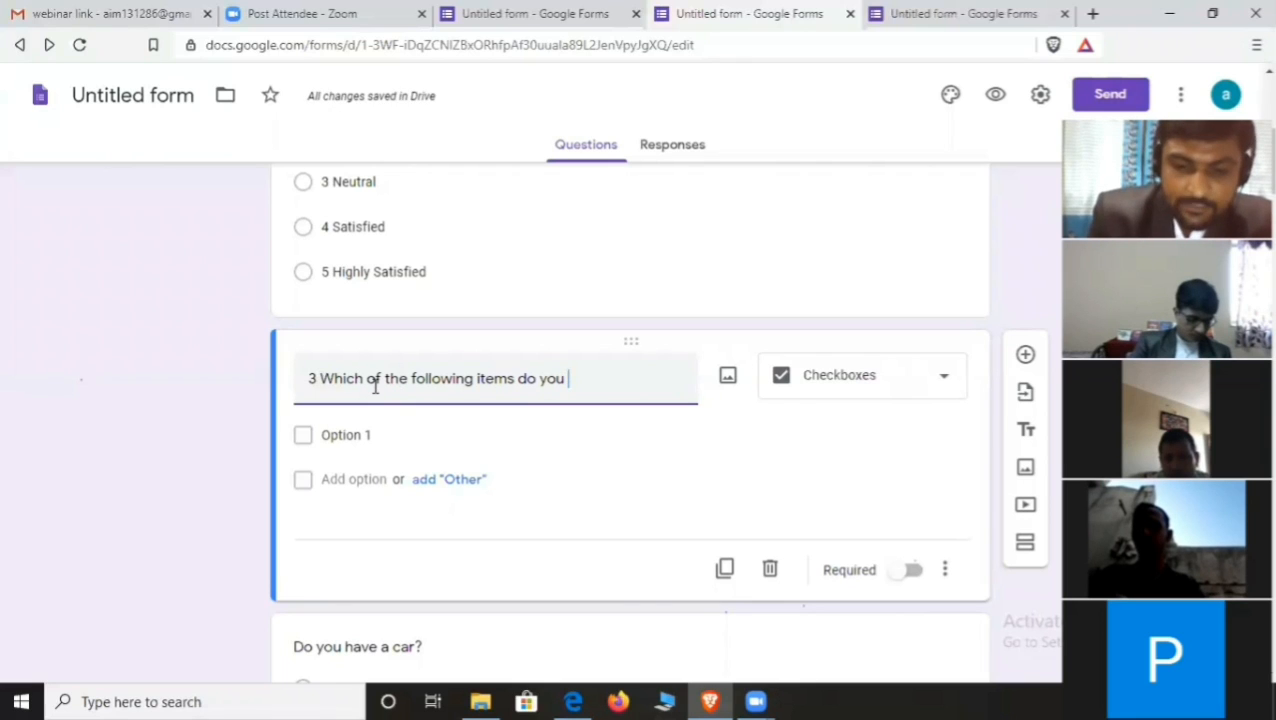
{"action": "type", "text": "like?"}
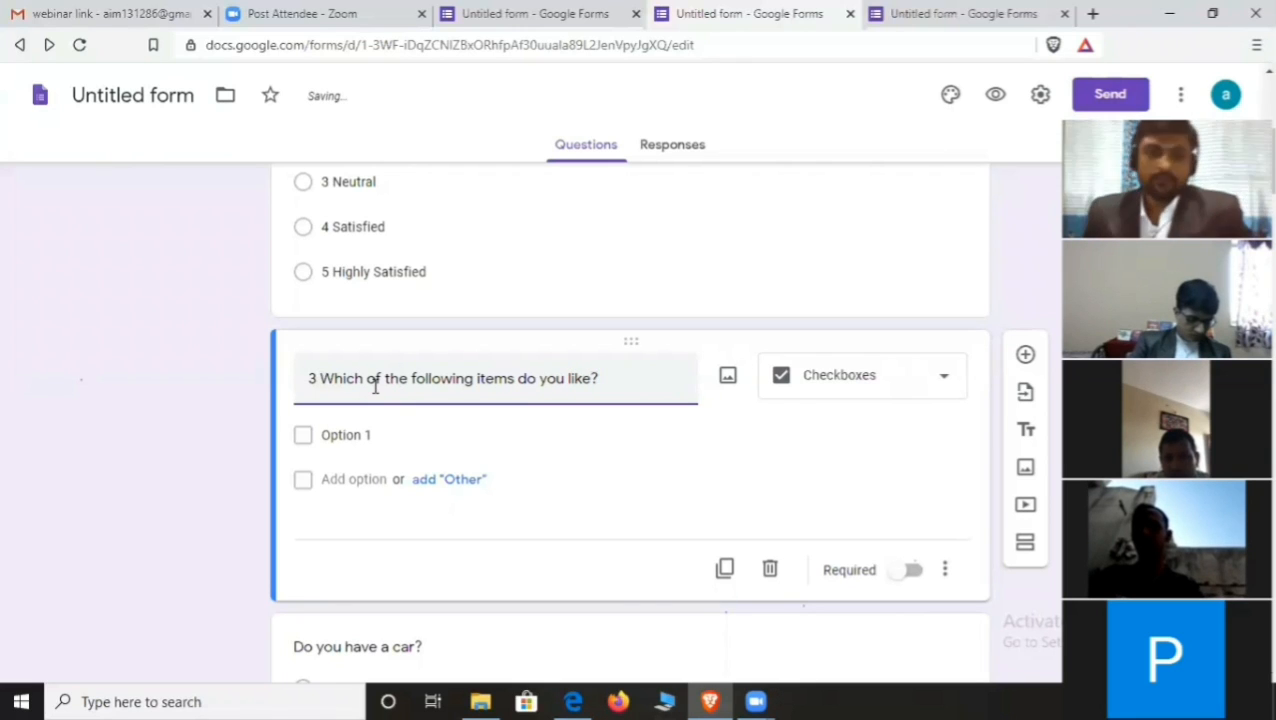
- Enter the checkbox options Pizza, Burger and Other
{"action": "left_click", "coordinate": [352, 434]}
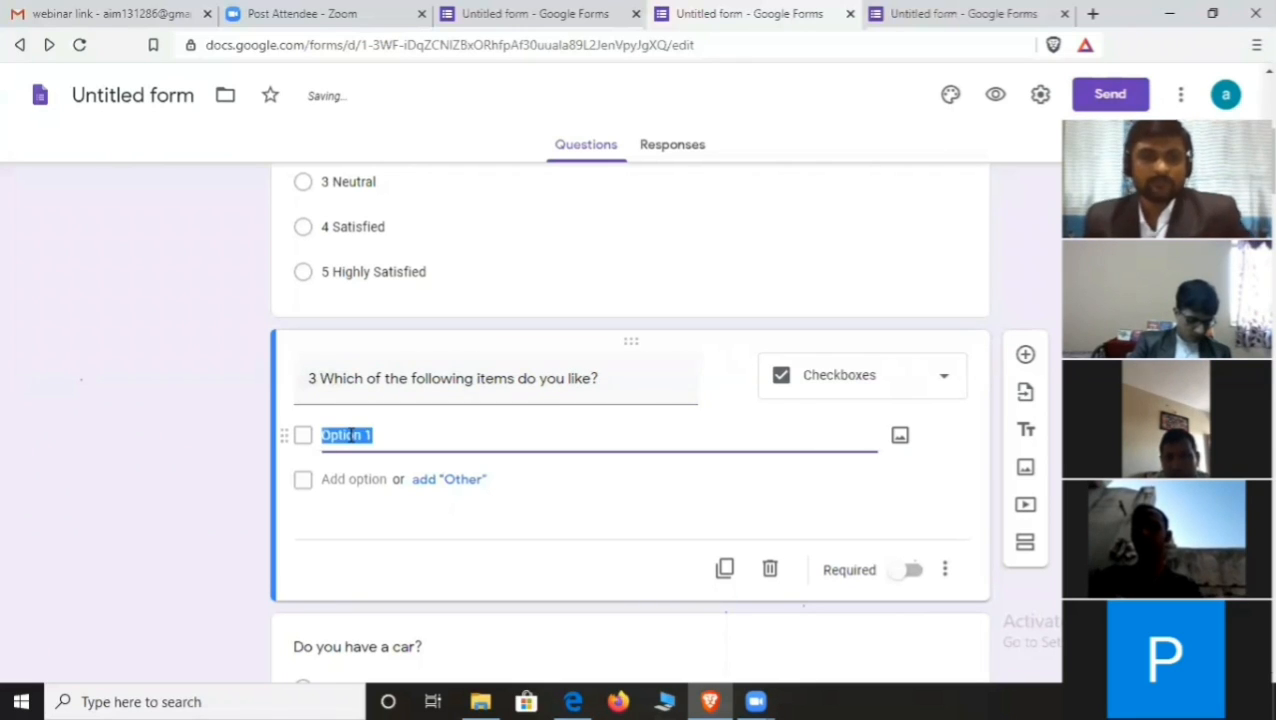
{"action": "type", "text": "Pl"}
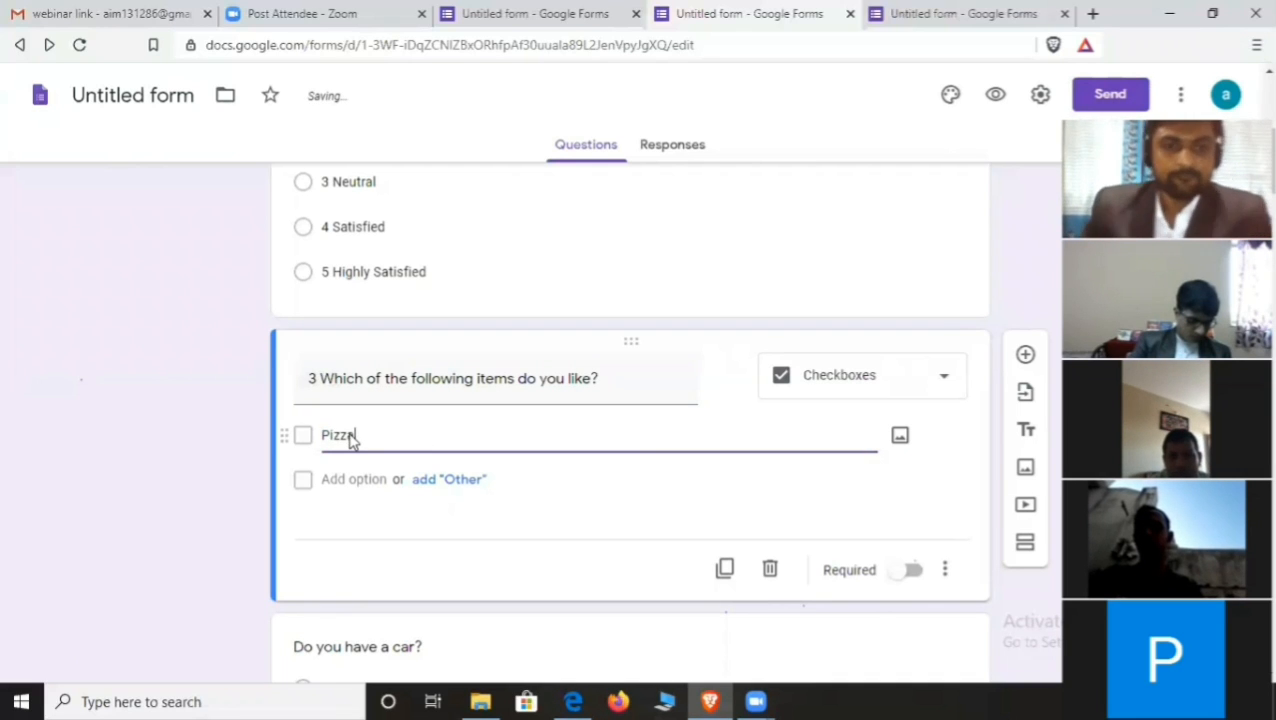
{"action": "left_click", "coordinate": [365, 481]}
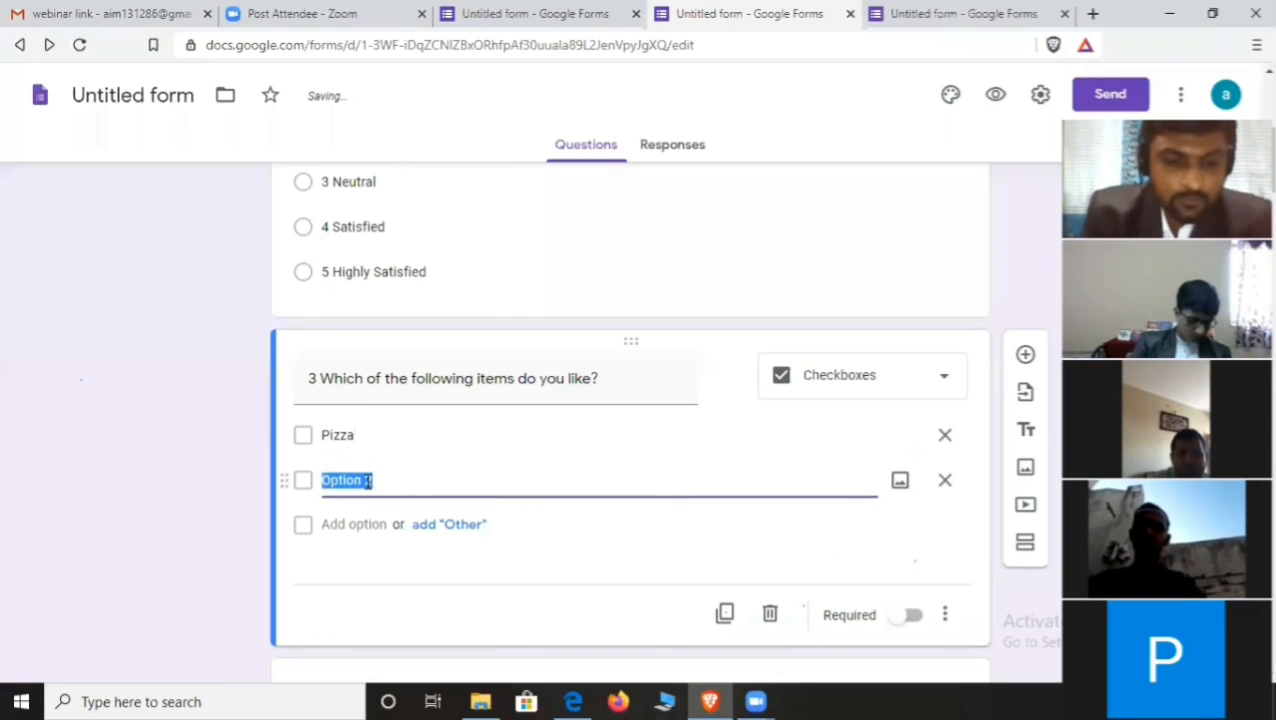
{"action": "type", "text": "Bur"}
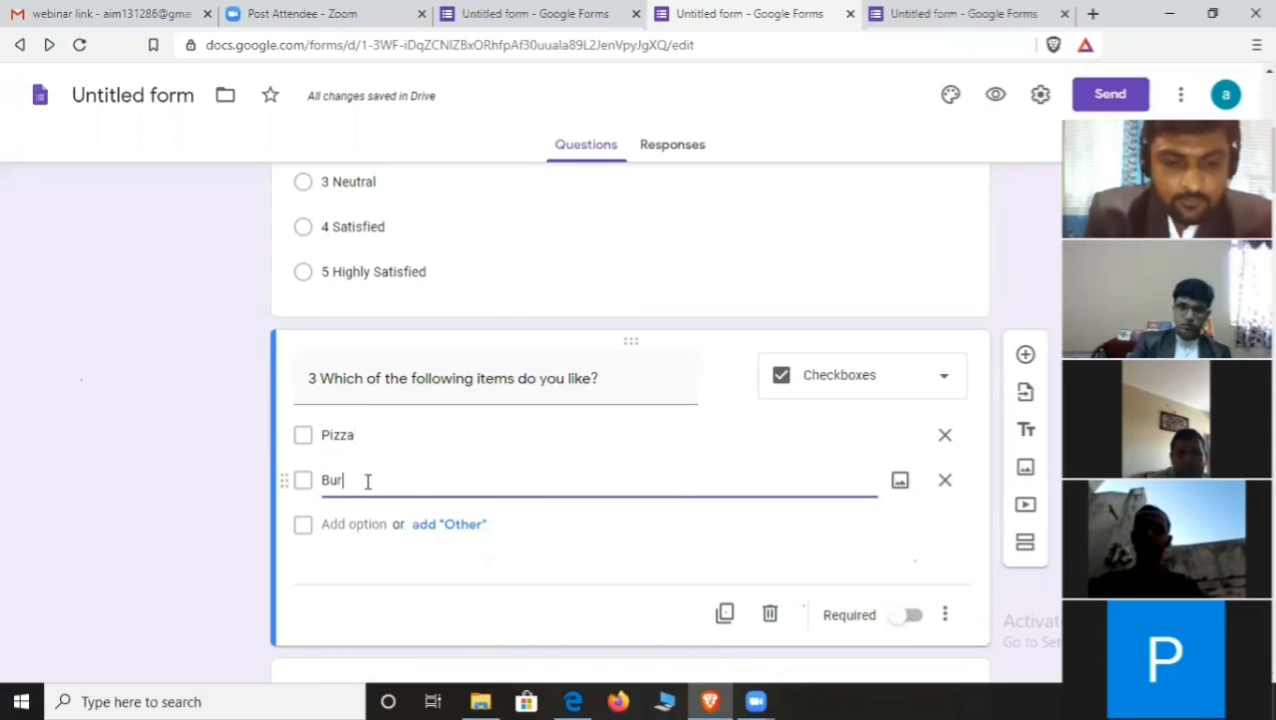
{"action": "type", "text": "ger"}
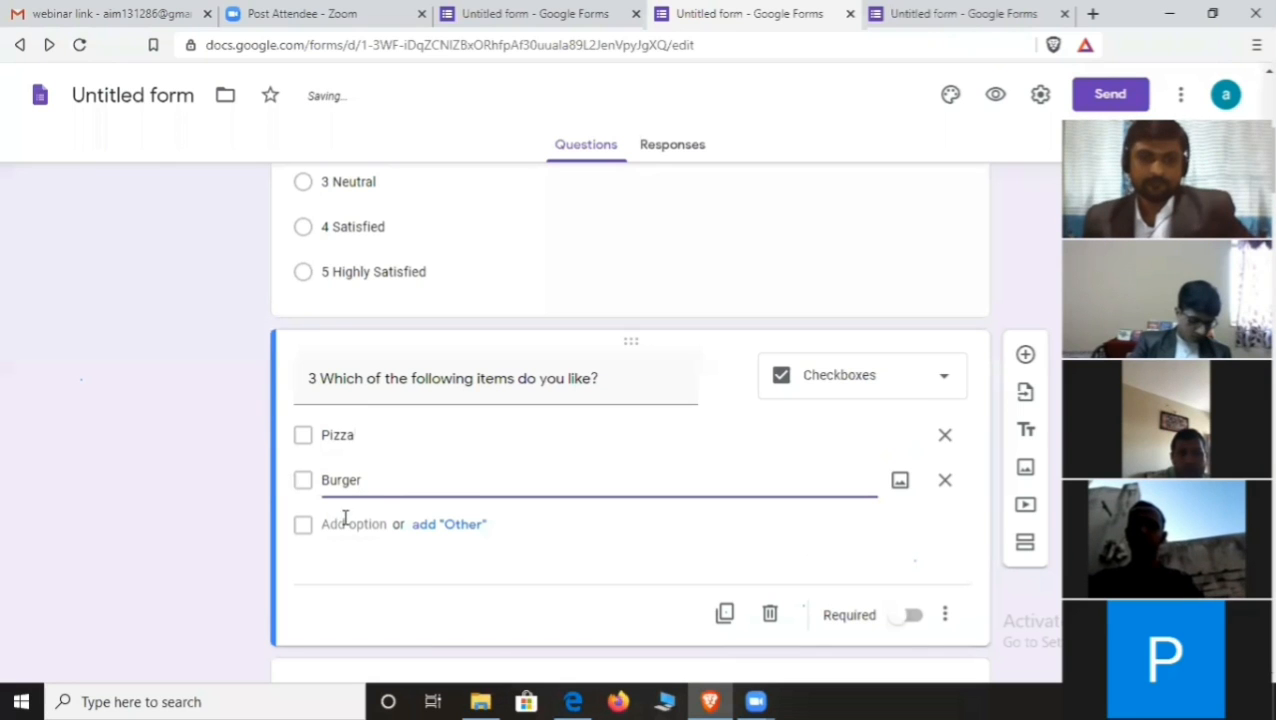
{"action": "left_click", "coordinate": [345, 520]}
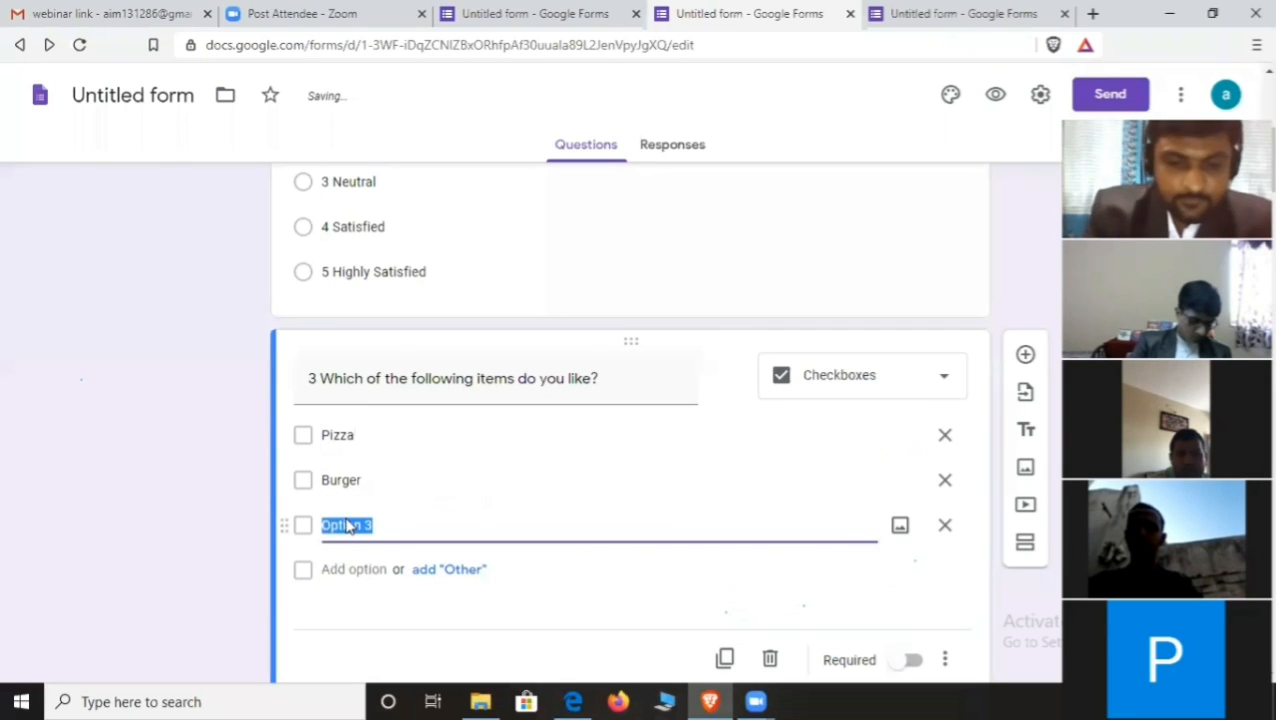
{"action": "type", "text": "Other"}
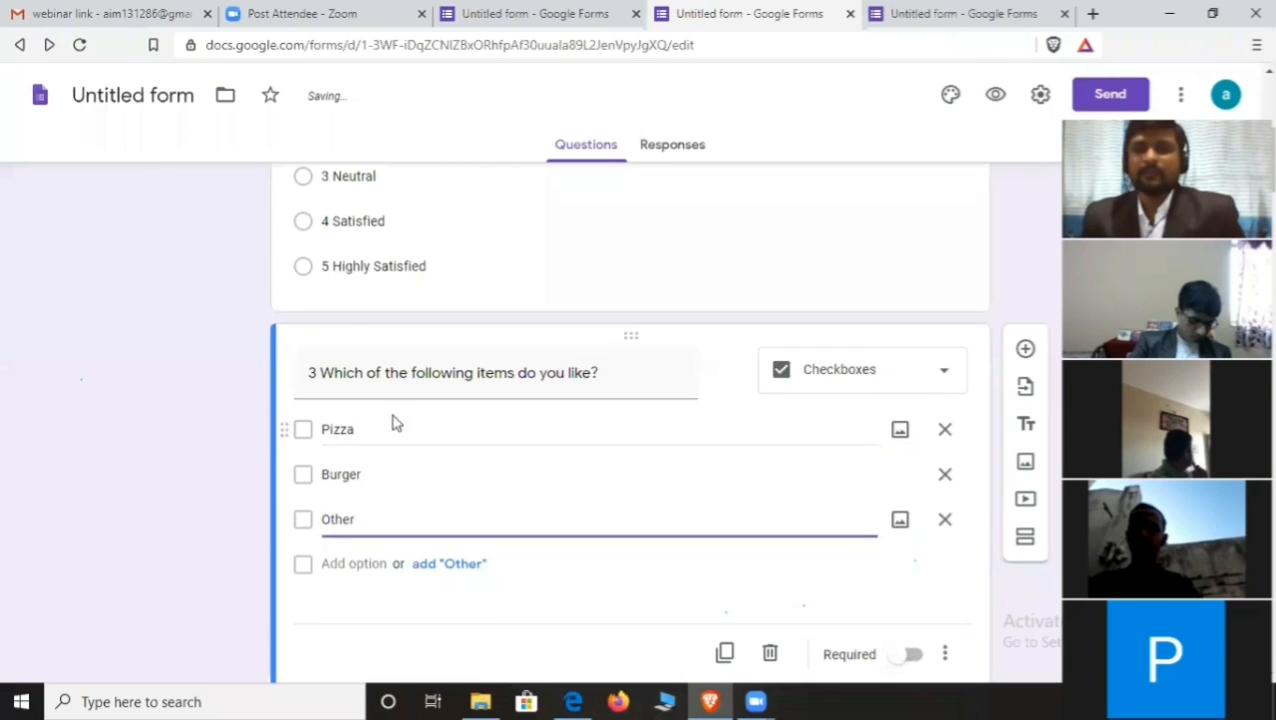
{"action": "scroll", "coordinate": [395, 424], "scroll_direction": "down", "scroll_amount": 2}
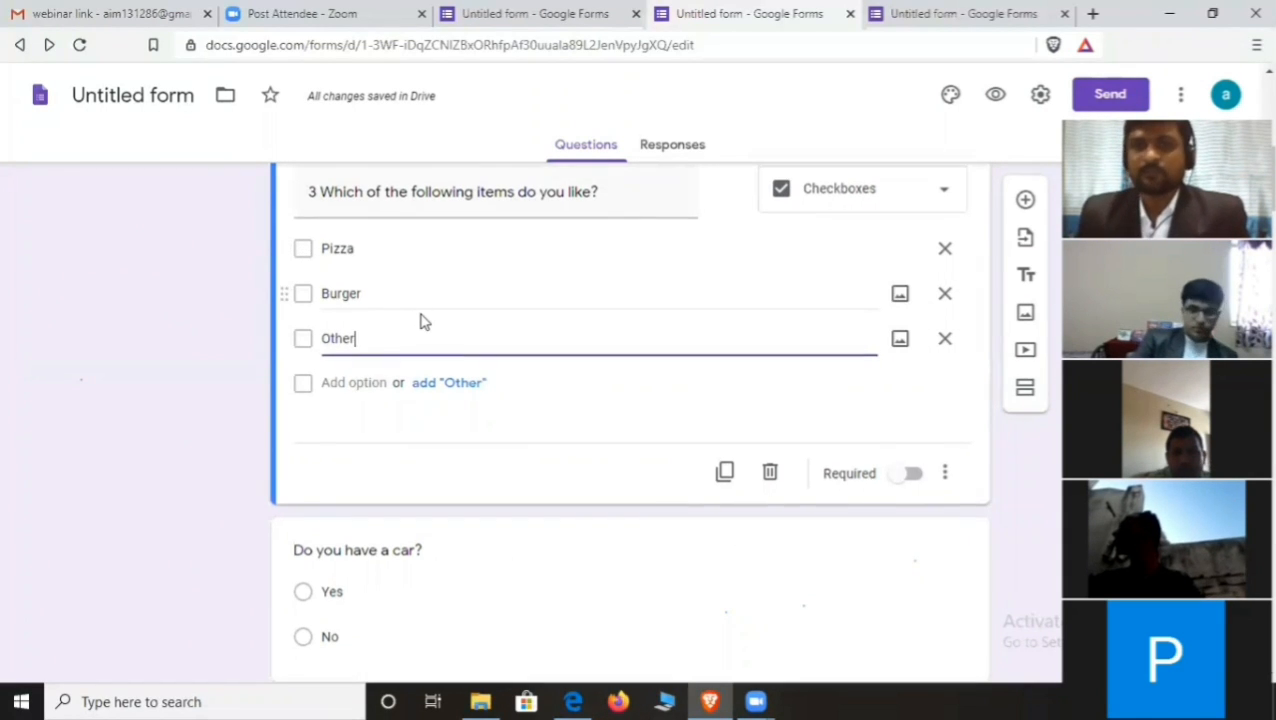
{"action": "scroll", "coordinate": [420, 320], "scroll_direction": "up", "scroll_amount": 4}
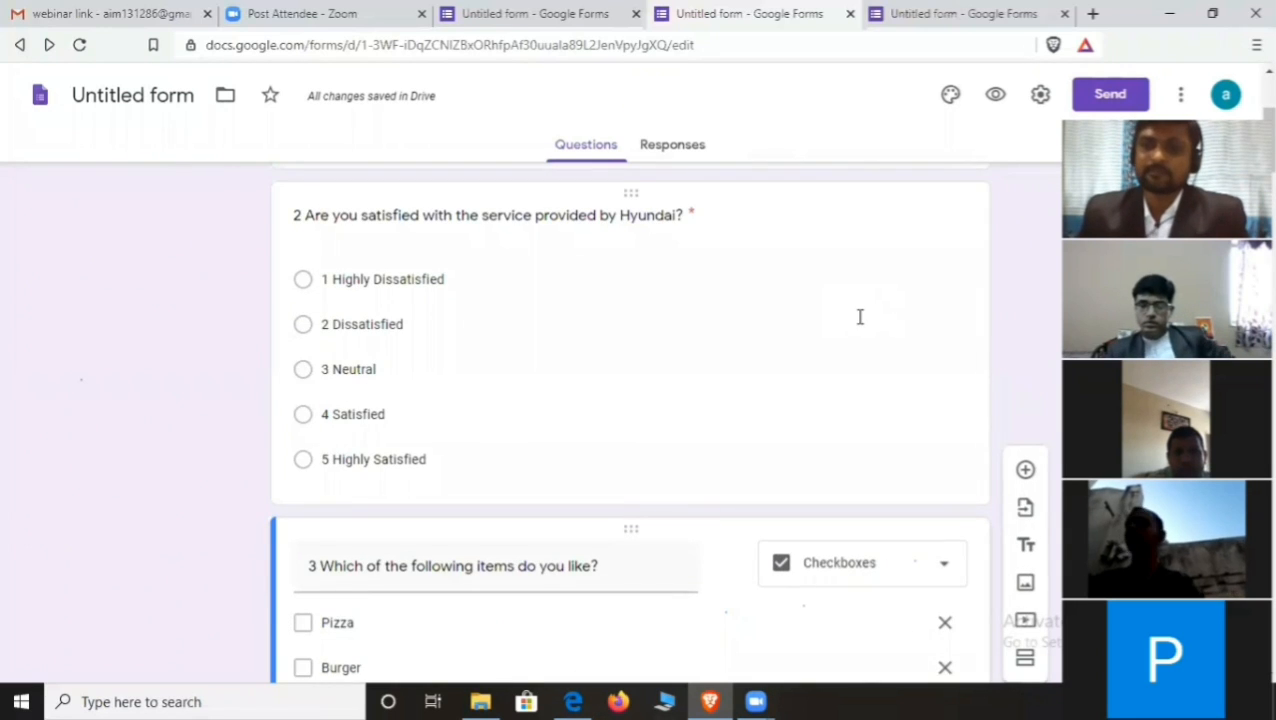
{"action": "scroll", "coordinate": [860, 320], "scroll_direction": "down", "scroll_amount": 2}
{"action": "scroll", "coordinate": [893, 407], "scroll_direction": "down", "scroll_amount": 2}
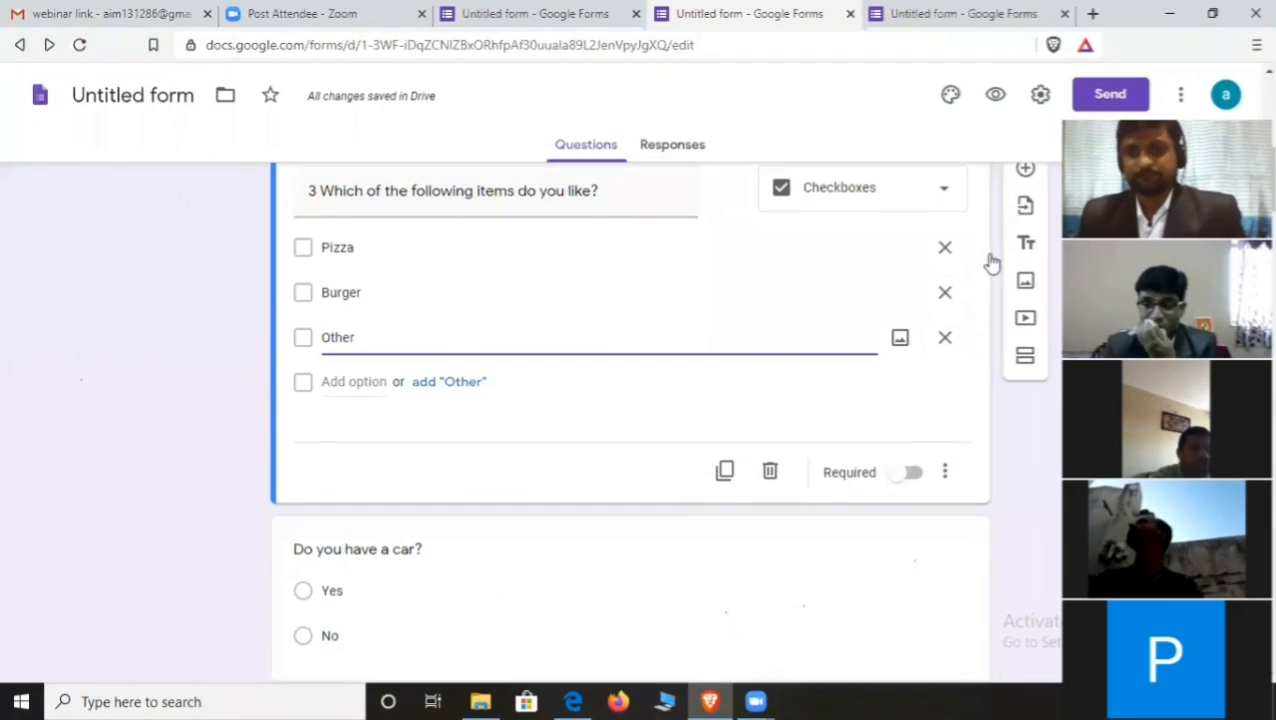
- Insert a new question below question 3 and set its type to Dropdown
{"action": "left_click", "coordinate": [1025, 202]}
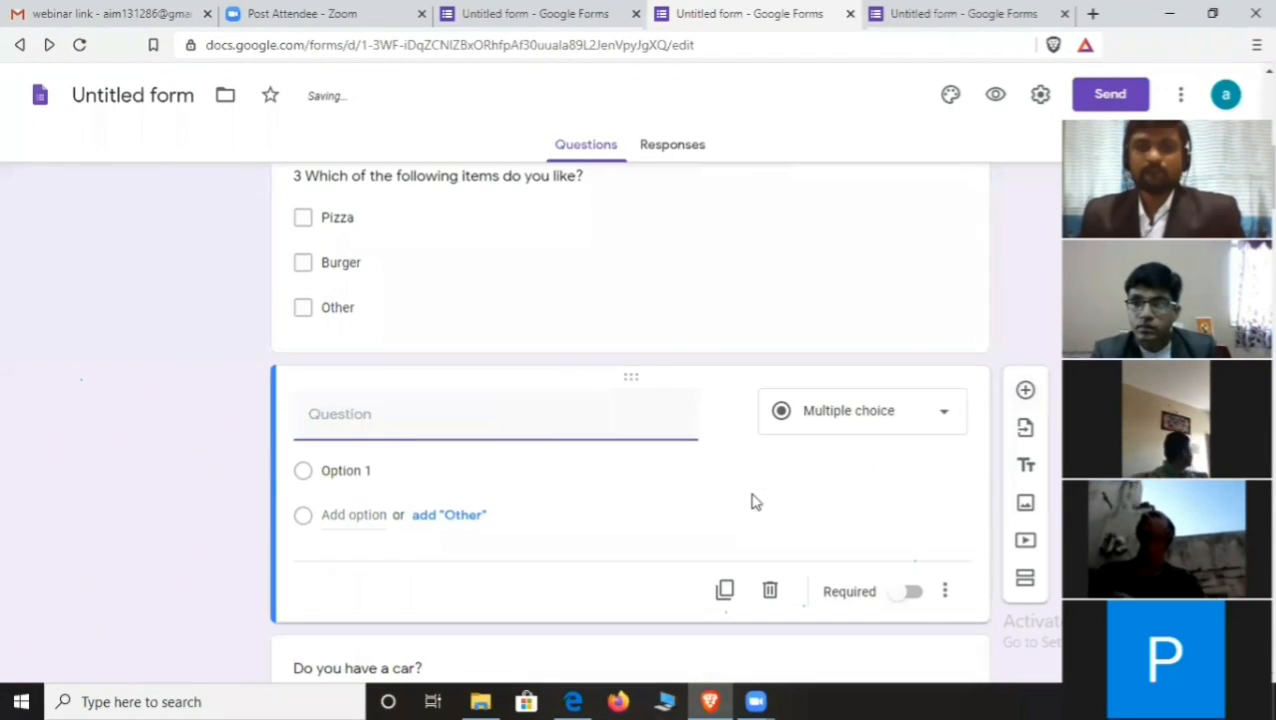
{"action": "scroll", "coordinate": [752, 501], "scroll_direction": "down", "scroll_amount": 1}
{"action": "left_click", "coordinate": [951, 327]}
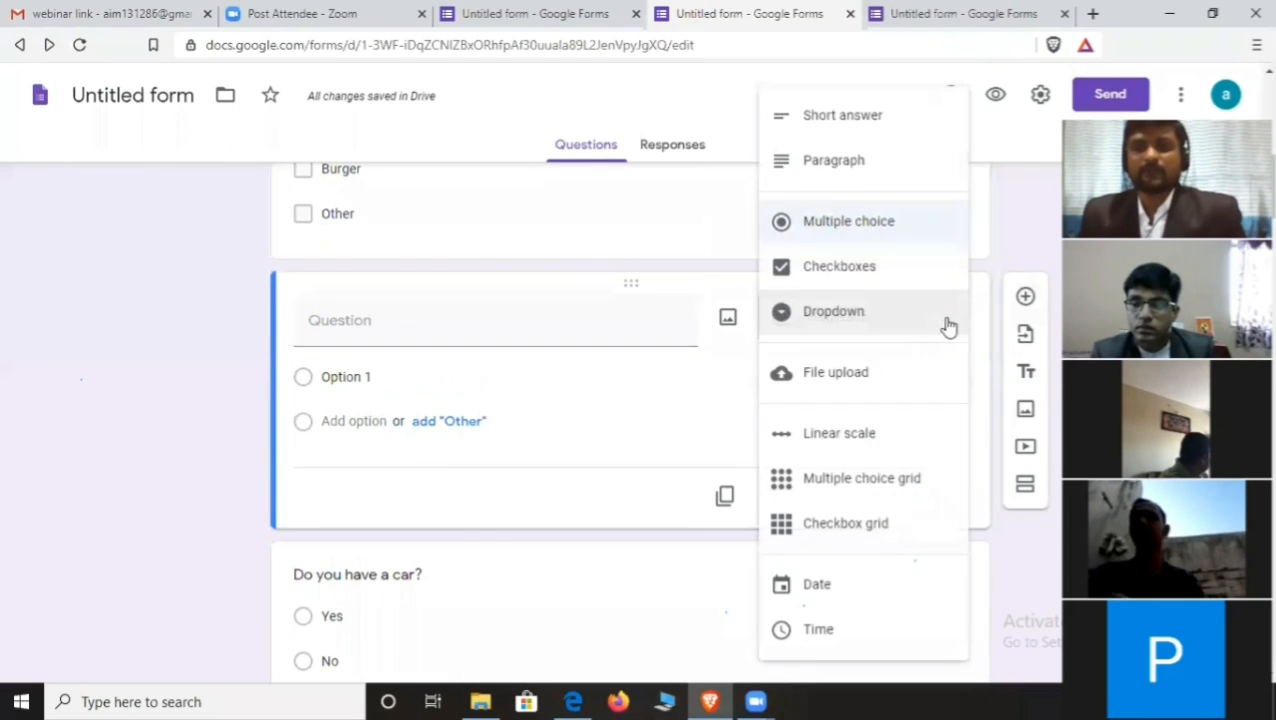
{"action": "left_click", "coordinate": [840, 317]}
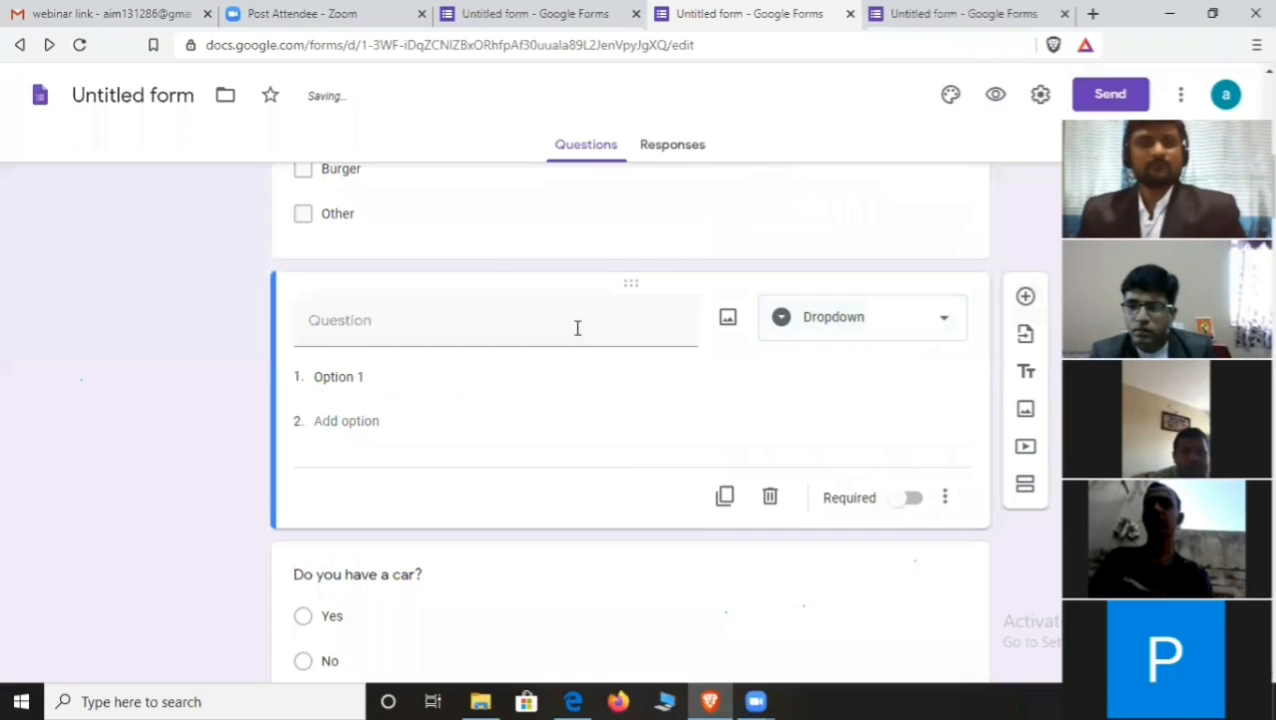
{"action": "left_click", "coordinate": [387, 322]}
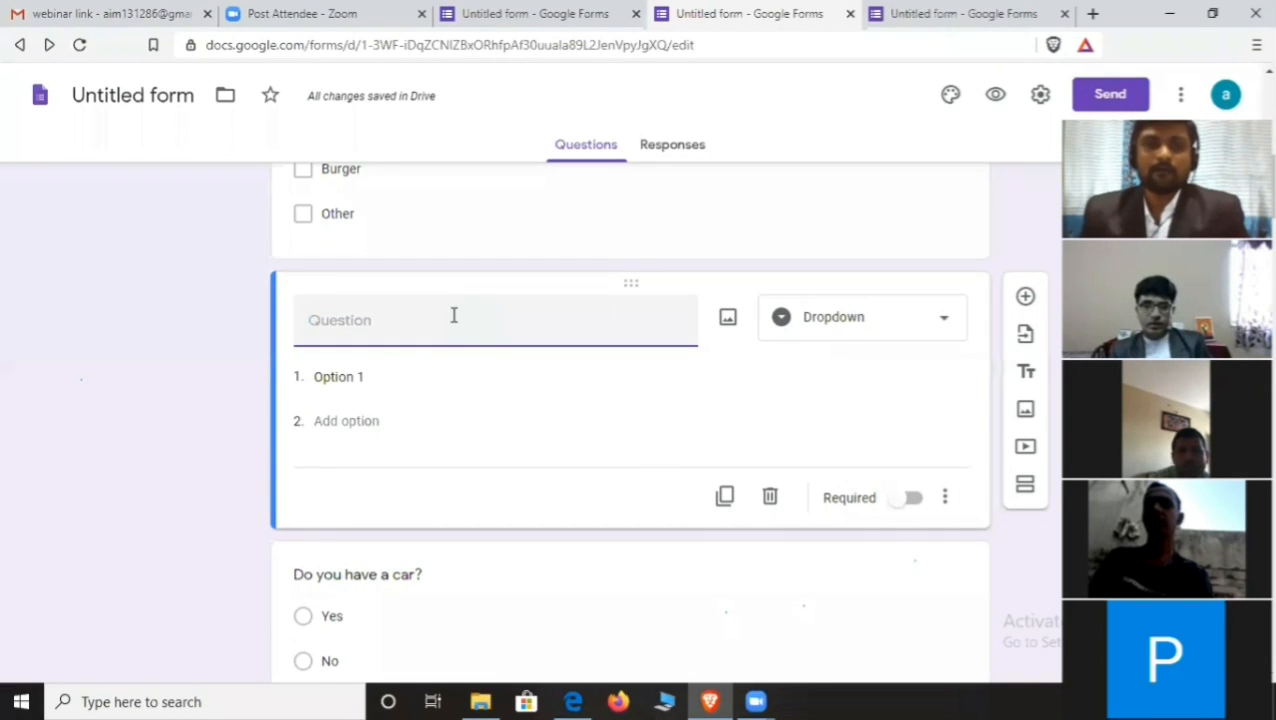
- Type the dropdown question title '4 Which are do you have?'
{"action": "scroll", "coordinate": [452, 315], "scroll_direction": "up", "scroll_amount": 1}
{"action": "scroll", "coordinate": [455, 375], "scroll_direction": "up", "scroll_amount": 3}
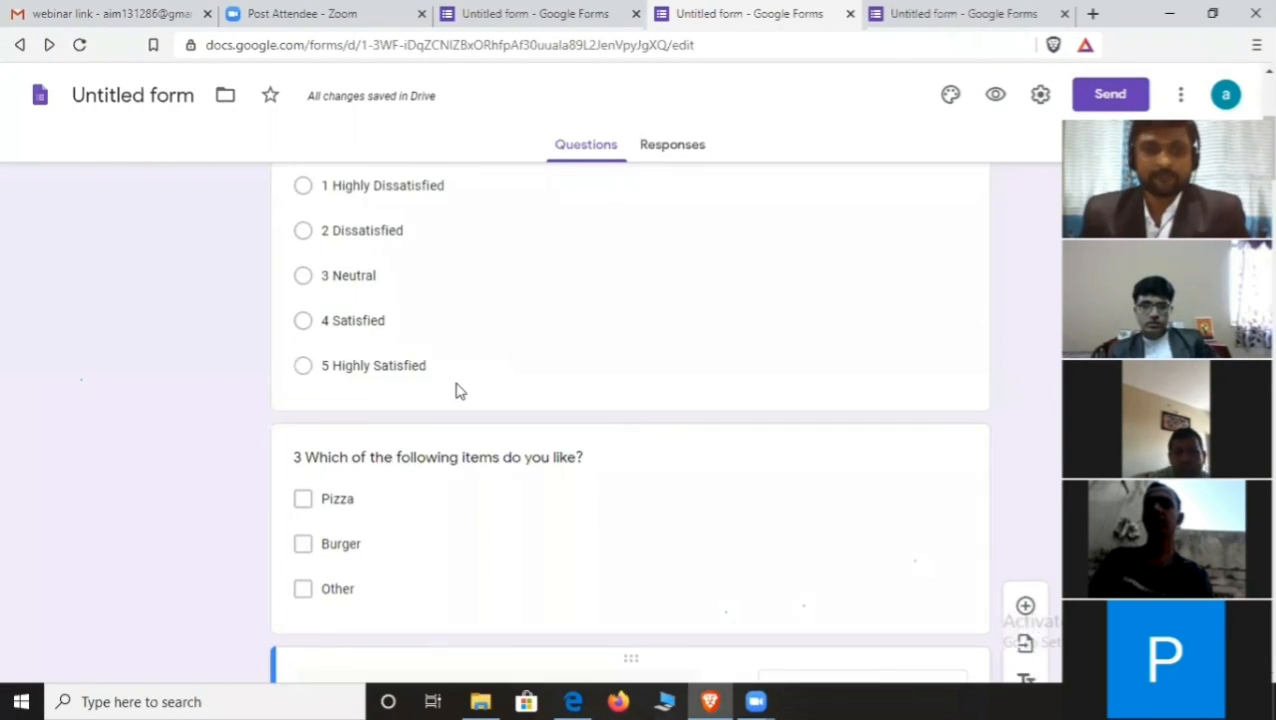
{"action": "scroll", "coordinate": [400, 420], "scroll_direction": "down", "scroll_amount": 3}
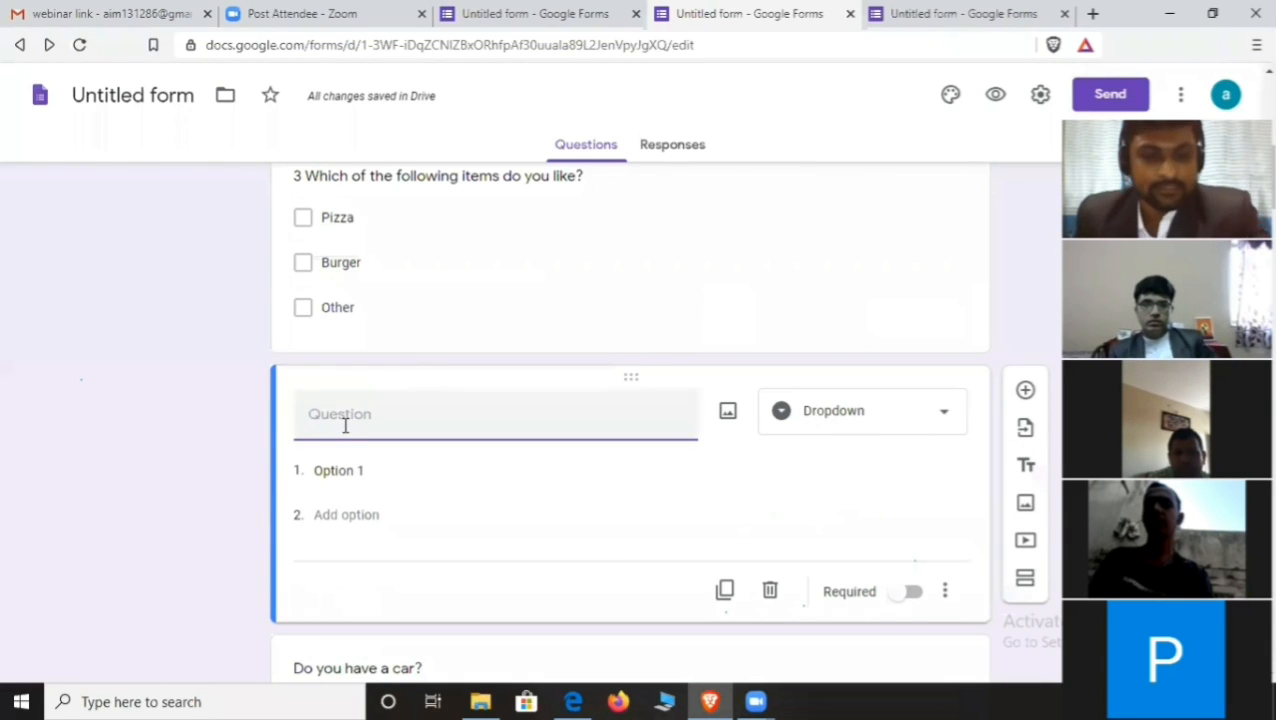
{"action": "type", "text": "4"}
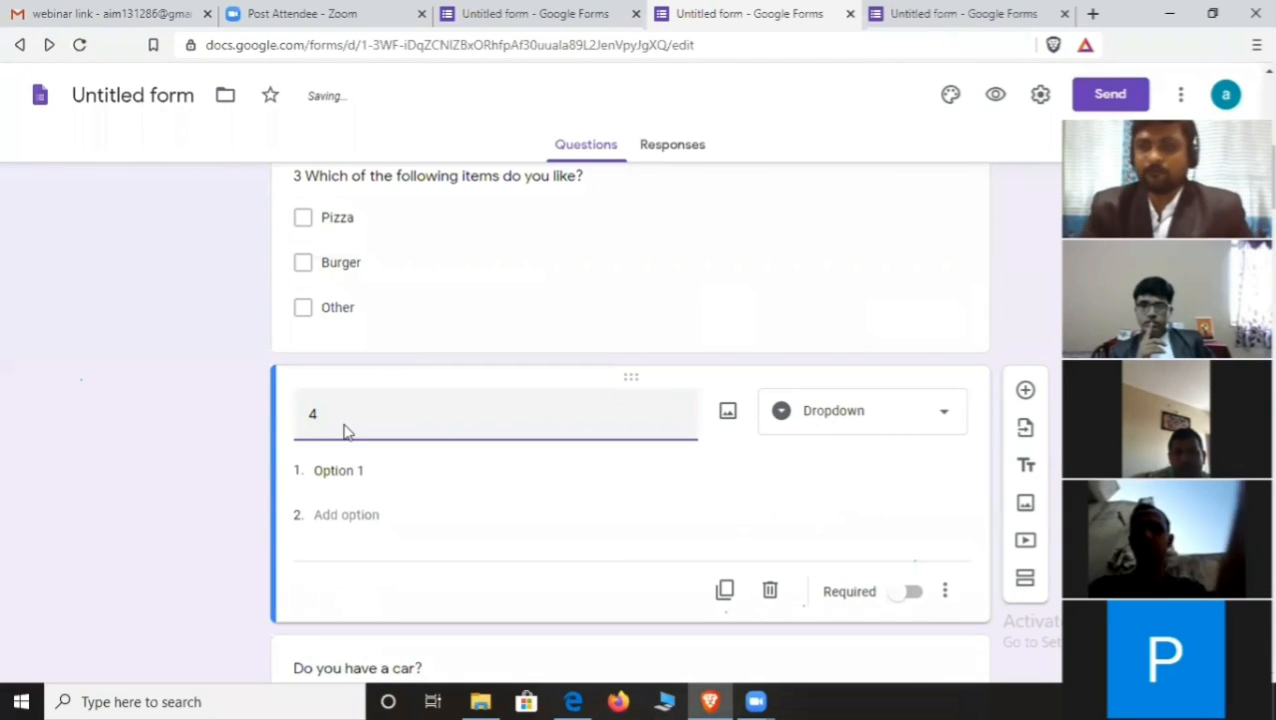
{"action": "type", "text": " W"}
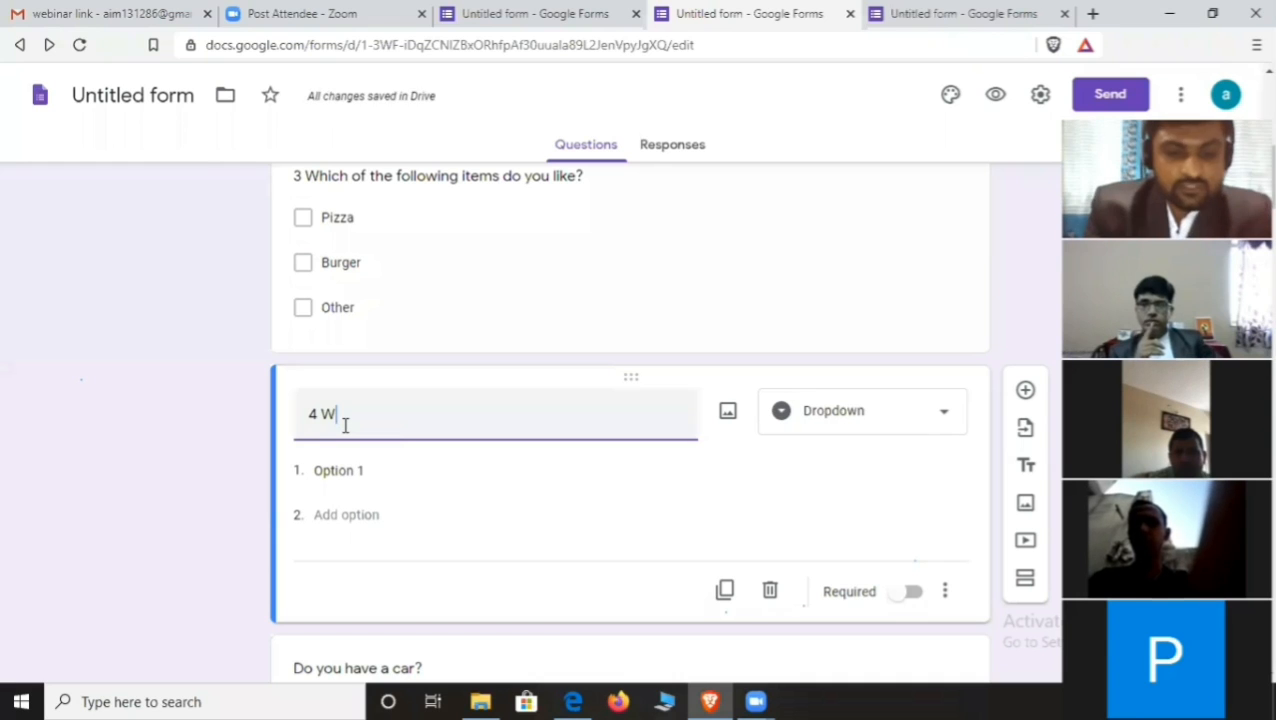
{"action": "type", "text": "hich"}
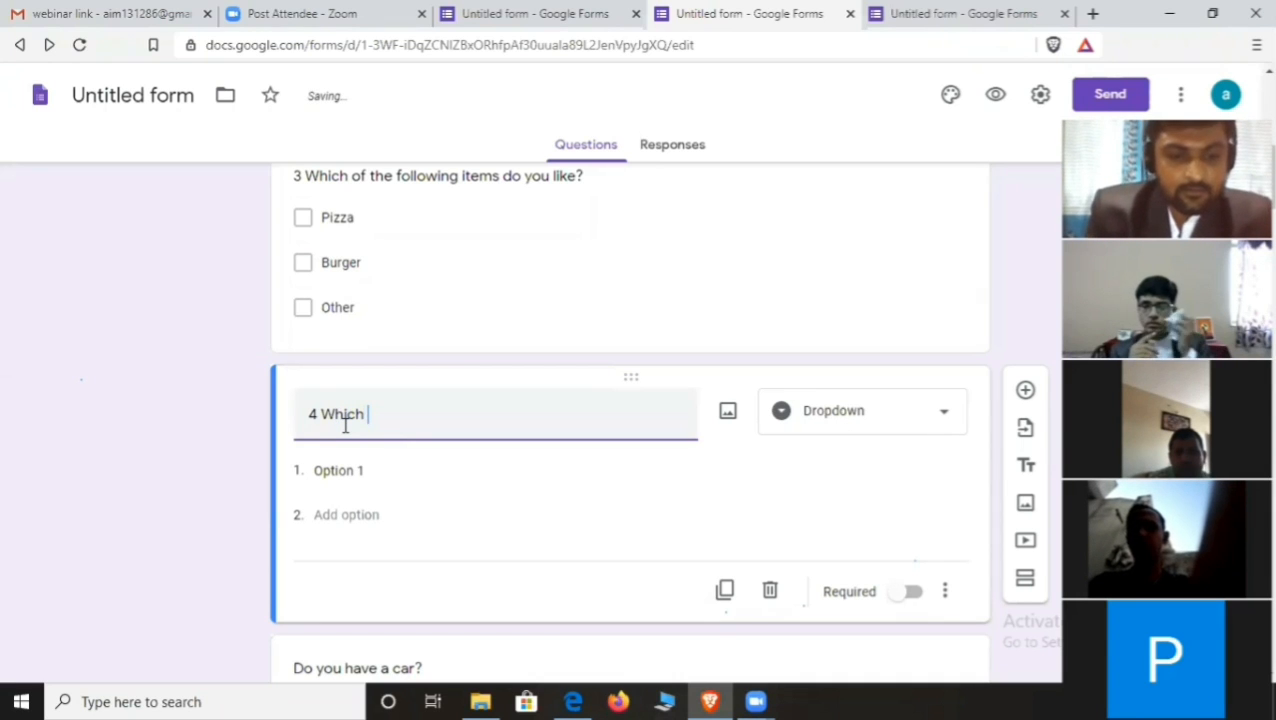
{"action": "type", "text": " are "}
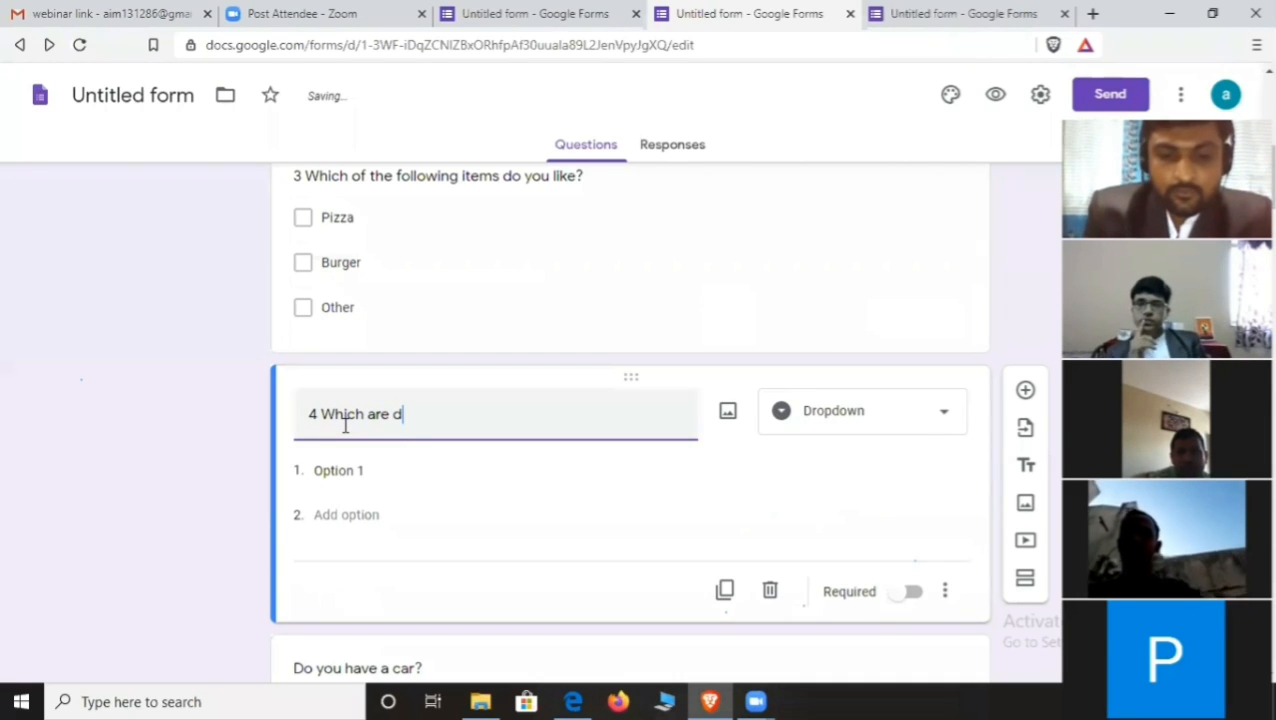
{"action": "type", "text": "do yo"}
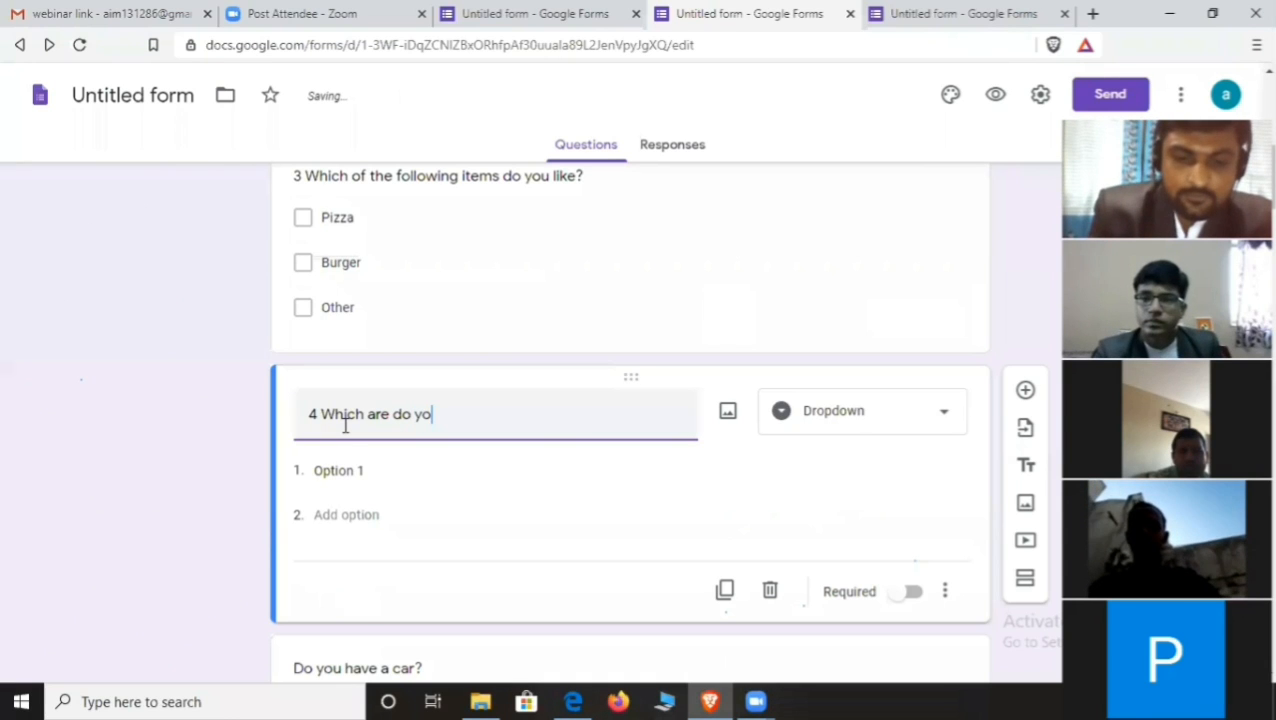
{"action": "type", "text": "u hav"}
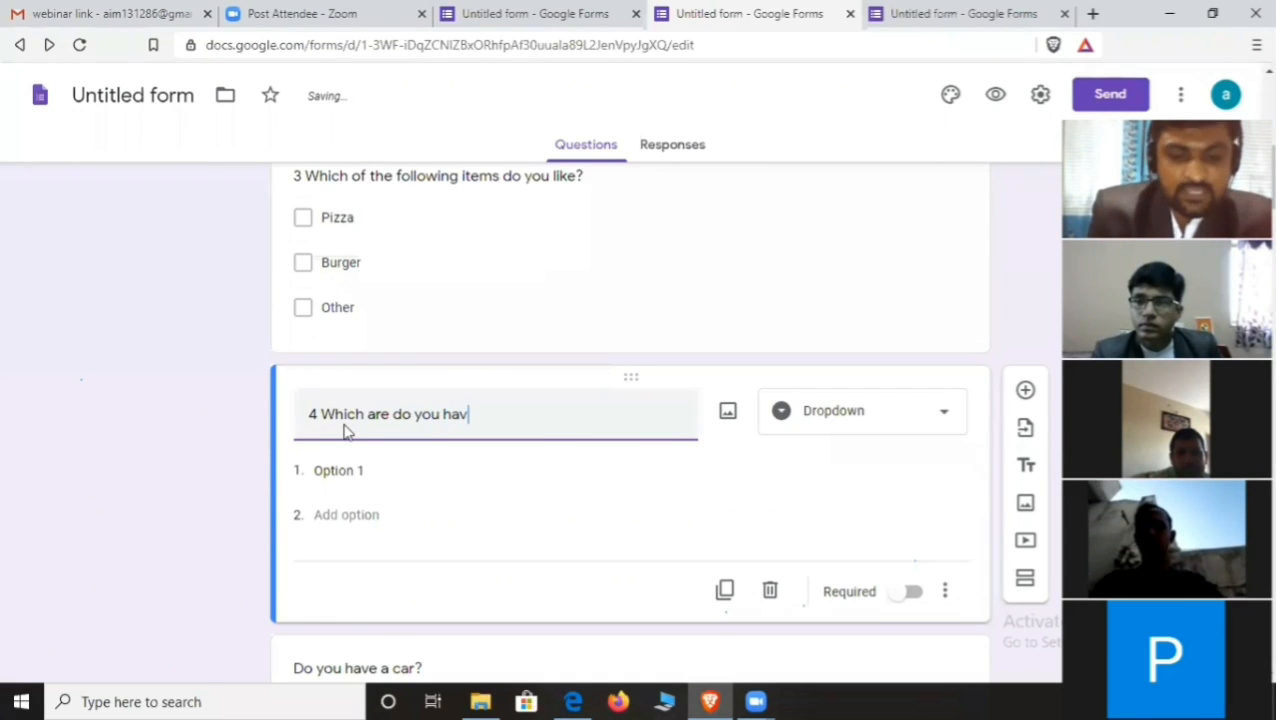
{"action": "type", "text": "e?"}
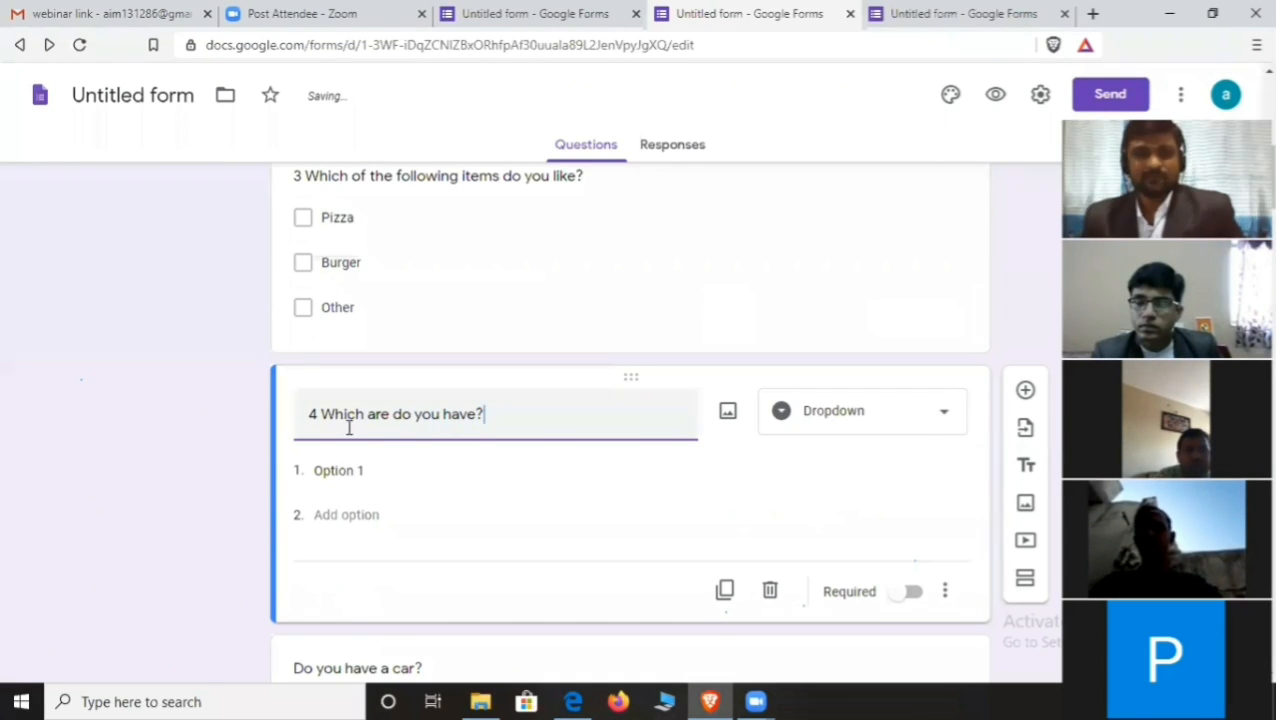
{"action": "left_click", "coordinate": [362, 470]}
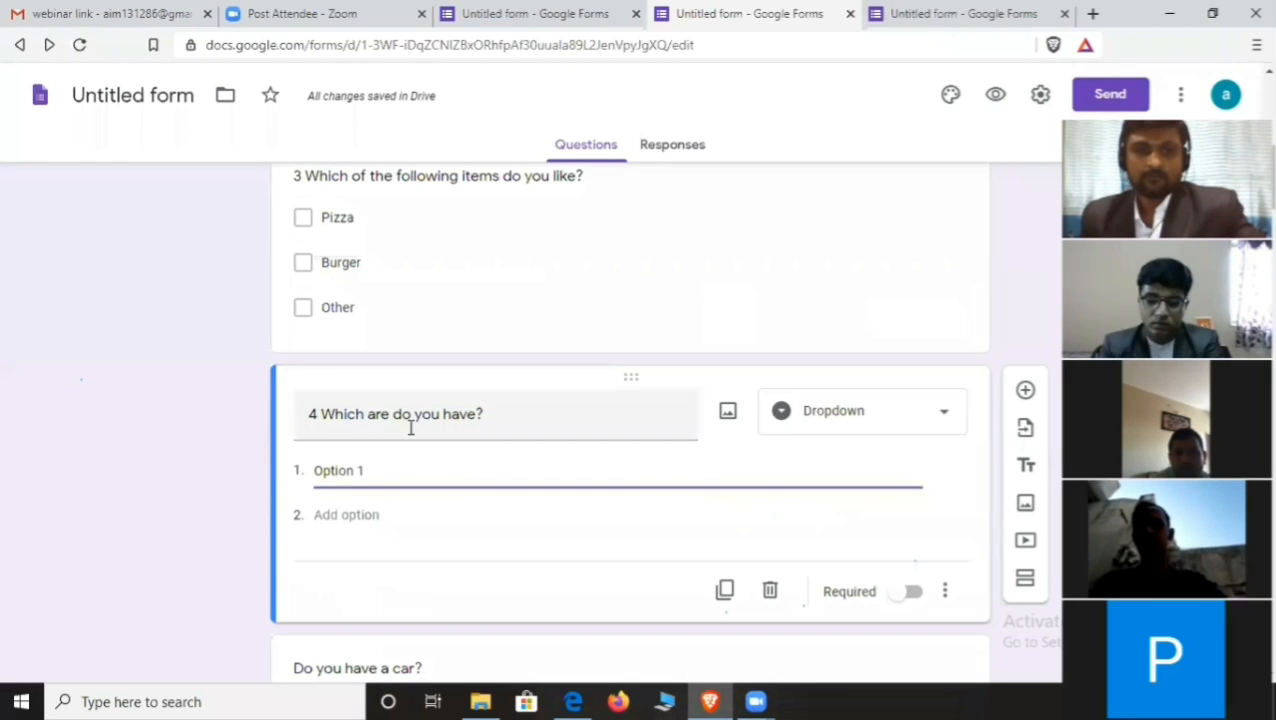
- Insert Company's before 'are' in the title, using the spelling suggestion
{"action": "triple_click", "coordinate": [370, 414]}
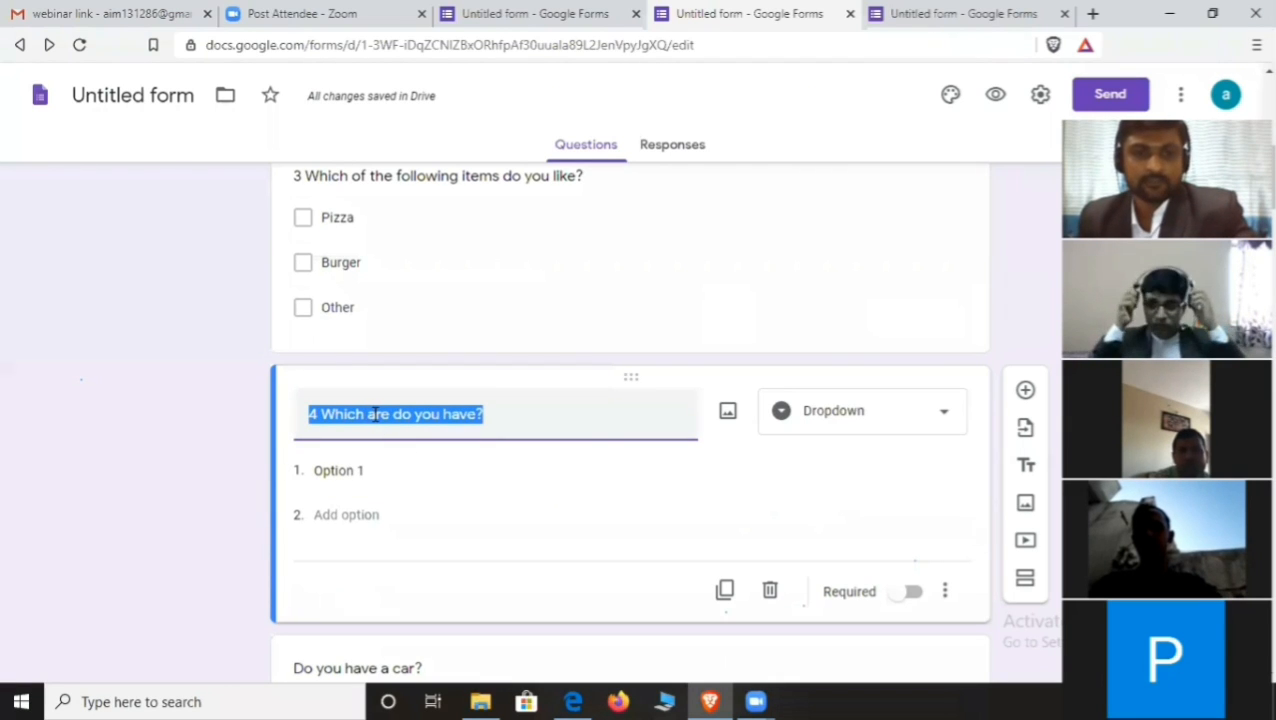
{"action": "left_click", "coordinate": [376, 414]}
{"action": "double_click", "coordinate": [377, 414]}
{"action": "key", "text": "Left"}
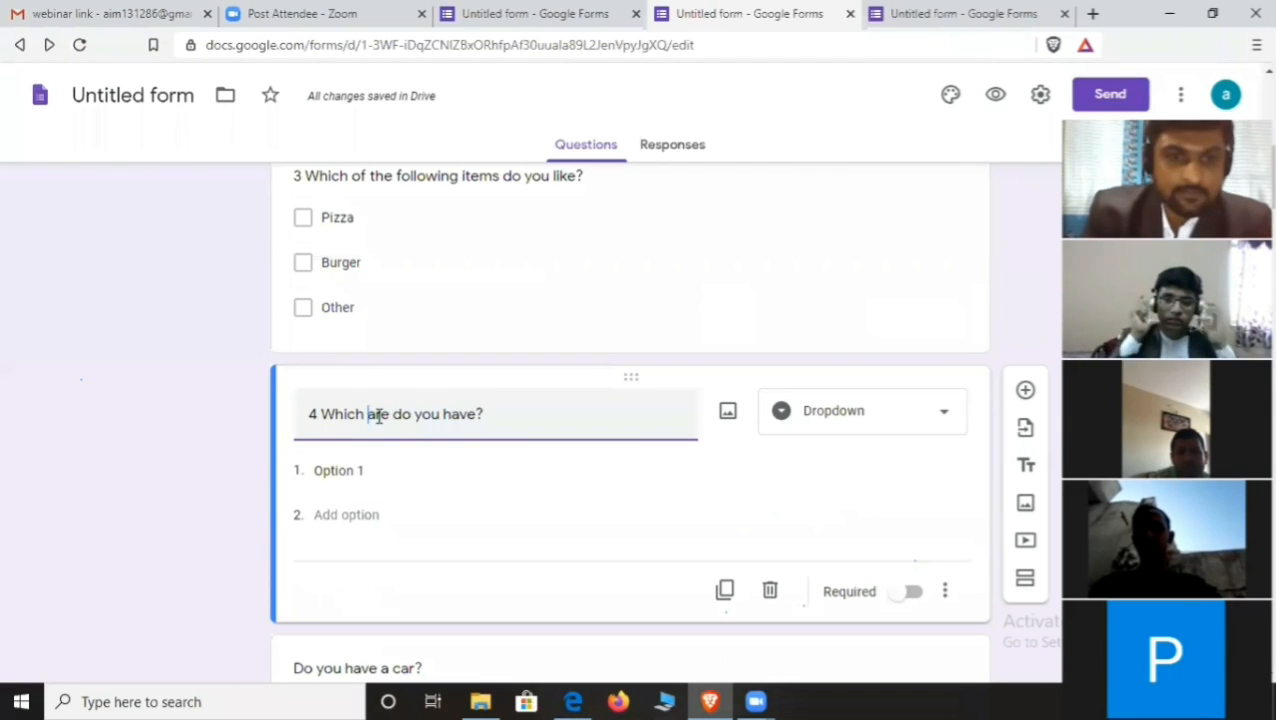
{"action": "type", "text": "Compan"}
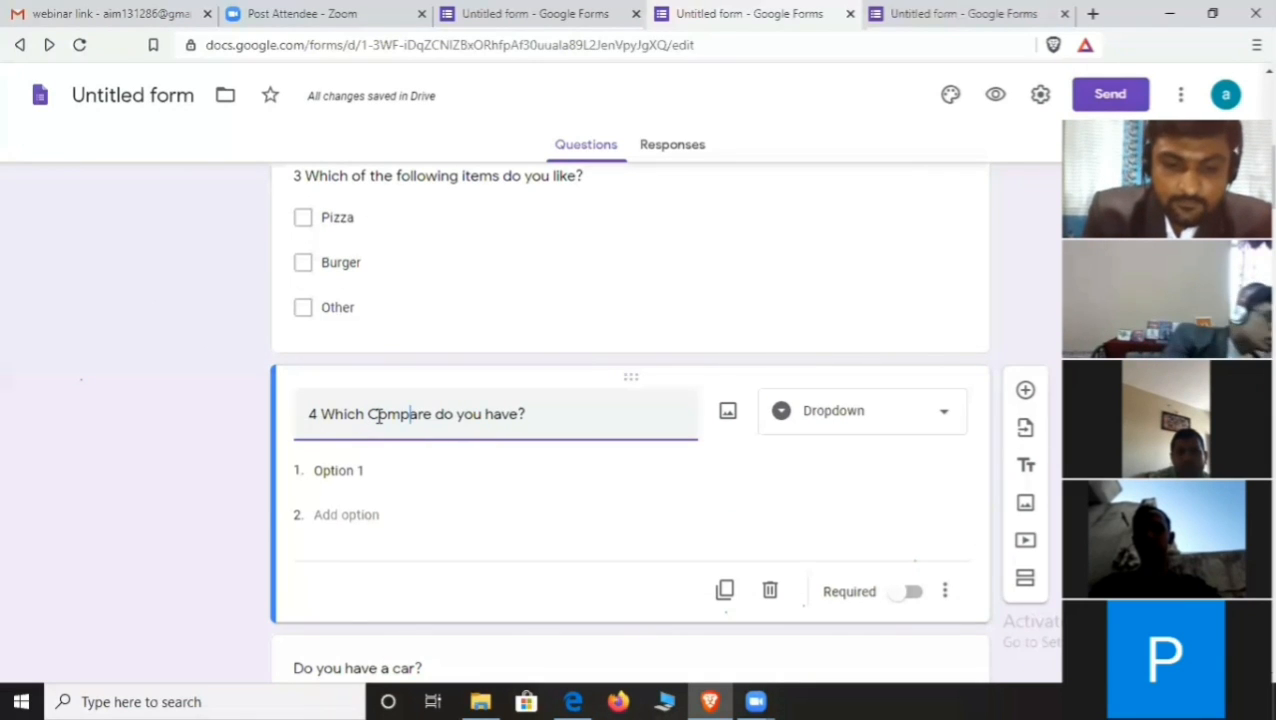
{"action": "type", "text": "yis"}
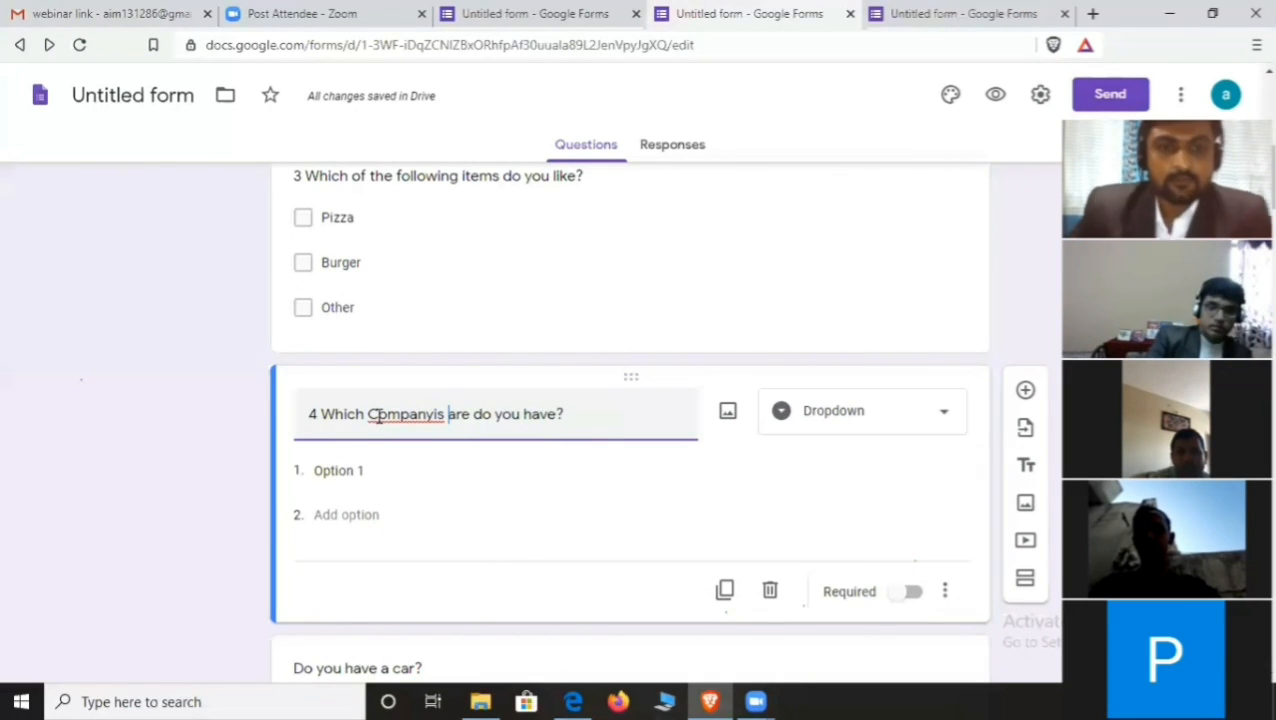
{"action": "double_click", "coordinate": [390, 418]}
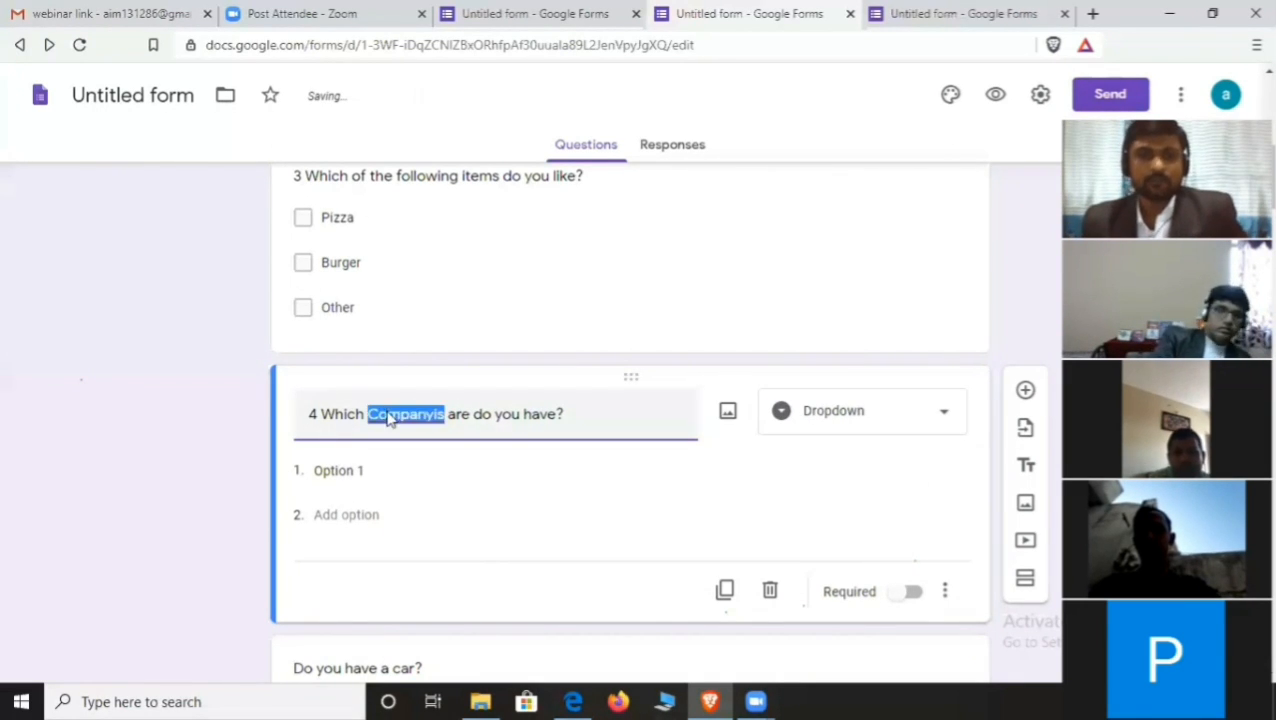
{"action": "right_click", "coordinate": [390, 418]}
{"action": "left_click", "coordinate": [440, 433]}
{"action": "left_click", "coordinate": [366, 470]}
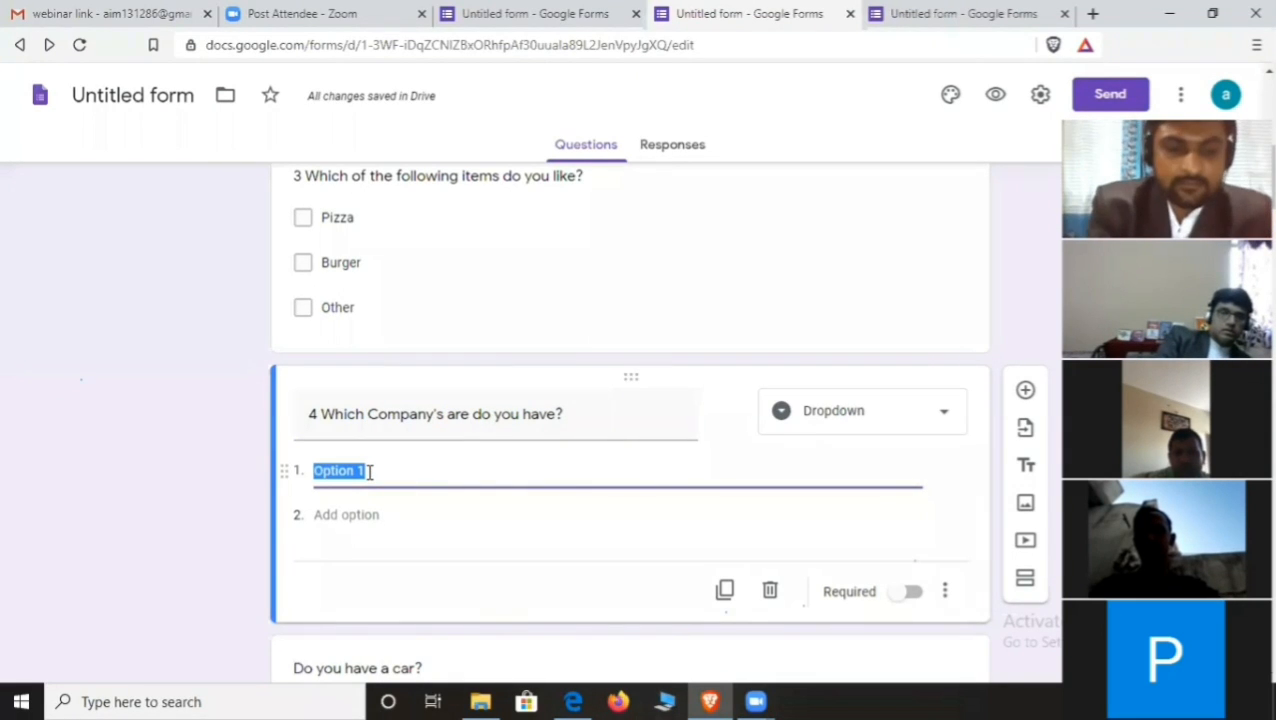
- Enter dropdown options Tata, Maruti and Hyundai, then add a fourth option
{"action": "type", "text": "Tata"}
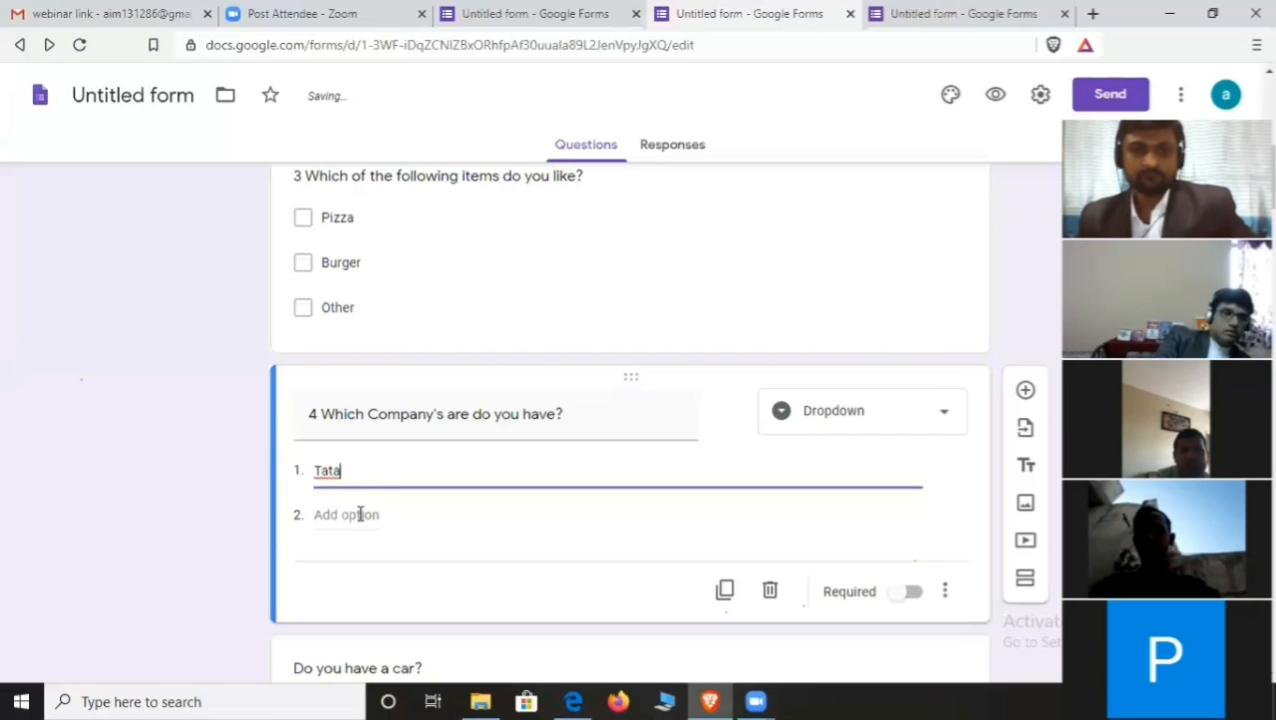
{"action": "left_click", "coordinate": [350, 514]}
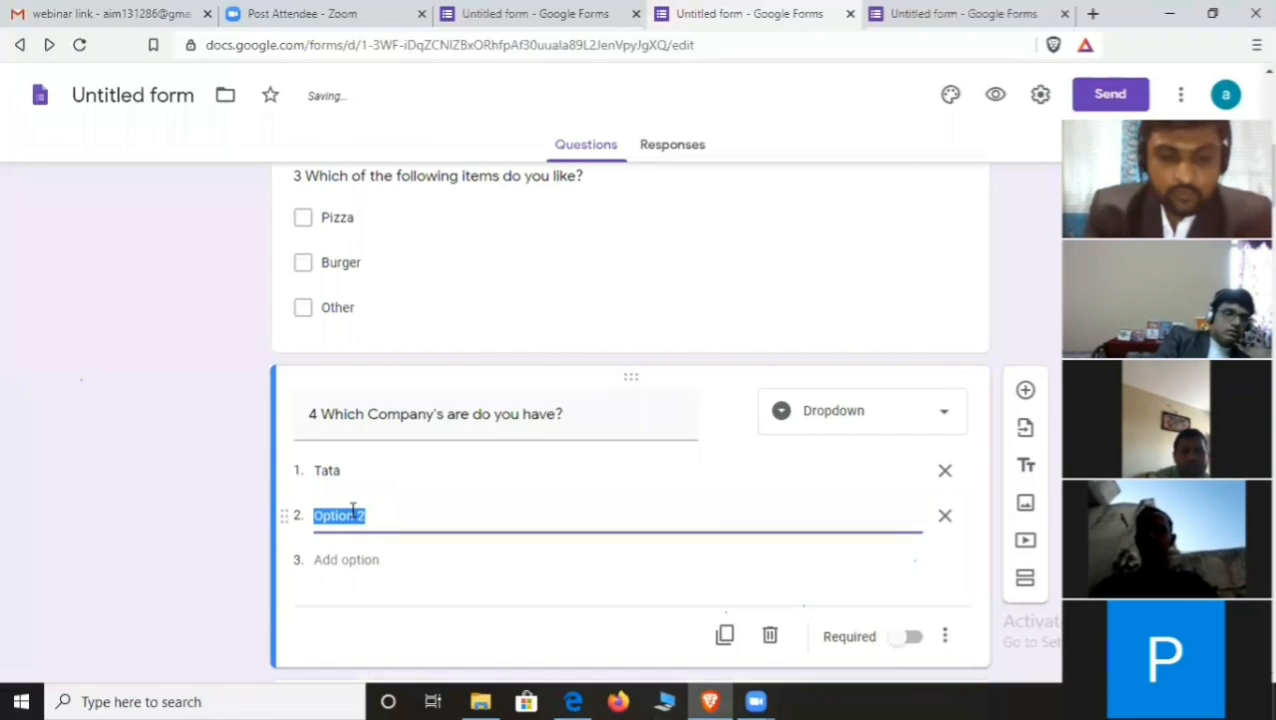
{"action": "type", "text": "Maruti"}
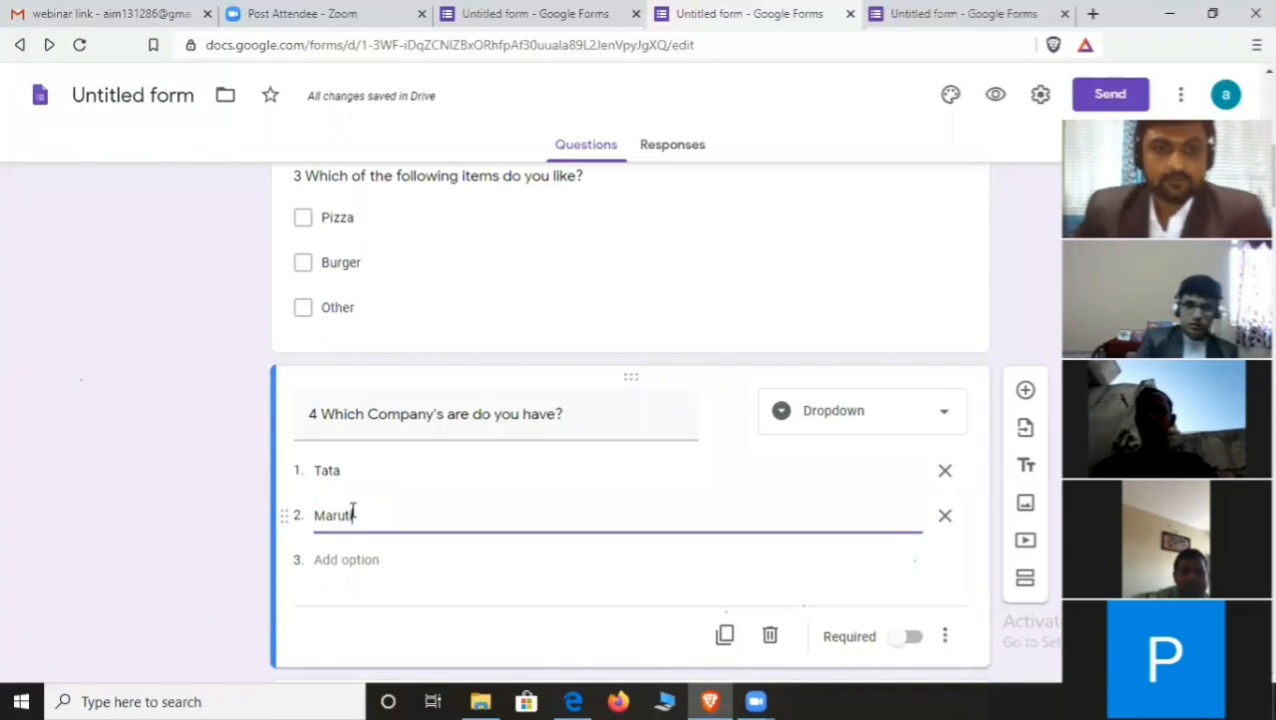
{"action": "left_click", "coordinate": [364, 555]}
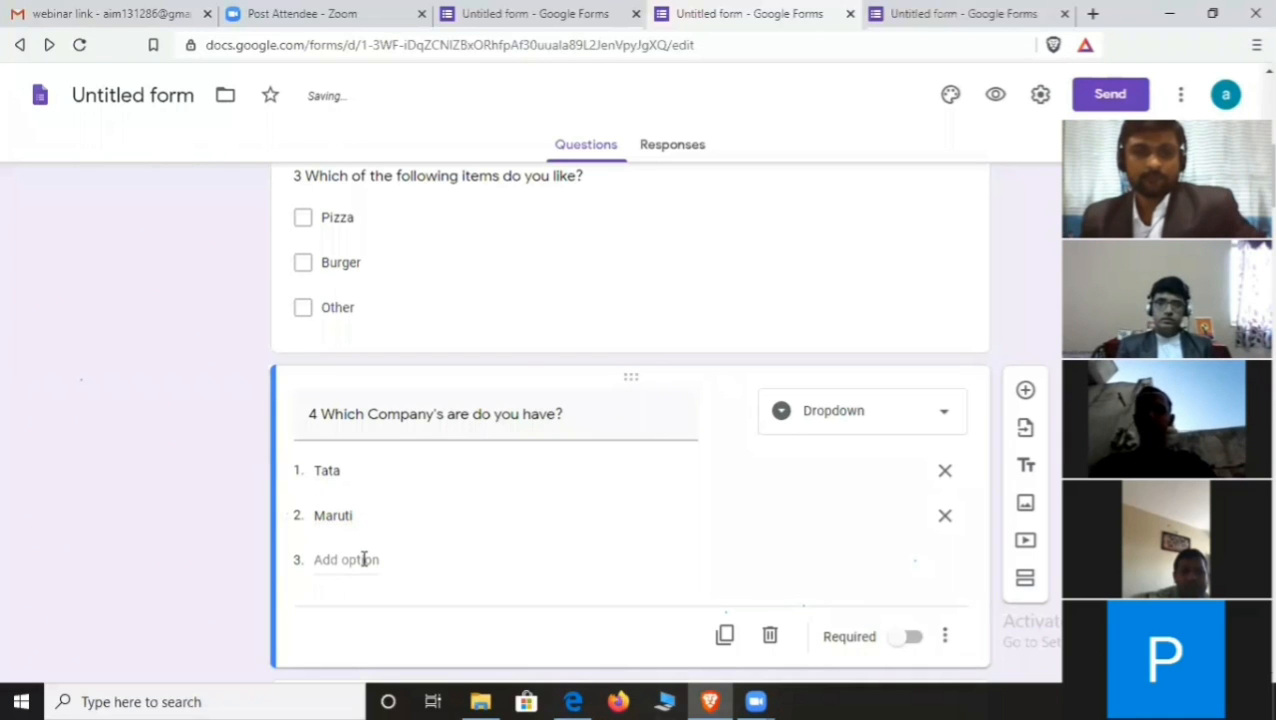
{"action": "left_click", "coordinate": [364, 559]}
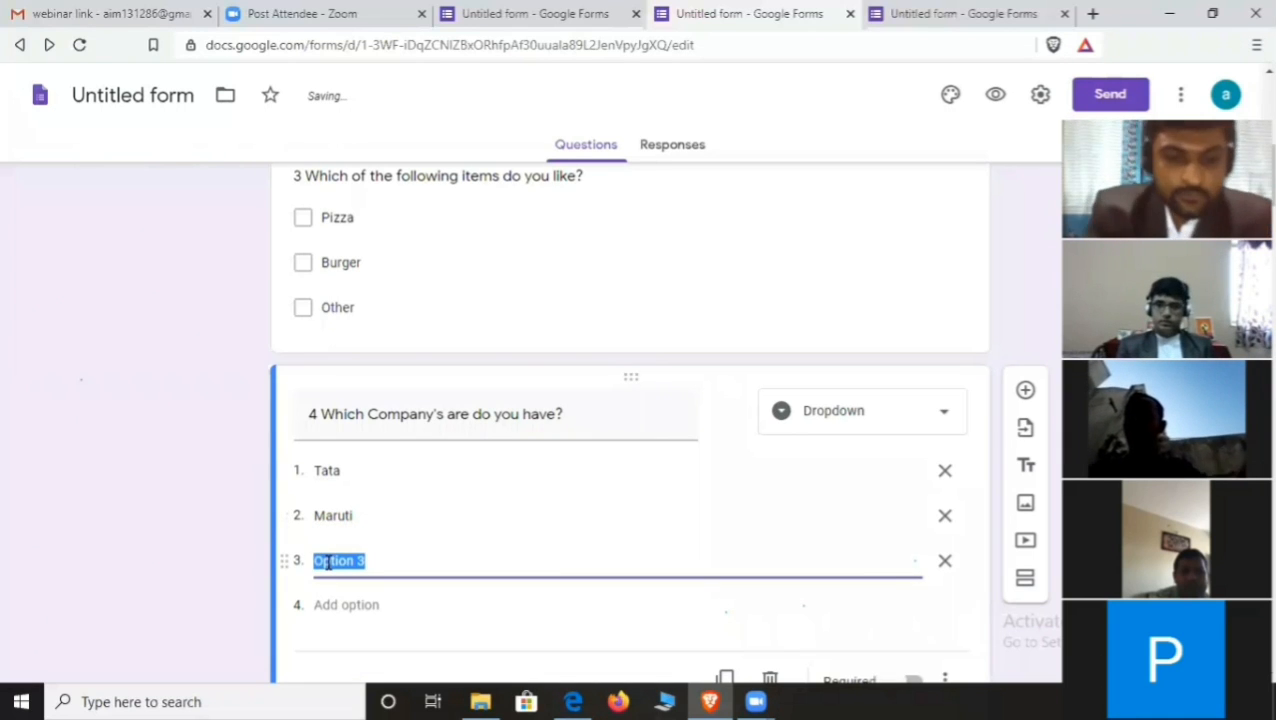
{"action": "type", "text": "Hyunda"}
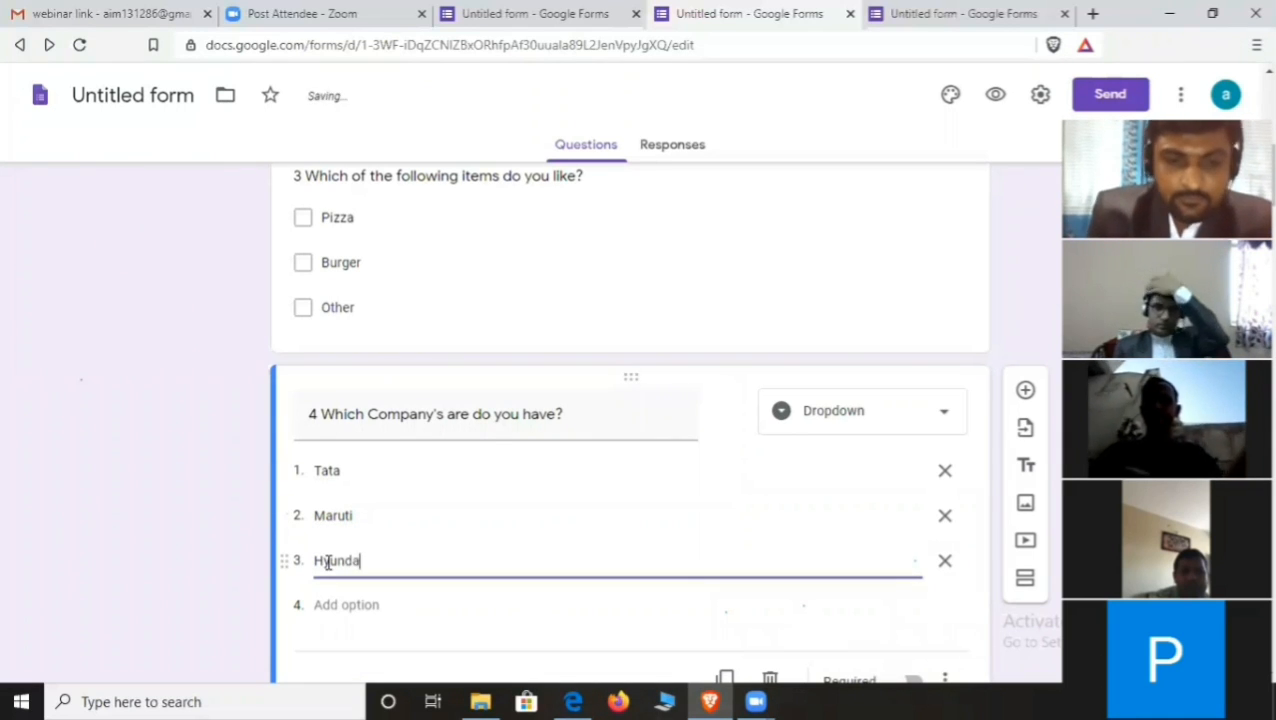
{"action": "type", "text": "i"}
{"action": "scroll", "coordinate": [340, 530], "scroll_direction": "down", "scroll_amount": 2}
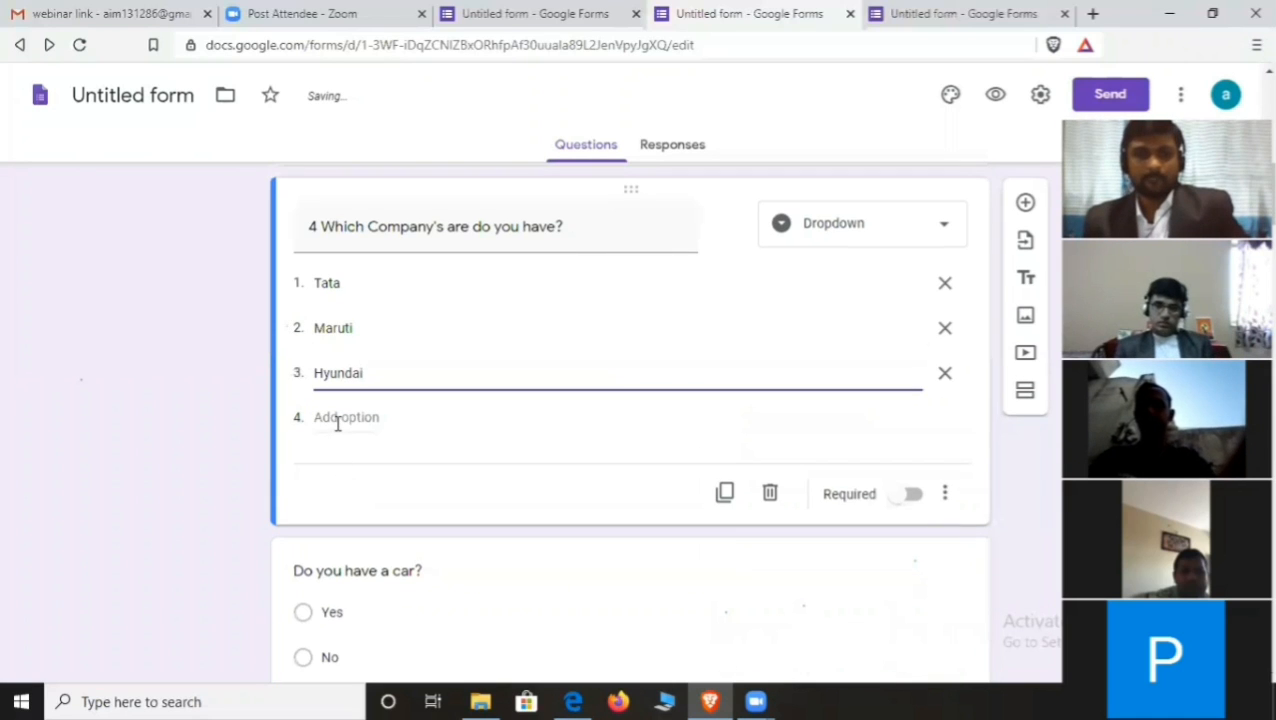
{"action": "left_click", "coordinate": [341, 420]}
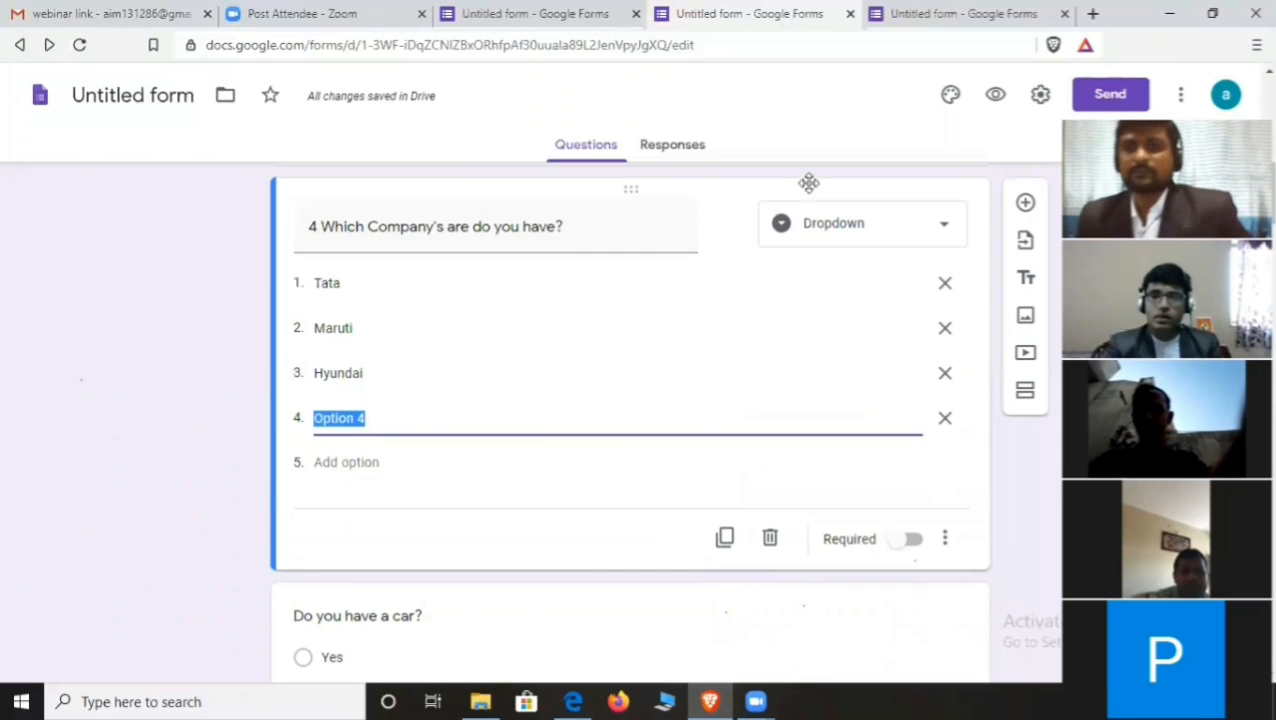
- Preview the form as a respondent and inspect question 4's company dropdown choices
{"action": "left_click", "coordinate": [997, 97]}
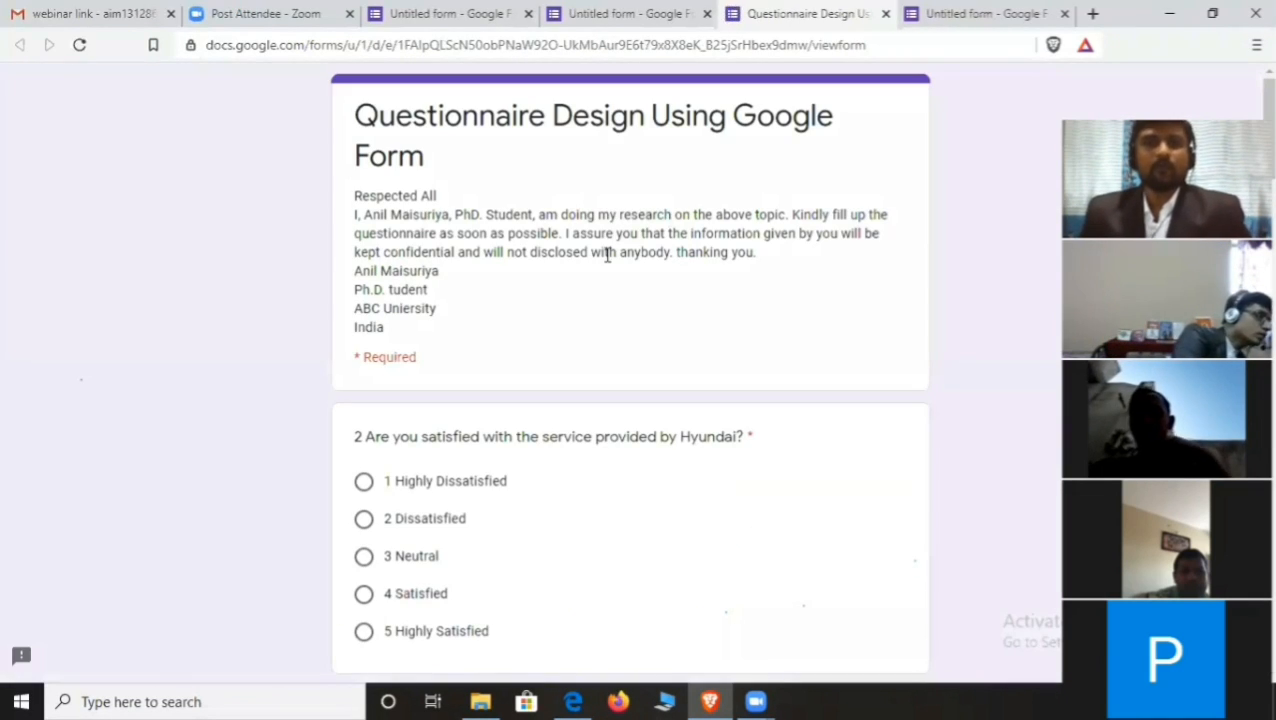
{"action": "scroll", "coordinate": [545, 265], "scroll_direction": "down", "scroll_amount": 3}
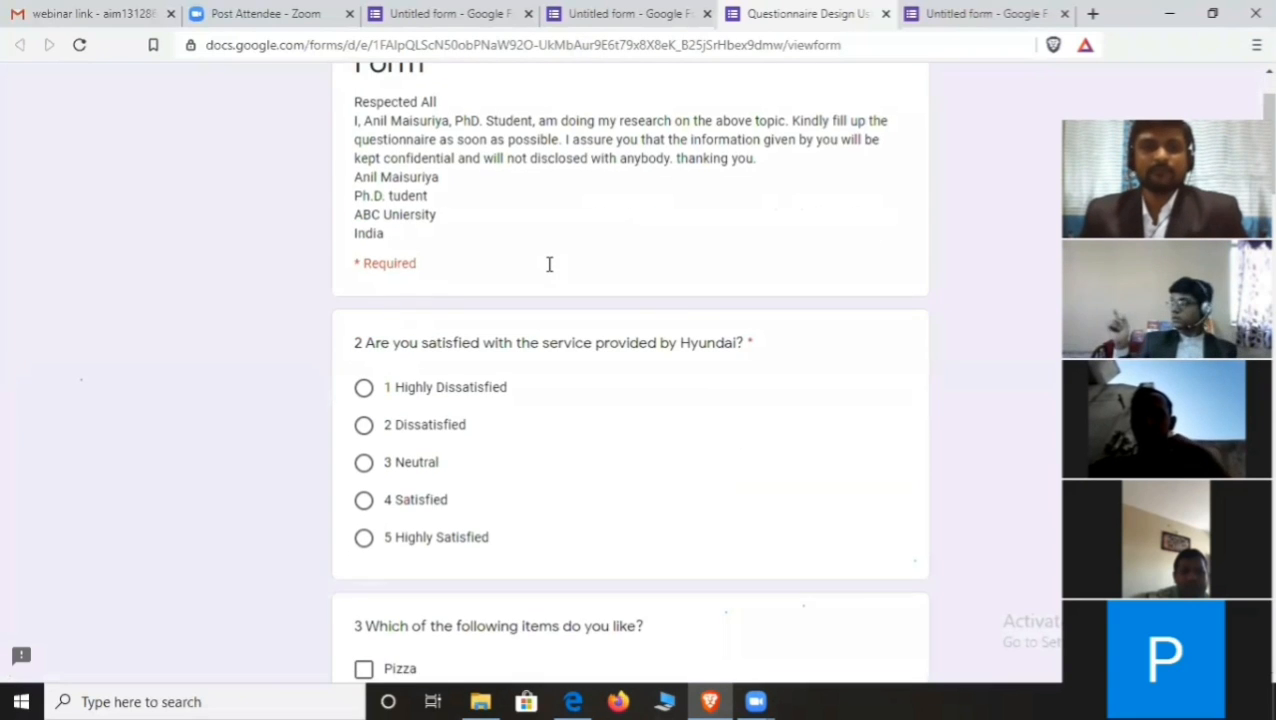
{"action": "scroll", "coordinate": [630, 235], "scroll_direction": "up", "scroll_amount": 3}
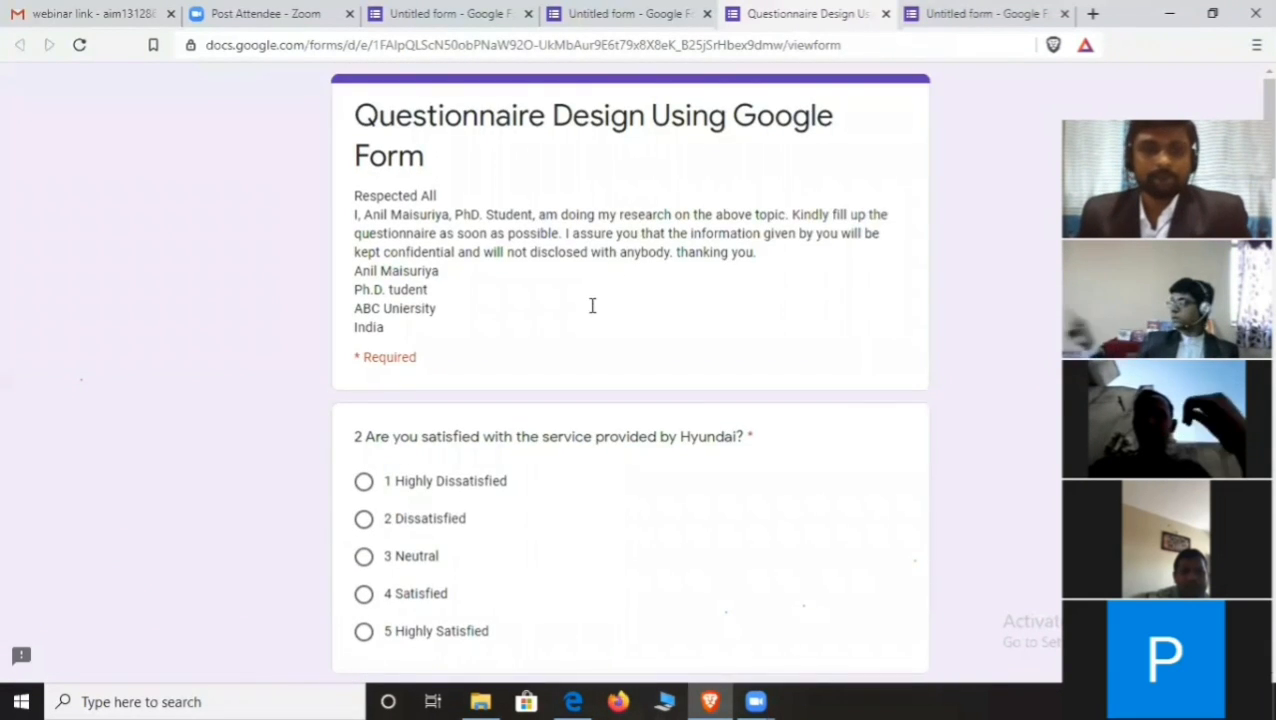
{"action": "scroll", "coordinate": [397, 340], "scroll_direction": "down", "scroll_amount": 1}
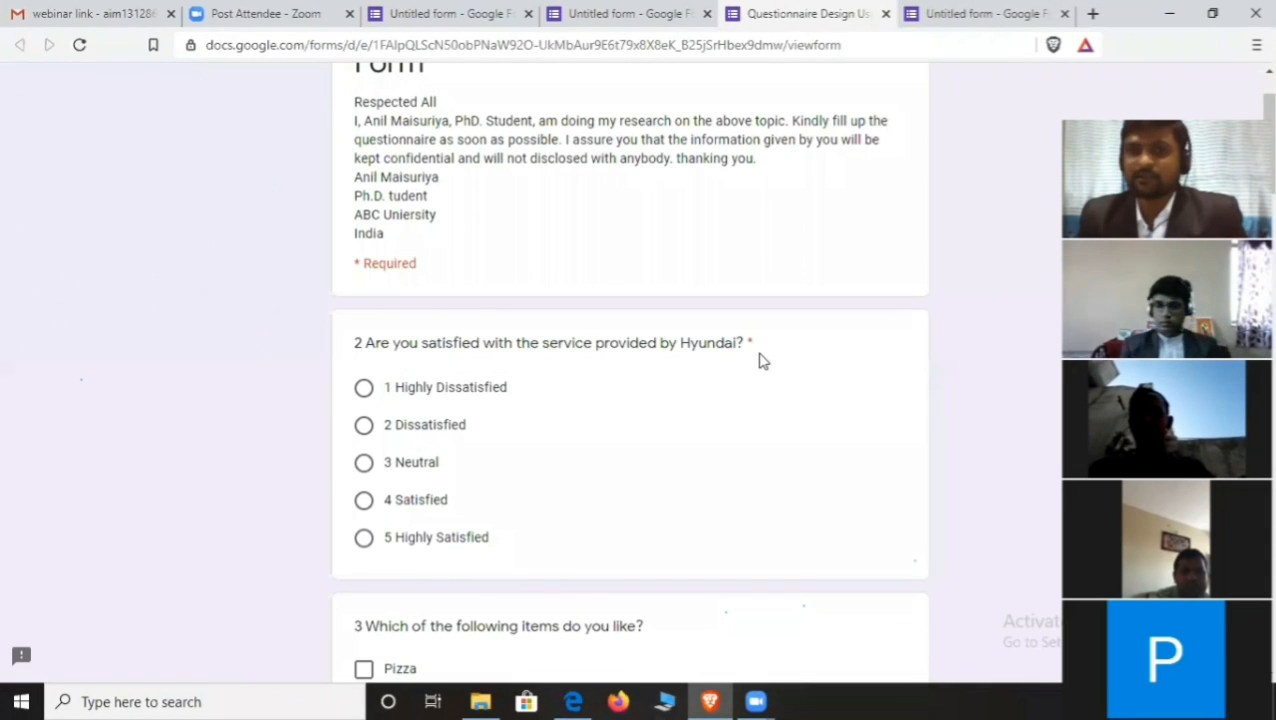
{"action": "scroll", "coordinate": [698, 362], "scroll_direction": "down", "scroll_amount": 2}
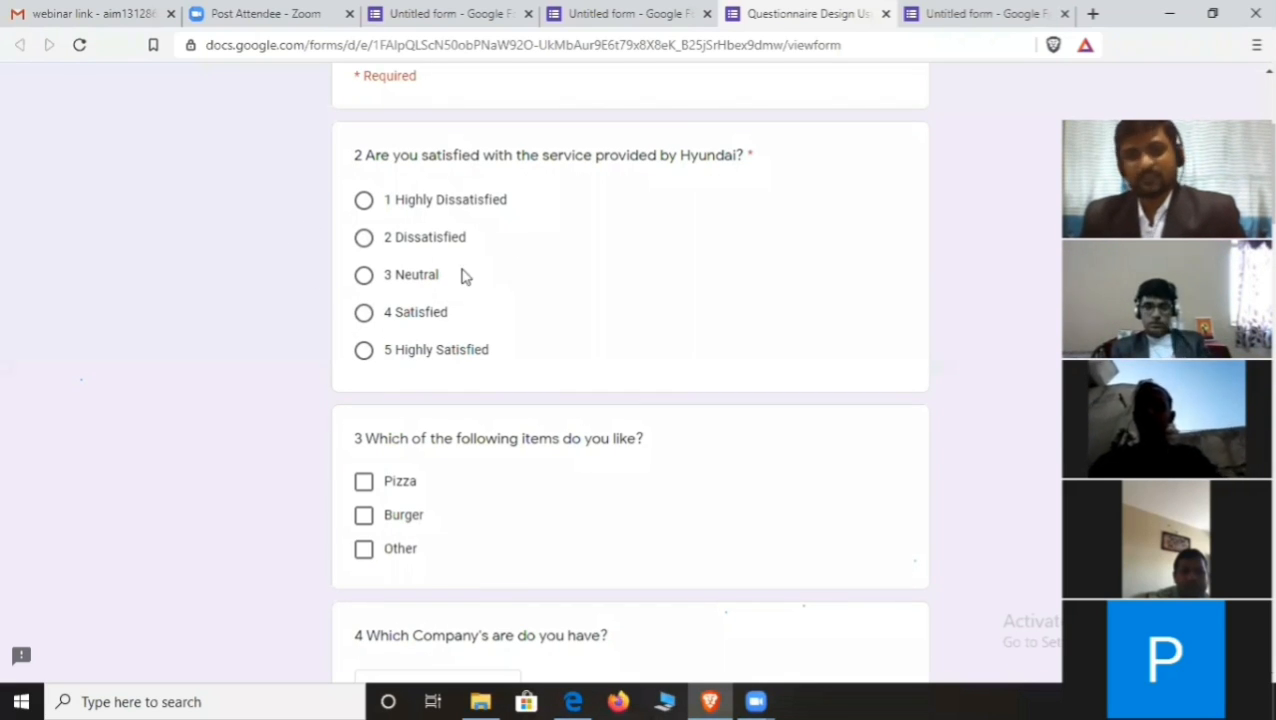
{"action": "scroll", "coordinate": [463, 276], "scroll_direction": "down", "scroll_amount": 4}
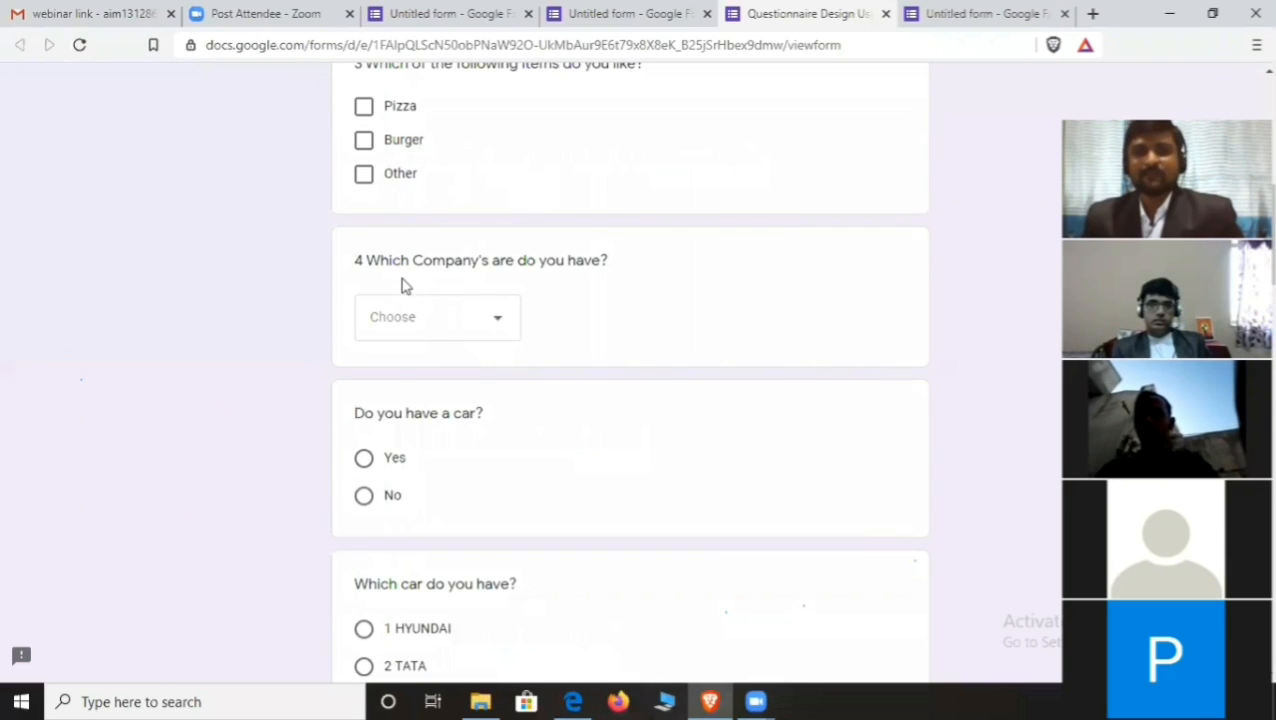
{"action": "left_click", "coordinate": [502, 322]}
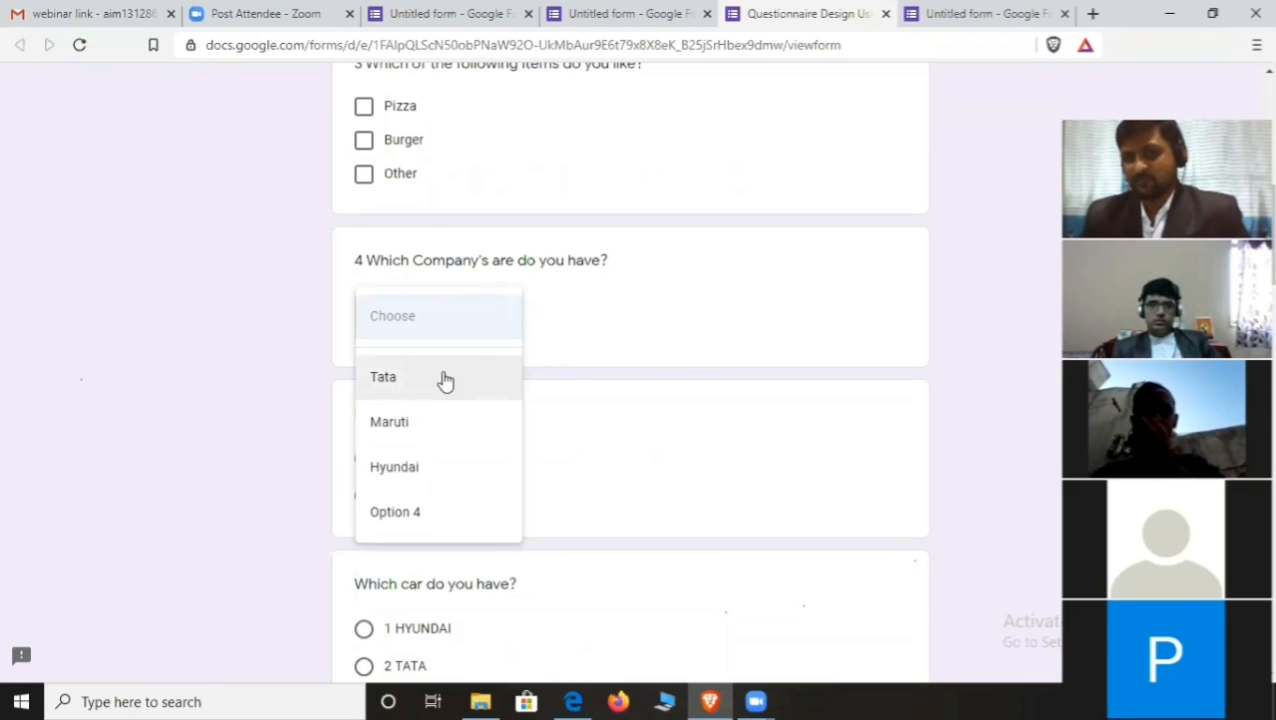
{"action": "left_click", "coordinate": [560, 337]}
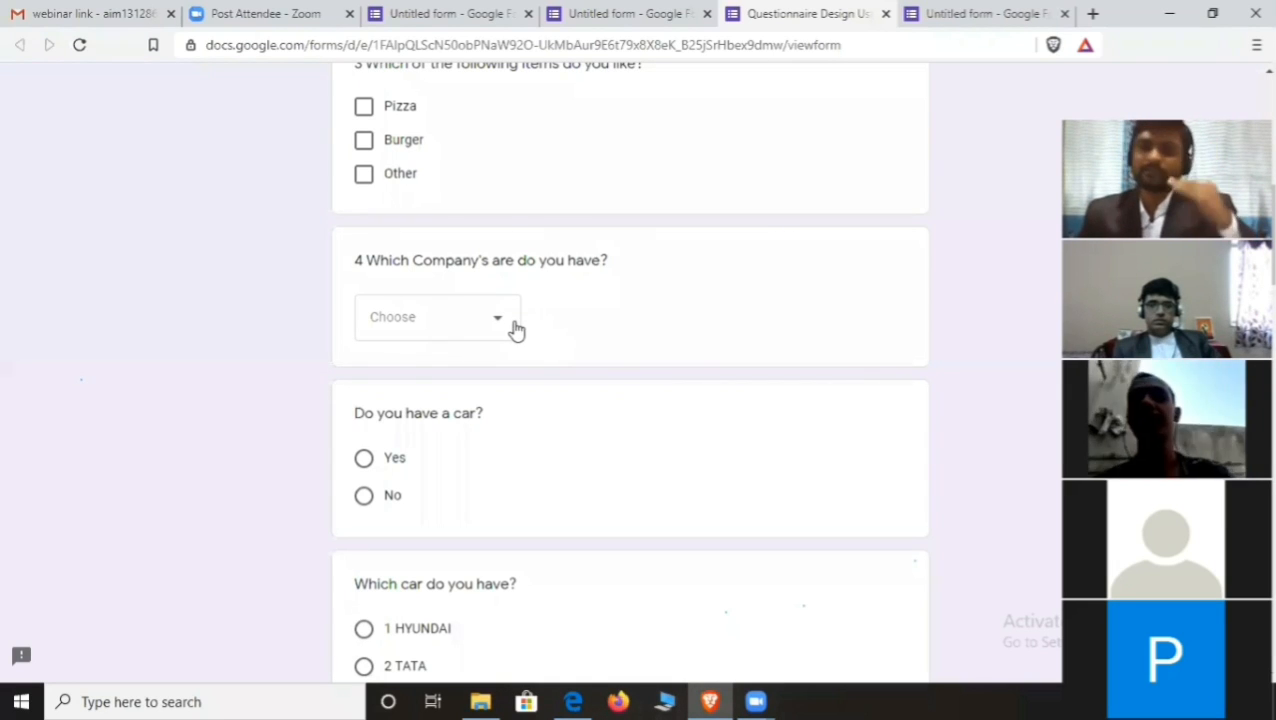
{"action": "scroll", "coordinate": [515, 341], "scroll_direction": "up", "scroll_amount": 2}
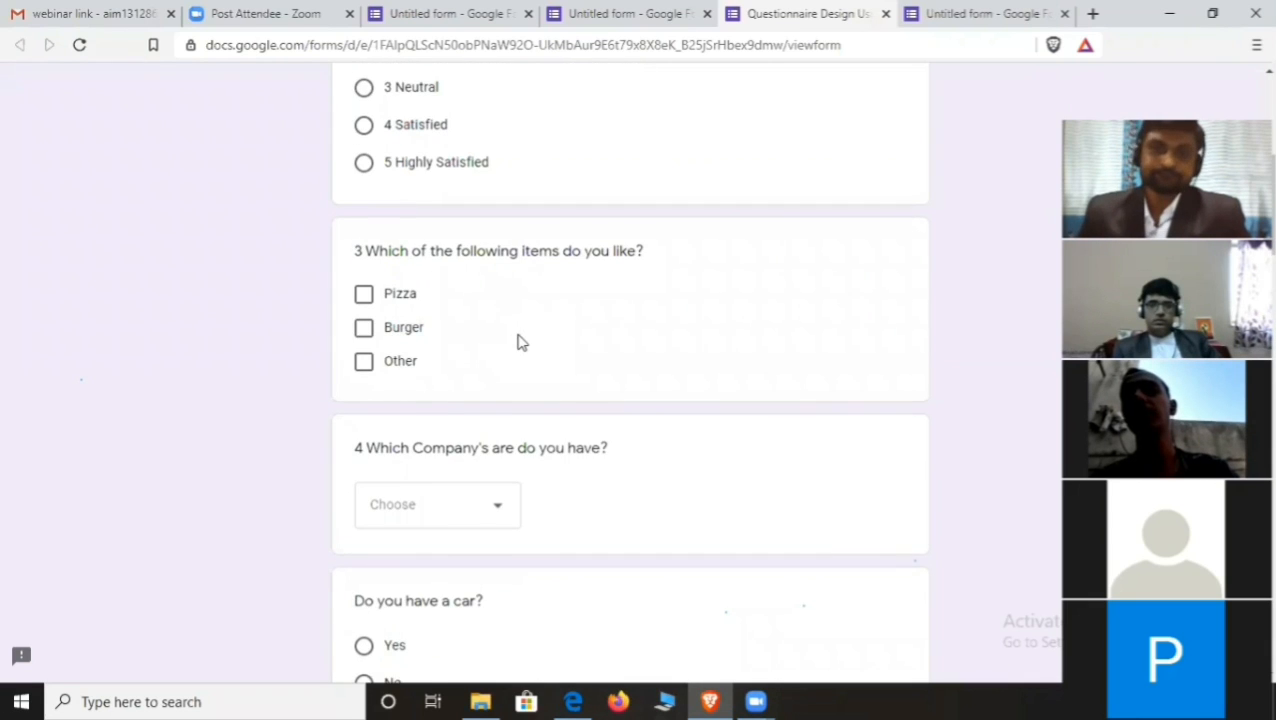
{"action": "scroll", "coordinate": [515, 341], "scroll_direction": "down", "scroll_amount": 2}
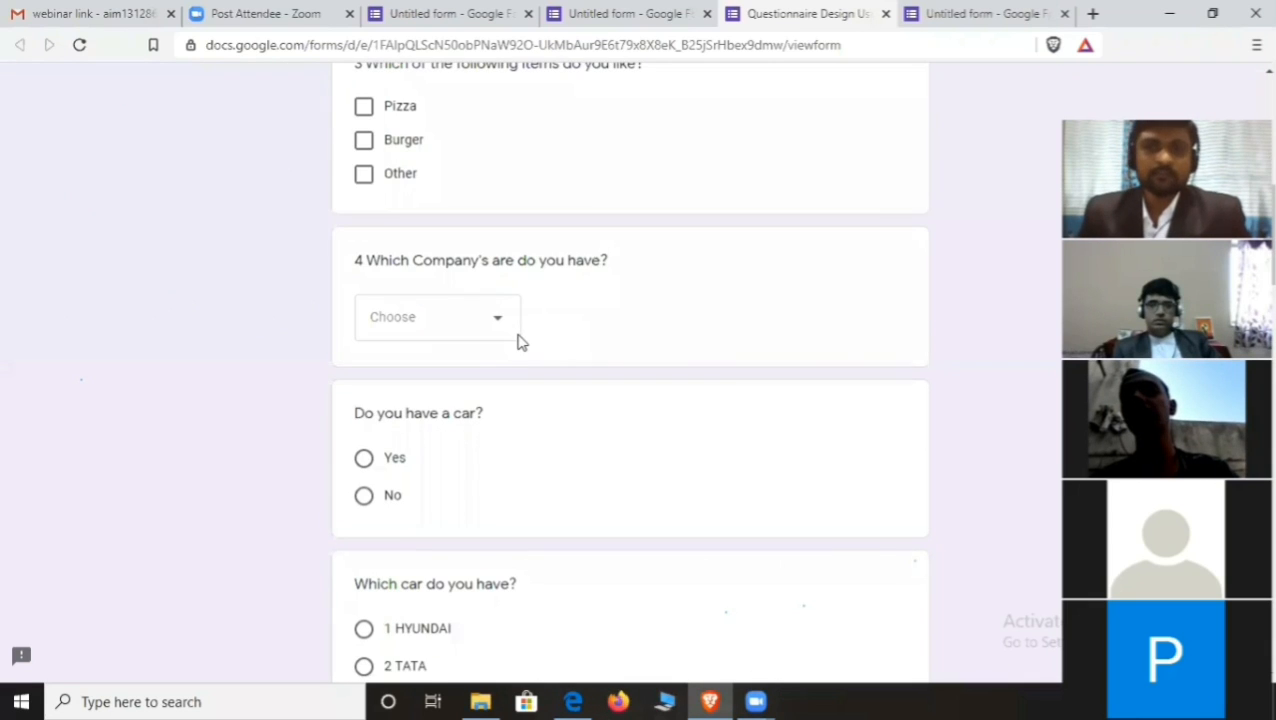
- Close the preview and switch back to the other untitled form
{"action": "left_click", "coordinate": [885, 14]}
{"action": "scroll", "coordinate": [609, 300], "scroll_direction": "down", "scroll_amount": 6}
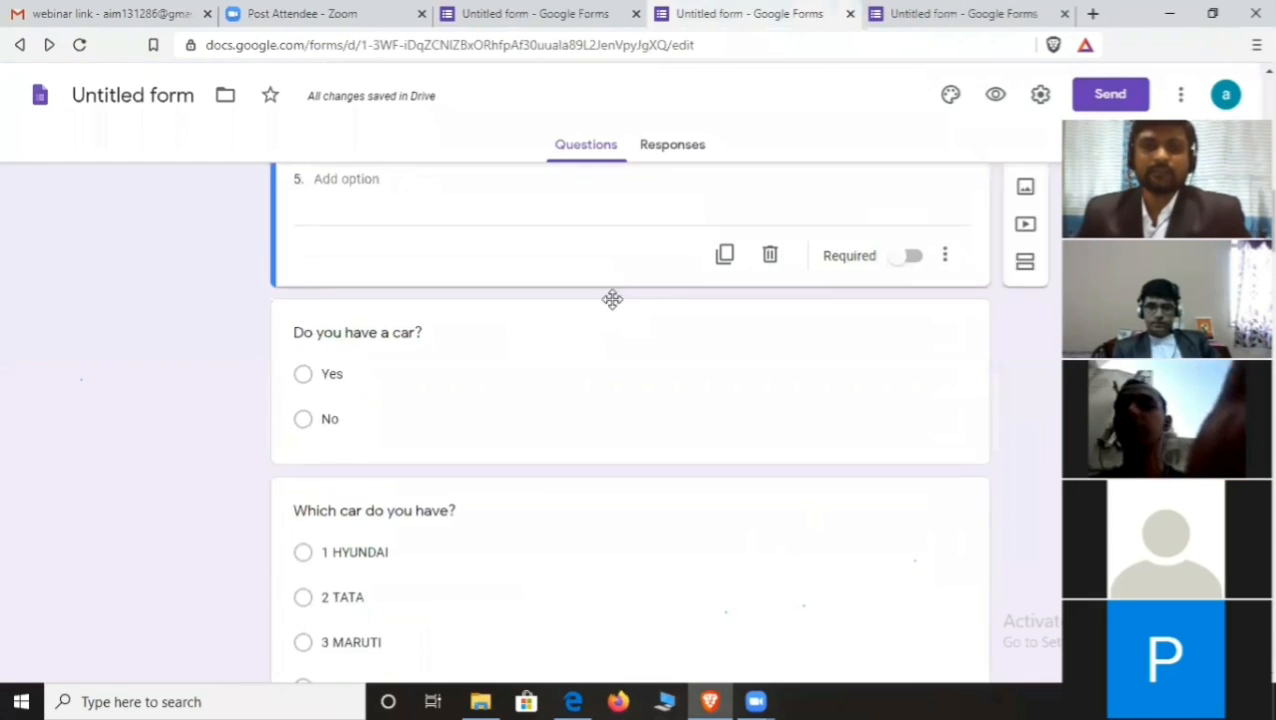
{"action": "scroll", "coordinate": [527, 416], "scroll_direction": "down", "scroll_amount": 15}
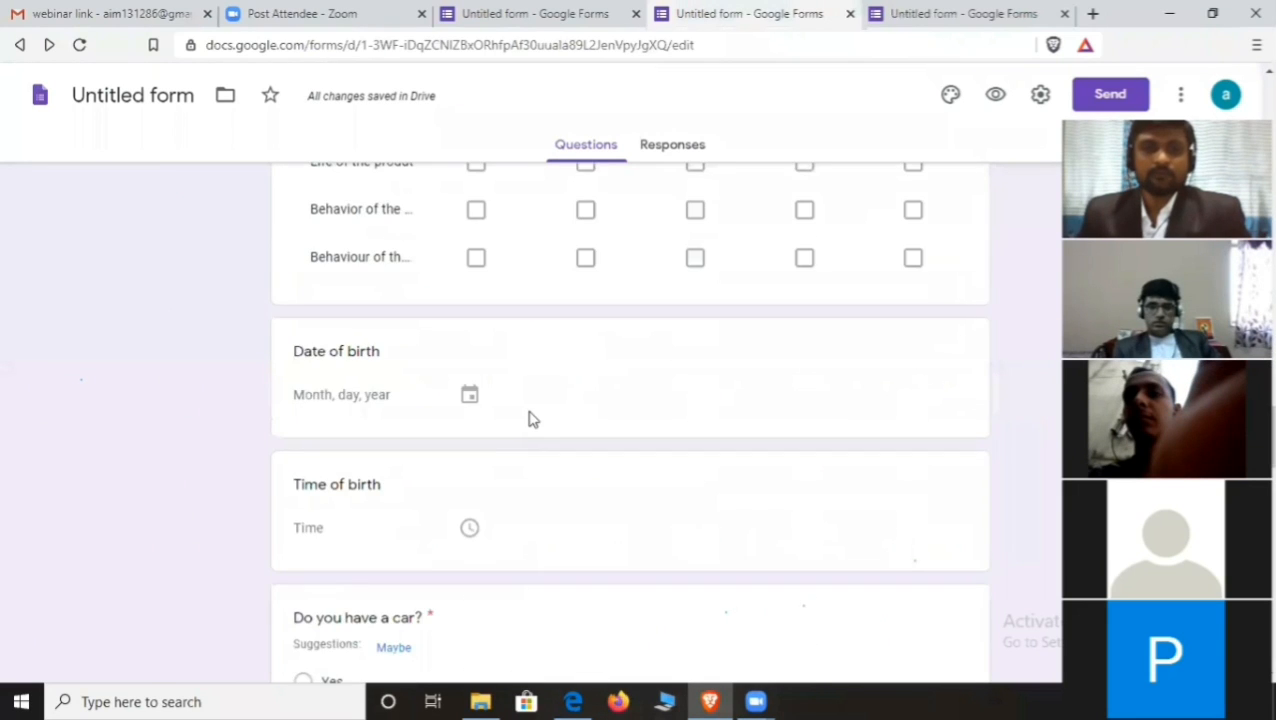
{"action": "scroll", "coordinate": [527, 416], "scroll_direction": "up", "scroll_amount": 10}
{"action": "left_click", "coordinate": [1003, 10]}
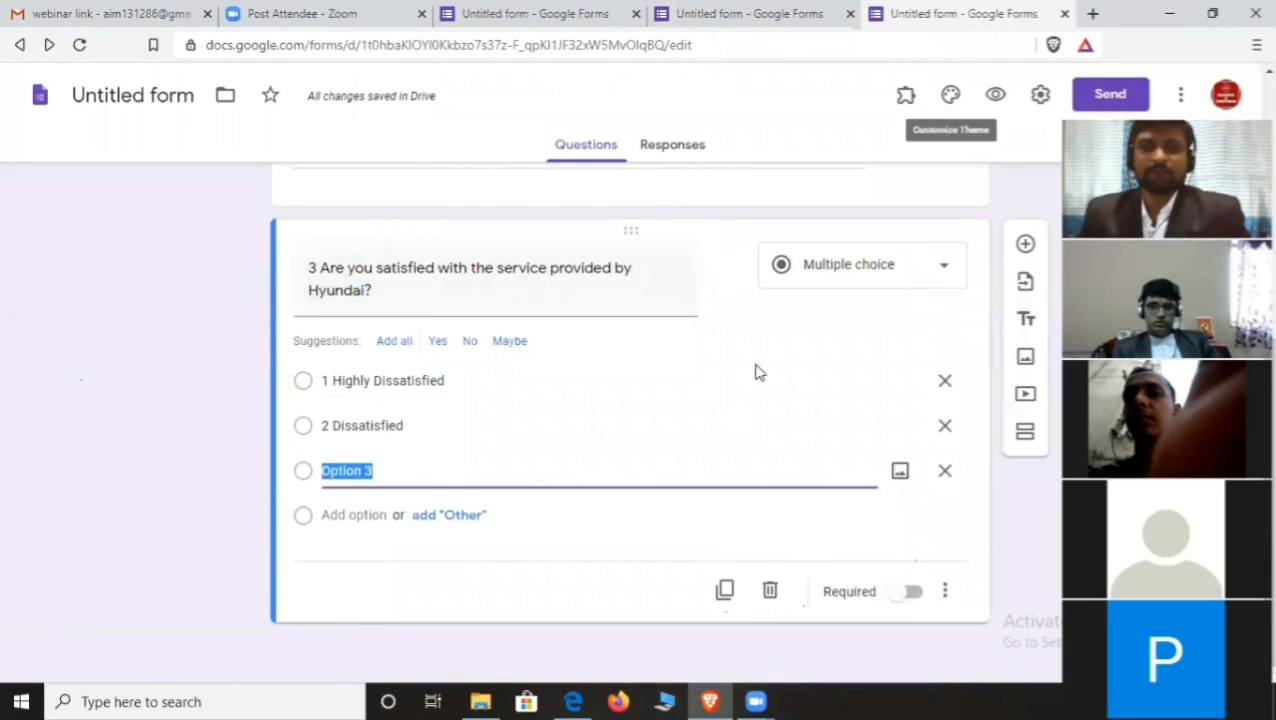
- Add question 4 below question 3 as a Linear scale question
{"action": "left_click", "coordinate": [1025, 243]}
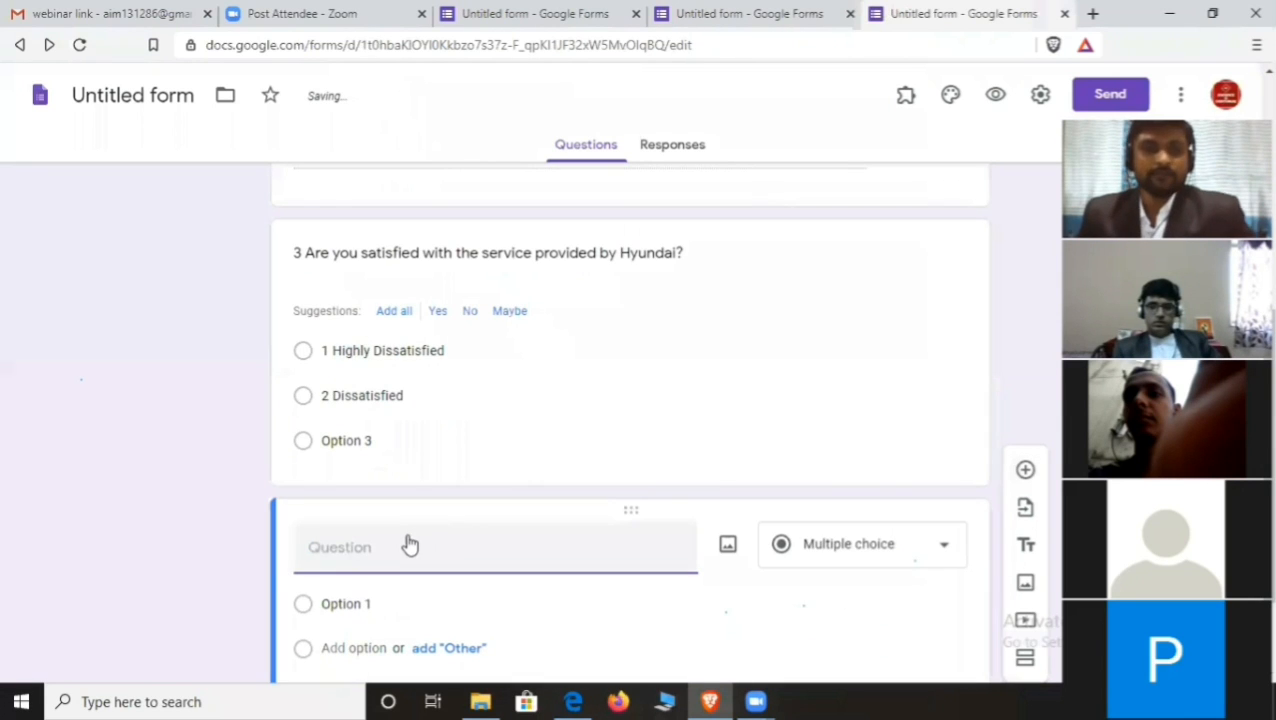
{"action": "type", "text": "4"}
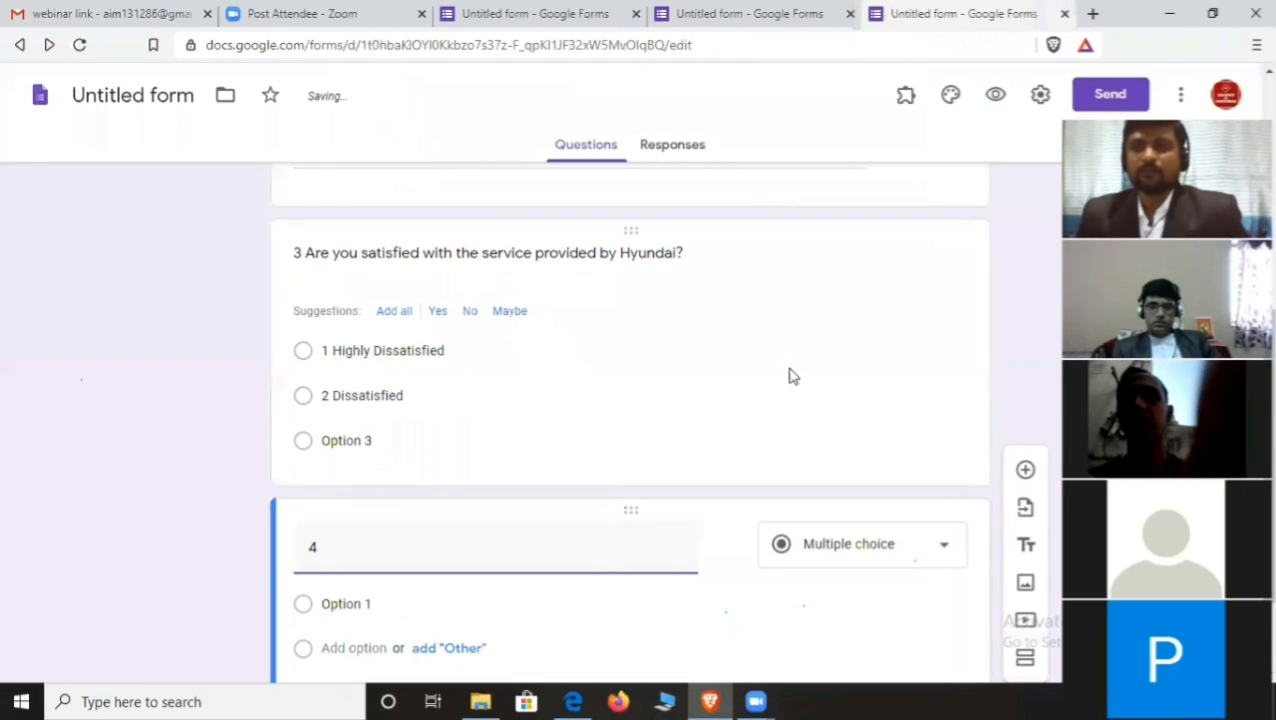
{"action": "left_click", "coordinate": [931, 543]}
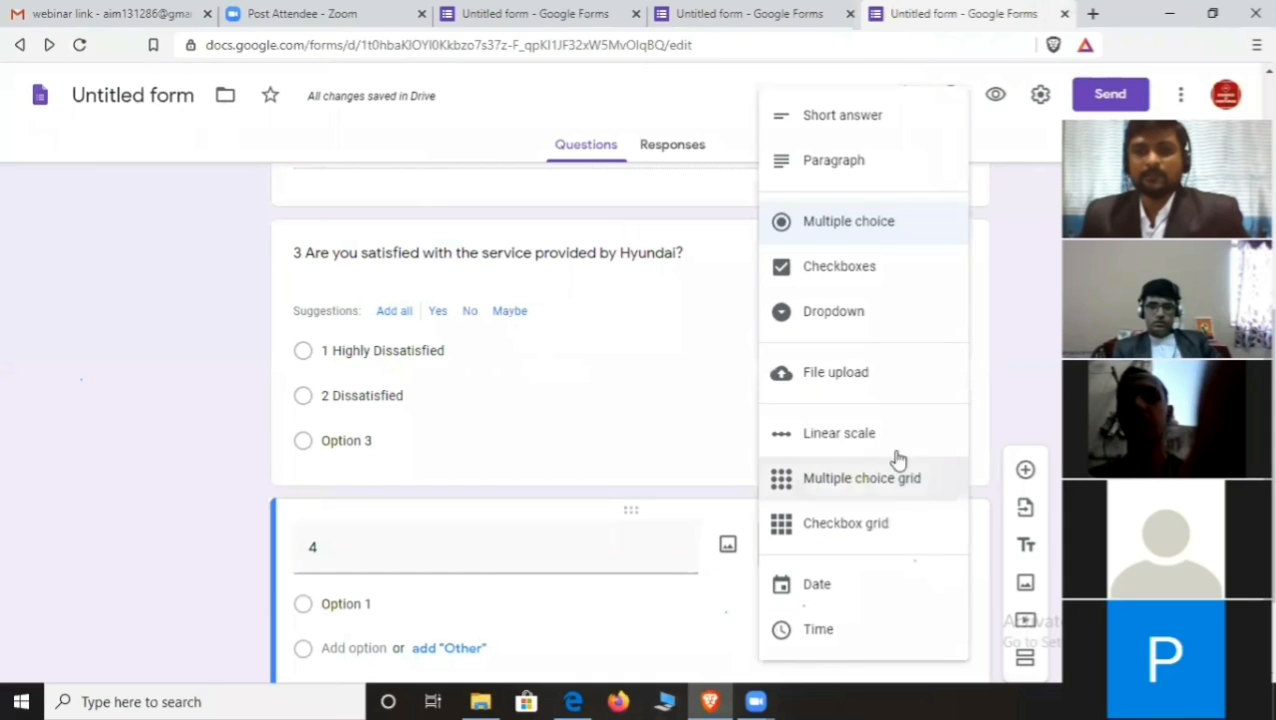
{"action": "left_click", "coordinate": [860, 433]}
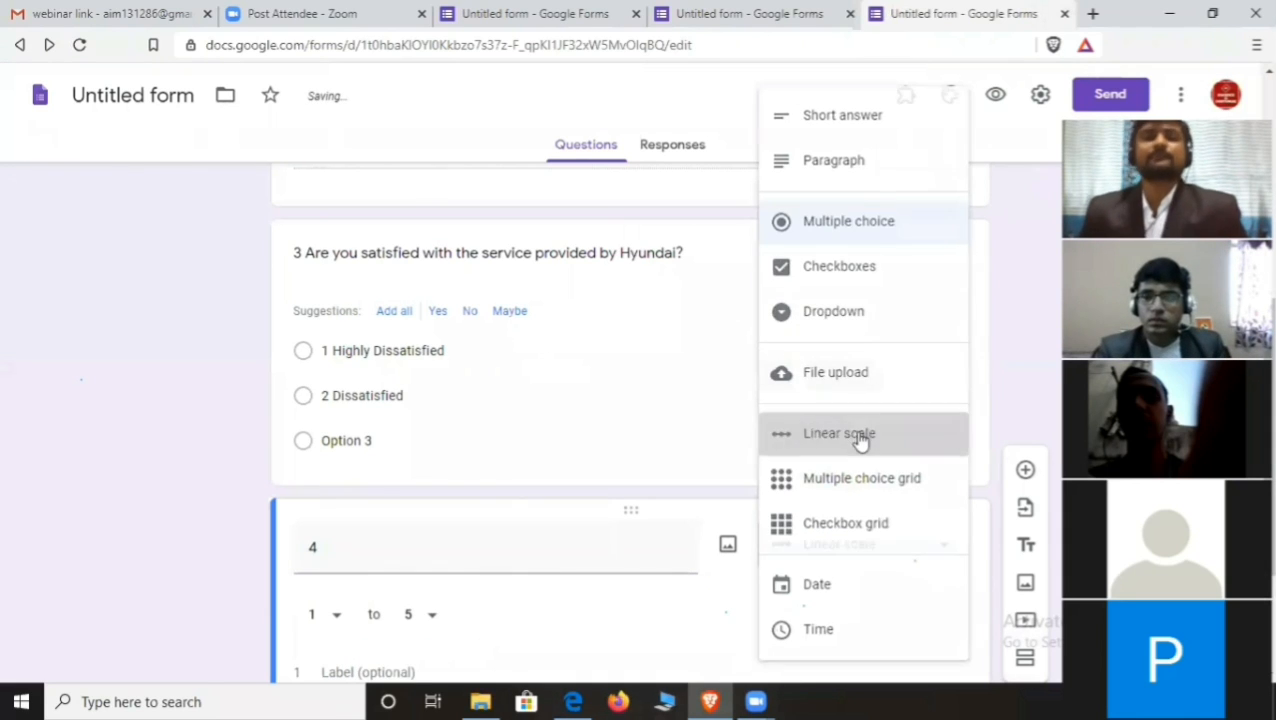
{"action": "scroll", "coordinate": [580, 490], "scroll_direction": "down", "scroll_amount": 2}
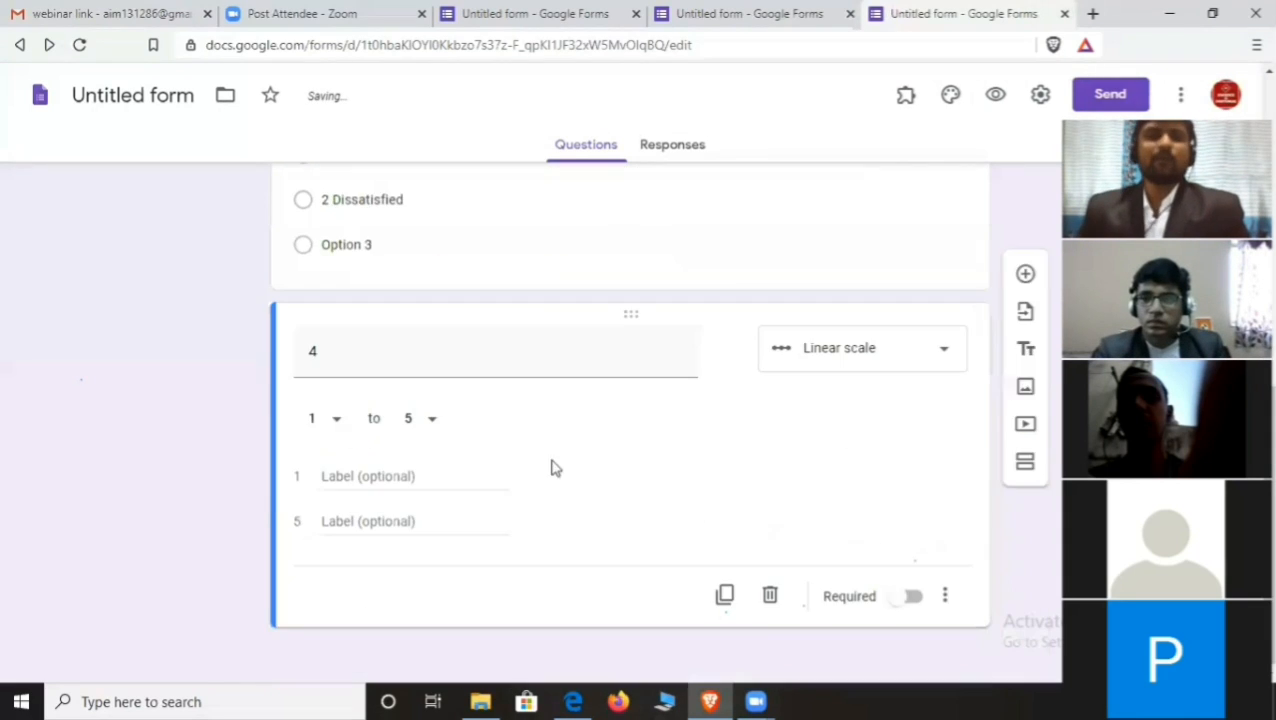
- Title question 4 'Are you satisfied with the service provide by xyz company?', fixing typos
{"action": "left_click", "coordinate": [440, 348]}
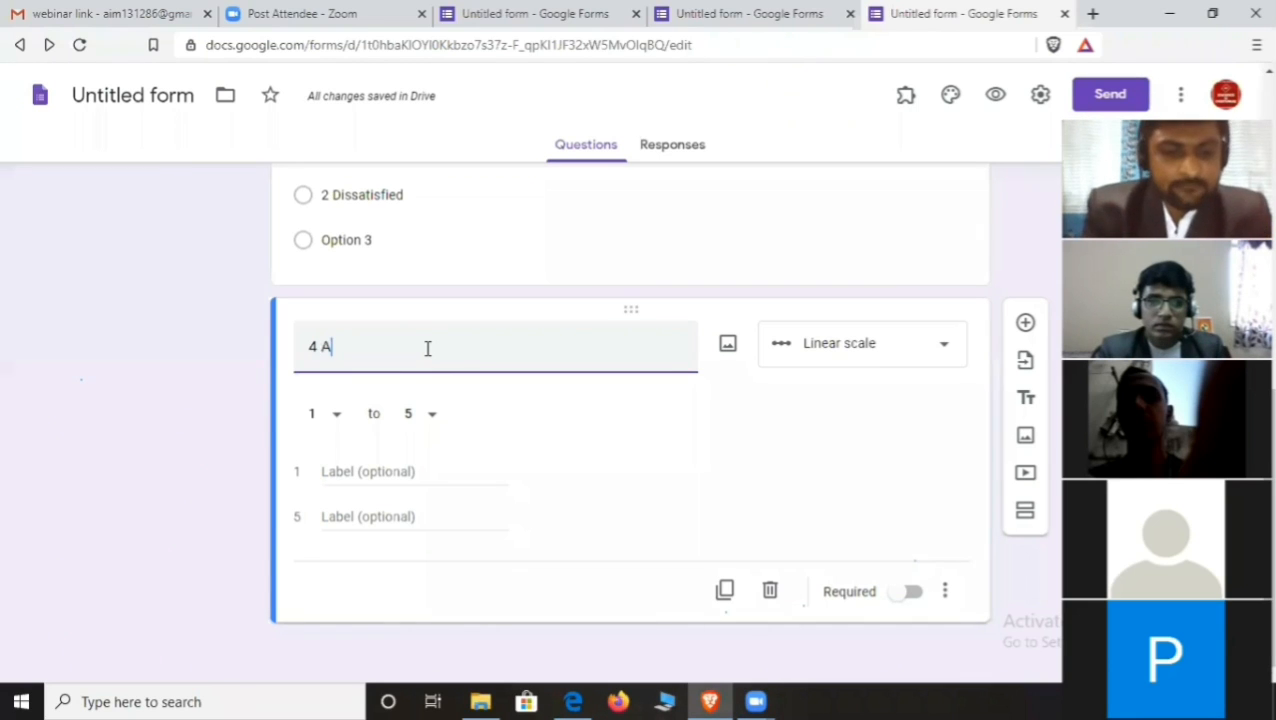
{"action": "type", "text": "yo"}
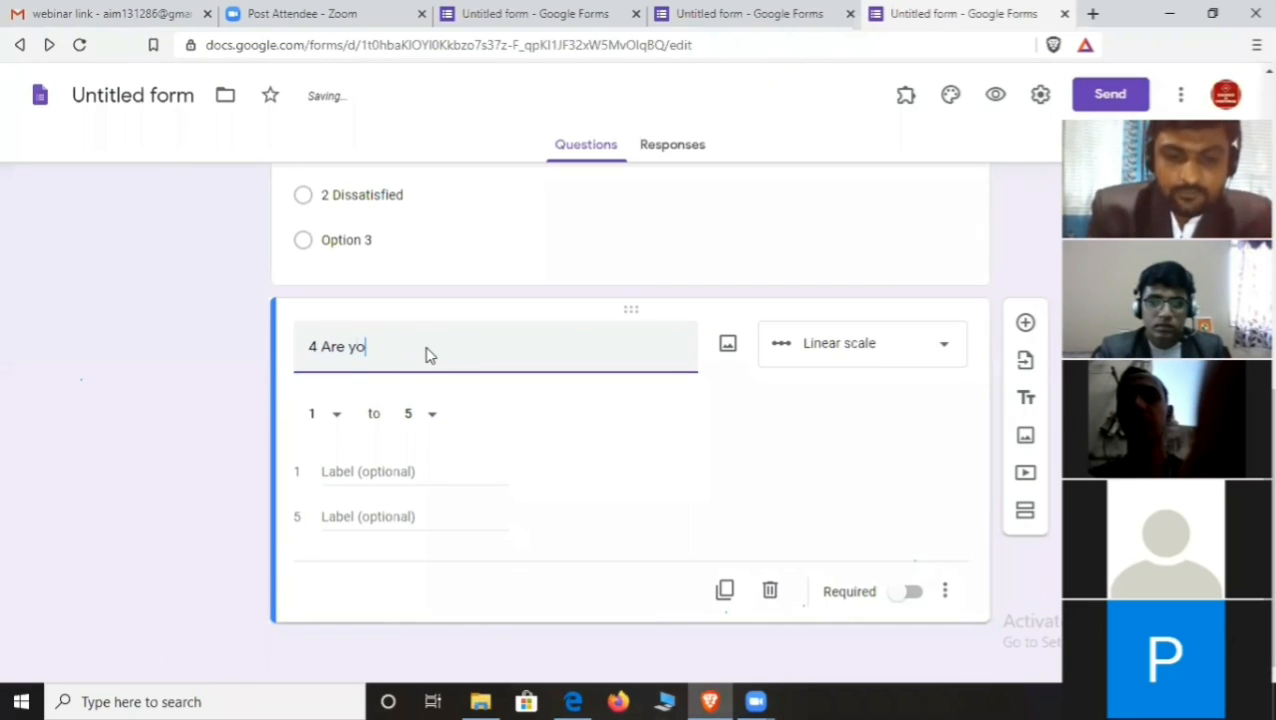
{"action": "type", "text": "u satisfi"}
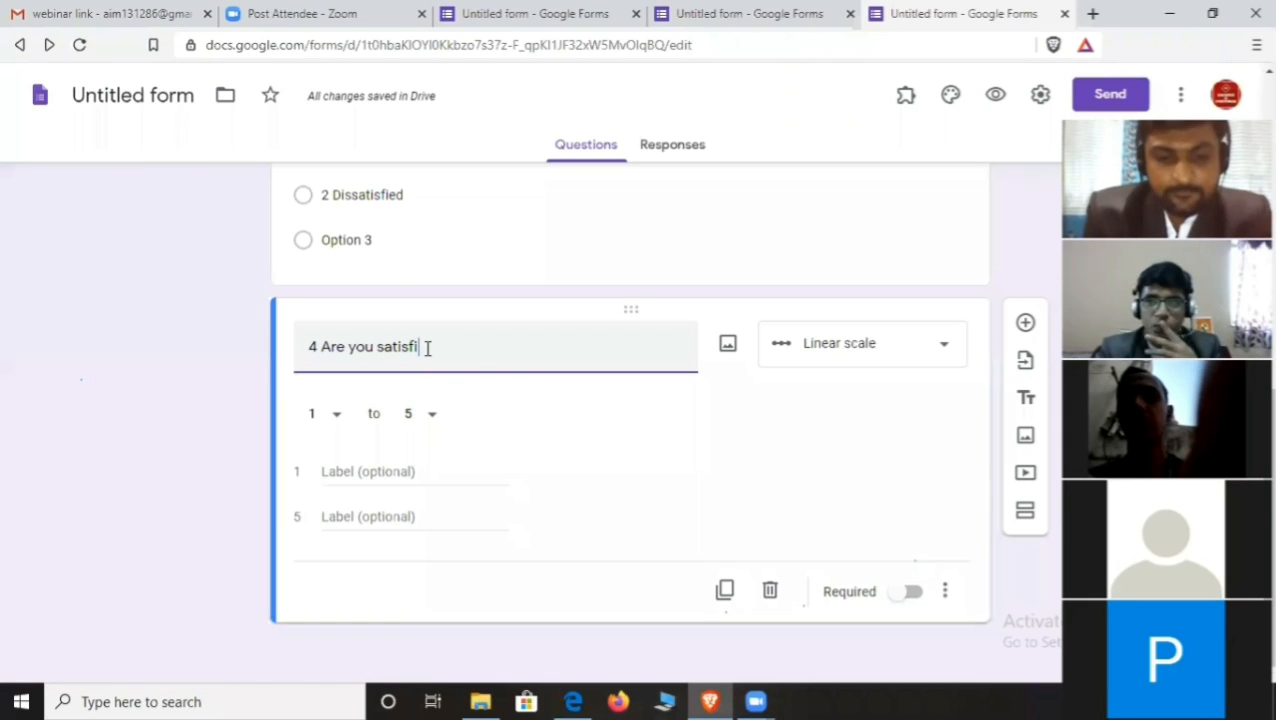
{"action": "type", "text": "ed wit"}
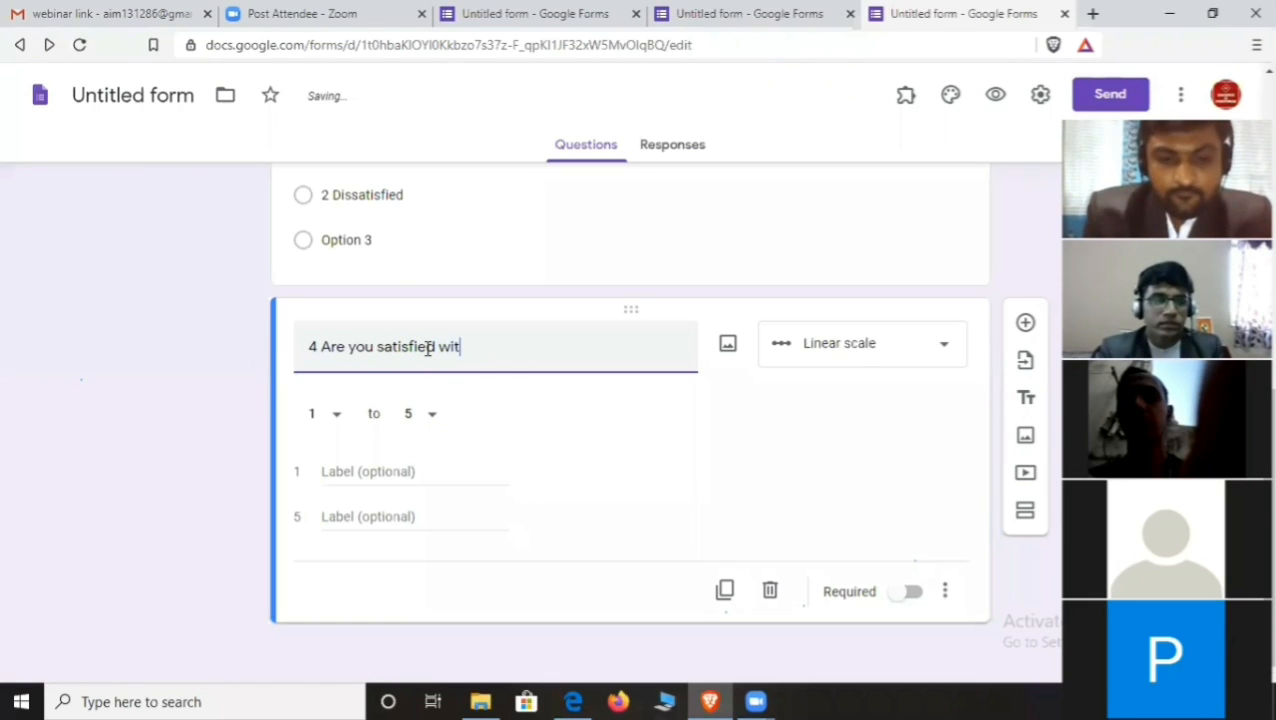
{"action": "type", "text": "h the s"}
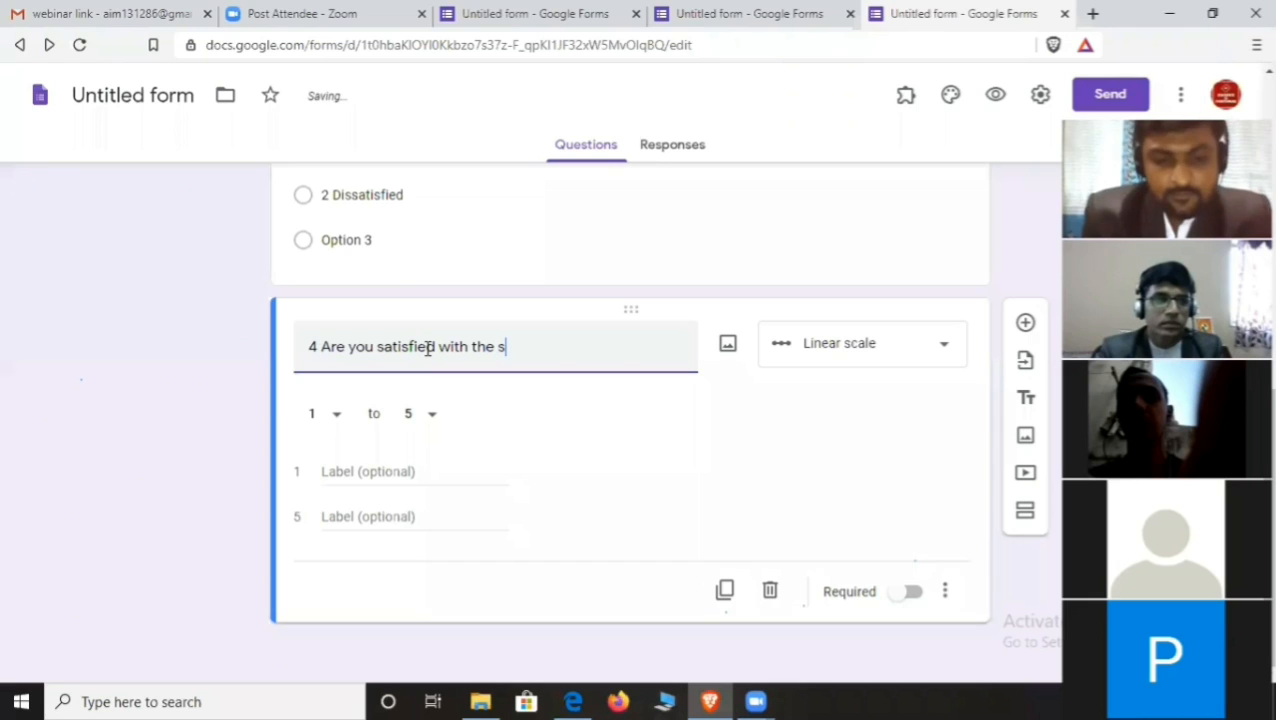
{"action": "type", "text": "ervice"}
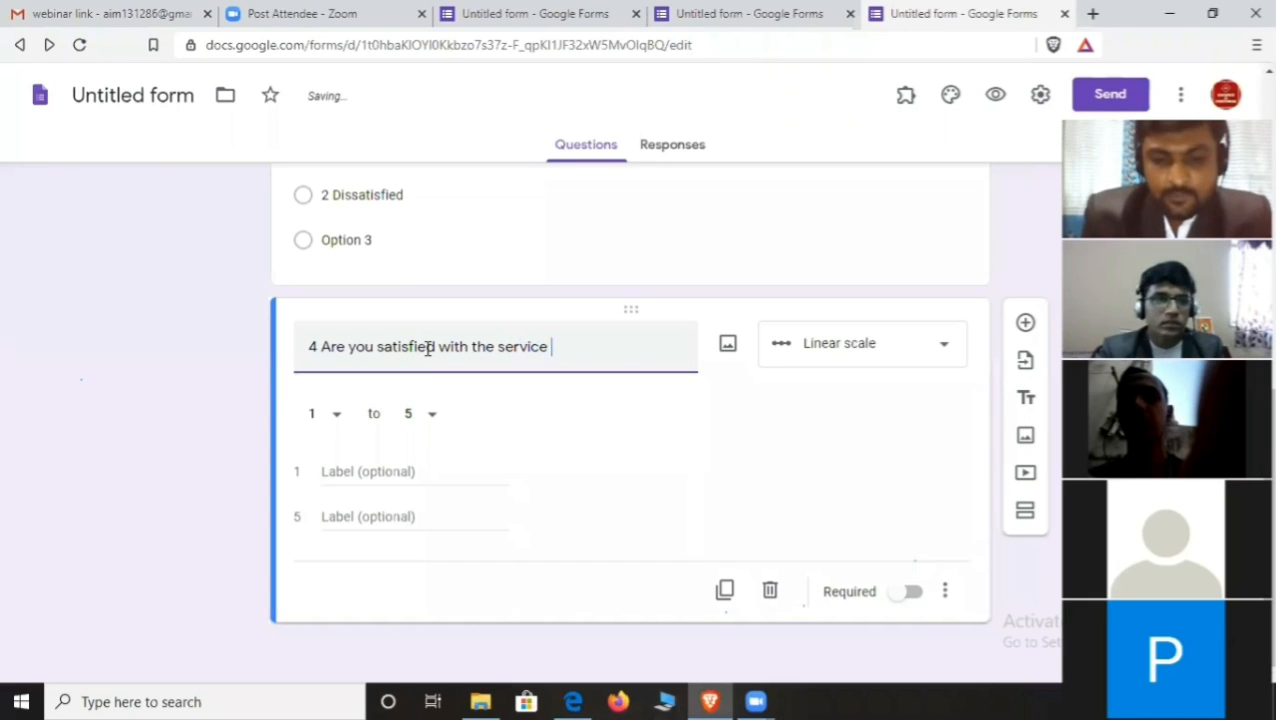
{"action": "type", "text": " provied"}
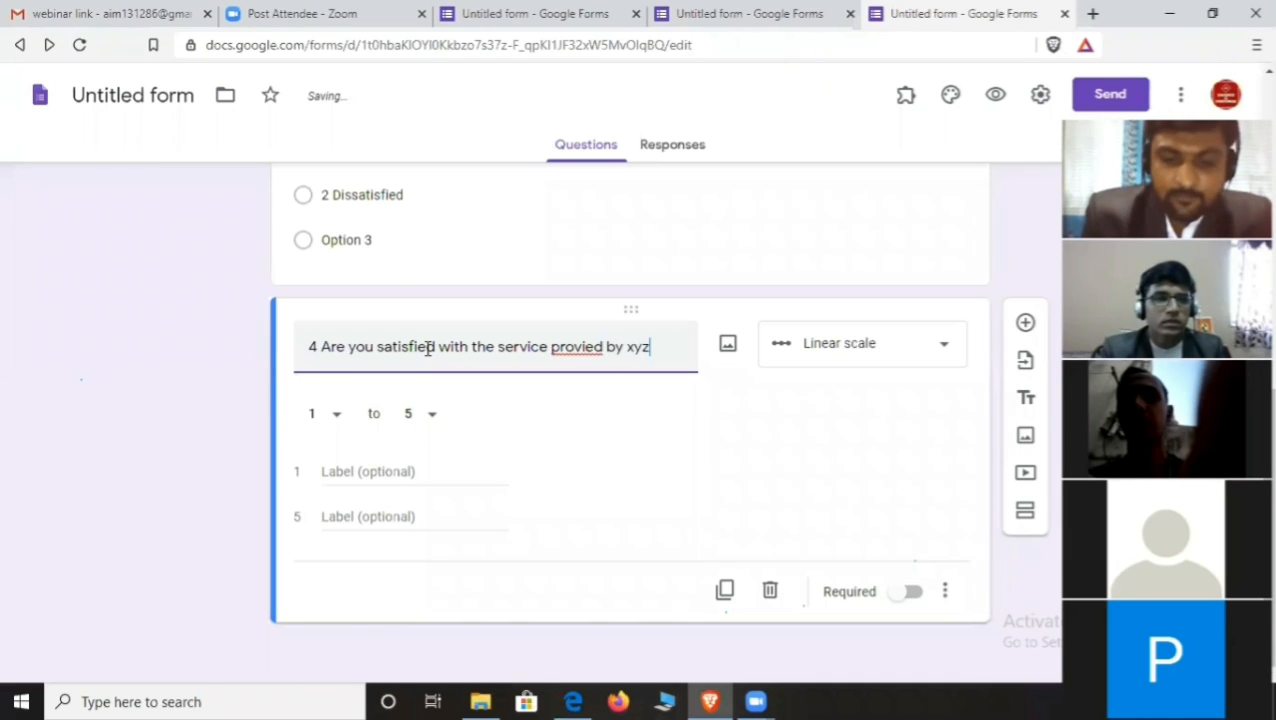
{"action": "type", "text": "by xyz ompany?"}
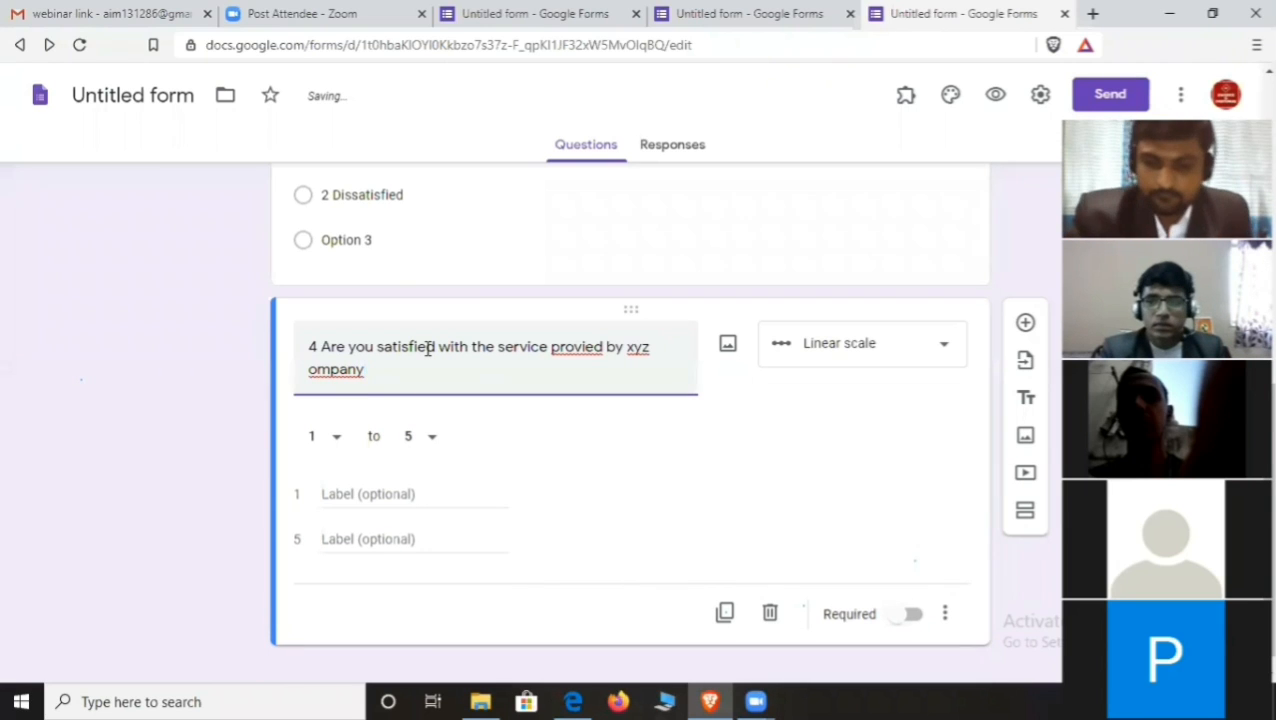
{"action": "left_click", "coordinate": [310, 372]}
{"action": "type", "text": "c"}
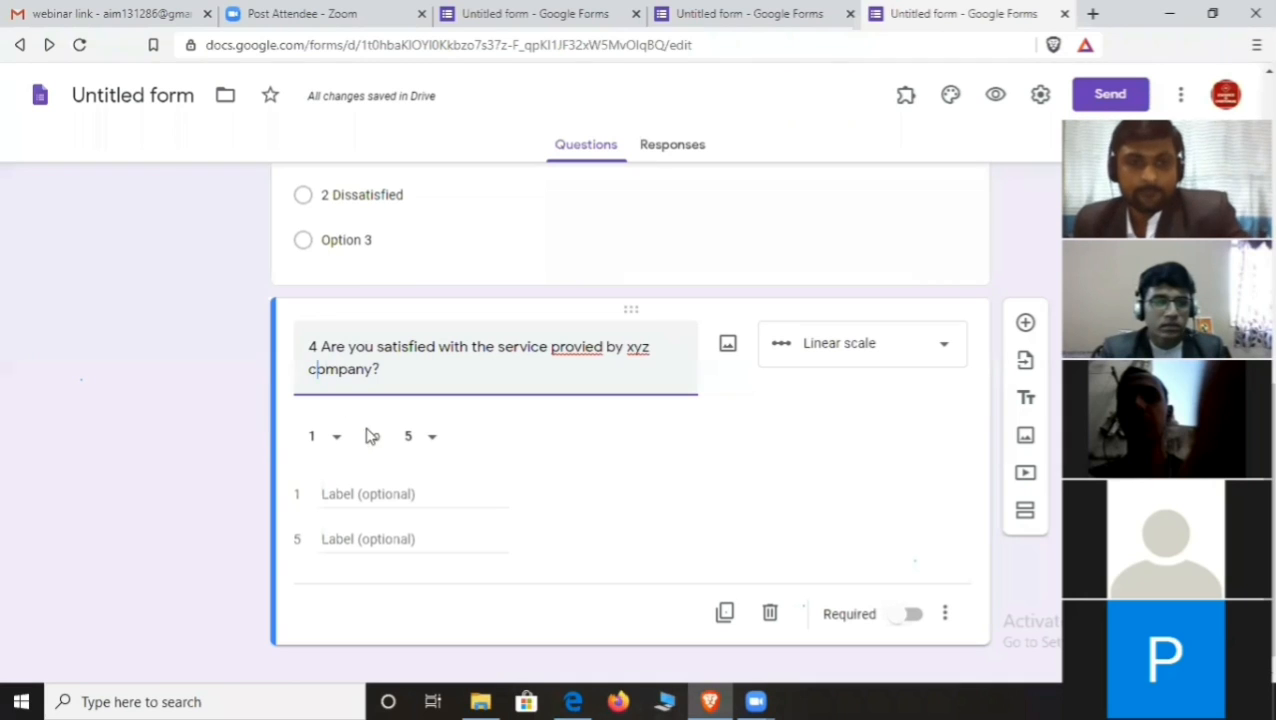
{"action": "right_click", "coordinate": [567, 343]}
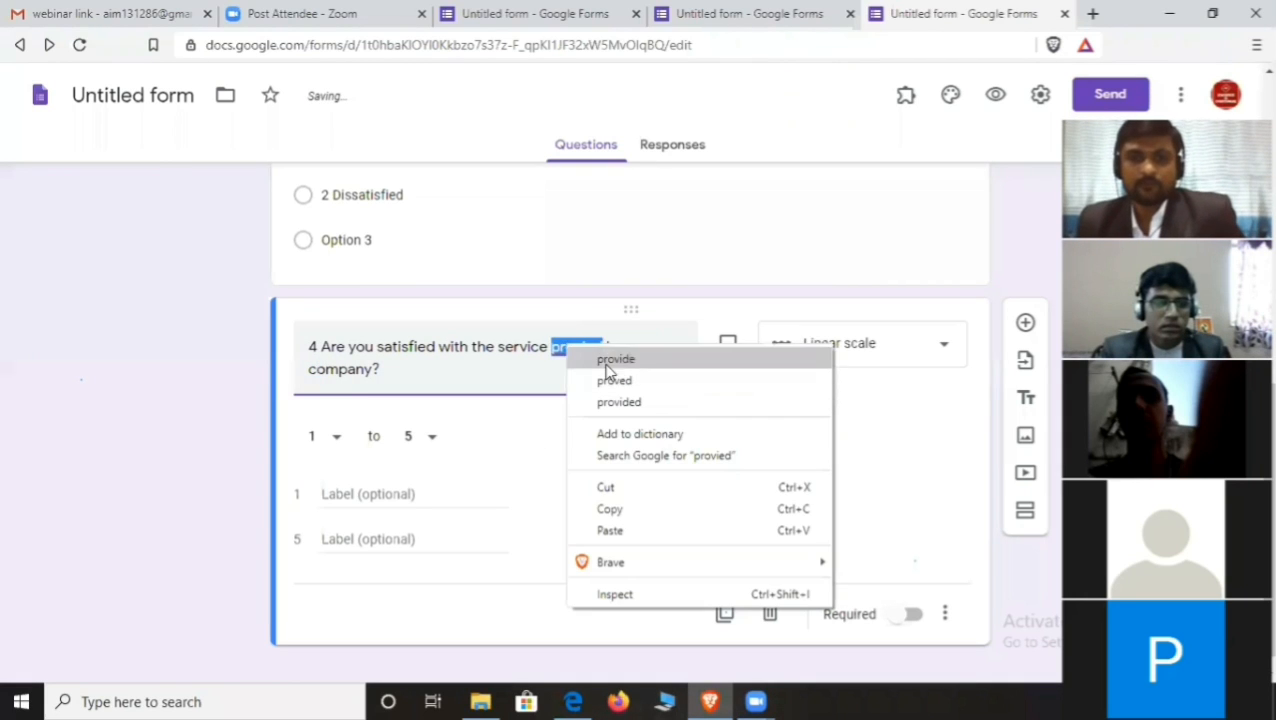
{"action": "left_click", "coordinate": [610, 359]}
{"action": "scroll", "coordinate": [393, 492], "scroll_direction": "down", "scroll_amount": 1}
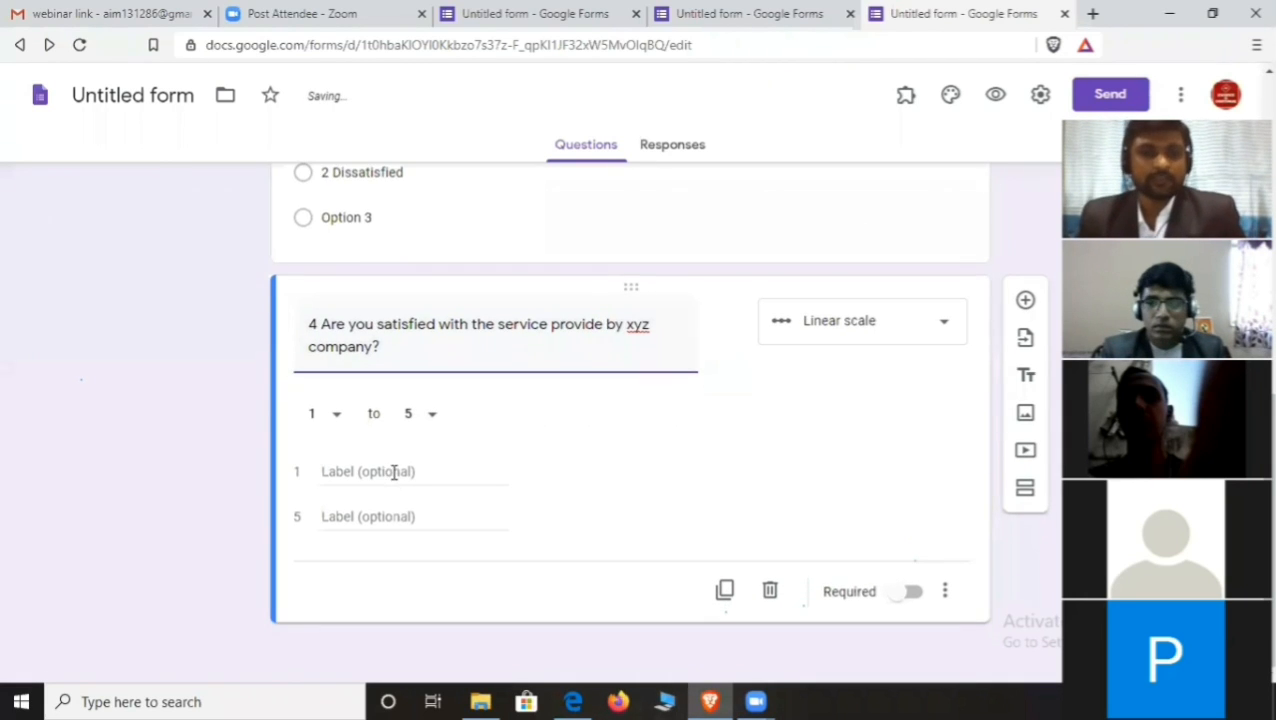
- Label scale point 1 'highly dissatisfied' (spelling corrected) and point 5 'Highly satisfied'
{"action": "left_click", "coordinate": [395, 470]}
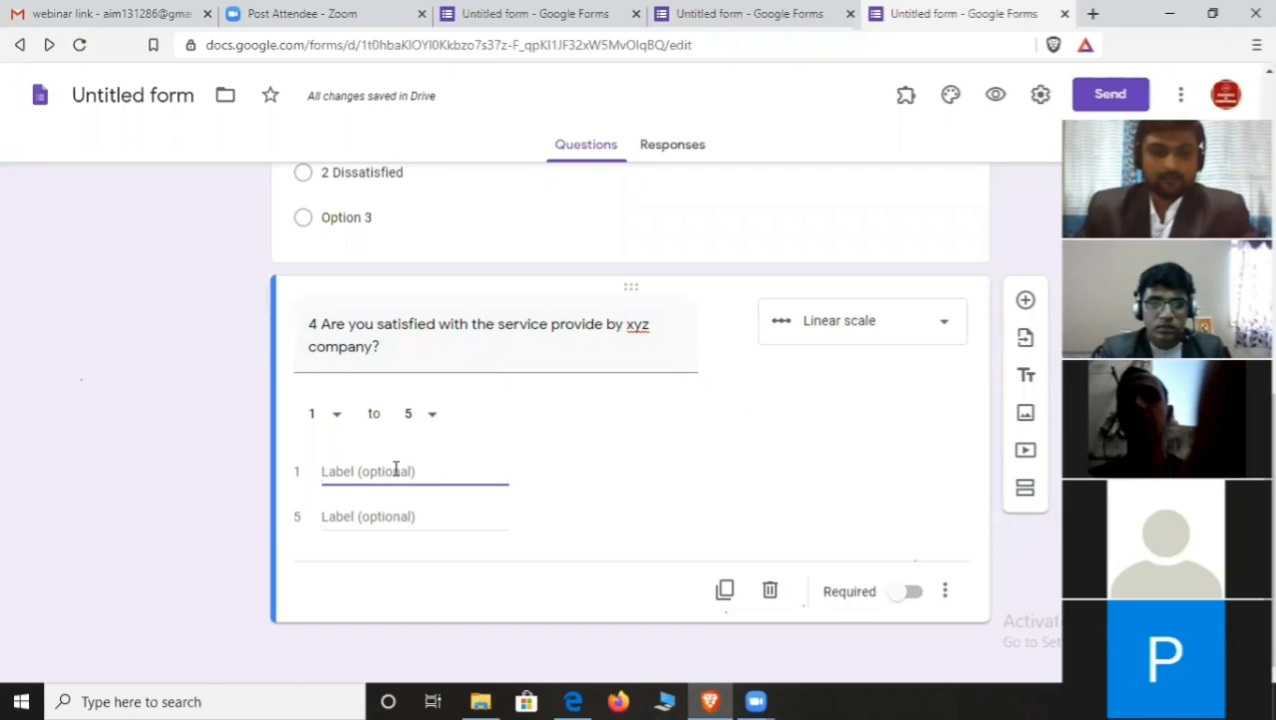
{"action": "type", "text": "Gigh"}
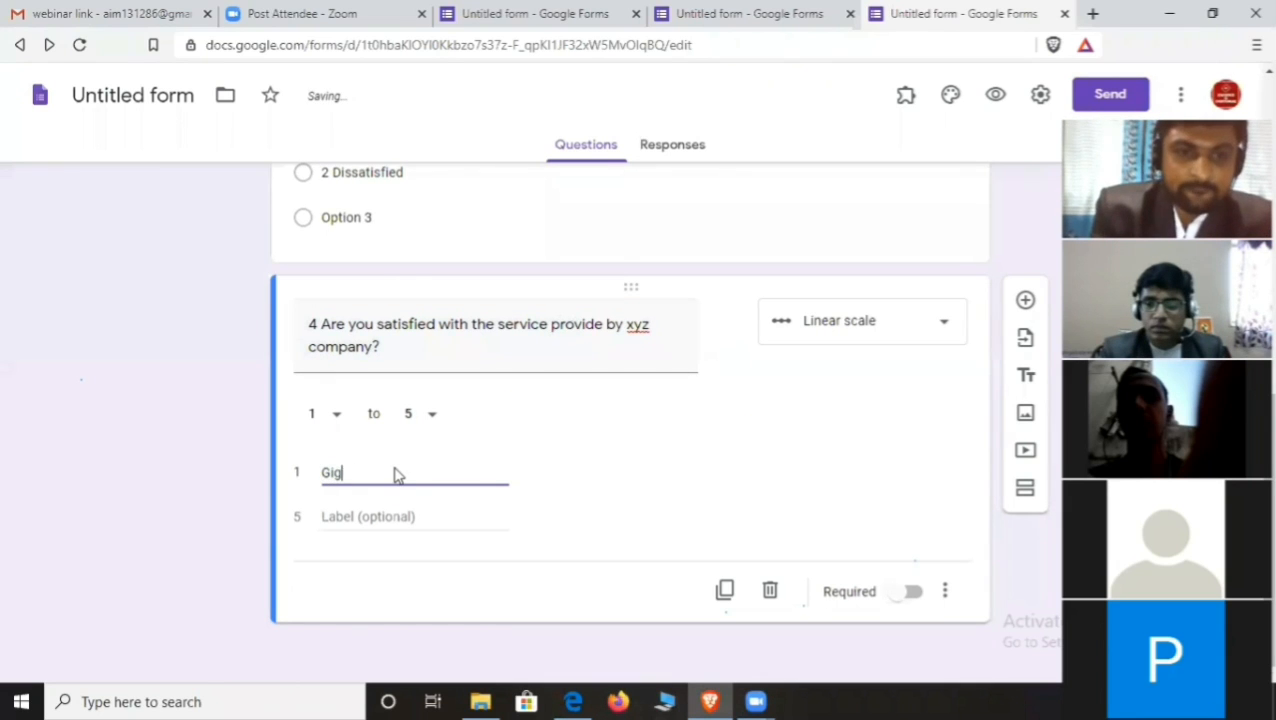
{"action": "key", "text": "BackSpace"}
{"action": "key", "text": "BackSpace"}
{"action": "type", "text": "h"}
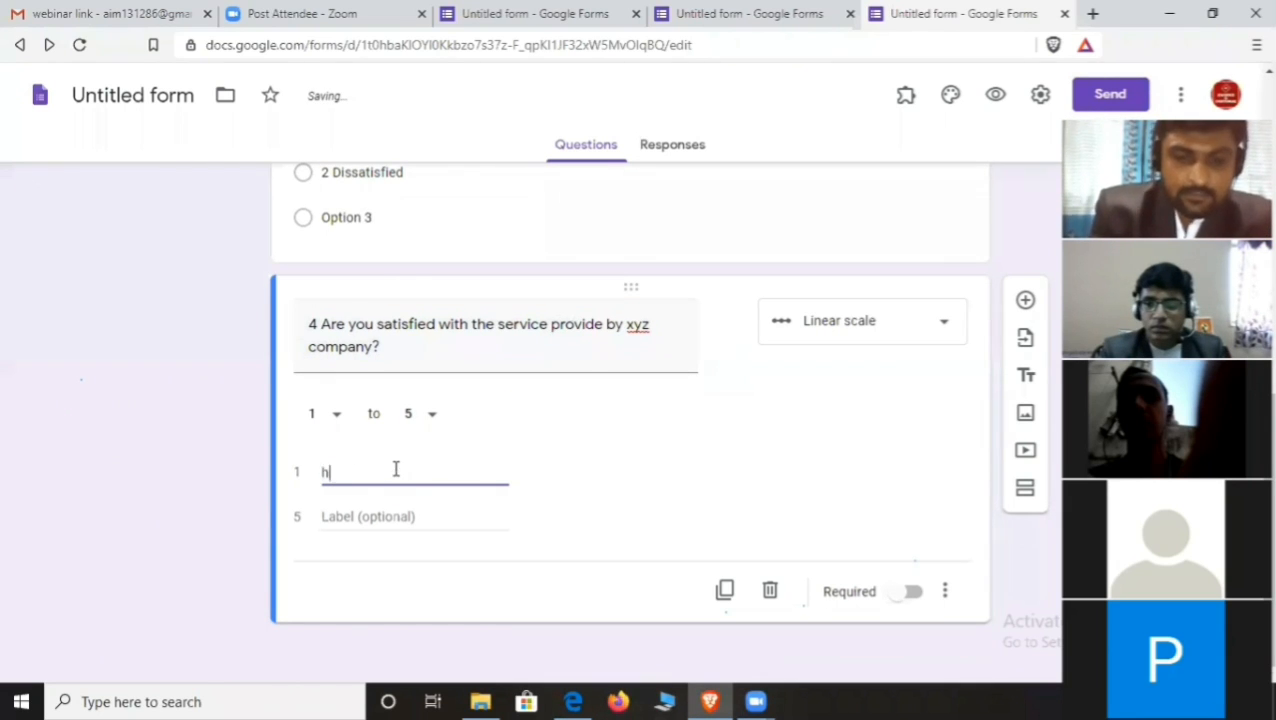
{"action": "type", "text": "ighly "}
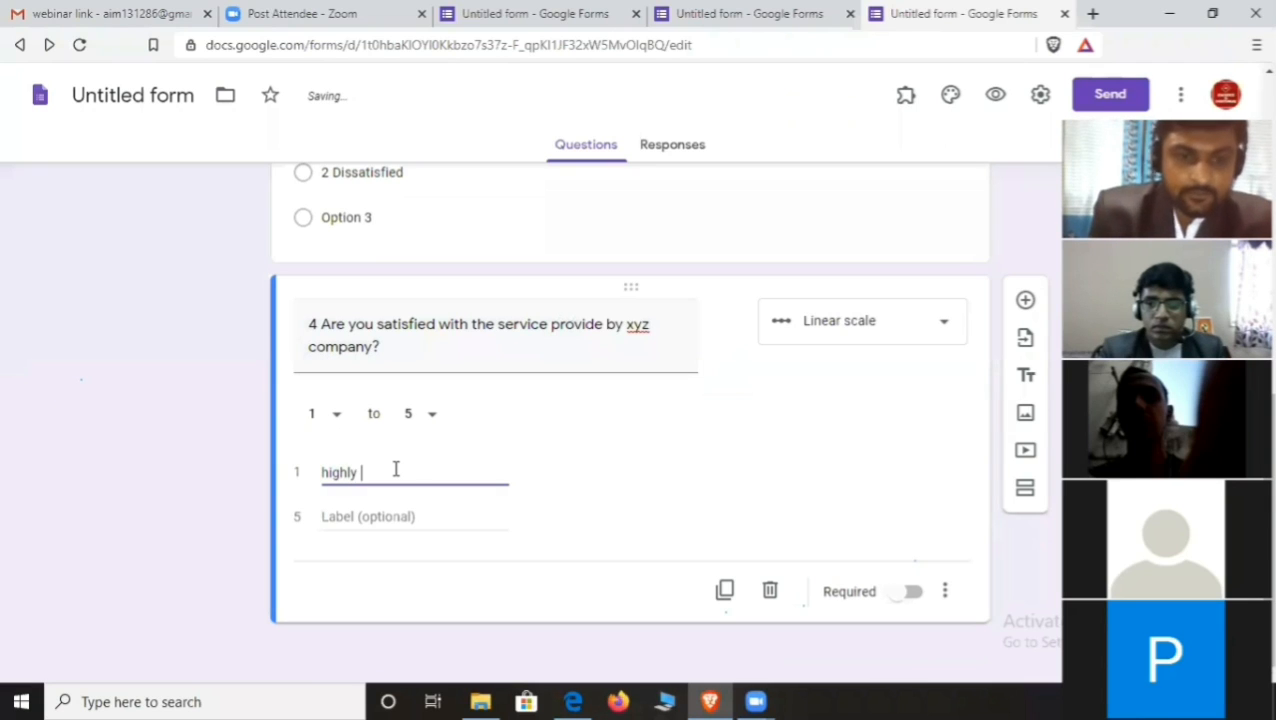
{"action": "type", "text": "dissa"}
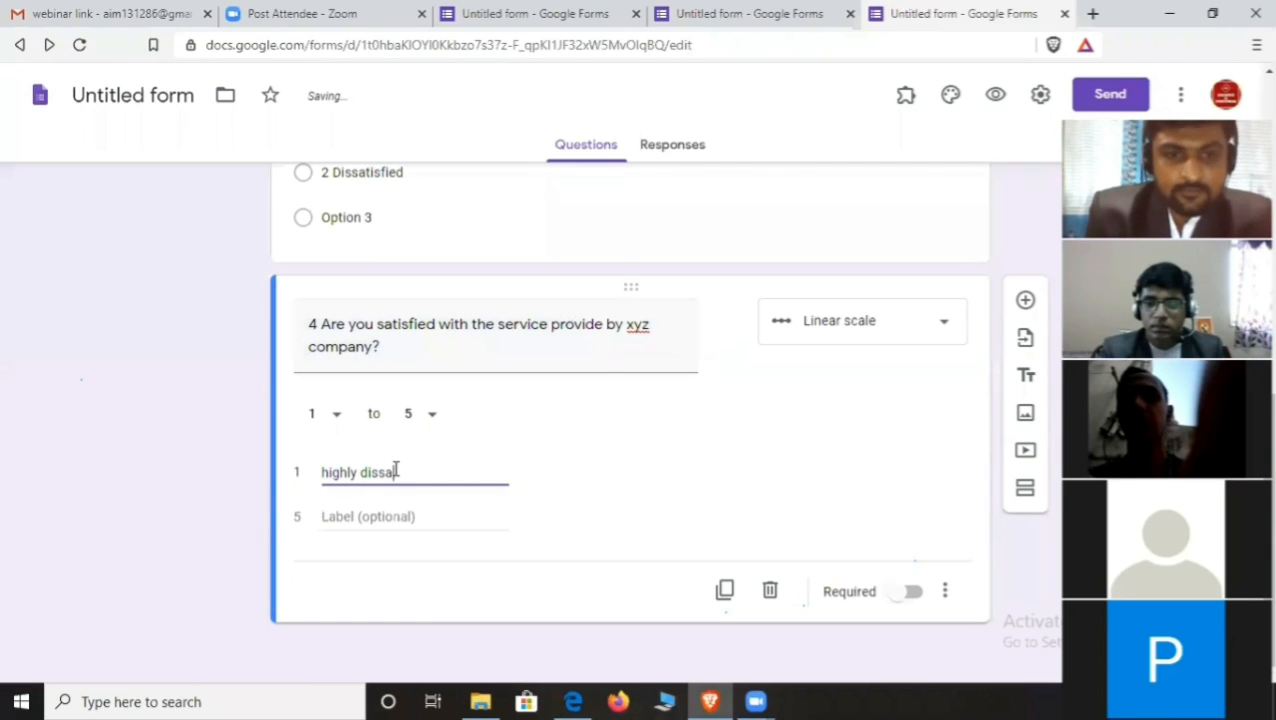
{"action": "type", "text": "tisfied"}
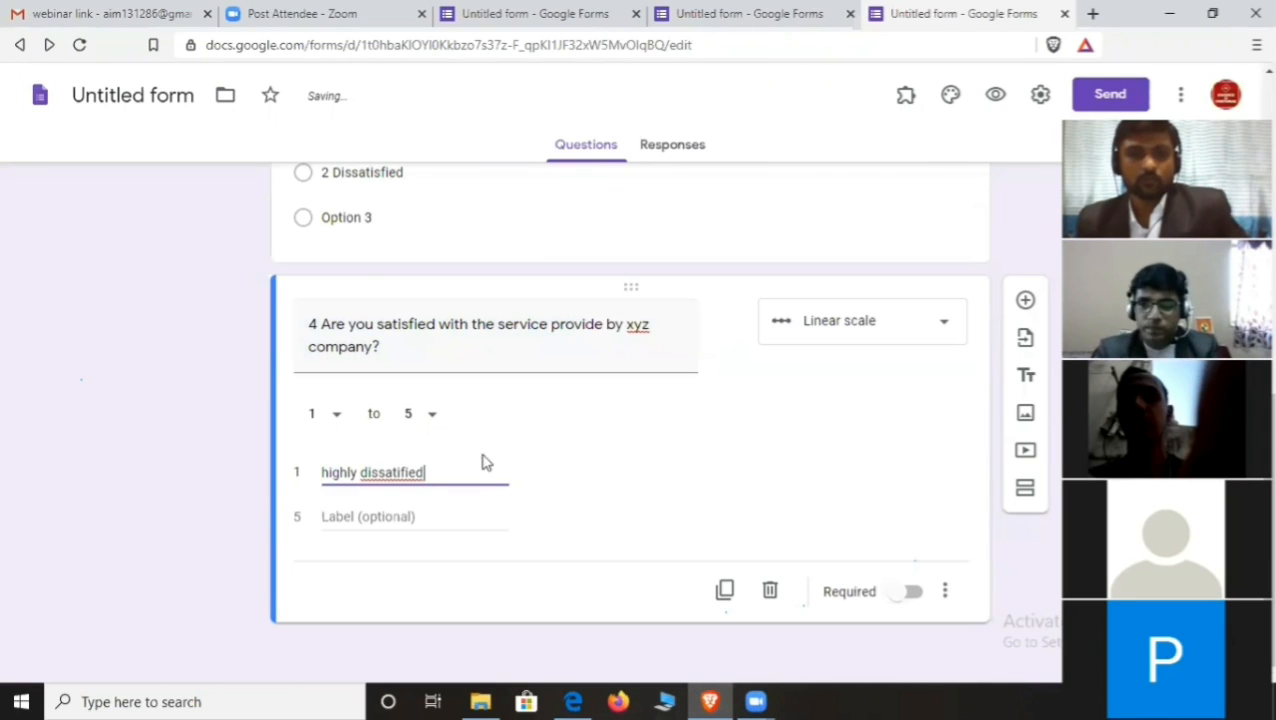
{"action": "double_click", "coordinate": [390, 472]}
{"action": "right_click", "coordinate": [390, 472]}
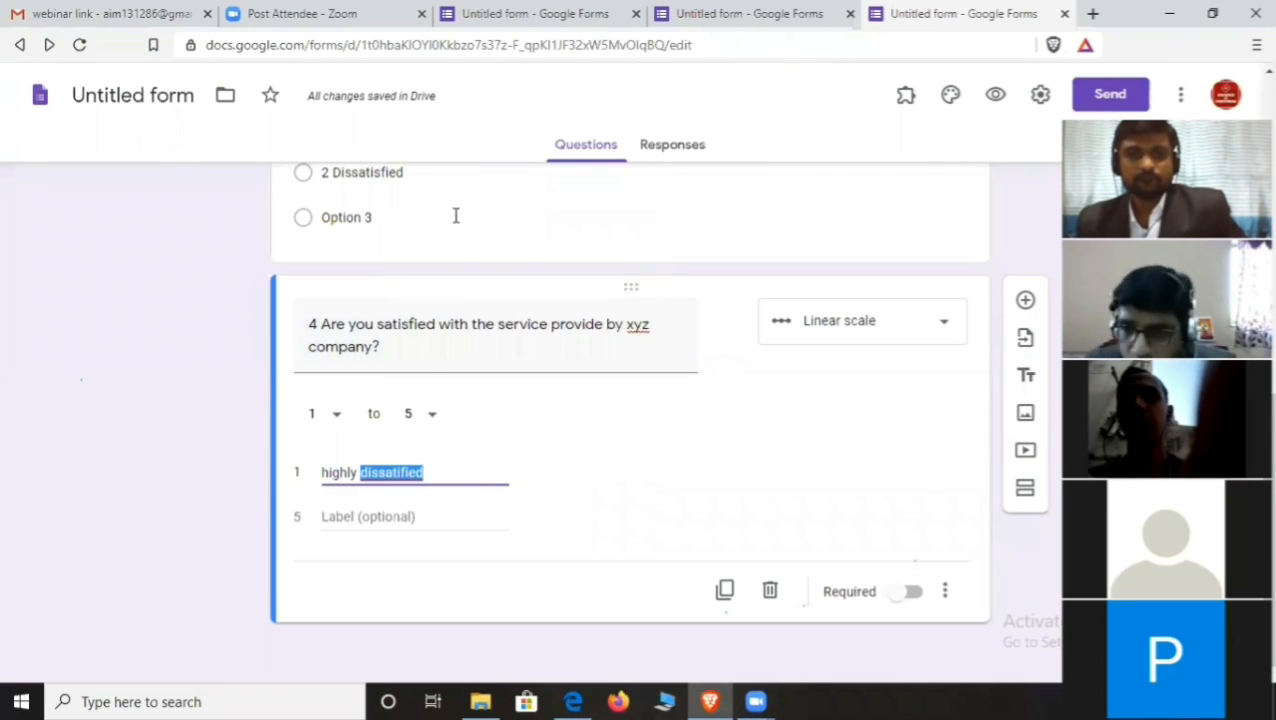
{"action": "left_click", "coordinate": [456, 213]}
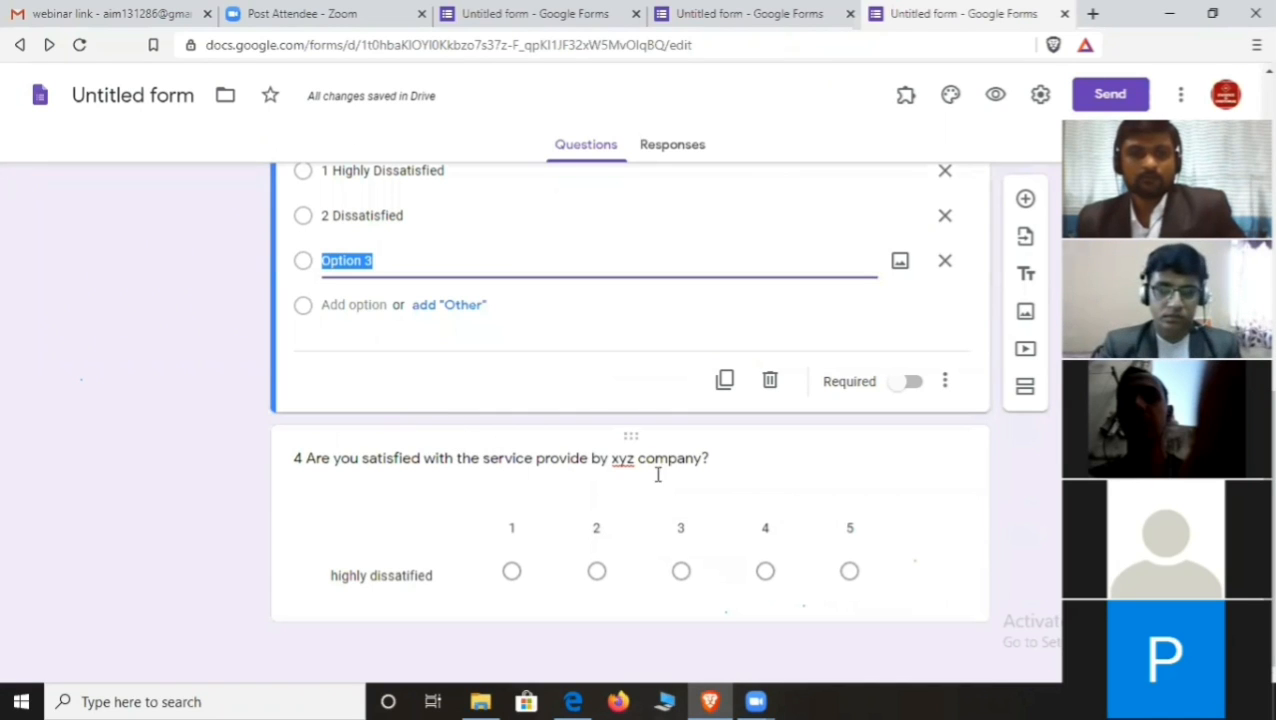
{"action": "left_click", "coordinate": [928, 488]}
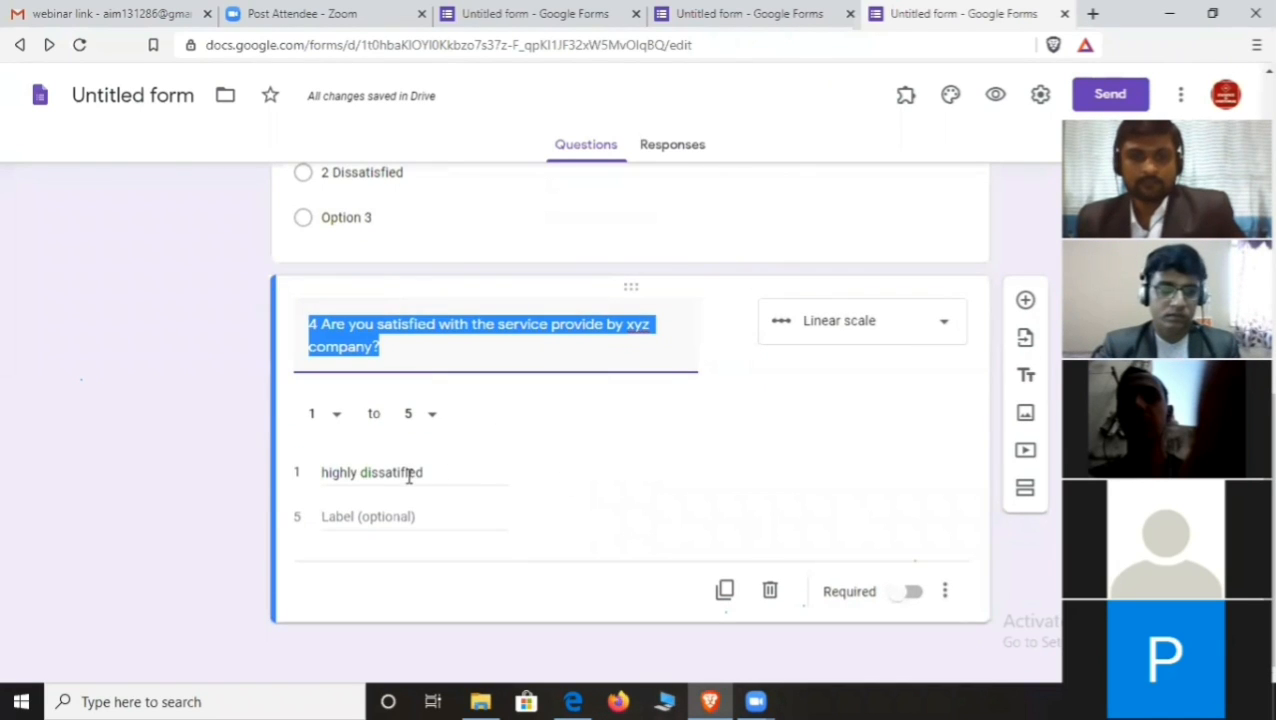
{"action": "right_click", "coordinate": [410, 476]}
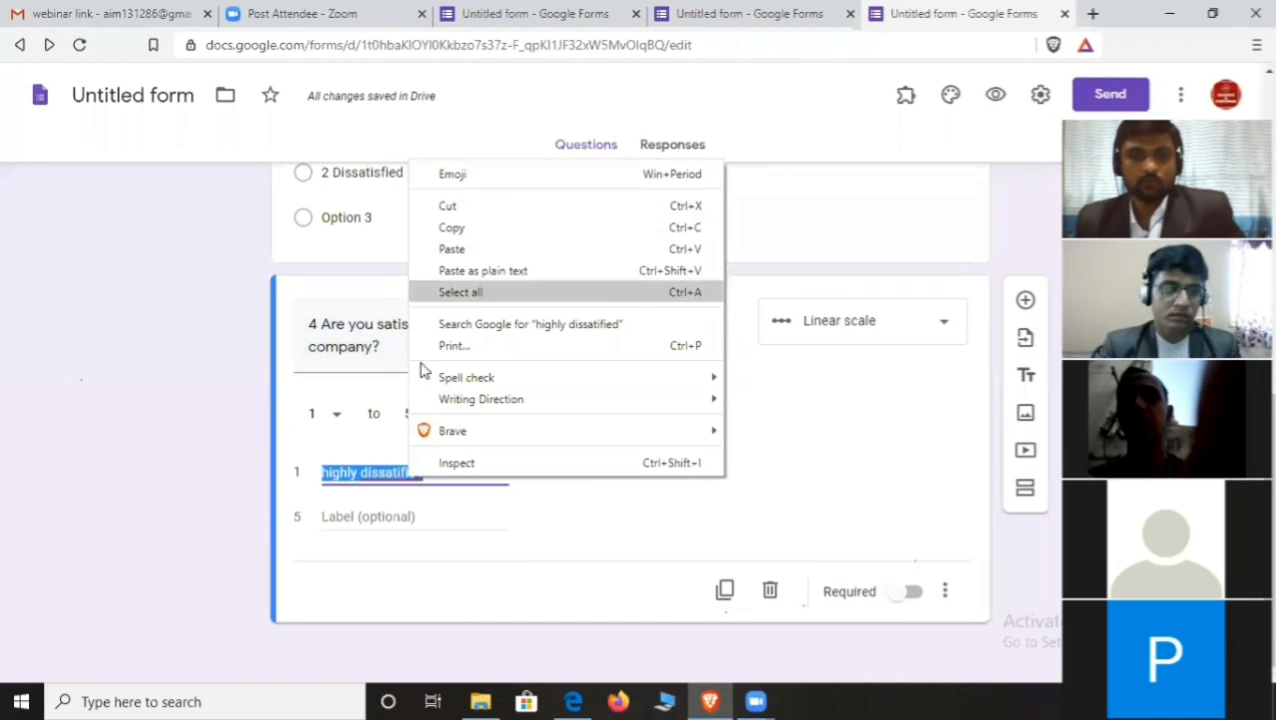
{"action": "left_click", "coordinate": [405, 470]}
{"action": "left_click", "coordinate": [398, 470]}
{"action": "right_click", "coordinate": [401, 468]}
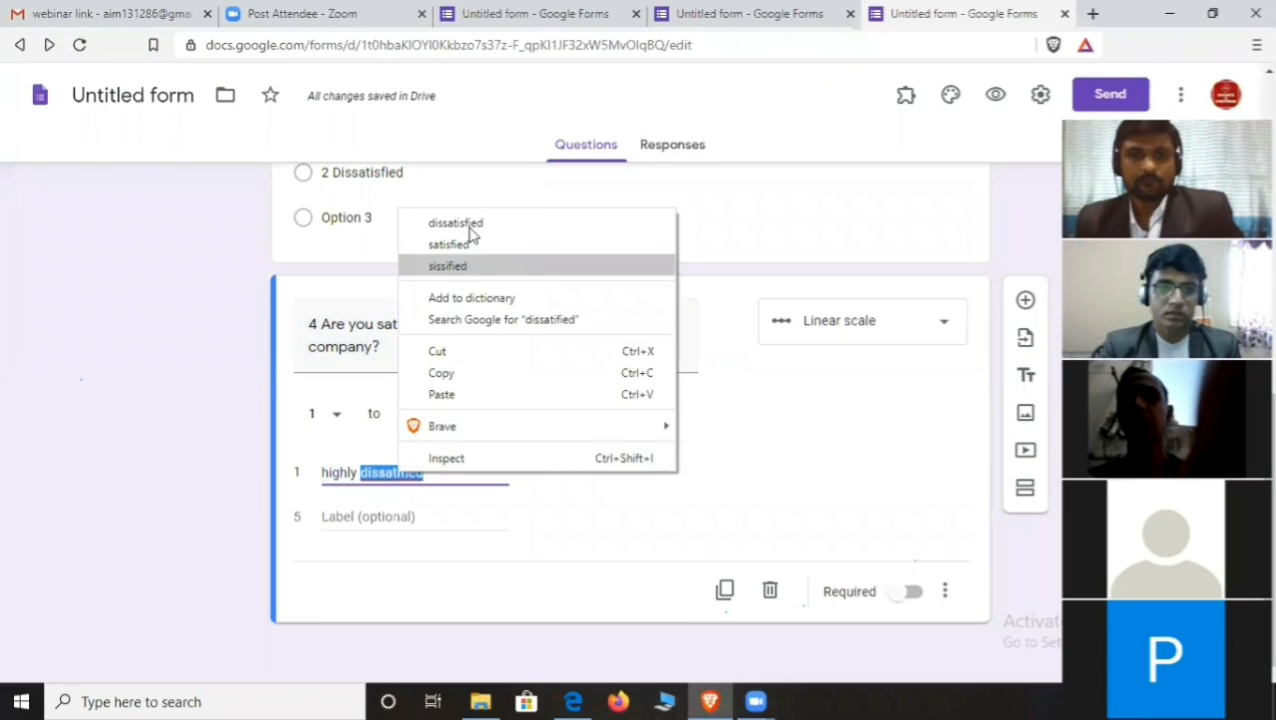
{"action": "left_click", "coordinate": [470, 222]}
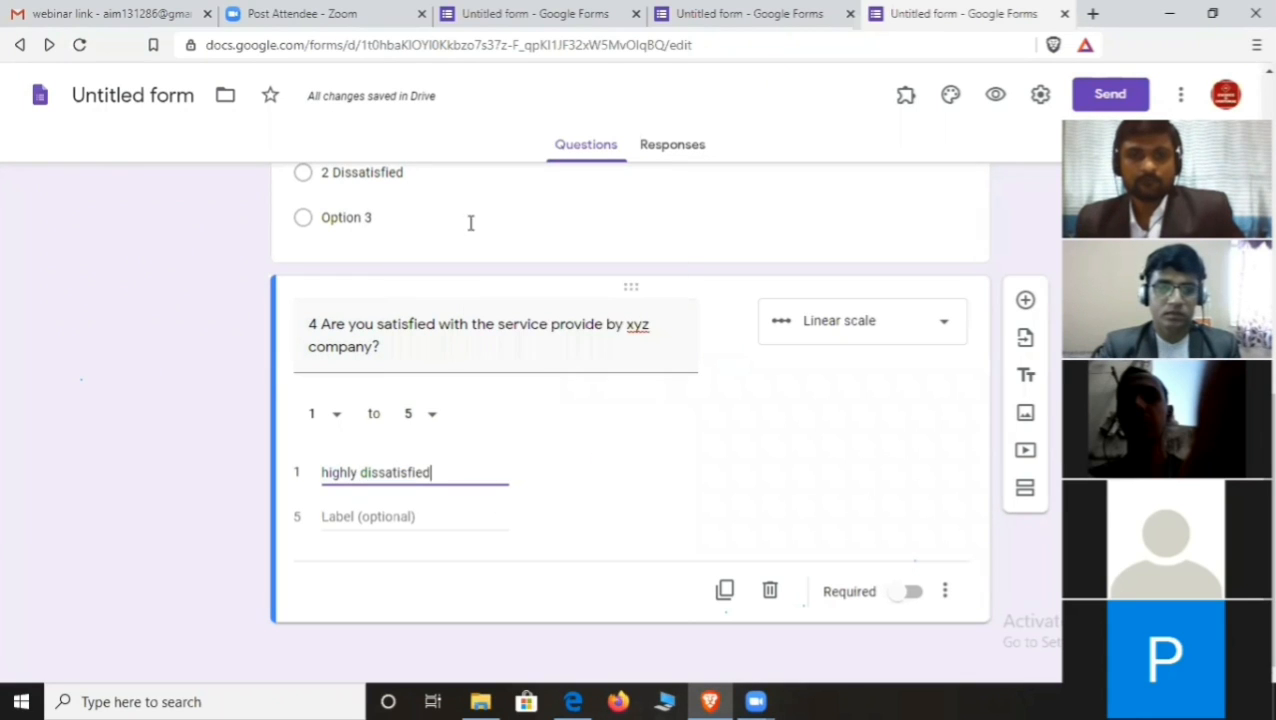
{"action": "left_click", "coordinate": [408, 516]}
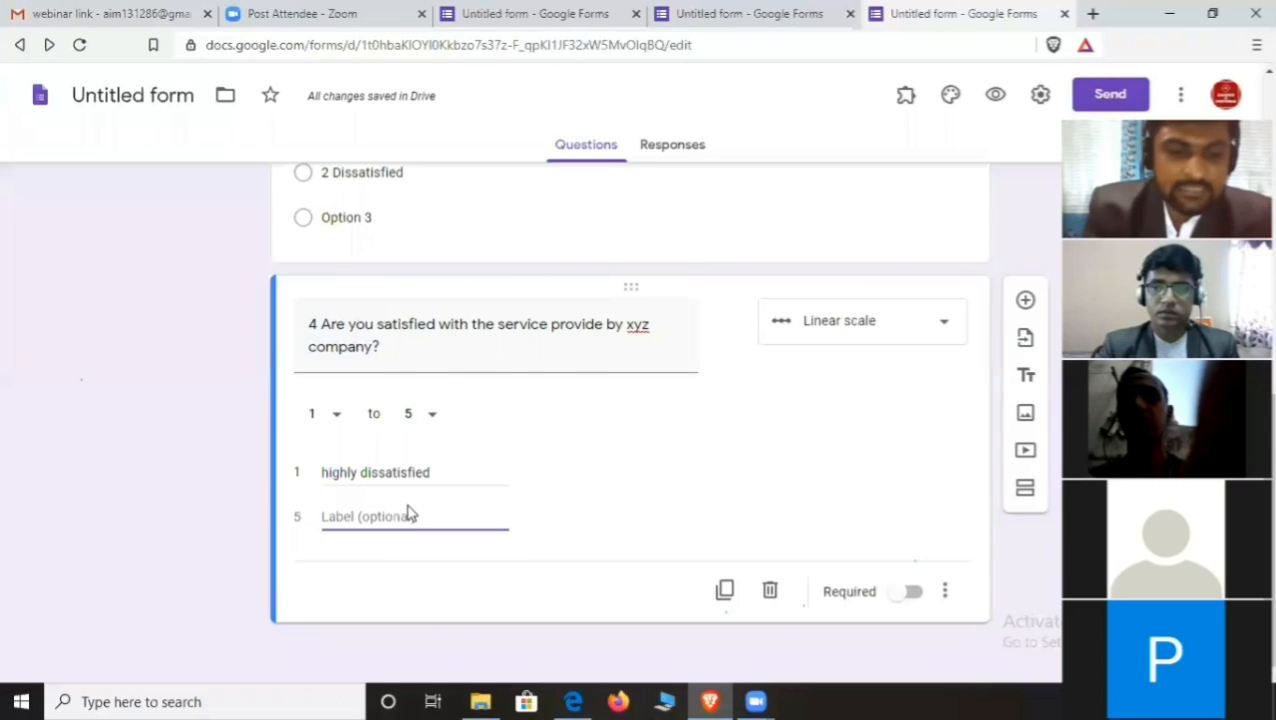
{"action": "type", "text": "Highl"}
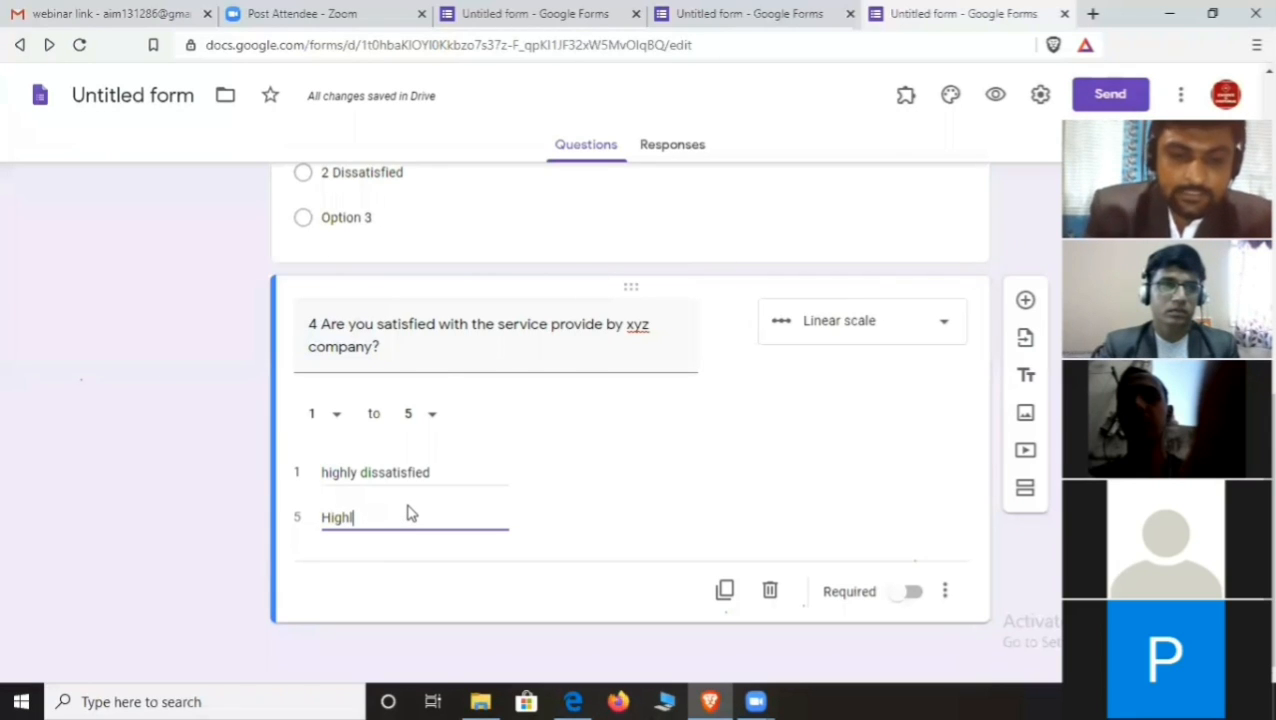
{"action": "type", "text": "y sa"}
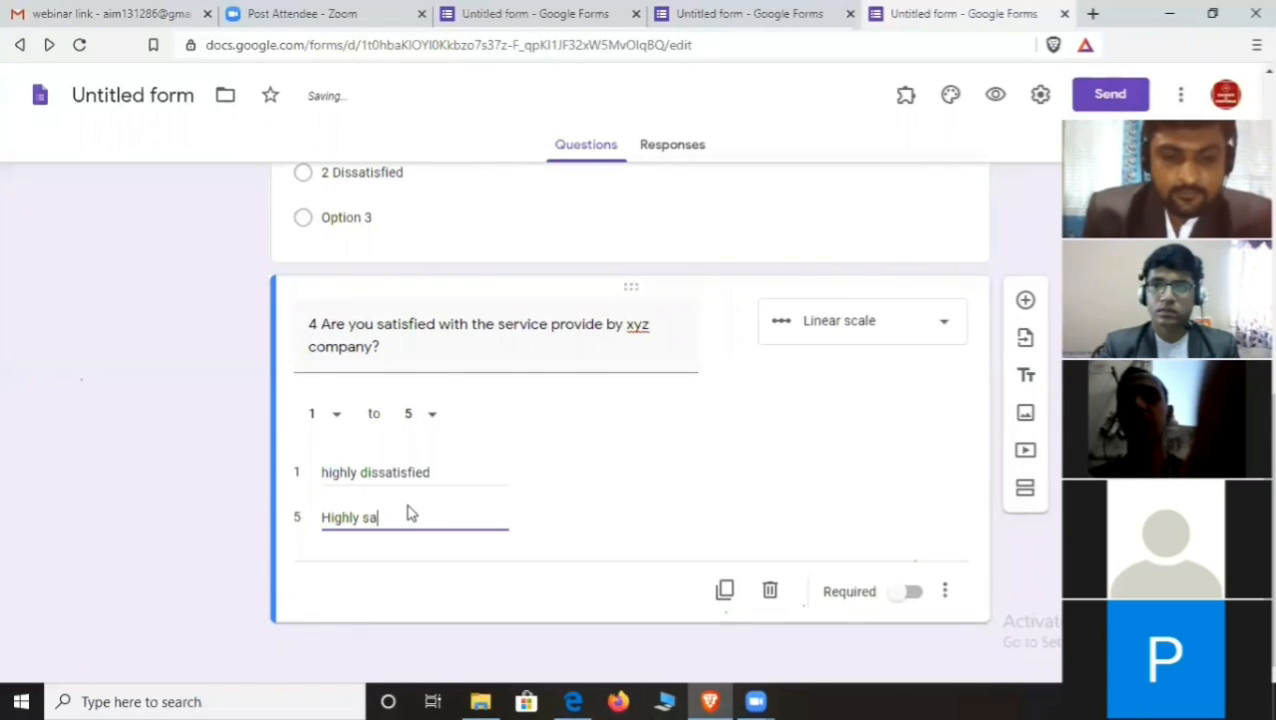
{"action": "type", "text": "tisfie"}
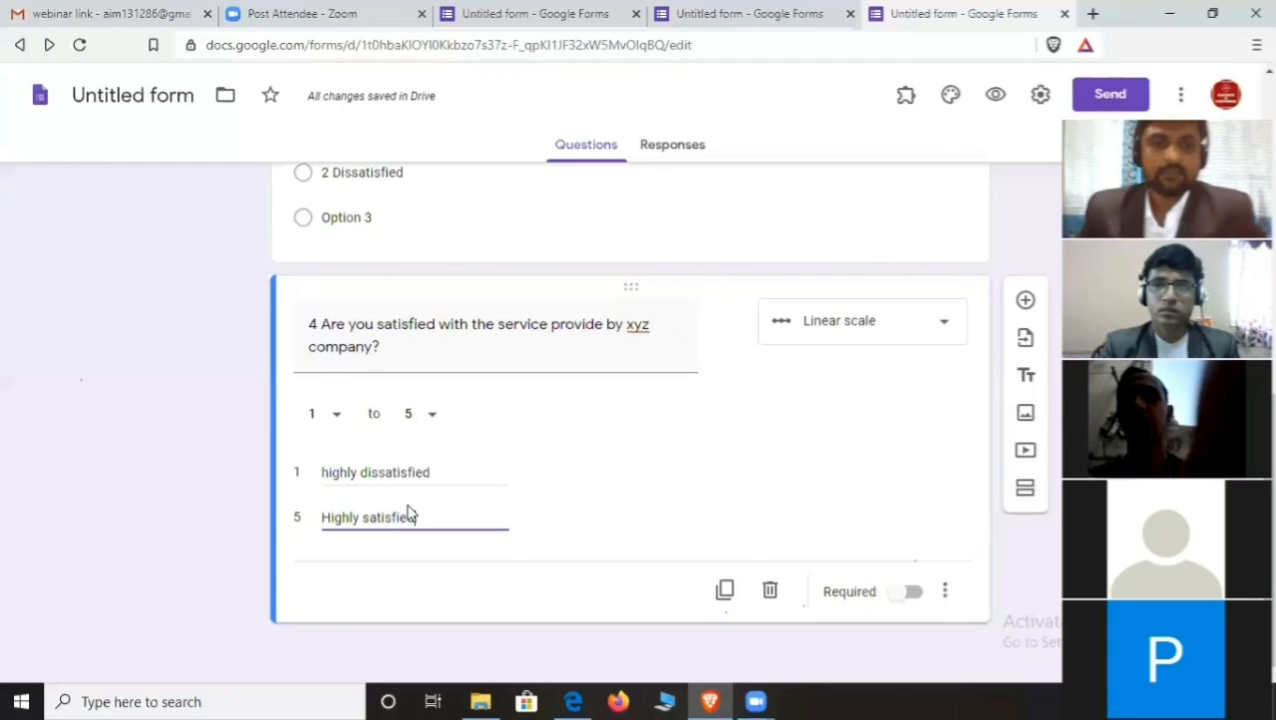
{"action": "type", "text": "d"}
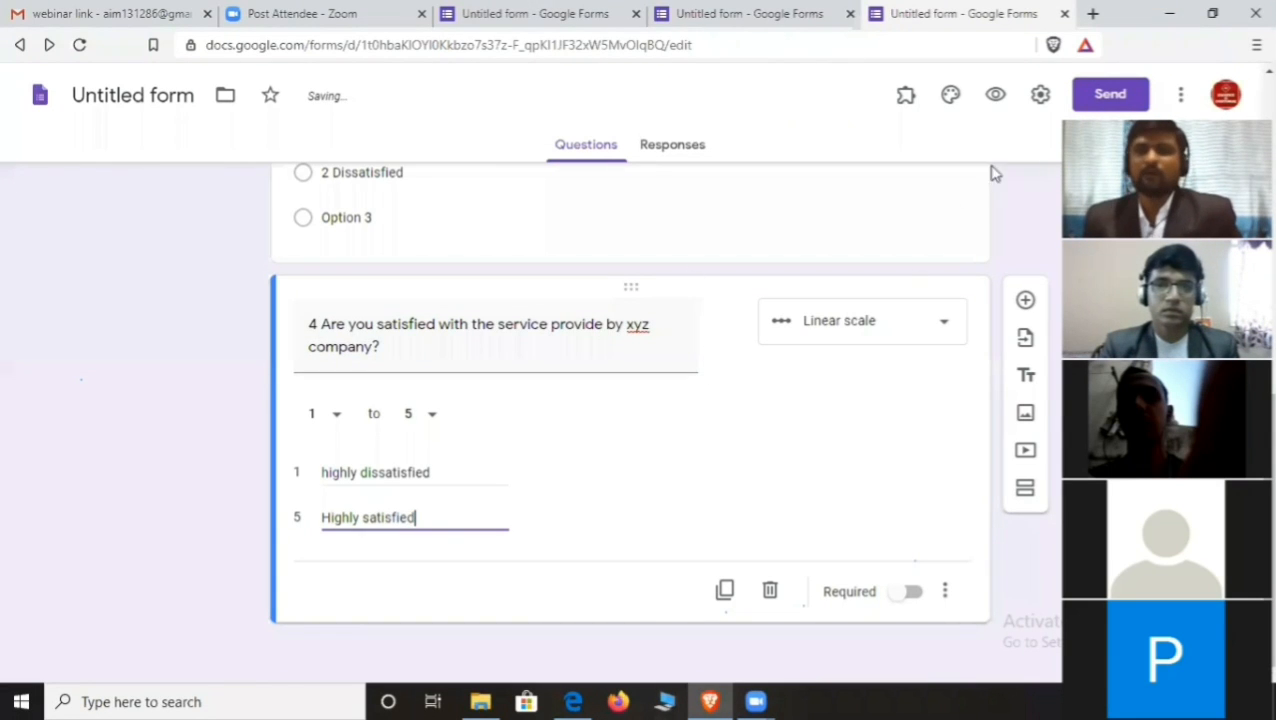
{"action": "left_click", "coordinate": [995, 94]}
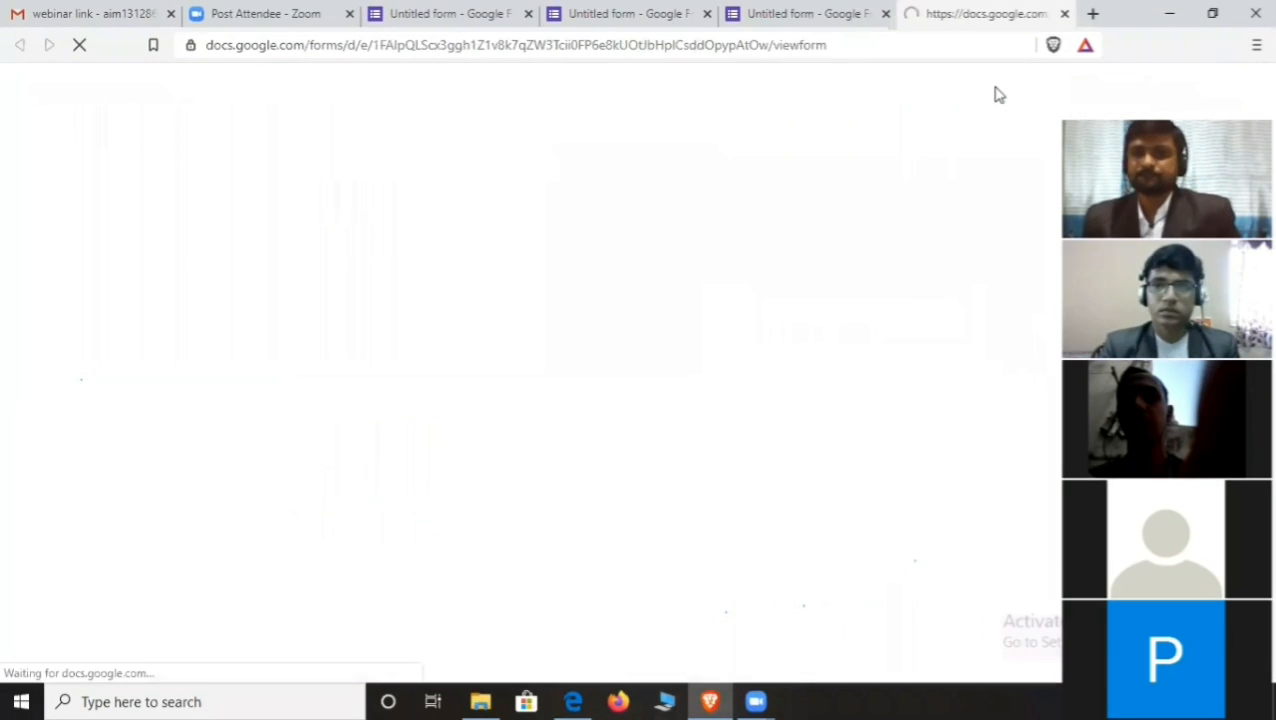
{"action": "scroll", "coordinate": [727, 282], "scroll_direction": "down", "scroll_amount": 4}
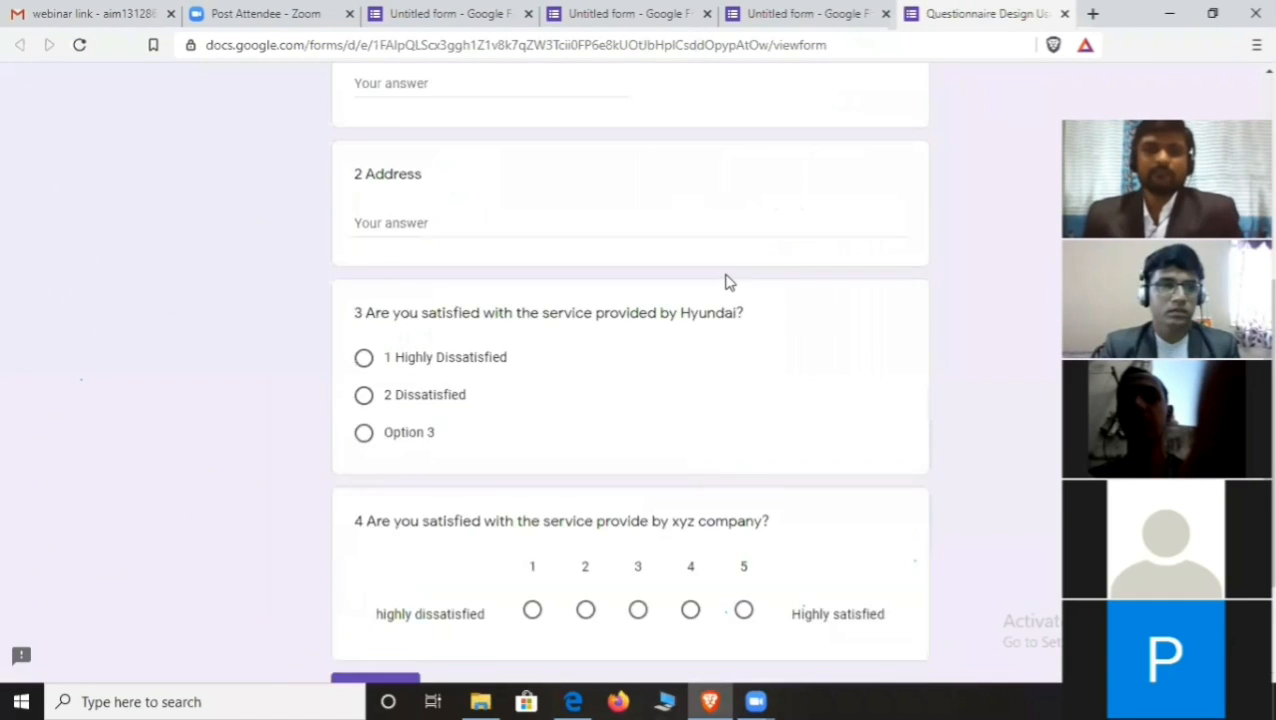
{"action": "scroll", "coordinate": [727, 282], "scroll_direction": "down", "scroll_amount": 2}
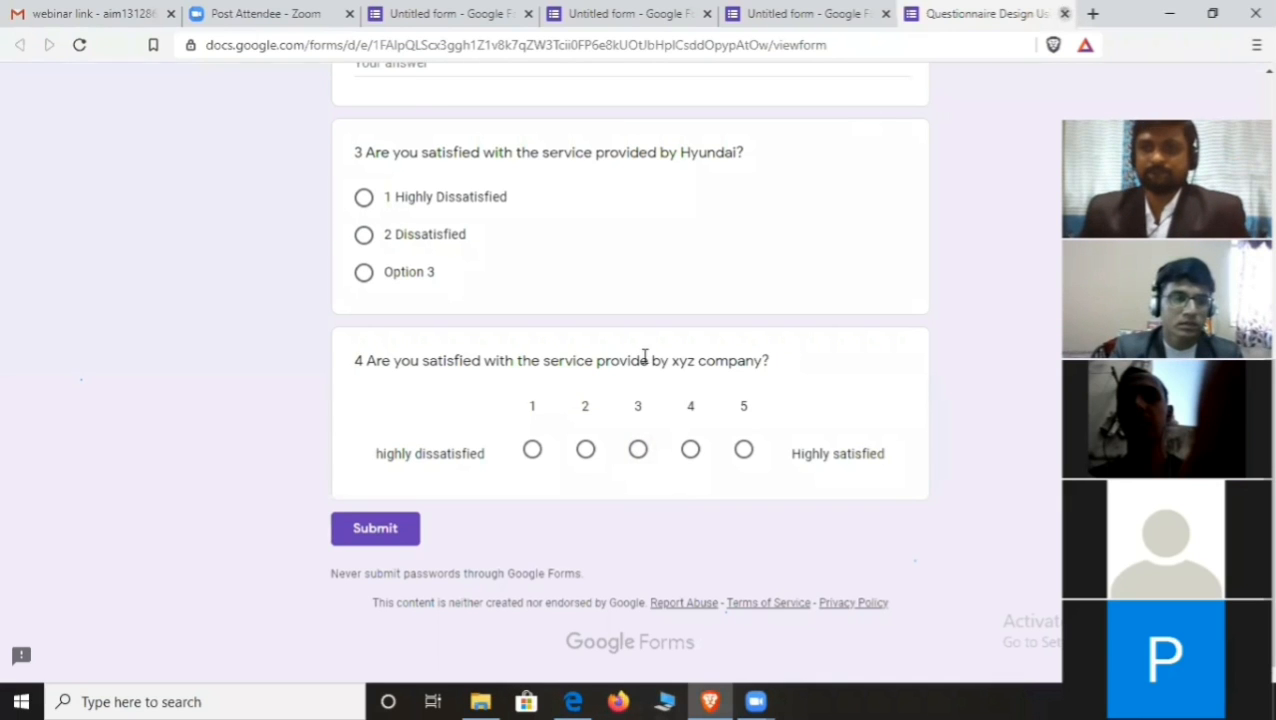
{"action": "key", "text": "ctrl+w"}
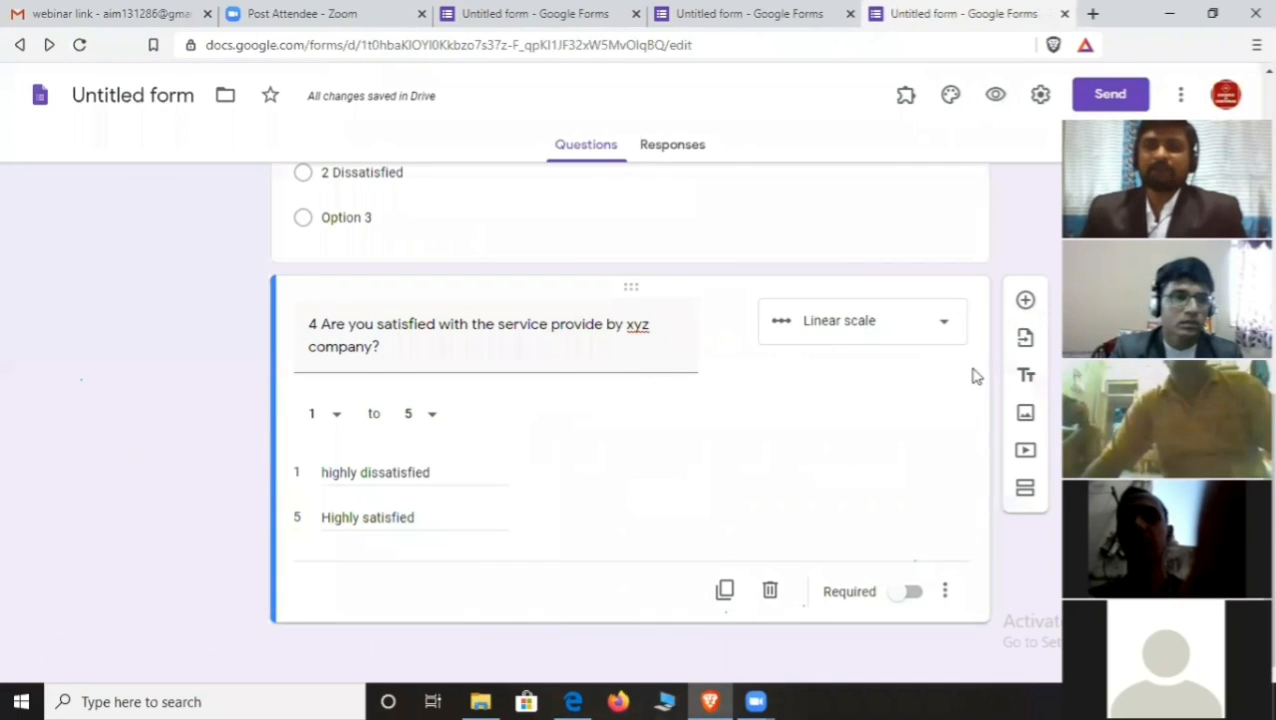
- Add question 5 below question 4 as a Multiple choice grid
{"action": "left_click", "coordinate": [1027, 301]}
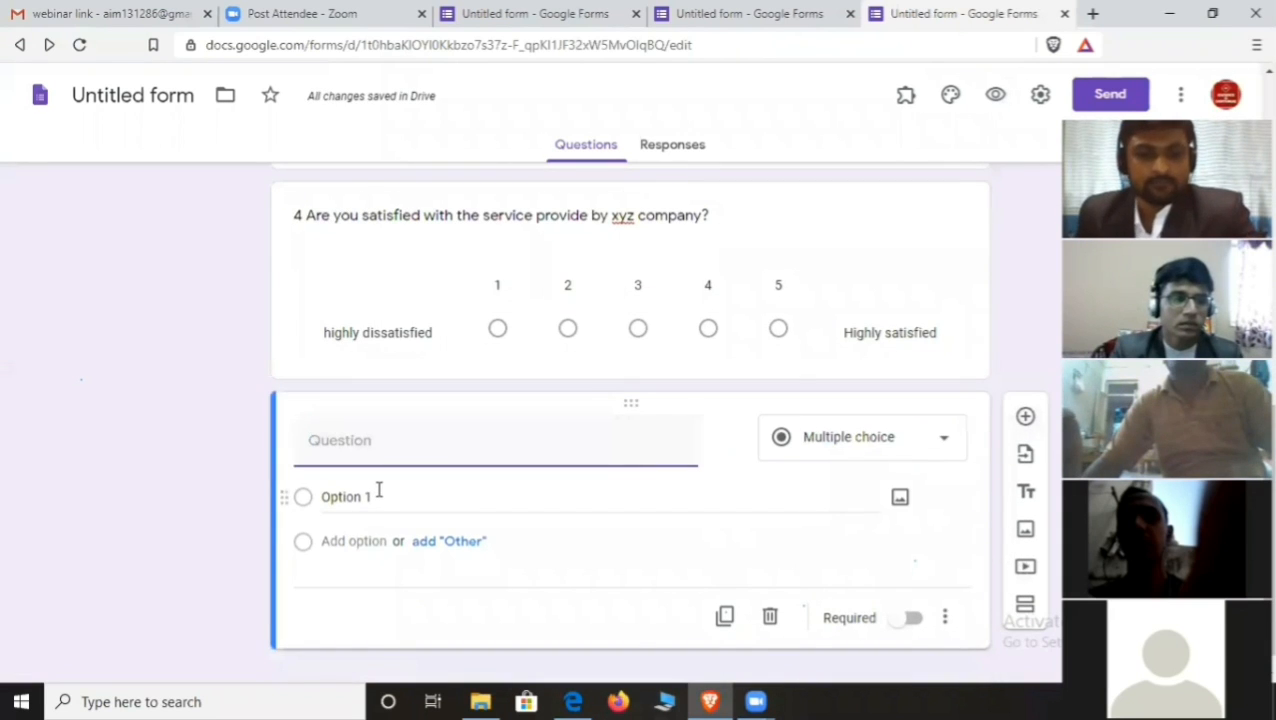
{"action": "type", "text": "5"}
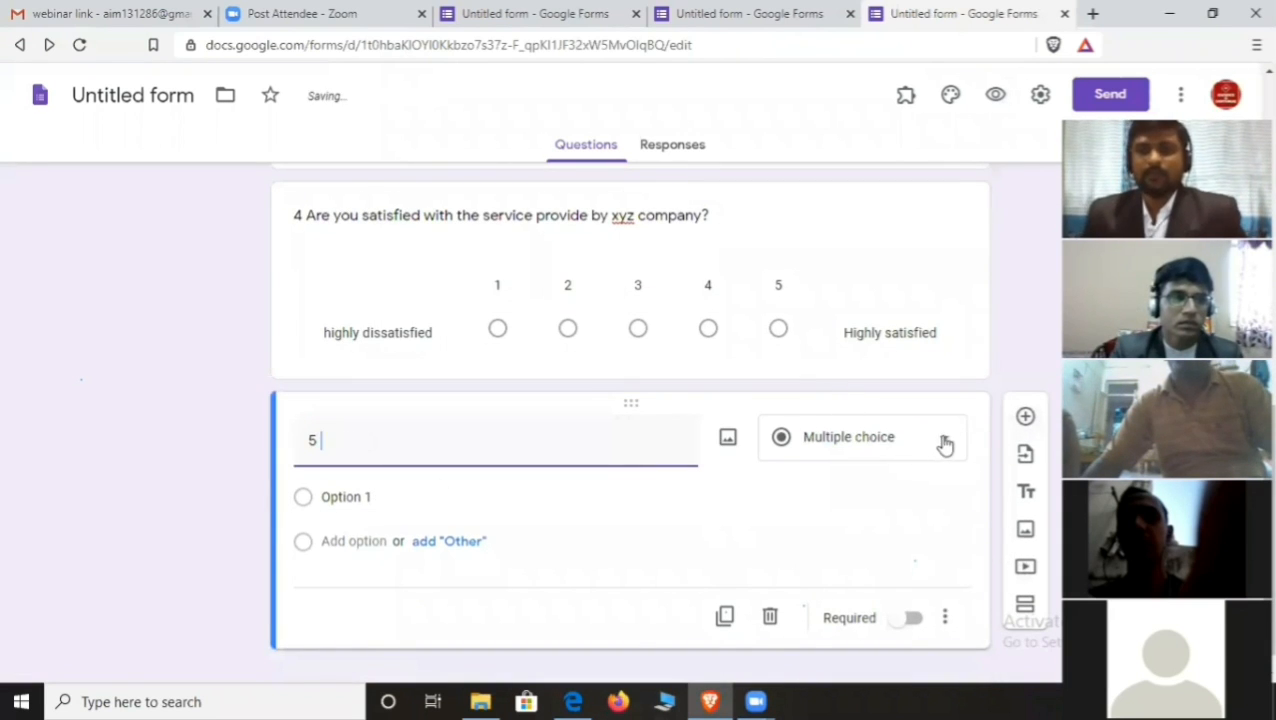
{"action": "left_click", "coordinate": [945, 445]}
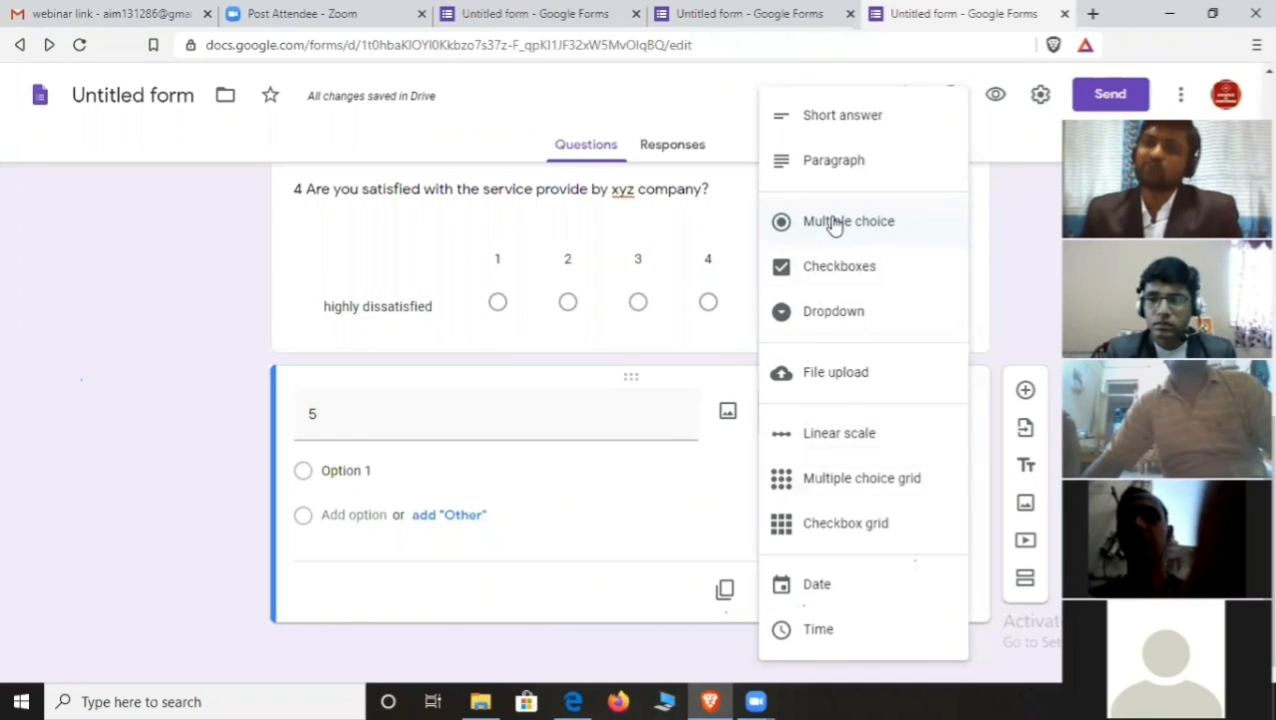
{"action": "left_click", "coordinate": [873, 484]}
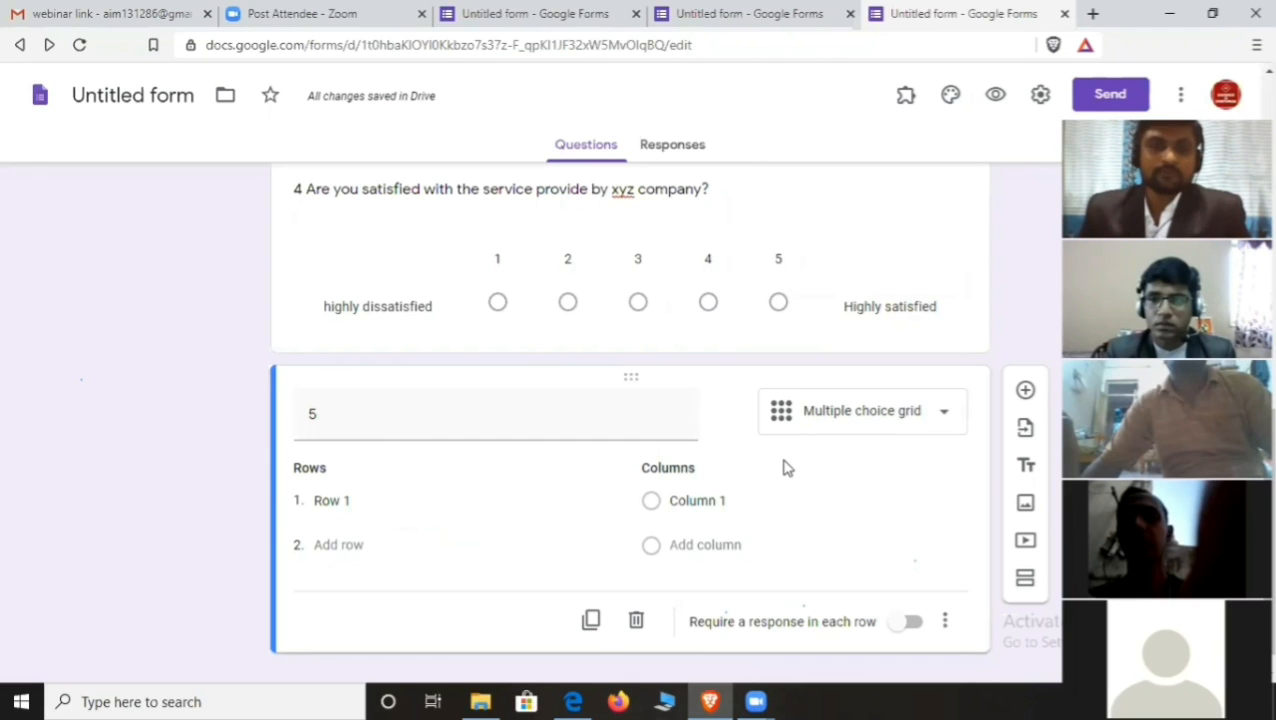
{"action": "left_click", "coordinate": [351, 500]}
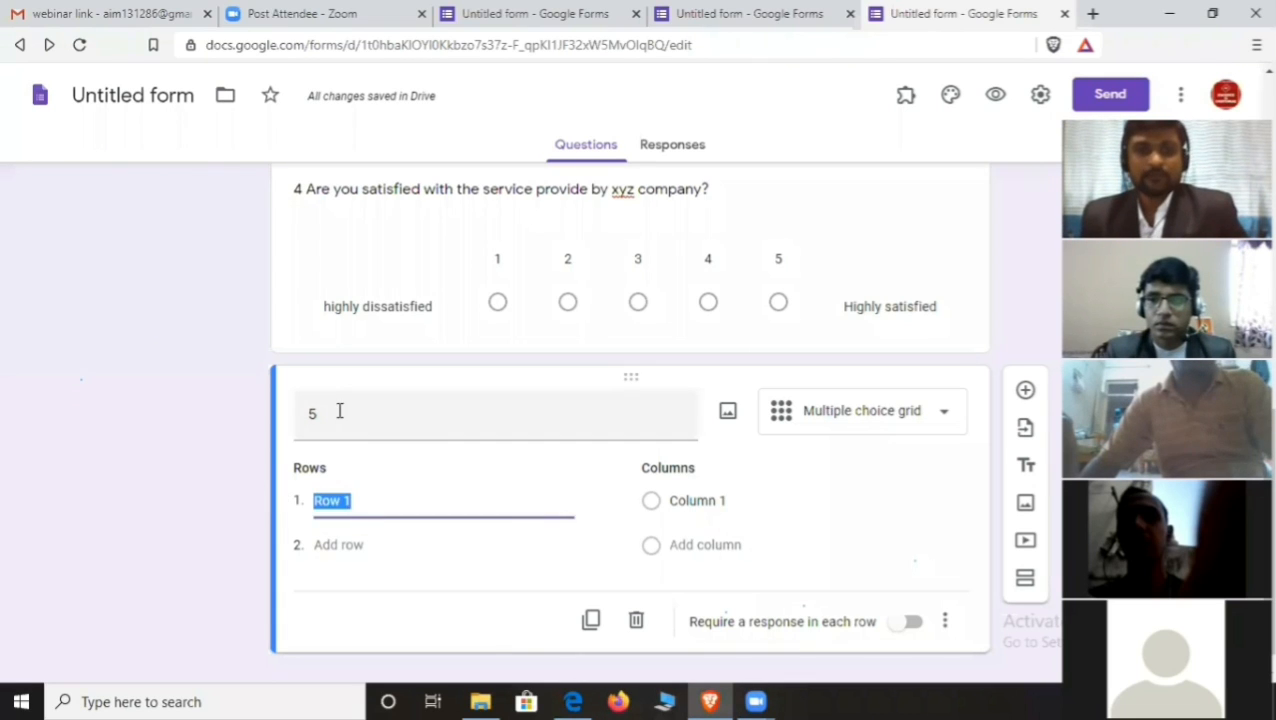
- Title question 5 'Rate the following facilities on the basis of your experience.'
{"action": "left_click", "coordinate": [345, 414]}
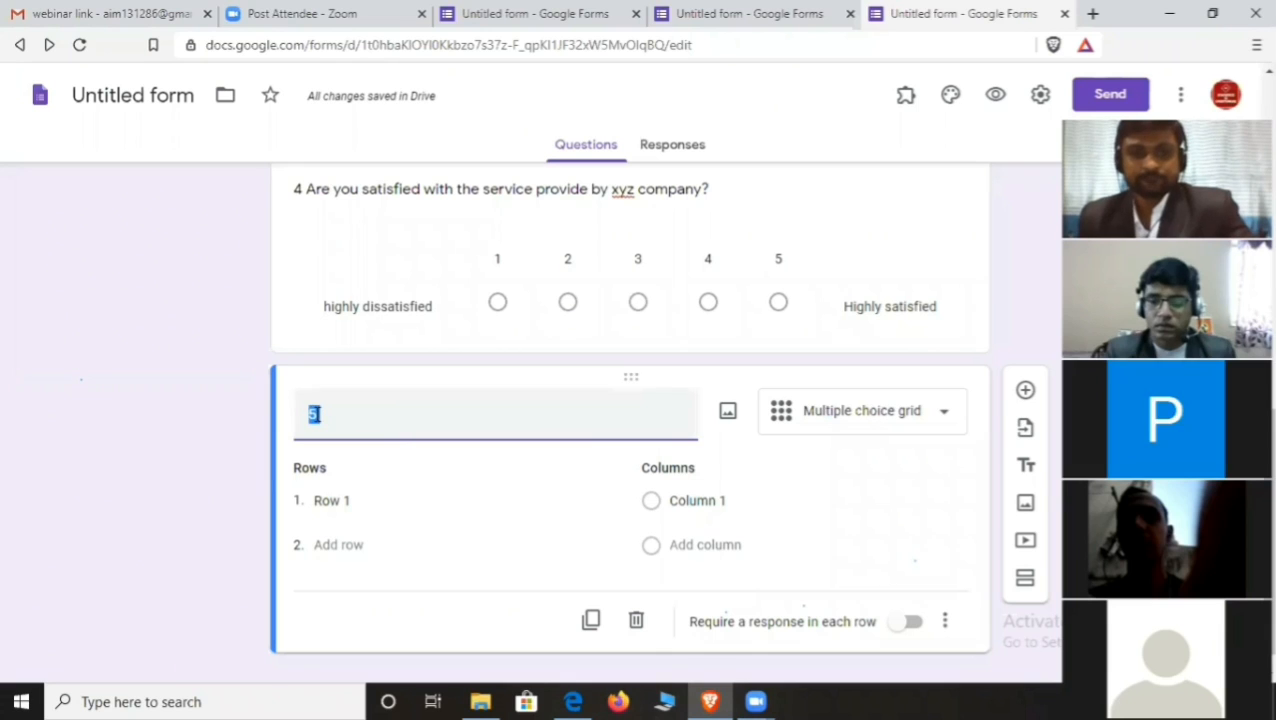
{"action": "left_click", "coordinate": [316, 414]}
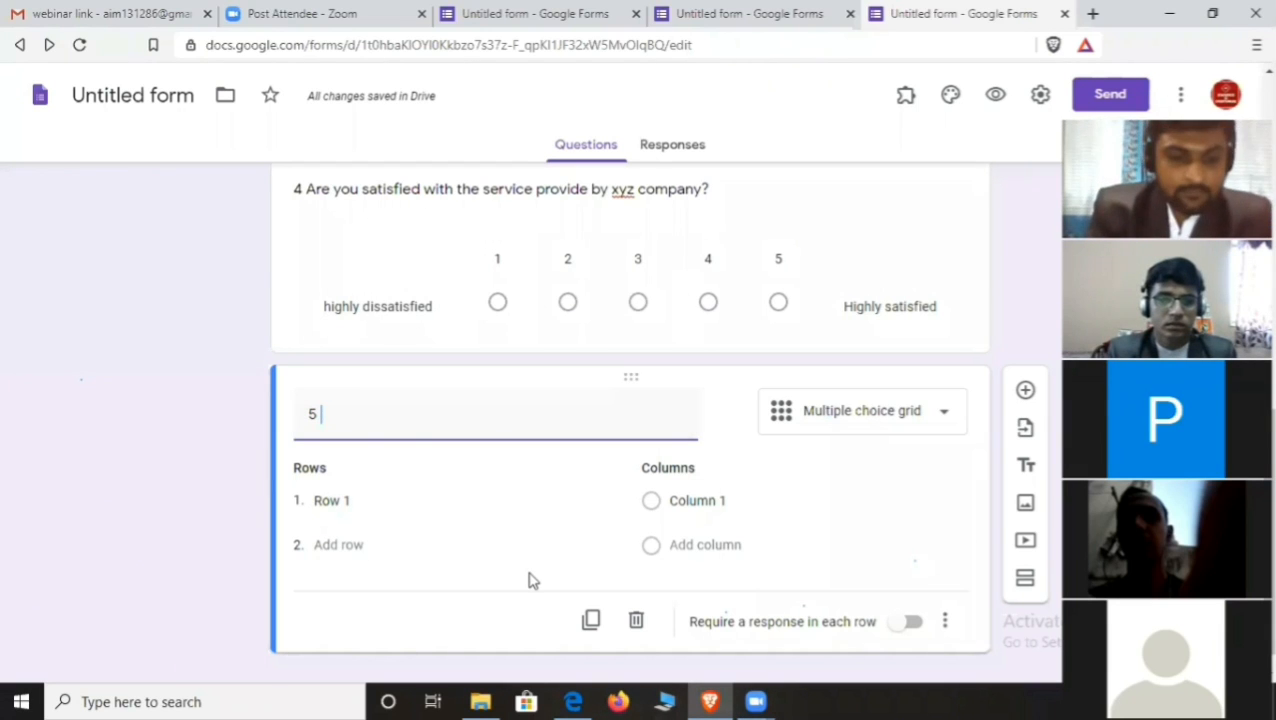
{"action": "type", "text": "Rate the "}
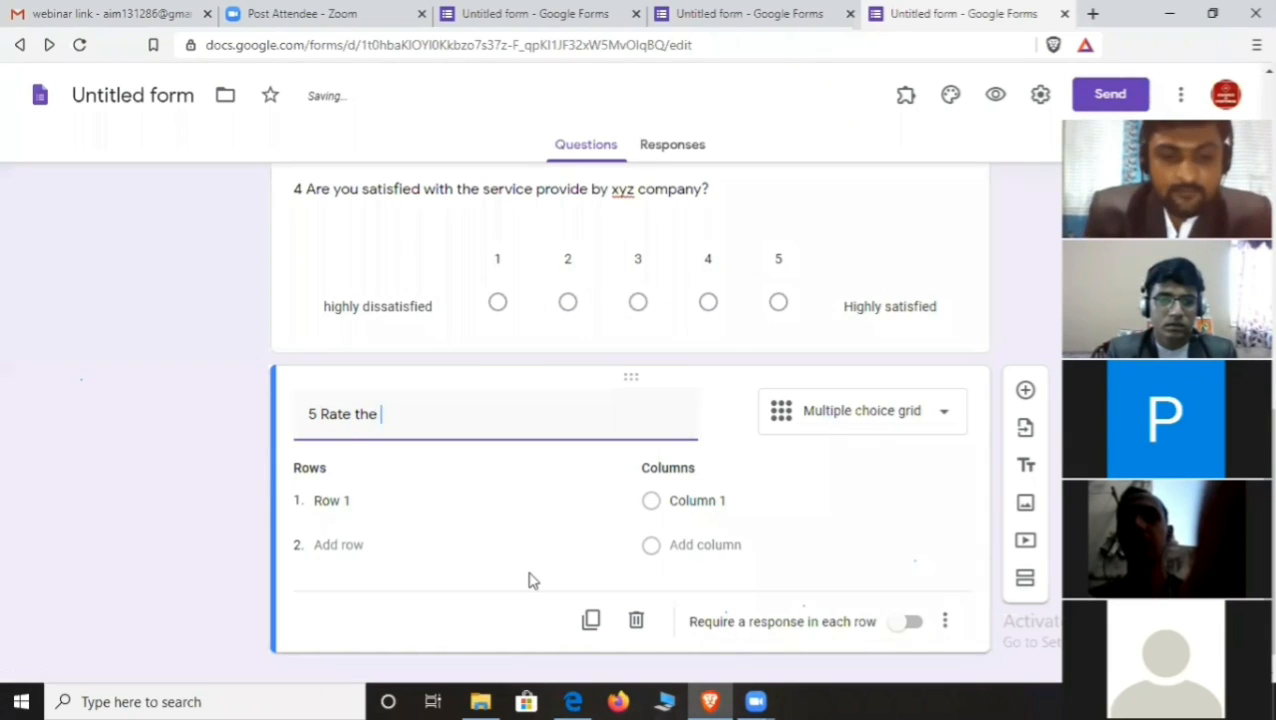
{"action": "type", "text": "following"}
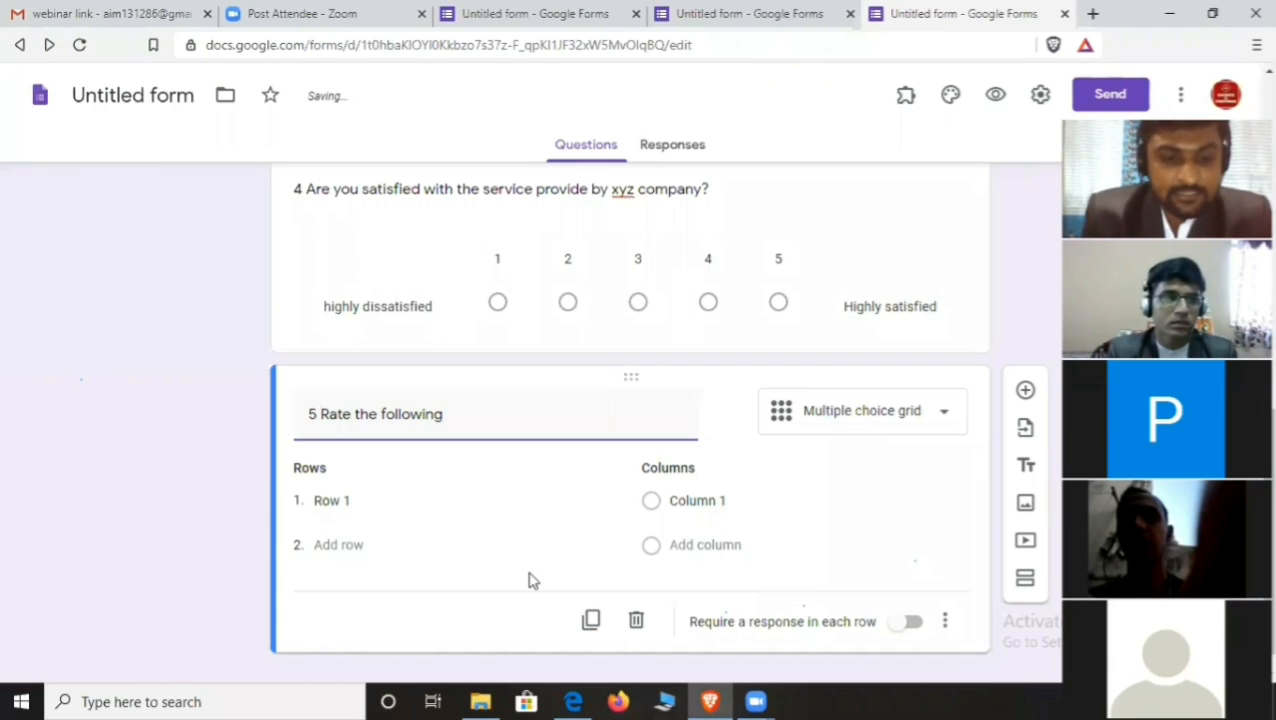
{"action": "type", "text": " facili"}
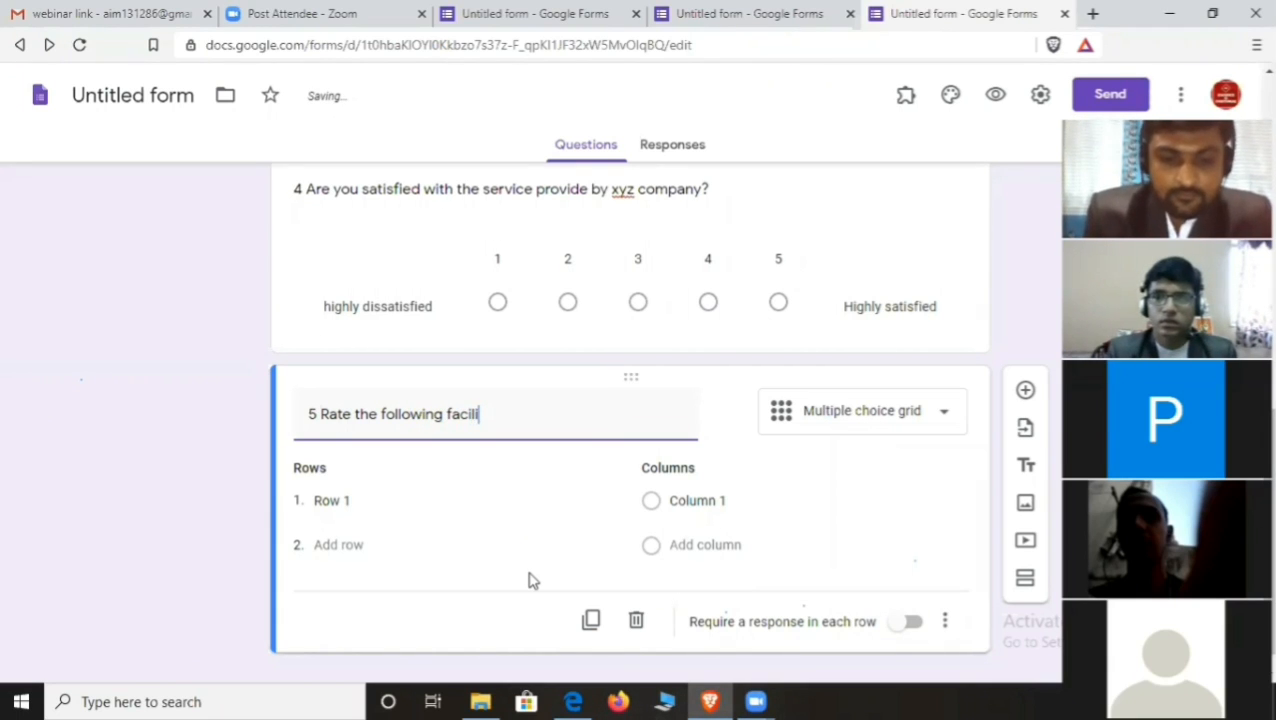
{"action": "type", "text": "ties "}
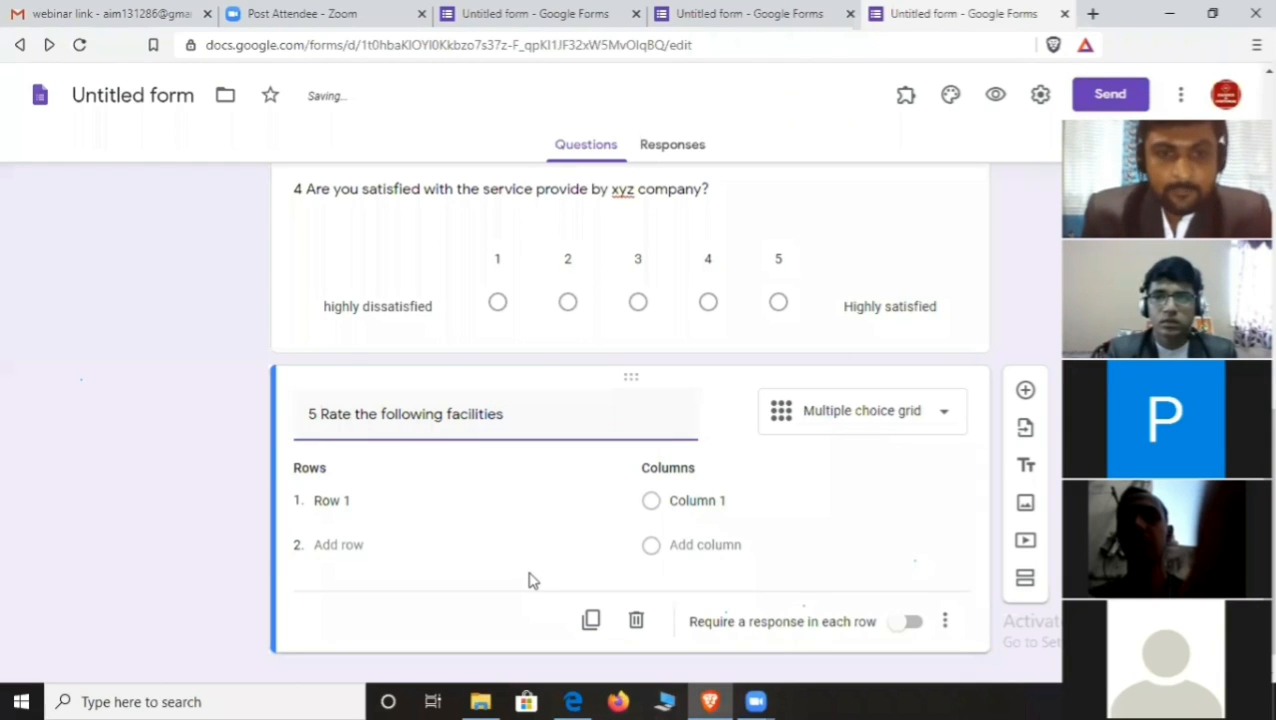
{"action": "type", "text": "on the "}
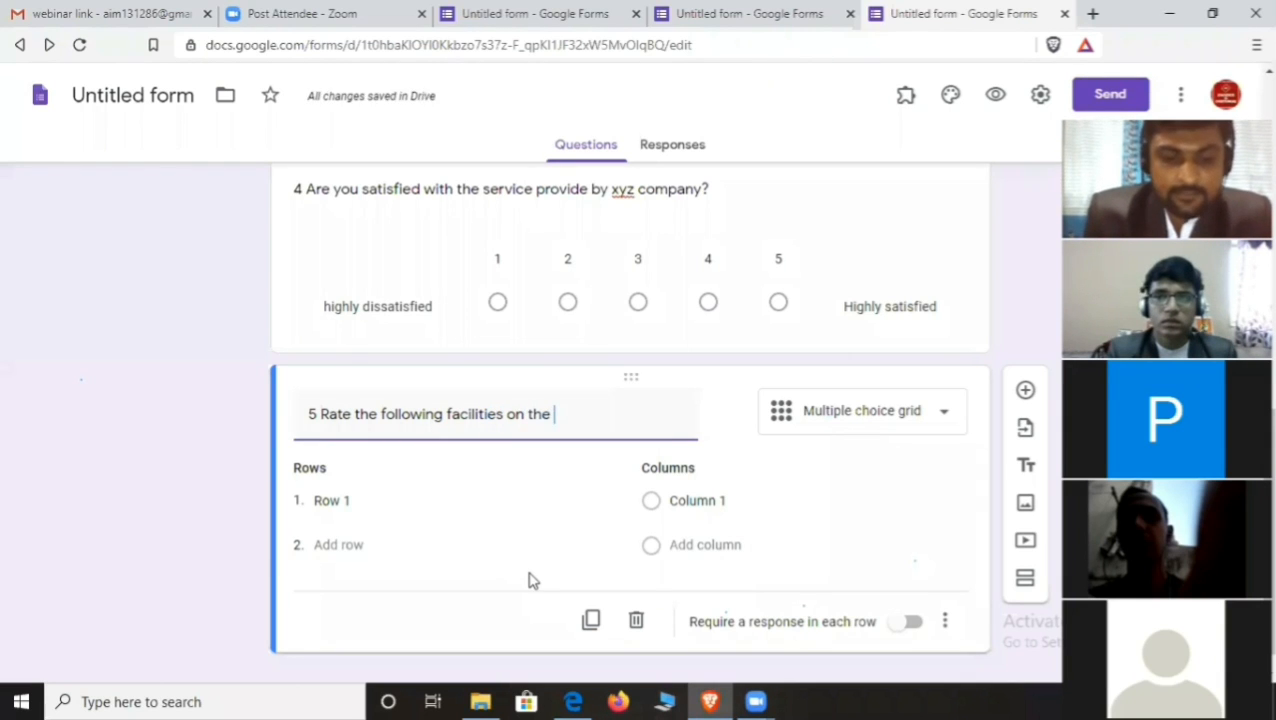
{"action": "type", "text": "basis "}
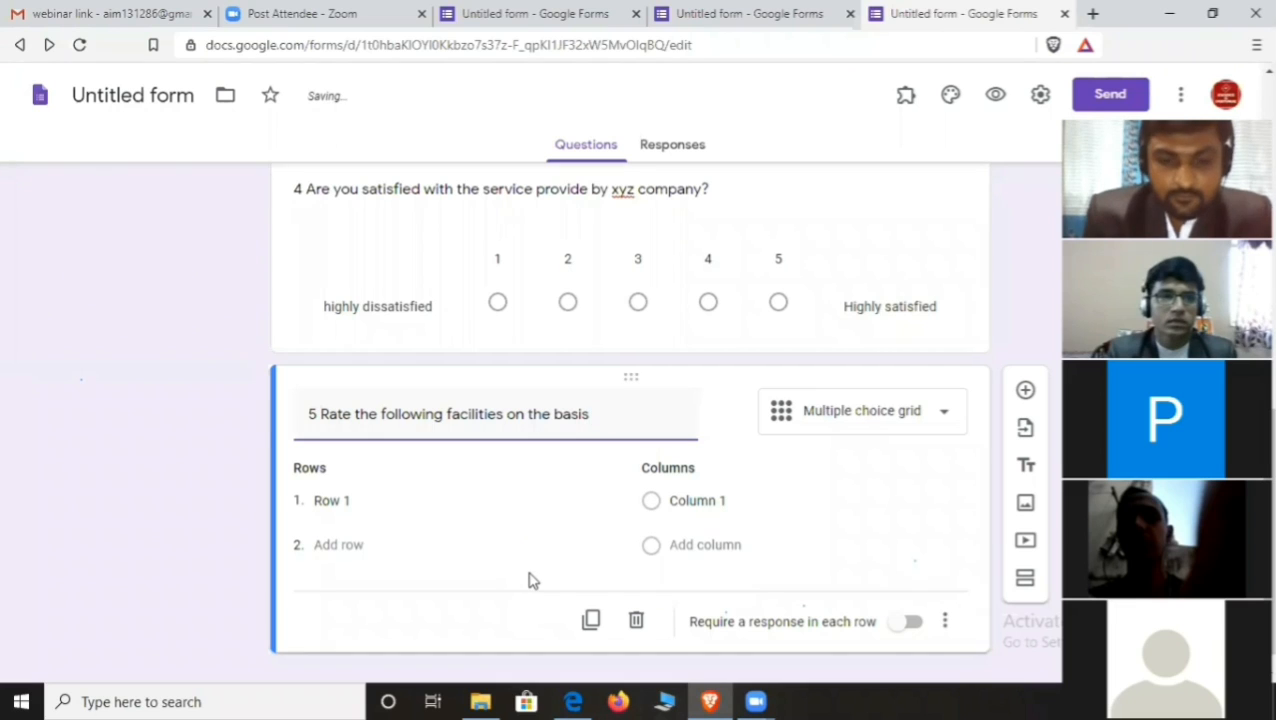
{"action": "type", "text": "of y"}
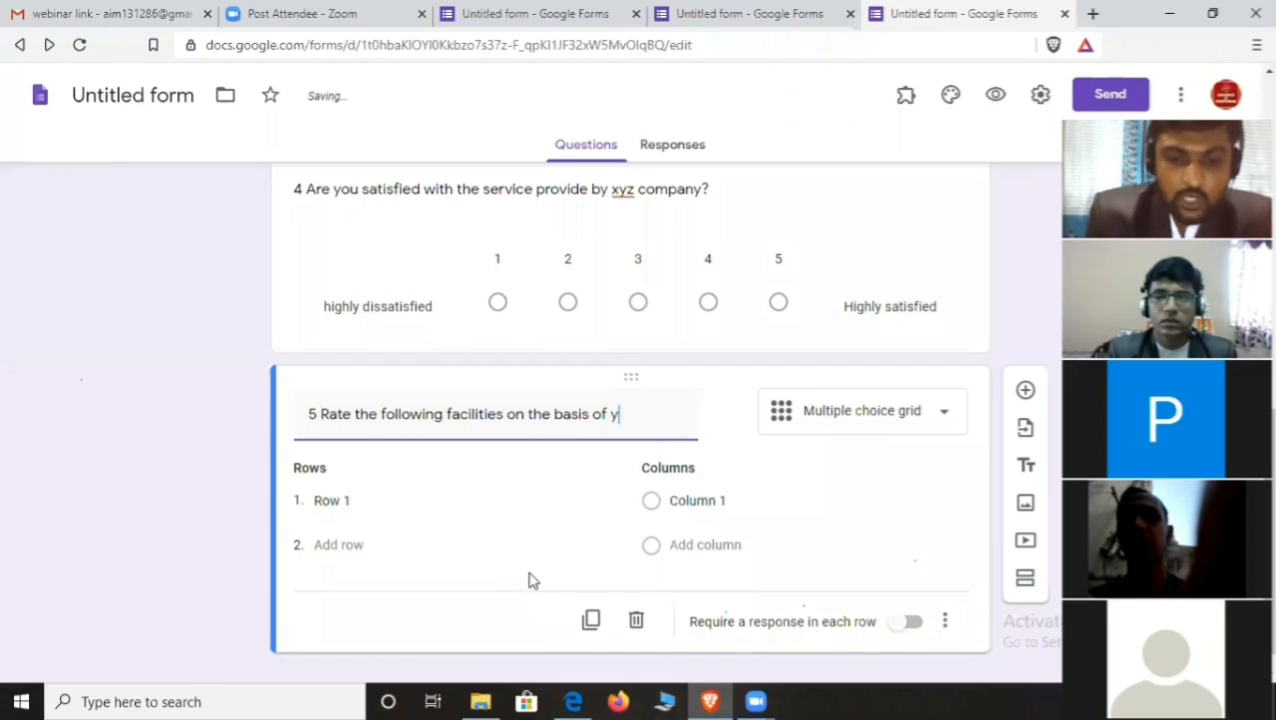
{"action": "type", "text": "our ex"}
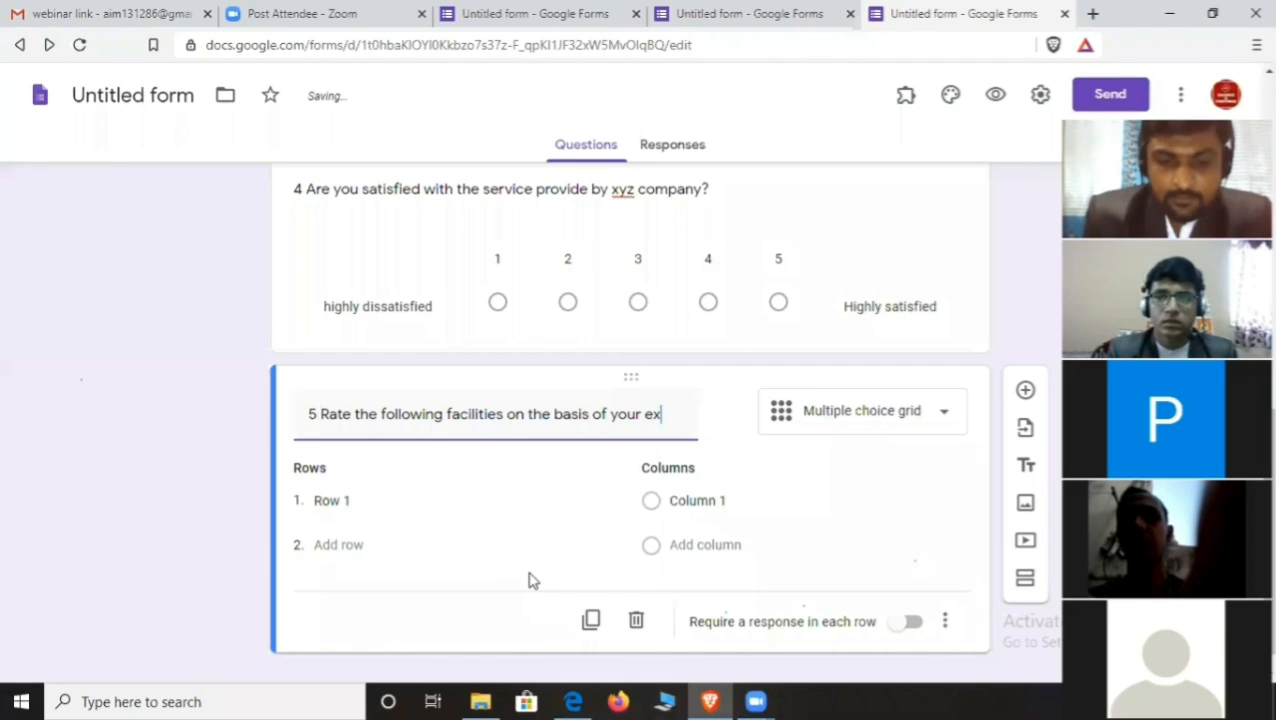
{"action": "type", "text": "per"}
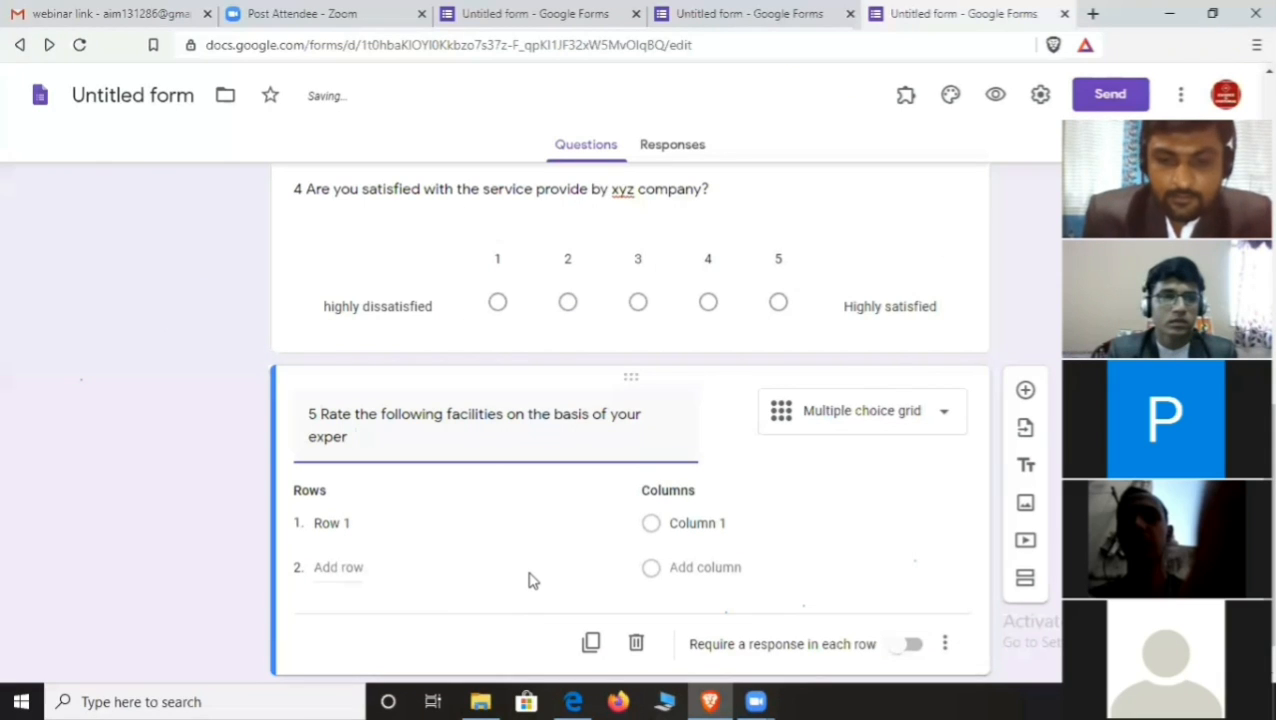
{"action": "type", "text": "eence."}
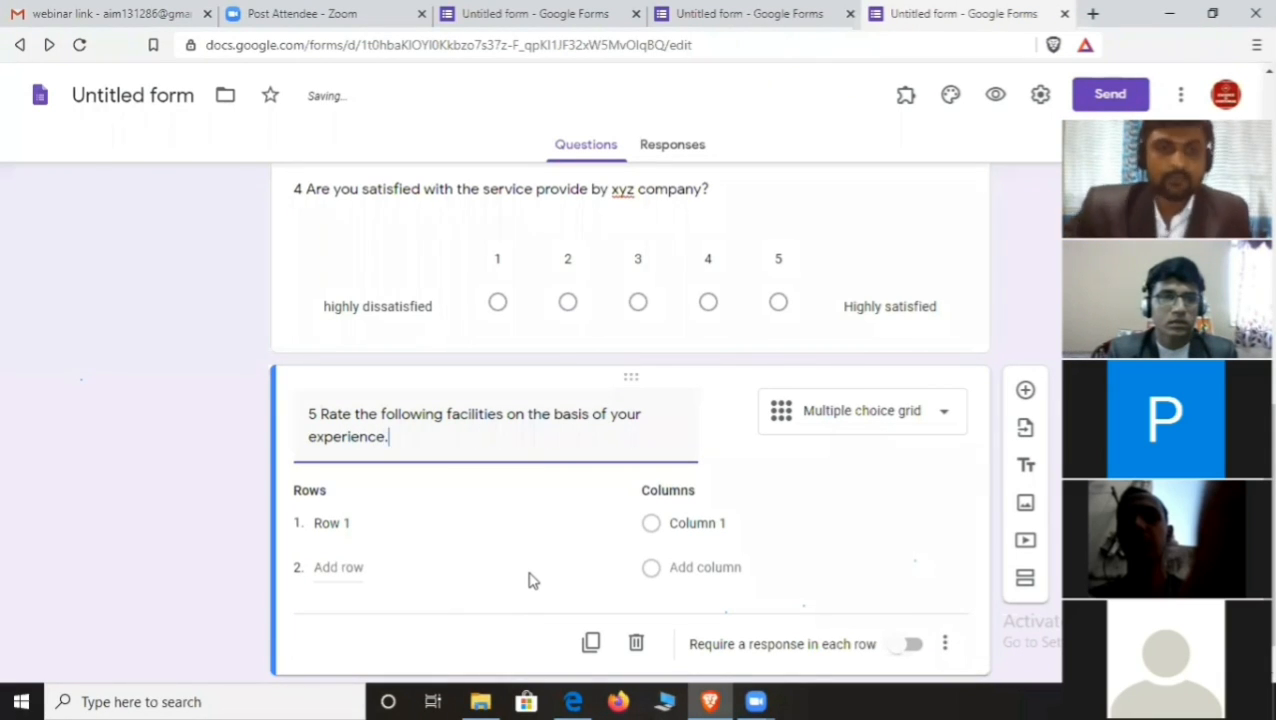
- Name the grid rows Service, Quality and Behviour of the employee
{"action": "scroll", "coordinate": [524, 575], "scroll_direction": "down", "scroll_amount": 1}
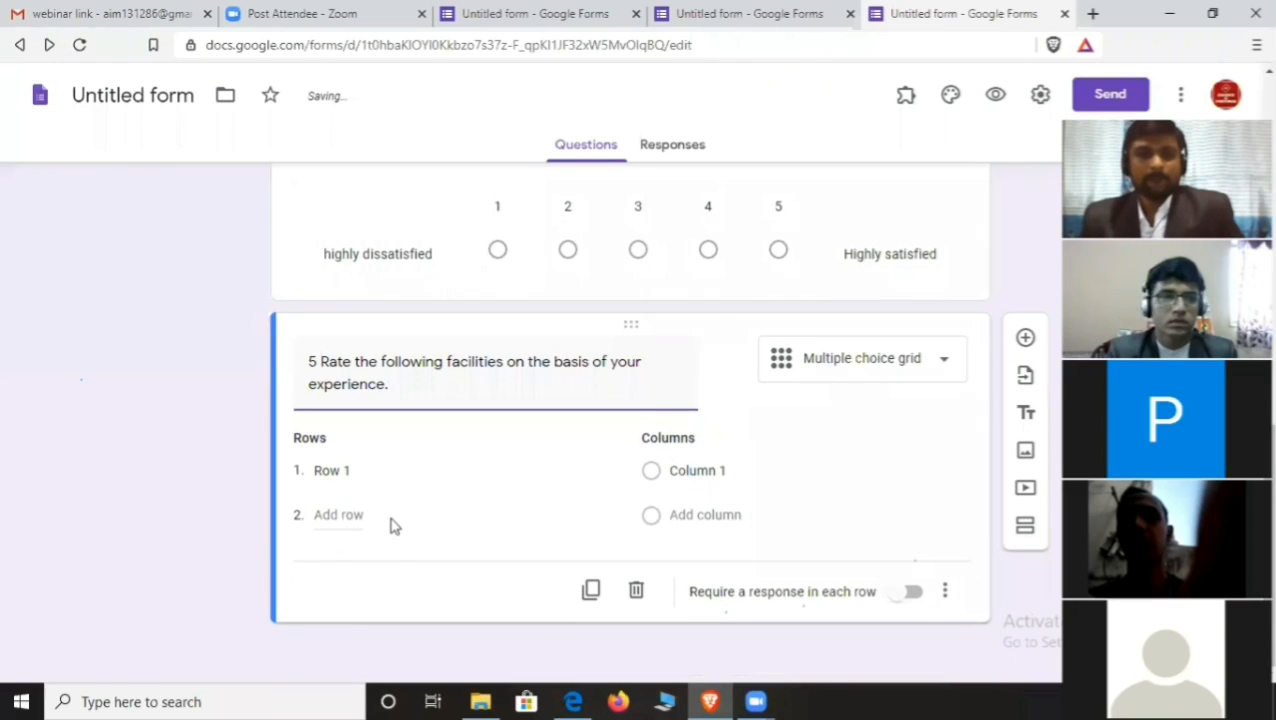
{"action": "left_click", "coordinate": [351, 467]}
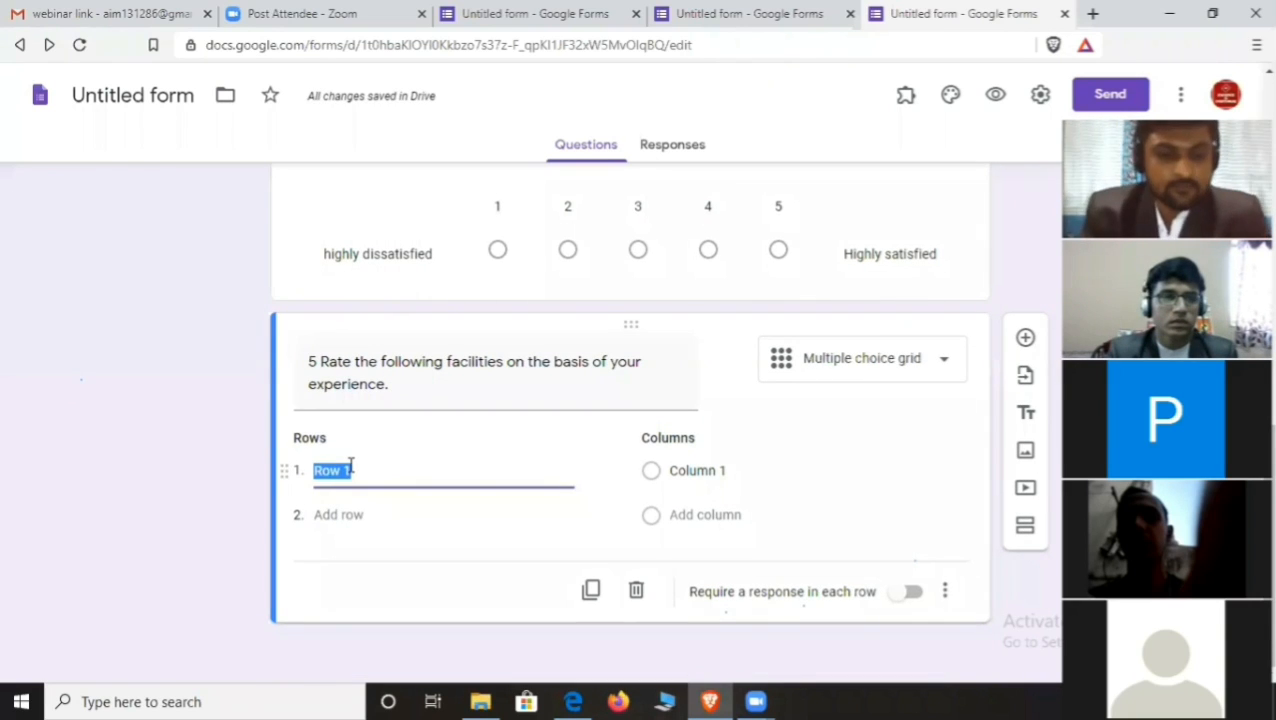
{"action": "type", "text": "Servi"}
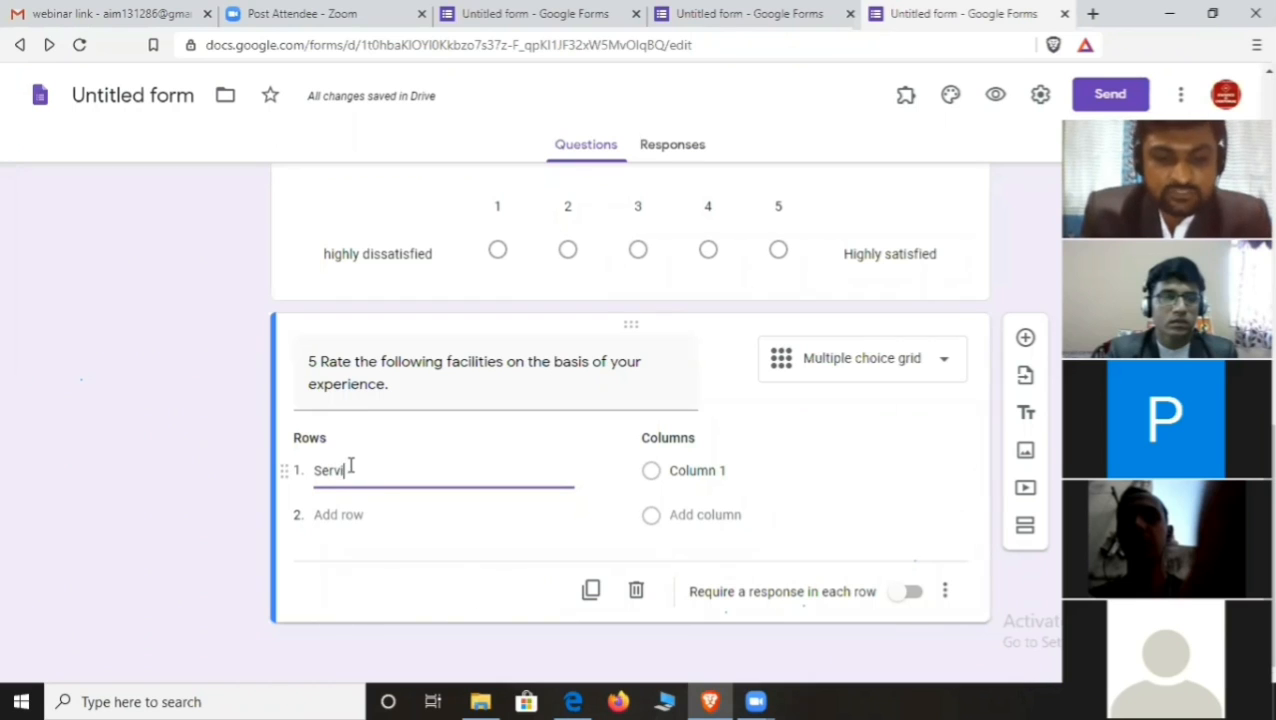
{"action": "type", "text": "ce"}
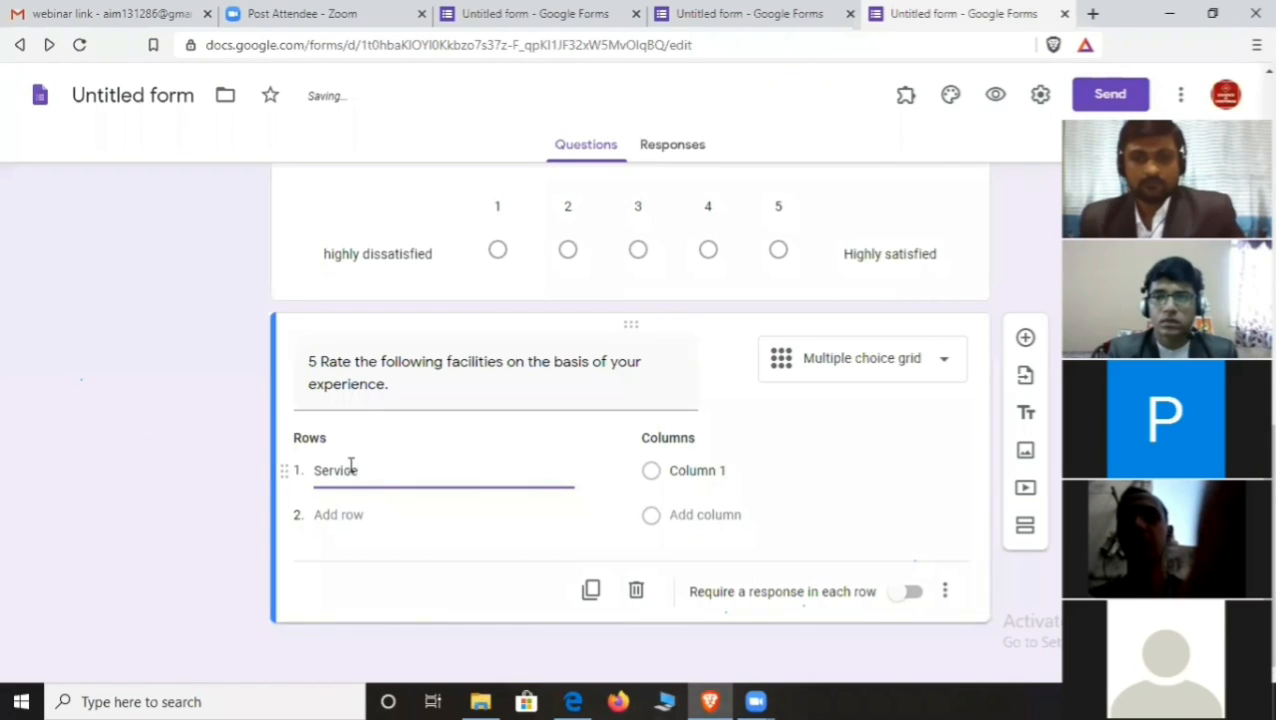
{"action": "double_click", "coordinate": [360, 474]}
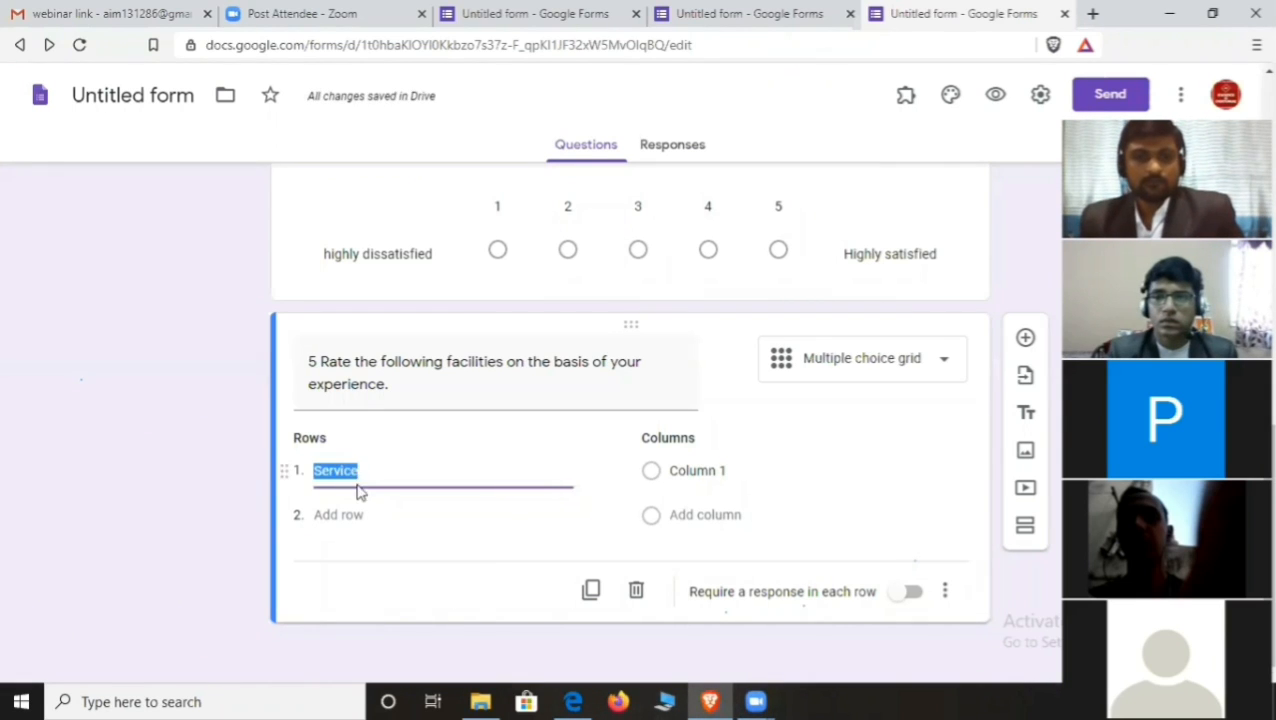
{"action": "left_click", "coordinate": [364, 514]}
{"action": "left_click", "coordinate": [342, 515]}
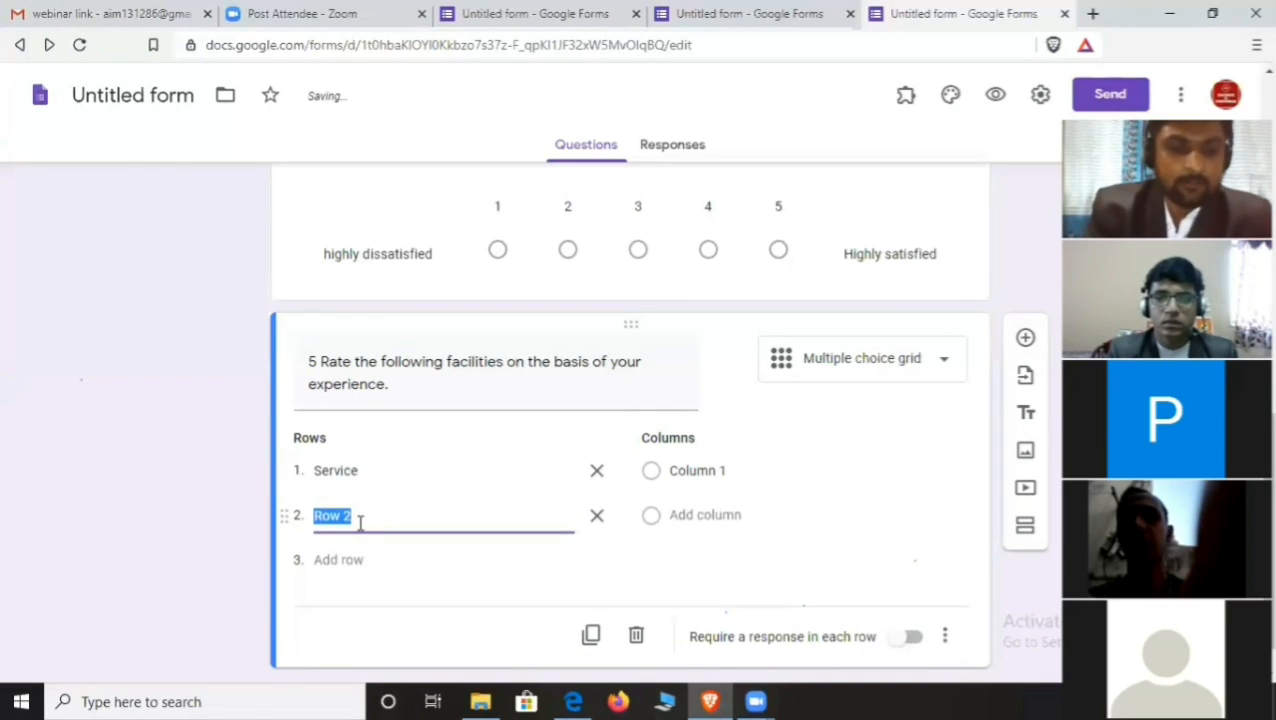
{"action": "type", "text": "Qualit"}
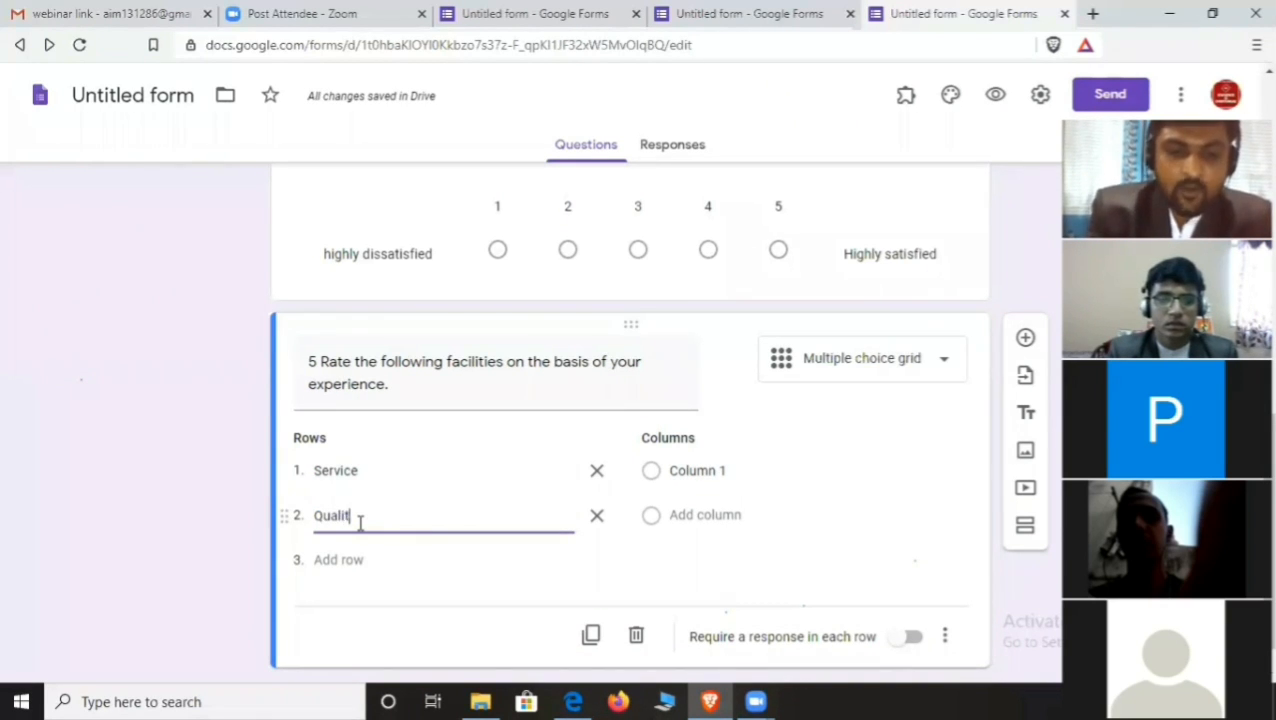
{"action": "type", "text": "y"}
{"action": "left_click", "coordinate": [356, 559]}
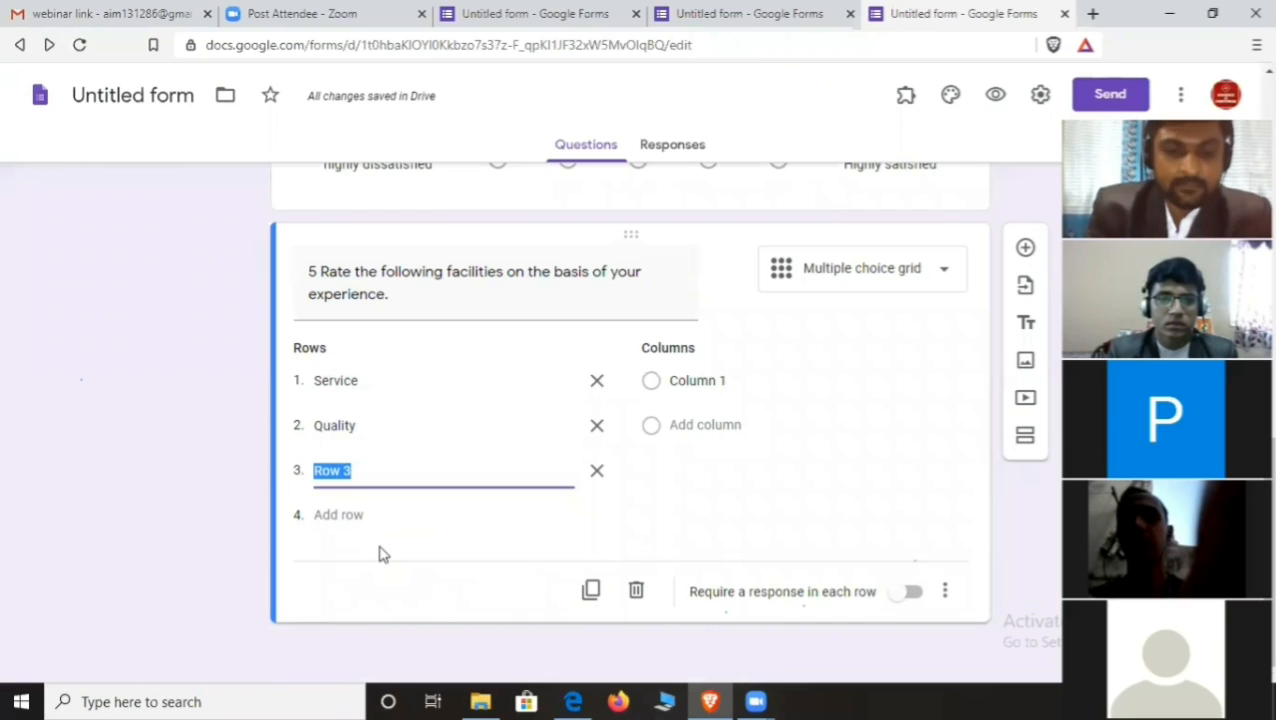
{"action": "type", "text": "B"}
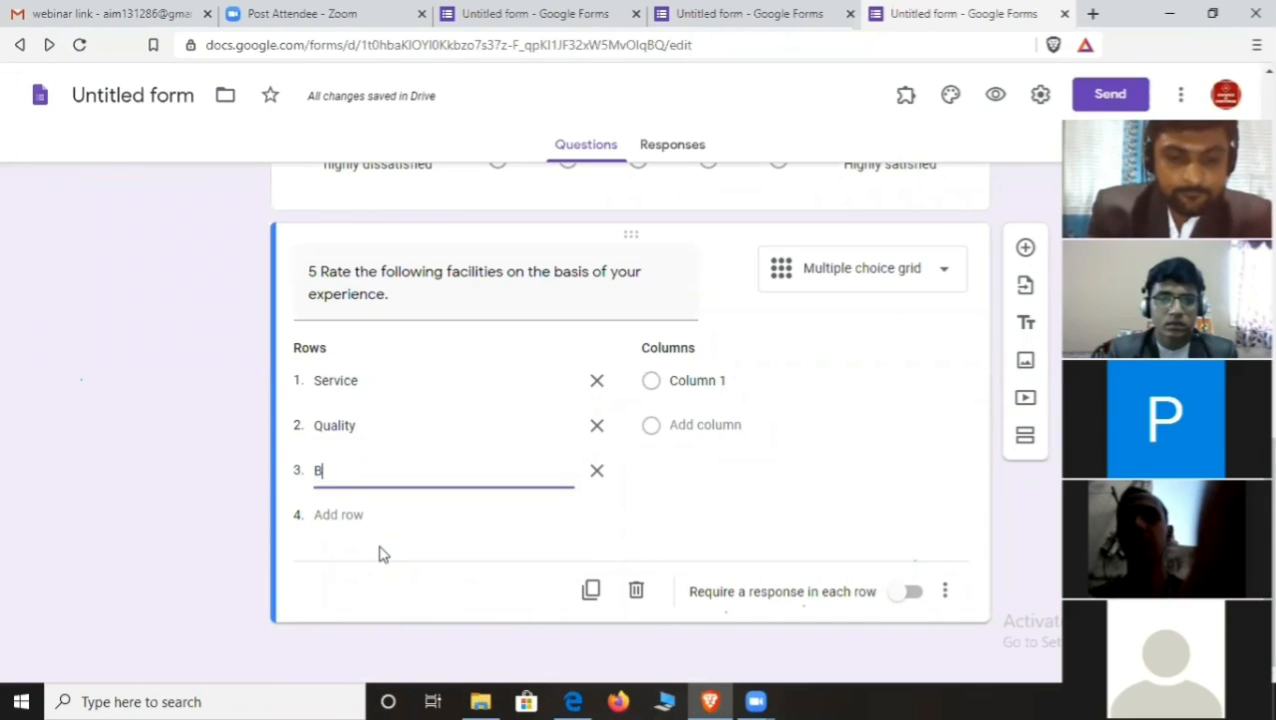
{"action": "type", "text": "ehvi"}
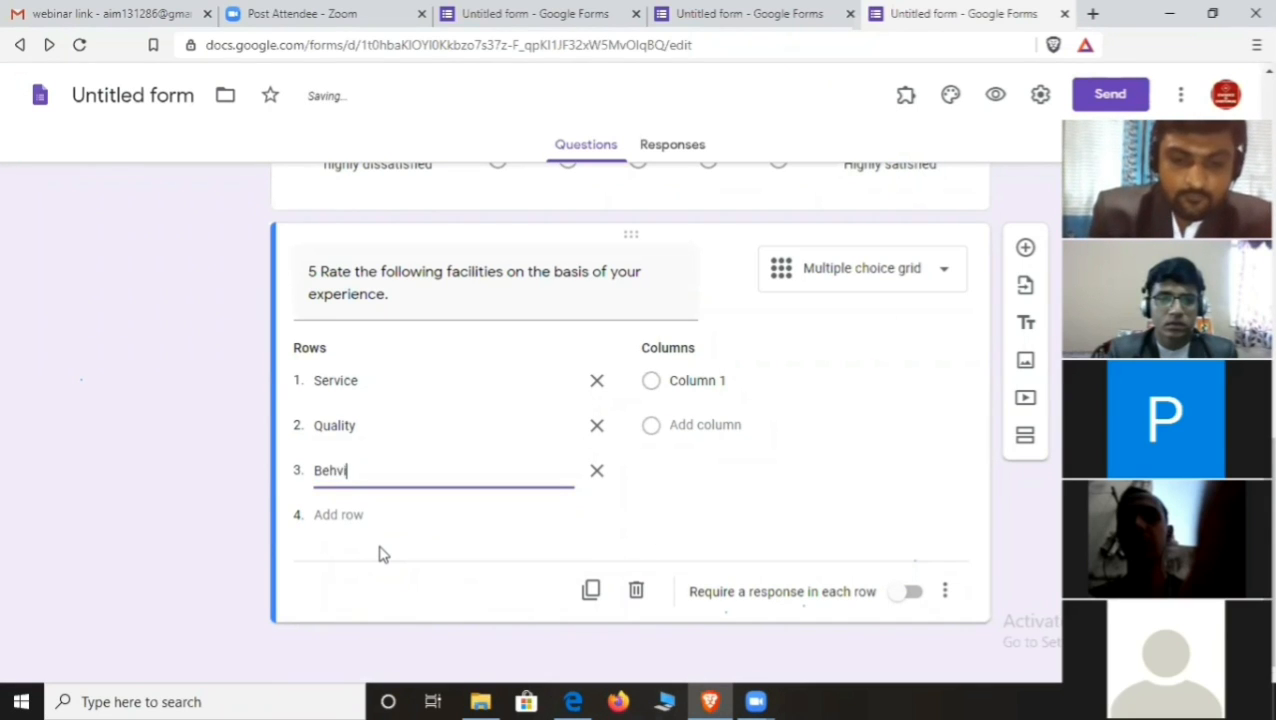
{"action": "type", "text": "our "}
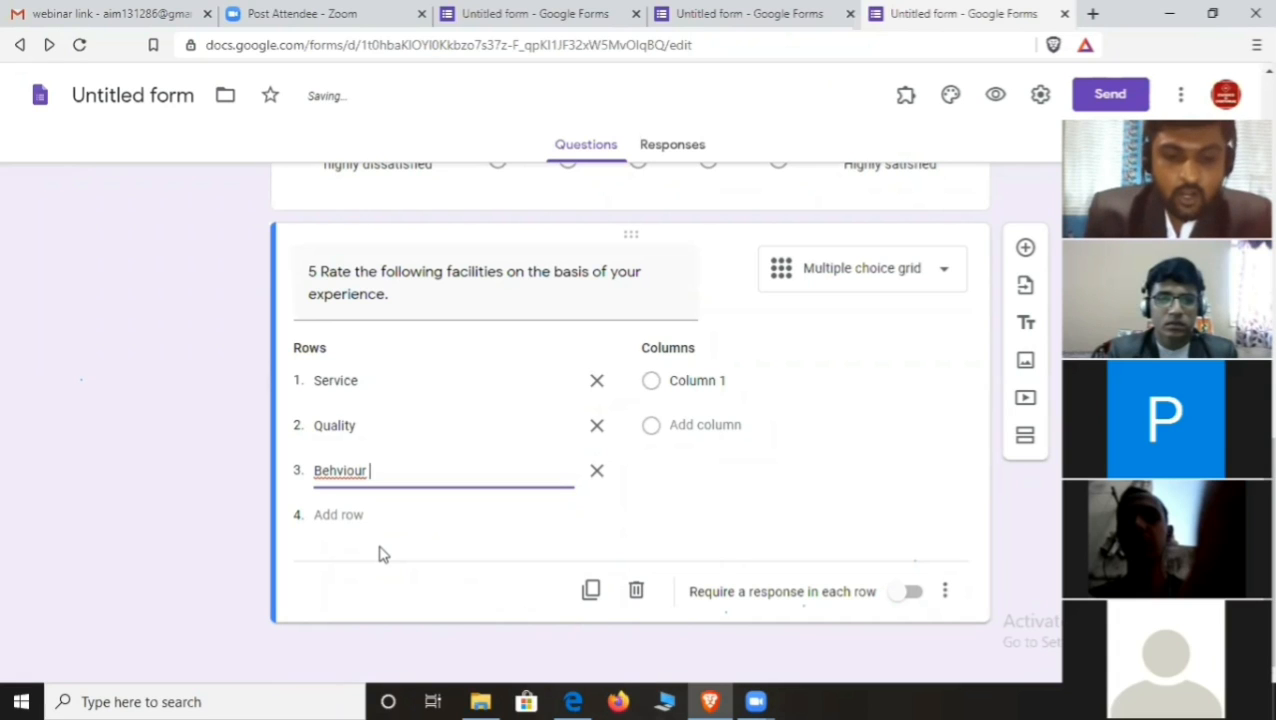
{"action": "type", "text": "of the"}
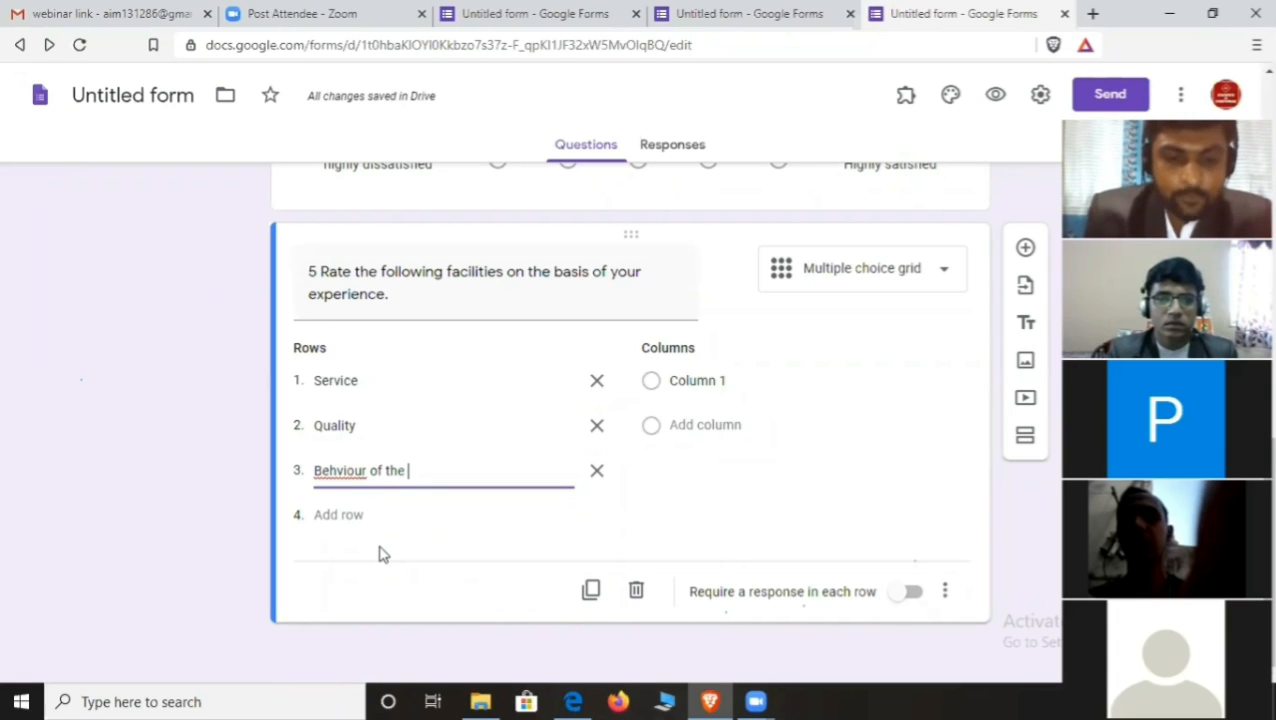
{"action": "type", "text": " employ"}
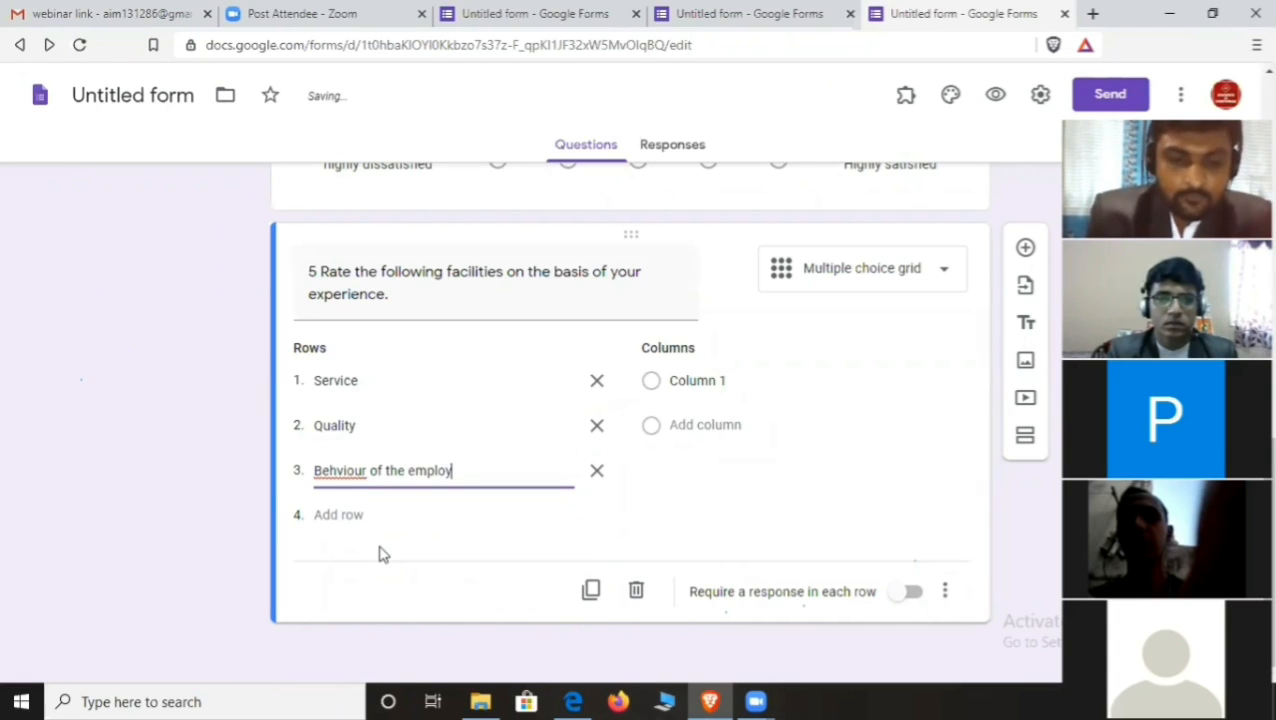
{"action": "type", "text": "ees"}
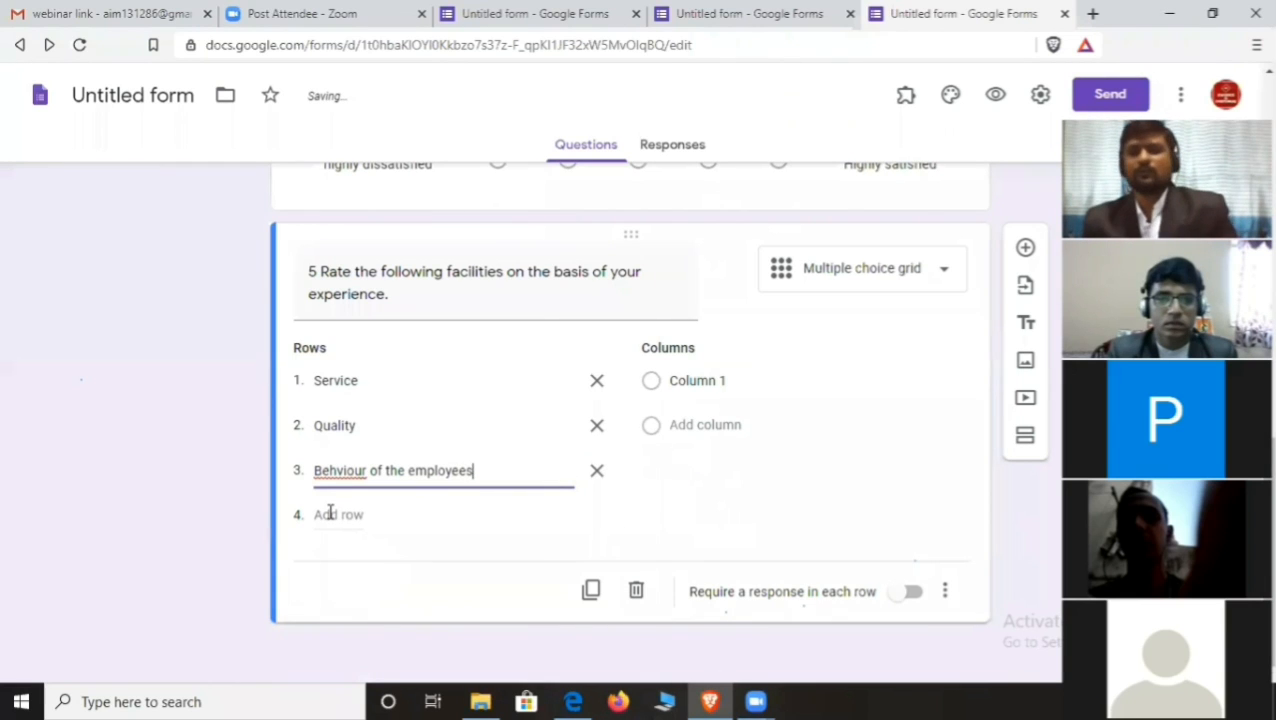
- Label grid columns '1 Highly dissatisfied' and '2 Dissatisfied', correcting the spelling
{"action": "left_click", "coordinate": [705, 380]}
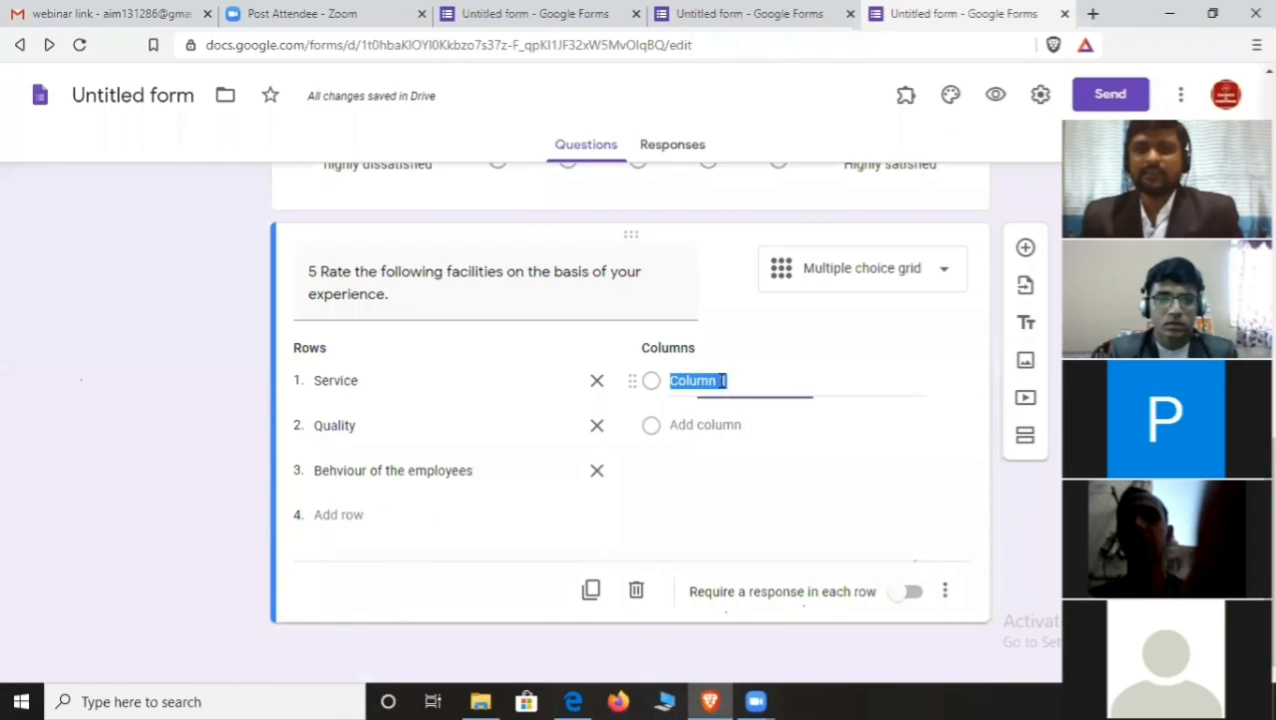
{"action": "type", "text": "1"}
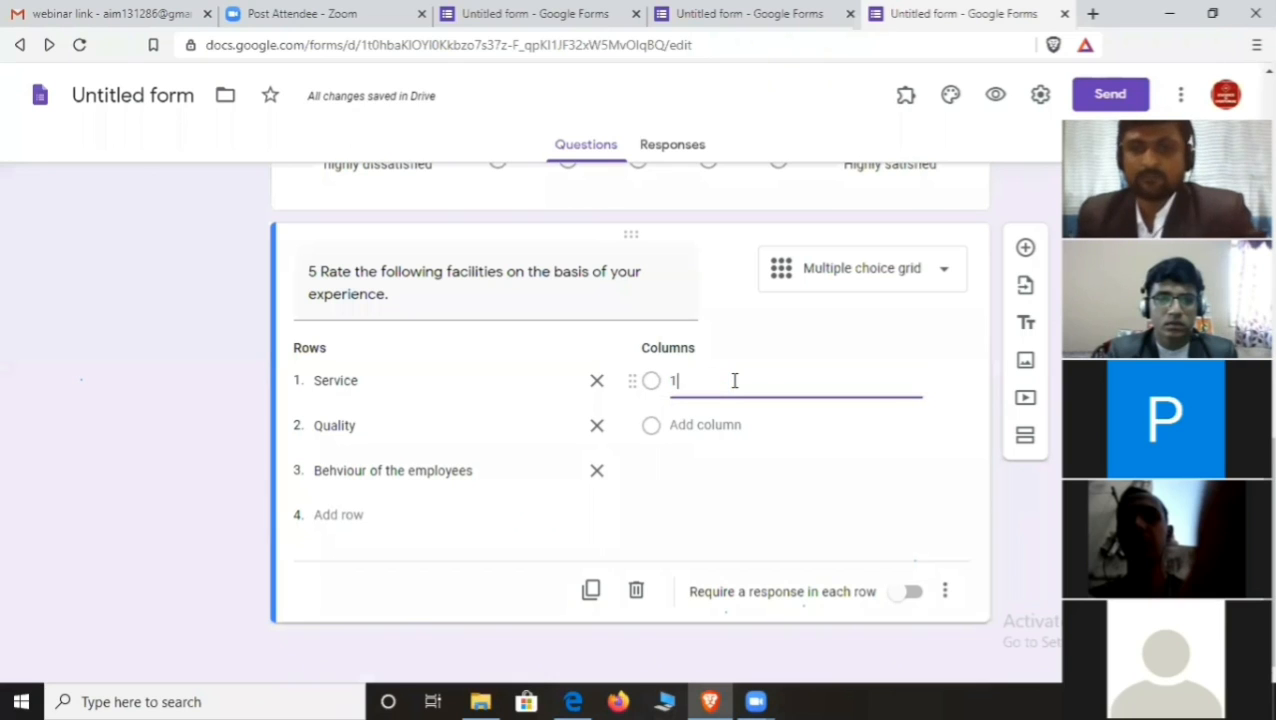
{"action": "type", "text": " H"}
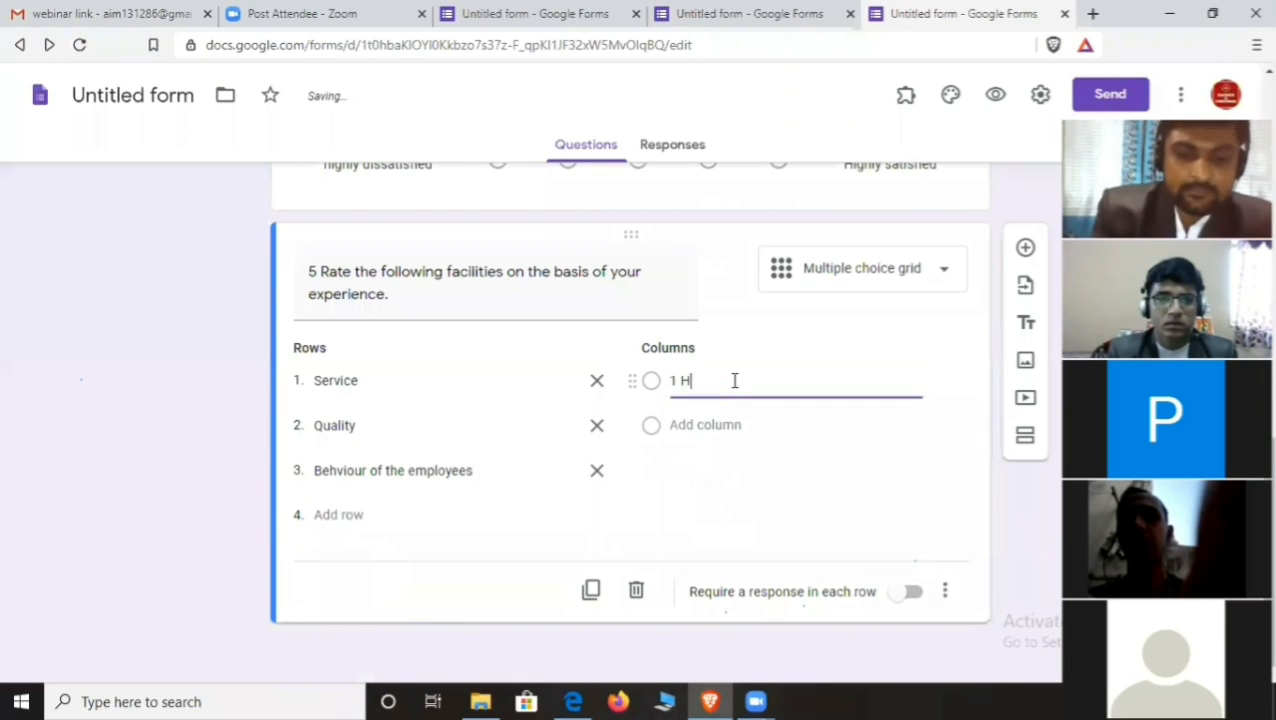
{"action": "type", "text": "ighly "}
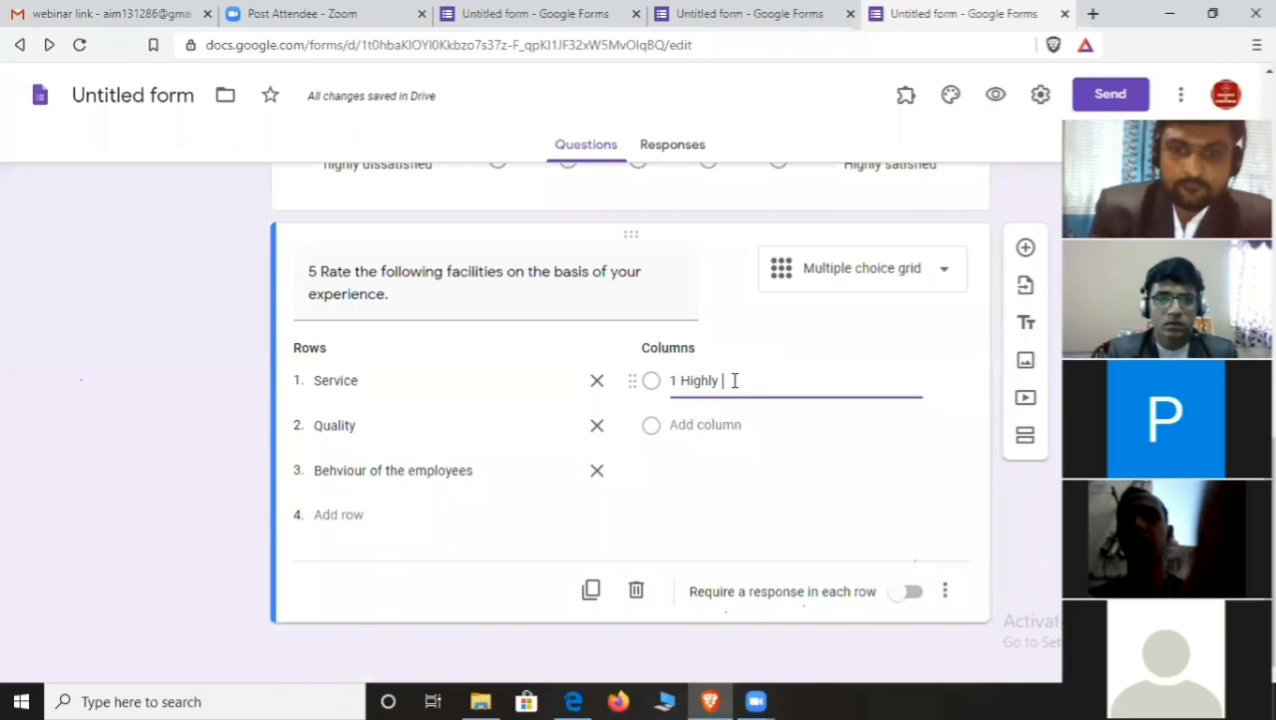
{"action": "type", "text": "dissatisfied"}
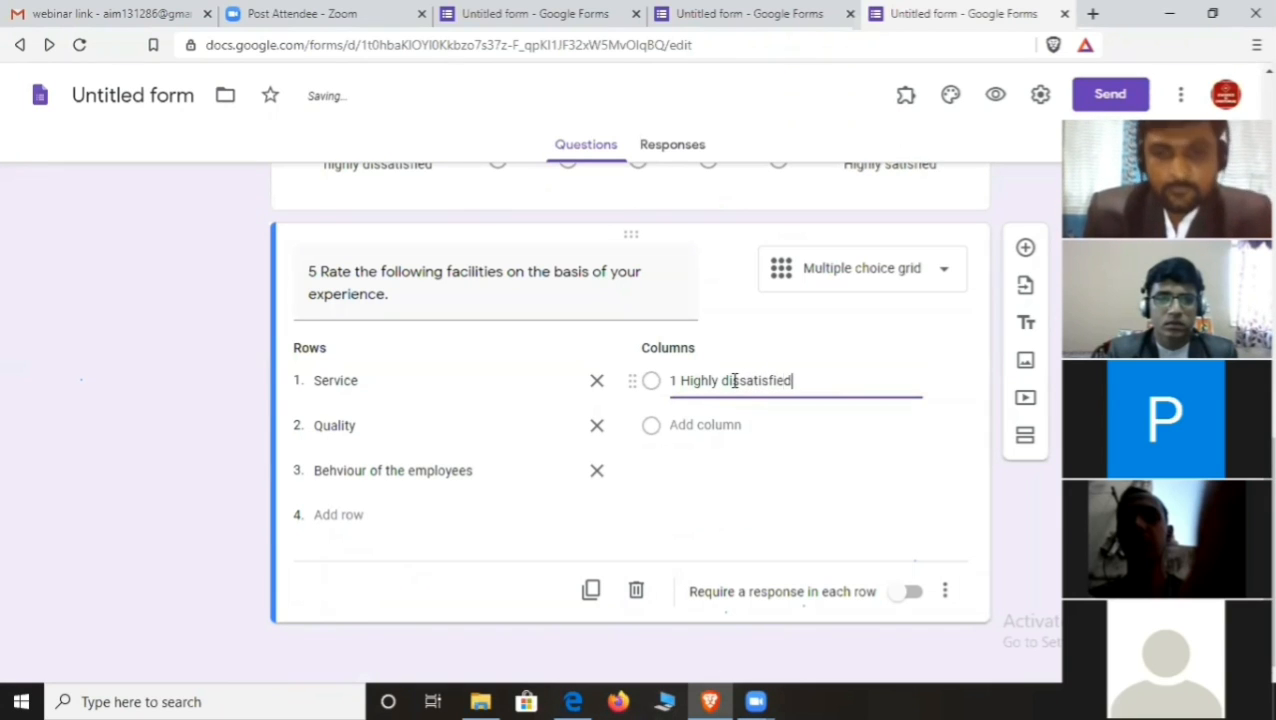
{"action": "left_click", "coordinate": [712, 424]}
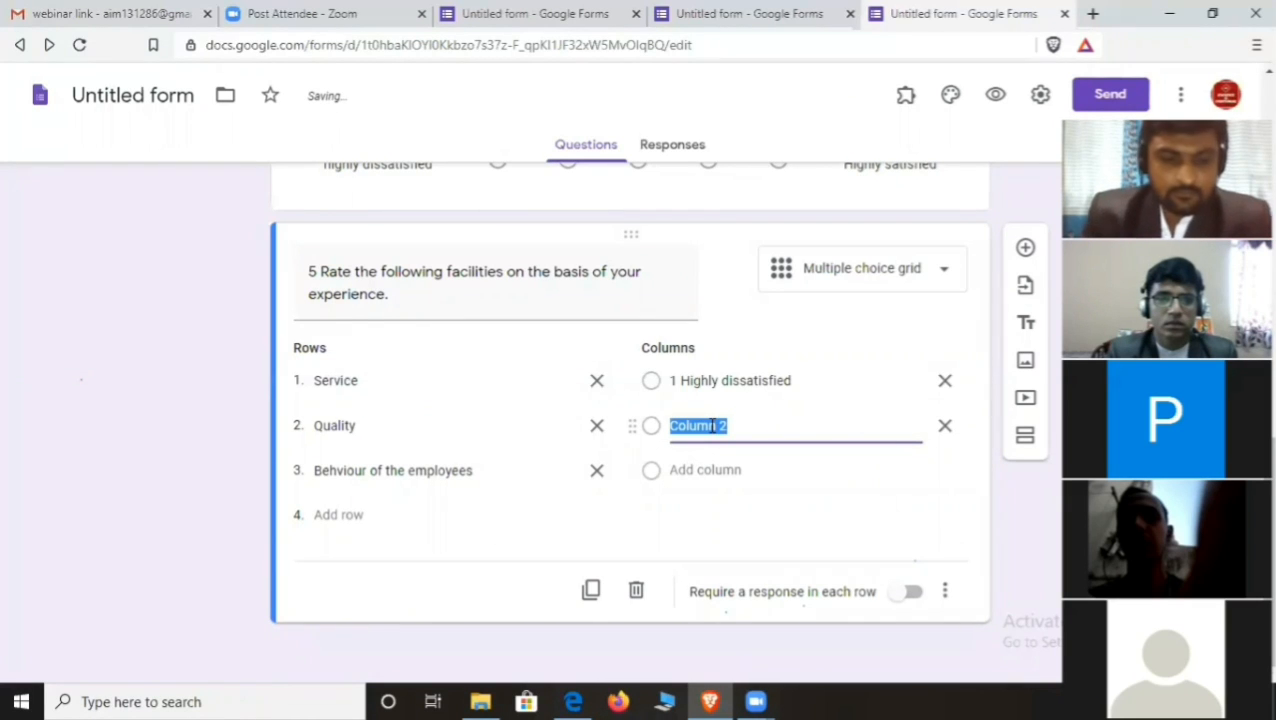
{"action": "type", "text": "2 "}
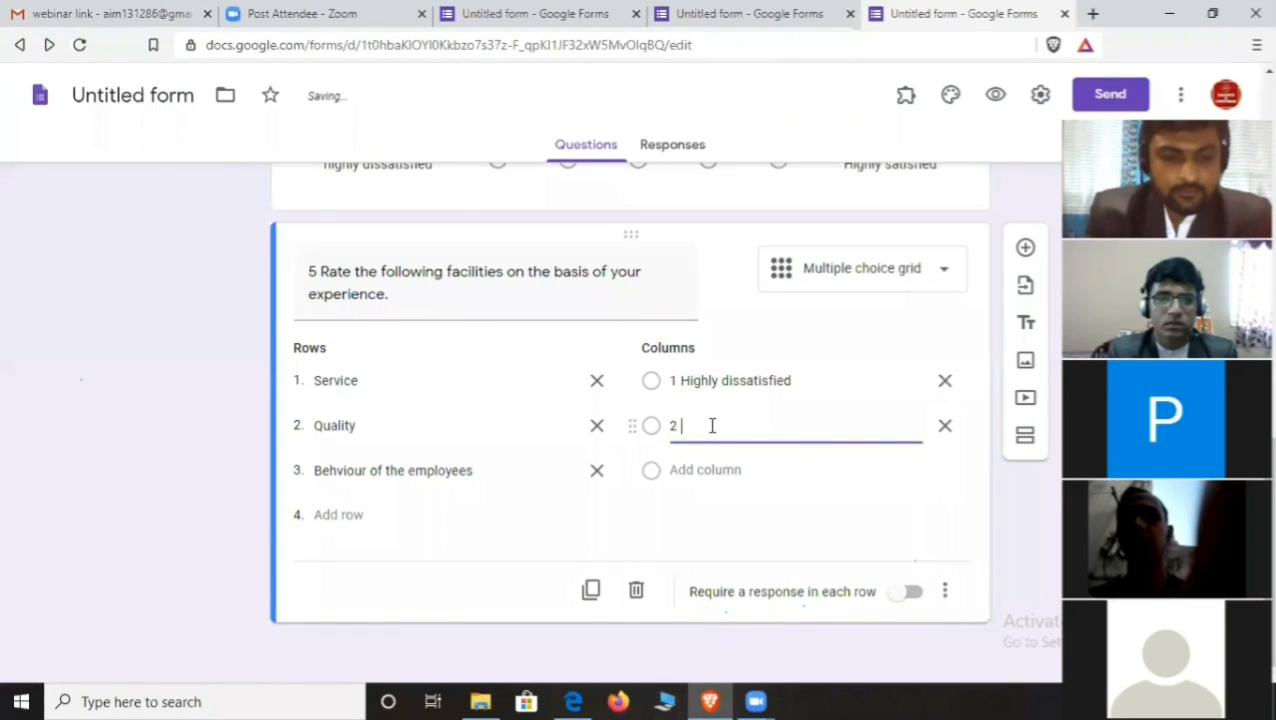
{"action": "type", "text": "Dissatisfied"}
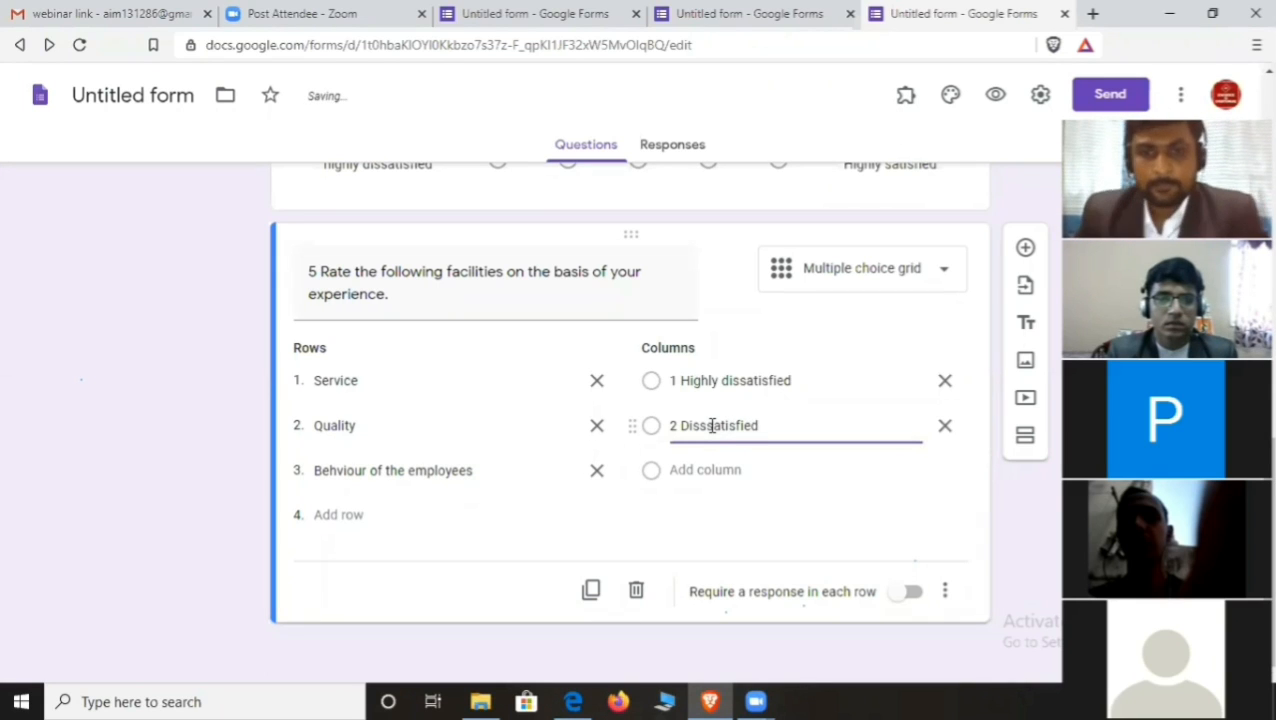
{"action": "right_click", "coordinate": [718, 432]}
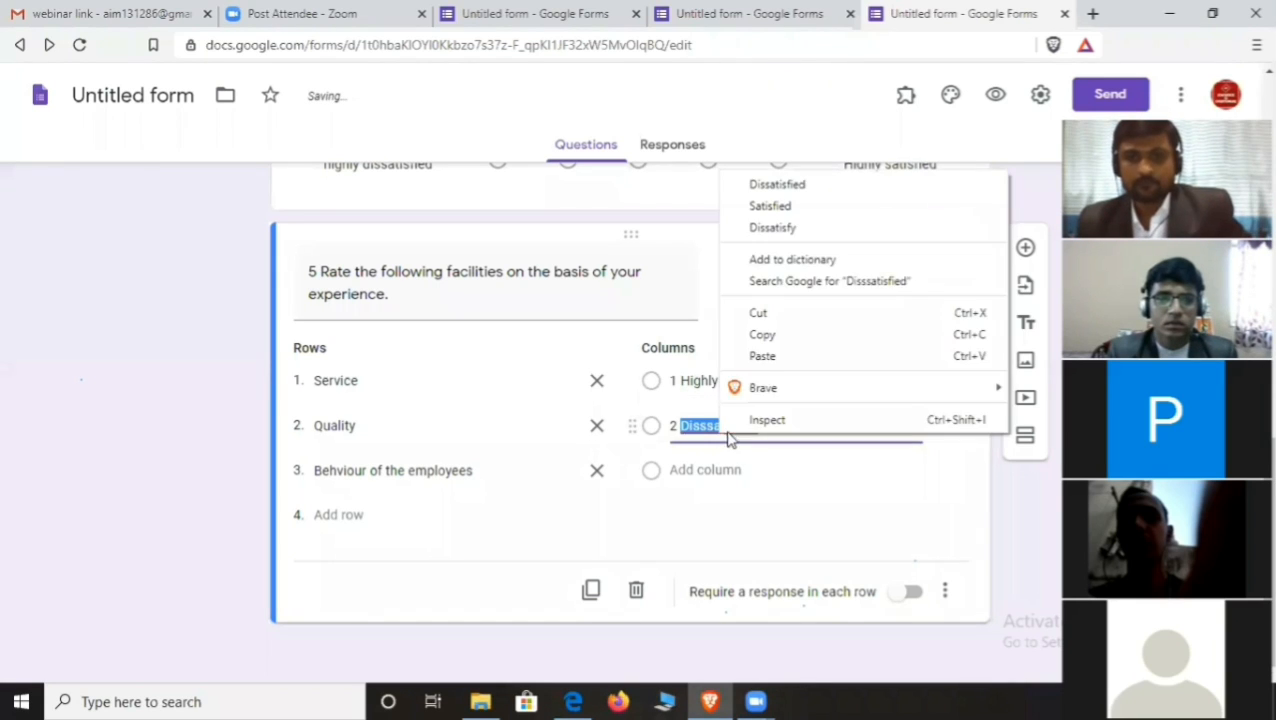
{"action": "left_click", "coordinate": [795, 187]}
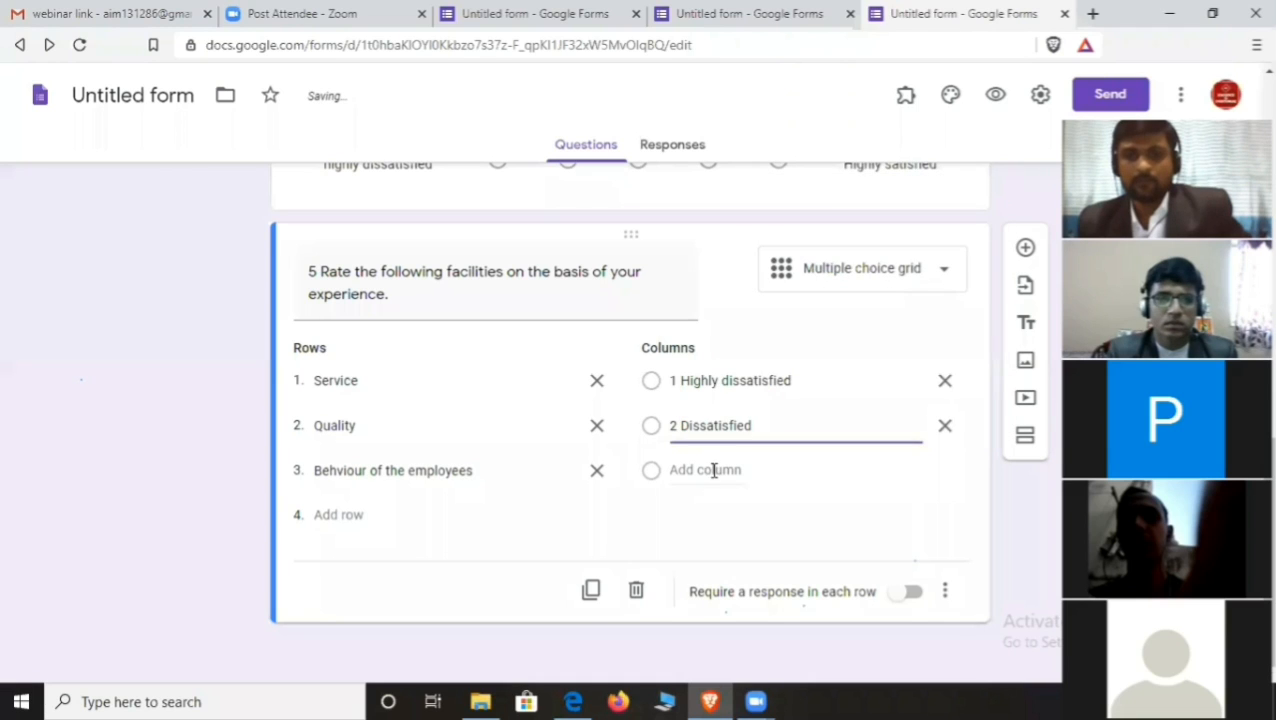
- Add columns '3 Neutral', '4 Satisfied' and '5 Highly satisfied'
{"action": "left_click", "coordinate": [707, 470]}
{"action": "type", "text": "3 "}
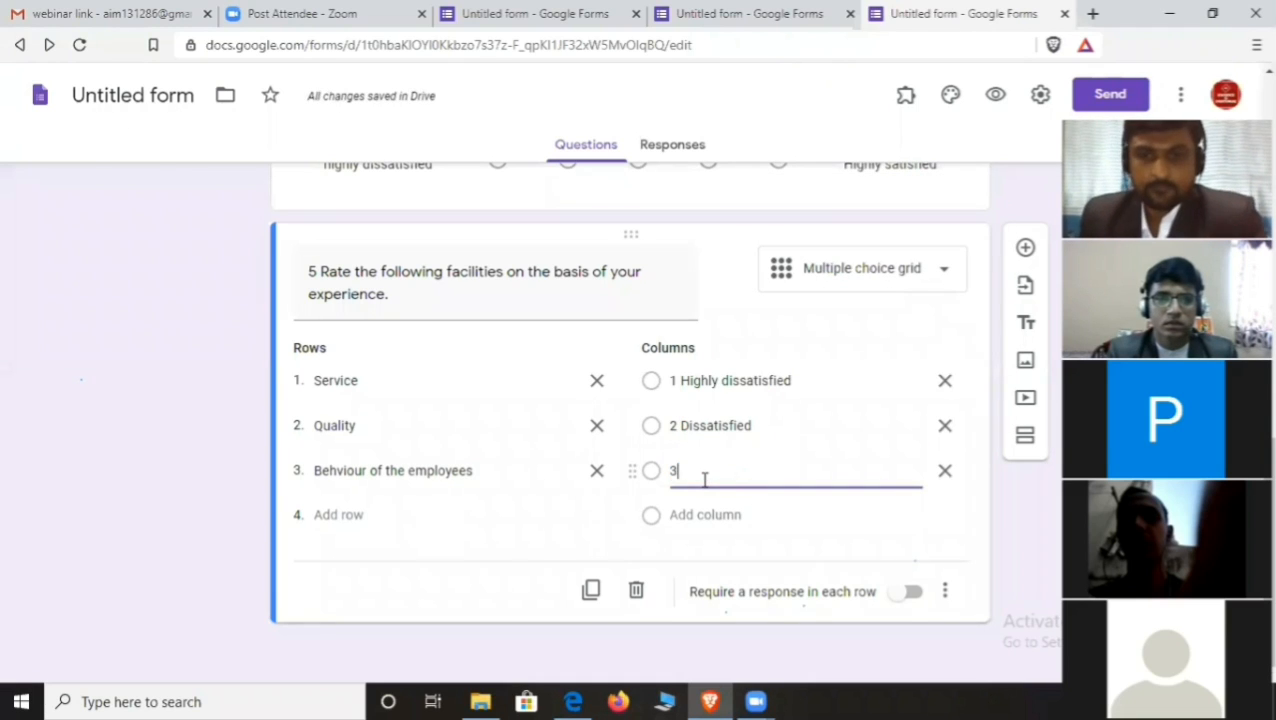
{"action": "type", "text": "Ne"}
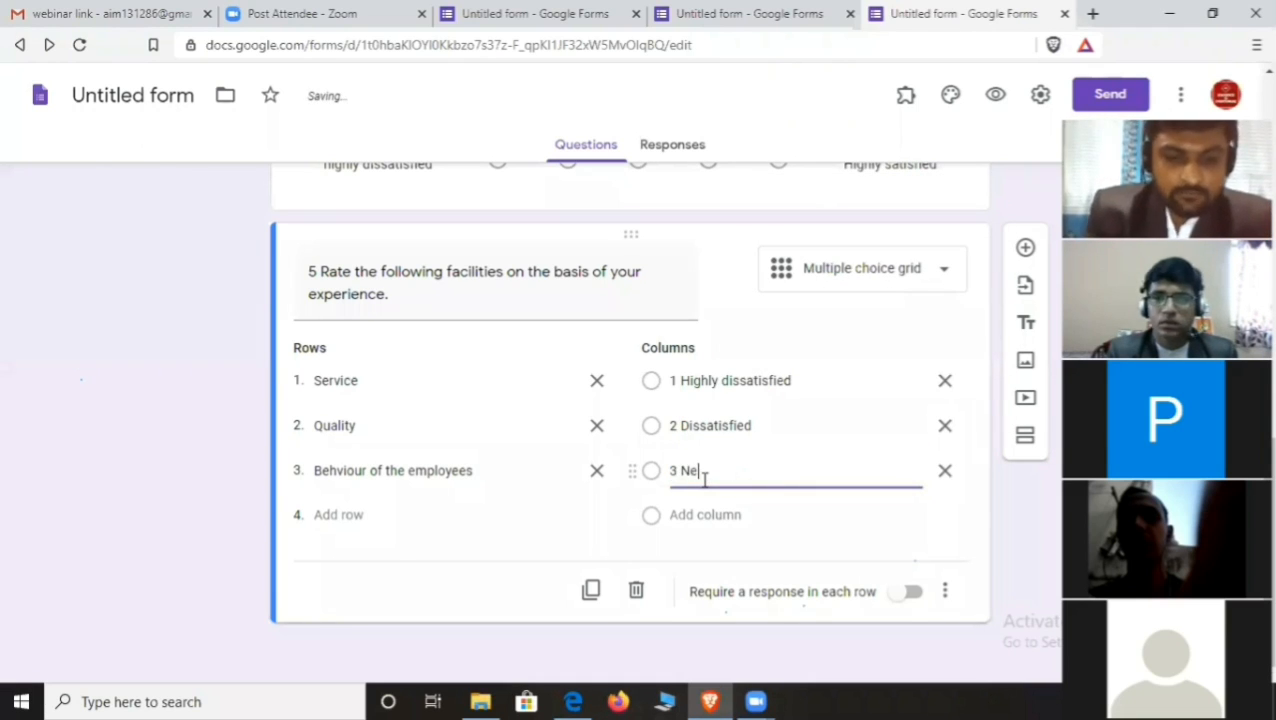
{"action": "type", "text": "utral"}
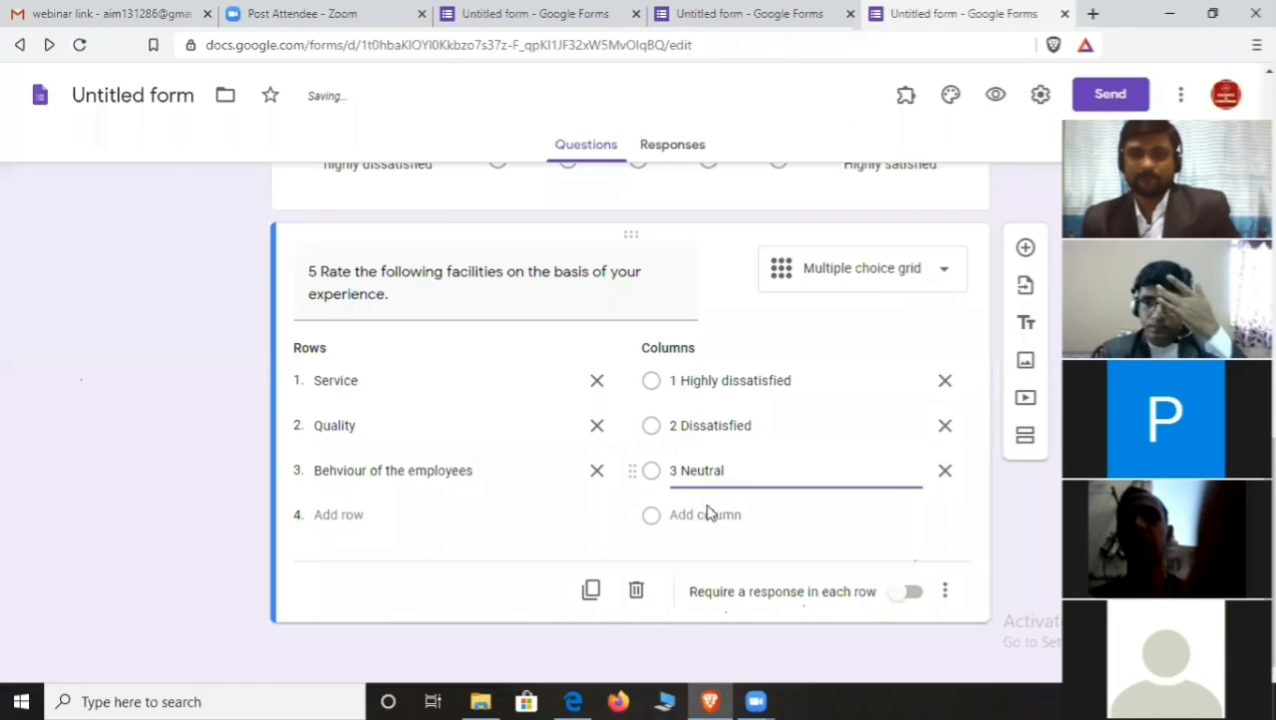
{"action": "left_click", "coordinate": [706, 514]}
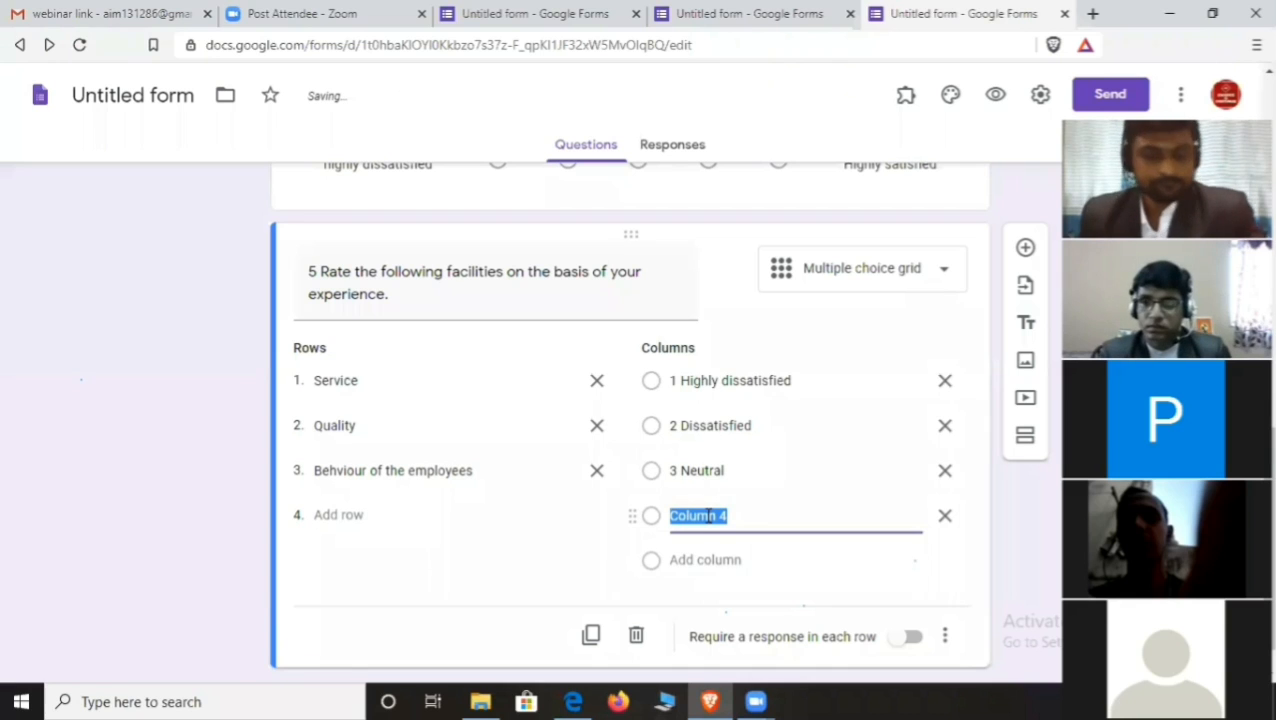
{"action": "type", "text": "4 "}
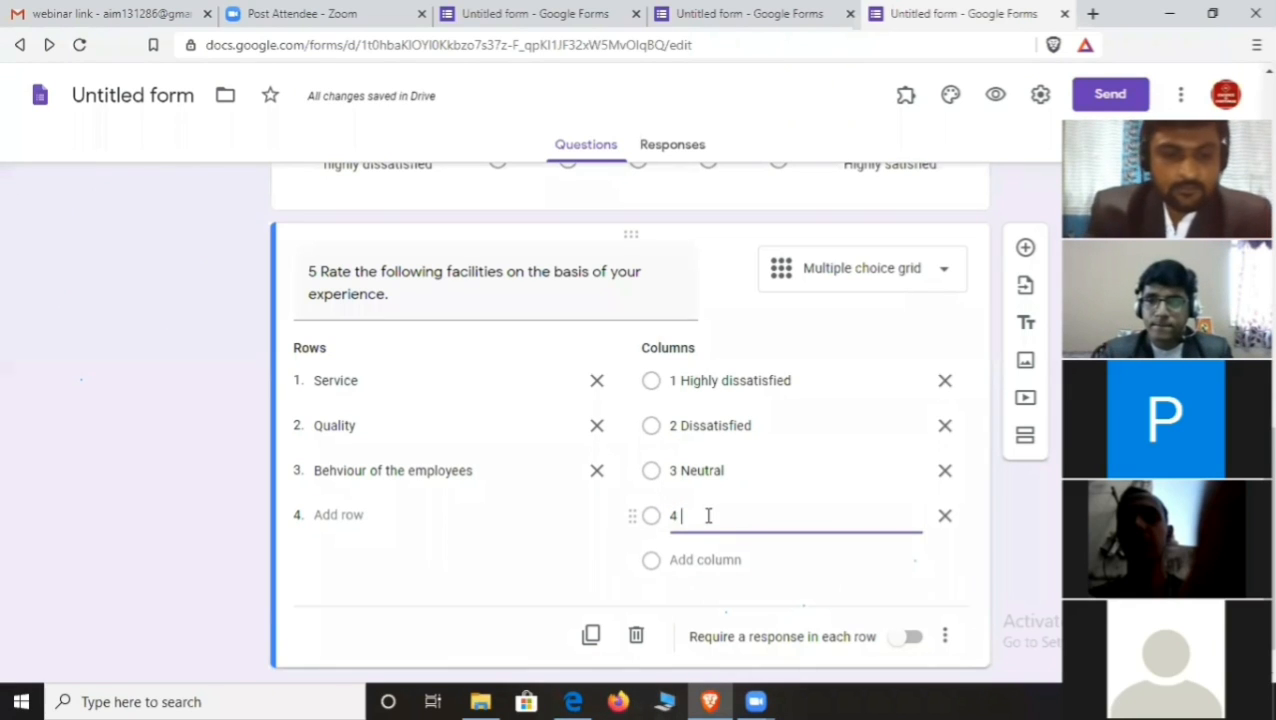
{"action": "type", "text": "Satisfied"}
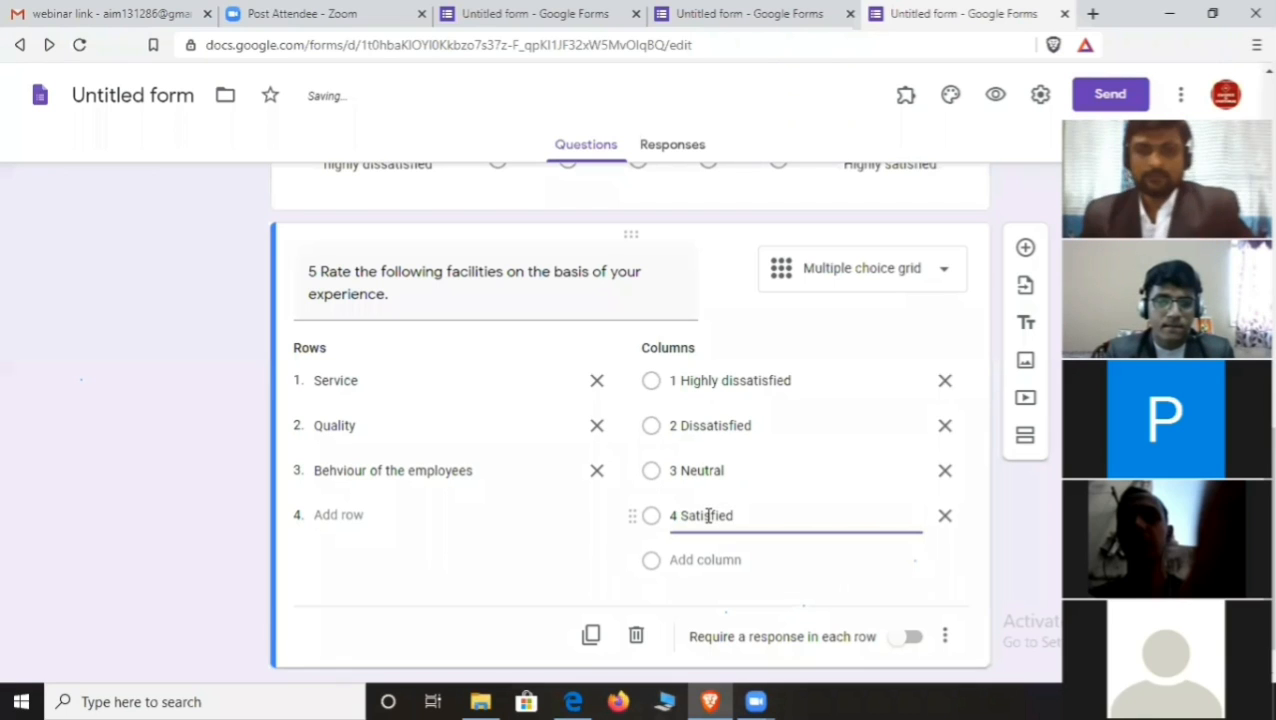
{"action": "left_click", "coordinate": [707, 561]}
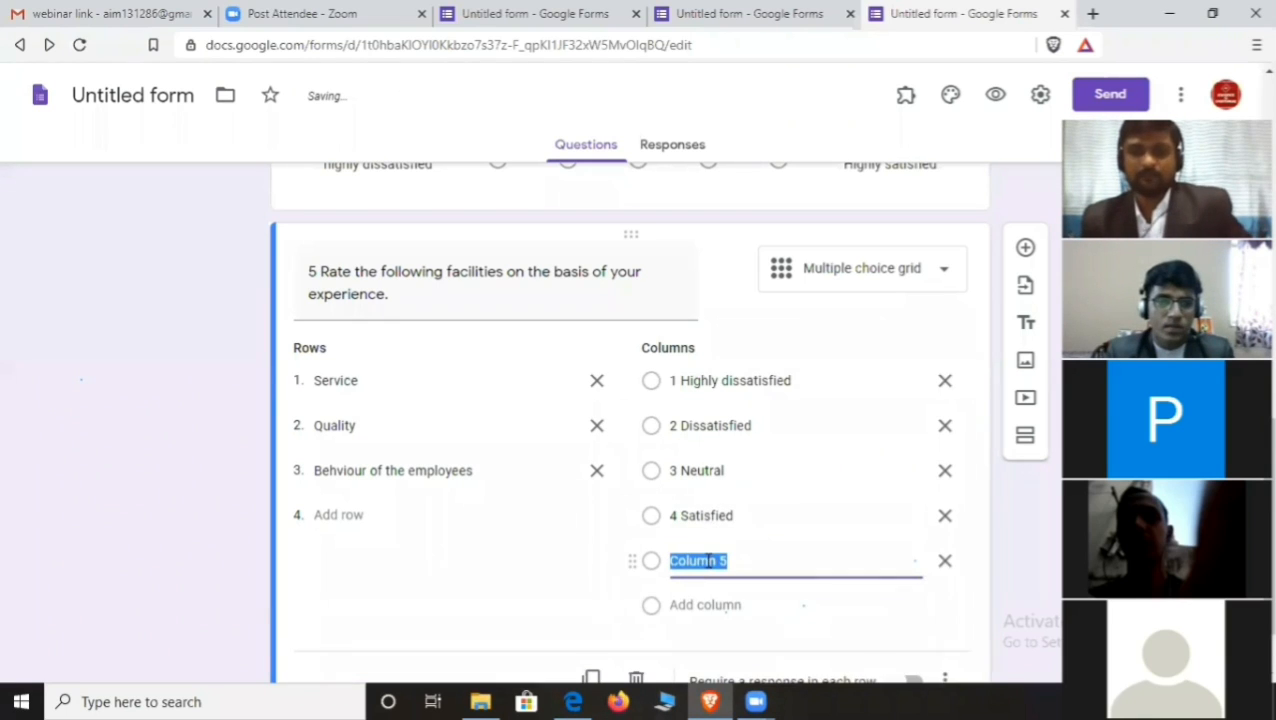
{"action": "type", "text": "5 High"}
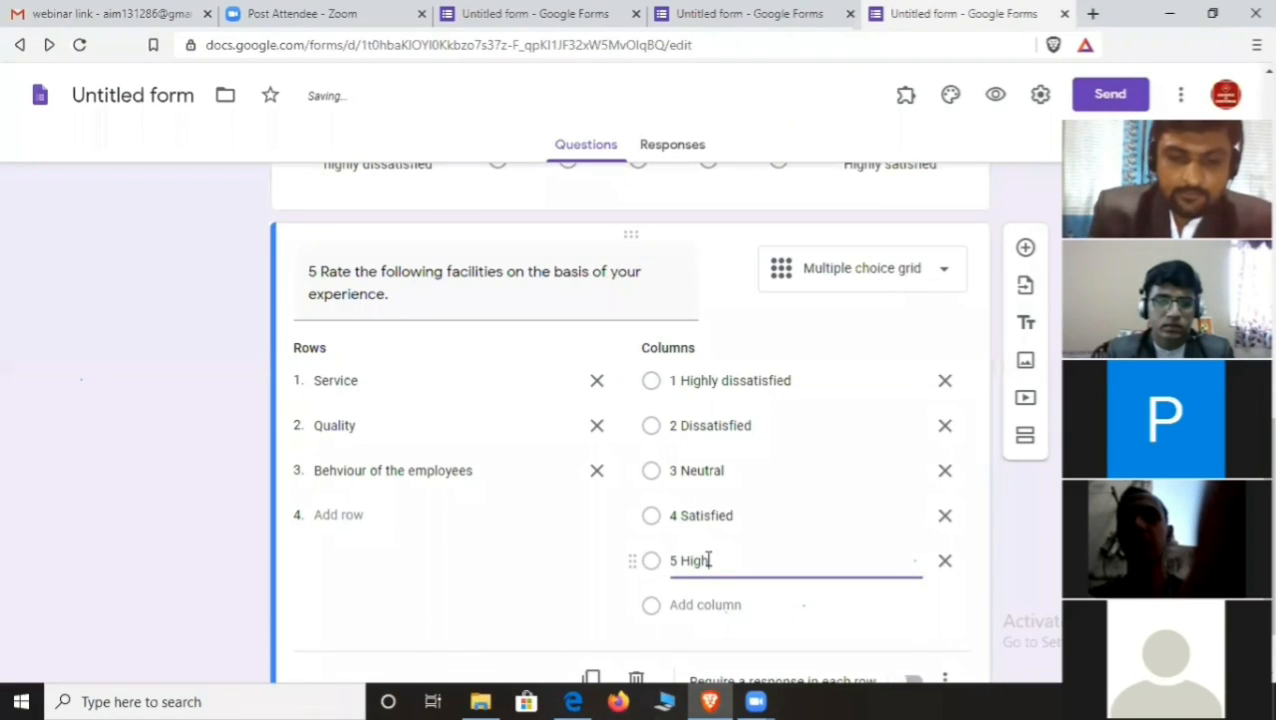
{"action": "type", "text": "ly sati"}
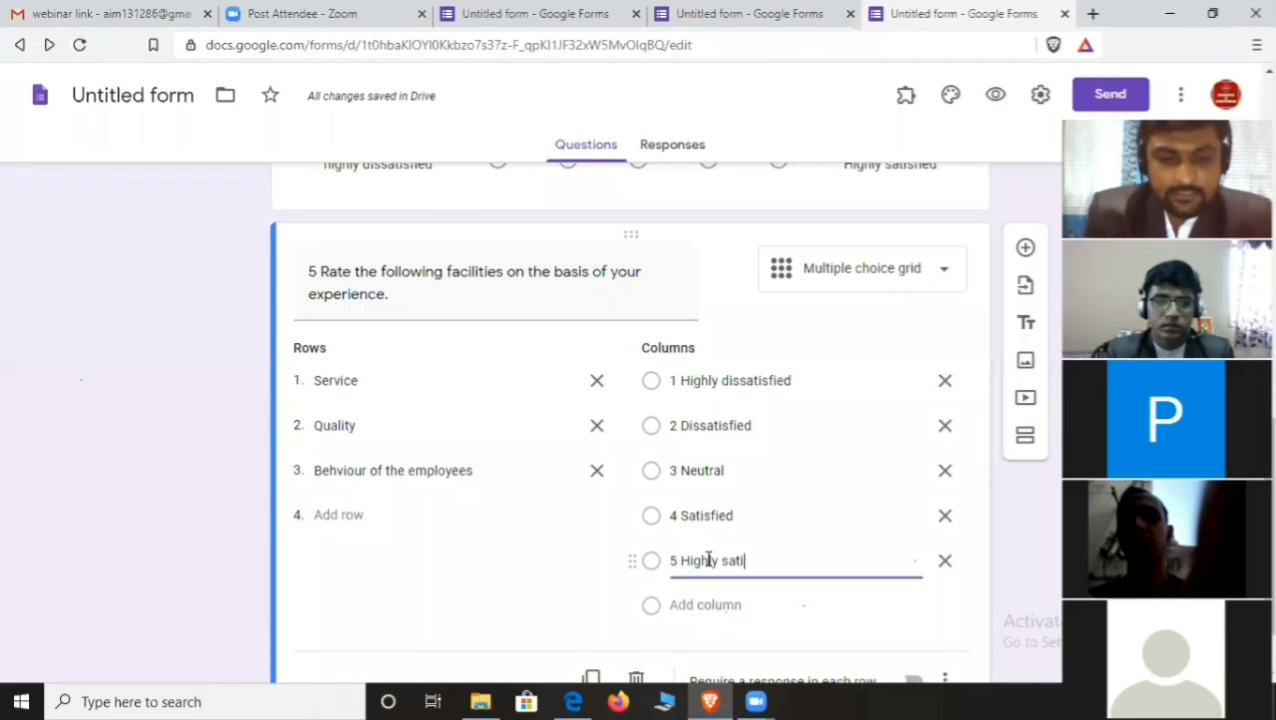
{"action": "type", "text": "sfied"}
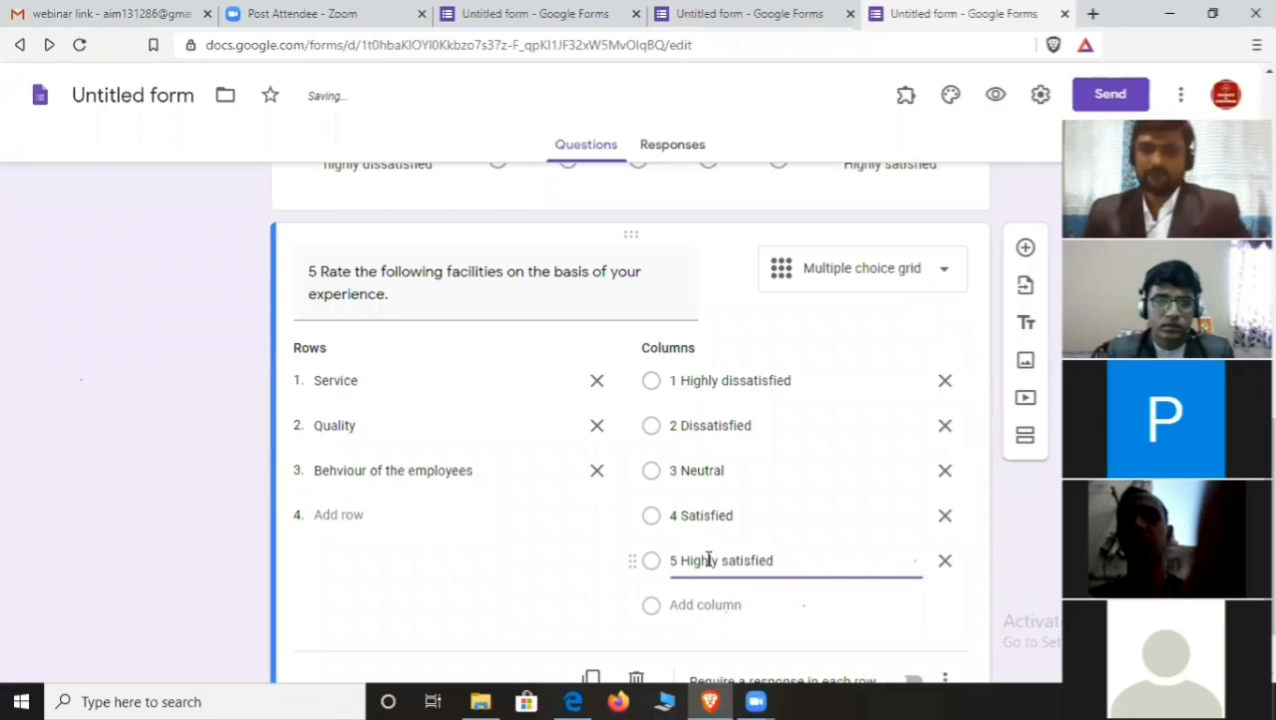
{"action": "scroll", "coordinate": [742, 482], "scroll_direction": "down", "scroll_amount": 1}
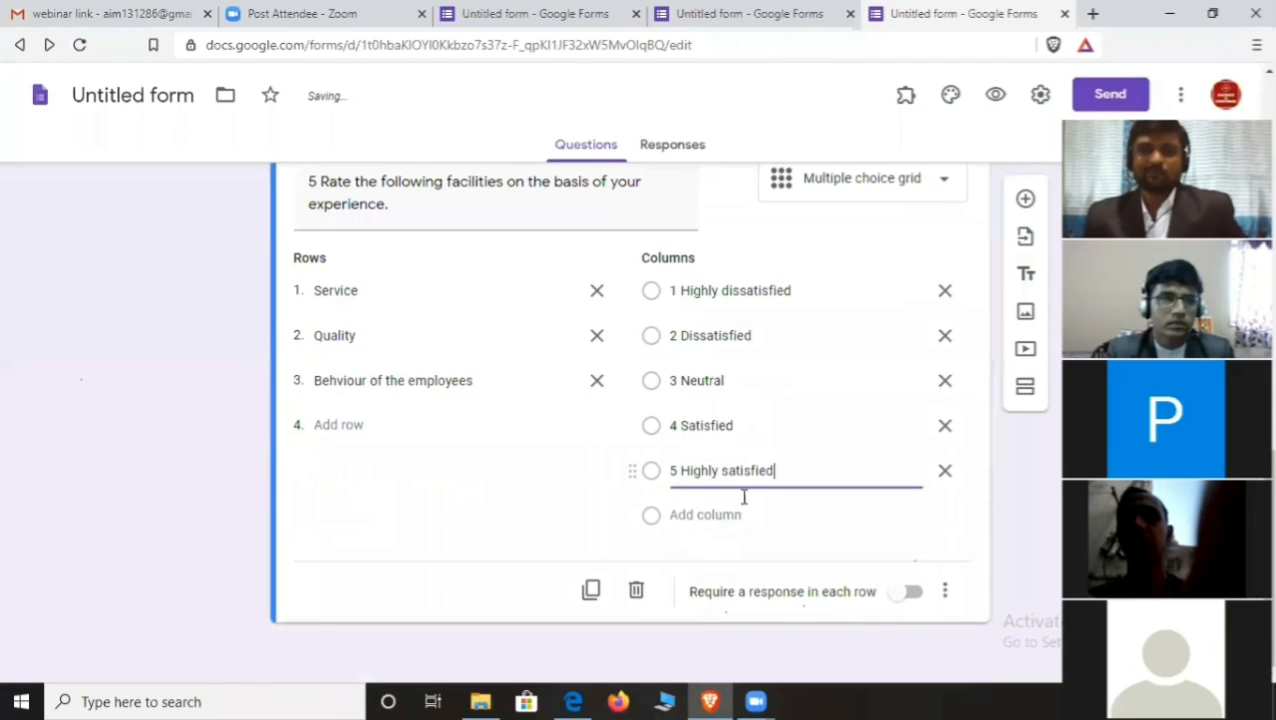
- Turn on 'Require a response in each row' for question 5's three-row rating grid
{"action": "left_click", "coordinate": [907, 593]}
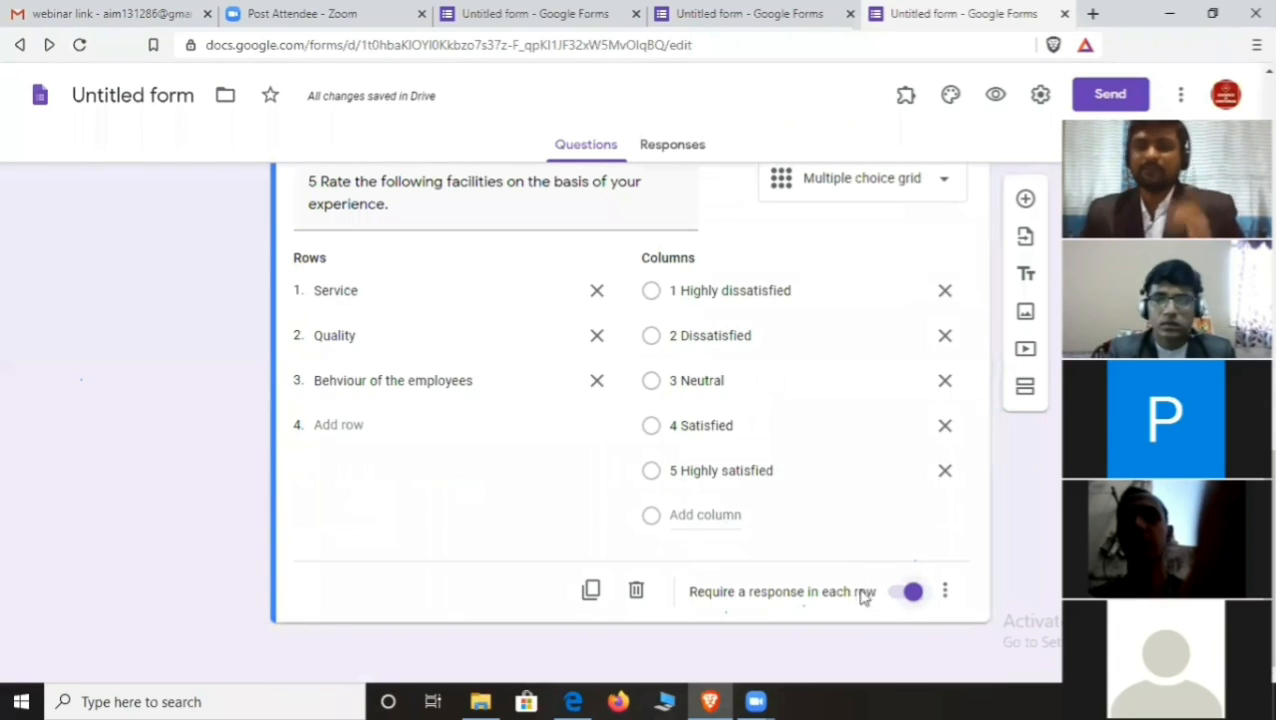
- Preview the form and rate Service in question 5 as 5 Highly satisfied
{"action": "left_click", "coordinate": [996, 102]}
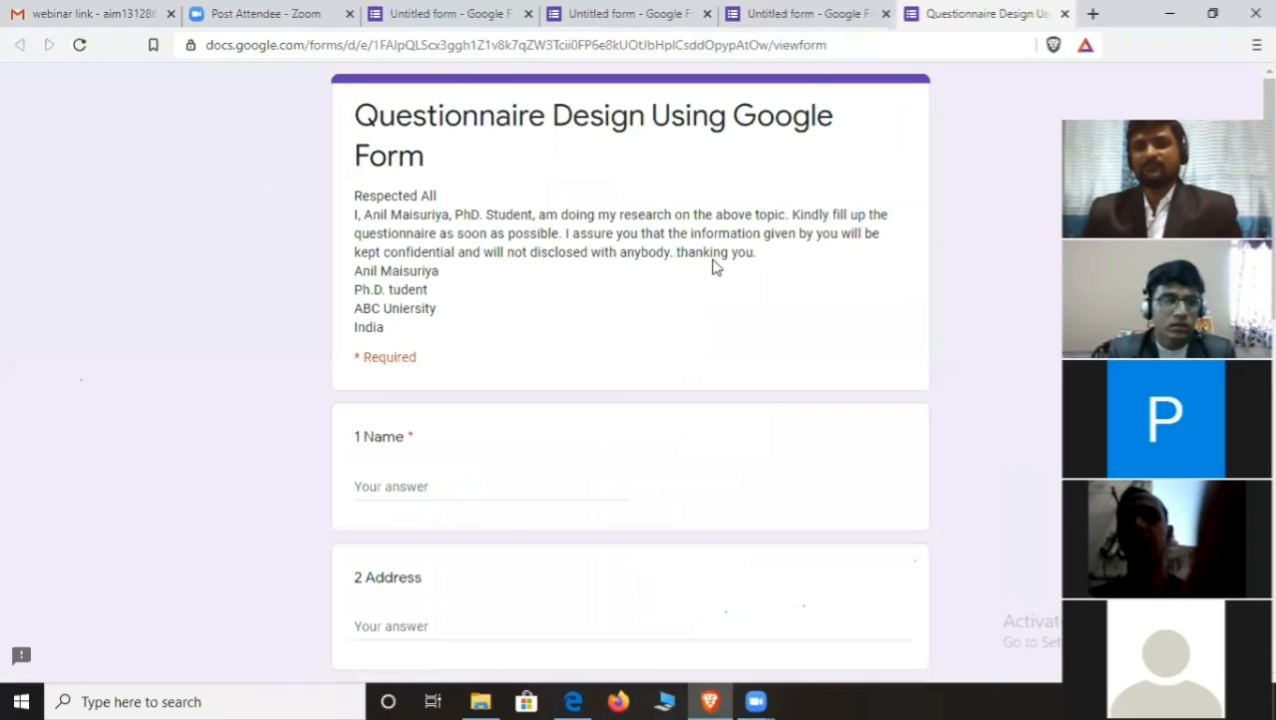
{"action": "scroll", "coordinate": [568, 350], "scroll_direction": "down", "scroll_amount": 10}
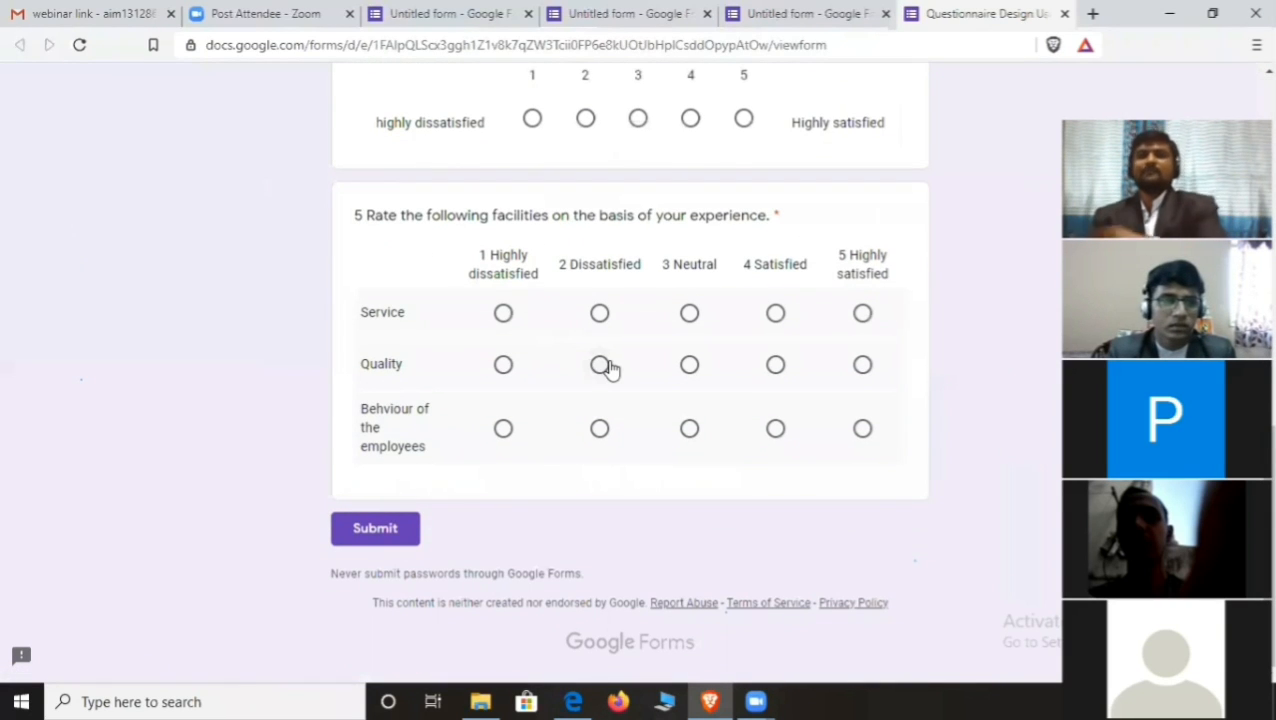
{"action": "left_click", "coordinate": [503, 314]}
{"action": "left_click", "coordinate": [599, 314]}
{"action": "left_click", "coordinate": [689, 314]}
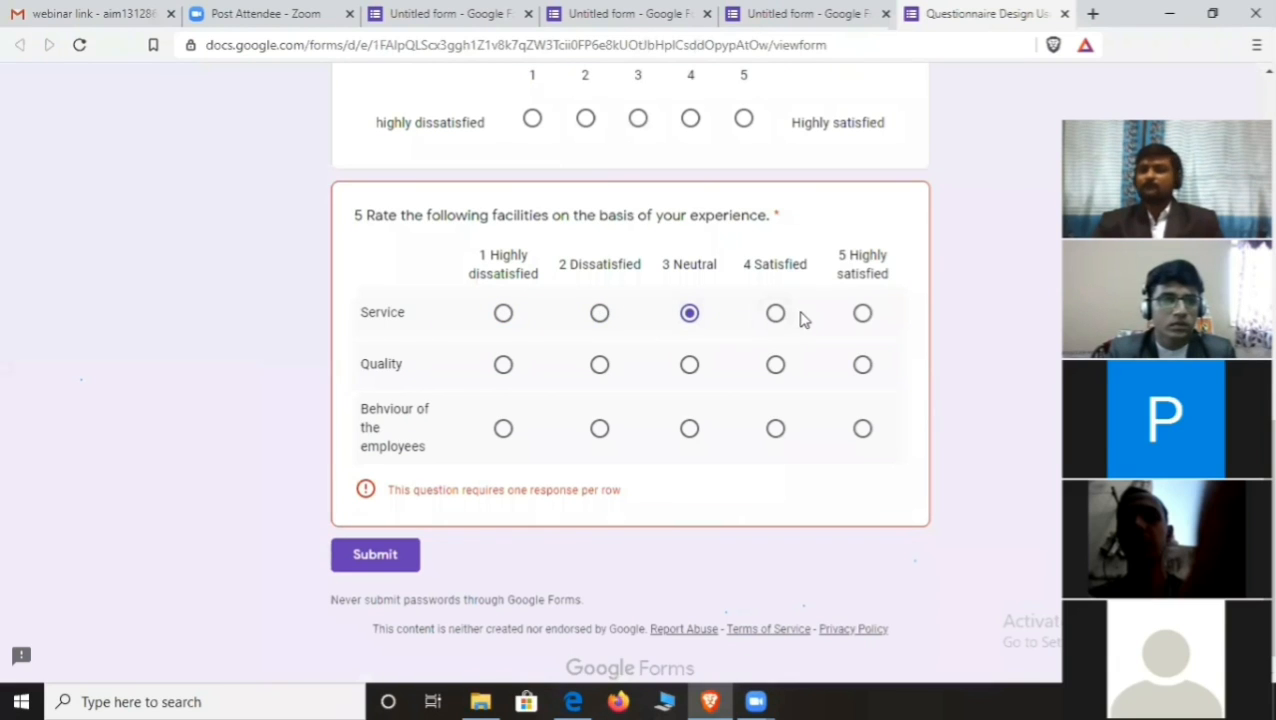
{"action": "left_click", "coordinate": [862, 314]}
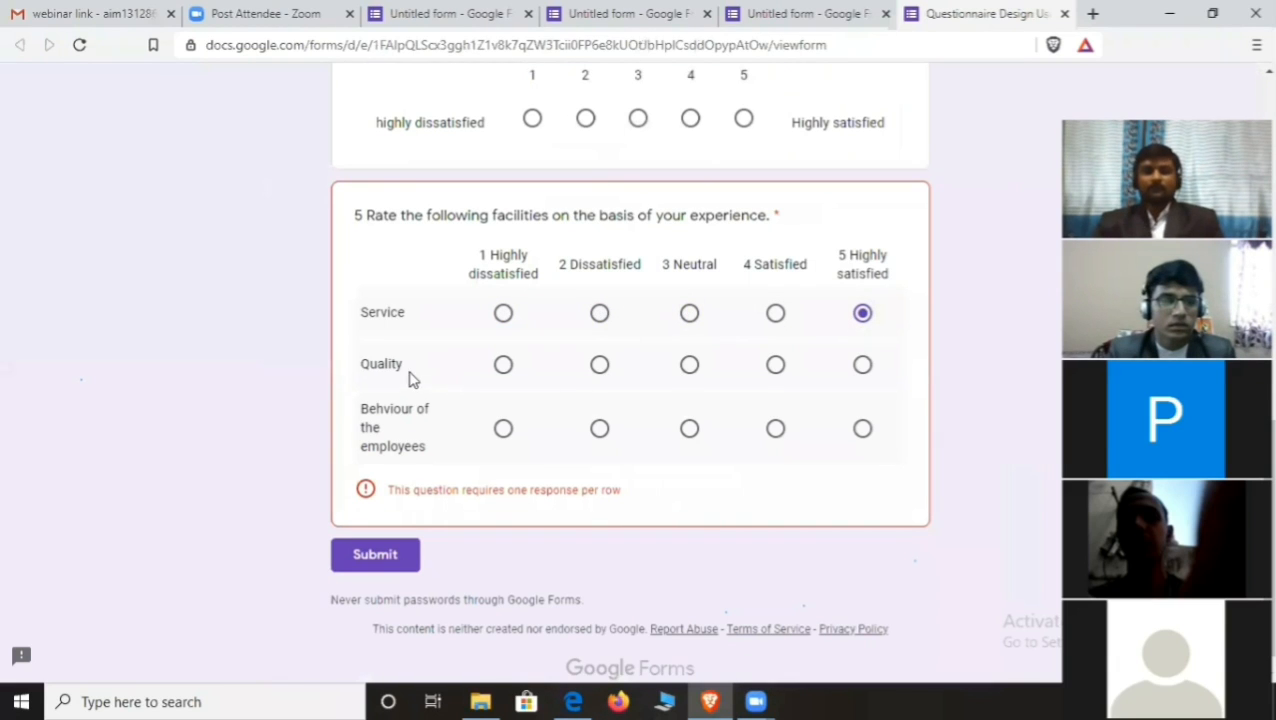
- Rate both Quality and Behaviour of the employees as 4 Satisfied
{"action": "left_click", "coordinate": [599, 365]}
{"action": "left_click", "coordinate": [689, 365]}
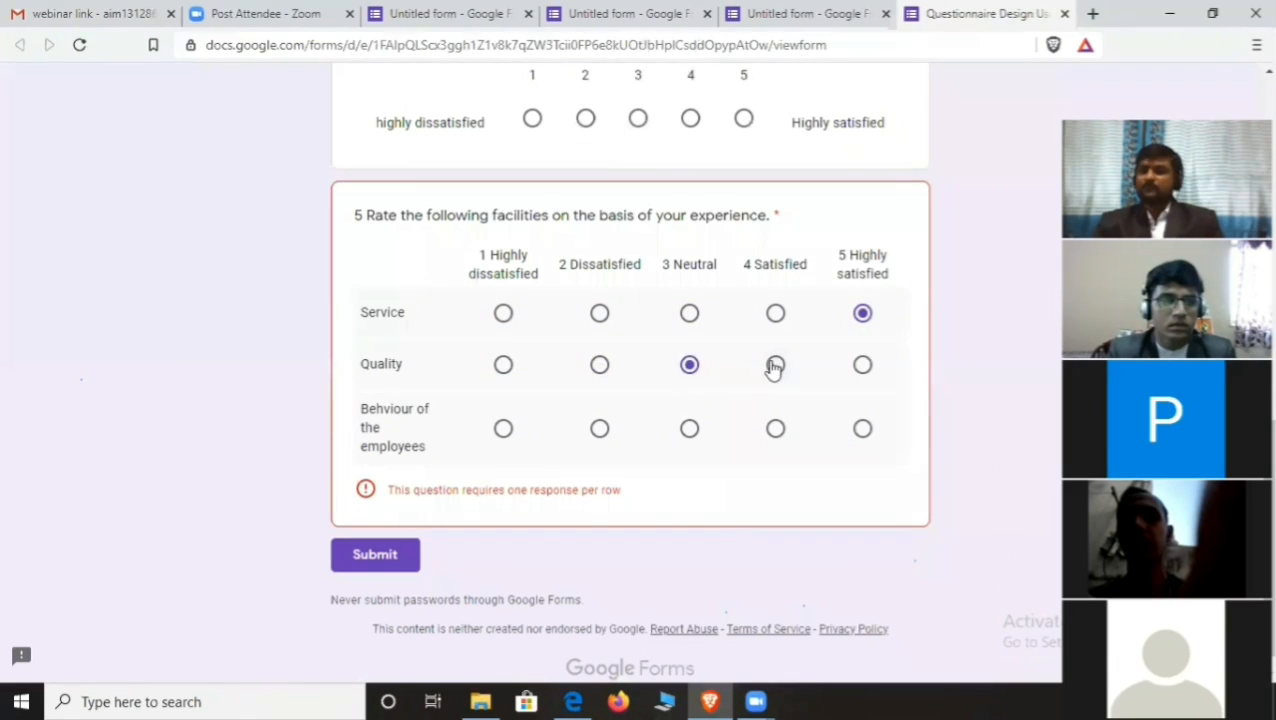
{"action": "left_click", "coordinate": [775, 365]}
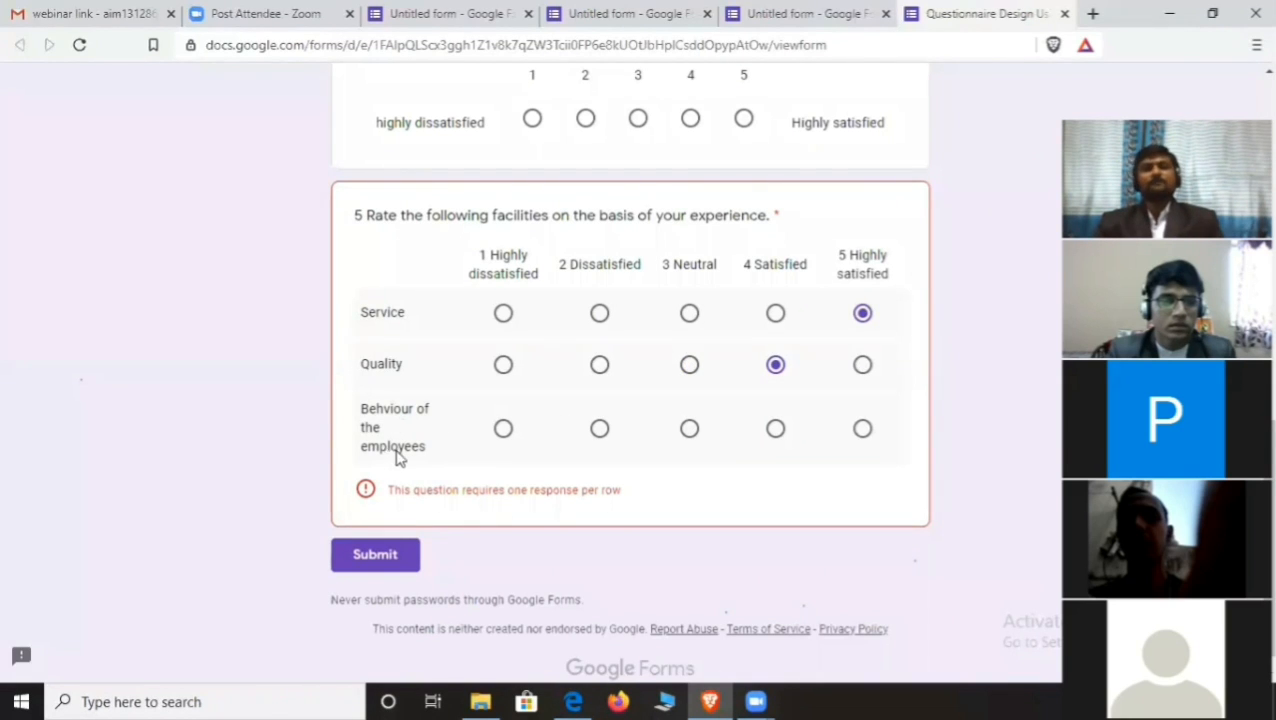
{"action": "left_click", "coordinate": [689, 428]}
{"action": "left_click", "coordinate": [775, 429]}
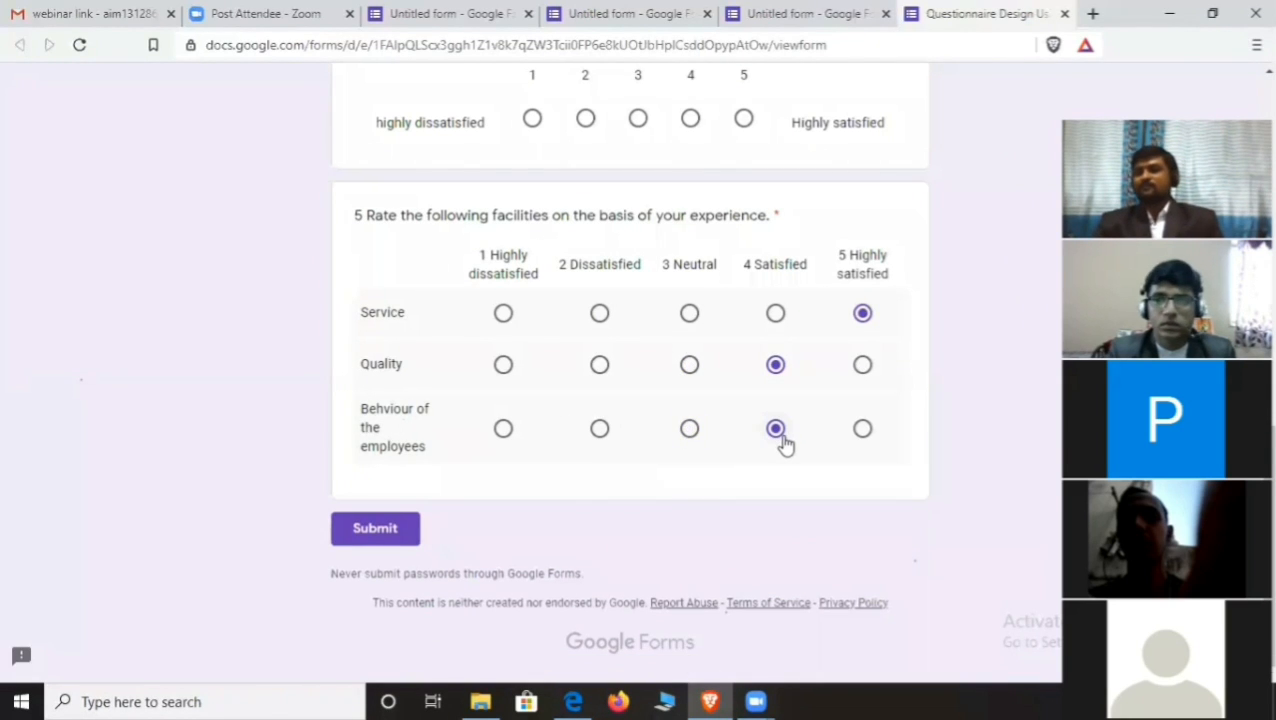
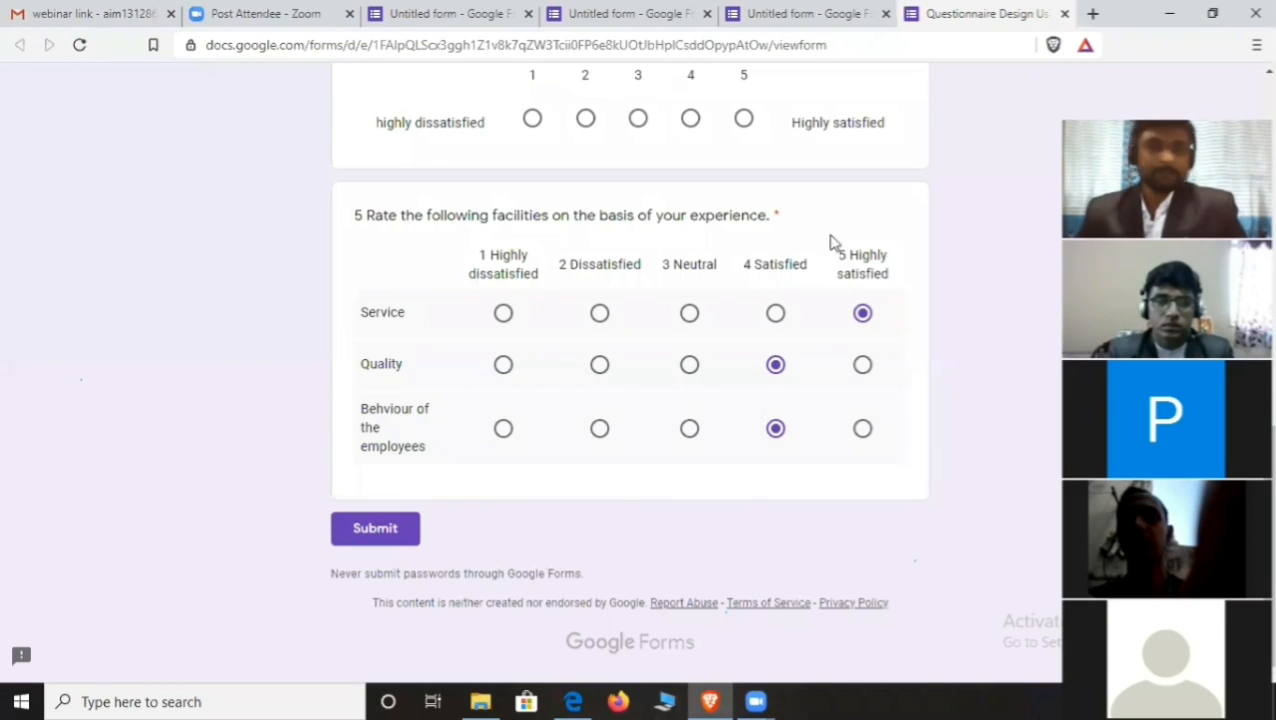
- Close the survey preview, confirm leaving the page, and return to the form editor
{"action": "left_click", "coordinate": [1064, 14]}
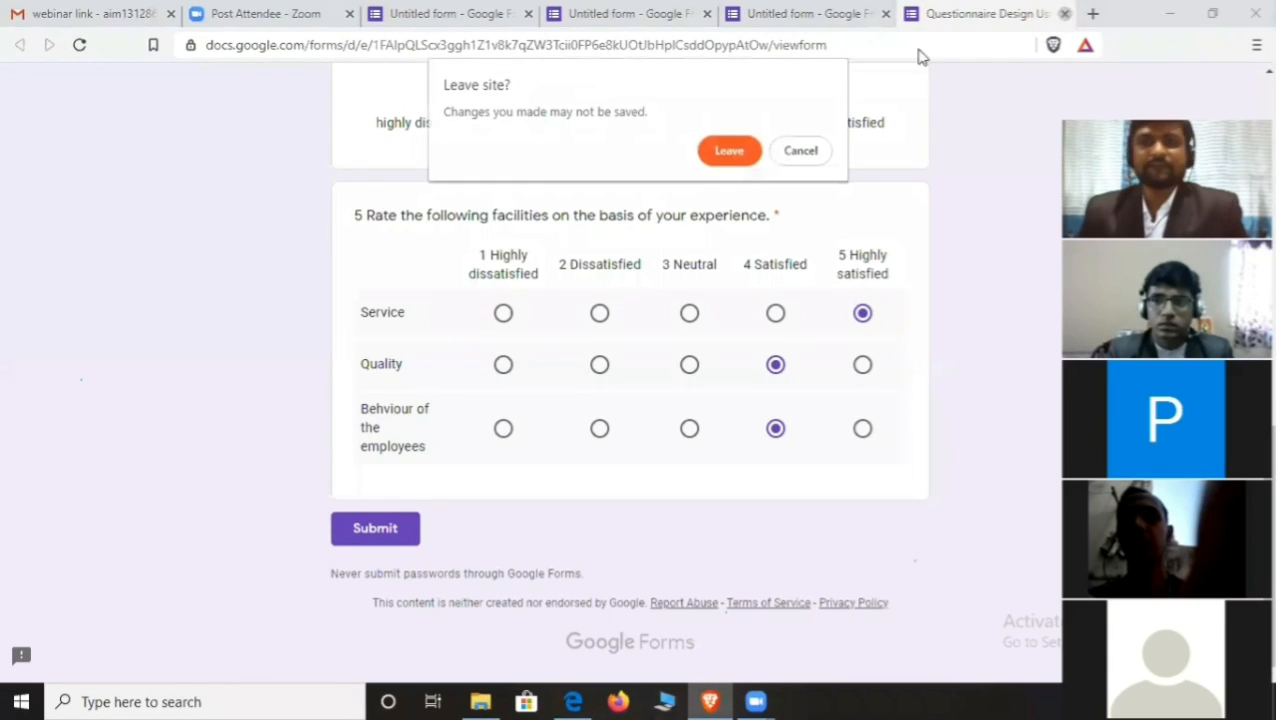
{"action": "left_click", "coordinate": [737, 160]}
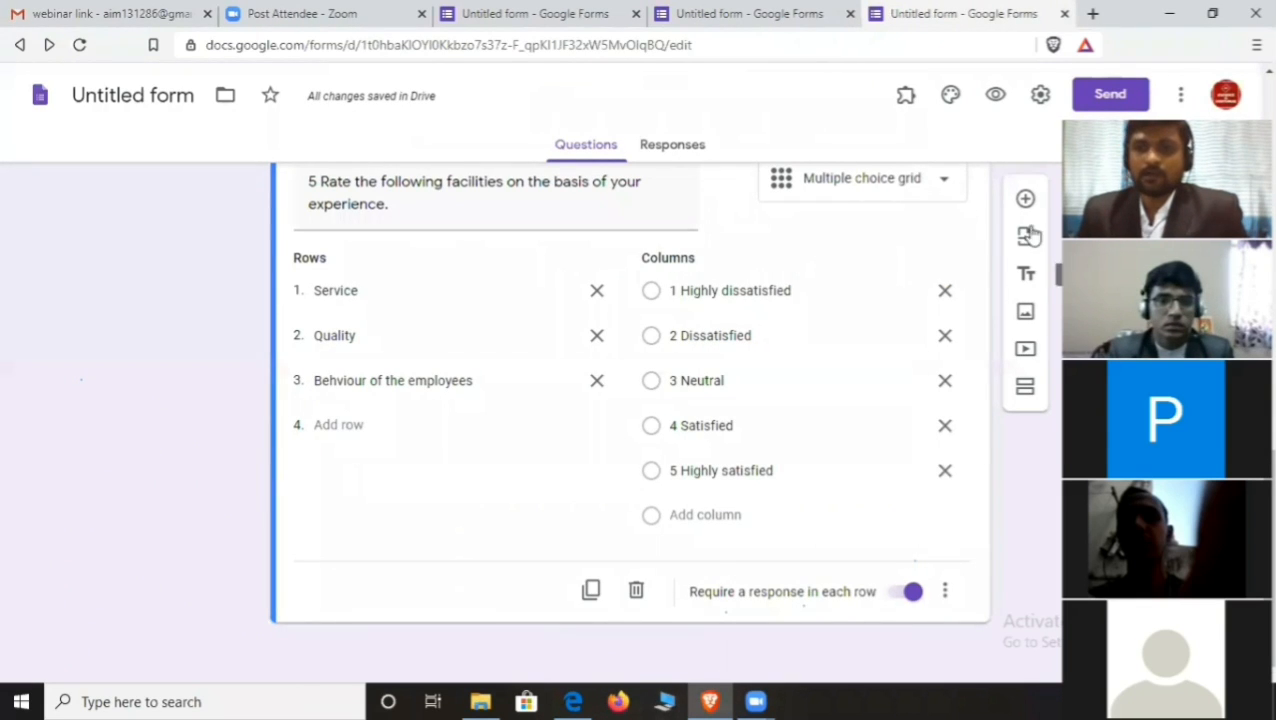
- Add question 6 below the rating grid and change its type to Checkbox grid
{"action": "left_click", "coordinate": [1024, 198]}
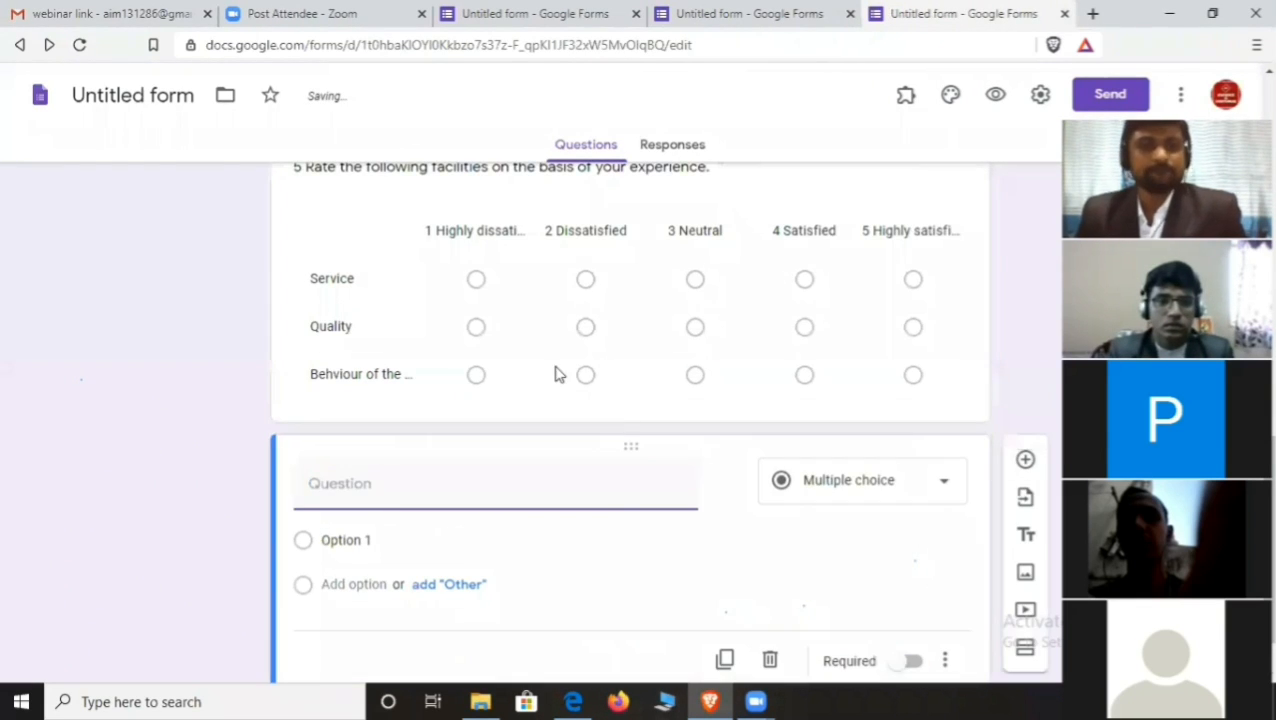
{"action": "type", "text": "5"}
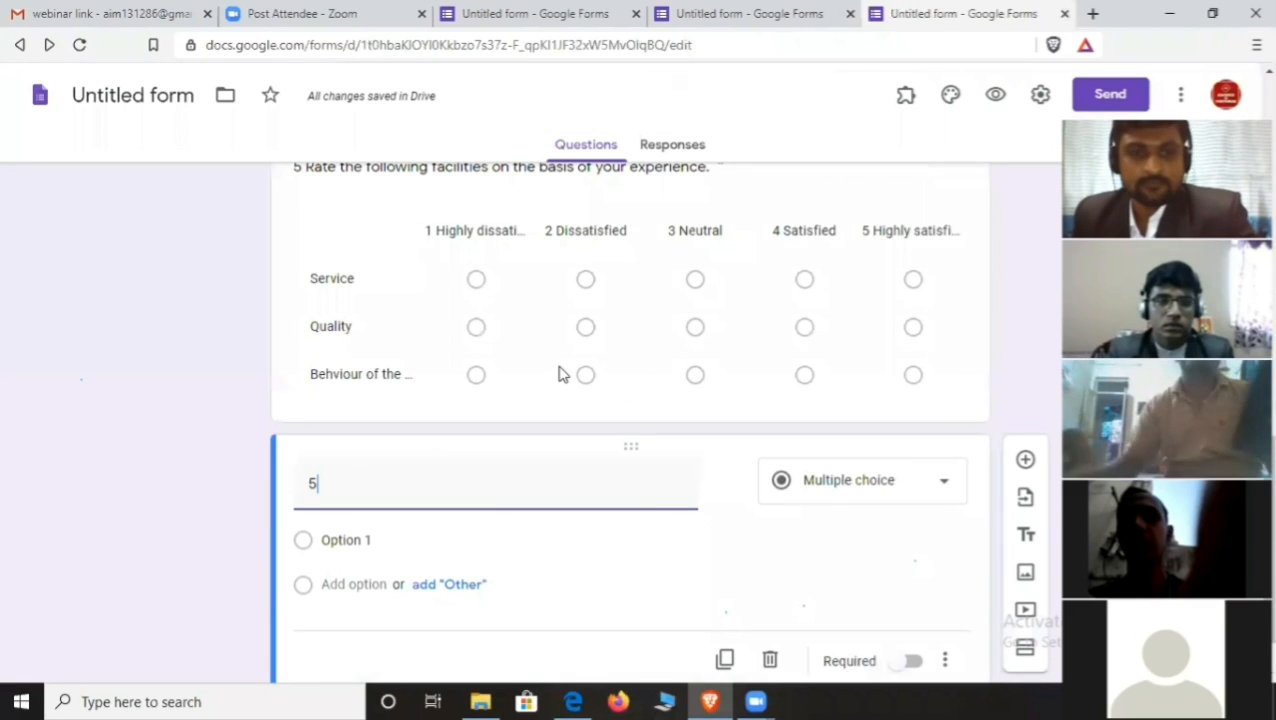
{"action": "key", "text": "BackSpace"}
{"action": "type", "text": "6"}
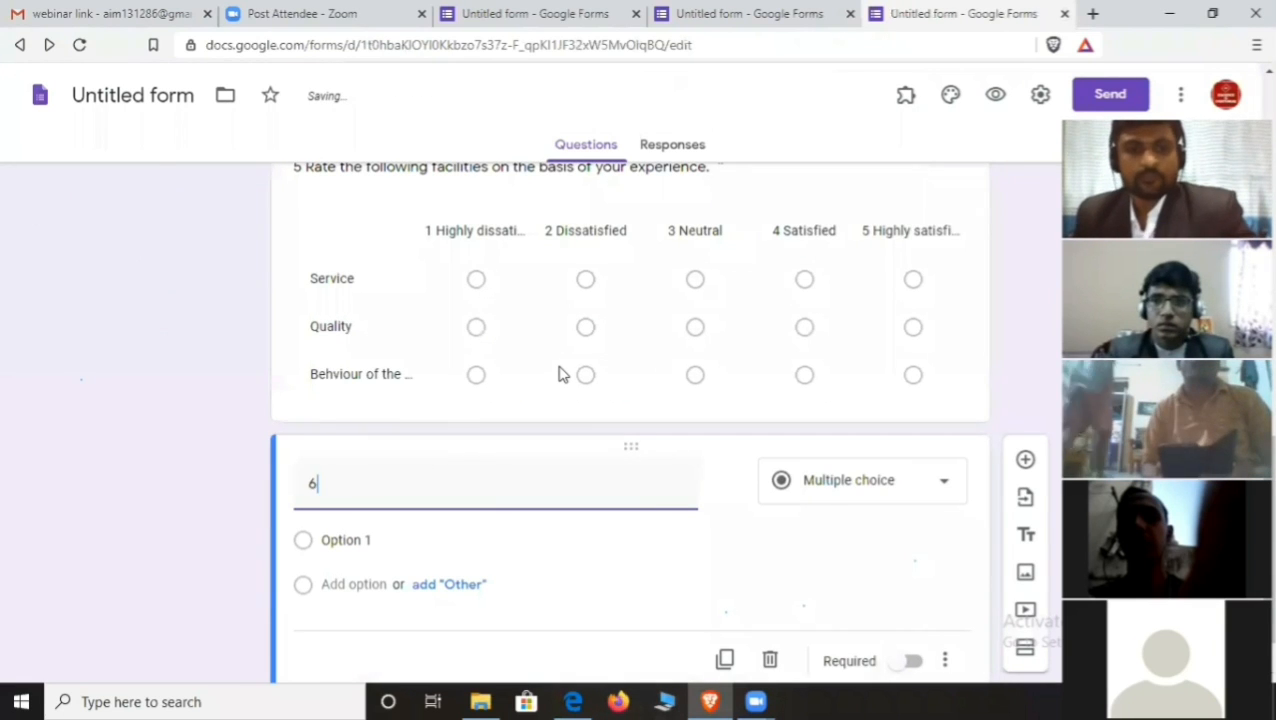
{"action": "scroll", "coordinate": [562, 374], "scroll_direction": "down", "scroll_amount": 1}
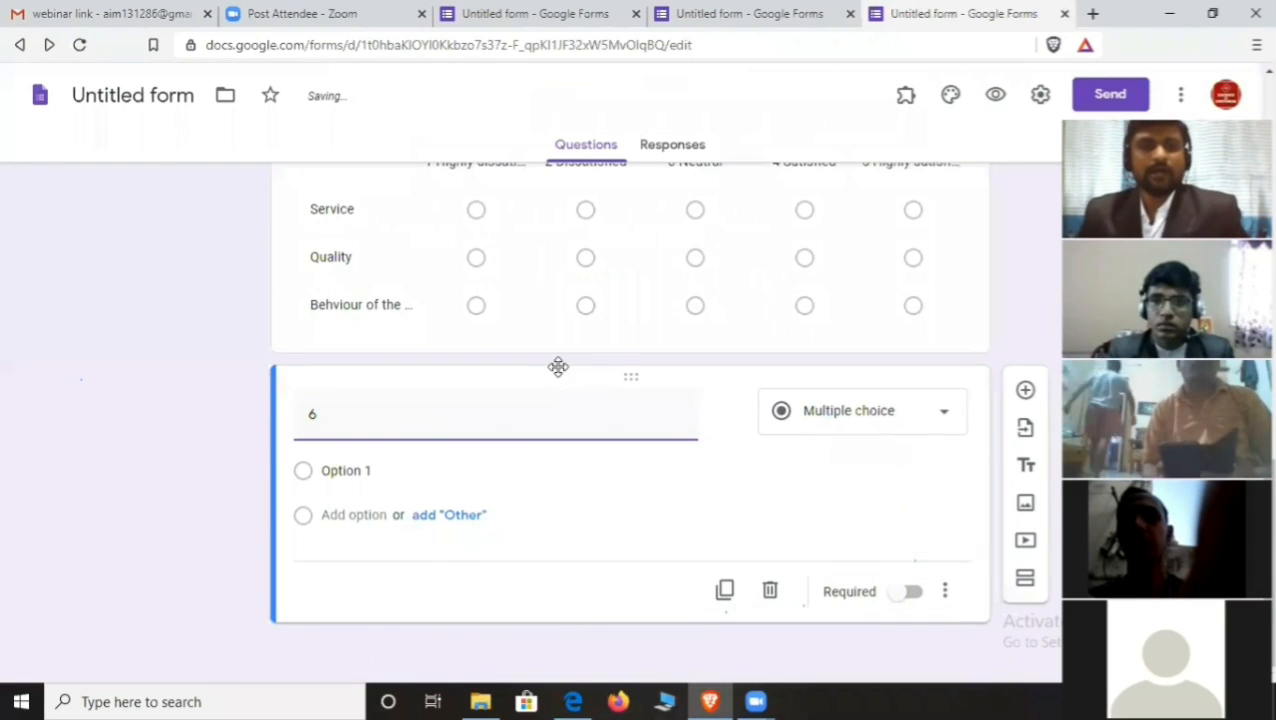
{"action": "left_click", "coordinate": [940, 419]}
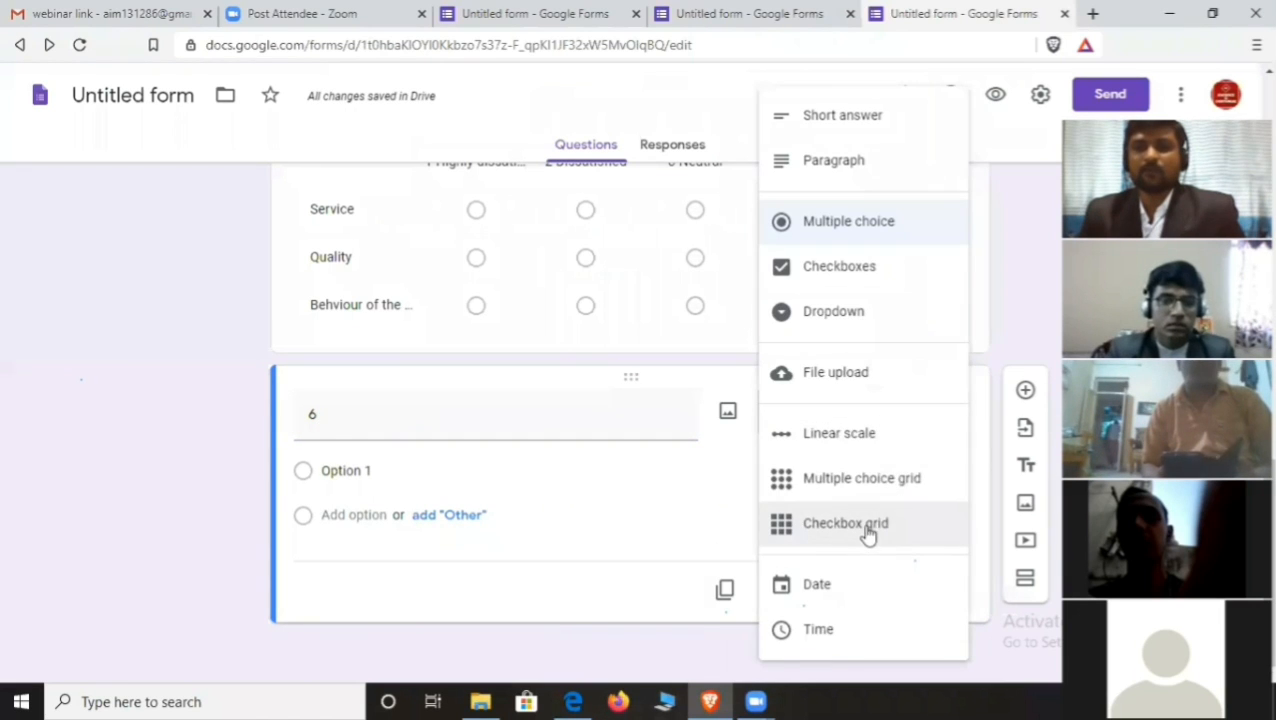
{"action": "left_click", "coordinate": [866, 526]}
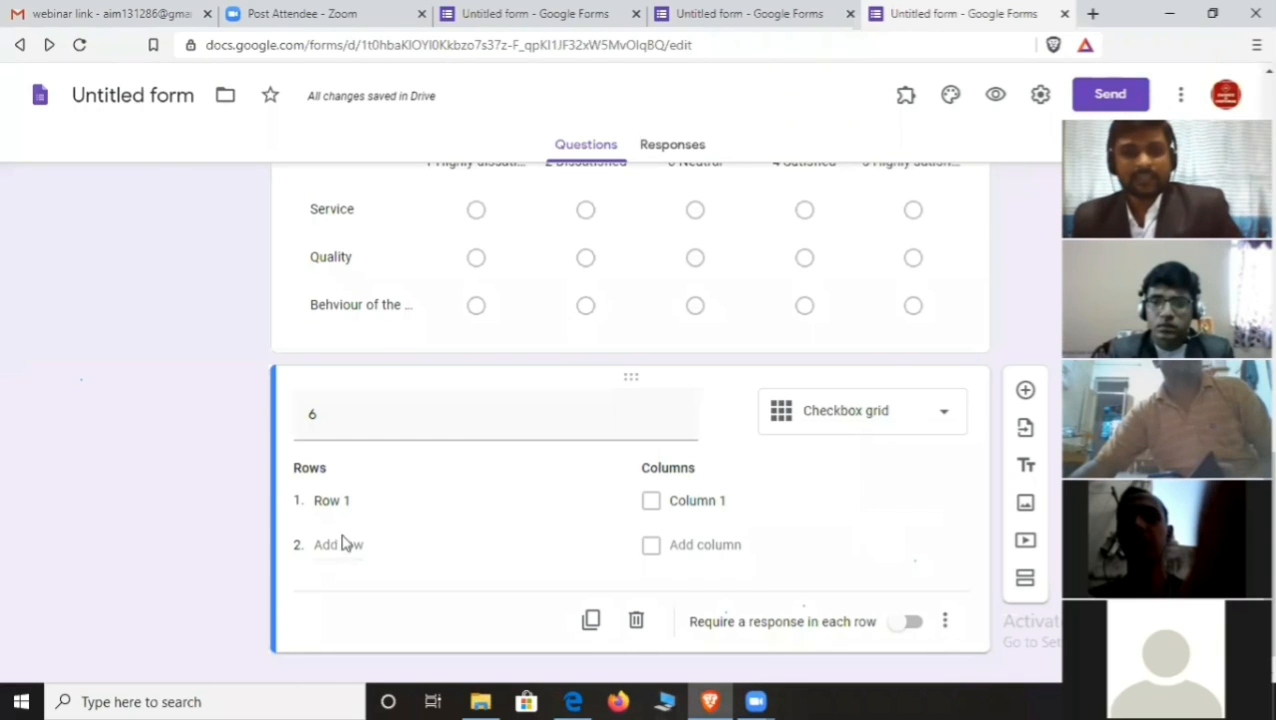
- Title question 6 '6 select the following category'
{"action": "left_click", "coordinate": [338, 496]}
{"action": "left_click", "coordinate": [337, 411]}
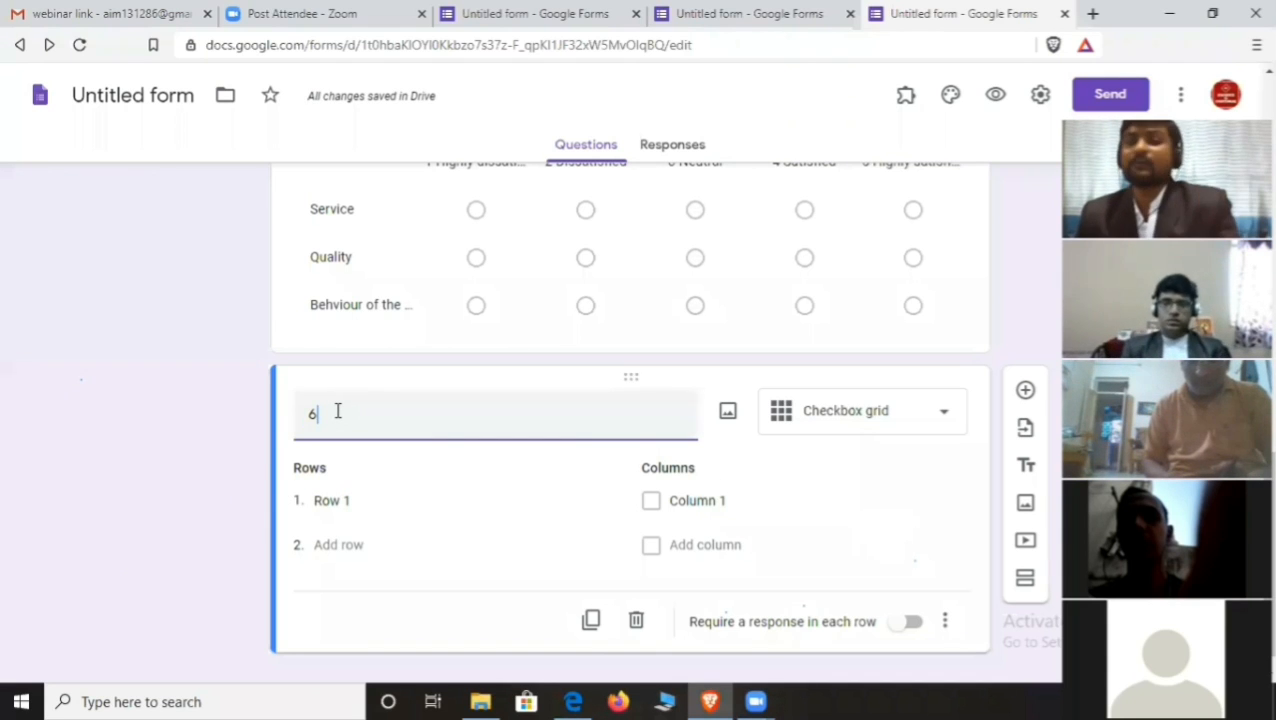
{"action": "type", "text": "se"}
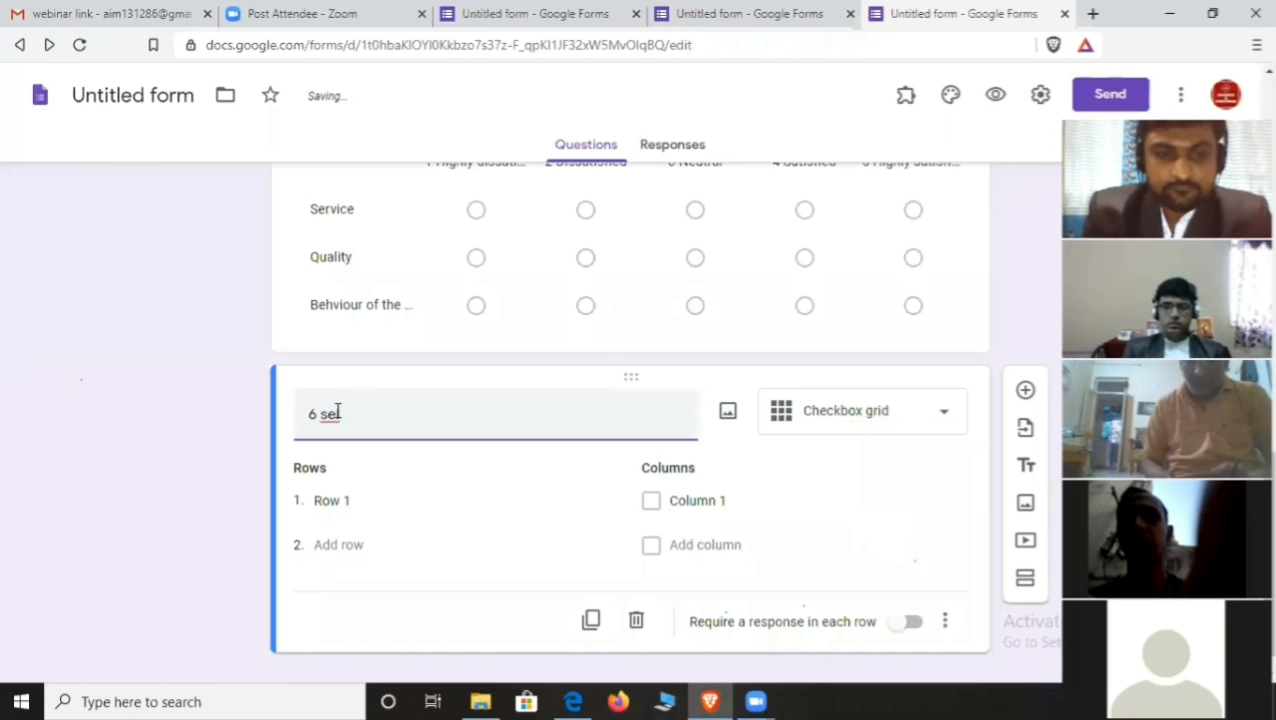
{"action": "type", "text": "lect"}
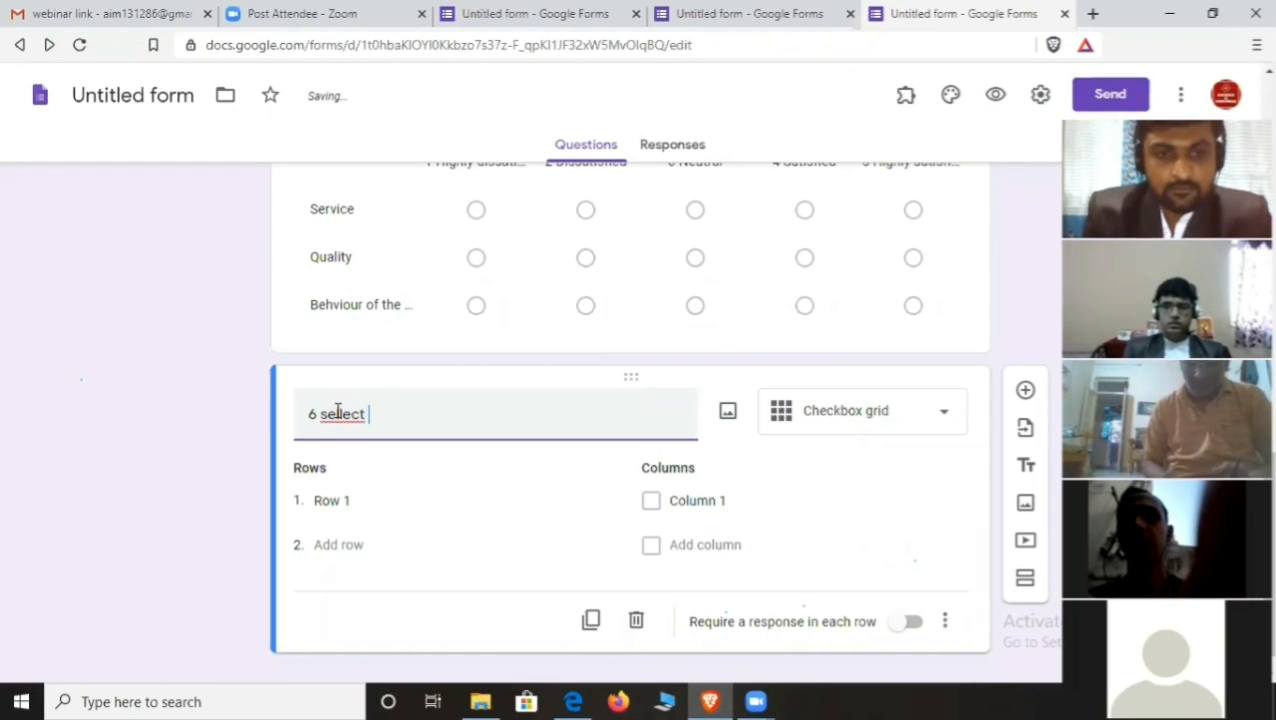
{"action": "key", "text": "BackSpace"}
{"action": "key", "text": "BackSpace"}
{"action": "key", "text": "BackSpace"}
{"action": "key", "text": "BackSpace"}
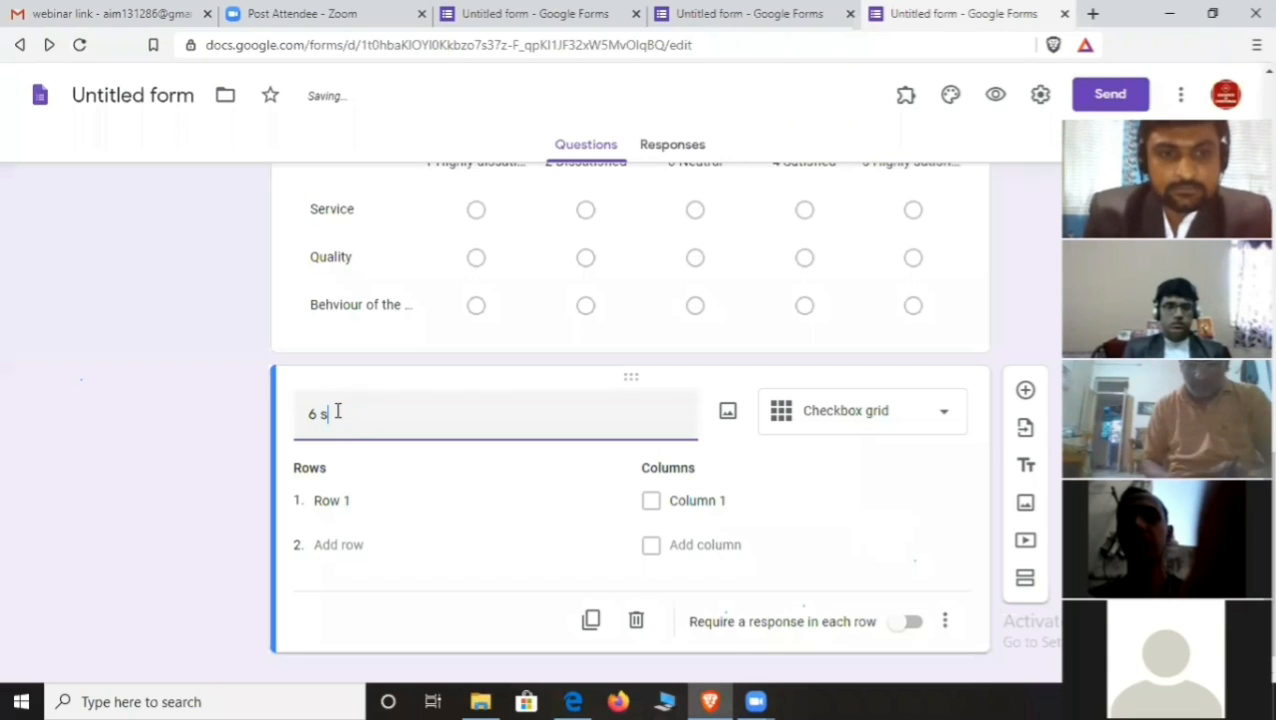
{"action": "type", "text": "se"}
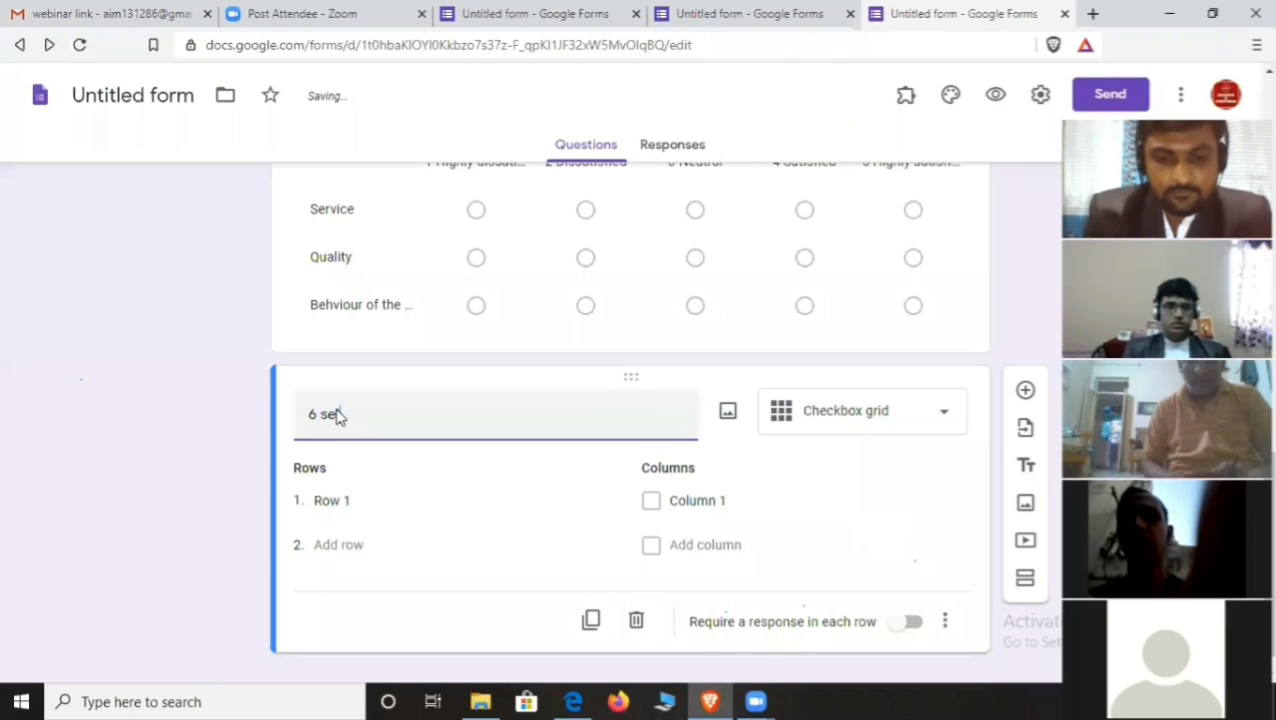
{"action": "type", "text": "lect th"}
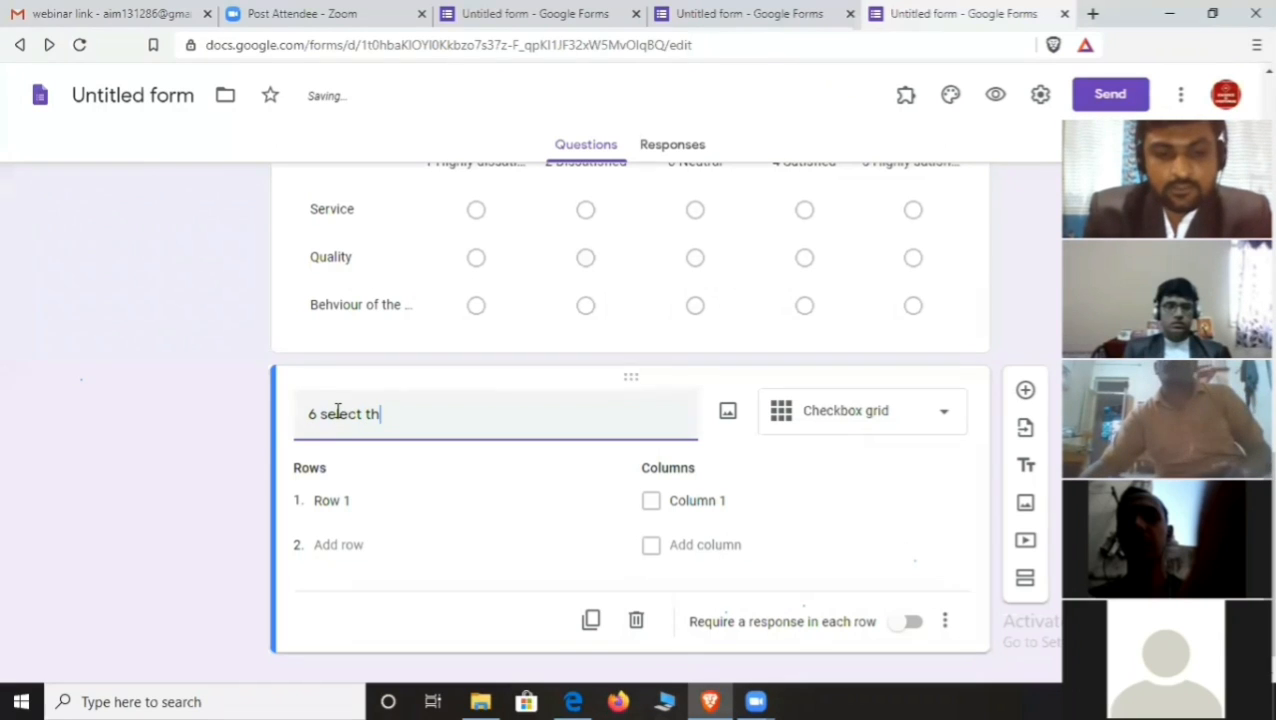
{"action": "type", "text": "e followi"}
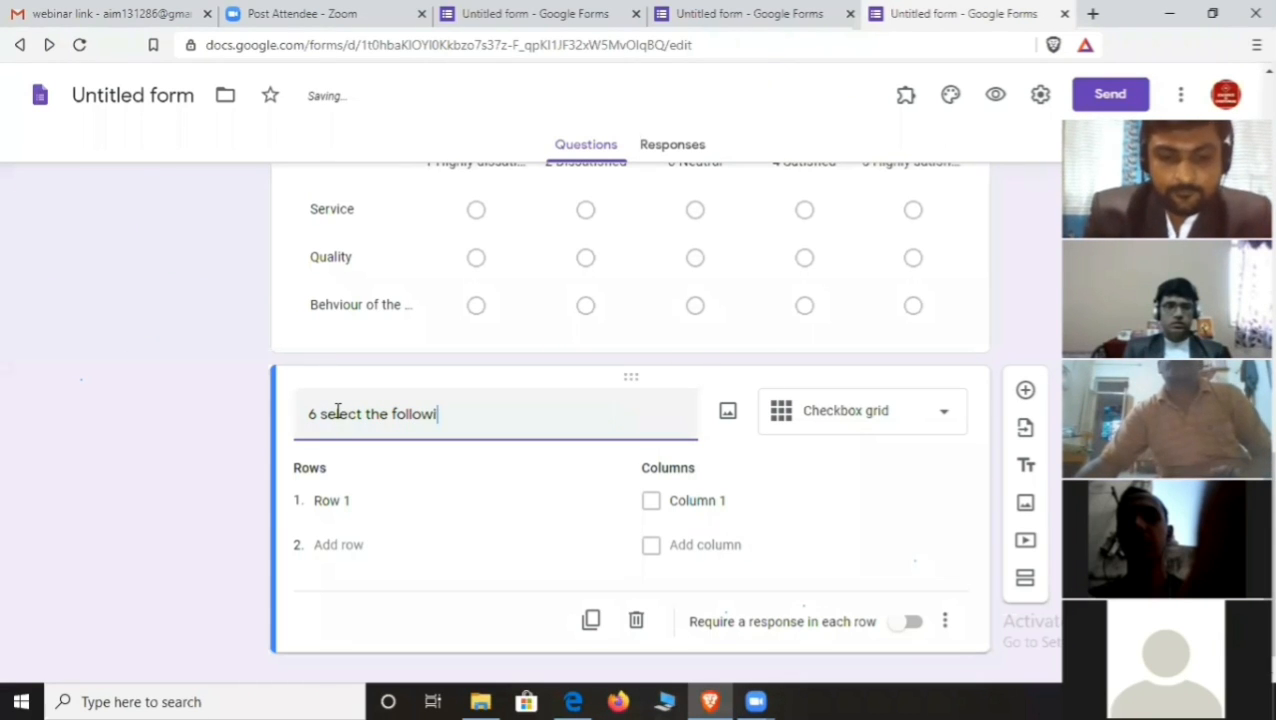
{"action": "type", "text": "ng ca"}
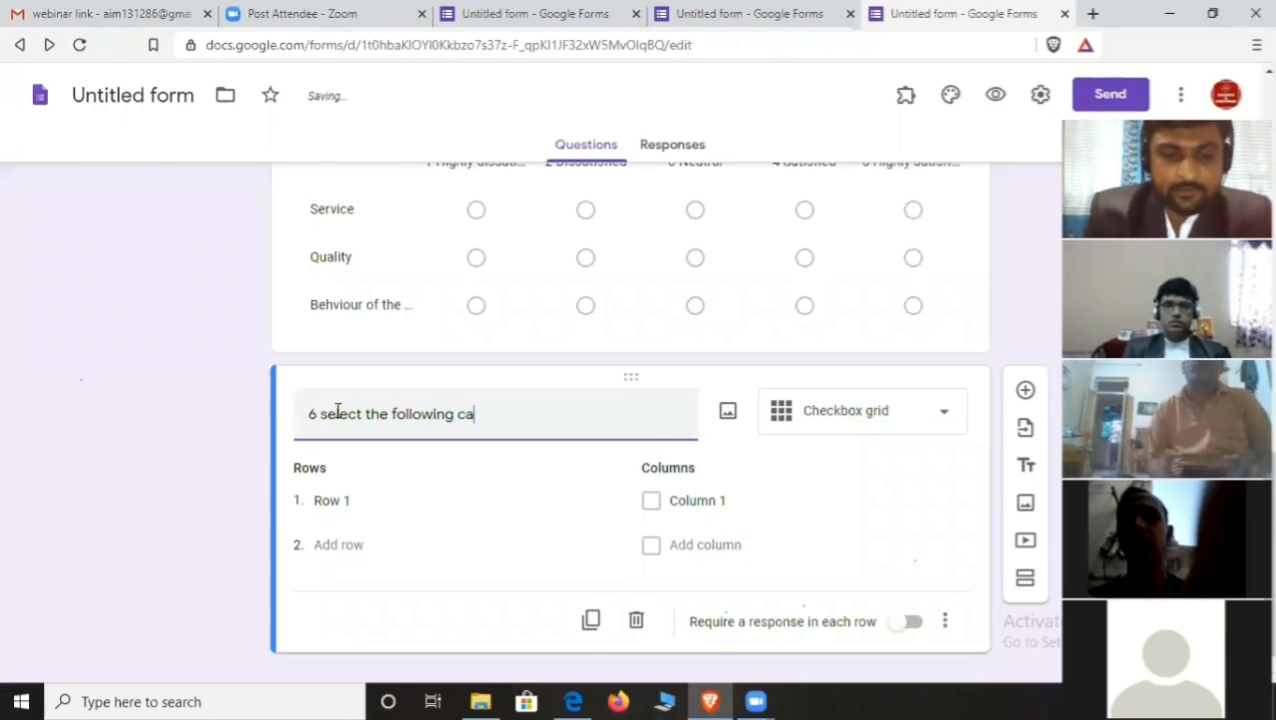
{"action": "type", "text": "tegory"}
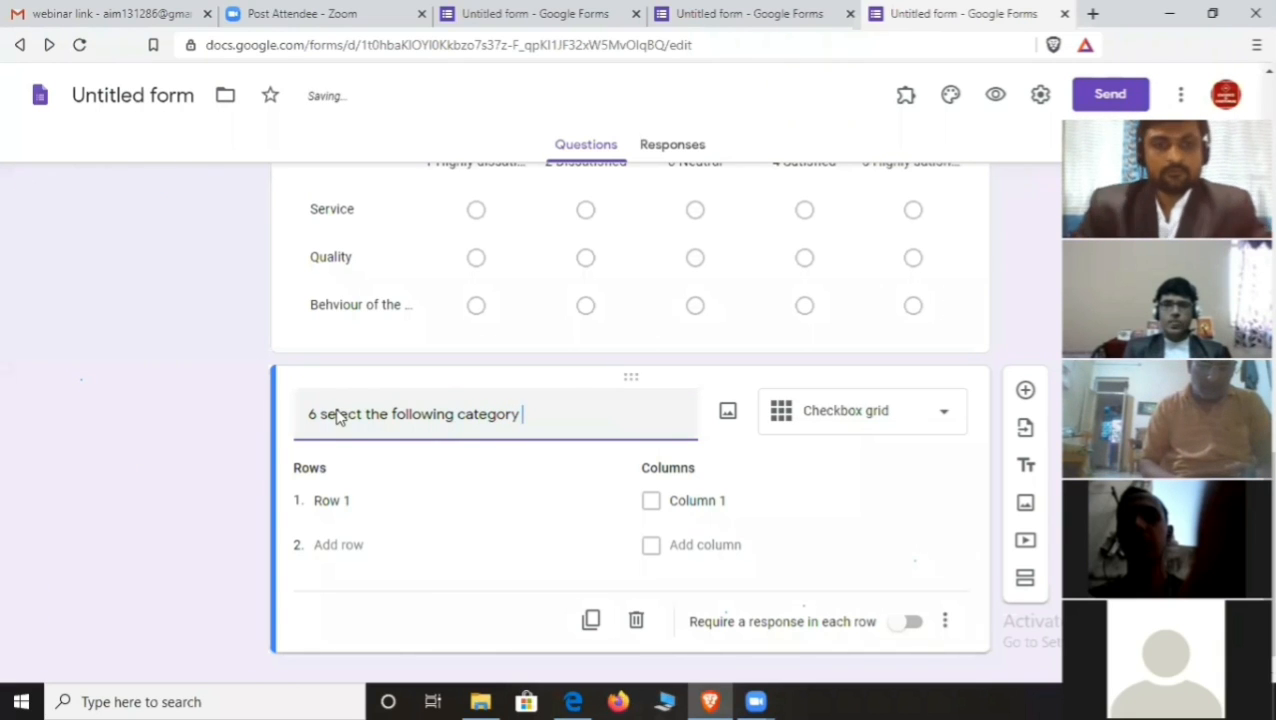
- Fill the checkbox grid's rows with Pizza, Burger and Cold drink
{"action": "left_click", "coordinate": [350, 497]}
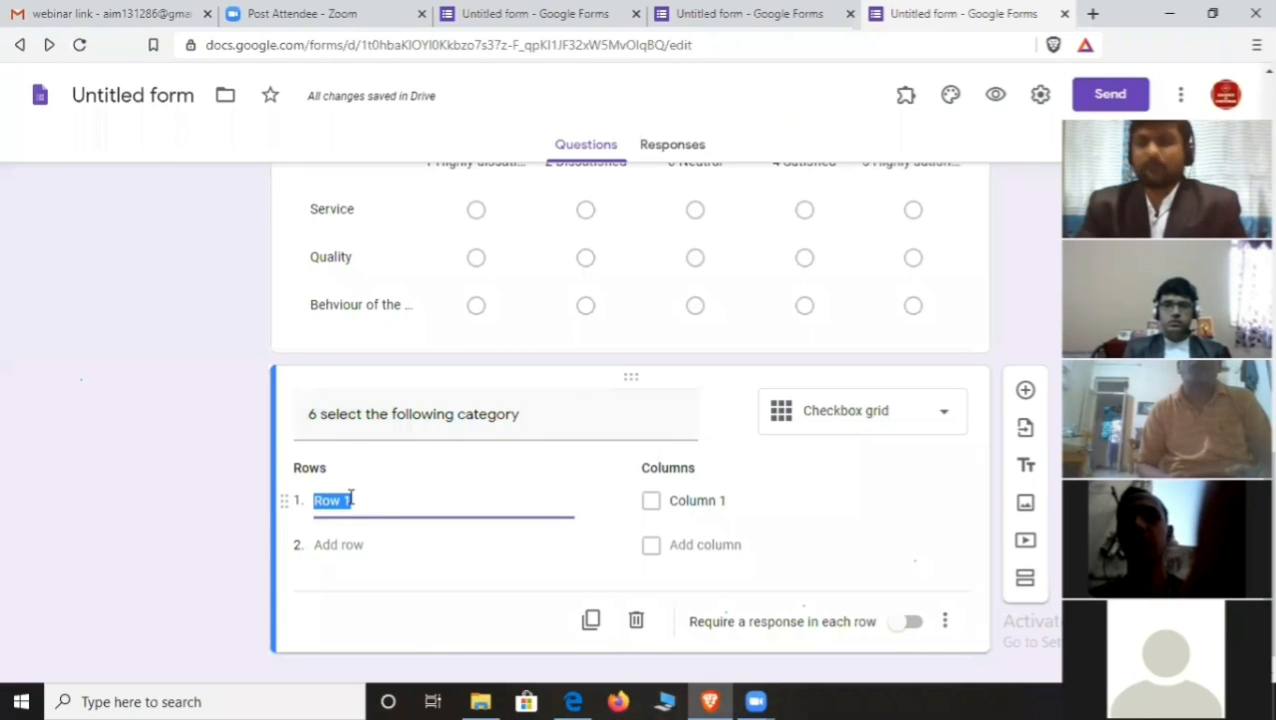
{"action": "type", "text": "Pi"}
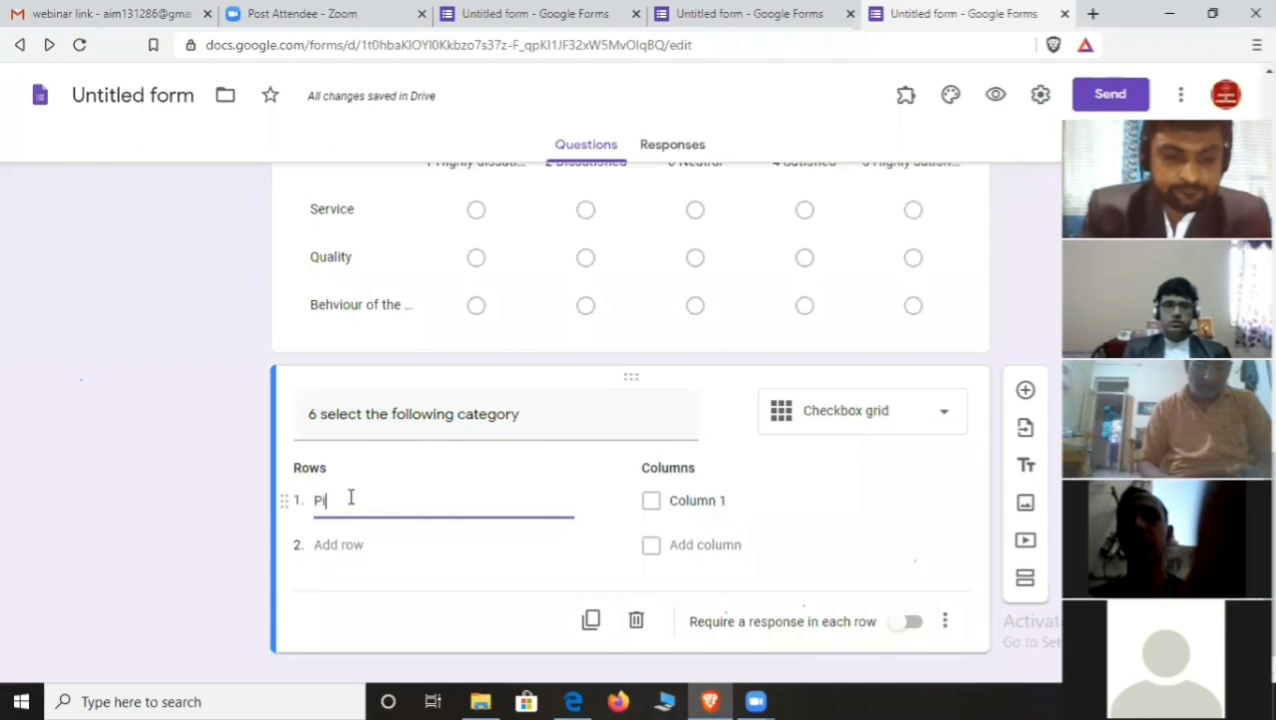
{"action": "type", "text": "zza"}
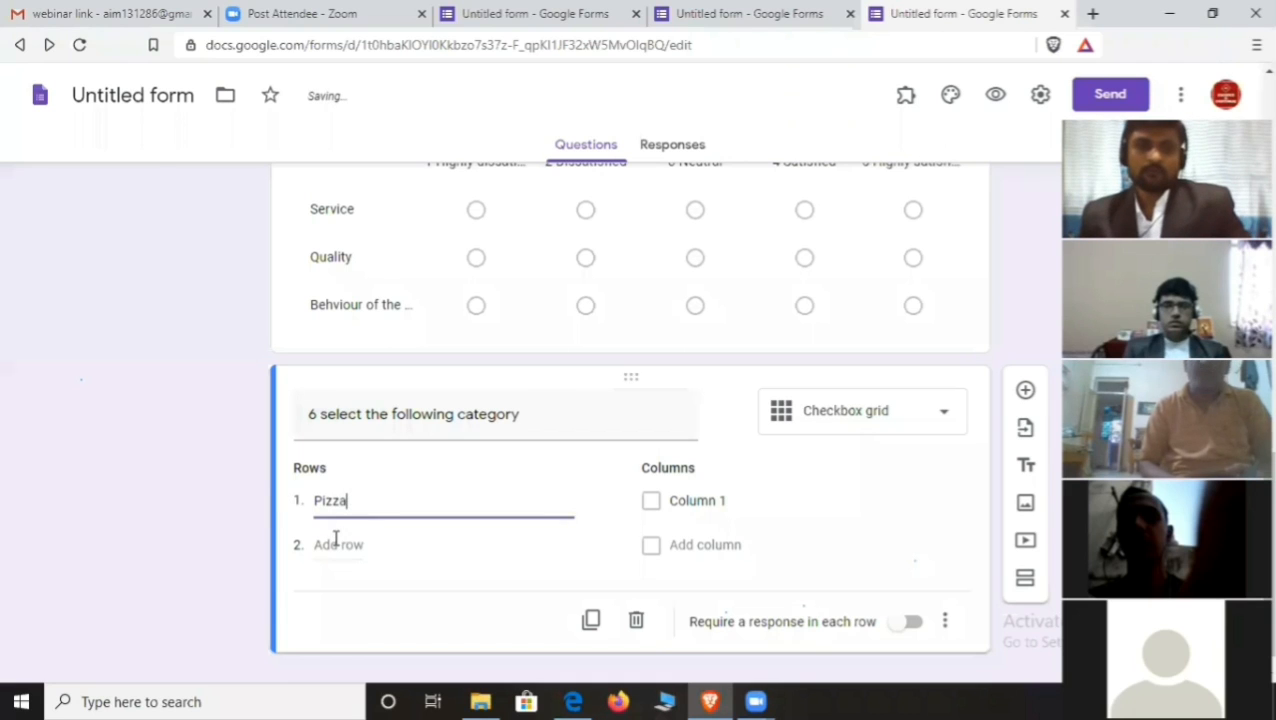
{"action": "left_click", "coordinate": [338, 543]}
{"action": "type", "text": "Burger"}
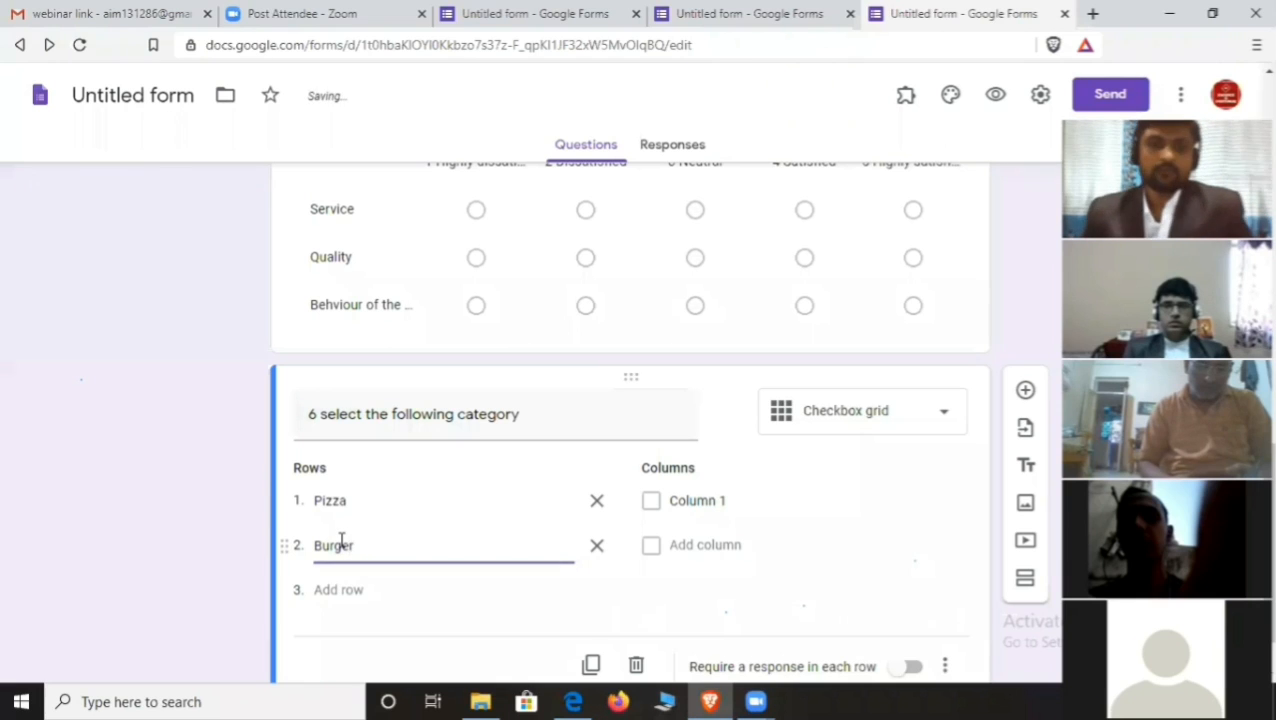
{"action": "scroll", "coordinate": [352, 539], "scroll_direction": "down", "scroll_amount": 1}
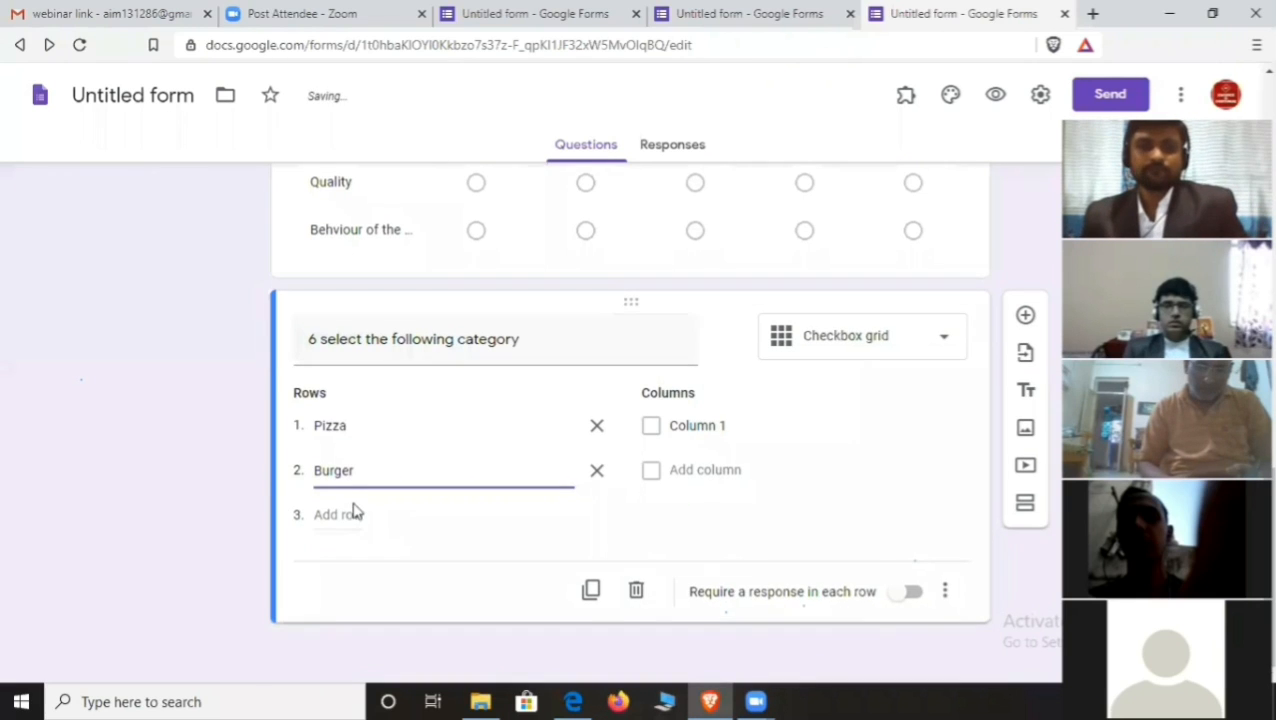
{"action": "left_click", "coordinate": [349, 508]}
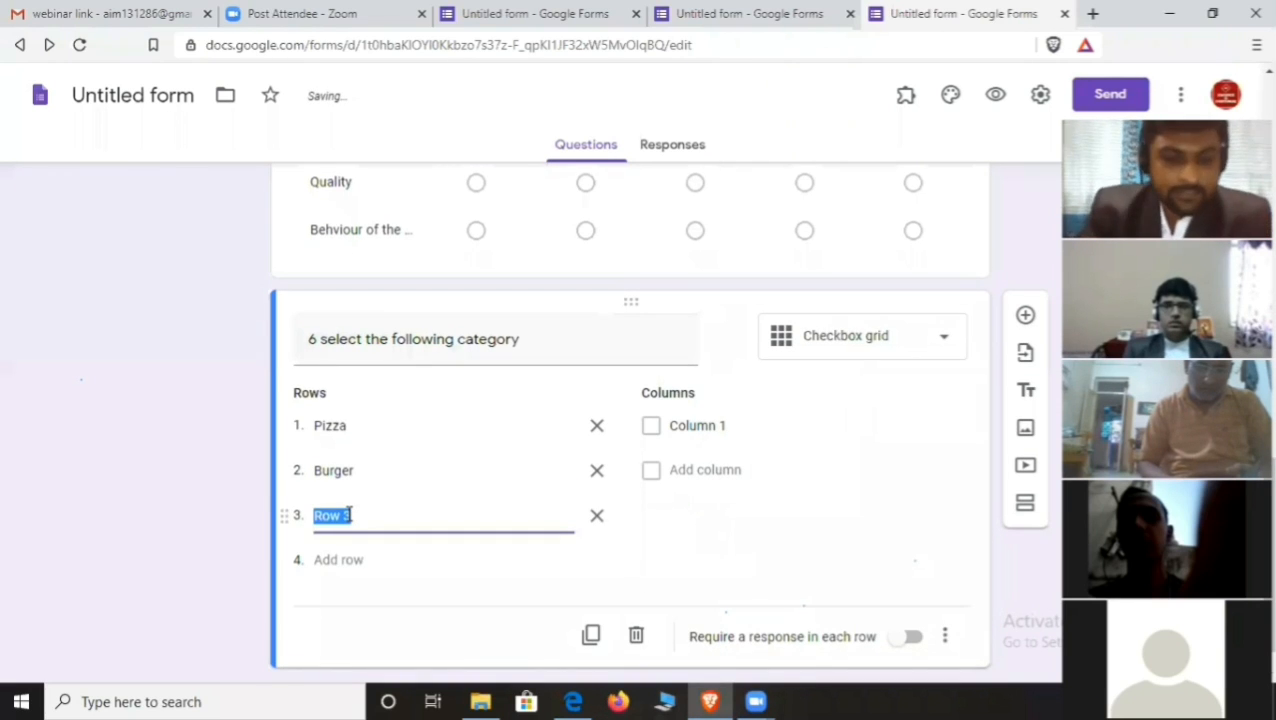
{"action": "type", "text": "Cold d"}
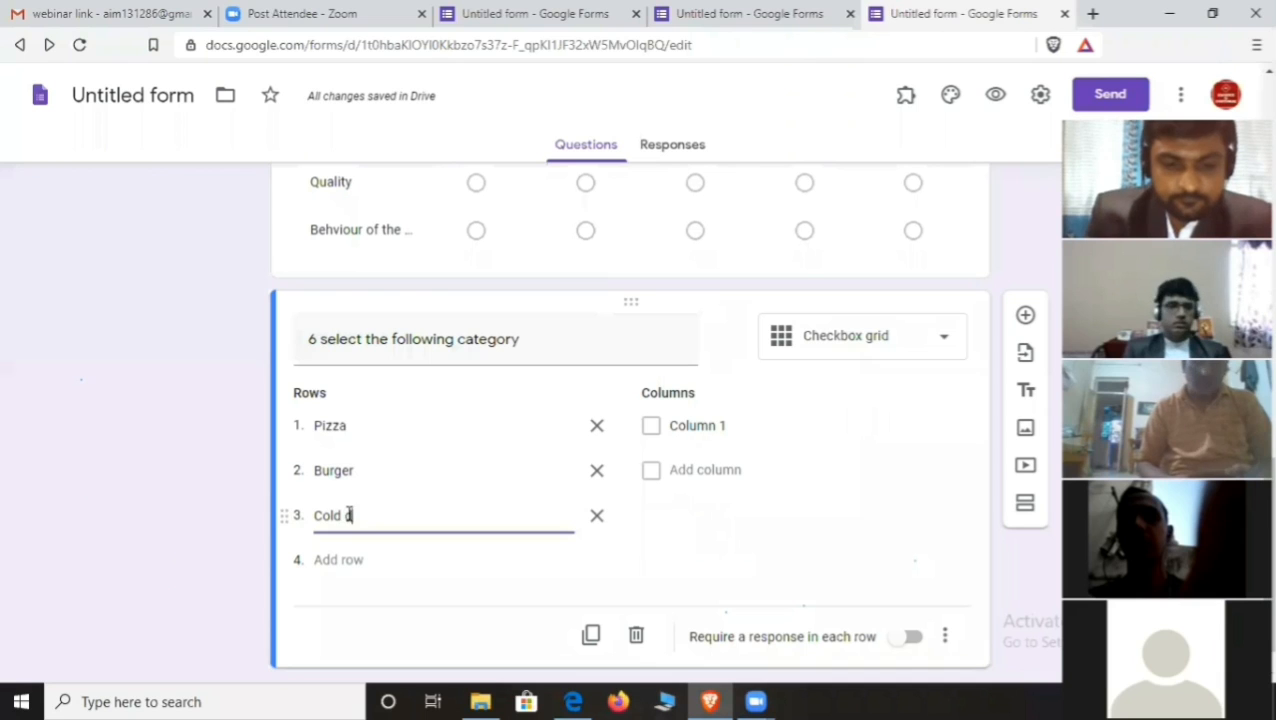
{"action": "type", "text": "rink"}
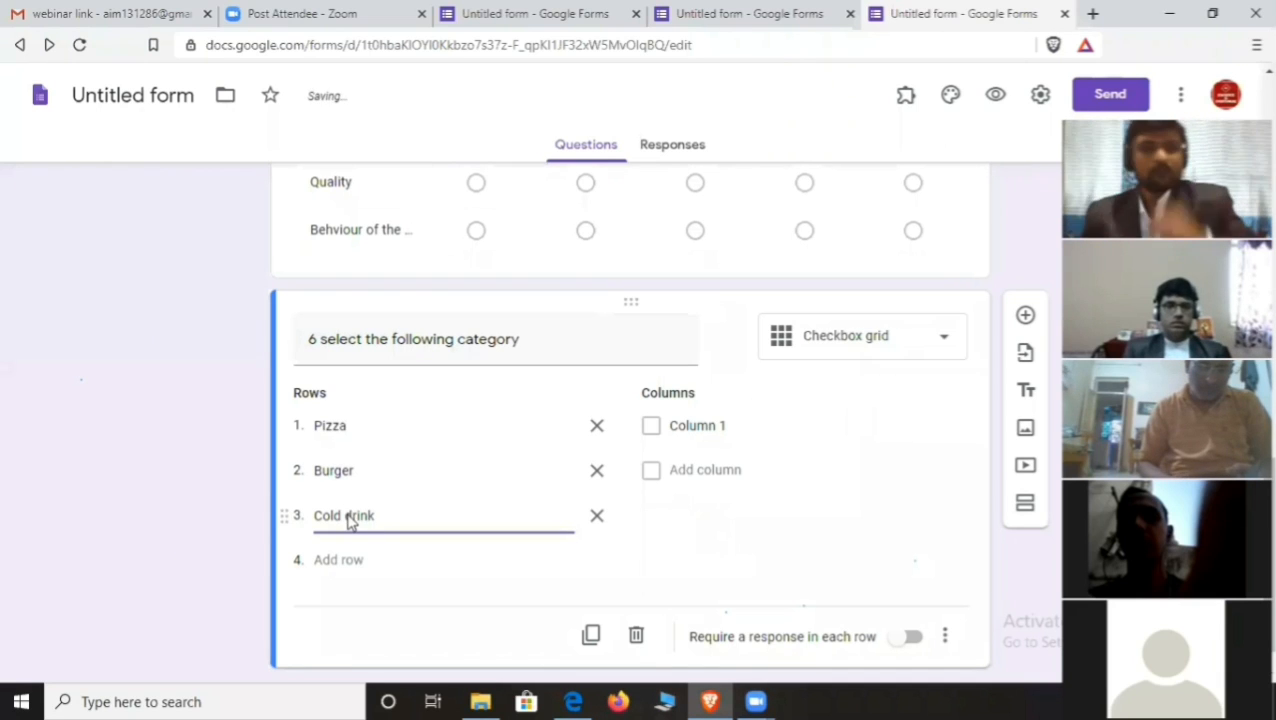
{"action": "left_click", "coordinate": [726, 425]}
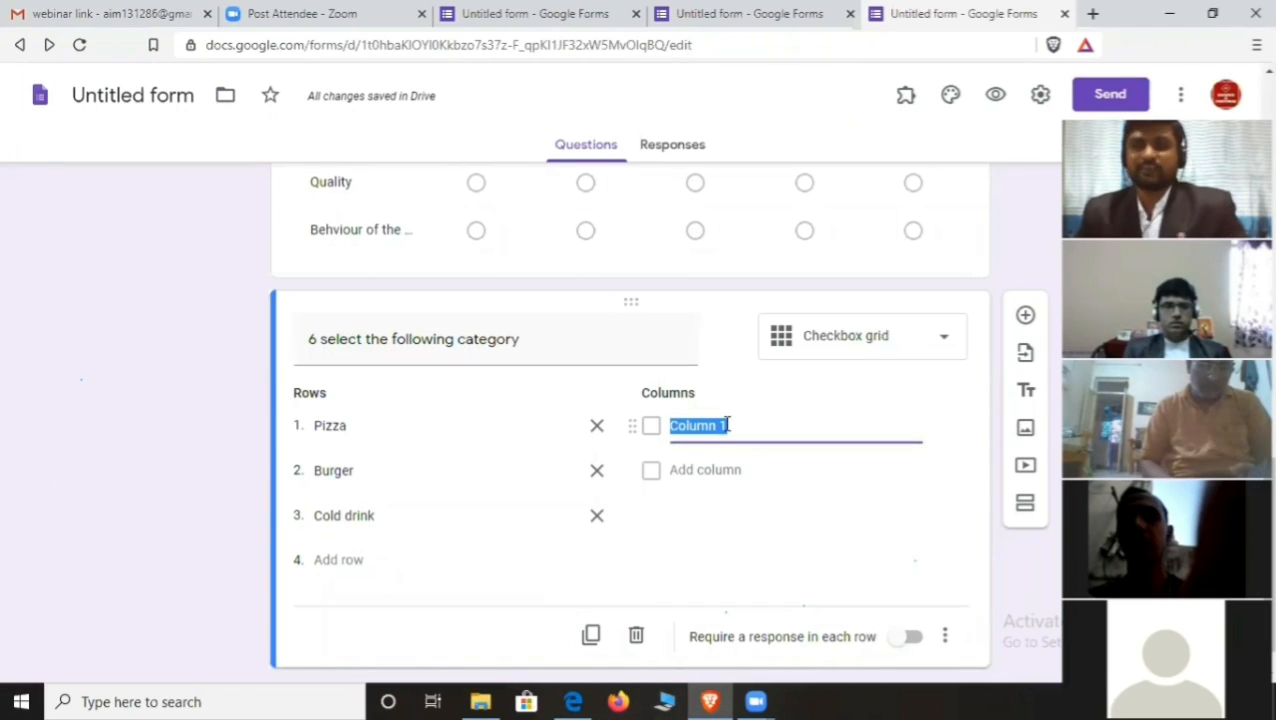
- Label the grid's three columns '1 like most', 'Some what like' and 'like'
{"action": "left_click", "coordinate": [735, 426]}
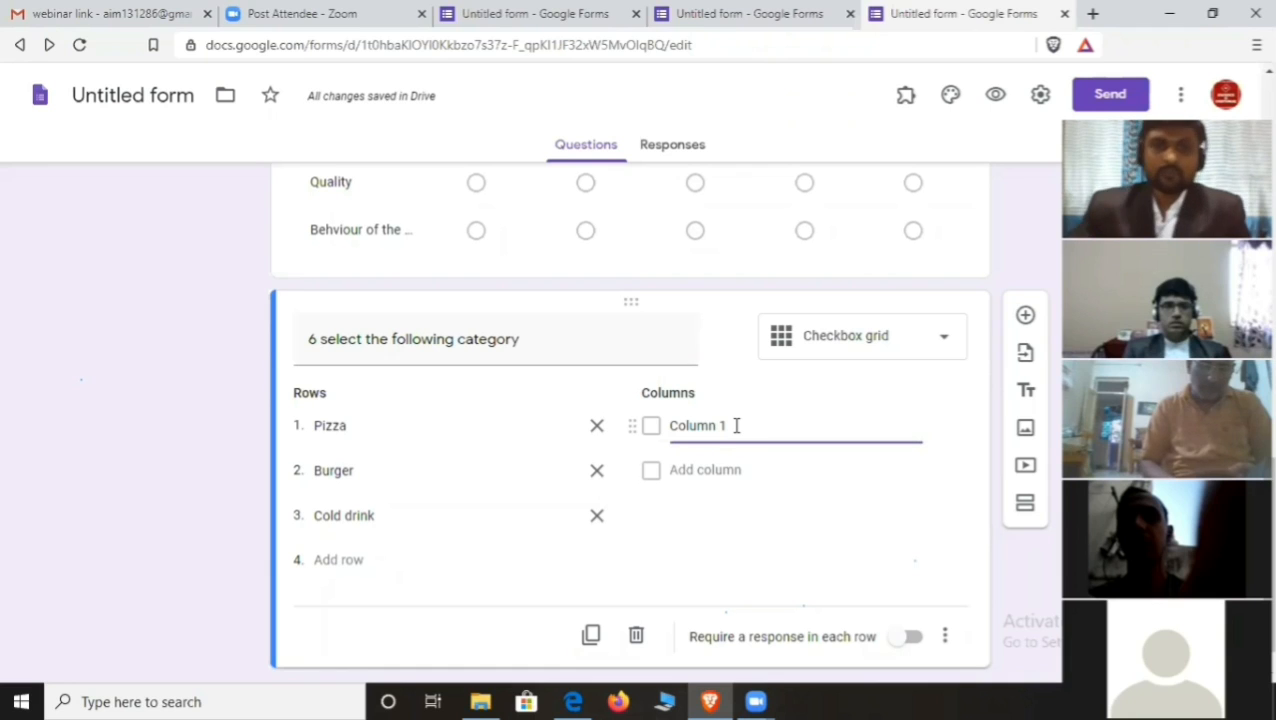
{"action": "key", "text": "BackSpace"}
{"action": "key", "text": "BackSpace"}
{"action": "key", "text": "BackSpace"}
{"action": "key", "text": "BackSpace"}
{"action": "key", "text": "BackSpace"}
{"action": "key", "text": "BackSpace"}
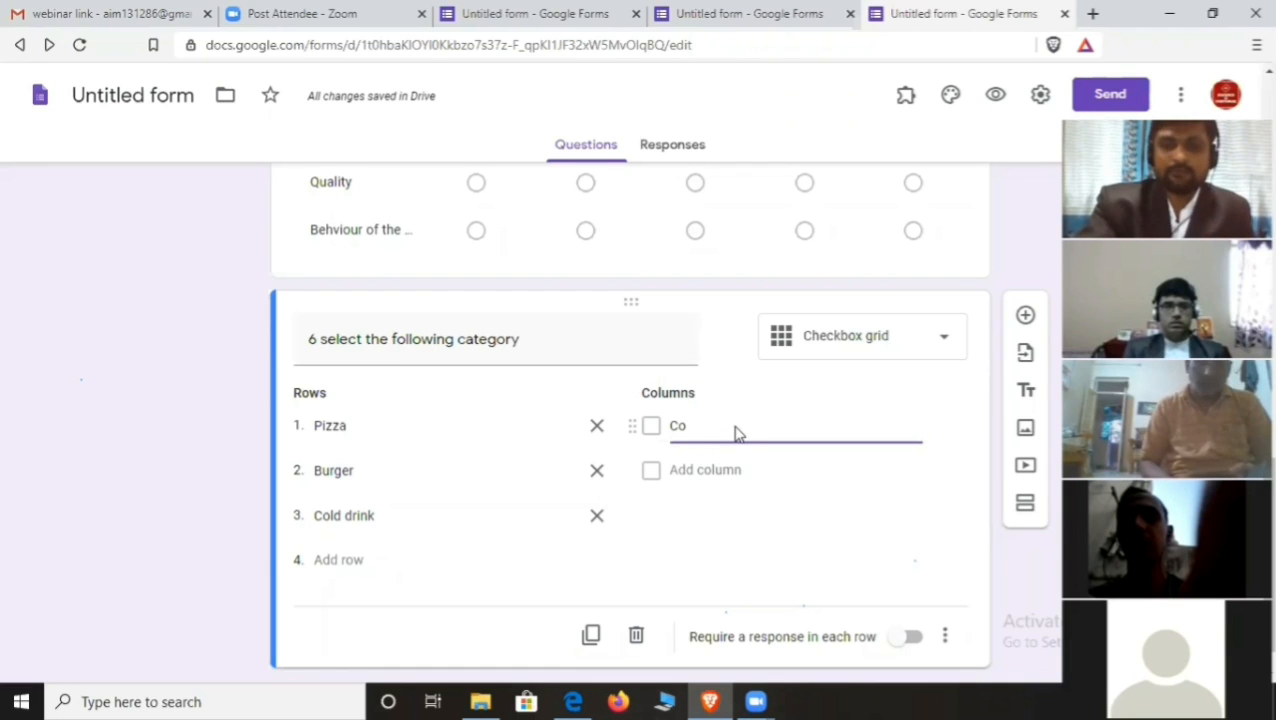
{"action": "key", "text": "BackSpace"}
{"action": "key", "text": "BackSpace"}
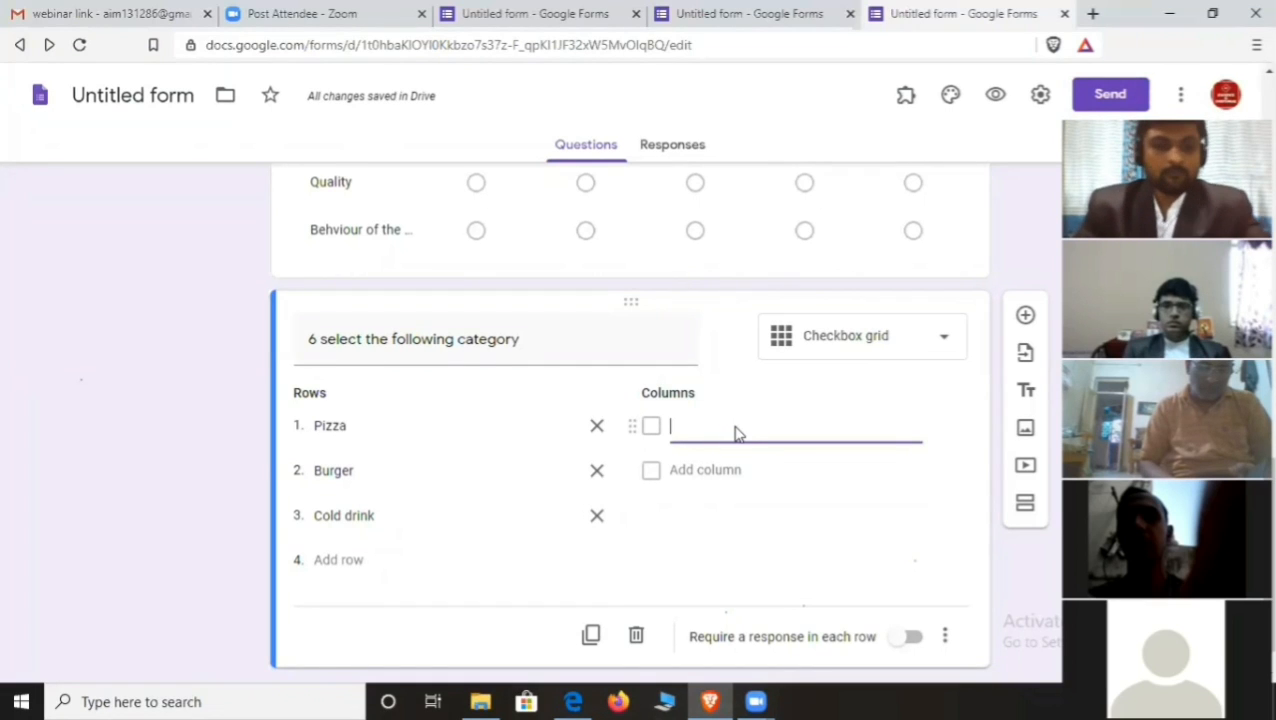
{"action": "type", "text": "1"}
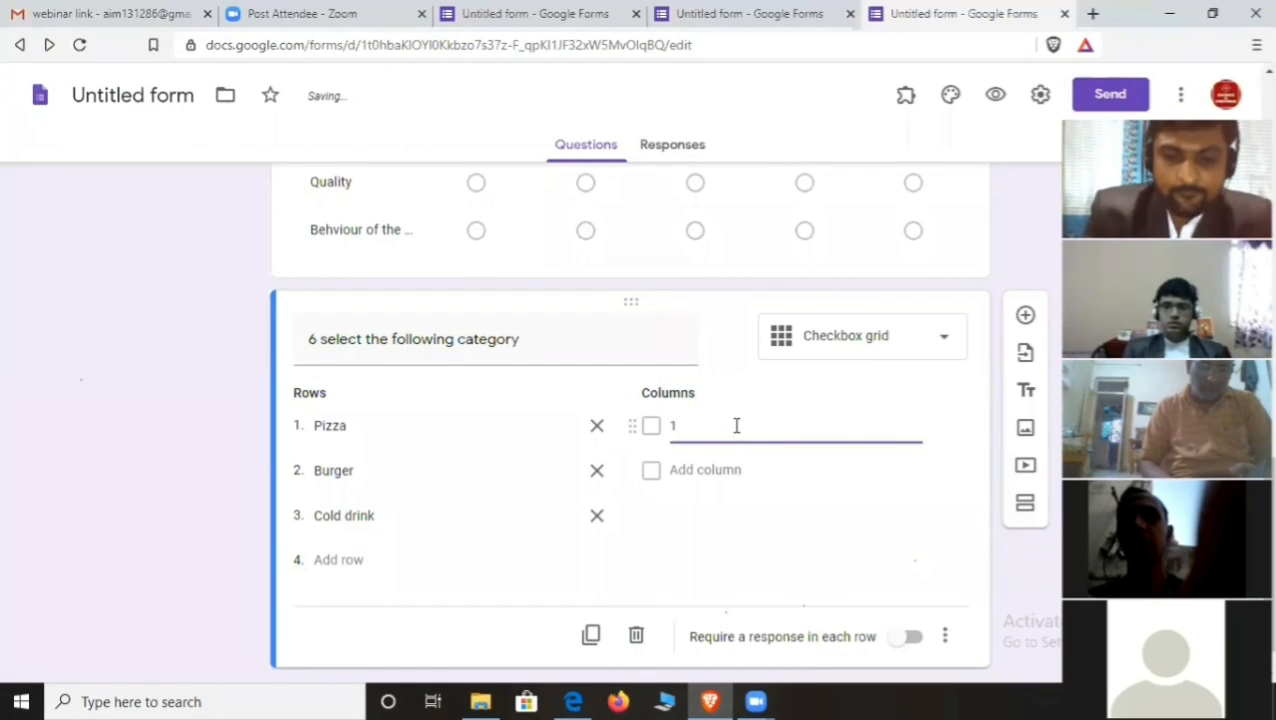
{"action": "type", "text": "most"}
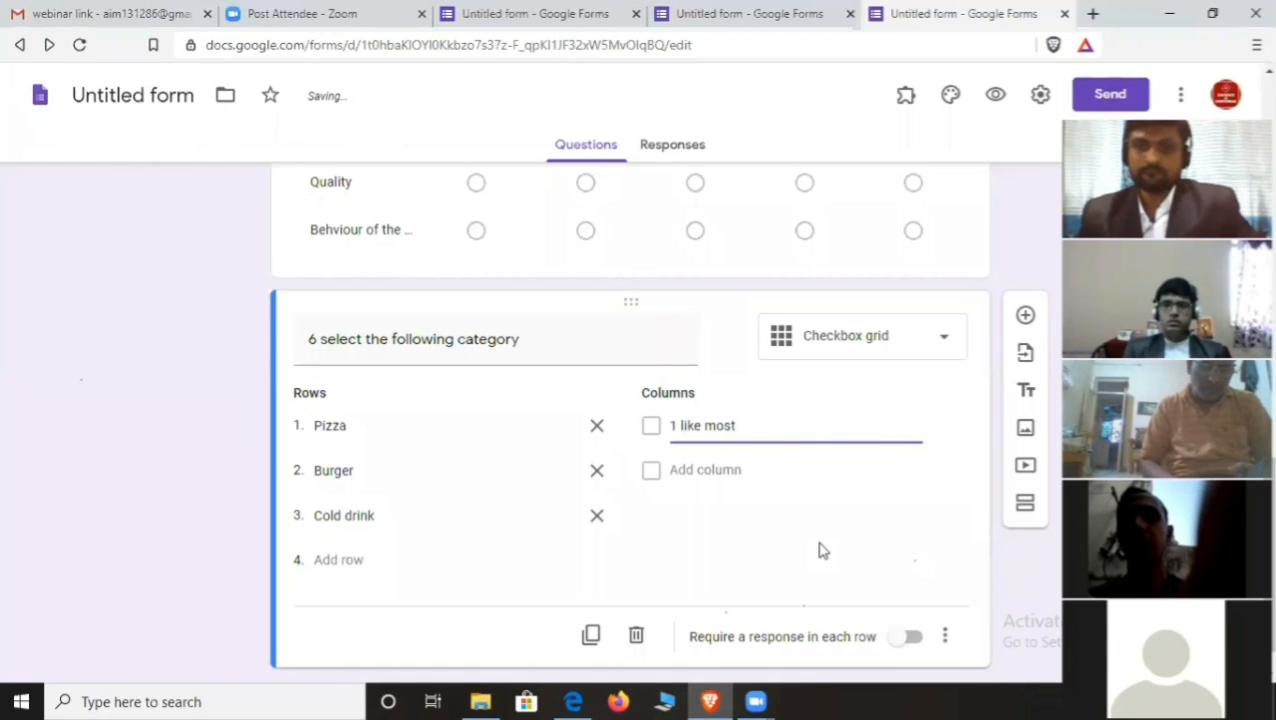
{"action": "left_click", "coordinate": [703, 470]}
{"action": "type", "text": "S"}
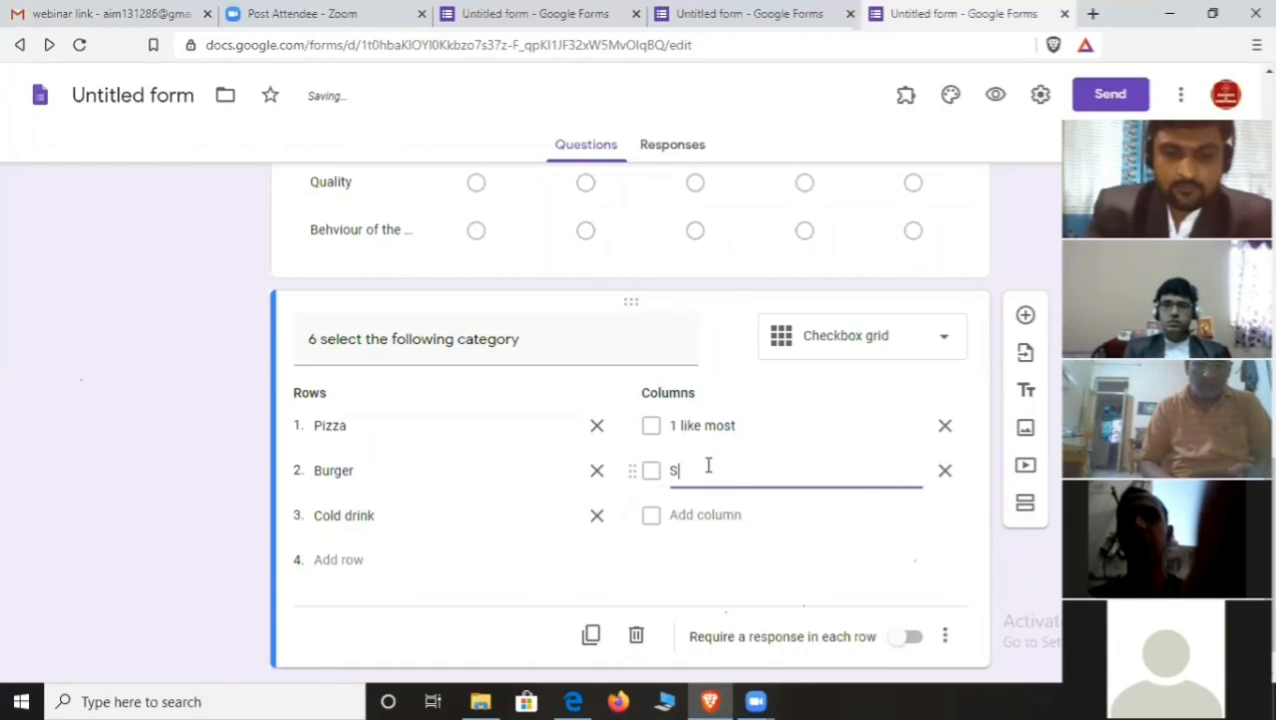
{"action": "type", "text": "ome what"}
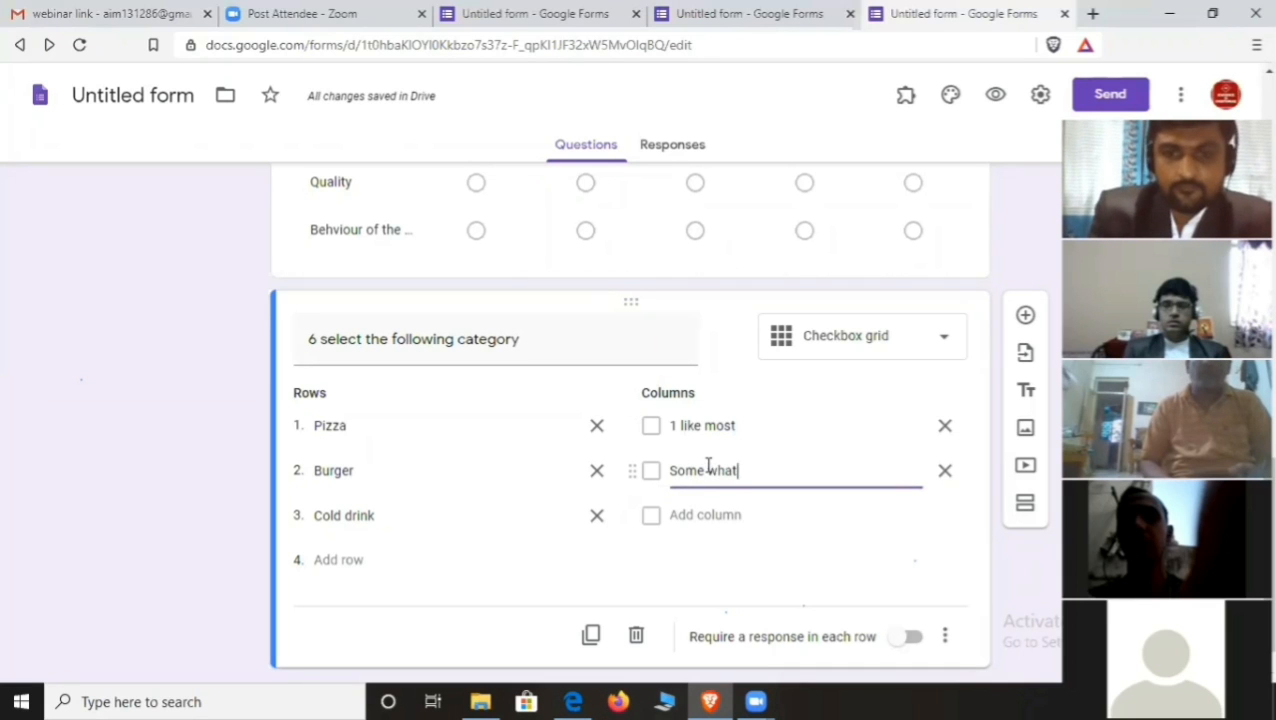
{"action": "type", "text": " like"}
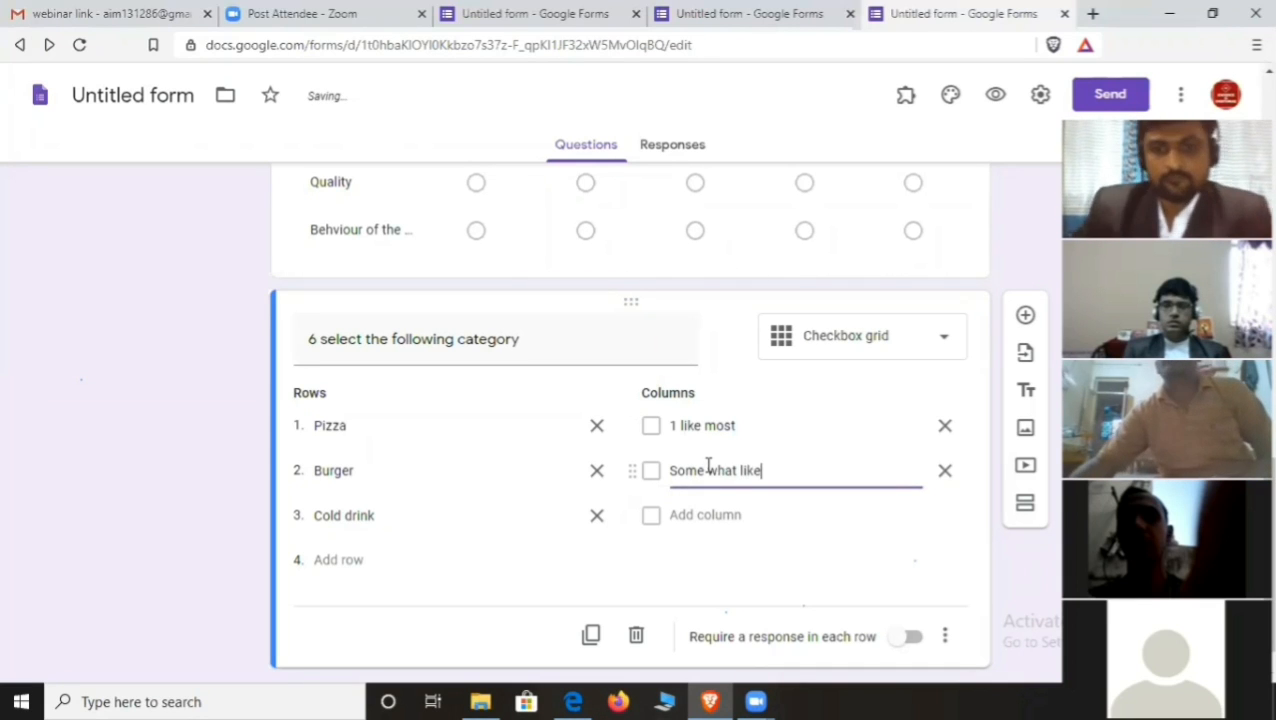
{"action": "left_click", "coordinate": [712, 516]}
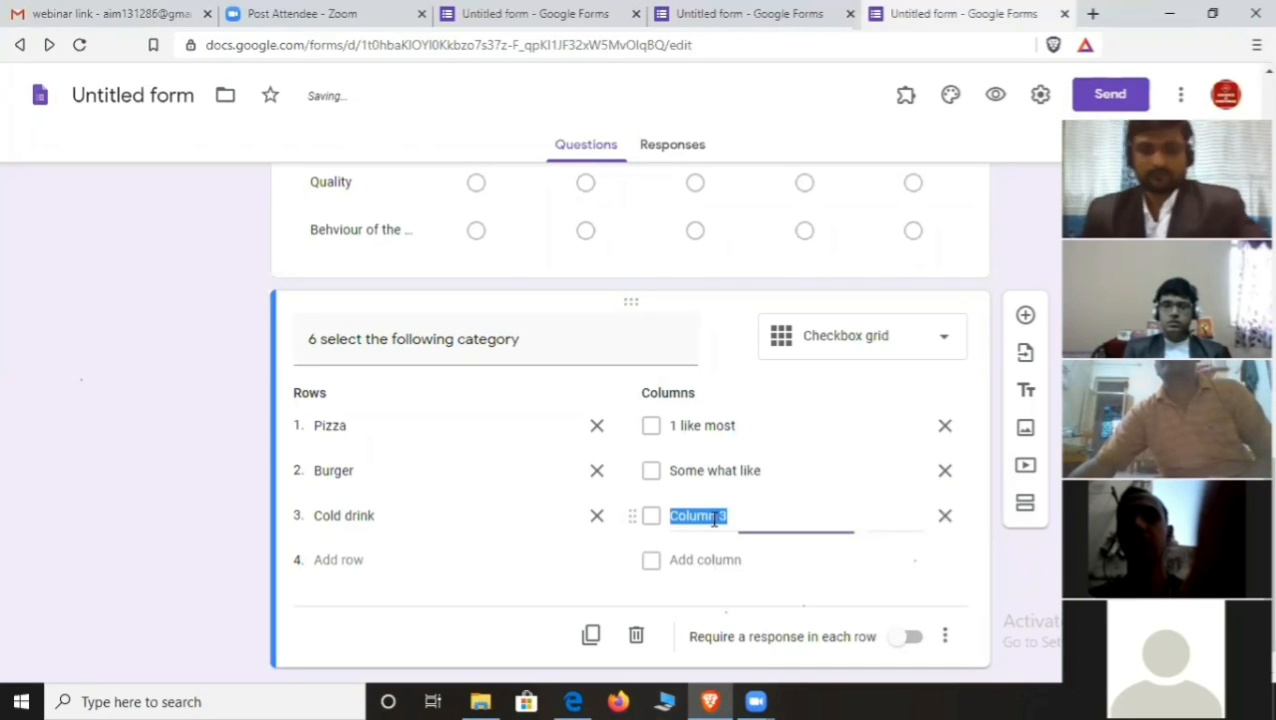
{"action": "type", "text": "like"}
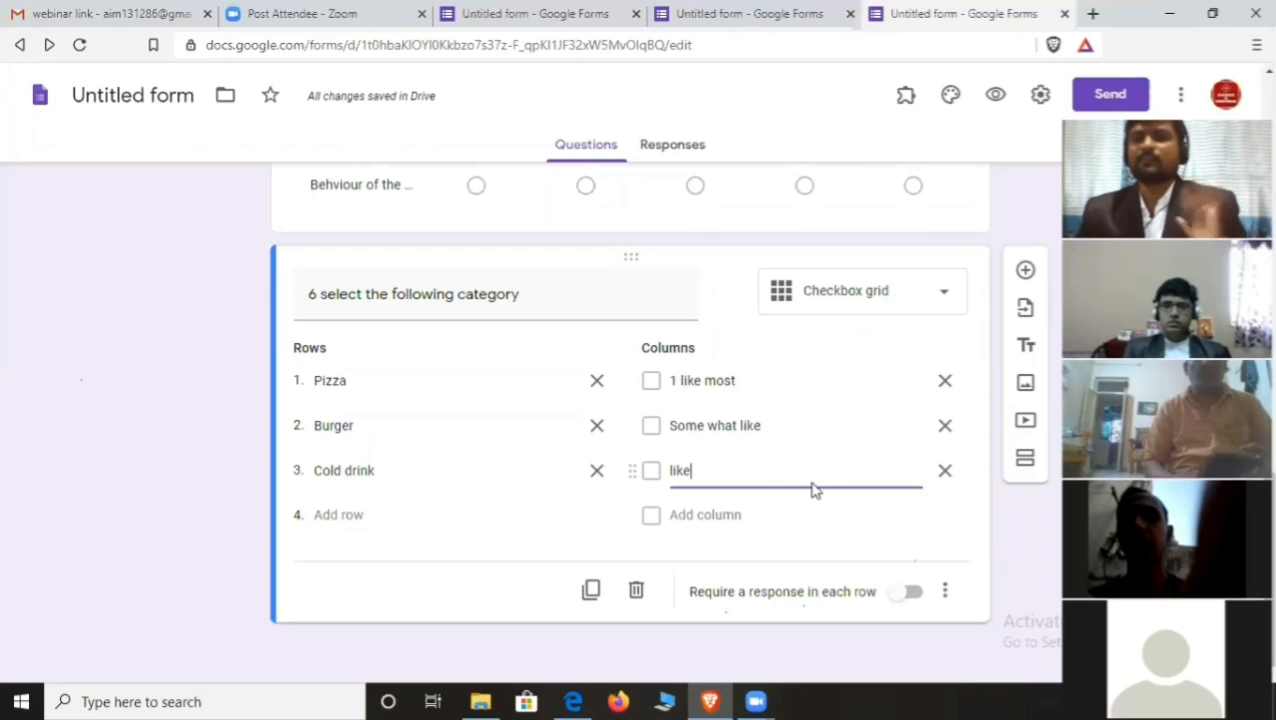
- Number the second and third columns 2 and 3, then preview the form
{"action": "left_click", "coordinate": [670, 425]}
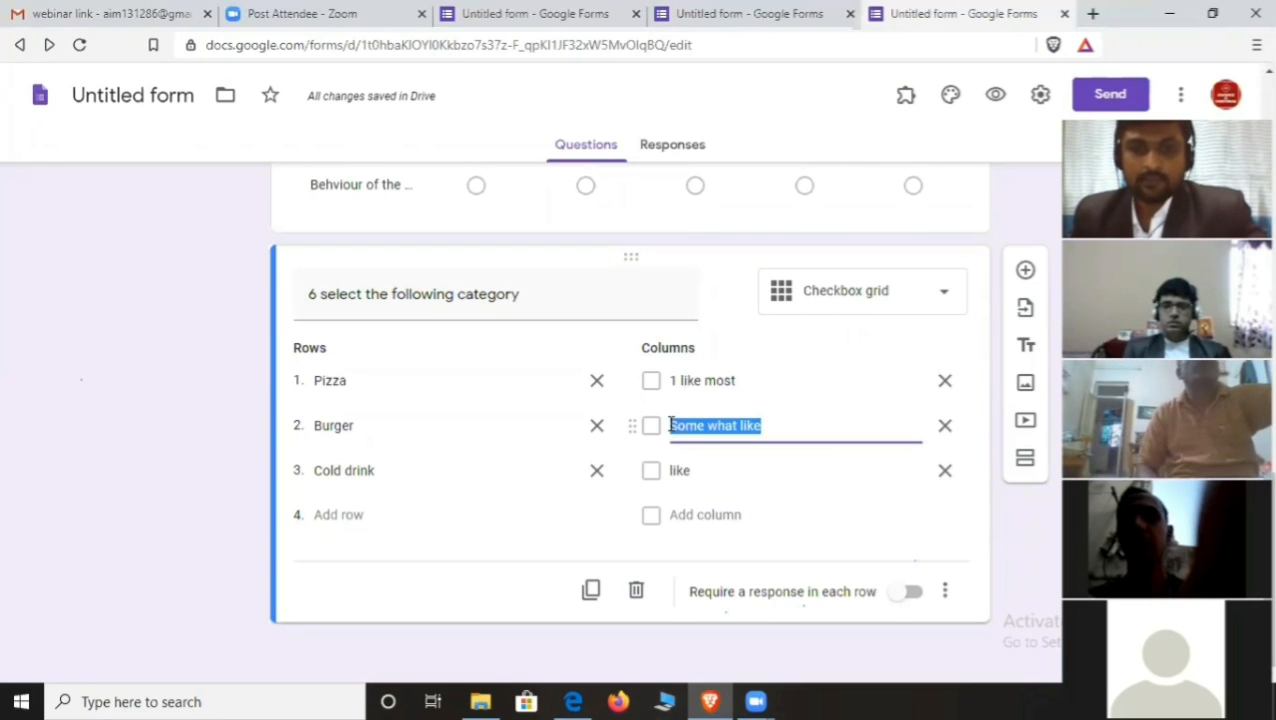
{"action": "left_click", "coordinate": [670, 425]}
{"action": "type", "text": "2"}
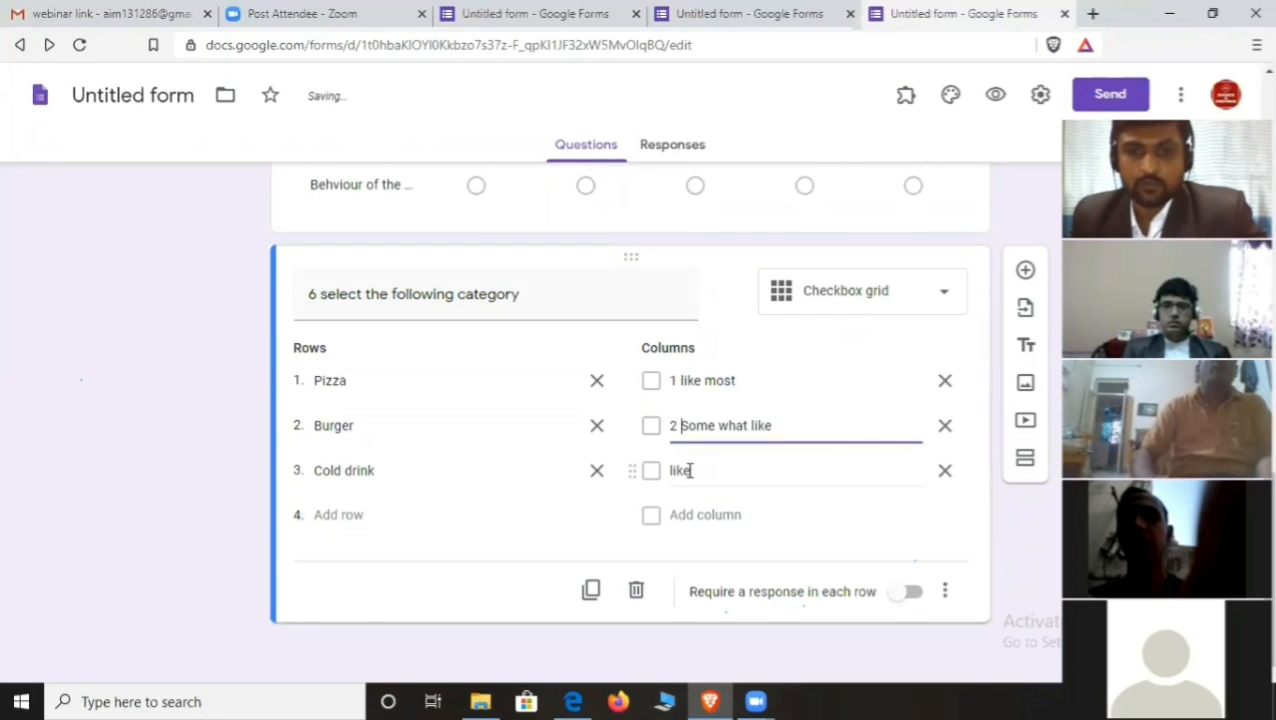
{"action": "left_click", "coordinate": [670, 470]}
{"action": "left_click", "coordinate": [670, 470]}
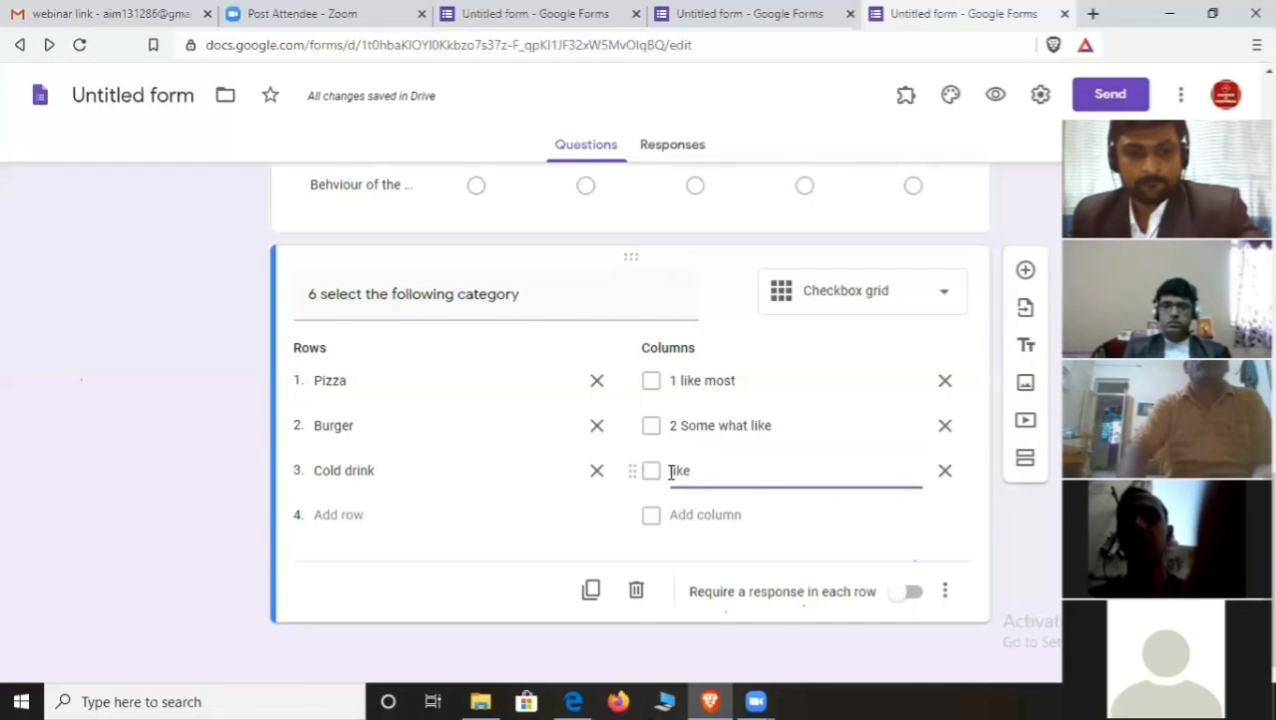
{"action": "type", "text": "3"}
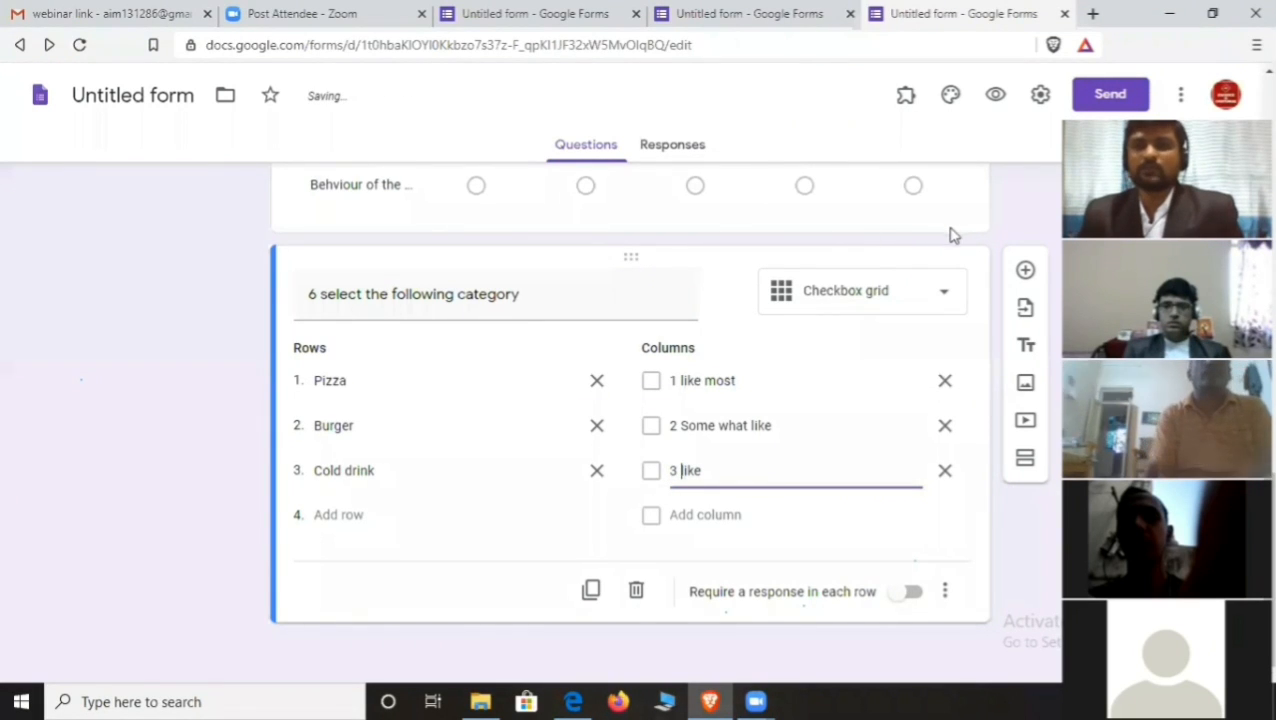
{"action": "left_click", "coordinate": [993, 95]}
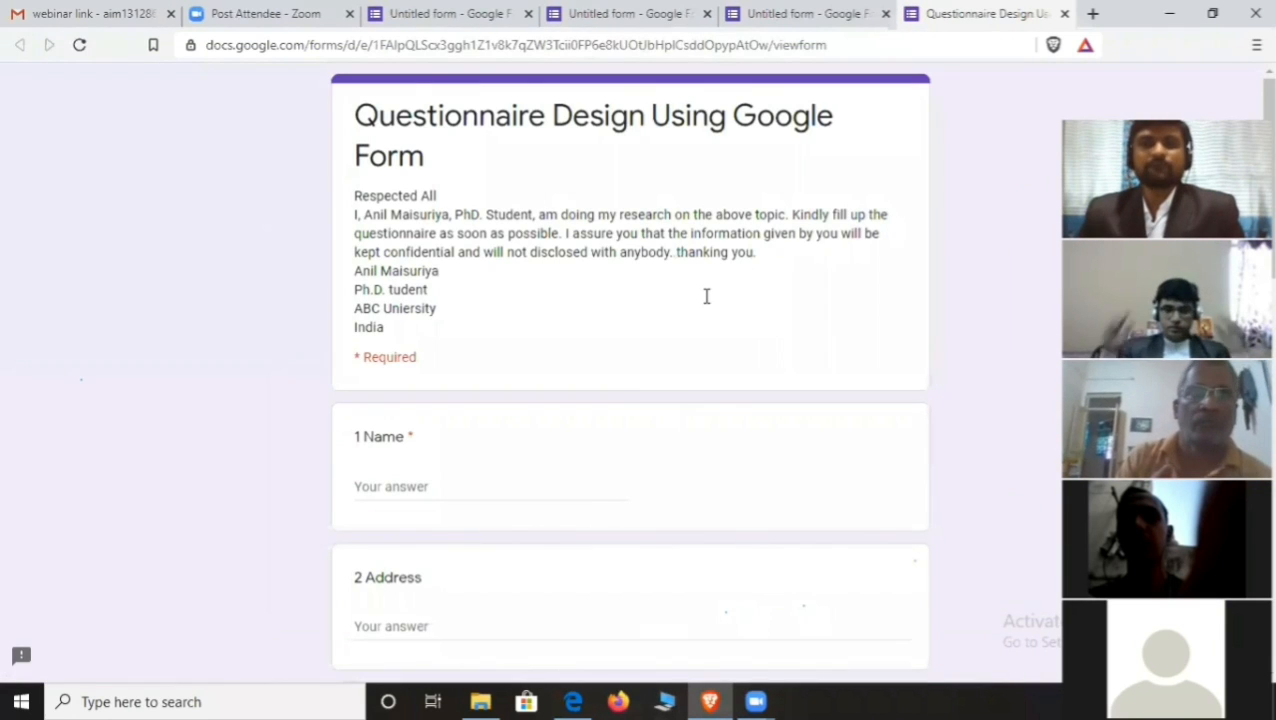
{"action": "scroll", "coordinate": [706, 294], "scroll_direction": "down", "scroll_amount": 12}
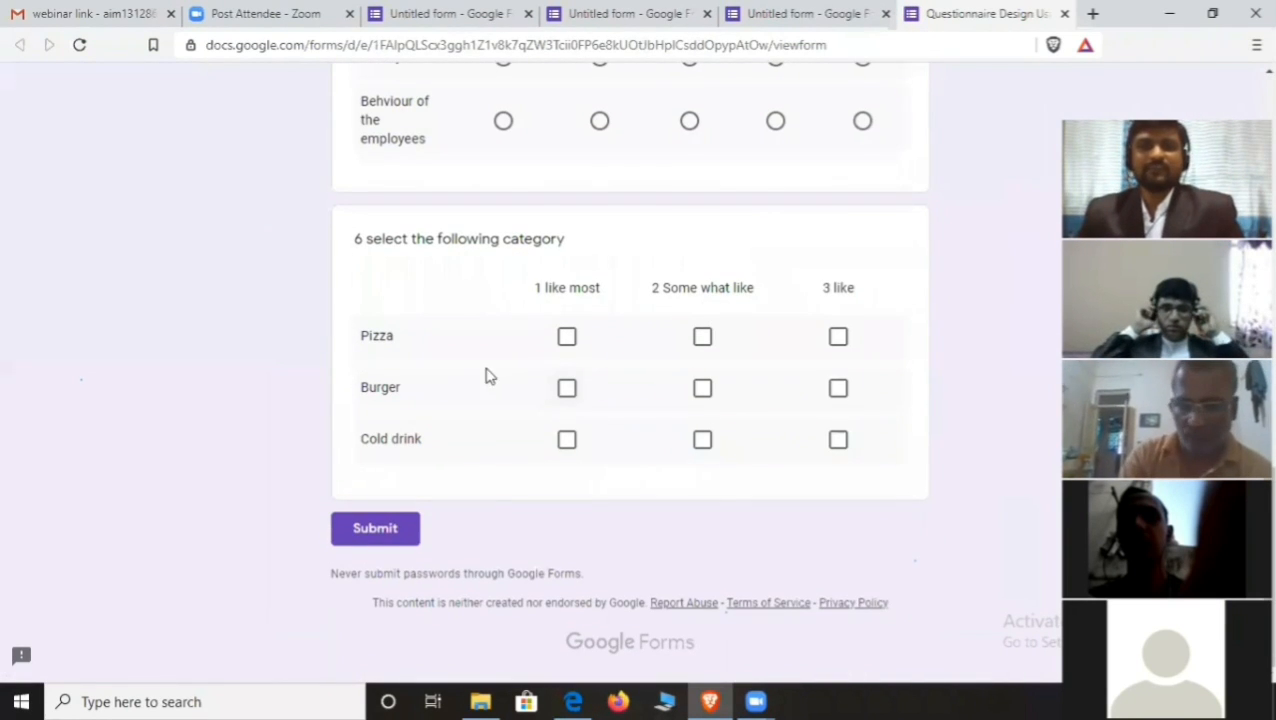
{"action": "left_click", "coordinate": [567, 337]}
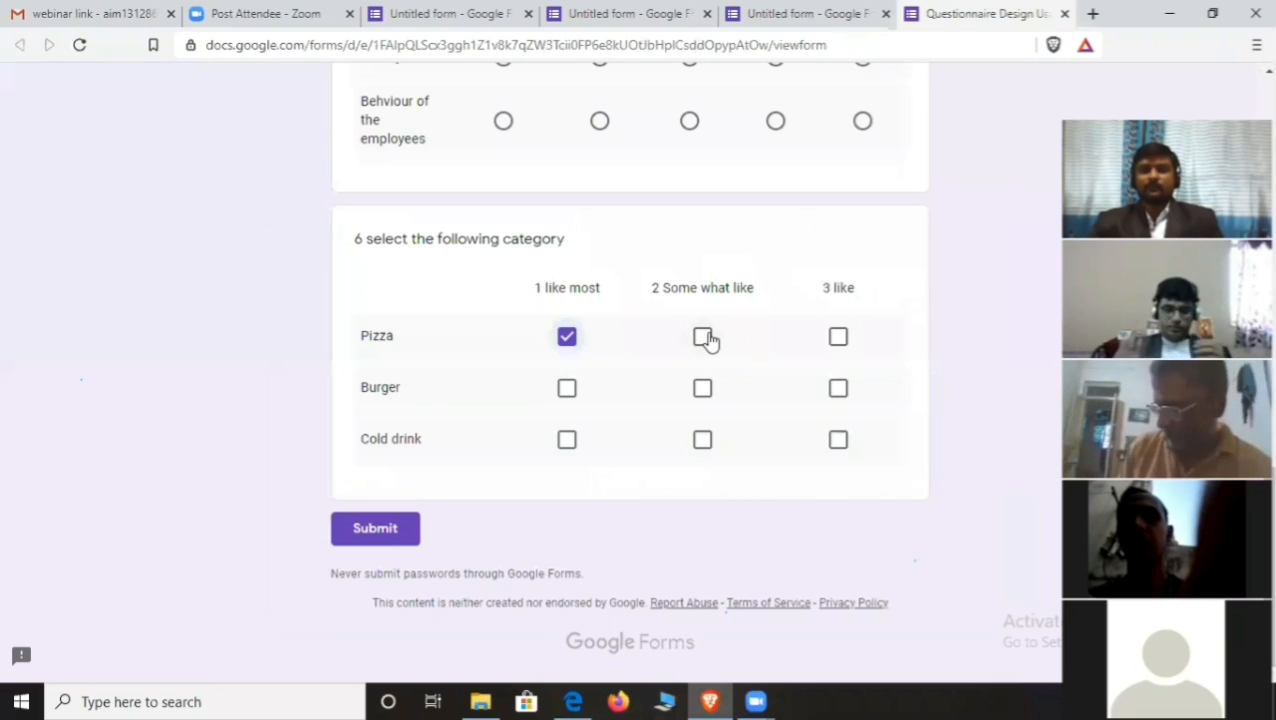
{"action": "left_click", "coordinate": [702, 337]}
{"action": "left_click", "coordinate": [838, 337]}
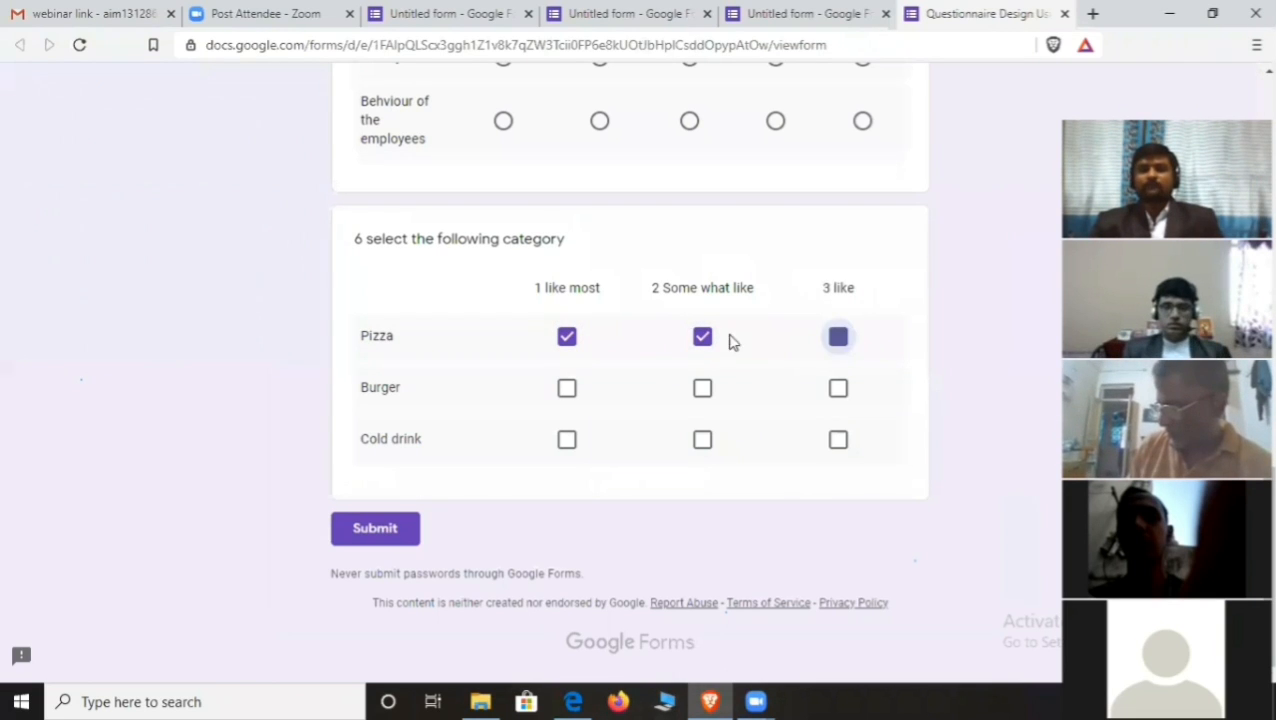
{"action": "left_click", "coordinate": [702, 337]}
{"action": "left_click", "coordinate": [567, 337]}
{"action": "left_click", "coordinate": [567, 388]}
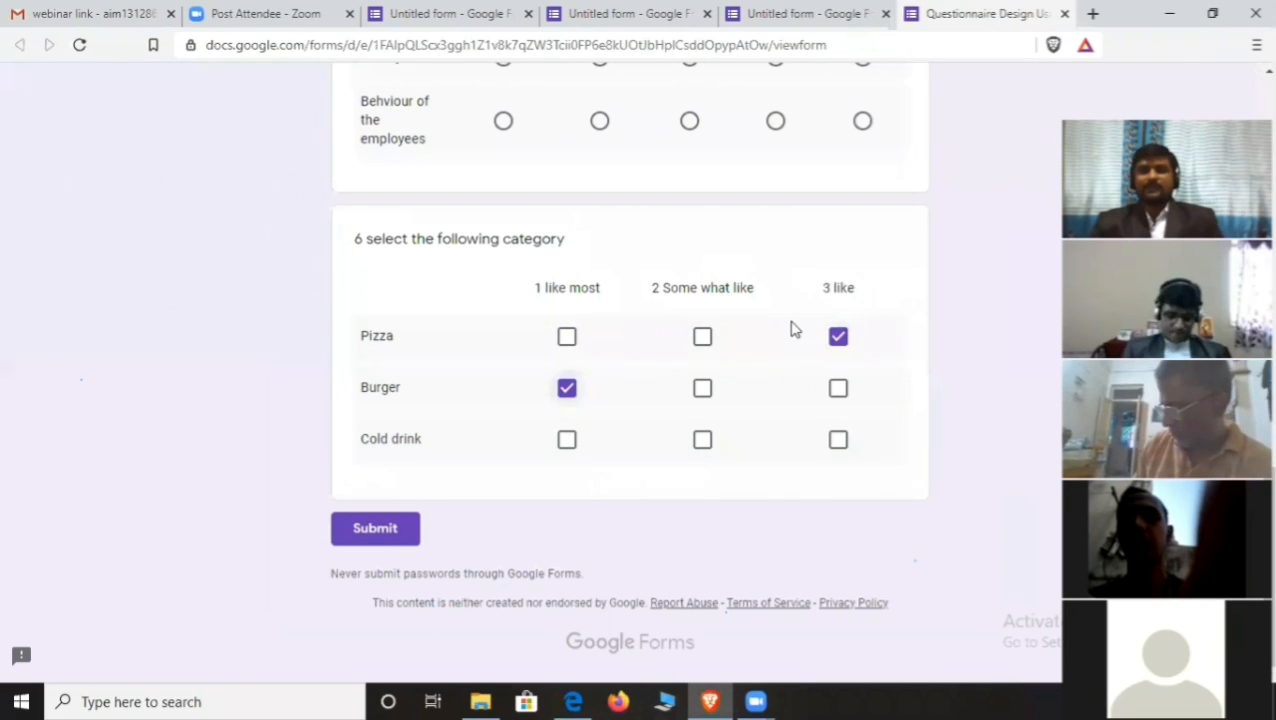
{"action": "left_click", "coordinate": [838, 388]}
{"action": "left_click", "coordinate": [838, 440]}
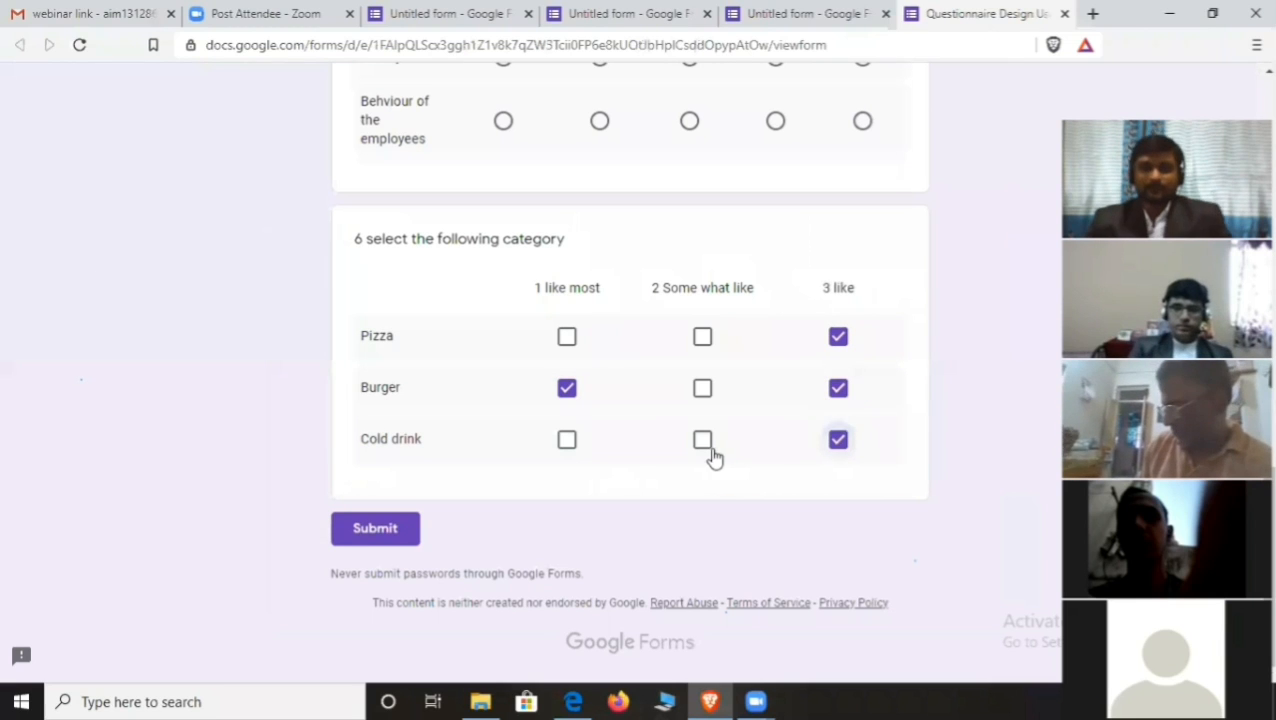
{"action": "left_click", "coordinate": [702, 440]}
{"action": "left_click", "coordinate": [567, 390]}
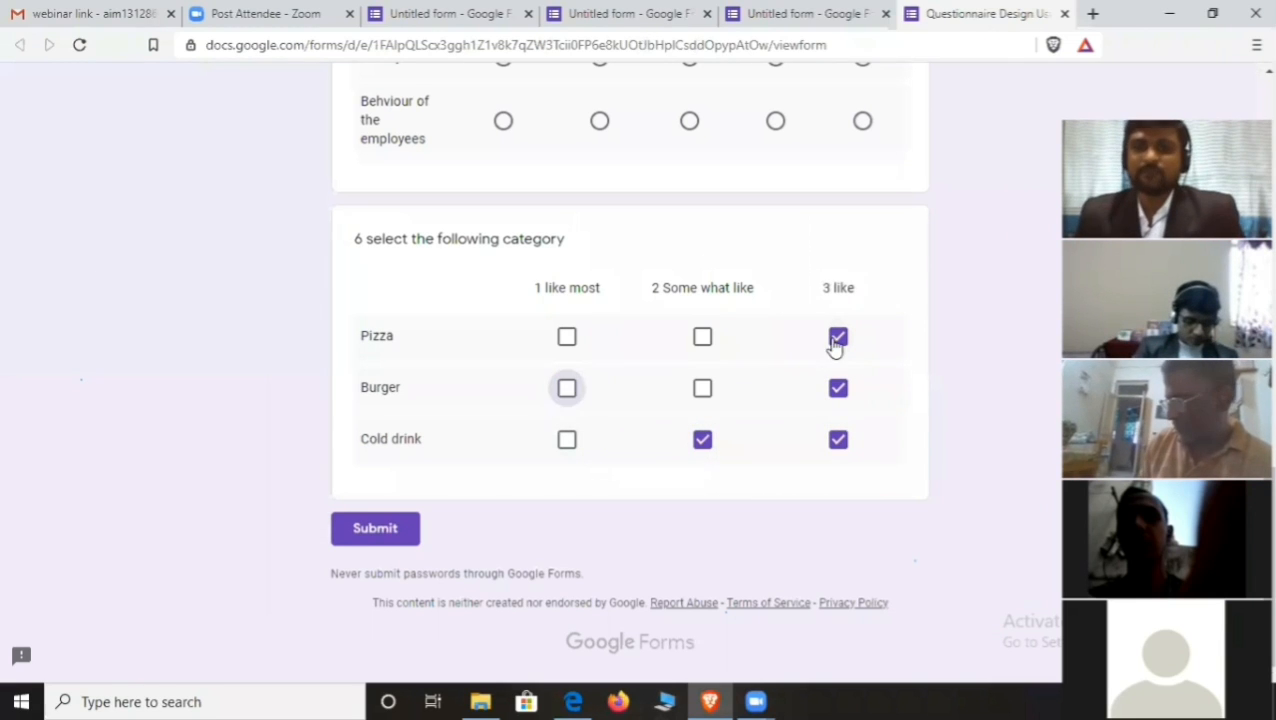
{"action": "left_click", "coordinate": [838, 337]}
{"action": "left_click", "coordinate": [838, 388]}
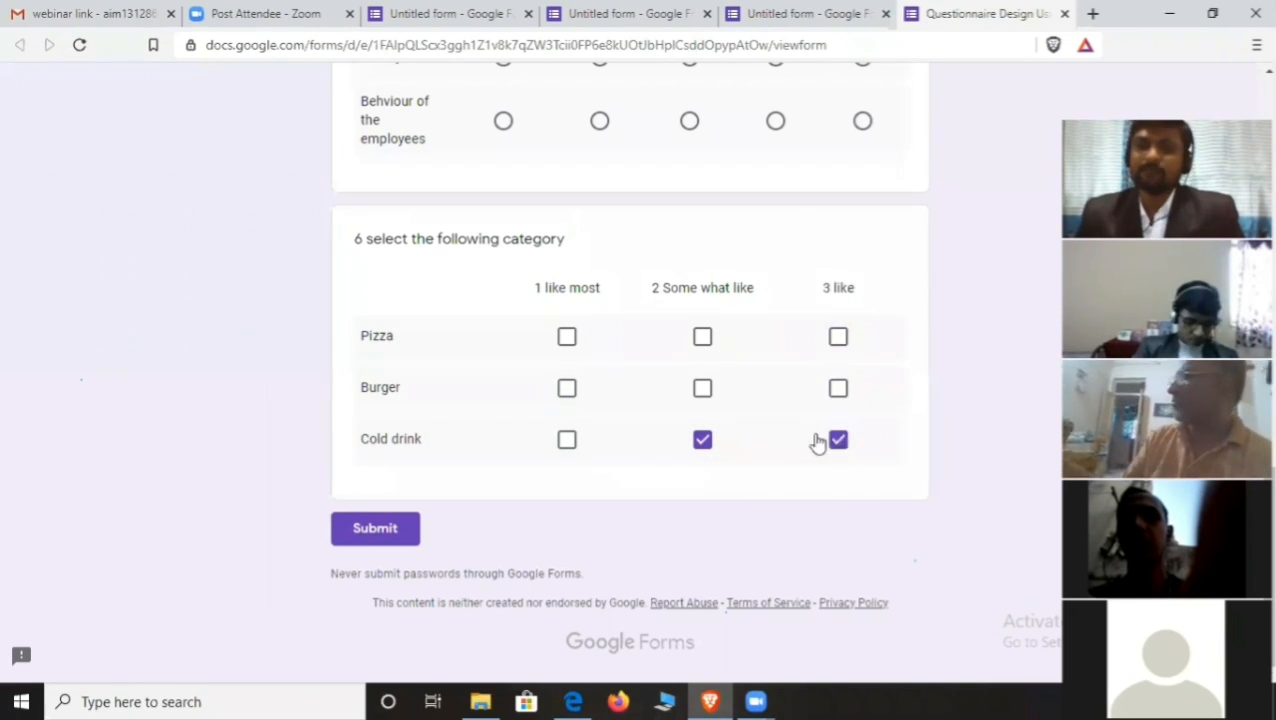
{"action": "left_click", "coordinate": [838, 440]}
{"action": "left_click", "coordinate": [702, 441]}
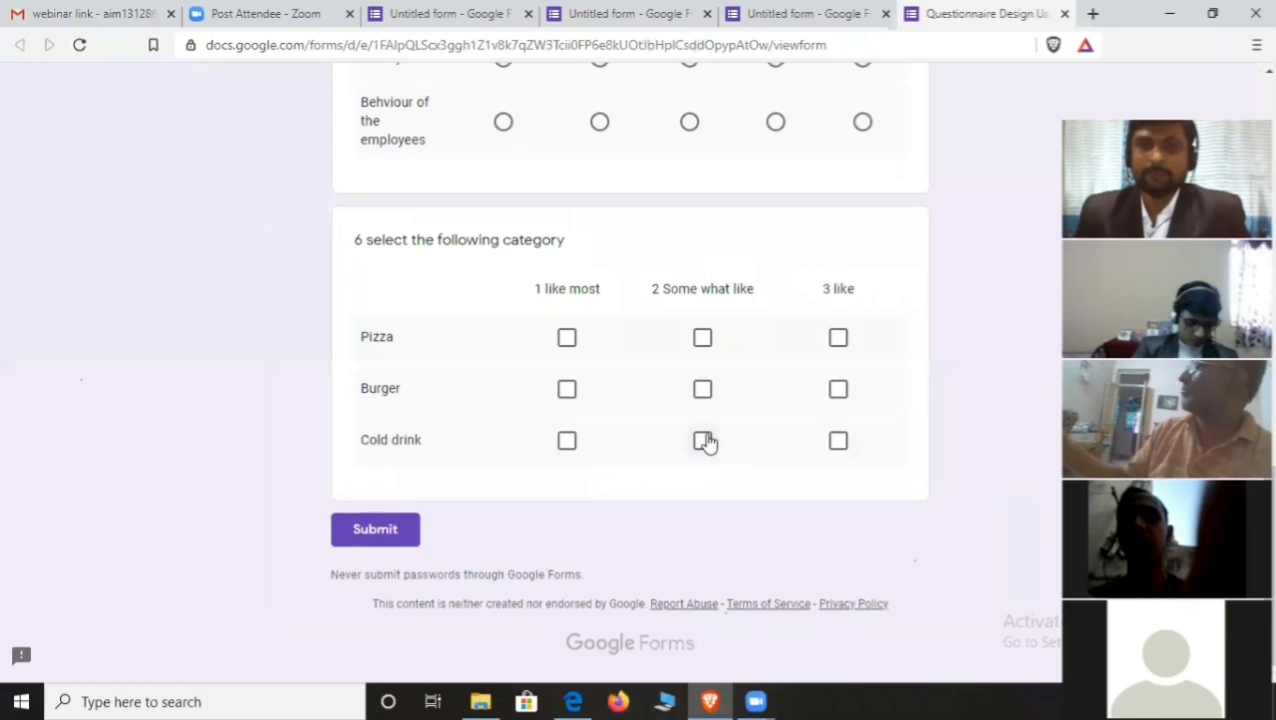
{"action": "scroll", "coordinate": [705, 442], "scroll_direction": "up", "scroll_amount": 4}
{"action": "scroll", "coordinate": [838, 118], "scroll_direction": "down", "scroll_amount": 4}
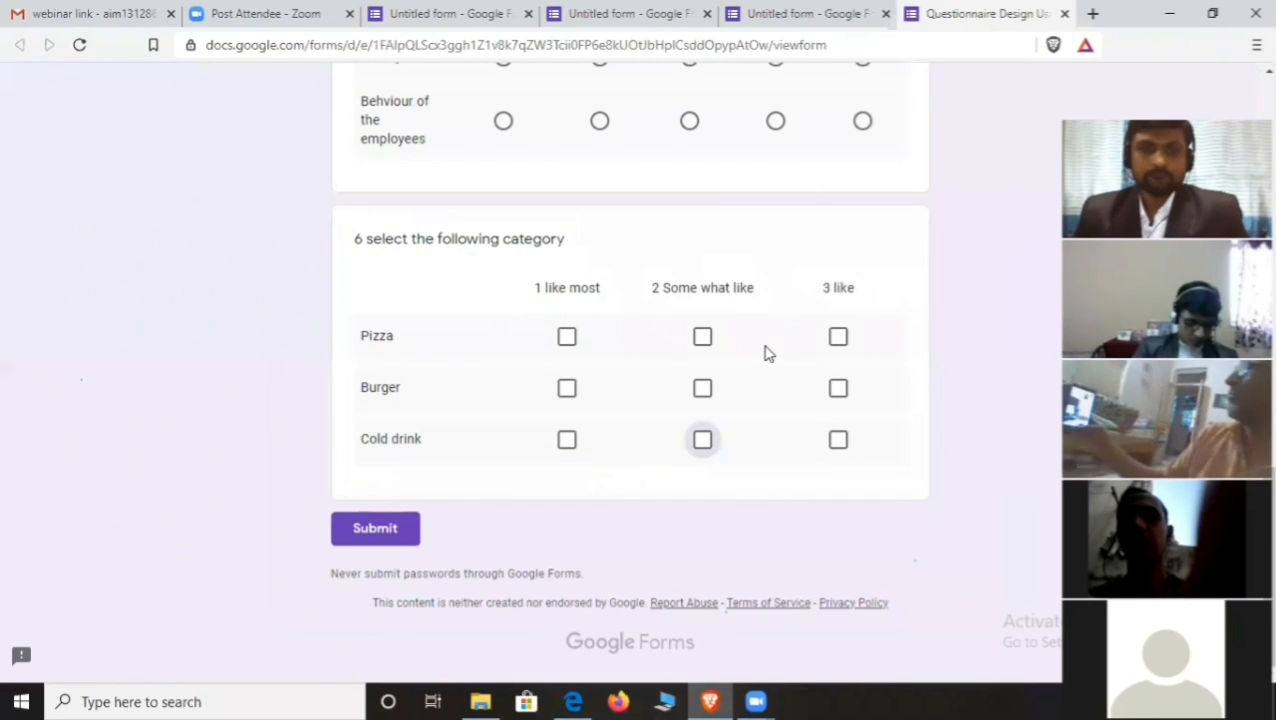
{"action": "scroll", "coordinate": [766, 352], "scroll_direction": "up", "scroll_amount": 2}
{"action": "scroll", "coordinate": [786, 262], "scroll_direction": "down", "scroll_amount": 2}
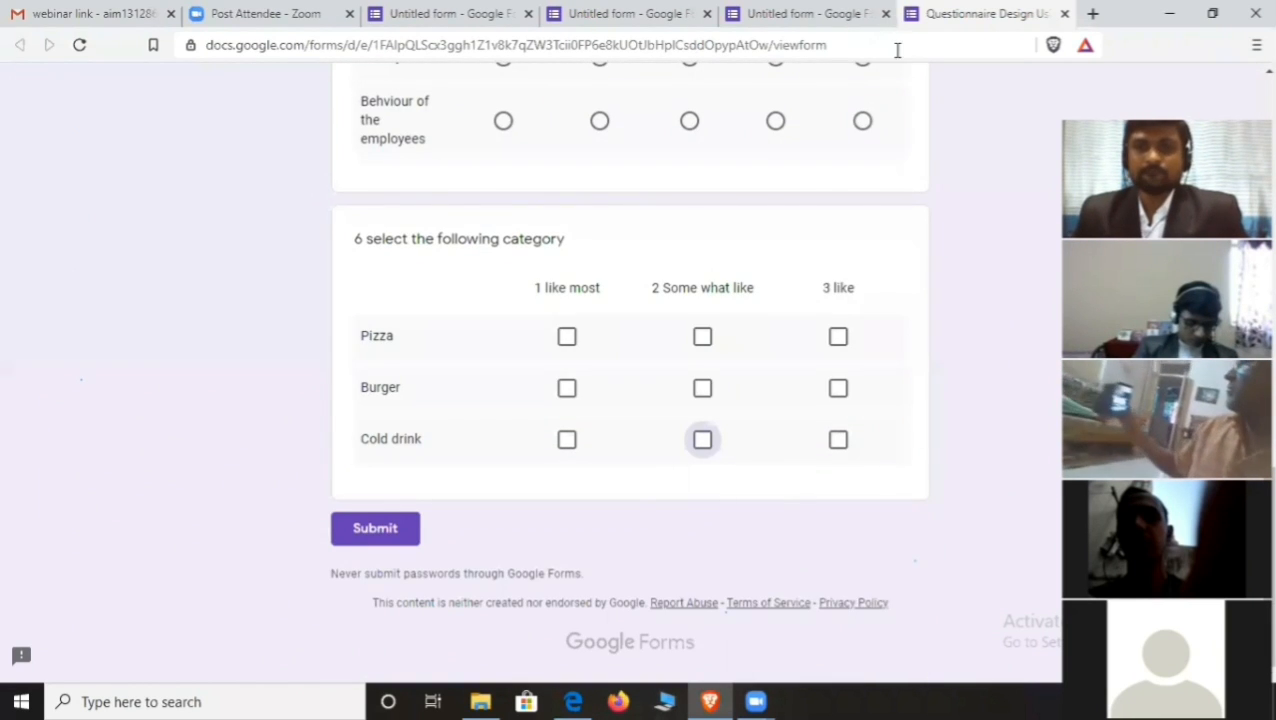
- Close the preview and add a new question numbered 7 below the grid
{"action": "left_click", "coordinate": [1065, 14]}
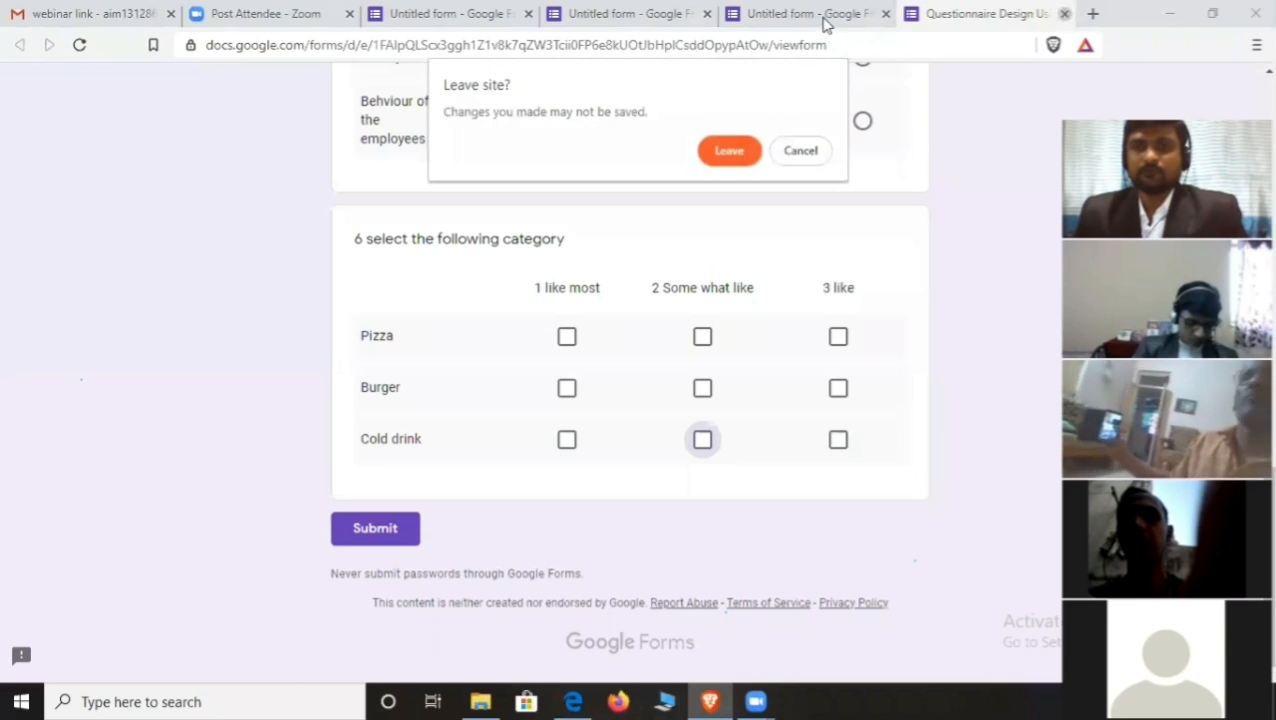
{"action": "left_click", "coordinate": [746, 151]}
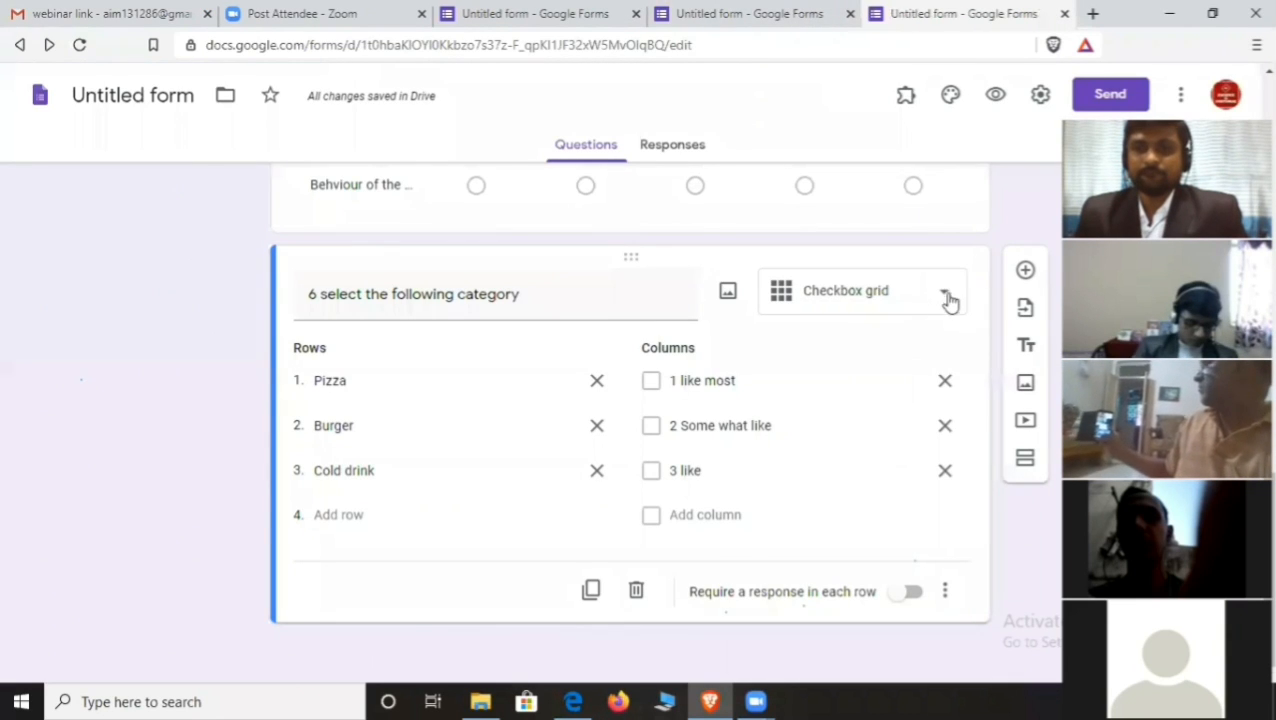
{"action": "left_click", "coordinate": [1025, 270]}
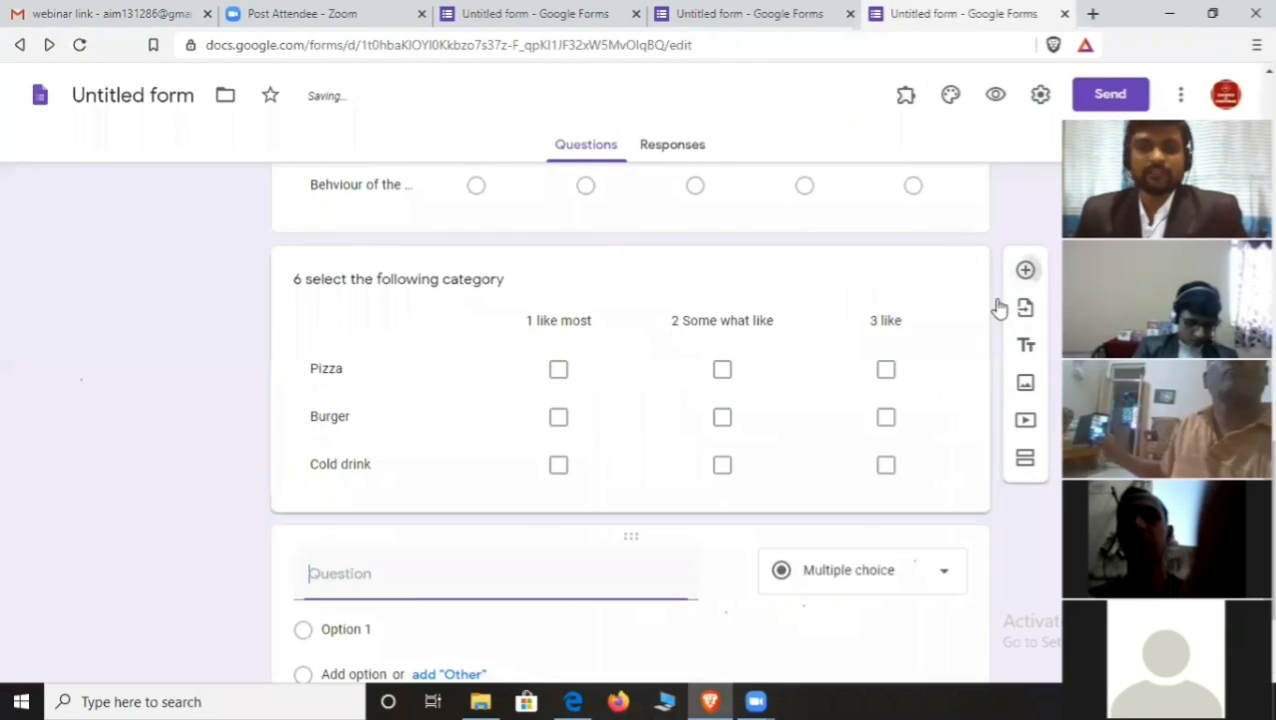
{"action": "scroll", "coordinate": [510, 513], "scroll_direction": "down", "scroll_amount": 2}
{"action": "scroll", "coordinate": [421, 487], "scroll_direction": "up", "scroll_amount": 2}
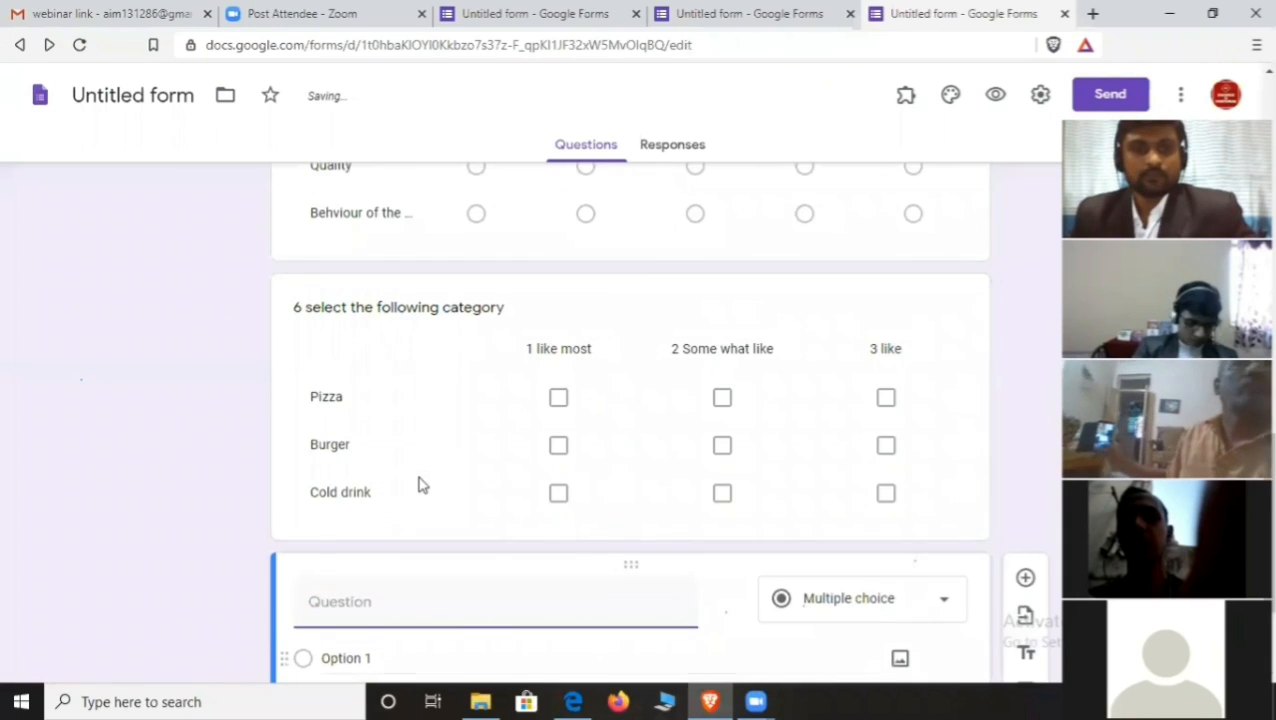
{"action": "scroll", "coordinate": [420, 482], "scroll_direction": "down", "scroll_amount": 2}
{"action": "type", "text": "7"}
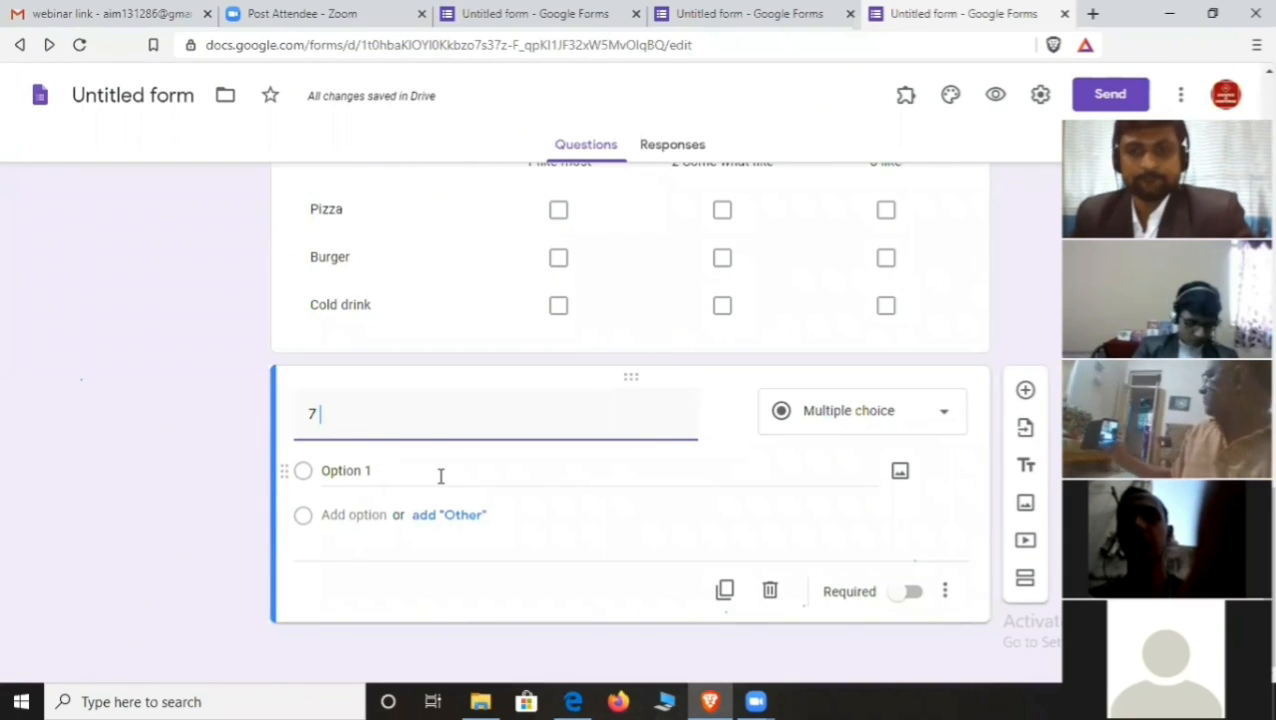
- Make question 7 a Date question titled '7 Date of birth' and preview the form
{"action": "left_click", "coordinate": [945, 418]}
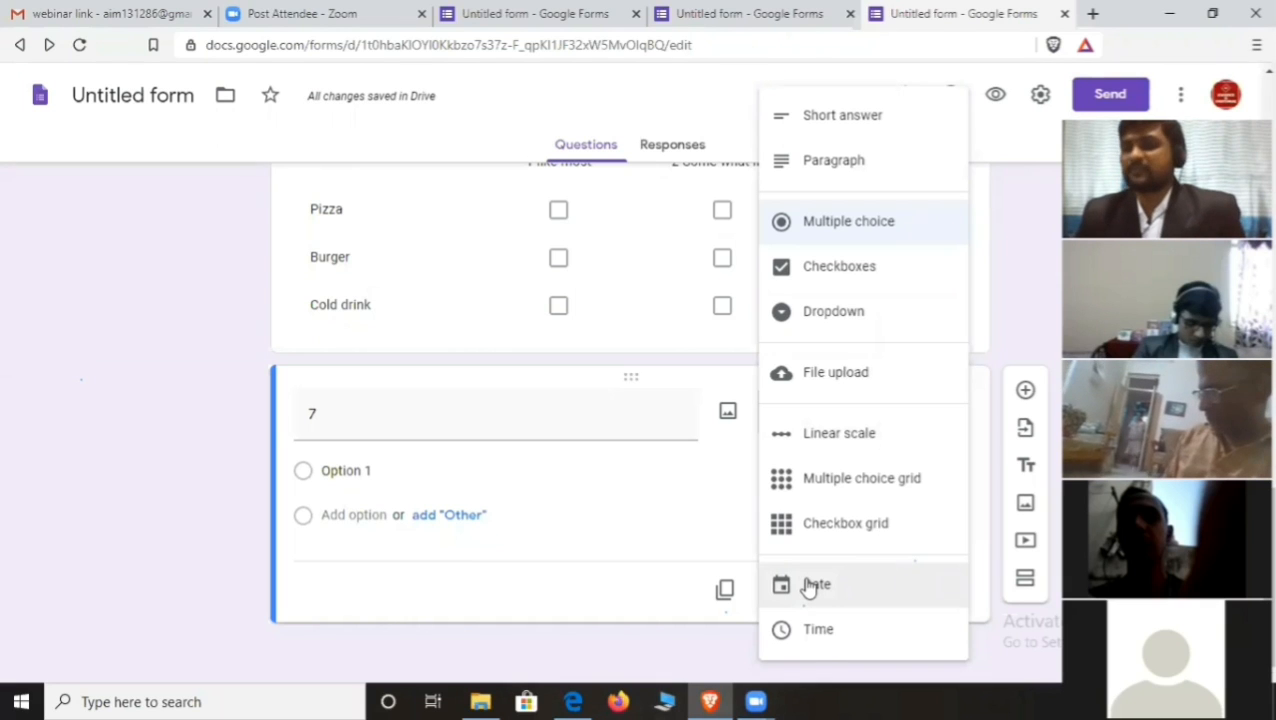
{"action": "double_click", "coordinate": [333, 413]}
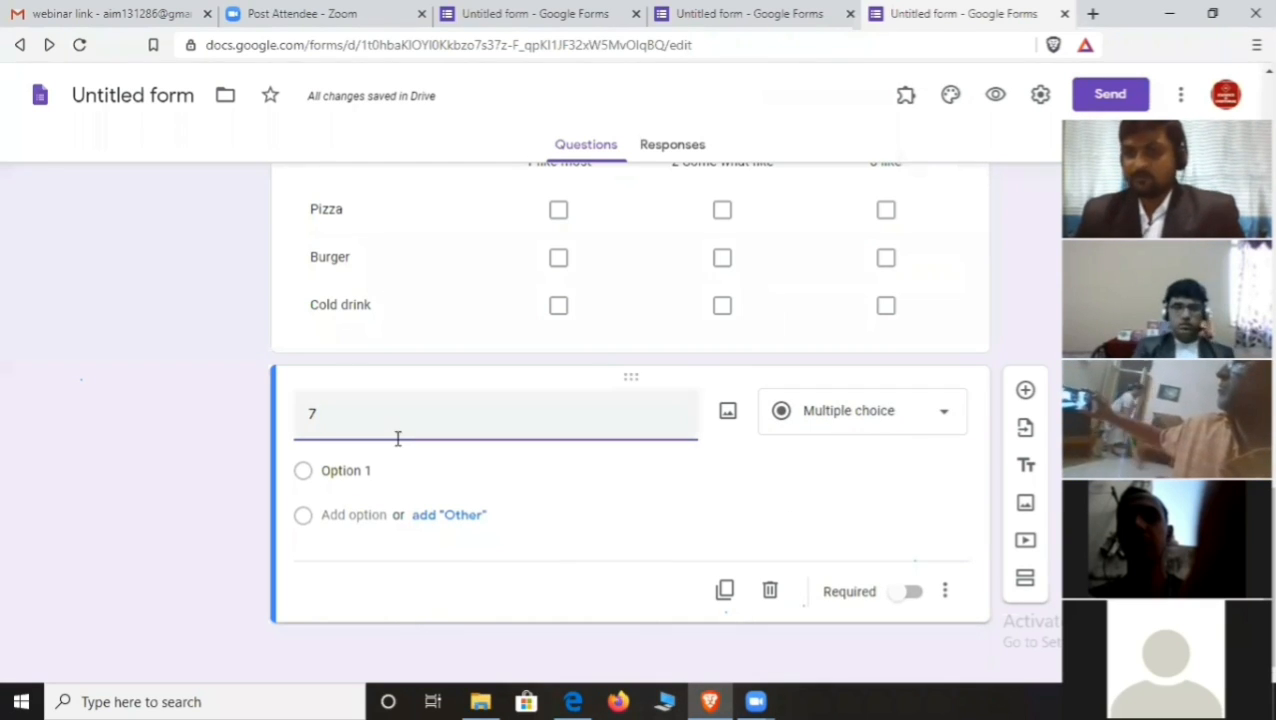
{"action": "type", "text": "D"}
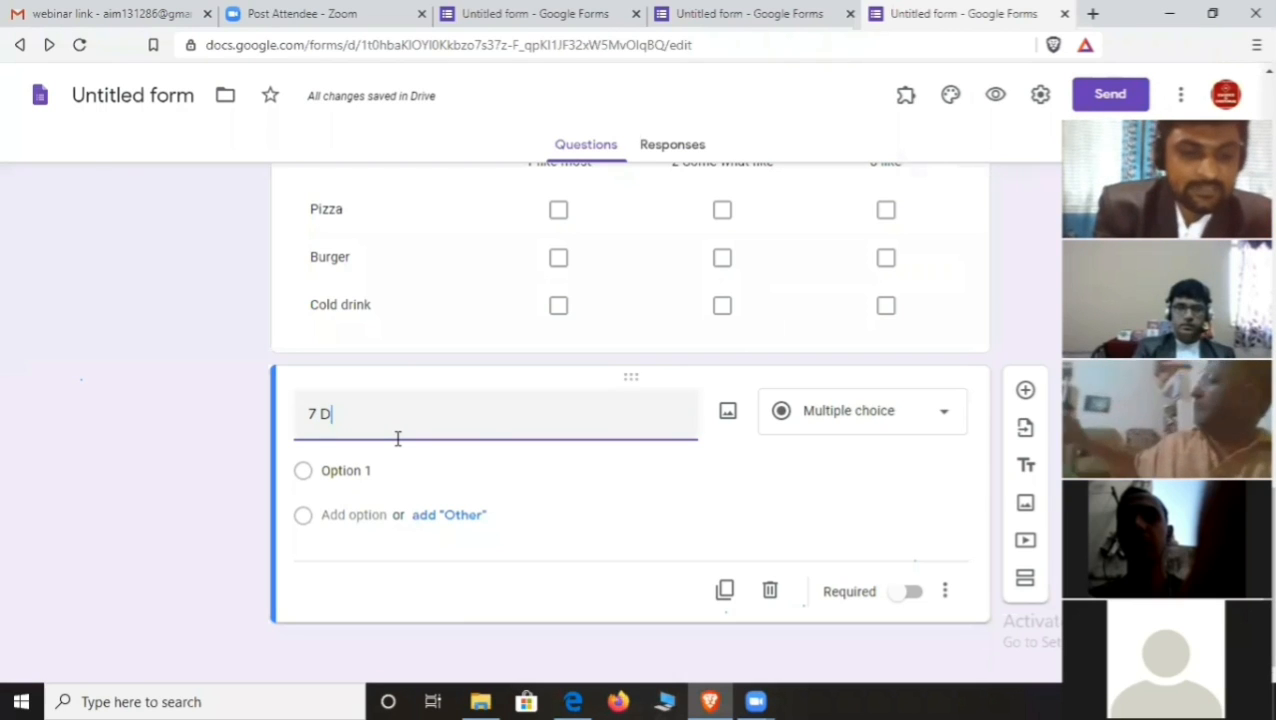
{"action": "type", "text": "ate of birth"}
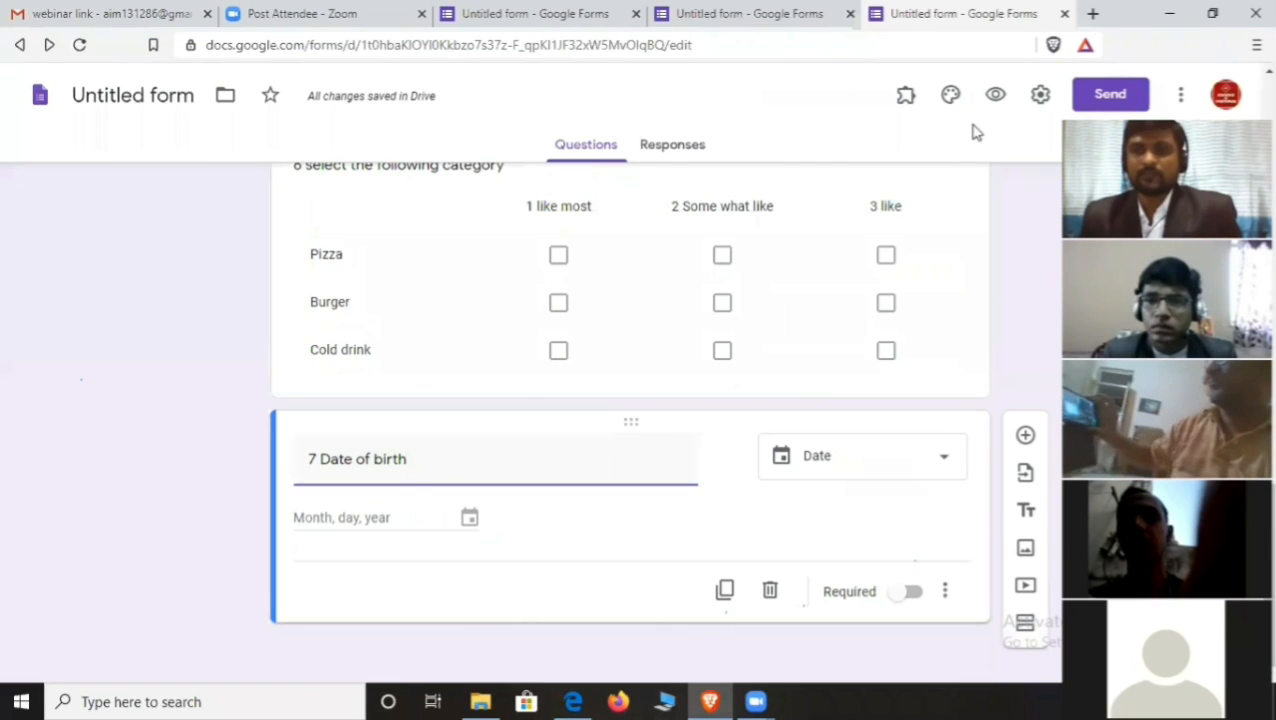
{"action": "left_click", "coordinate": [995, 97]}
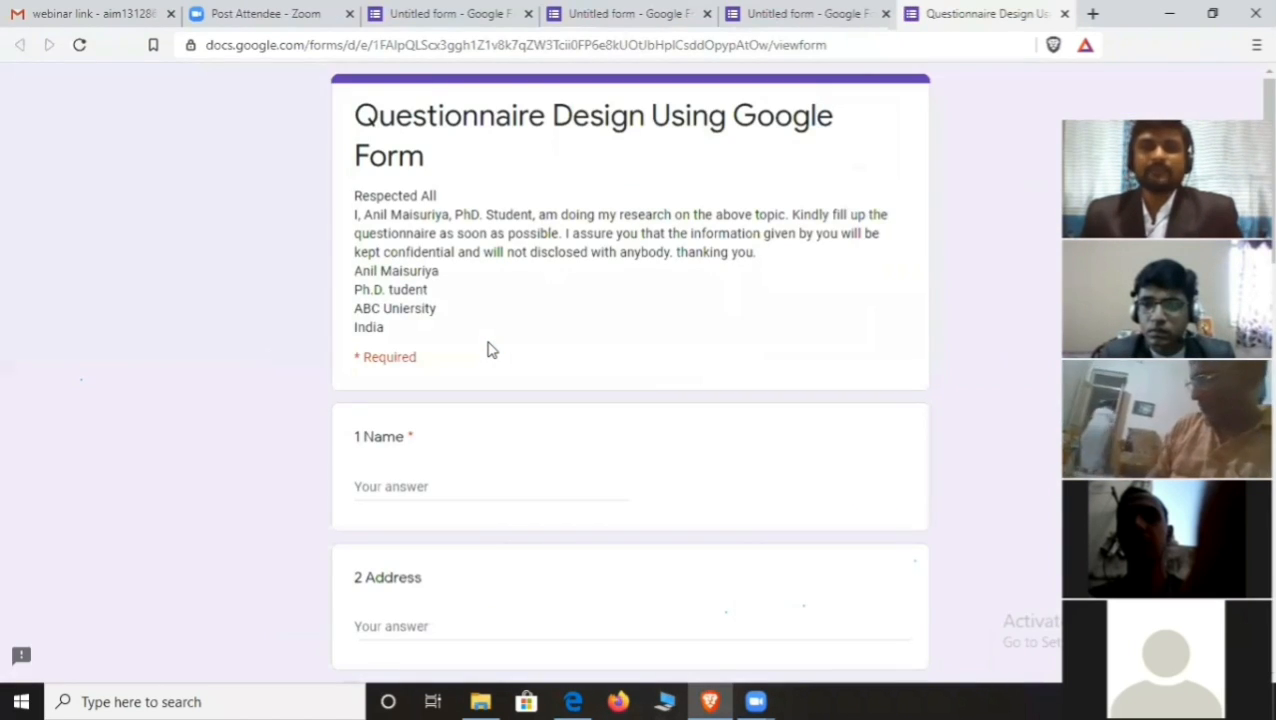
- Try the Date of birth calendar's day and month views, then close the preview with Ctrl+W
{"action": "scroll", "coordinate": [490, 350], "scroll_direction": "down", "scroll_amount": 10}
{"action": "scroll", "coordinate": [491, 359], "scroll_direction": "down", "scroll_amount": 5}
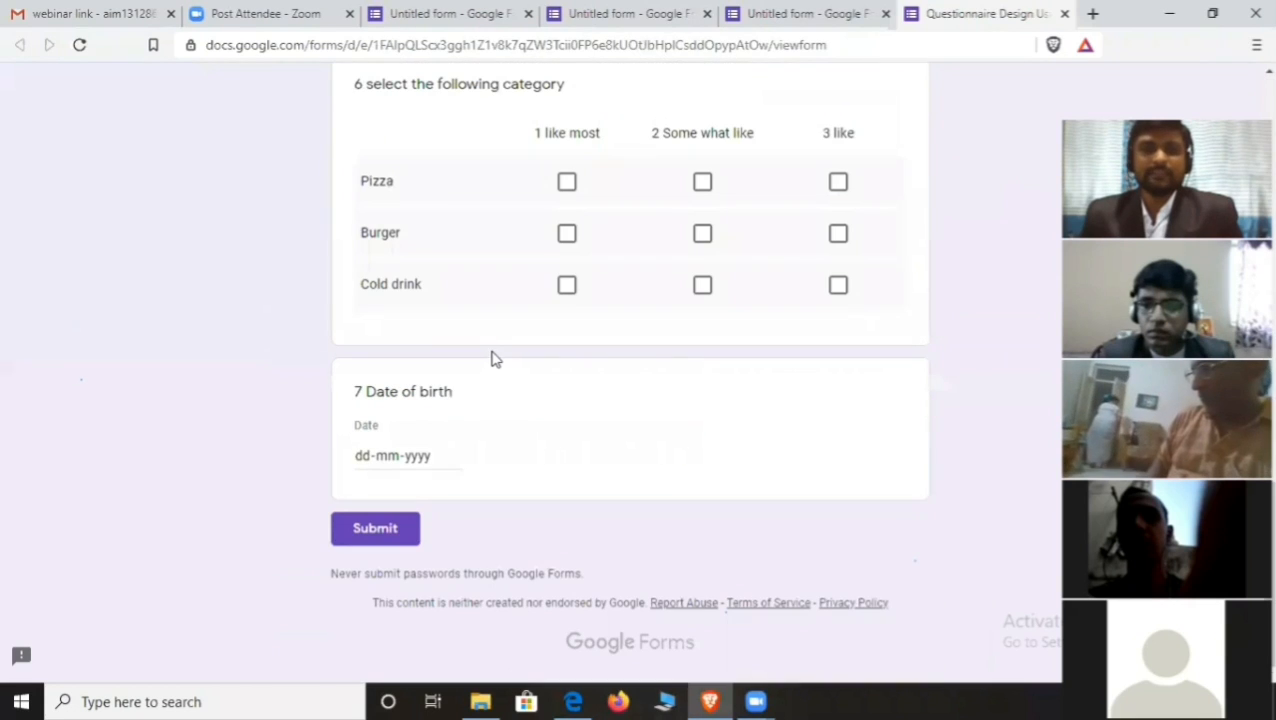
{"action": "left_click", "coordinate": [446, 459]}
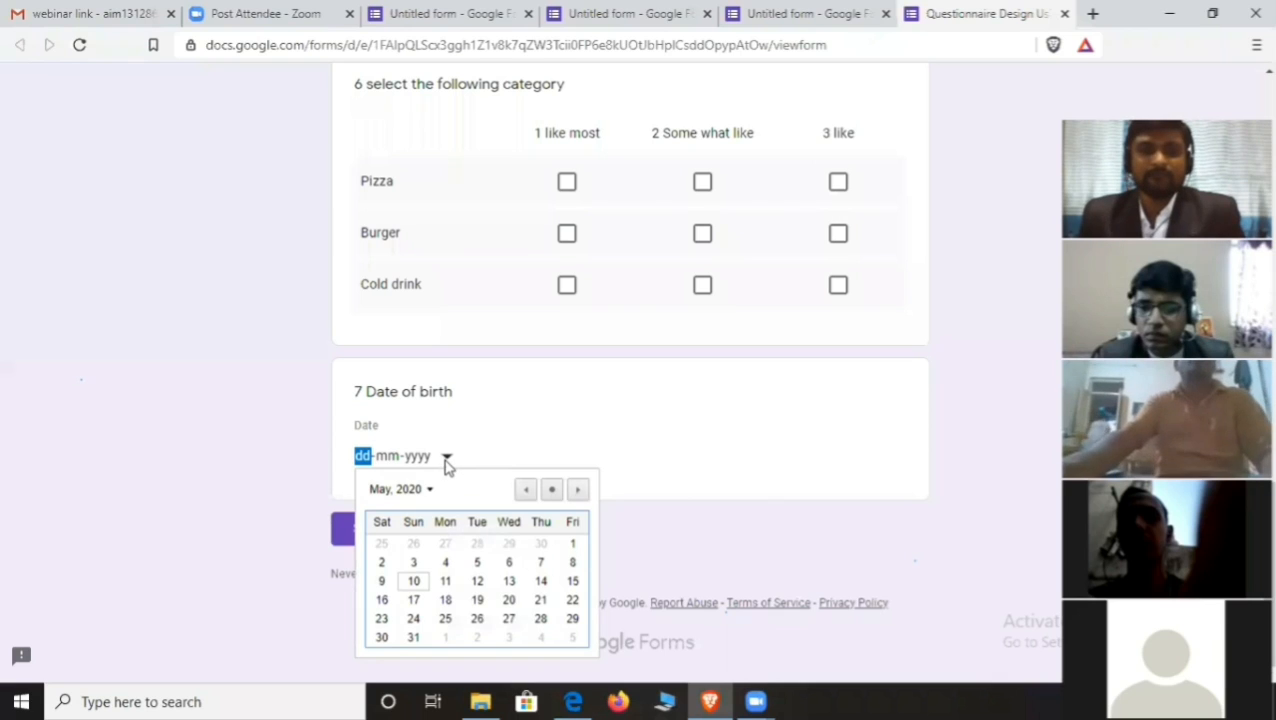
{"action": "scroll", "coordinate": [446, 461], "scroll_direction": "down", "scroll_amount": 3}
{"action": "left_click", "coordinate": [446, 457]}
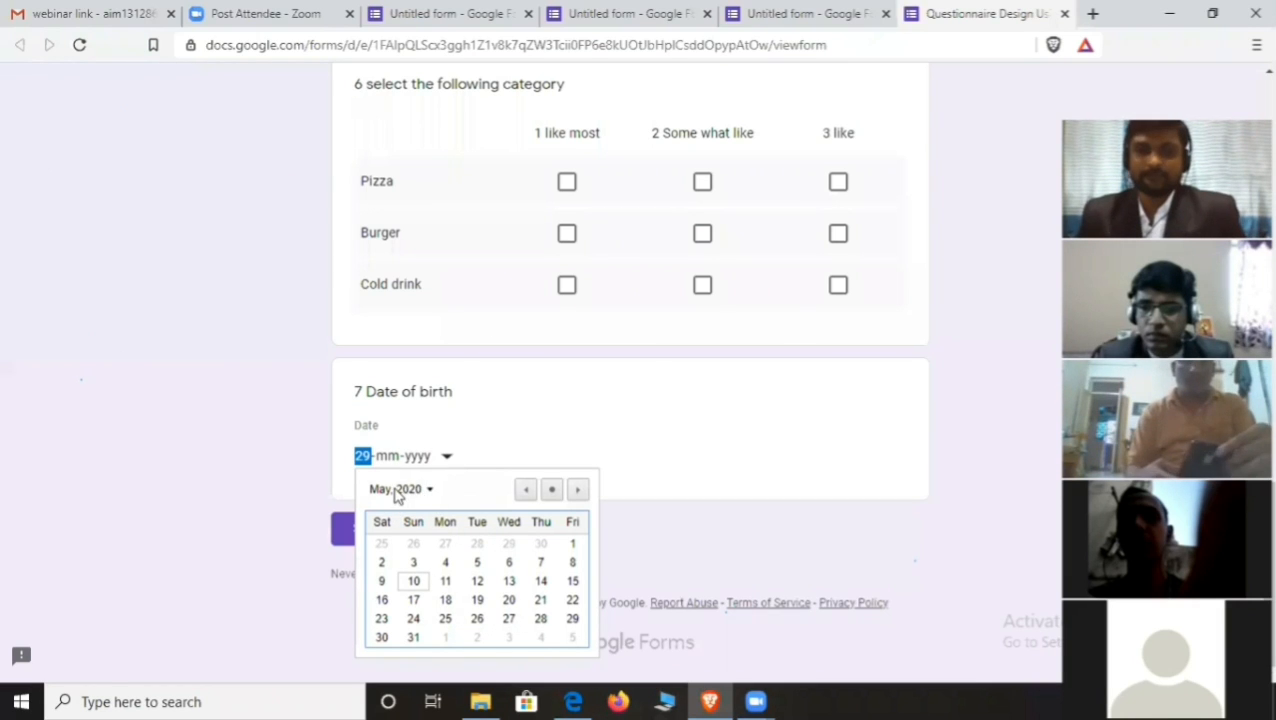
{"action": "left_click", "coordinate": [429, 490]}
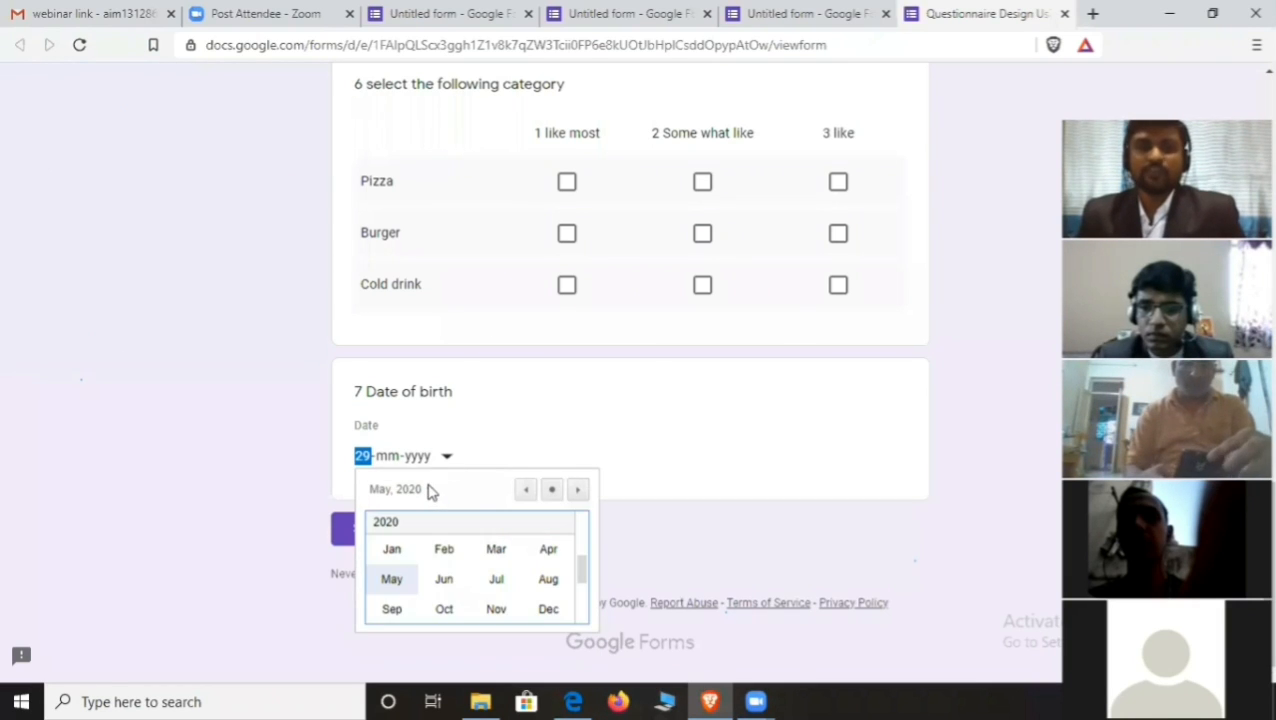
{"action": "left_click", "coordinate": [376, 494]}
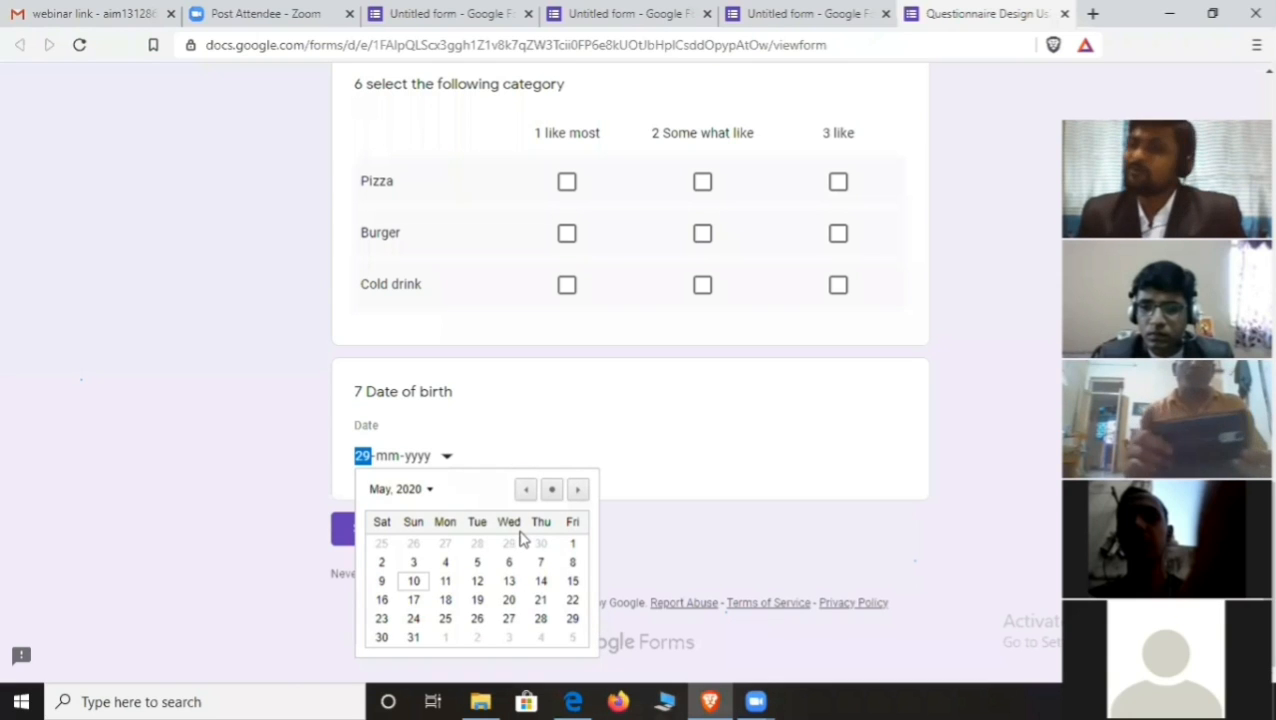
{"action": "left_click", "coordinate": [690, 455]}
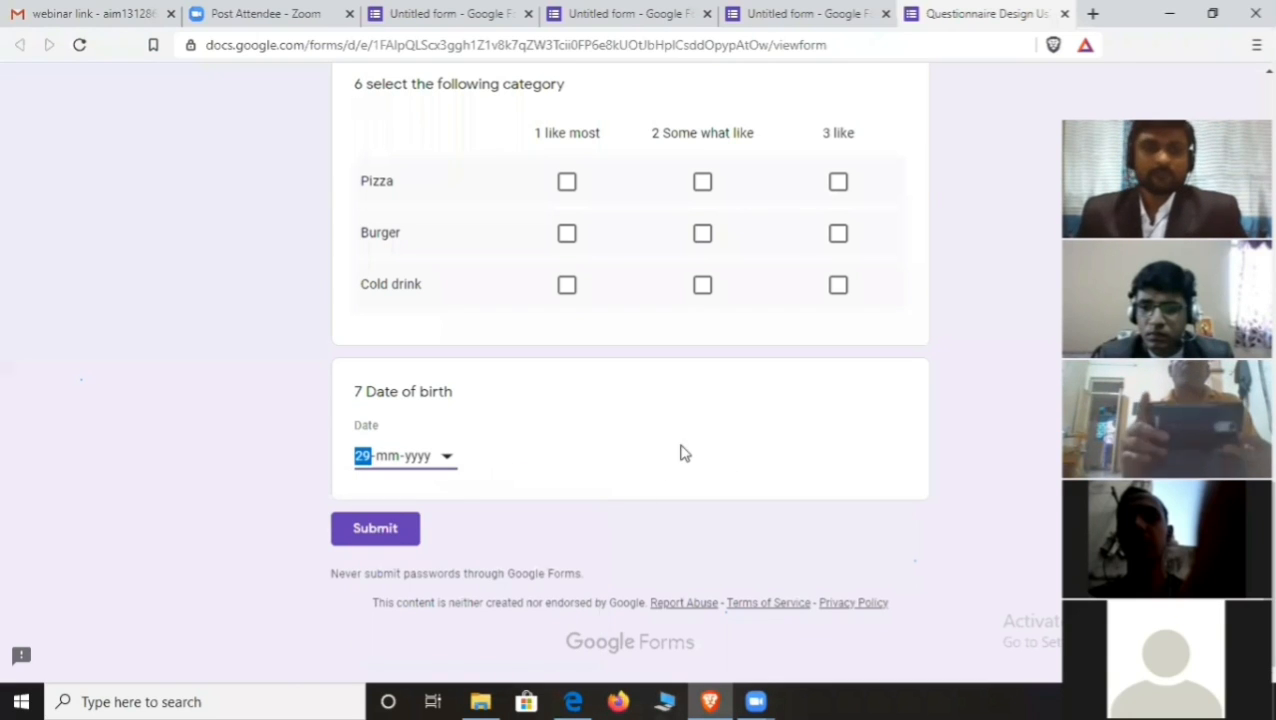
{"action": "scroll", "coordinate": [583, 445], "scroll_direction": "up", "scroll_amount": 15}
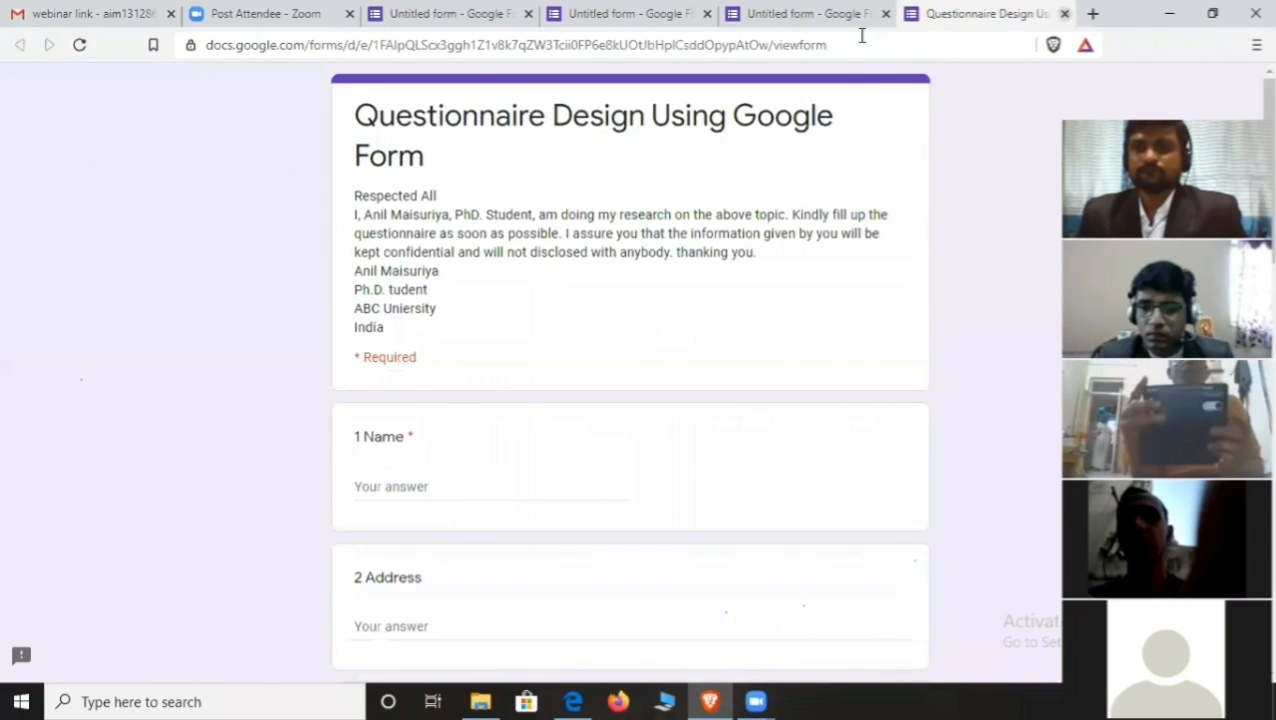
{"action": "key", "text": "ctrl+w"}
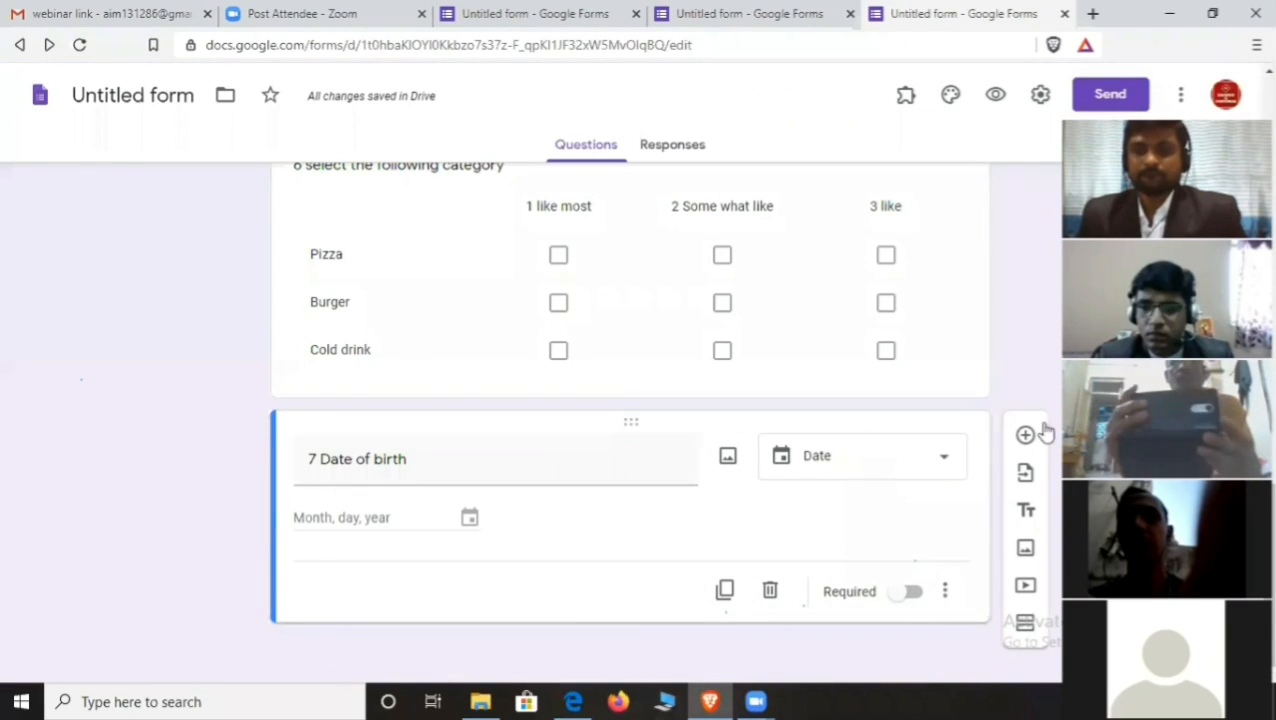
- Add a Time question titled '8 Time' below Date of birth and preview the form
{"action": "left_click", "coordinate": [1025, 434]}
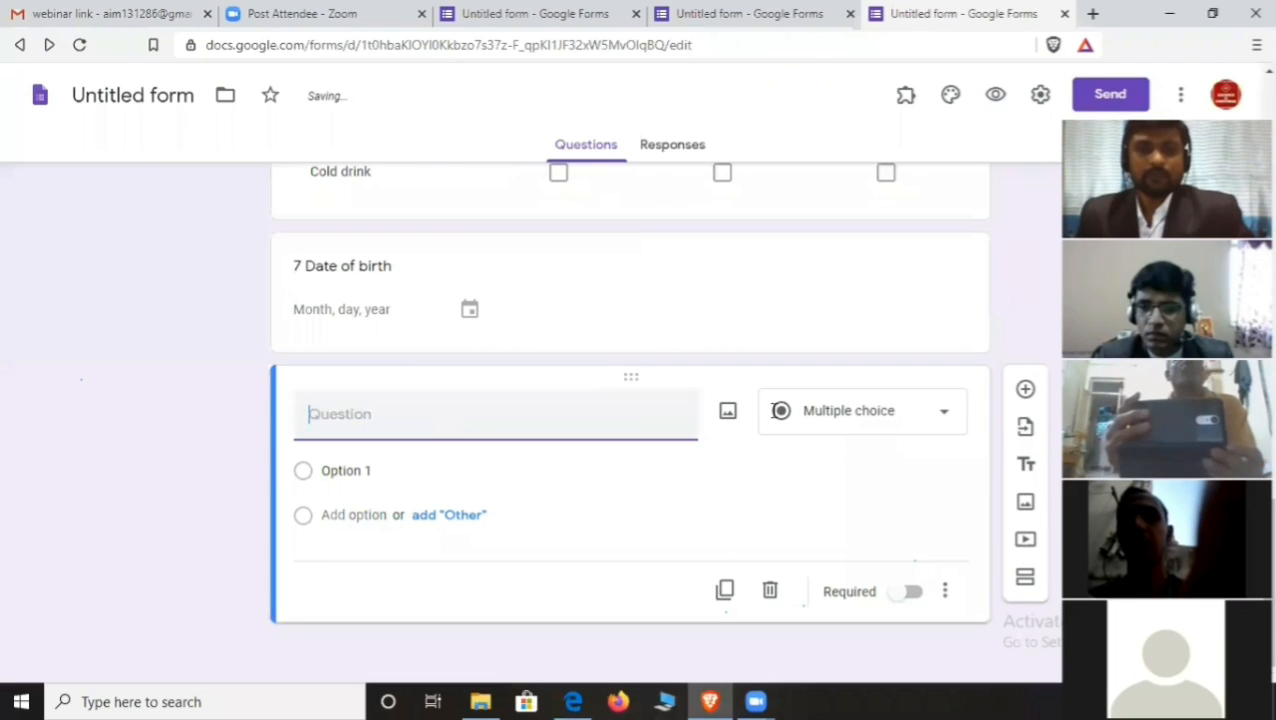
{"action": "left_click", "coordinate": [942, 412]}
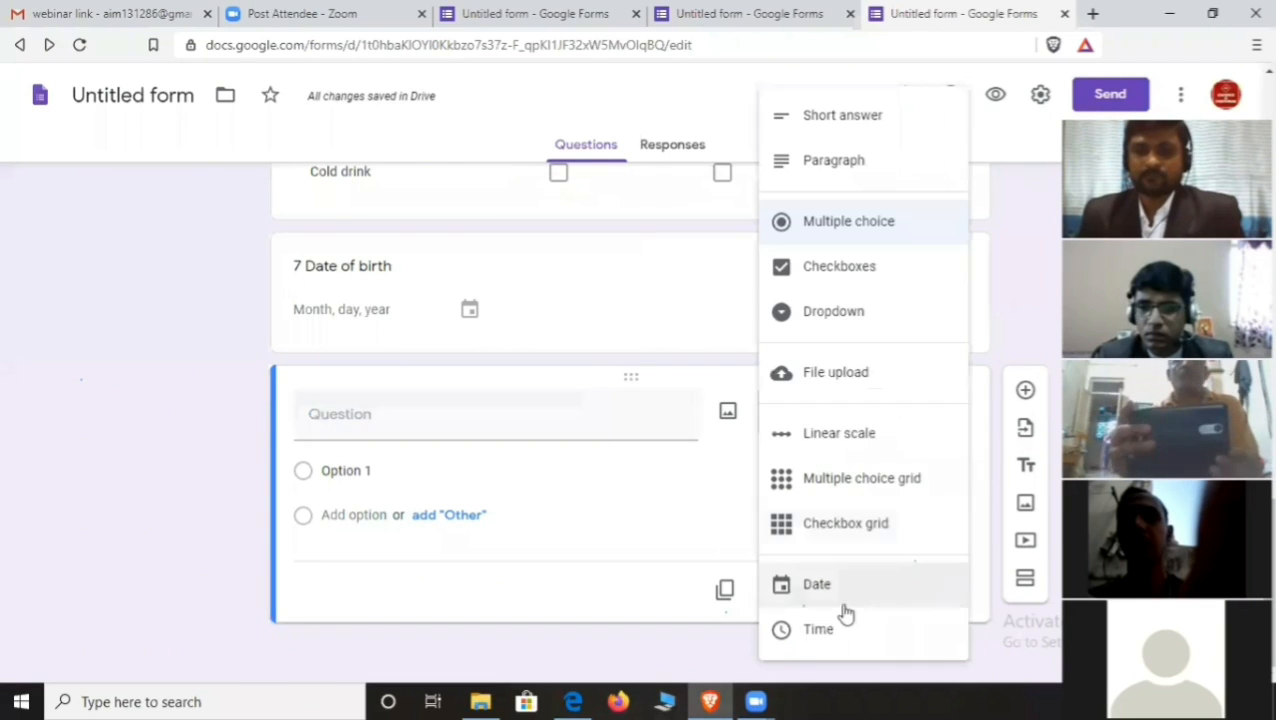
{"action": "left_click", "coordinate": [837, 640]}
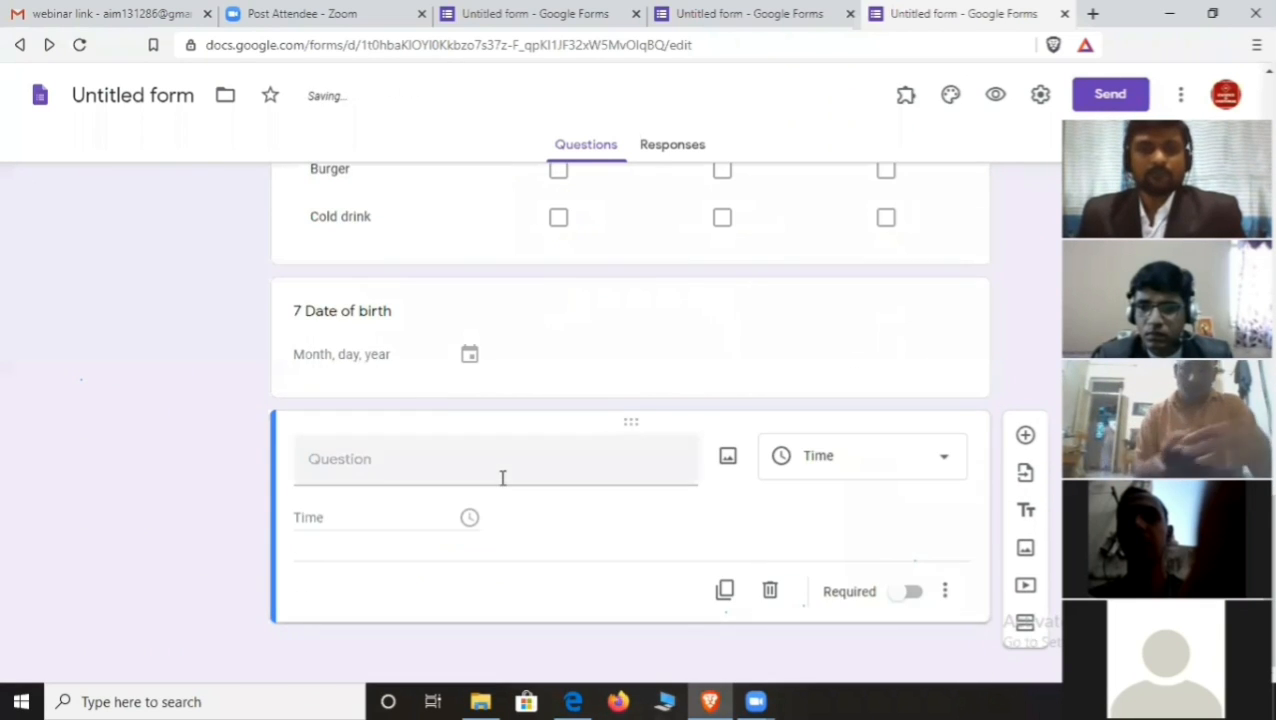
{"action": "left_click", "coordinate": [461, 470]}
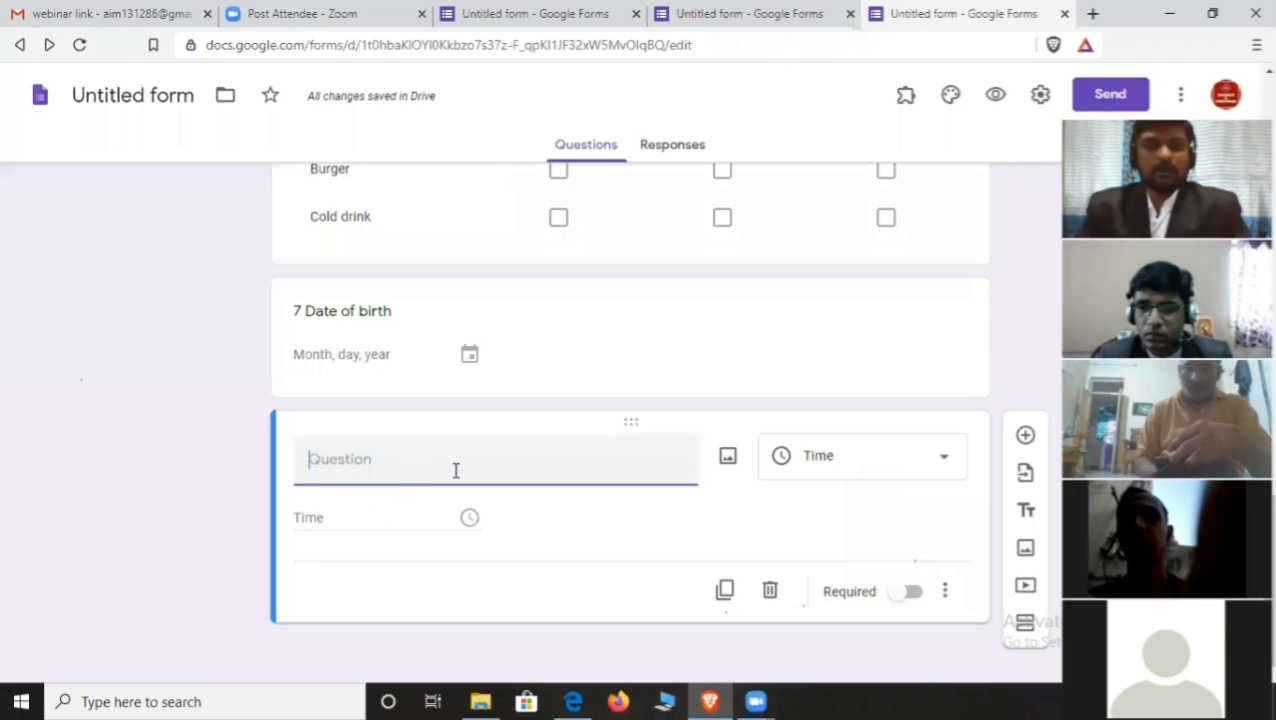
{"action": "type", "text": "8"}
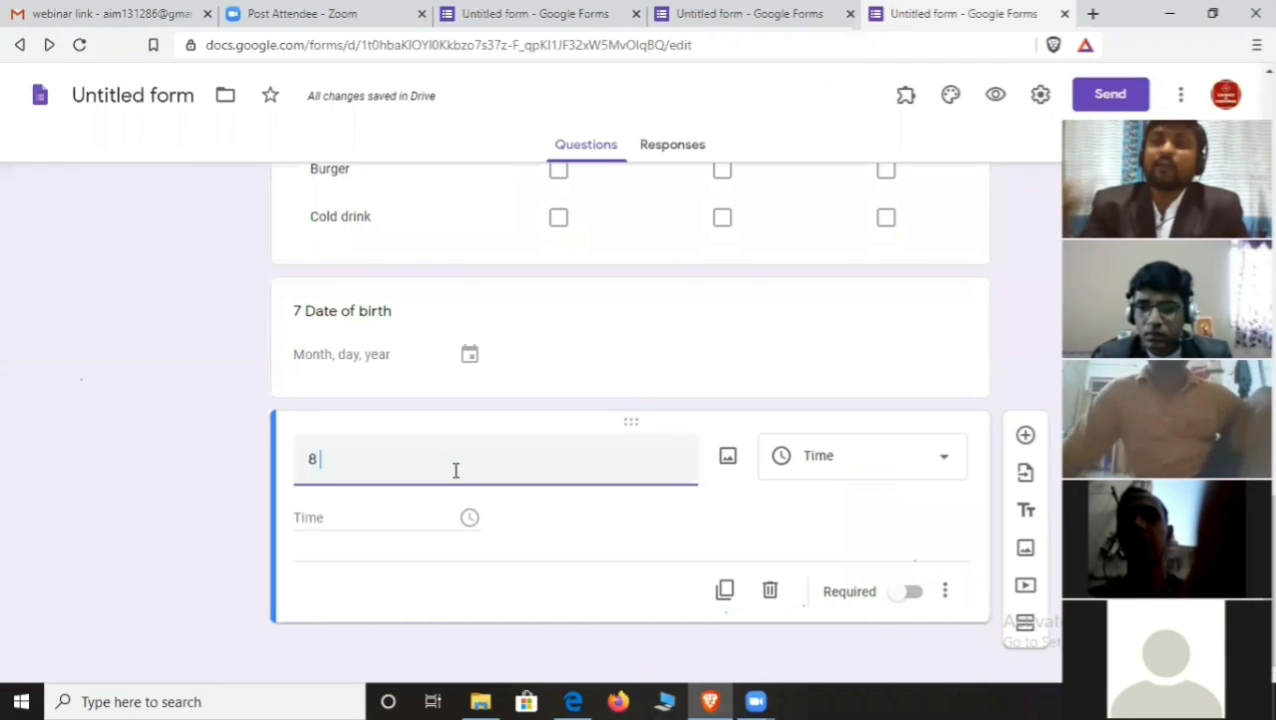
{"action": "type", "text": "time"}
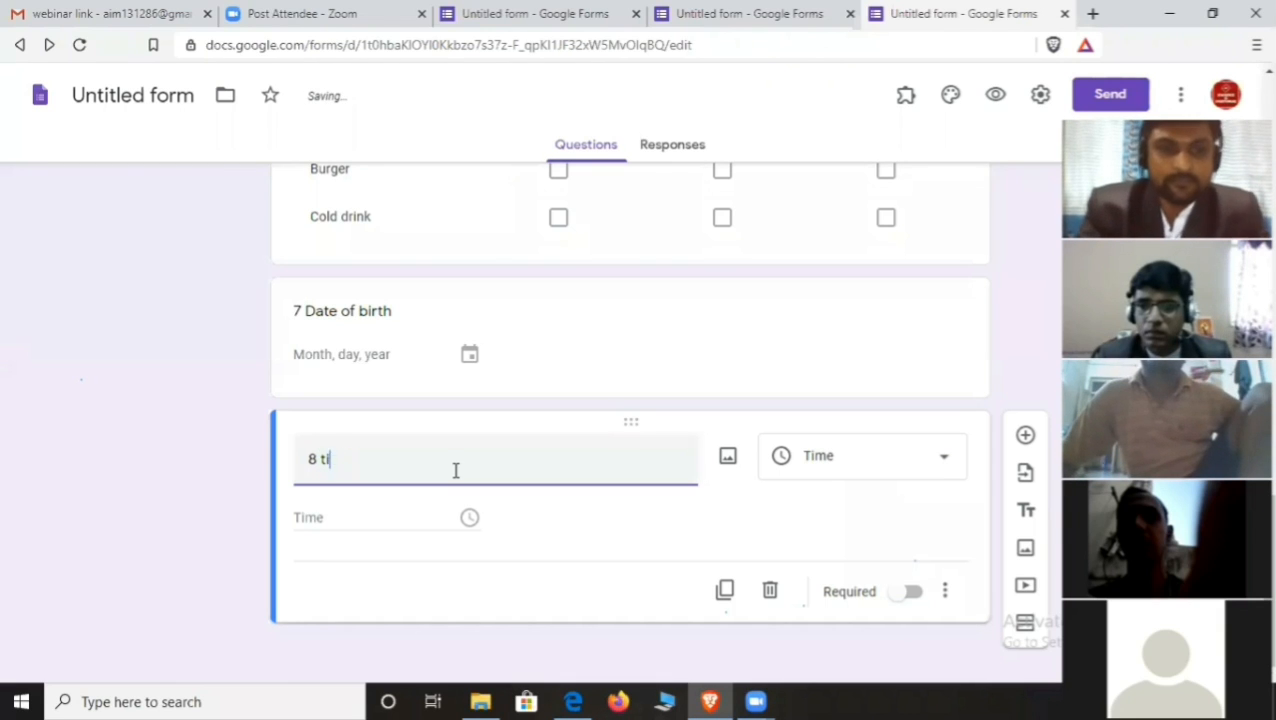
{"action": "key", "text": "BackSpace"}
{"action": "key", "text": "BackSpace"}
{"action": "type", "text": "Ti"}
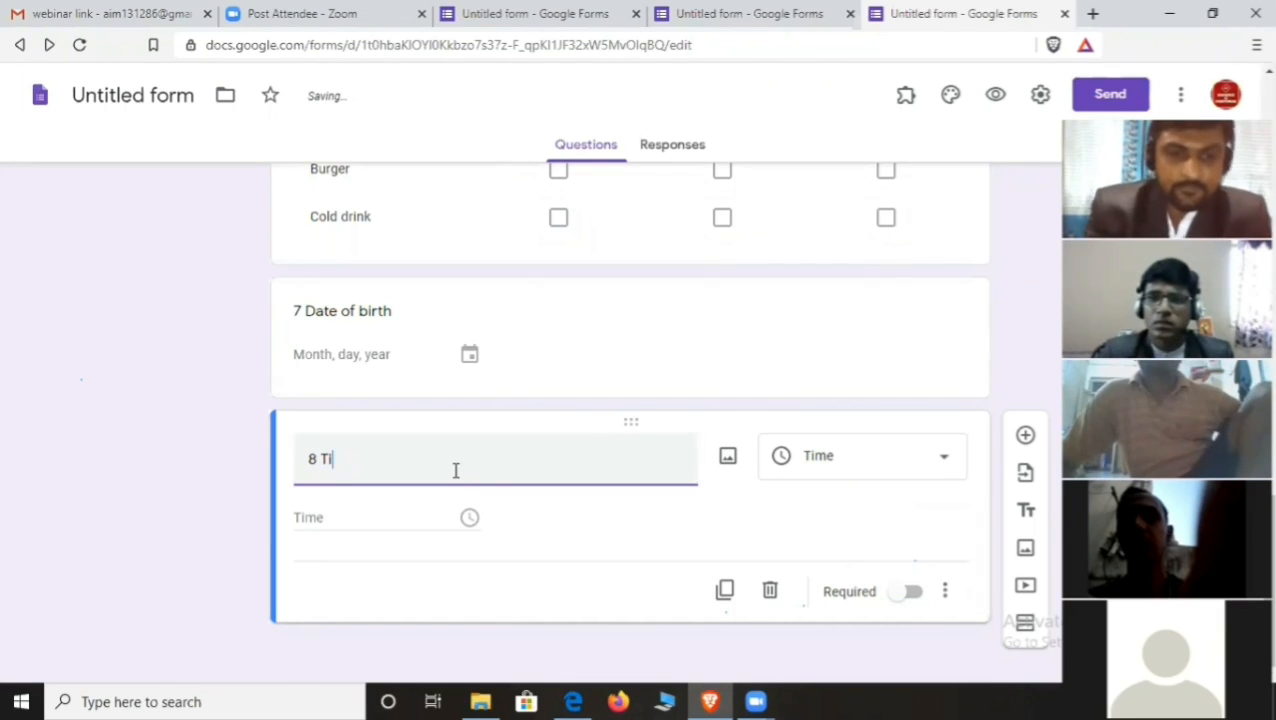
{"action": "type", "text": "me"}
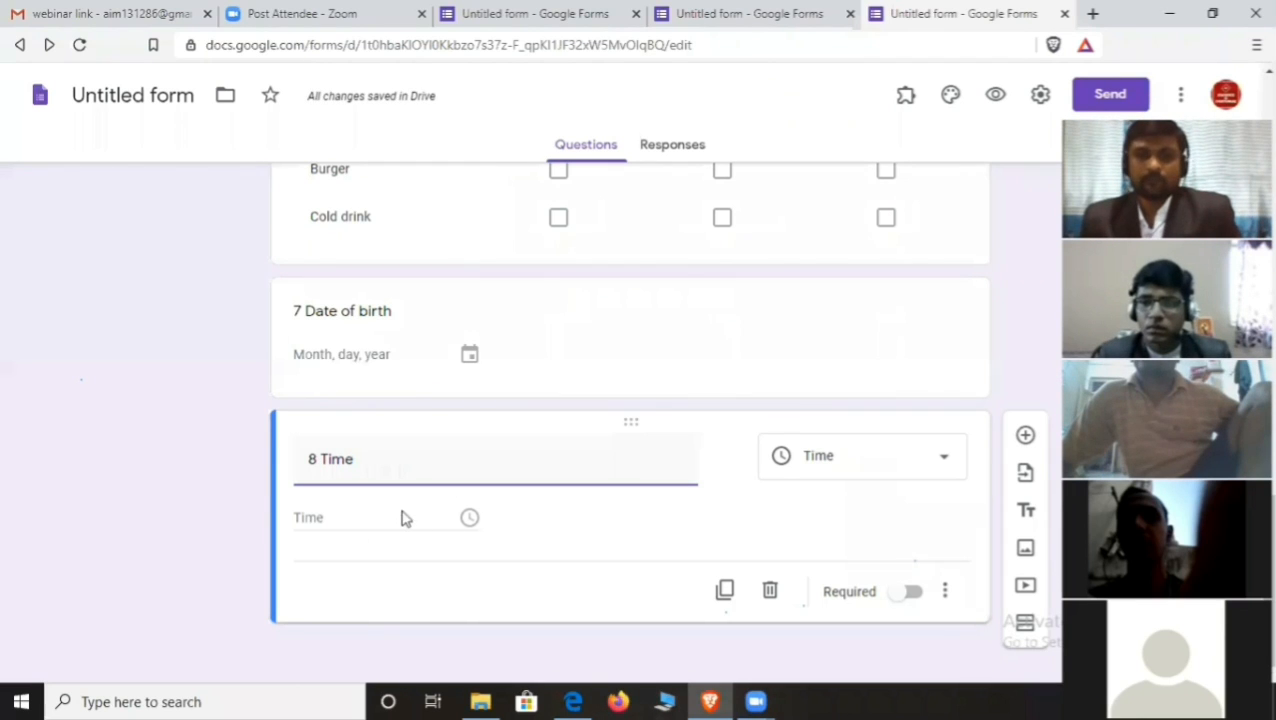
{"action": "left_click", "coordinate": [995, 94]}
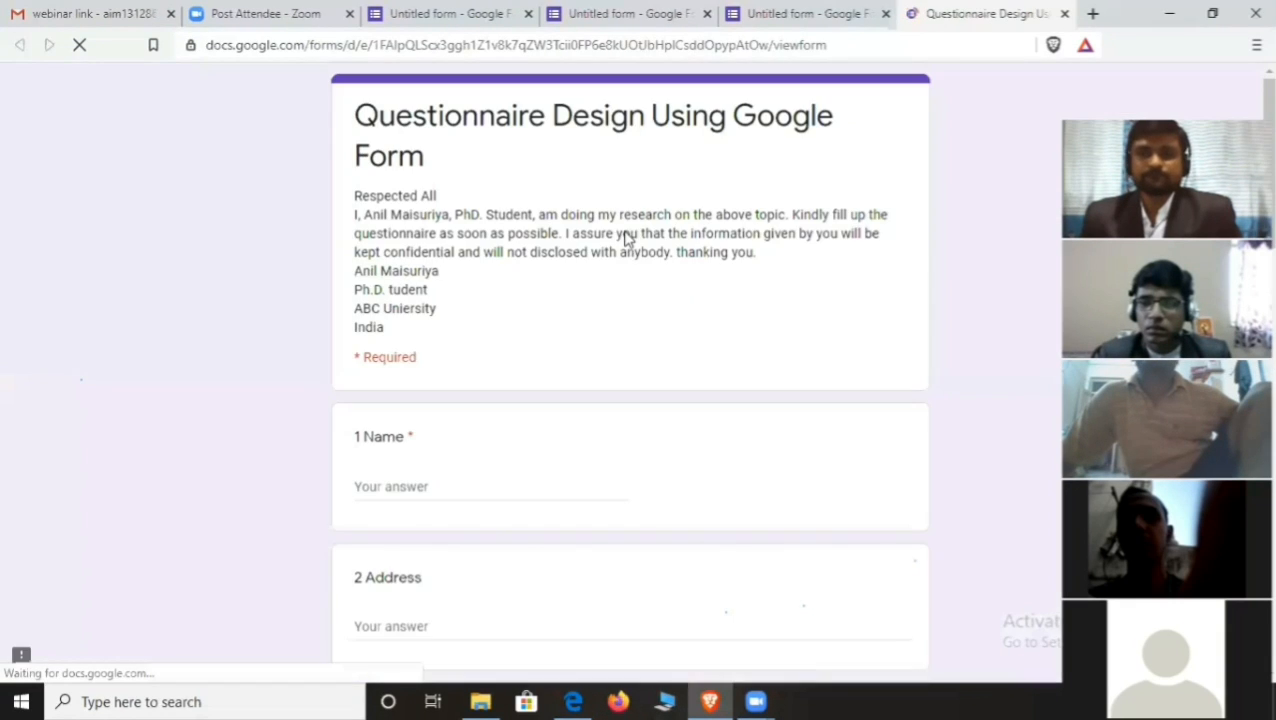
- Answer '8 Time' in the preview with 05:20 PM
{"action": "scroll", "coordinate": [625, 245], "scroll_direction": "down", "scroll_amount": 5}
{"action": "scroll", "coordinate": [620, 260], "scroll_direction": "down", "scroll_amount": 10}
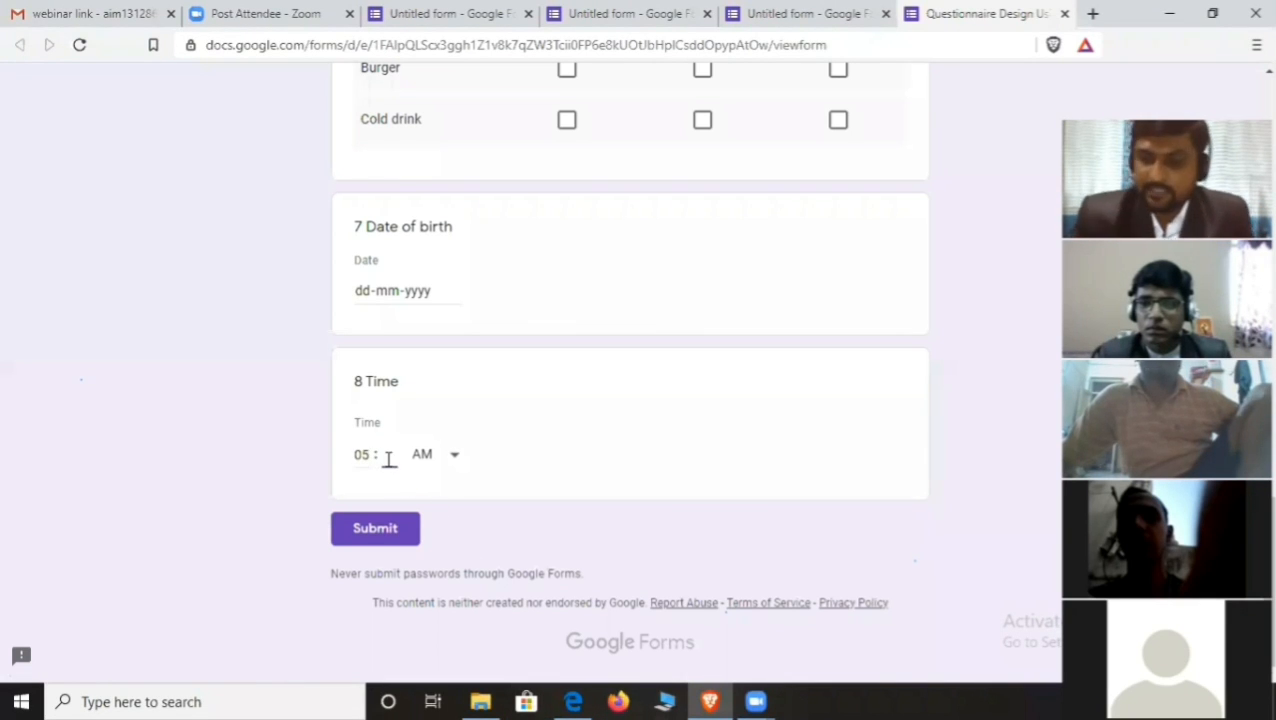
{"action": "left_click", "coordinate": [456, 457]}
{"action": "left_click", "coordinate": [422, 499]}
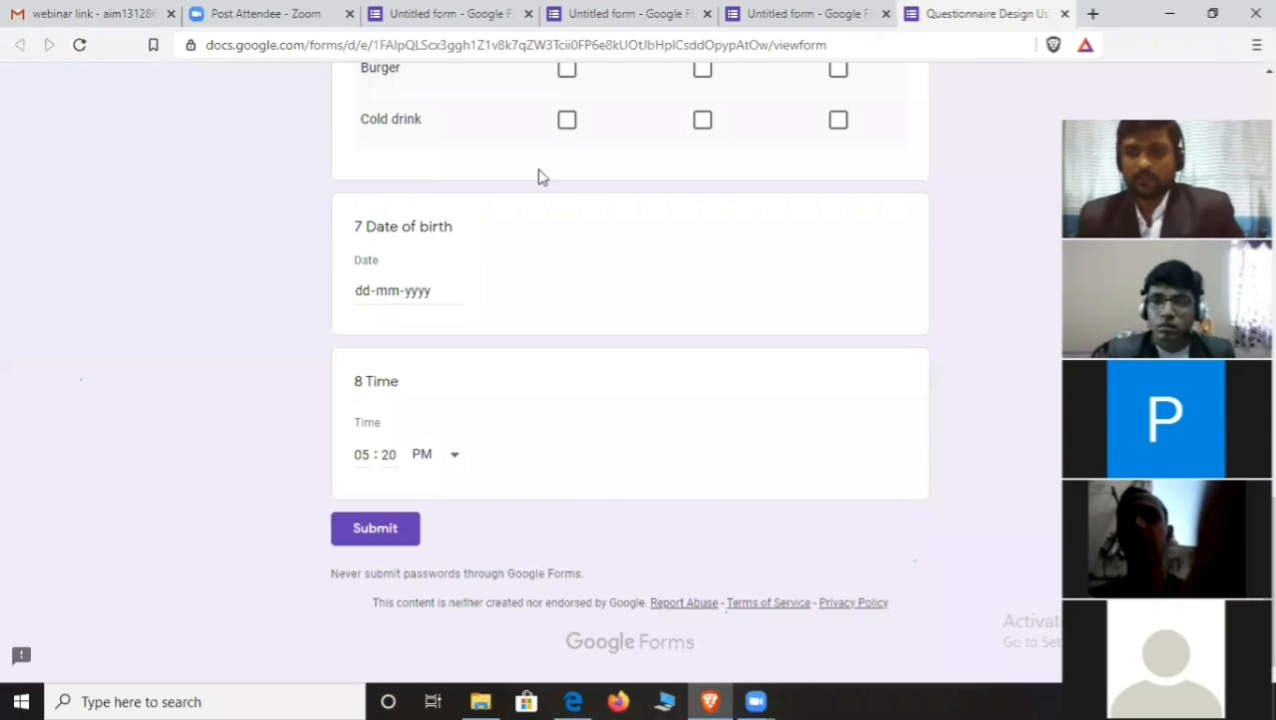
- Switch back to the editor tab and scroll through the questions down to '8 Time'
{"action": "left_click", "coordinate": [803, 14]}
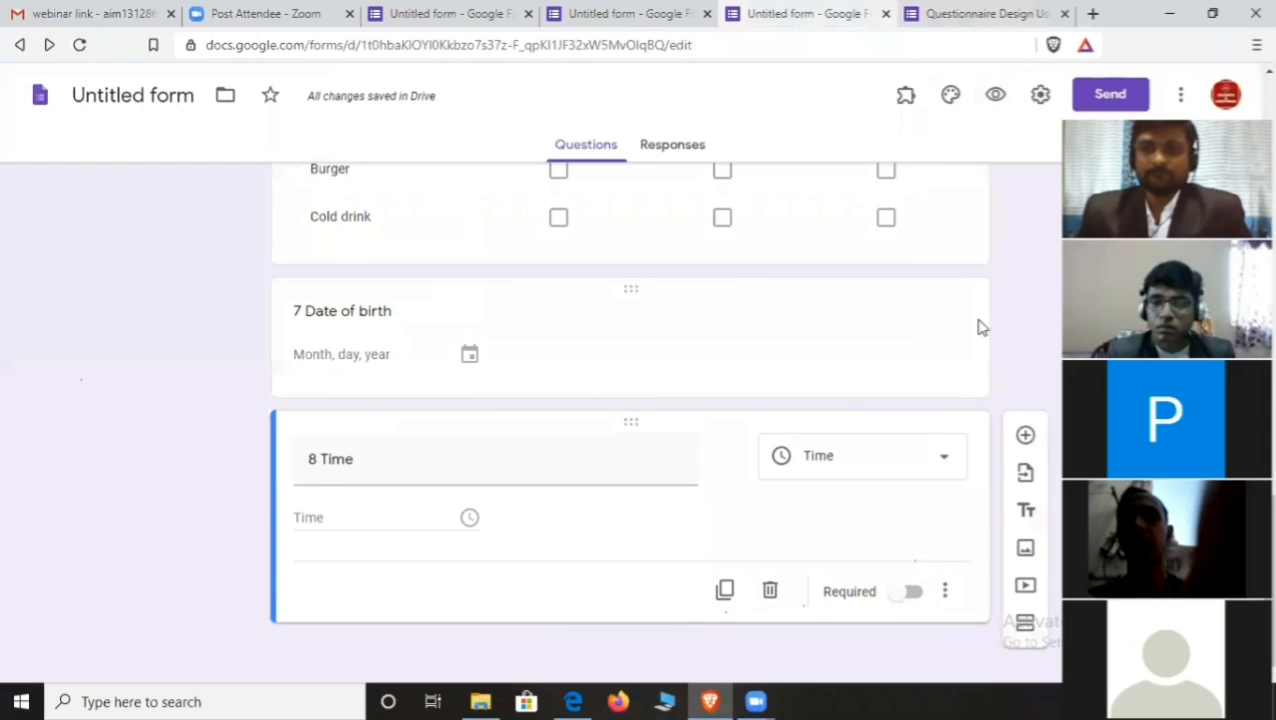
{"action": "scroll", "coordinate": [911, 245], "scroll_direction": "up", "scroll_amount": 10}
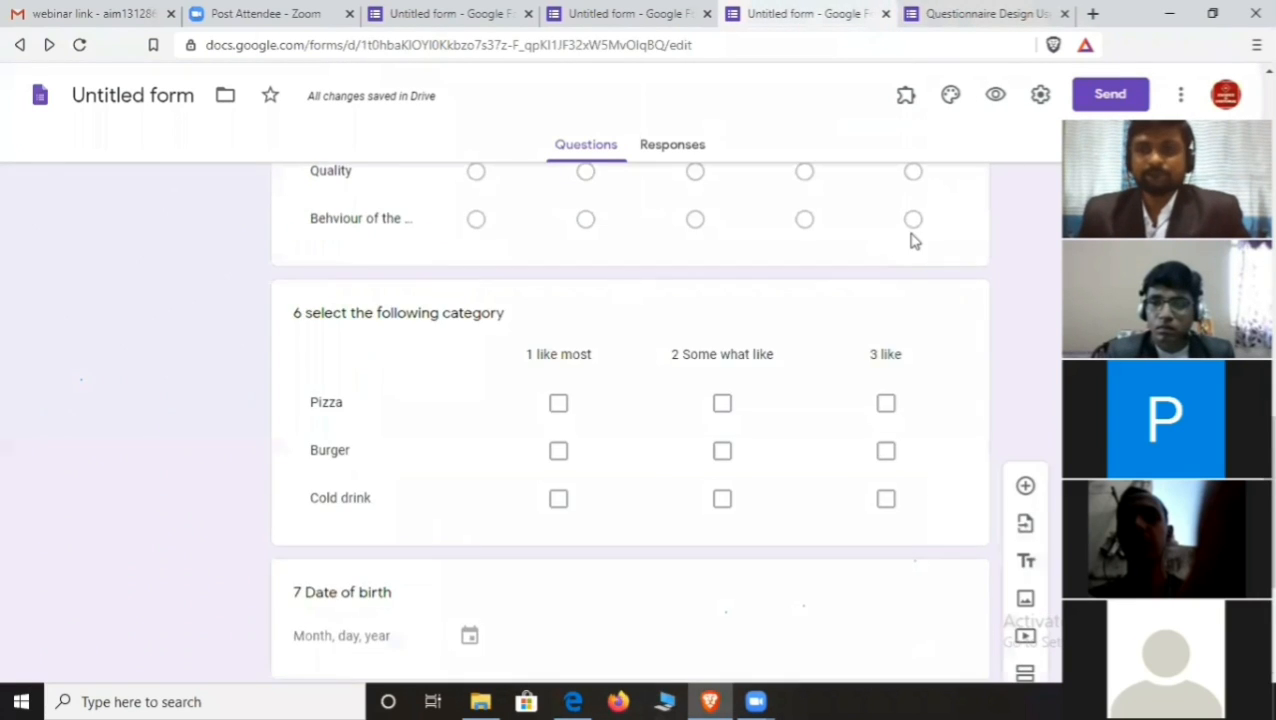
{"action": "scroll", "coordinate": [911, 255], "scroll_direction": "down", "scroll_amount": 10}
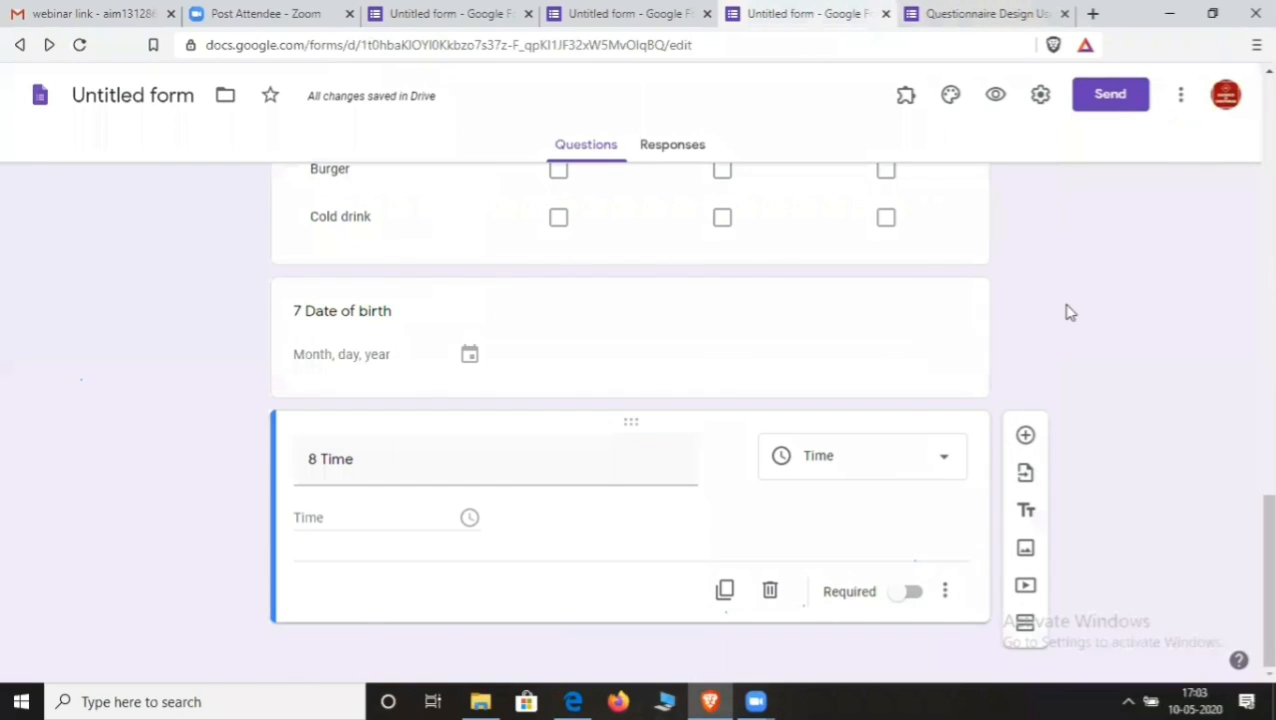
- Choose the first Untitled form as the source for importing questions
{"action": "left_click", "coordinate": [1026, 476]}
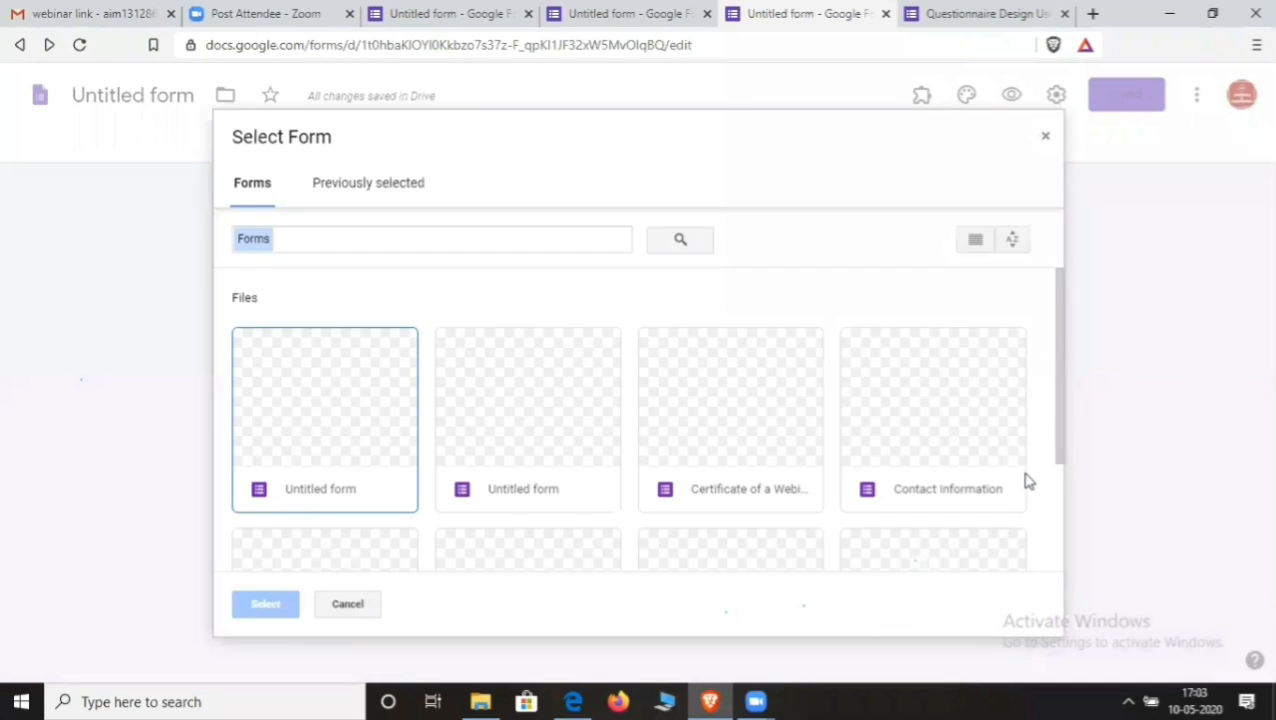
{"action": "scroll", "coordinate": [440, 410], "scroll_direction": "down", "scroll_amount": 2}
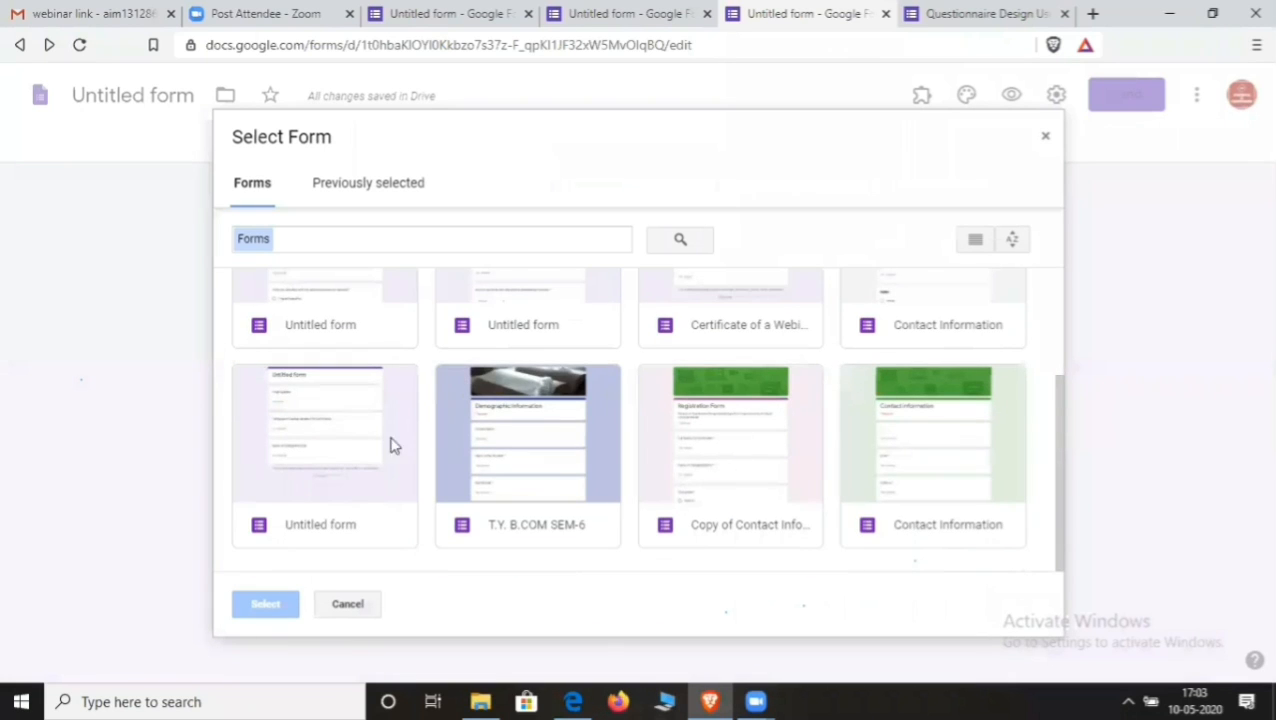
{"action": "scroll", "coordinate": [544, 330], "scroll_direction": "up", "scroll_amount": 1}
{"action": "scroll", "coordinate": [546, 333], "scroll_direction": "down", "scroll_amount": 1}
{"action": "scroll", "coordinate": [500, 472], "scroll_direction": "up", "scroll_amount": 1}
{"action": "scroll", "coordinate": [494, 474], "scroll_direction": "up", "scroll_amount": 1}
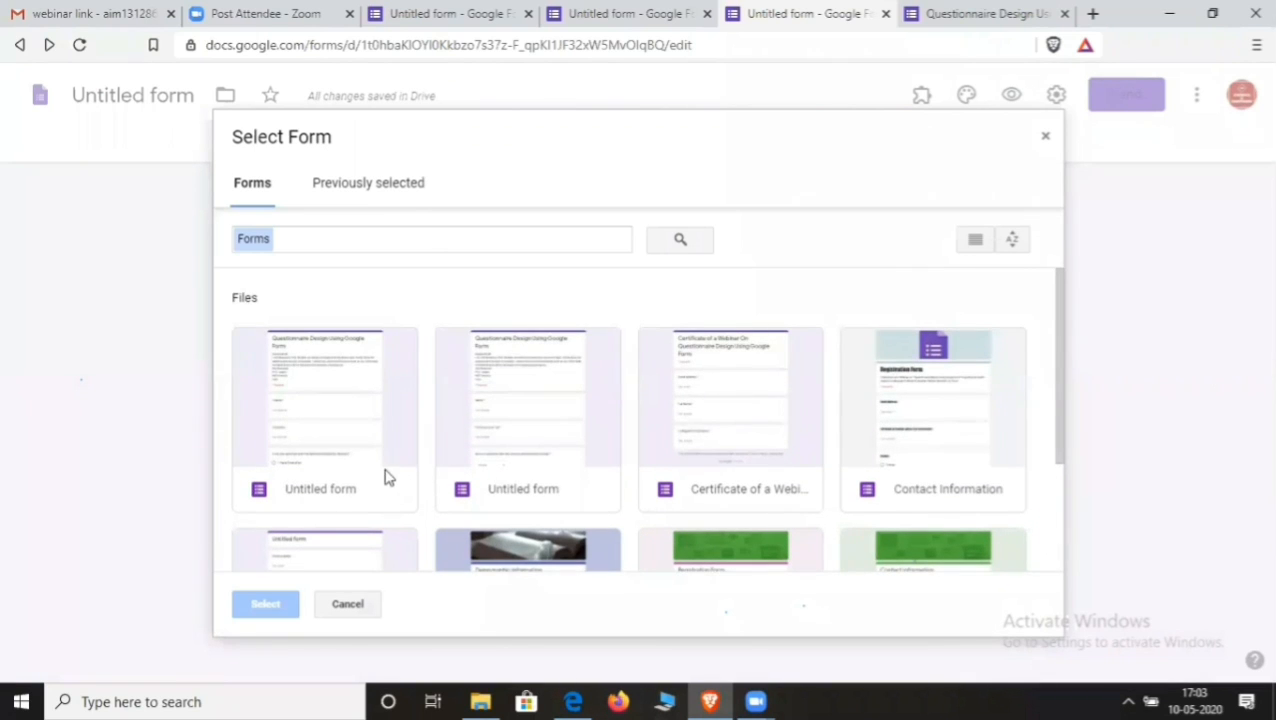
{"action": "left_click", "coordinate": [350, 428]}
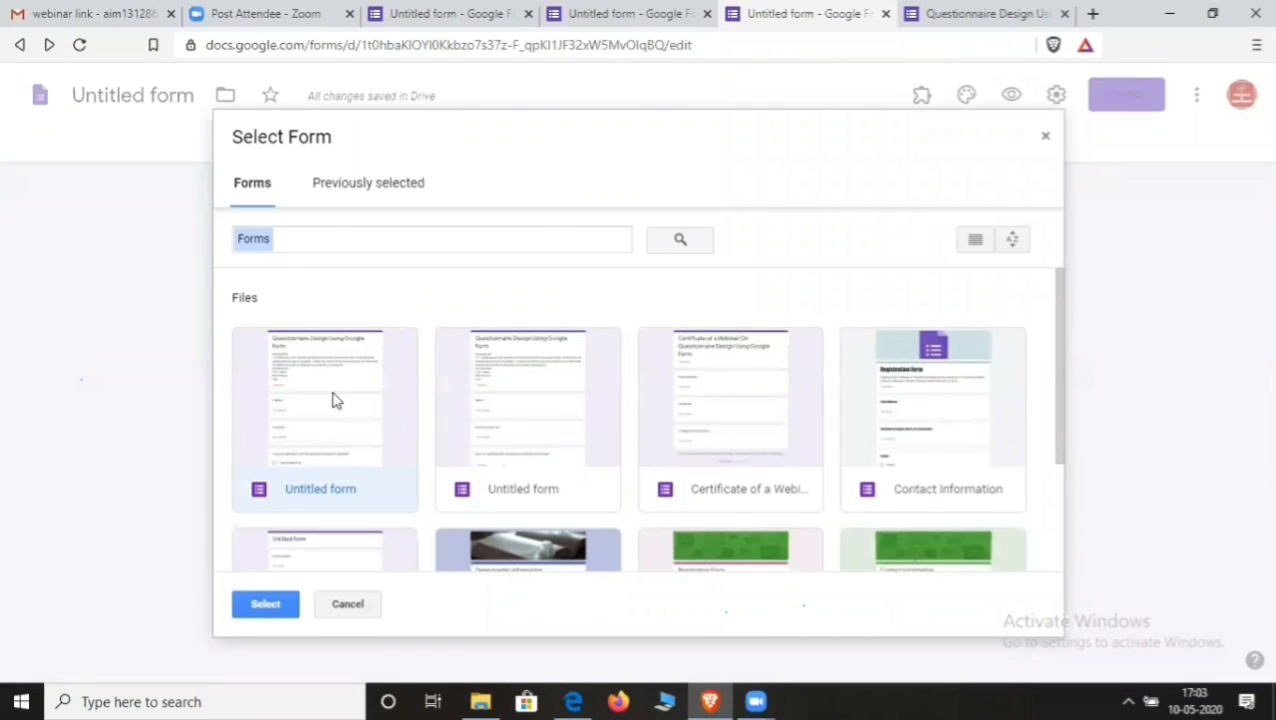
{"action": "double_click", "coordinate": [335, 400]}
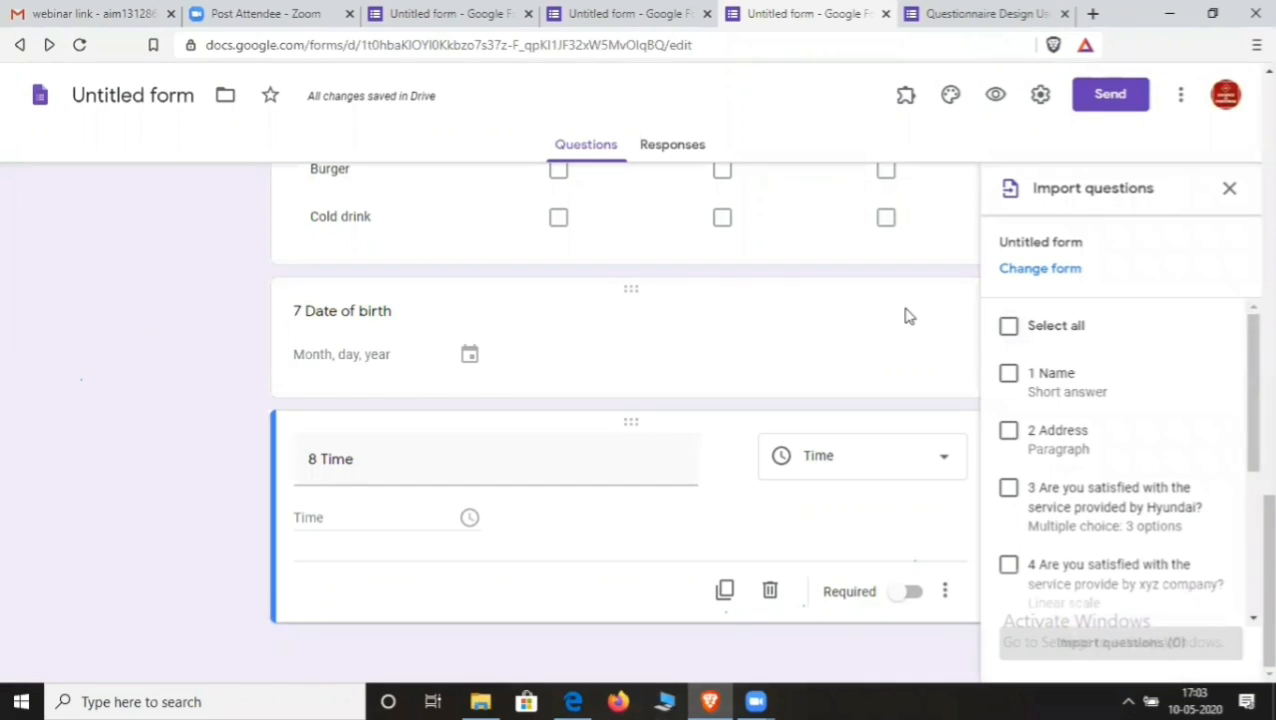
- Import question 3, 'Are you satisfied with the service provided by Hyundai?', into this form
{"action": "scroll", "coordinate": [1120, 460], "scroll_direction": "down", "scroll_amount": 1}
{"action": "scroll", "coordinate": [1120, 460], "scroll_direction": "down", "scroll_amount": 3}
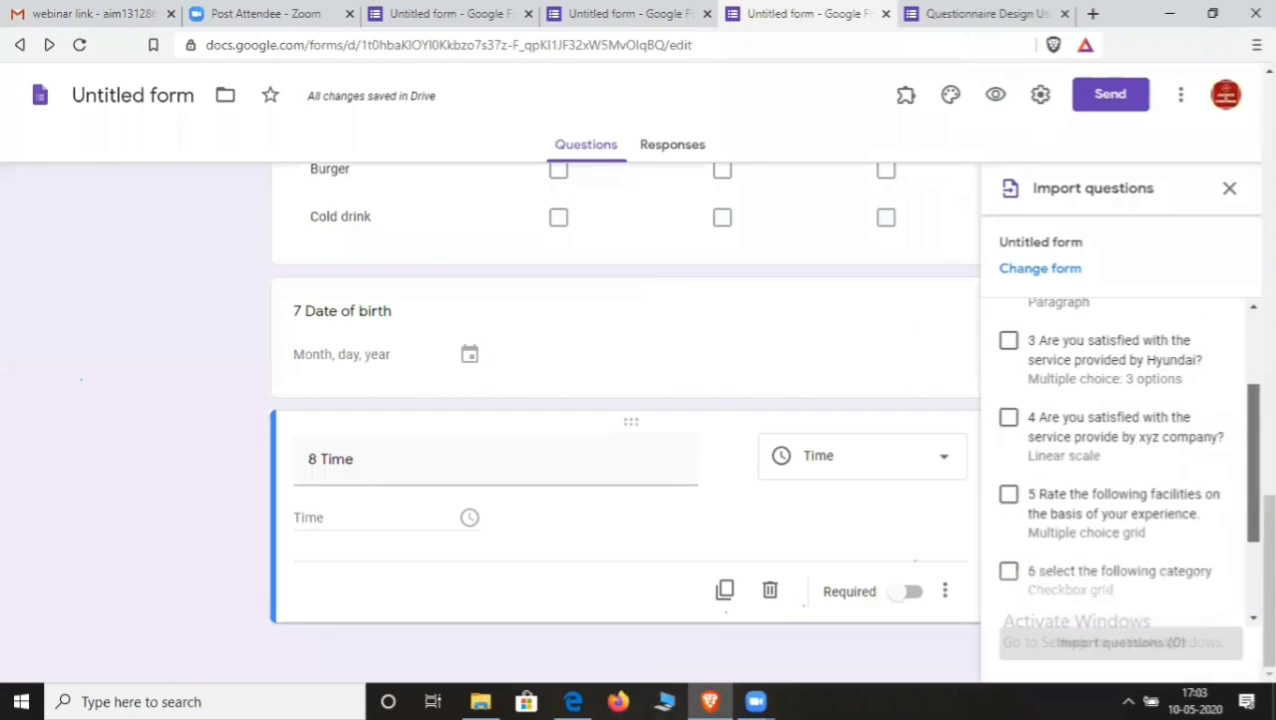
{"action": "scroll", "coordinate": [1120, 460], "scroll_direction": "up", "scroll_amount": 4}
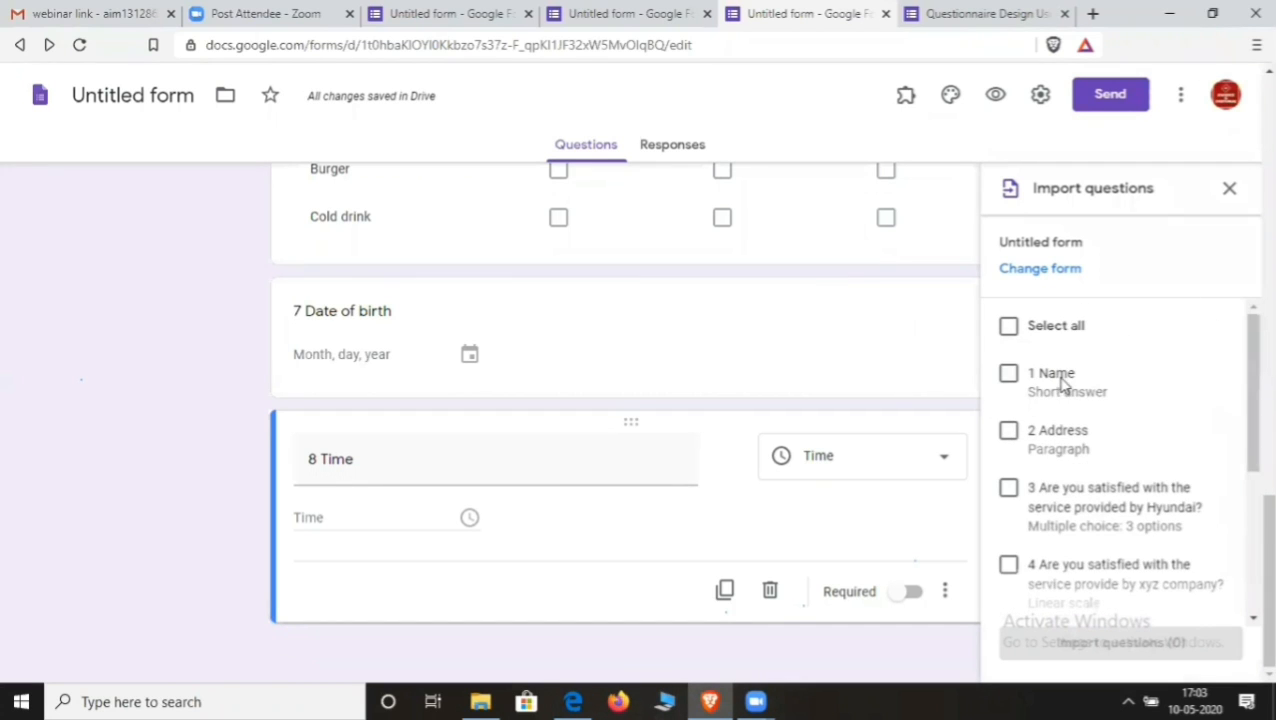
{"action": "scroll", "coordinate": [1158, 489], "scroll_direction": "down", "scroll_amount": 3}
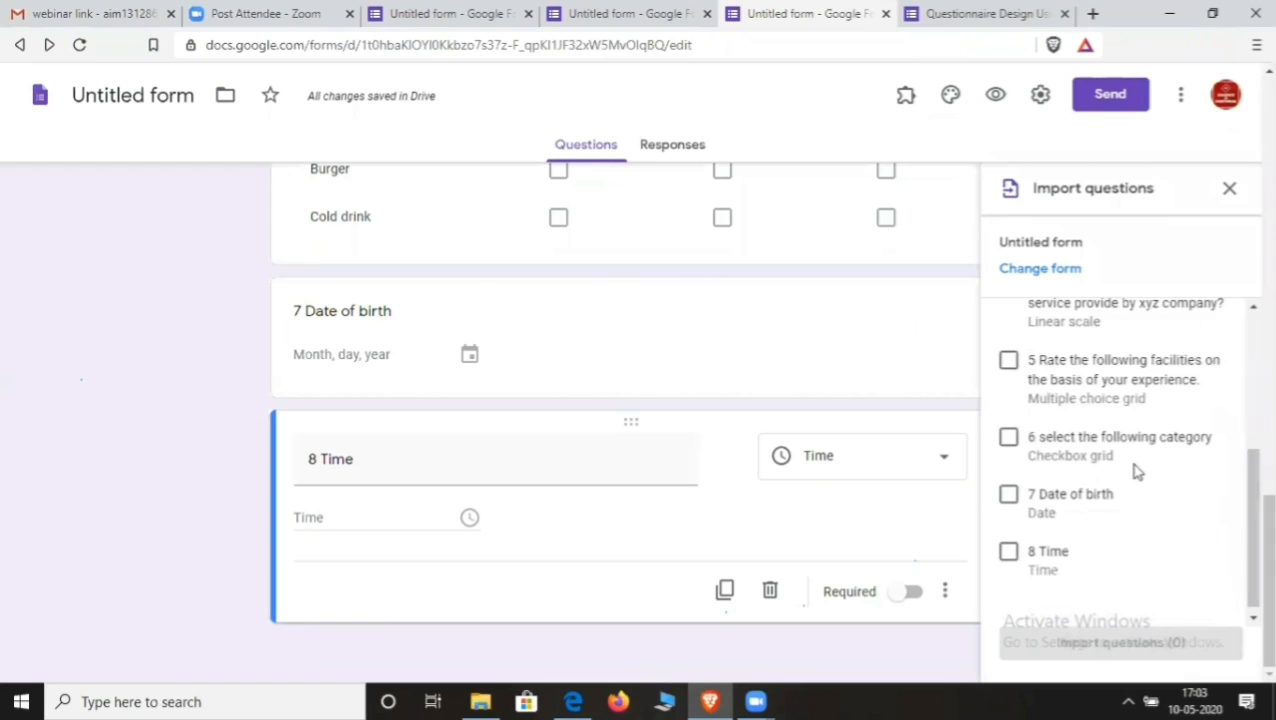
{"action": "scroll", "coordinate": [1134, 473], "scroll_direction": "up", "scroll_amount": 2}
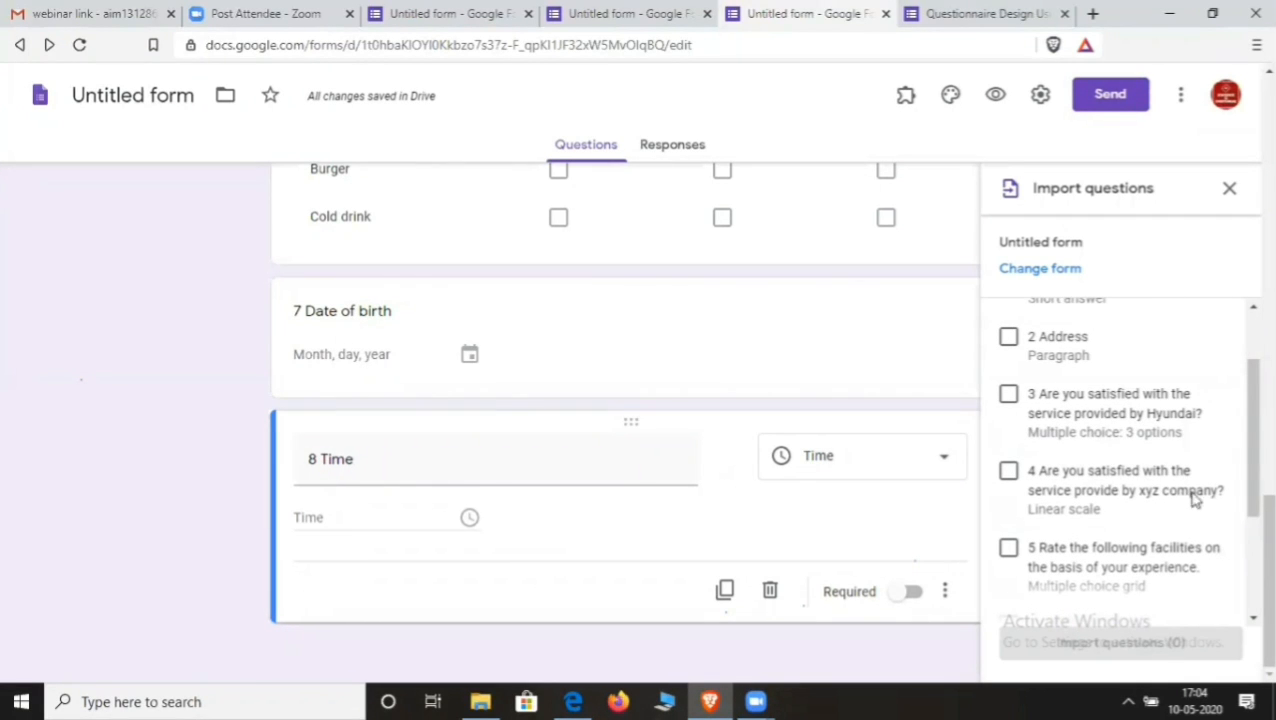
{"action": "left_click", "coordinate": [1009, 396]}
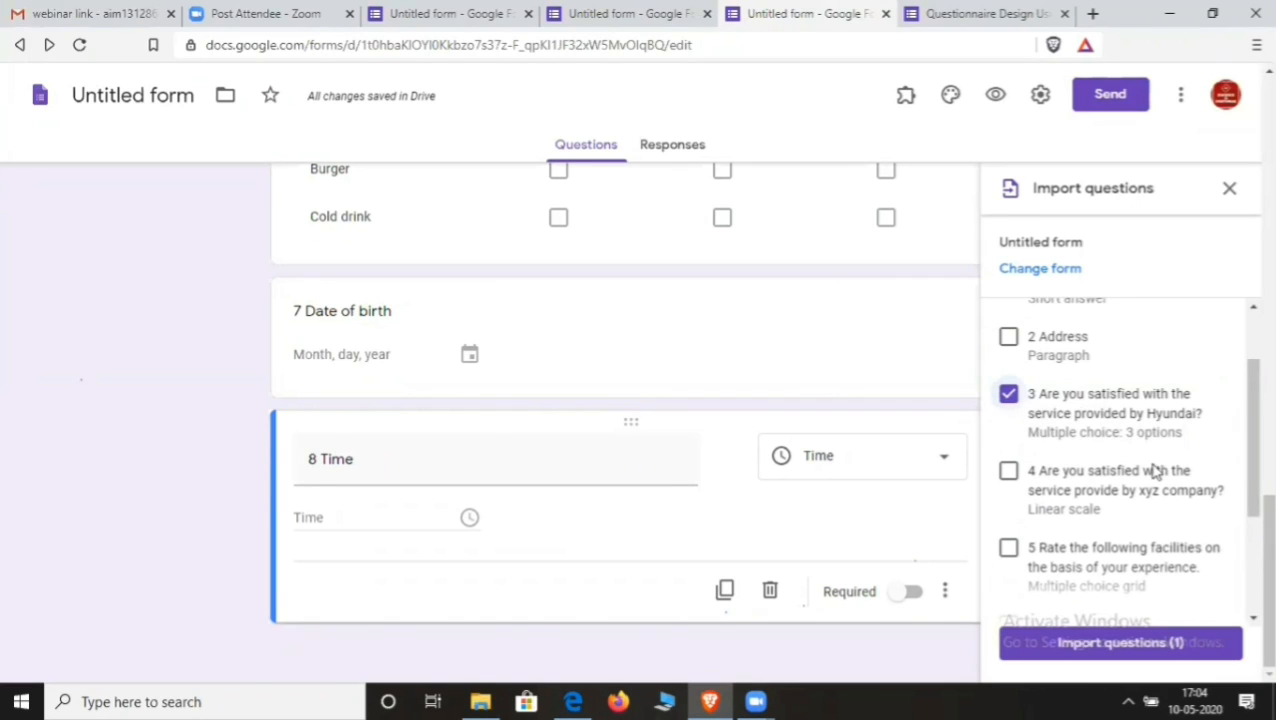
{"action": "left_click", "coordinate": [1128, 646]}
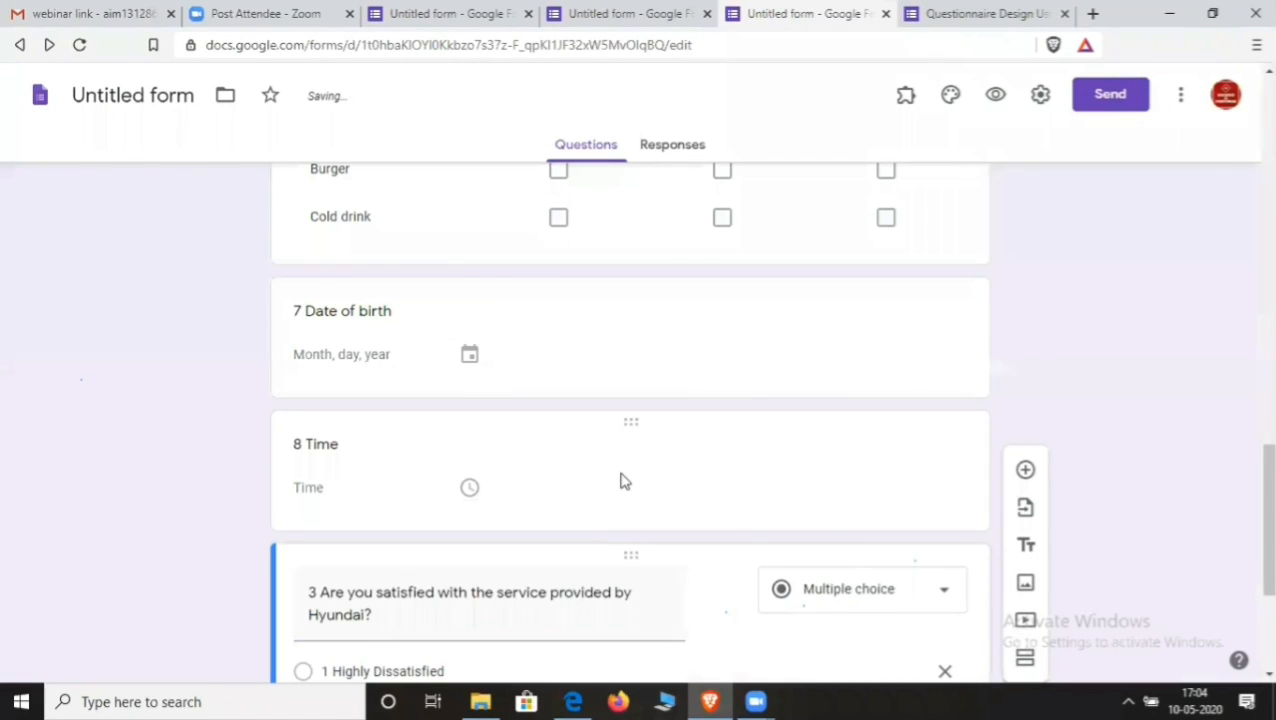
- Add a title-and-description block below the Hyundai question, then select question 3
{"action": "scroll", "coordinate": [553, 450], "scroll_direction": "down", "scroll_amount": 3}
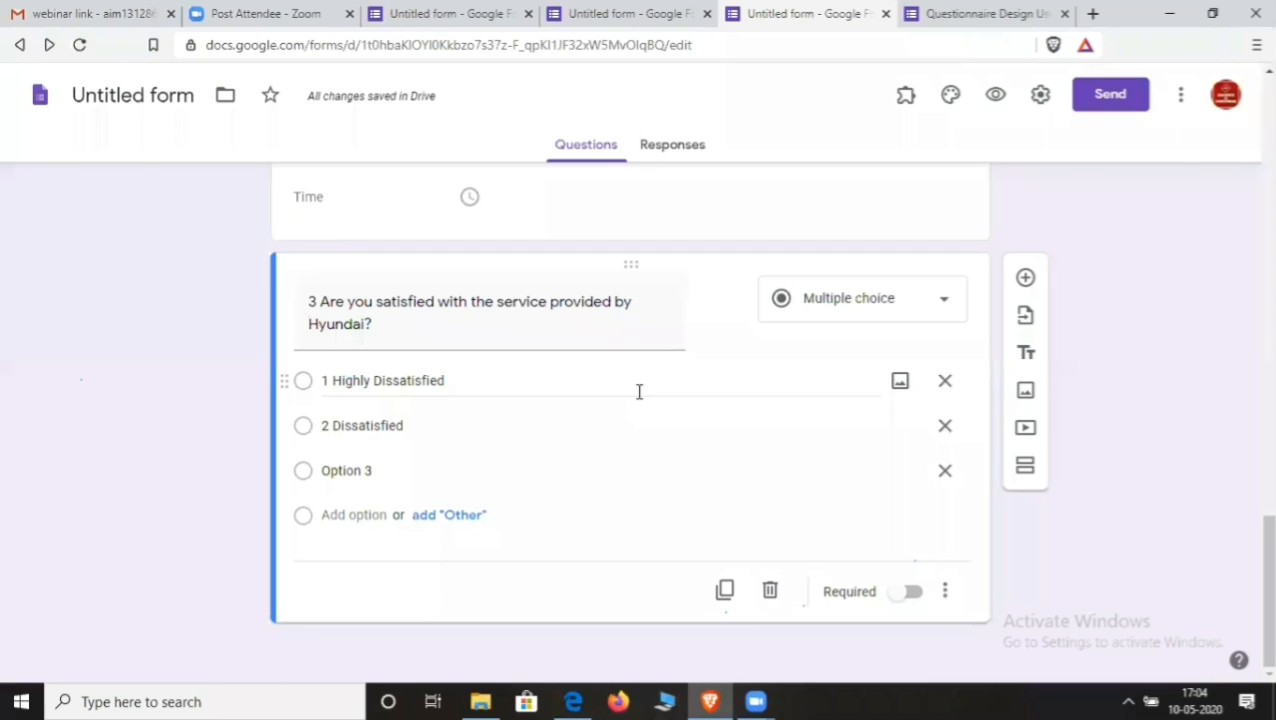
{"action": "left_click", "coordinate": [1027, 357]}
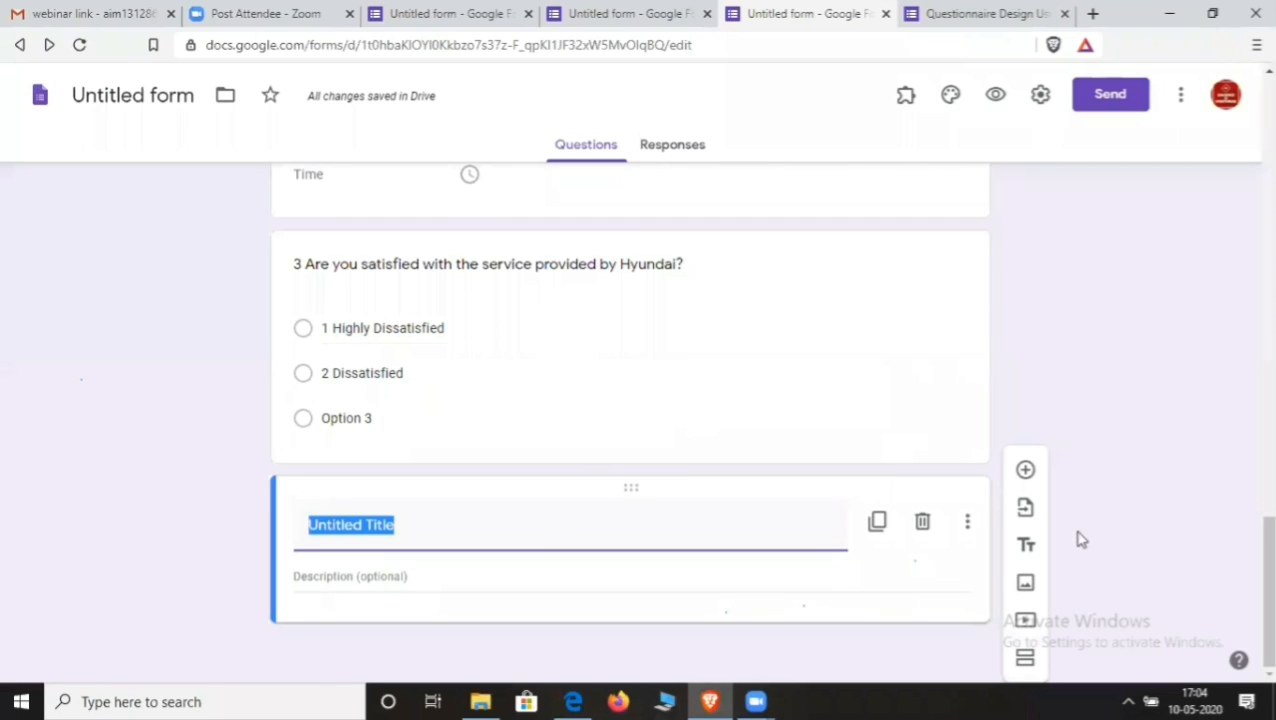
{"action": "left_click", "coordinate": [940, 280]}
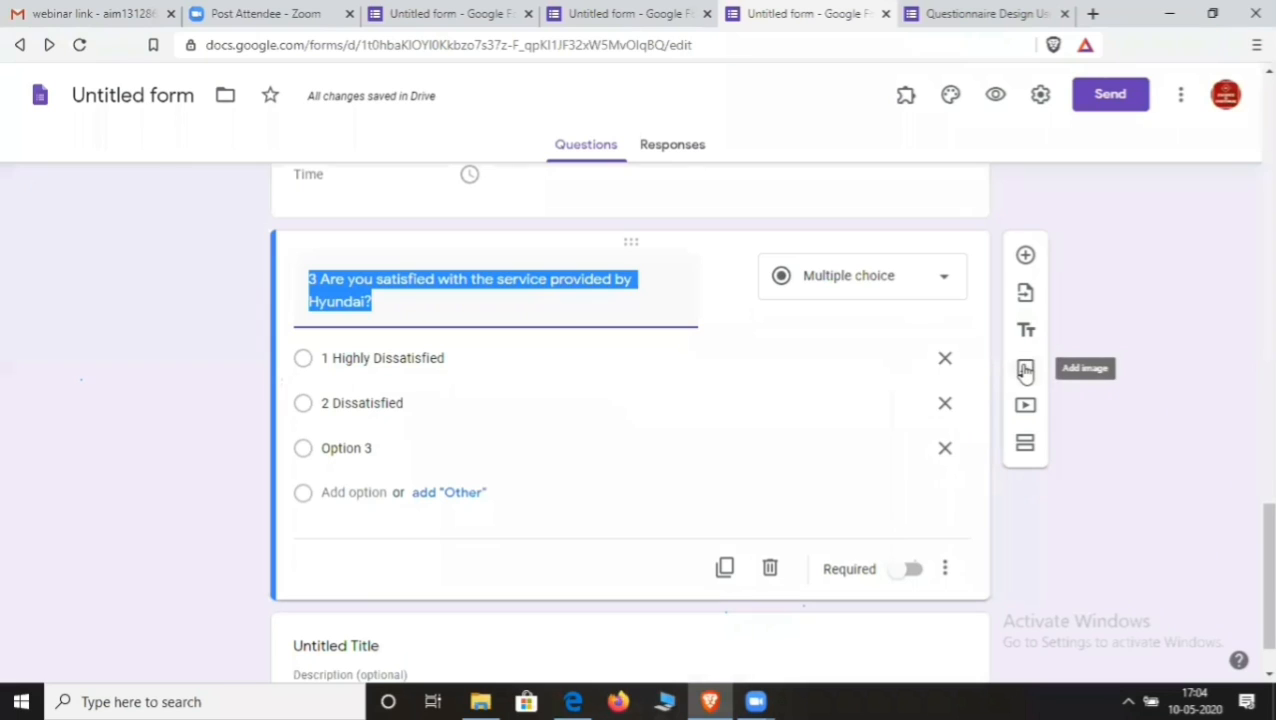
- Insert the Certificate image from Google Drive below the Hyundai question
{"action": "left_click", "coordinate": [1025, 370]}
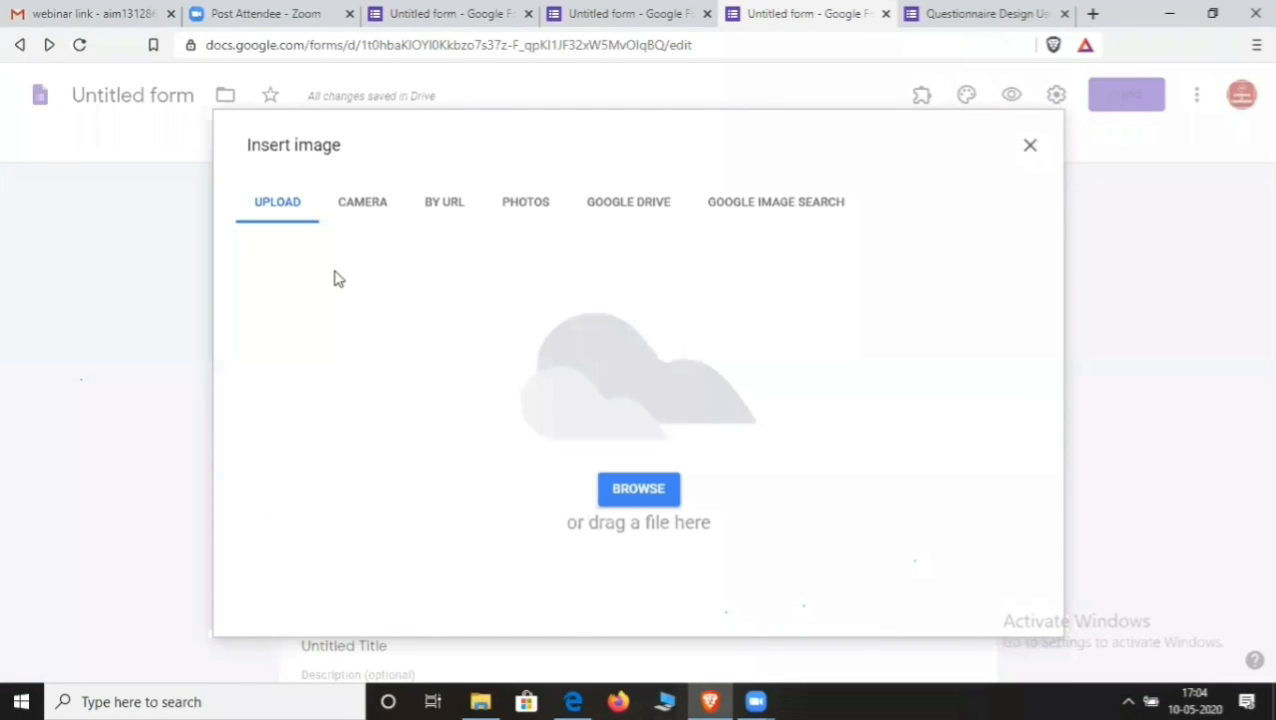
{"action": "left_click", "coordinate": [527, 206]}
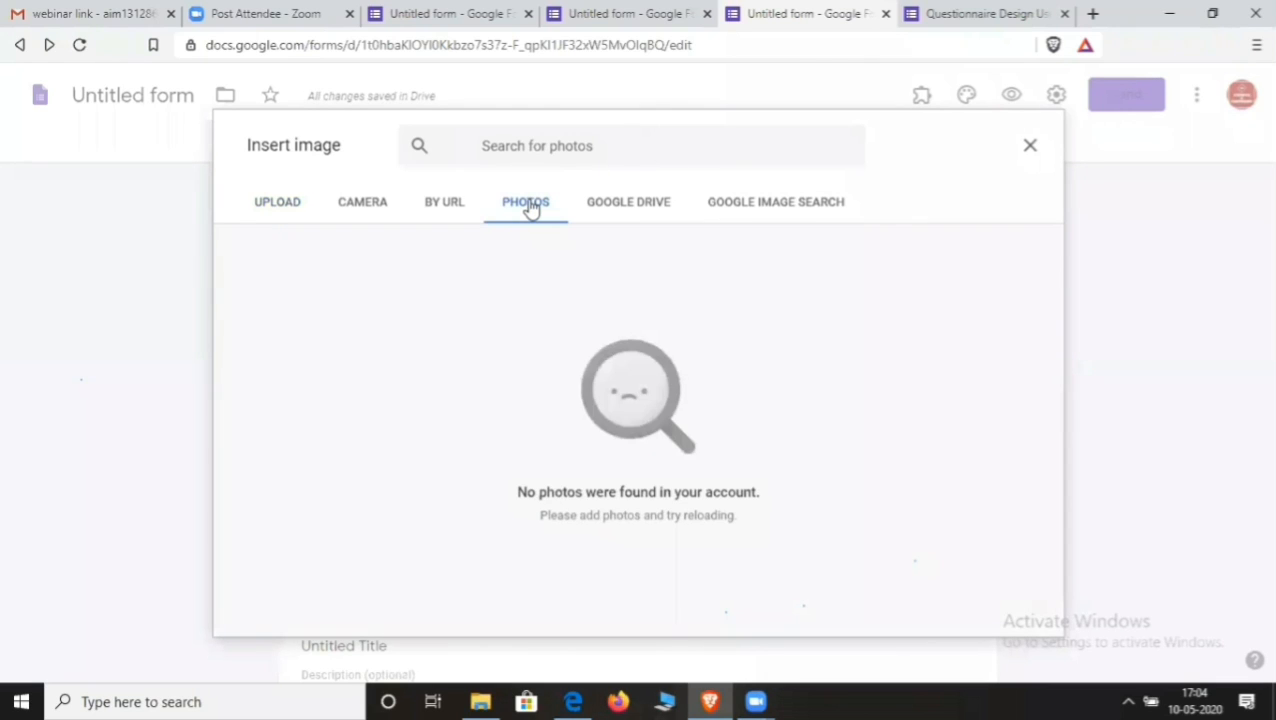
{"action": "left_click", "coordinate": [626, 204]}
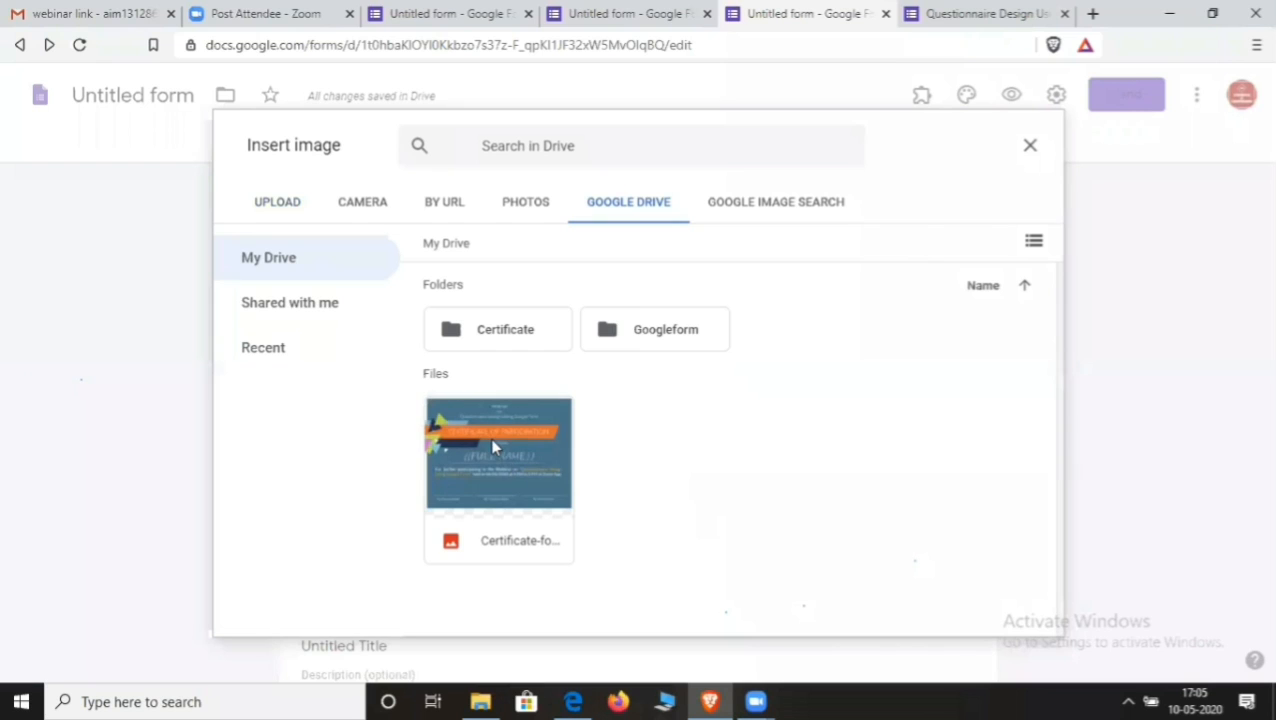
{"action": "left_click", "coordinate": [491, 438]}
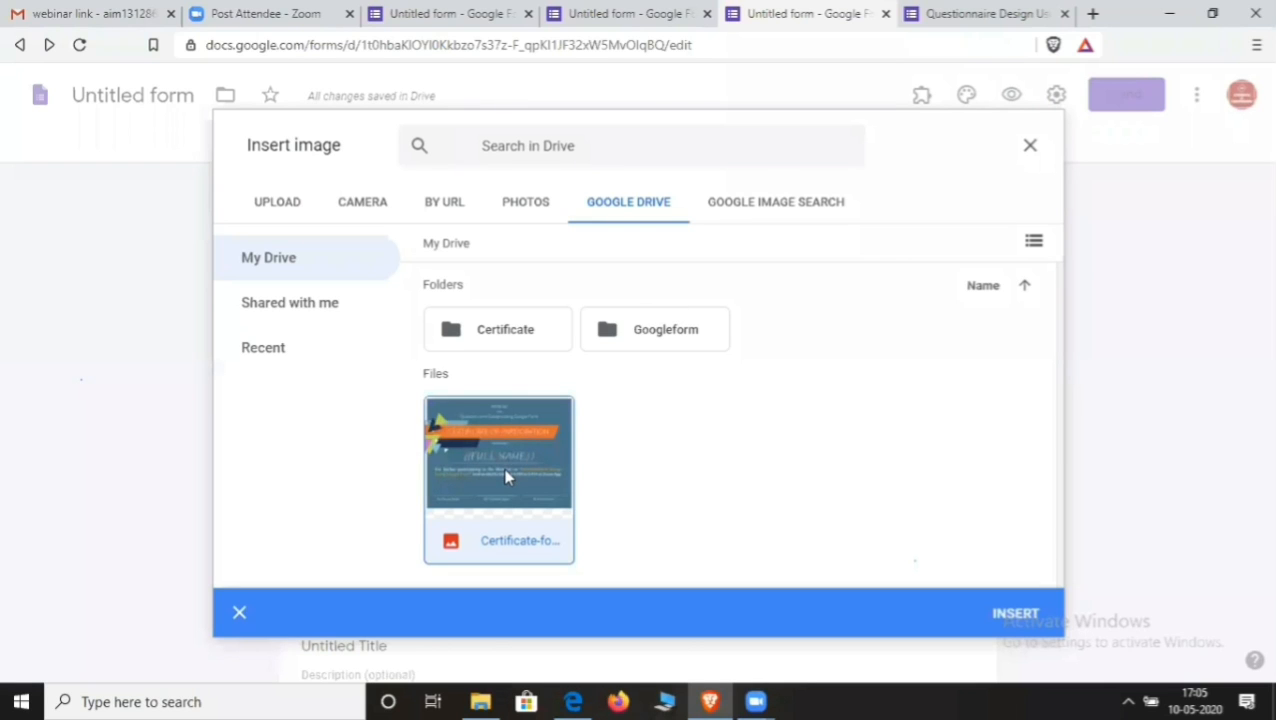
{"action": "left_click", "coordinate": [1019, 621]}
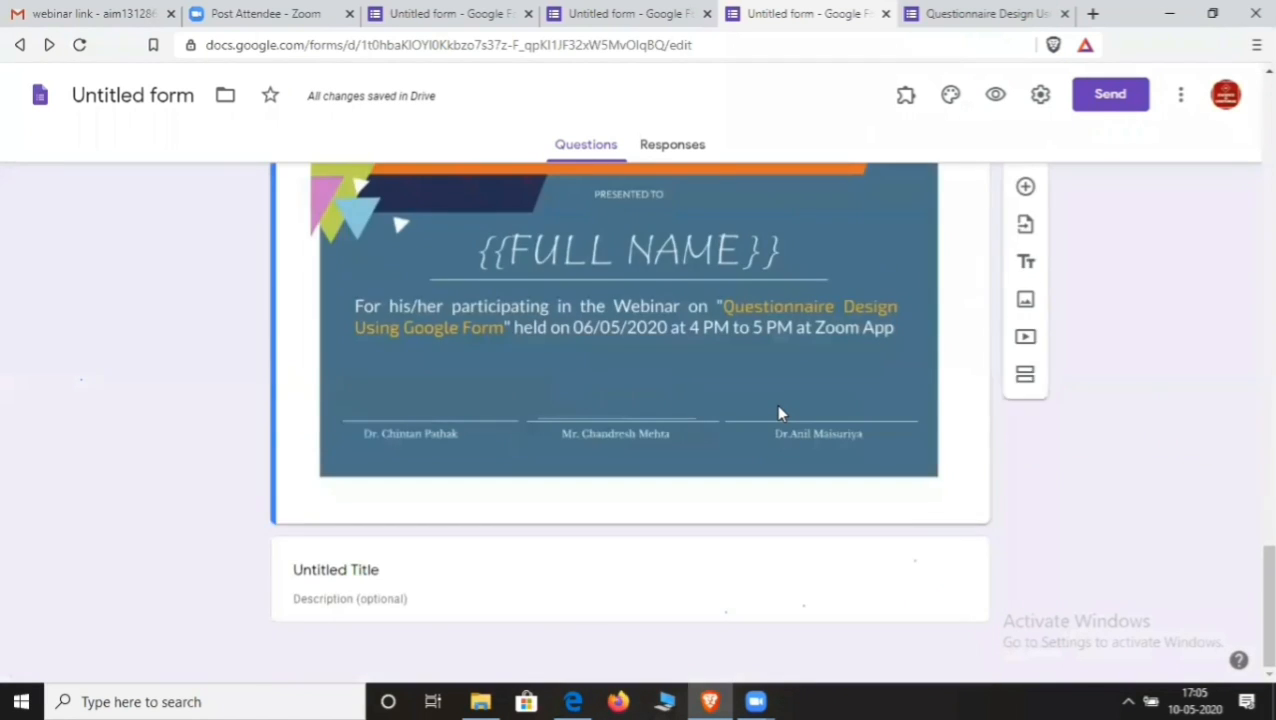
- Move the certificate image card above question 3
{"action": "scroll", "coordinate": [776, 404], "scroll_direction": "up", "scroll_amount": 3}
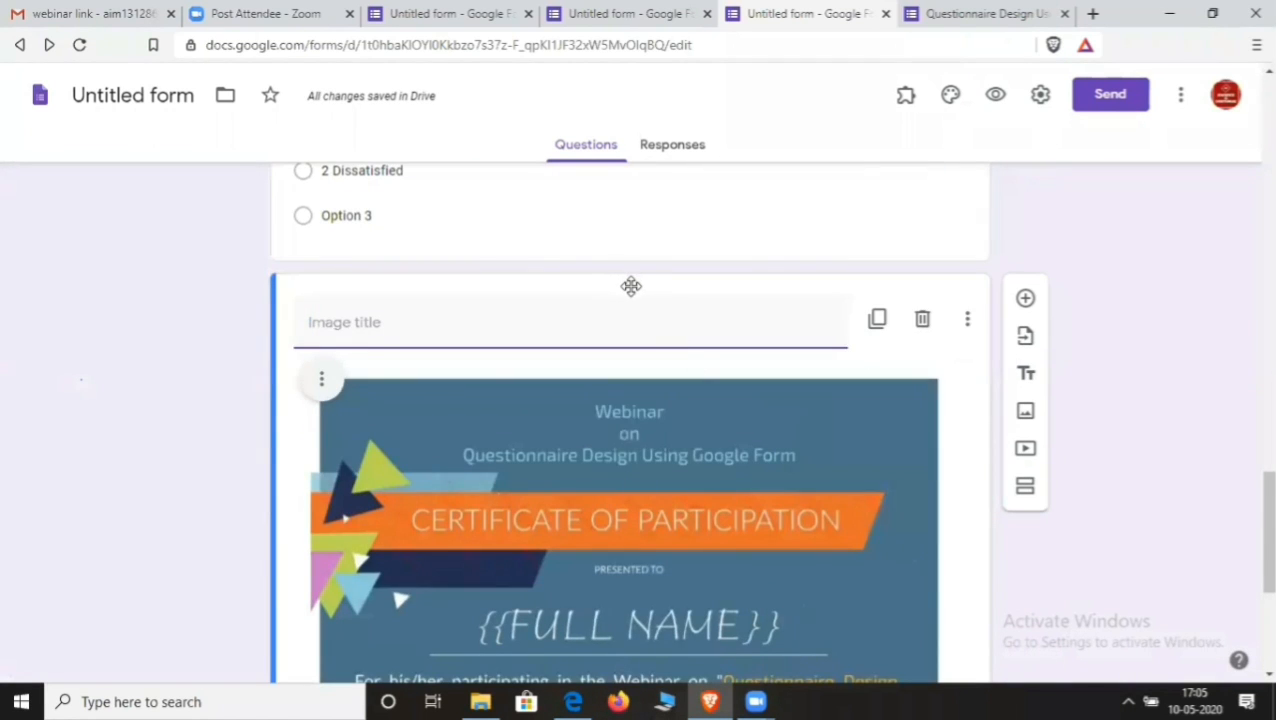
{"action": "left_click_drag", "start_coordinate": [631, 286], "coordinate": [558, 8]}
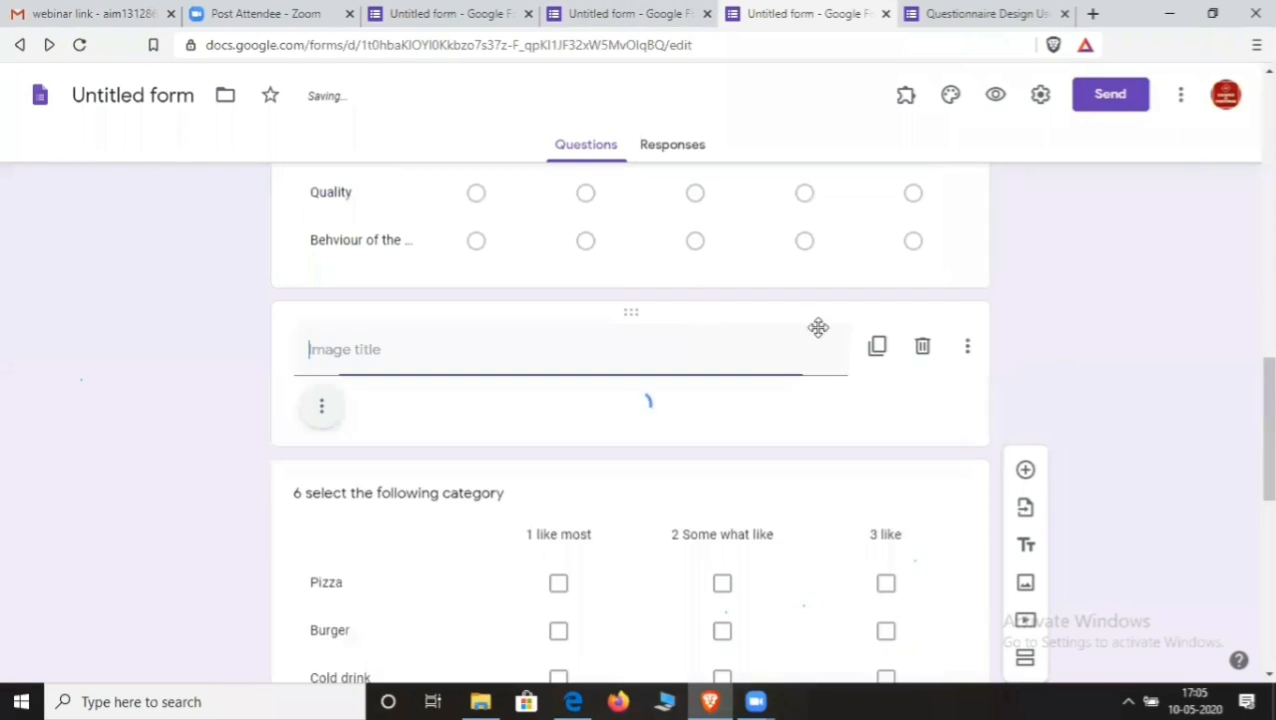
{"action": "scroll", "coordinate": [640, 350], "scroll_direction": "up", "scroll_amount": 4}
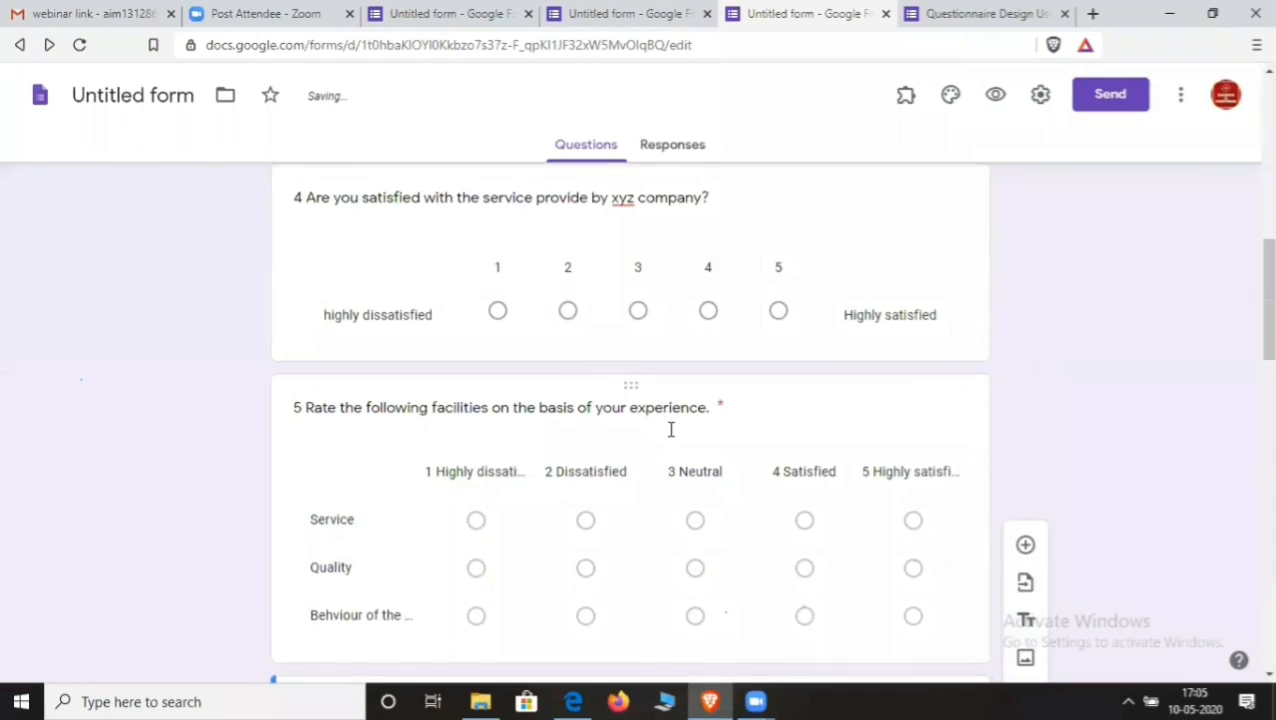
{"action": "scroll", "coordinate": [660, 436], "scroll_direction": "down", "scroll_amount": 3}
{"action": "left_click_drag", "start_coordinate": [624, 406], "coordinate": [717, 330]}
{"action": "scroll", "coordinate": [700, 372], "scroll_direction": "down", "scroll_amount": 3}
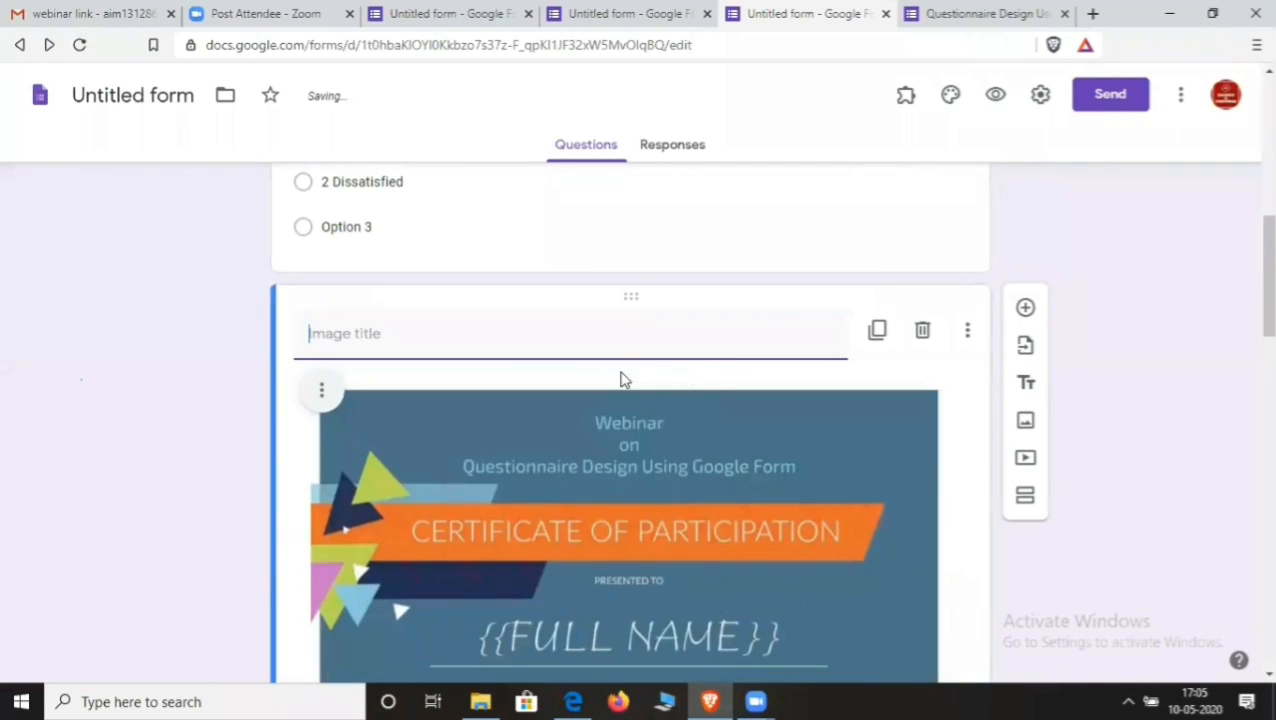
{"action": "left_click_drag", "start_coordinate": [624, 302], "coordinate": [658, 285]}
{"action": "scroll", "coordinate": [689, 347], "scroll_direction": "up", "scroll_amount": 3}
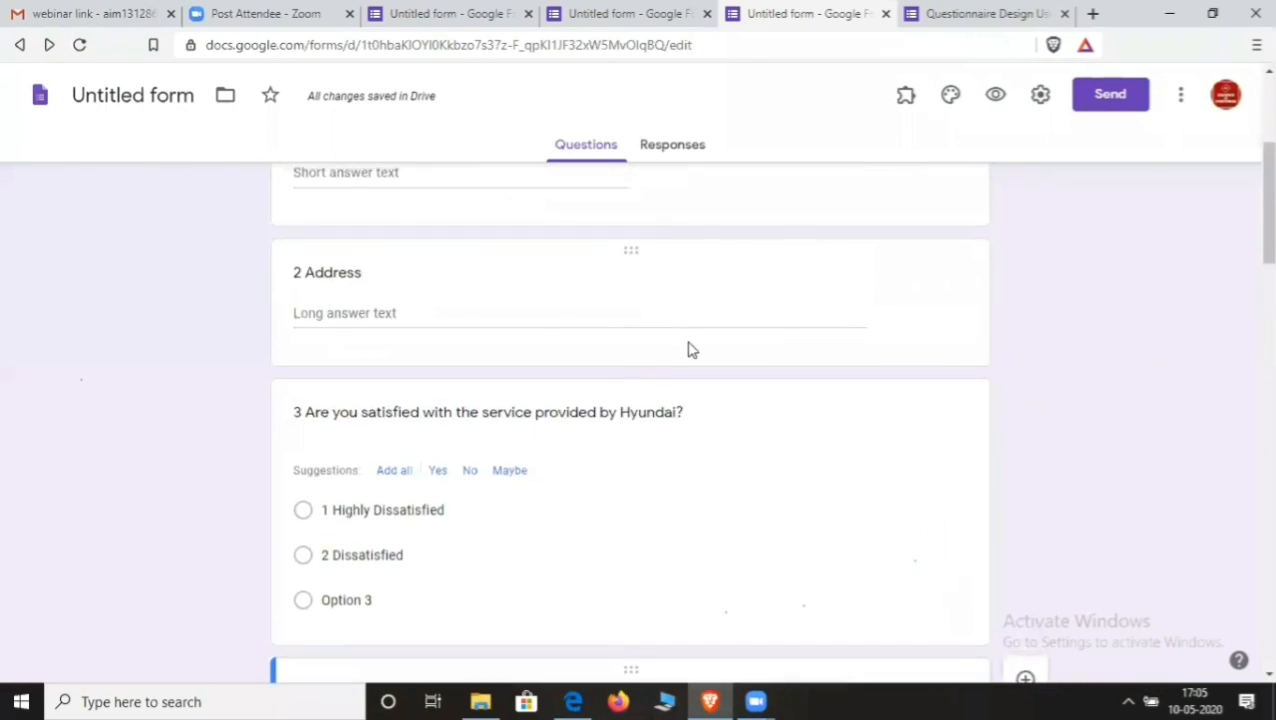
{"action": "scroll", "coordinate": [692, 359], "scroll_direction": "down", "scroll_amount": 3}
{"action": "left_click_drag", "start_coordinate": [629, 389], "coordinate": [644, 287]}
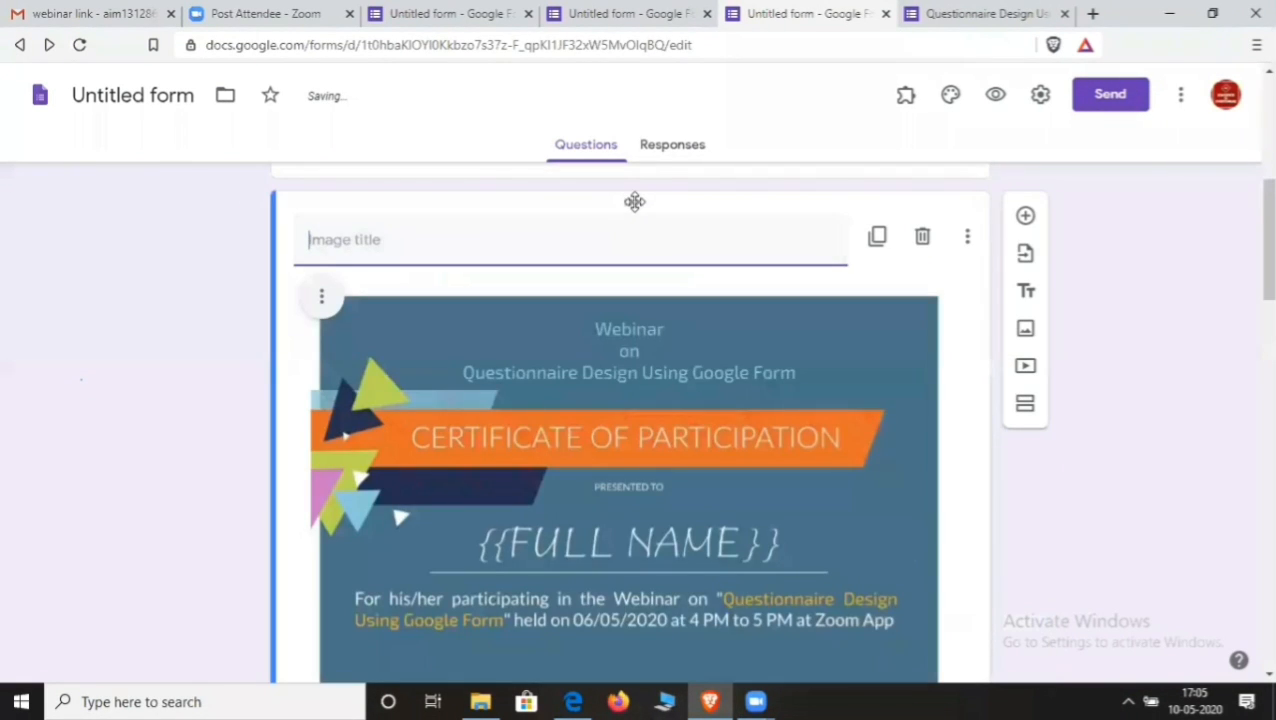
{"action": "left_click_drag", "start_coordinate": [632, 202], "coordinate": [652, 273]}
- Delete the certificate image from the form
{"action": "scroll", "coordinate": [655, 290], "scroll_direction": "up", "scroll_amount": 5}
{"action": "scroll", "coordinate": [650, 340], "scroll_direction": "down", "scroll_amount": 4}
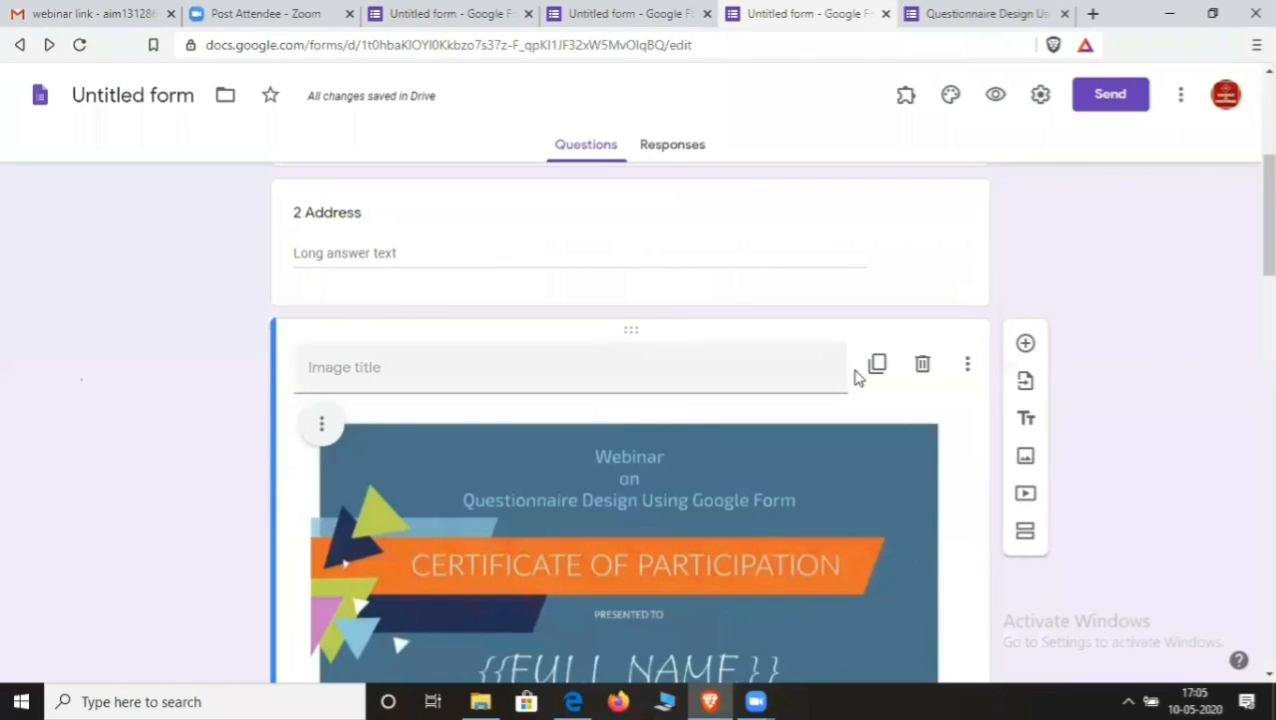
{"action": "left_click", "coordinate": [922, 364]}
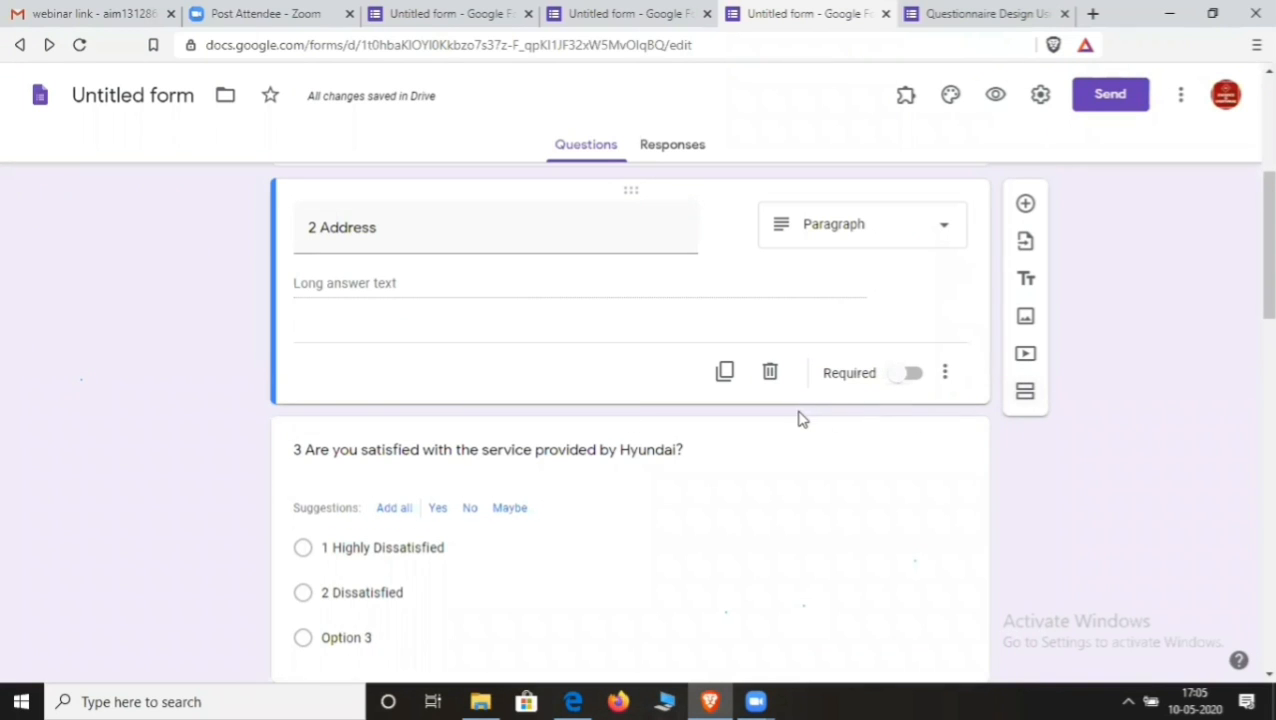
- Select the 'Untitled Title' block at the end of the form, after the Hyundai question
{"action": "scroll", "coordinate": [800, 415], "scroll_direction": "down", "scroll_amount": 15}
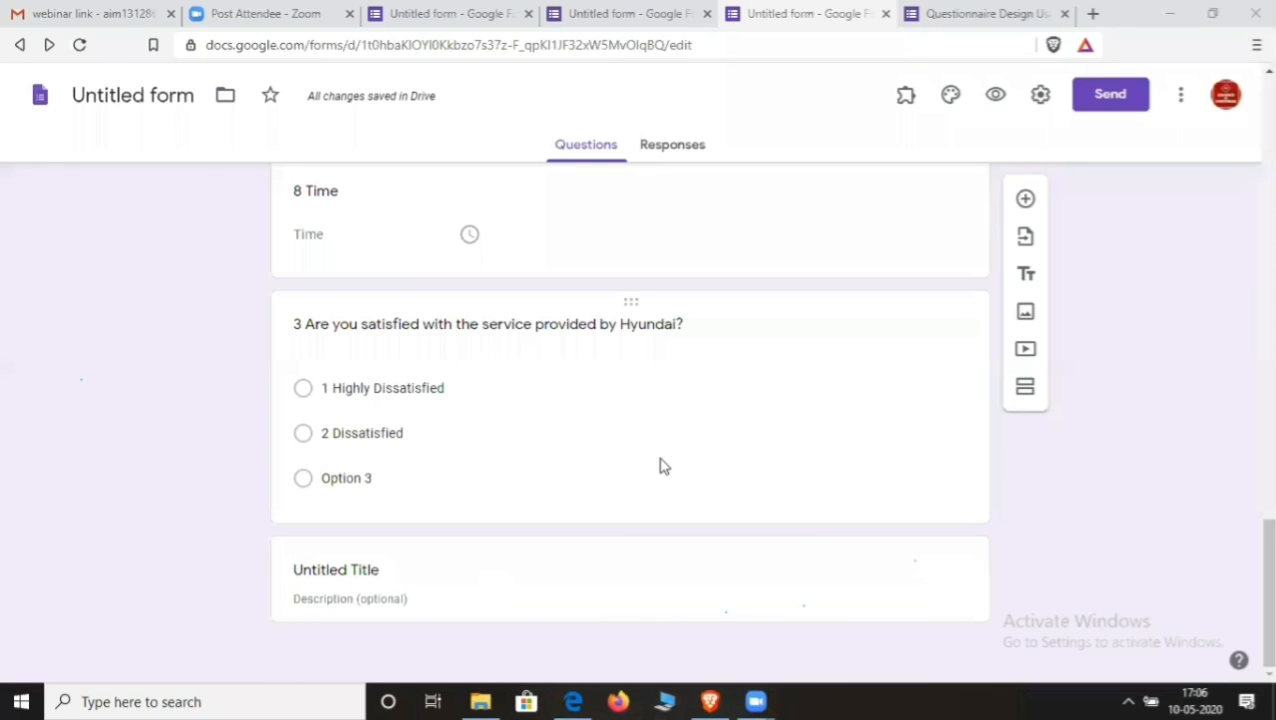
{"action": "left_click", "coordinate": [466, 591]}
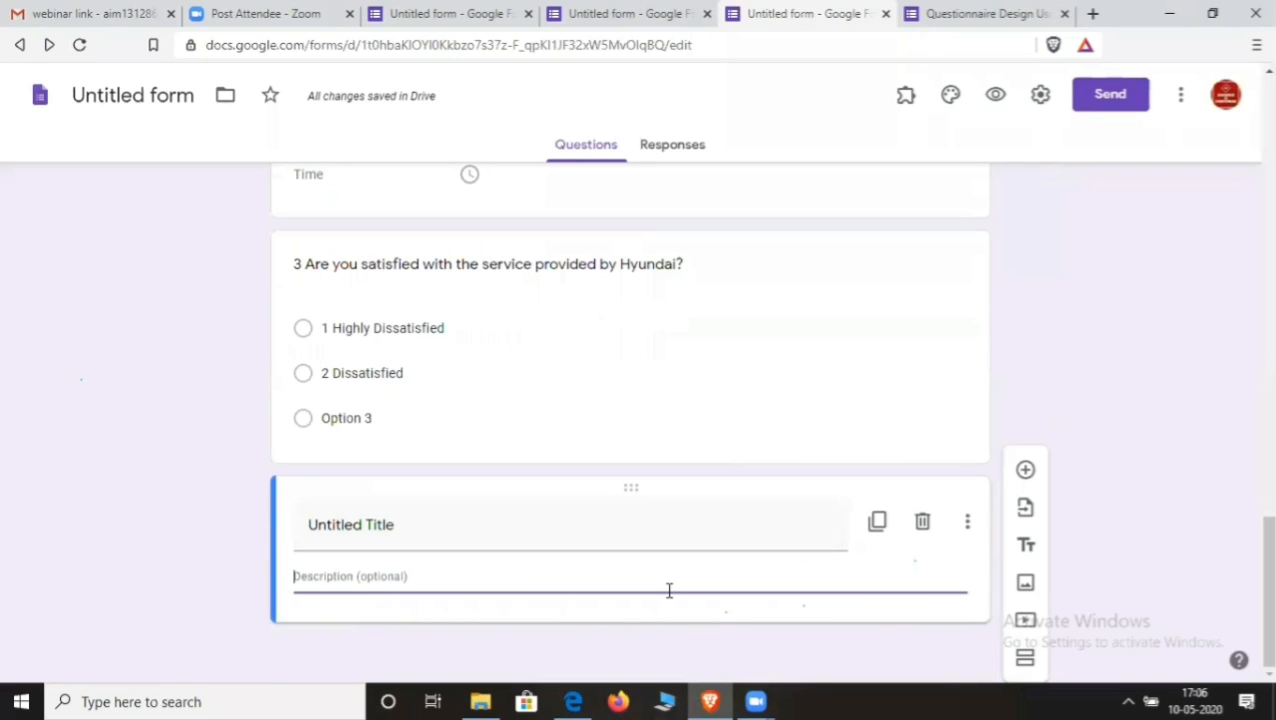
- Move the text 'Do you have a car?' from the title block into a new multiple-choice question
{"action": "left_click", "coordinate": [423, 529]}
{"action": "type", "text": "Do"}
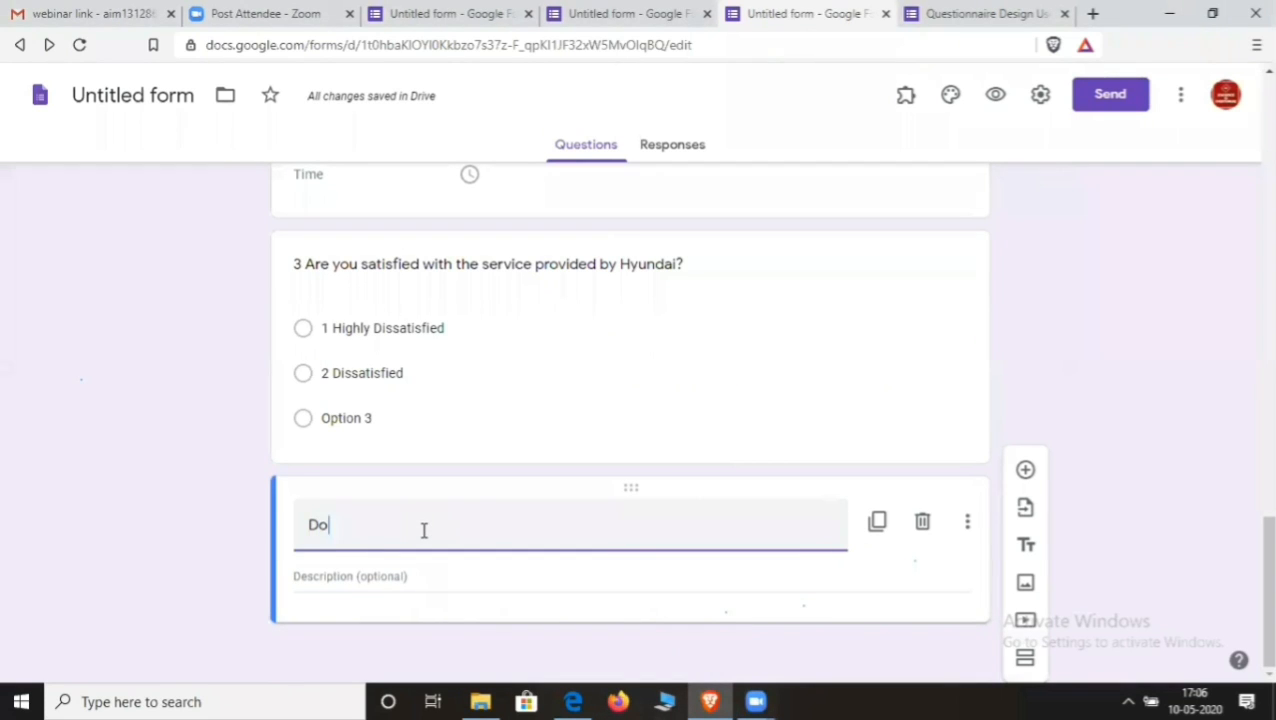
{"action": "type", "text": " yo"}
{"action": "left_click", "coordinate": [1025, 469]}
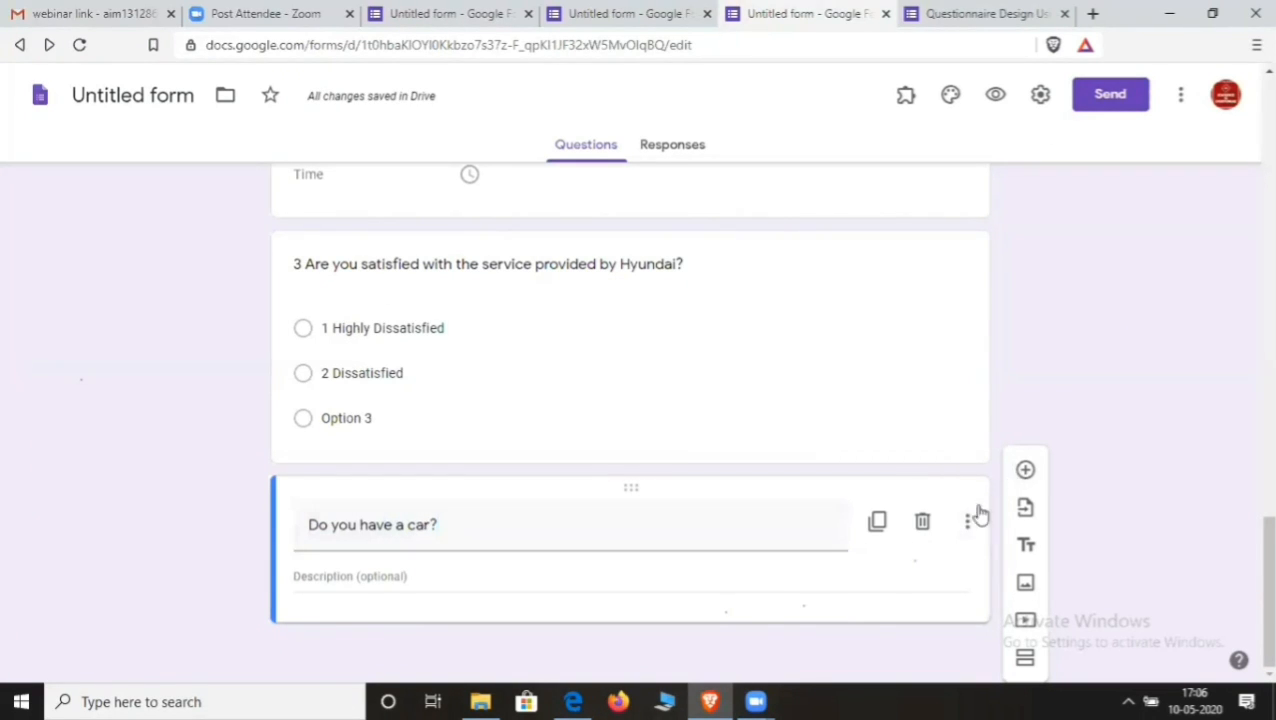
{"action": "scroll", "coordinate": [625, 585], "scroll_direction": "down", "scroll_amount": 1}
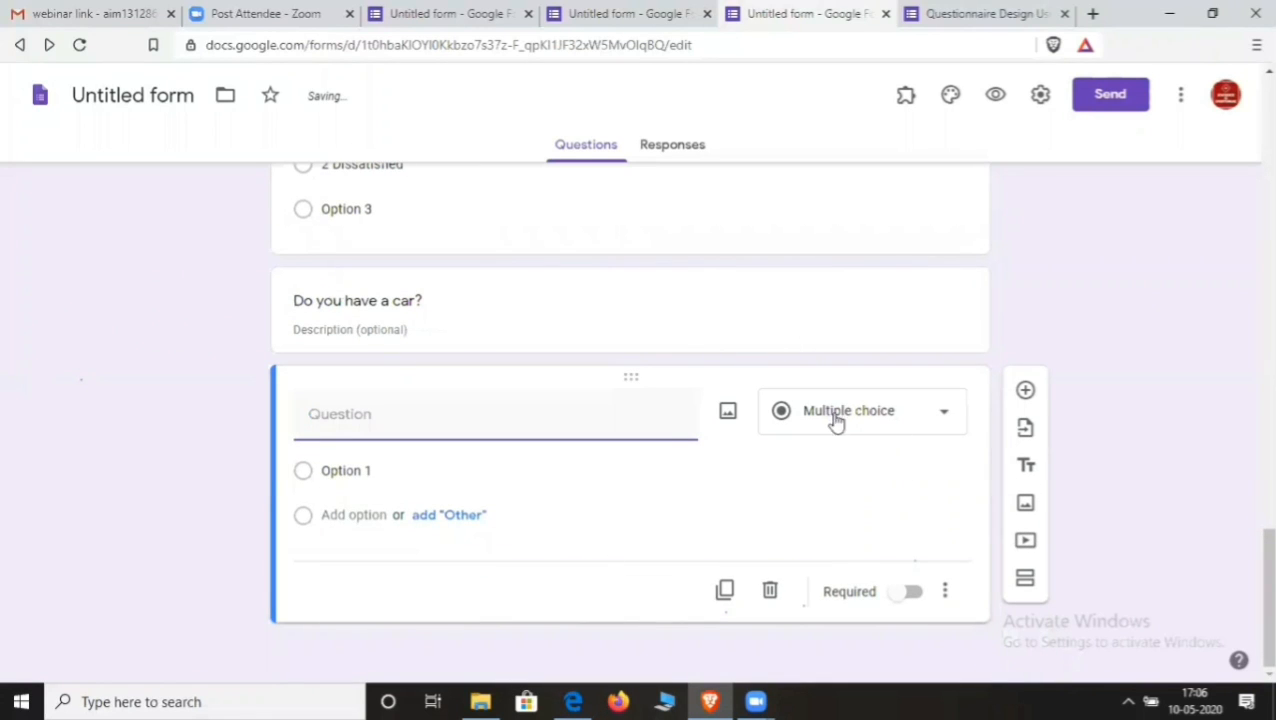
{"action": "scroll", "coordinate": [408, 483], "scroll_direction": "up", "scroll_amount": 1}
{"action": "left_click_drag", "start_coordinate": [296, 393], "coordinate": [399, 401]}
{"action": "key", "text": "ctrl+c"}
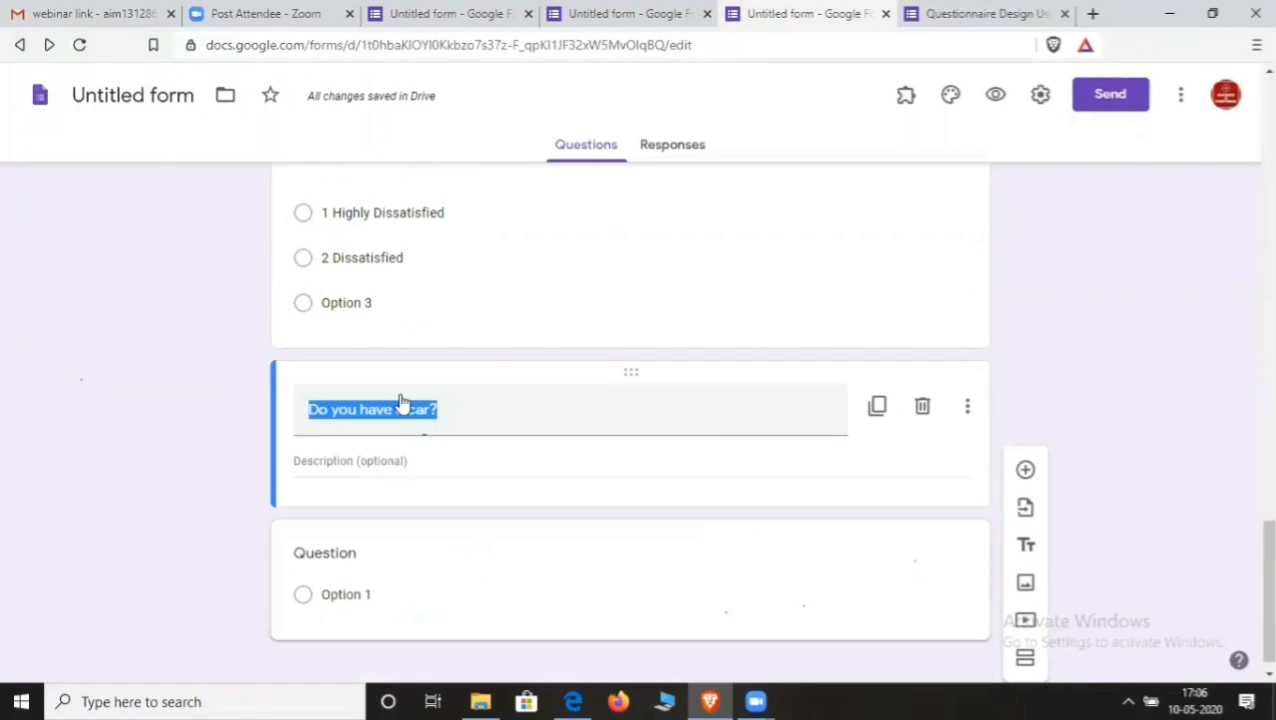
{"action": "key", "text": "BackSpace"}
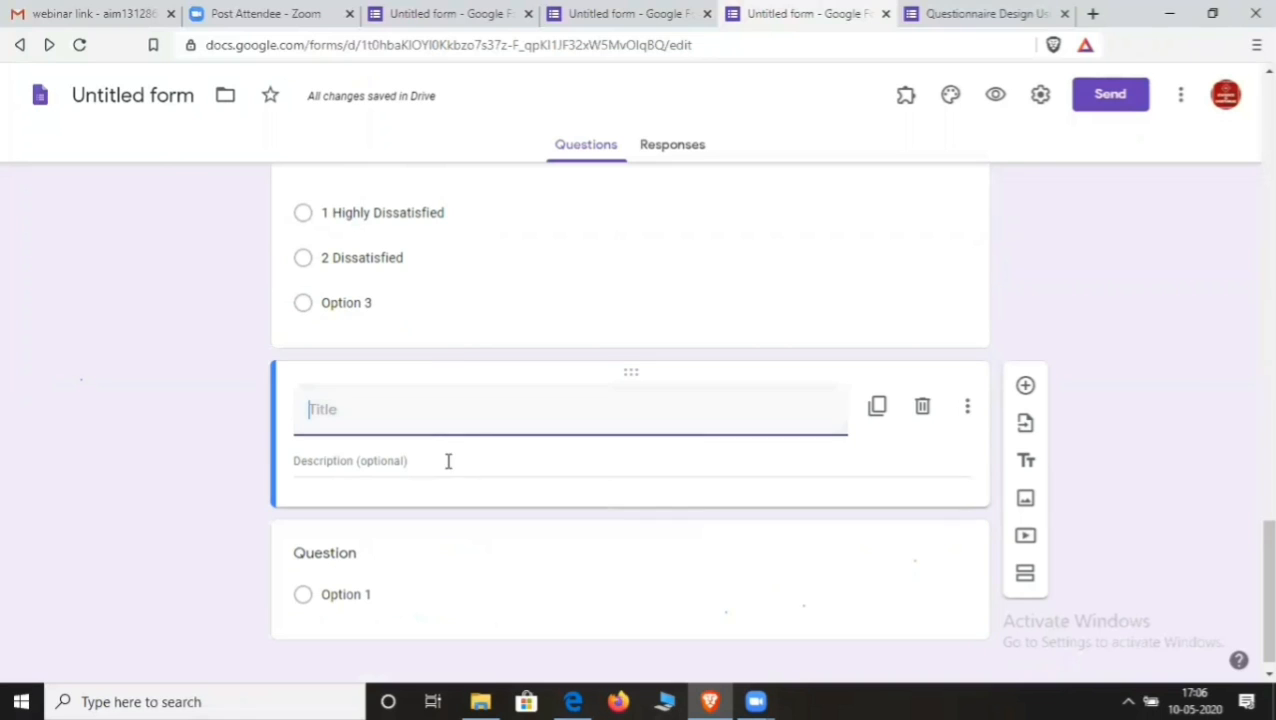
{"action": "left_click", "coordinate": [378, 536]}
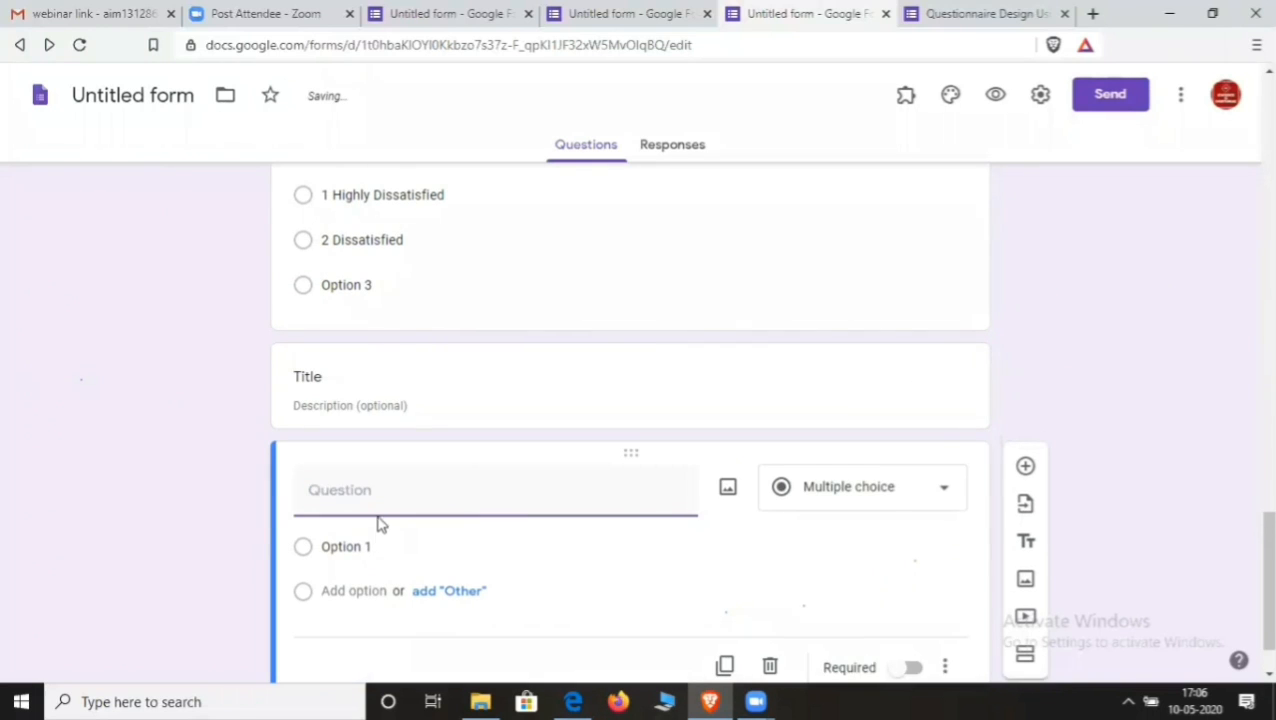
{"action": "key", "text": "ctrl+v"}
- Give the car question the answer choices Yes and No
{"action": "scroll", "coordinate": [379, 513], "scroll_direction": "down", "scroll_amount": 1}
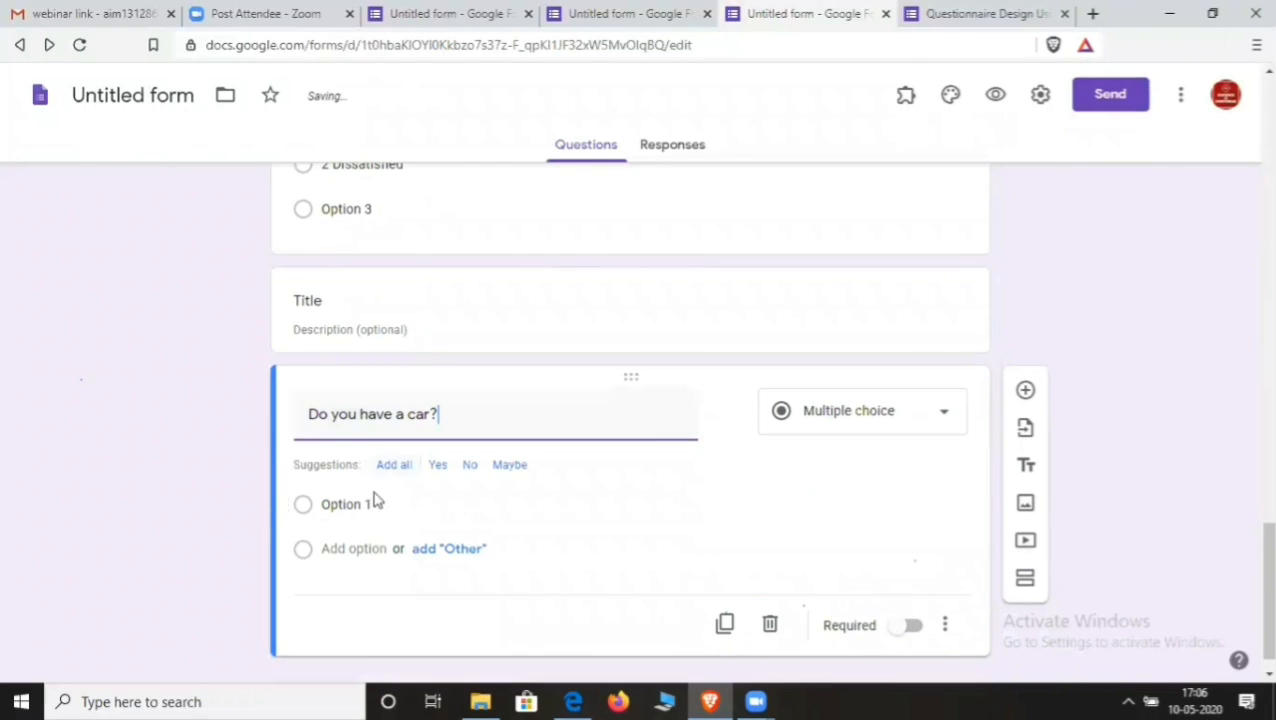
{"action": "left_click", "coordinate": [369, 509]}
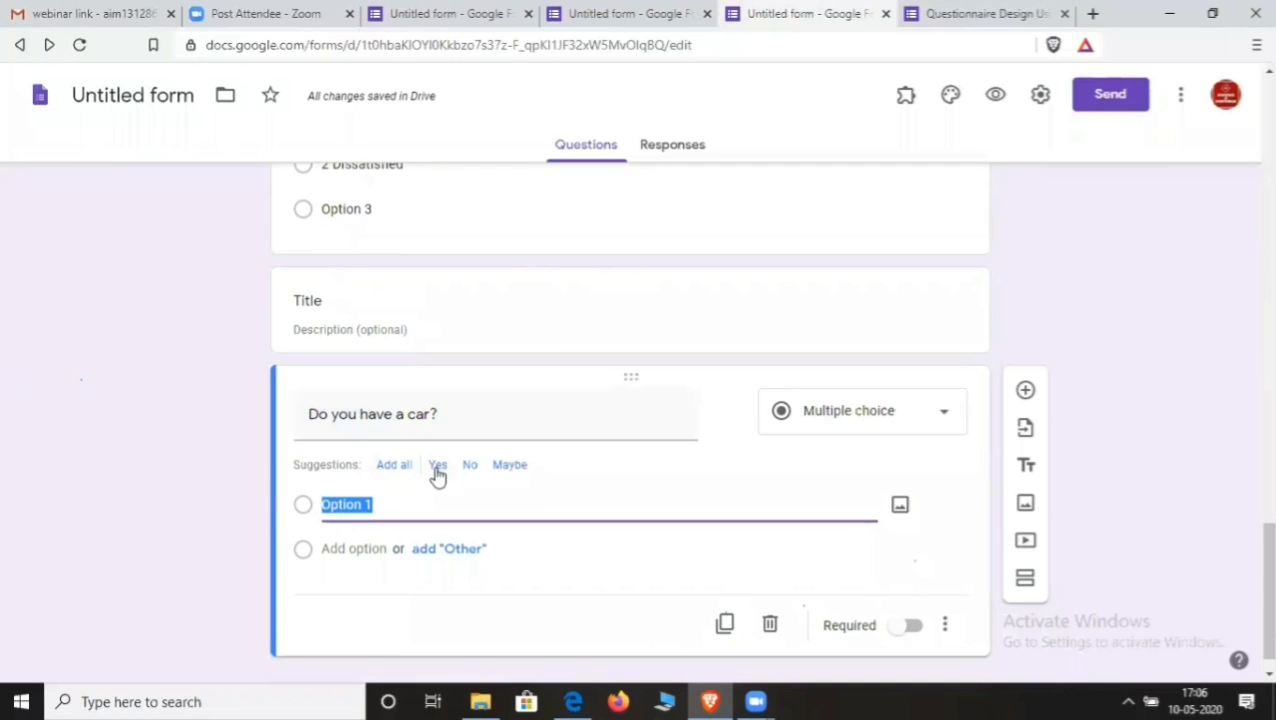
{"action": "left_click", "coordinate": [437, 468]}
{"action": "left_click", "coordinate": [436, 465]}
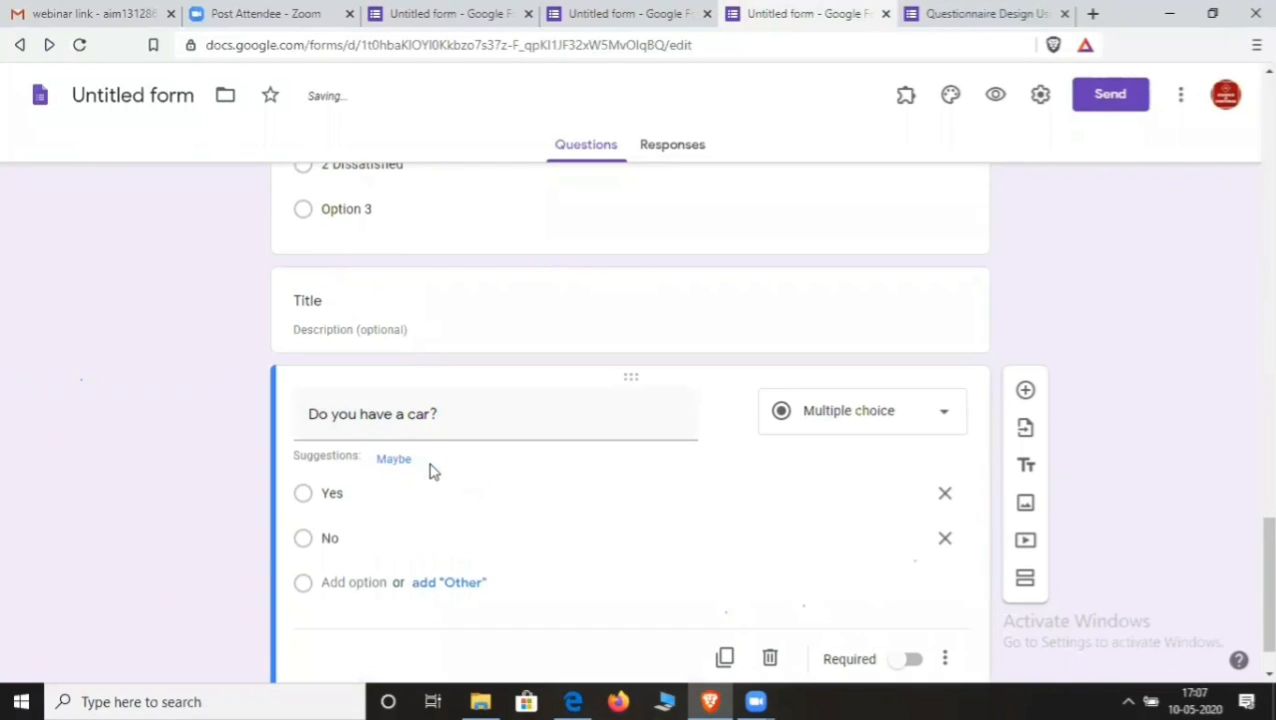
{"action": "scroll", "coordinate": [441, 492], "scroll_direction": "down", "scroll_amount": 1}
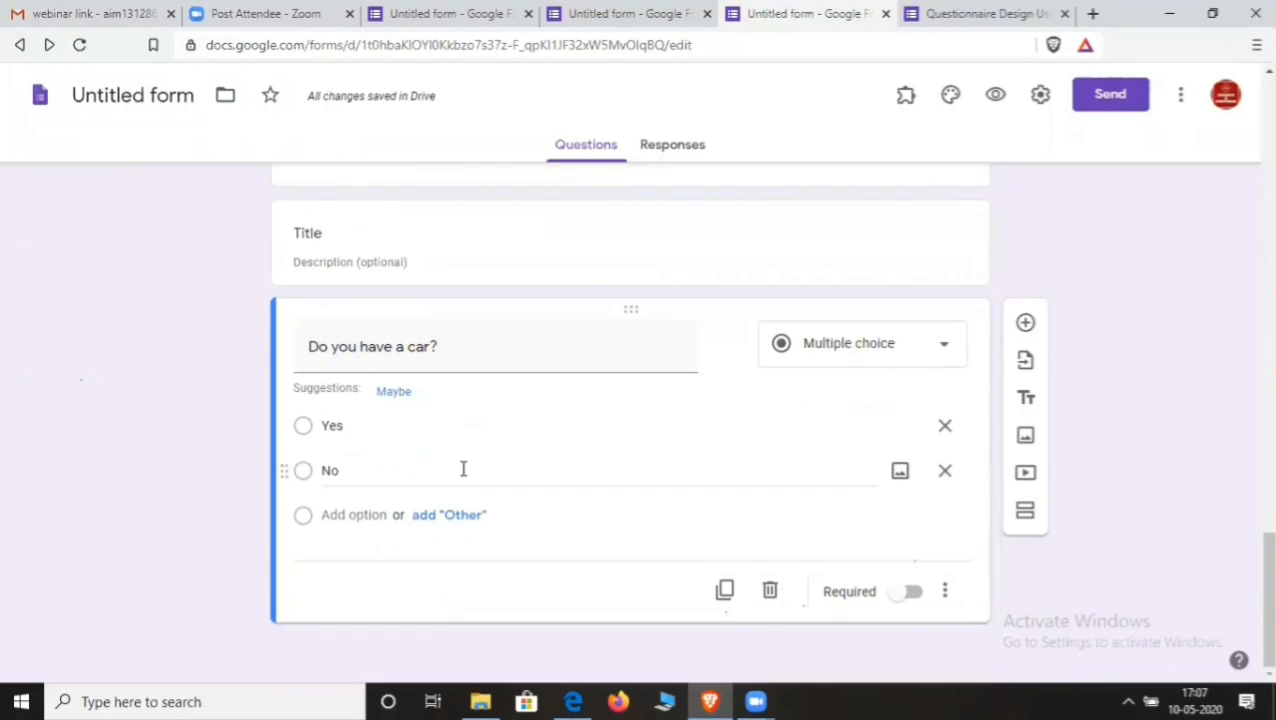
{"action": "left_click", "coordinate": [1027, 323]}
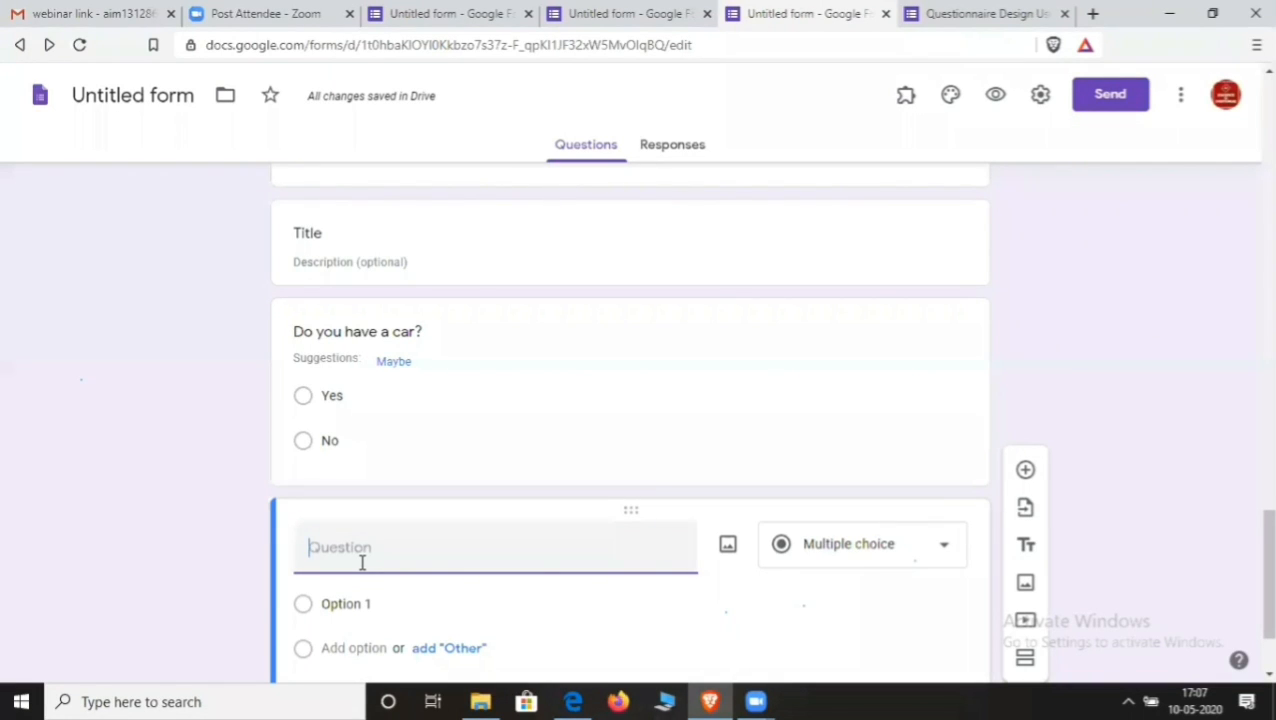
{"action": "right_click", "coordinate": [894, 513]}
{"action": "scroll", "coordinate": [806, 520], "scroll_direction": "down", "scroll_amount": 2}
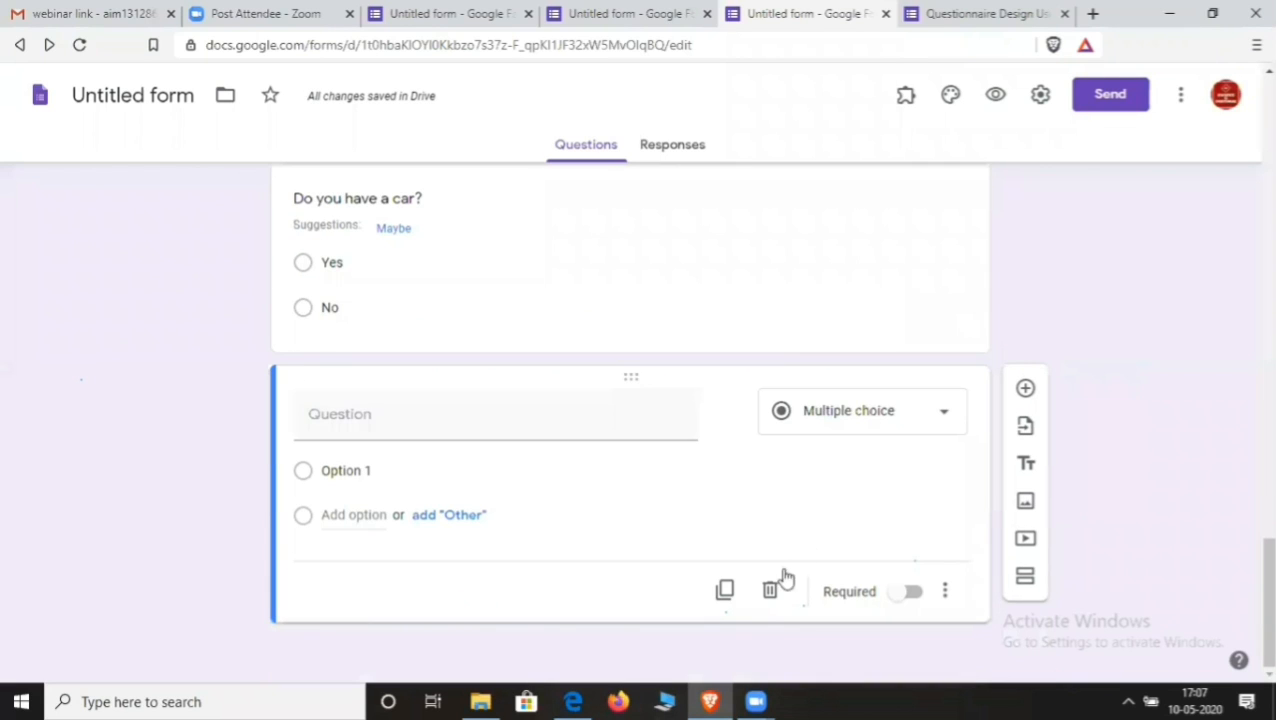
{"action": "left_click", "coordinate": [771, 588]}
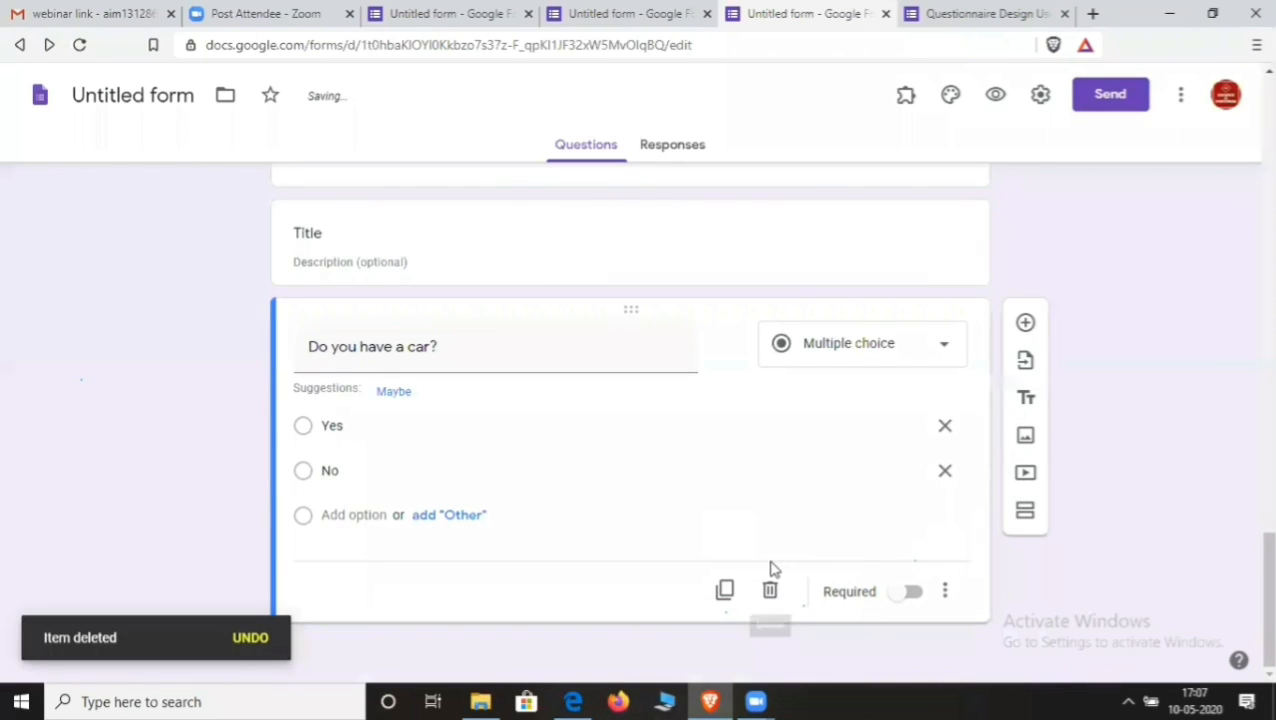
- Add a section, make the car question required, and route Yes answers to section 2
{"action": "left_click", "coordinate": [1024, 514]}
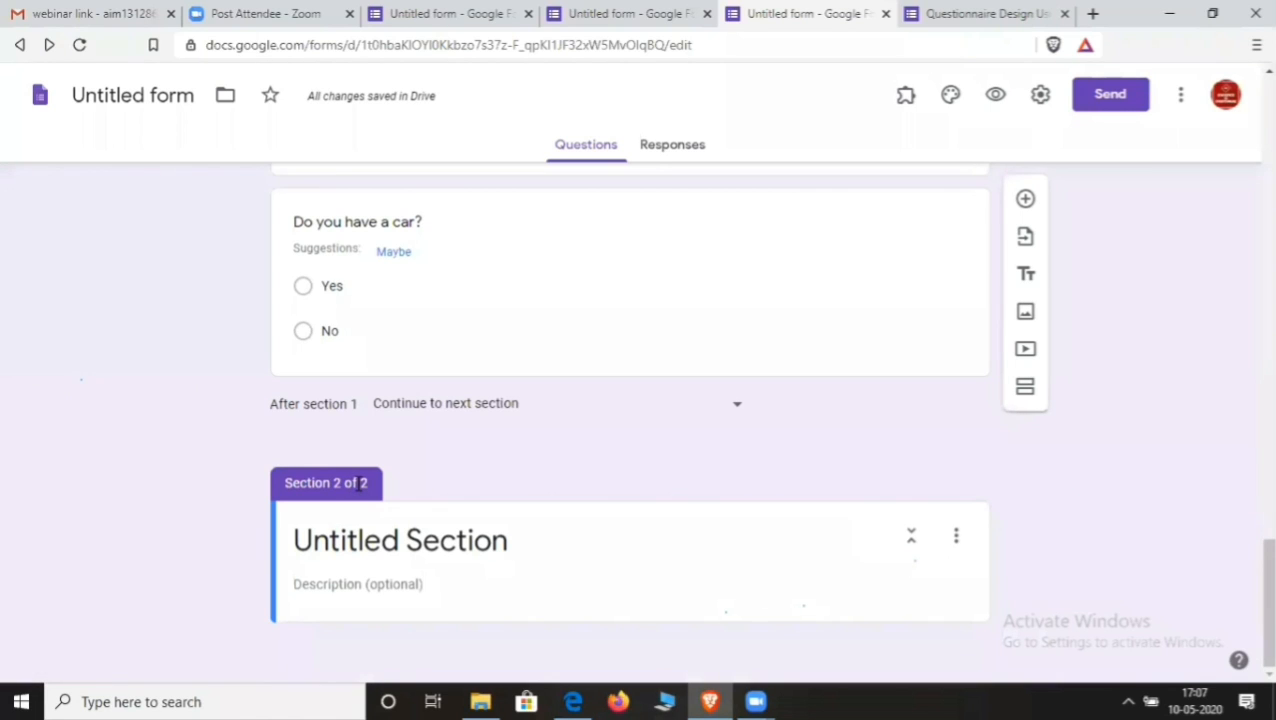
{"action": "scroll", "coordinate": [361, 491], "scroll_direction": "up", "scroll_amount": 1}
{"action": "scroll", "coordinate": [361, 491], "scroll_direction": "down", "scroll_amount": 1}
{"action": "left_click", "coordinate": [450, 289]}
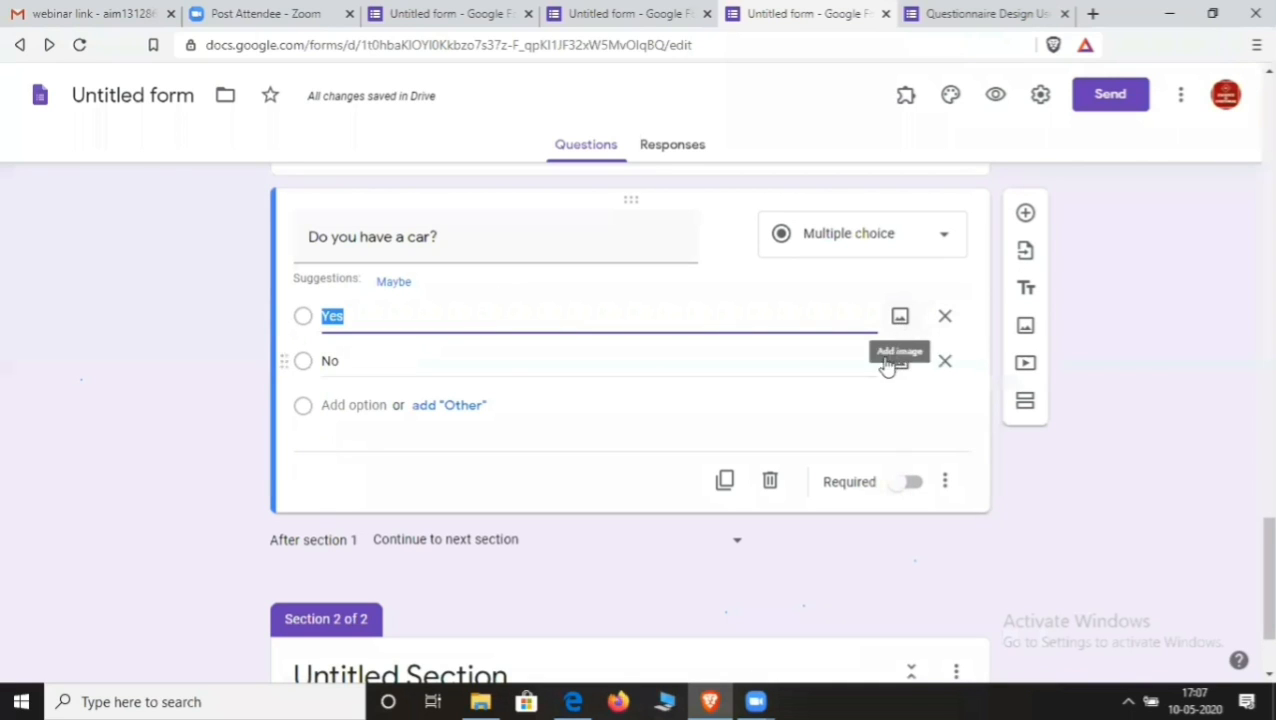
{"action": "left_click", "coordinate": [910, 486]}
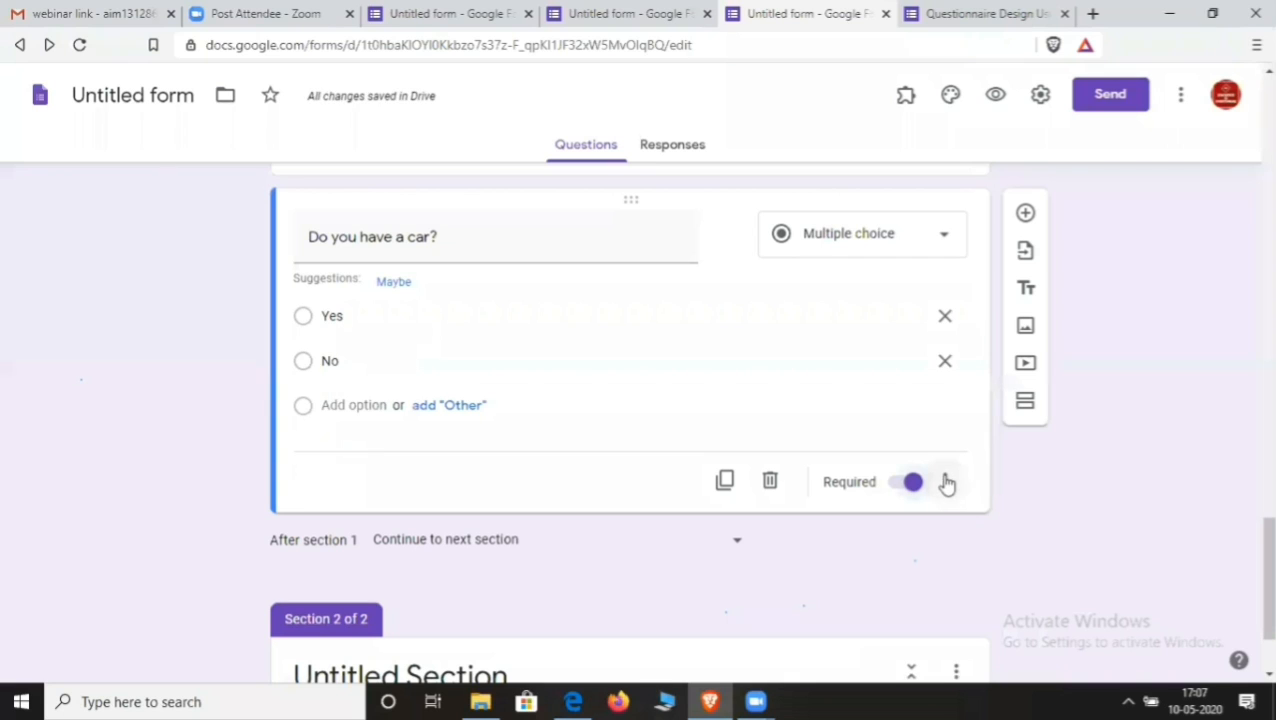
{"action": "left_click", "coordinate": [948, 482]}
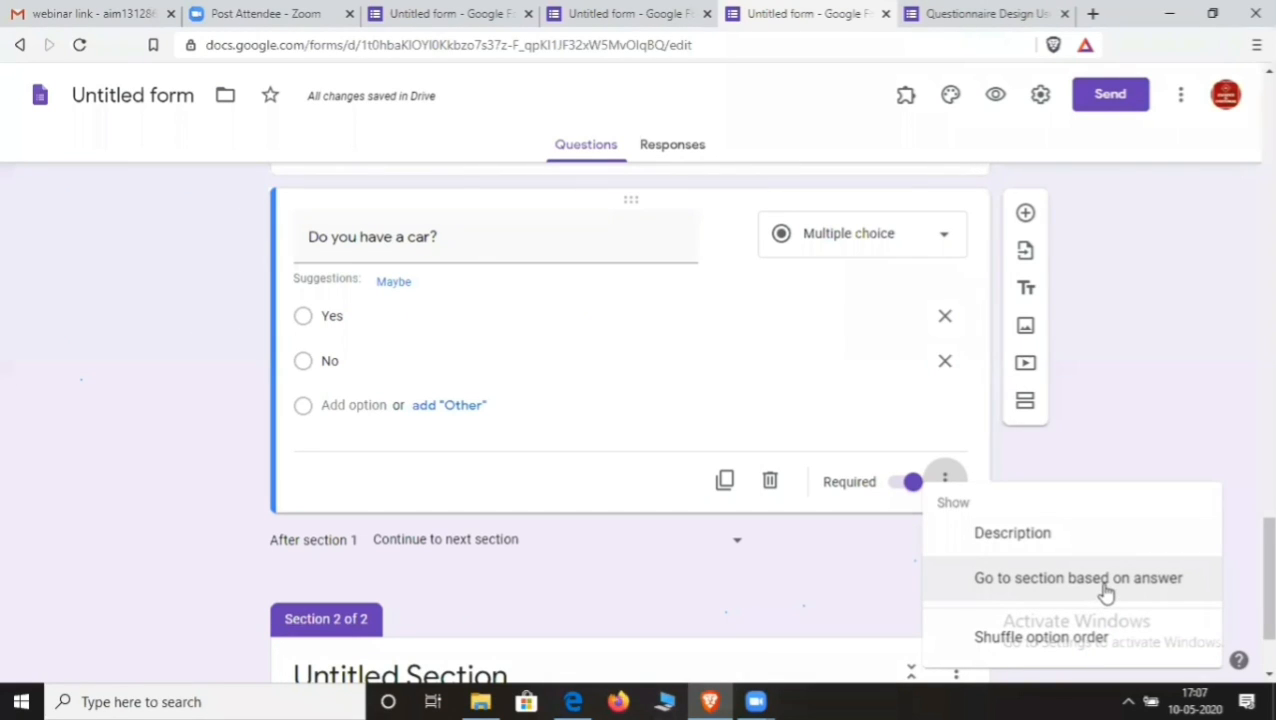
{"action": "left_click", "coordinate": [1027, 580]}
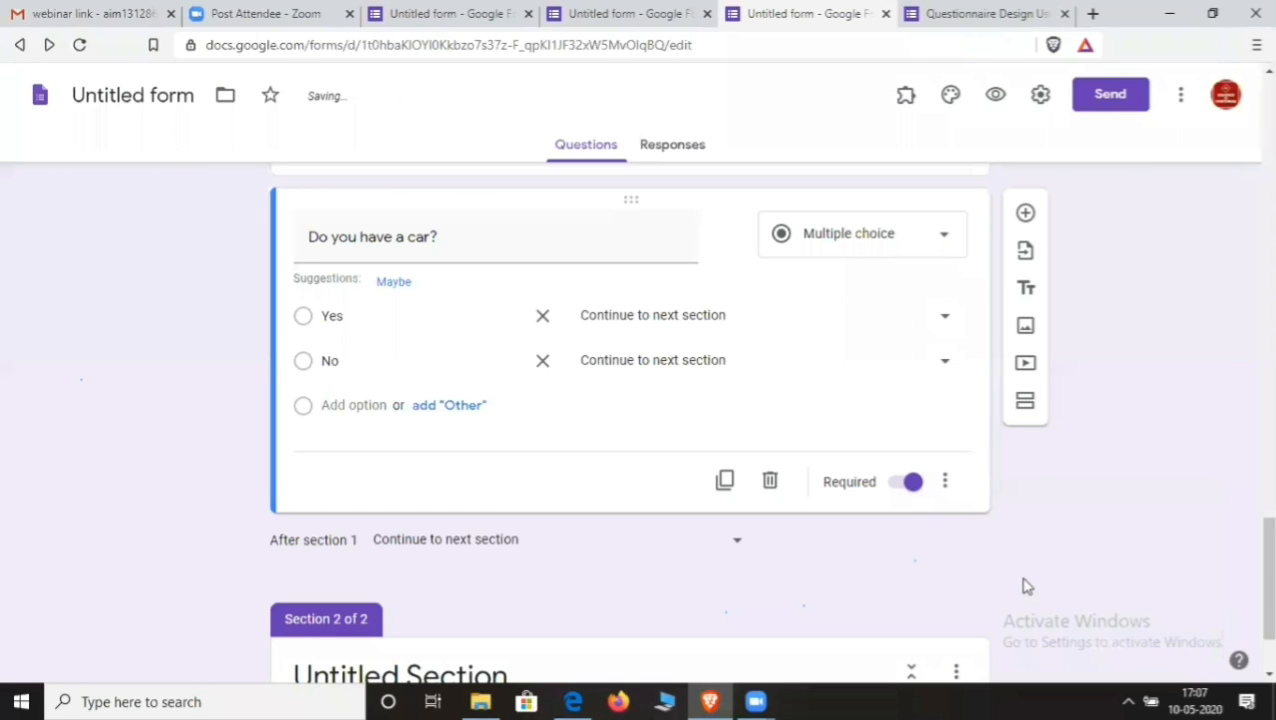
{"action": "left_click", "coordinate": [946, 320]}
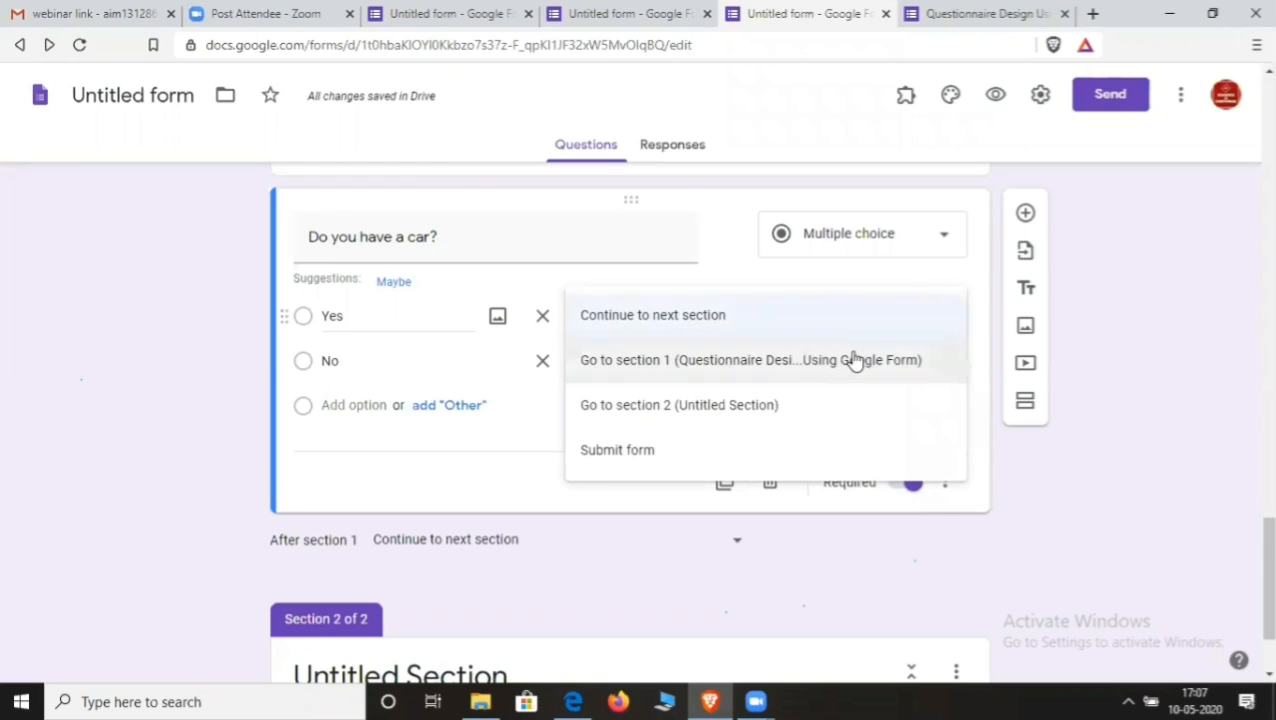
{"action": "left_click", "coordinate": [754, 413]}
{"action": "scroll", "coordinate": [752, 404], "scroll_direction": "down", "scroll_amount": 2}
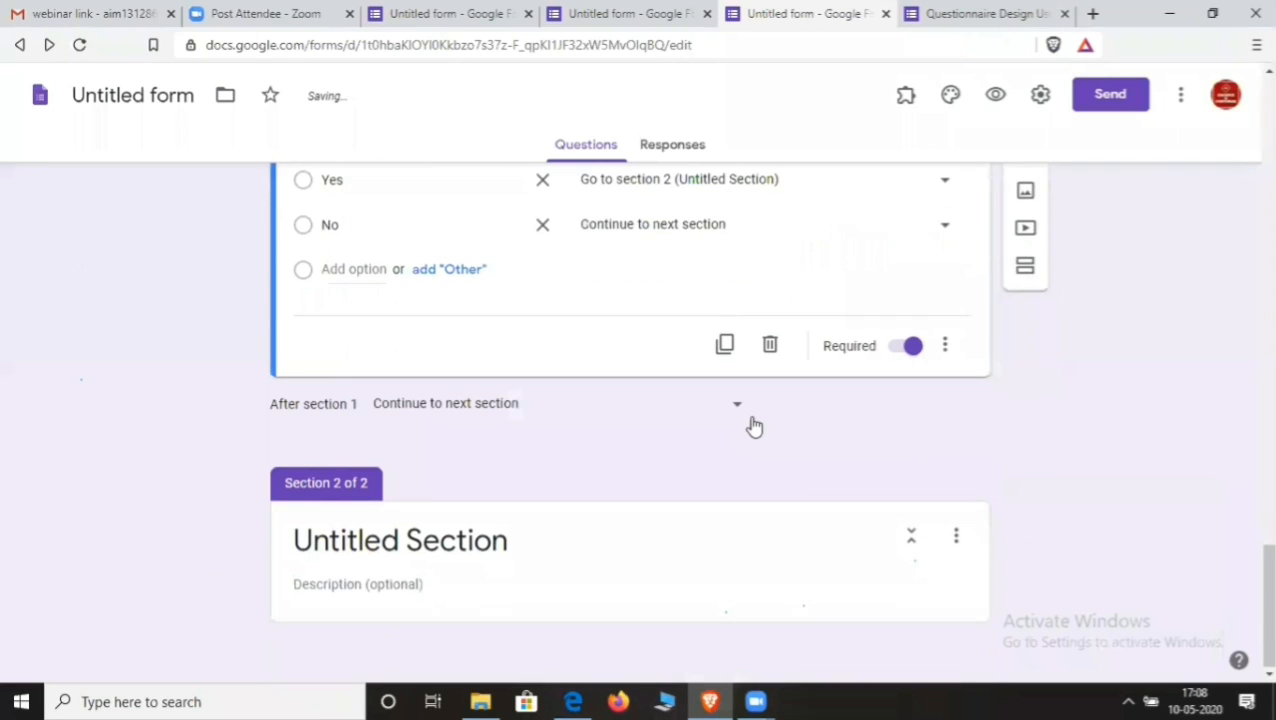
{"action": "left_click", "coordinate": [747, 563]}
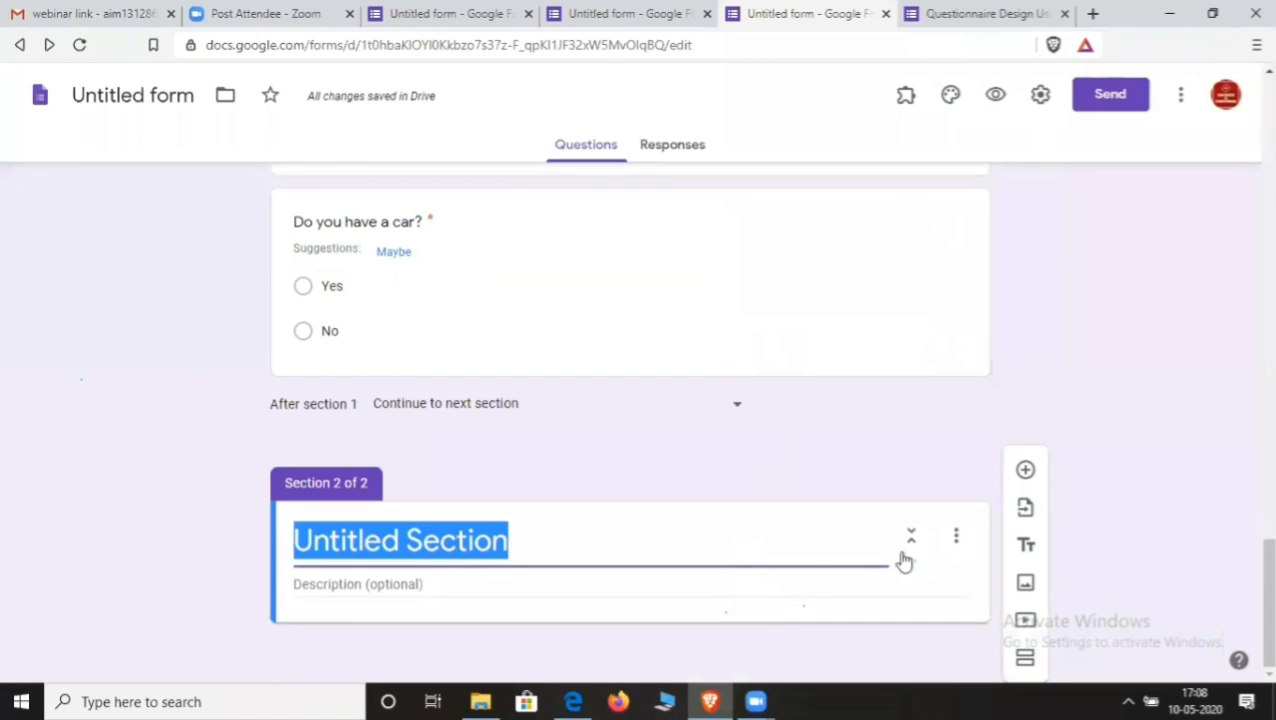
- Add a third section and send No answers to the car question to section 3
{"action": "left_click", "coordinate": [1025, 660]}
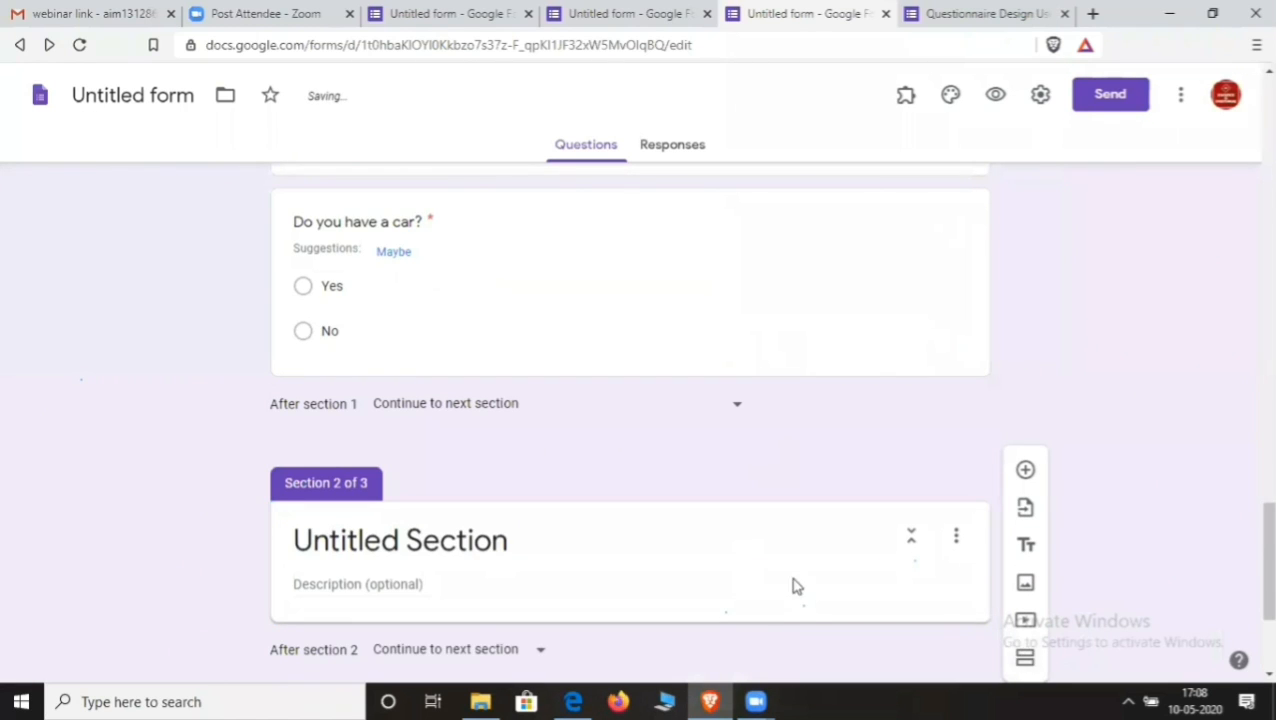
{"action": "scroll", "coordinate": [580, 480], "scroll_direction": "up", "scroll_amount": 5}
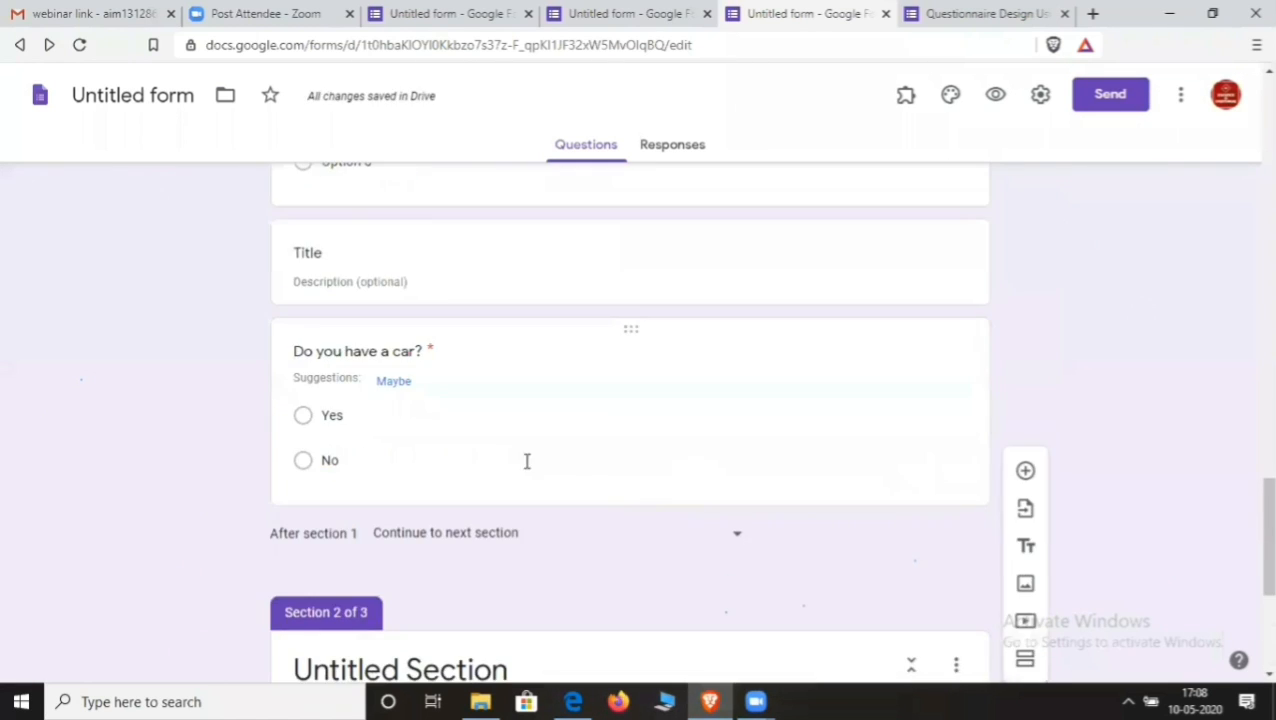
{"action": "left_click", "coordinate": [455, 455]}
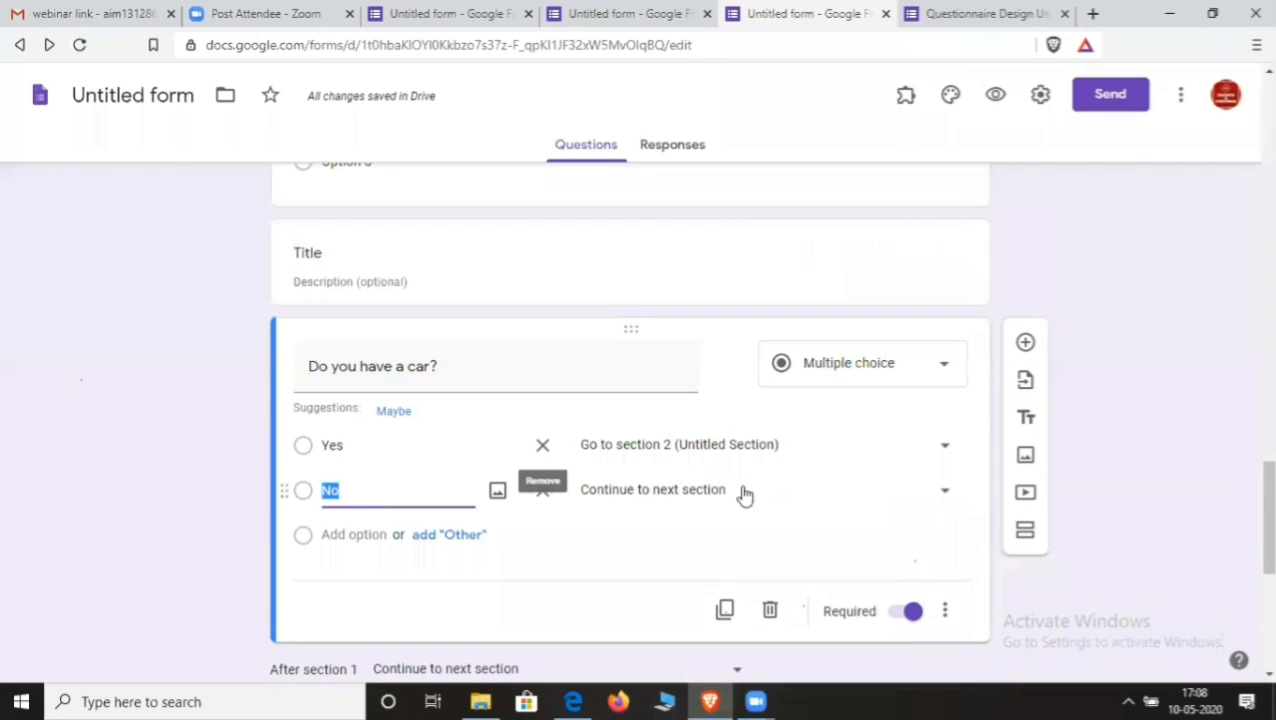
{"action": "left_click", "coordinate": [948, 491]}
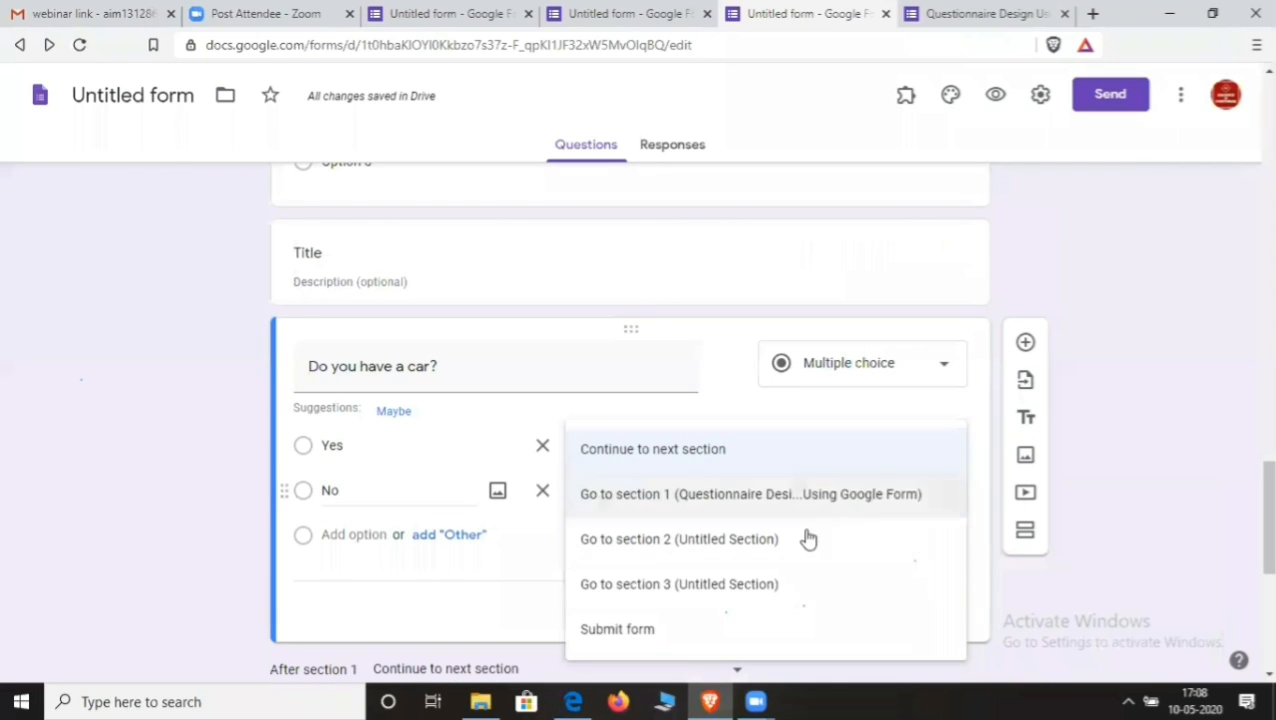
{"action": "left_click", "coordinate": [755, 587]}
{"action": "scroll", "coordinate": [745, 580], "scroll_direction": "down", "scroll_amount": 3}
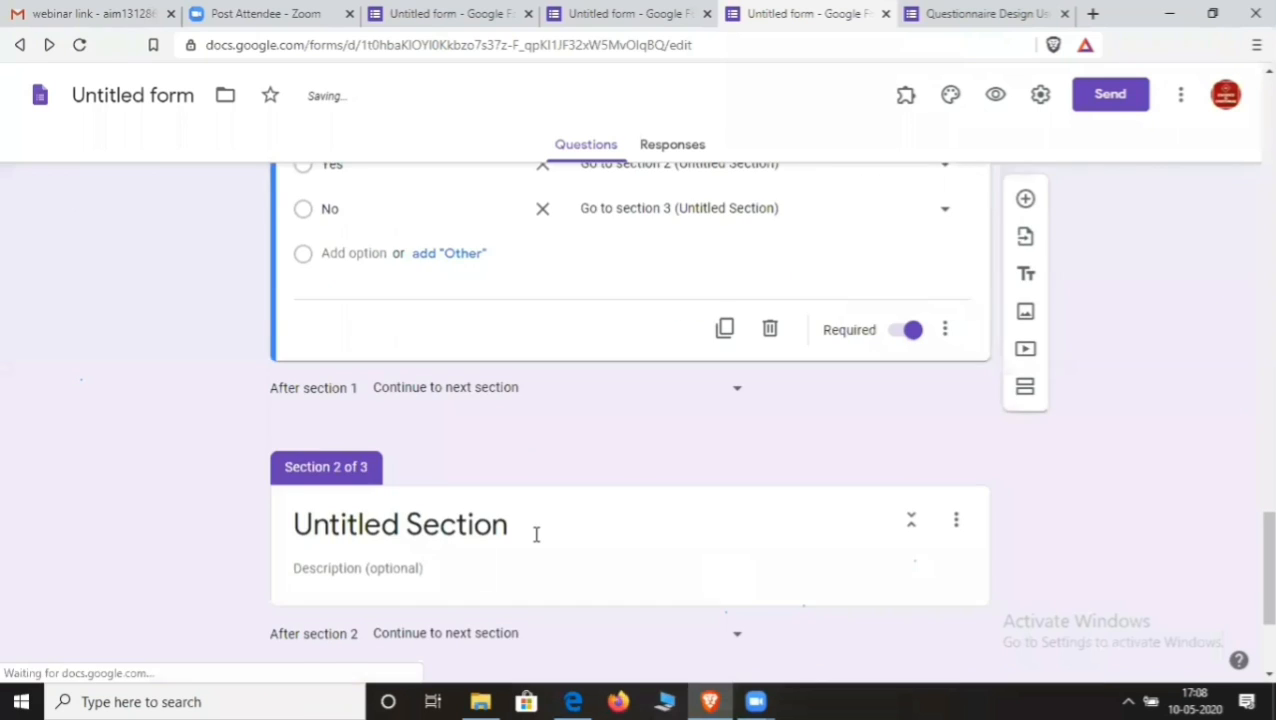
{"action": "left_click", "coordinate": [533, 535]}
{"action": "scroll", "coordinate": [505, 518], "scroll_direction": "down", "scroll_amount": 2}
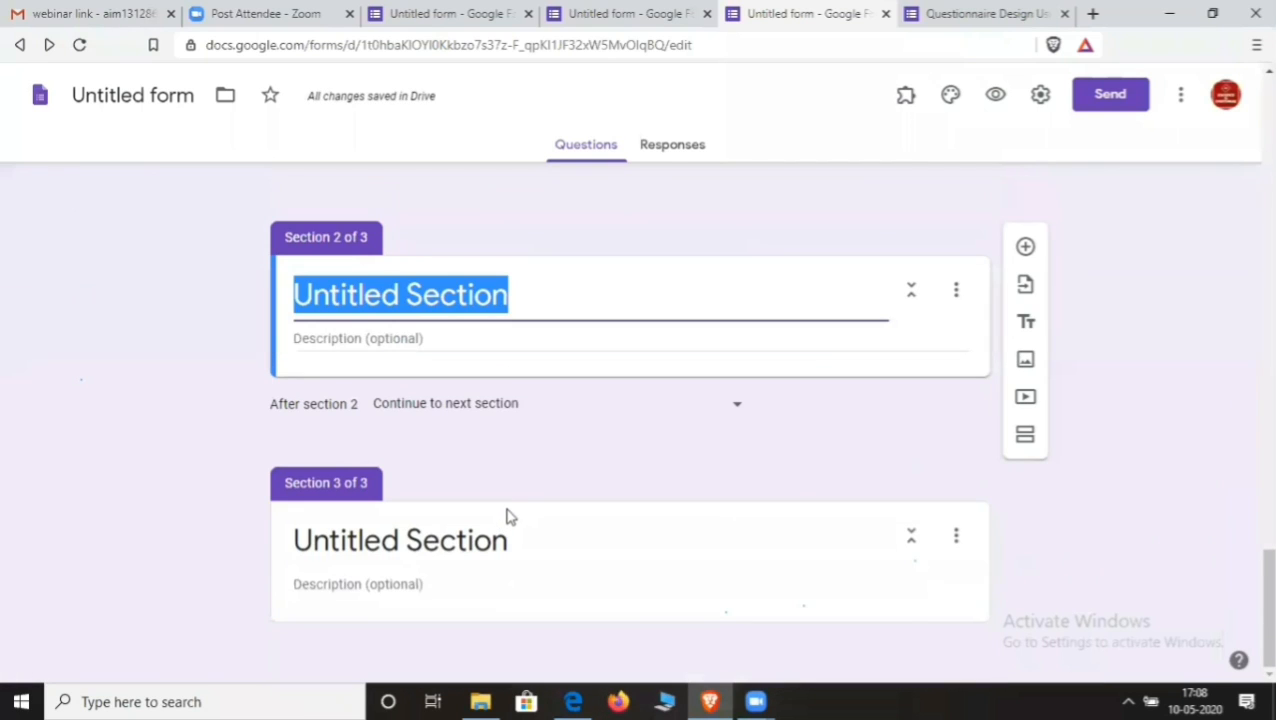
- Type 'Do you have a car? (Yes)' into the Section 3 title, fixing the typos
{"action": "left_click", "coordinate": [522, 540]}
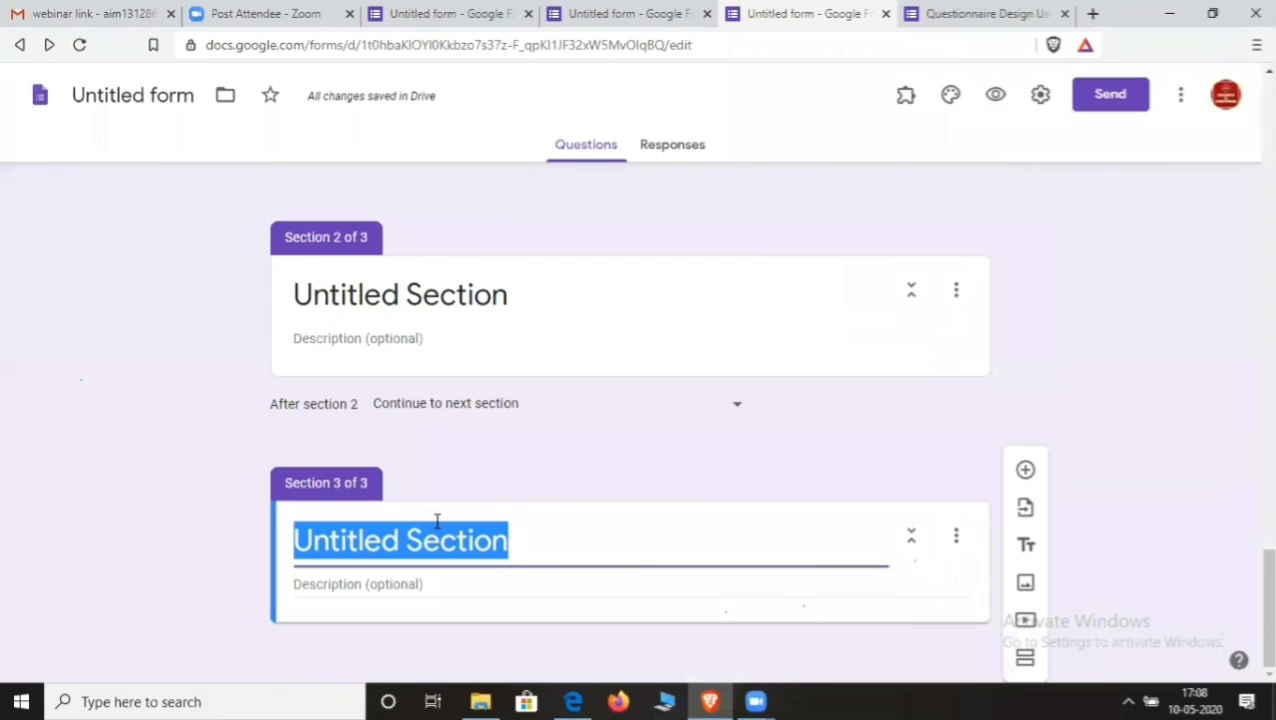
{"action": "type", "text": "Do "}
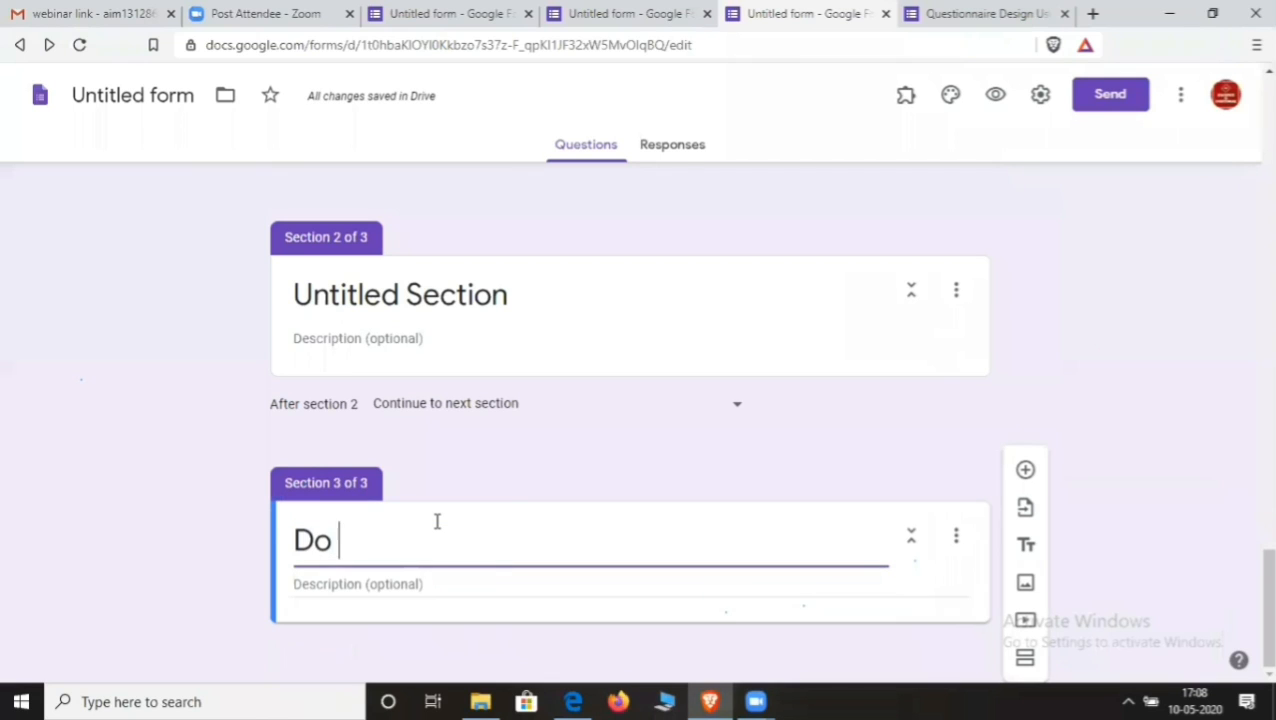
{"action": "type", "text": "you h"}
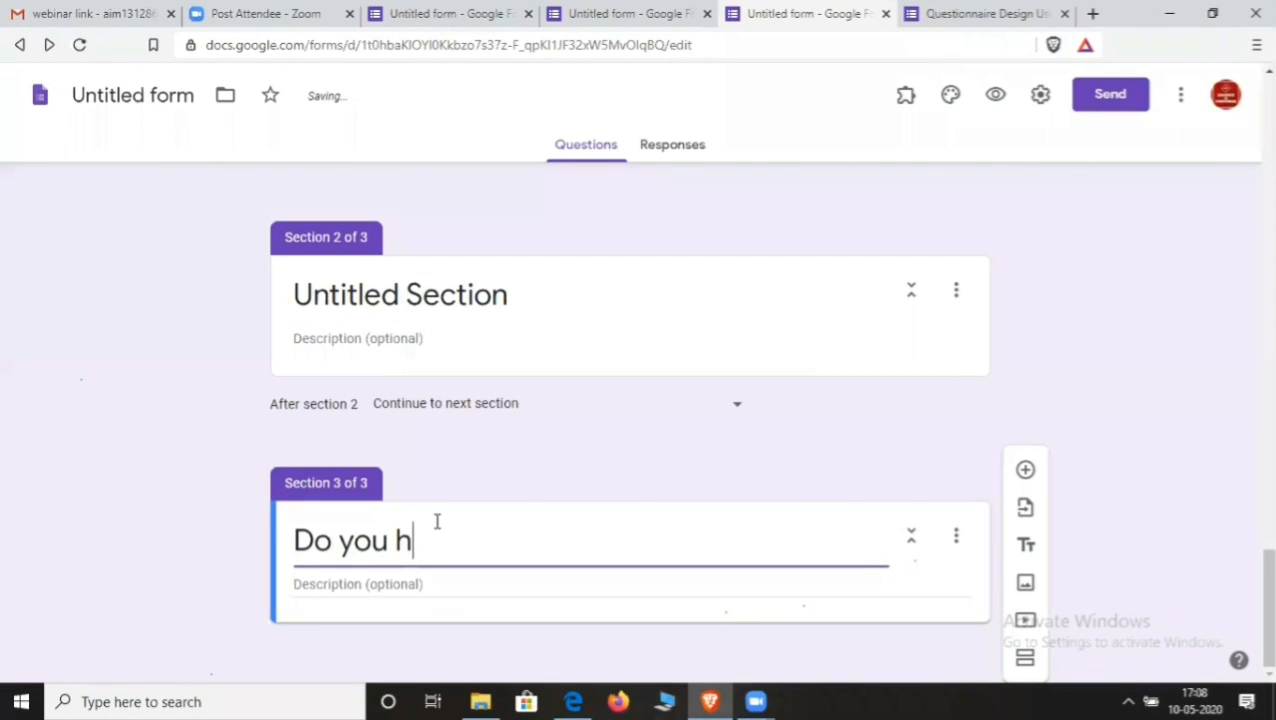
{"action": "type", "text": "ave a c"}
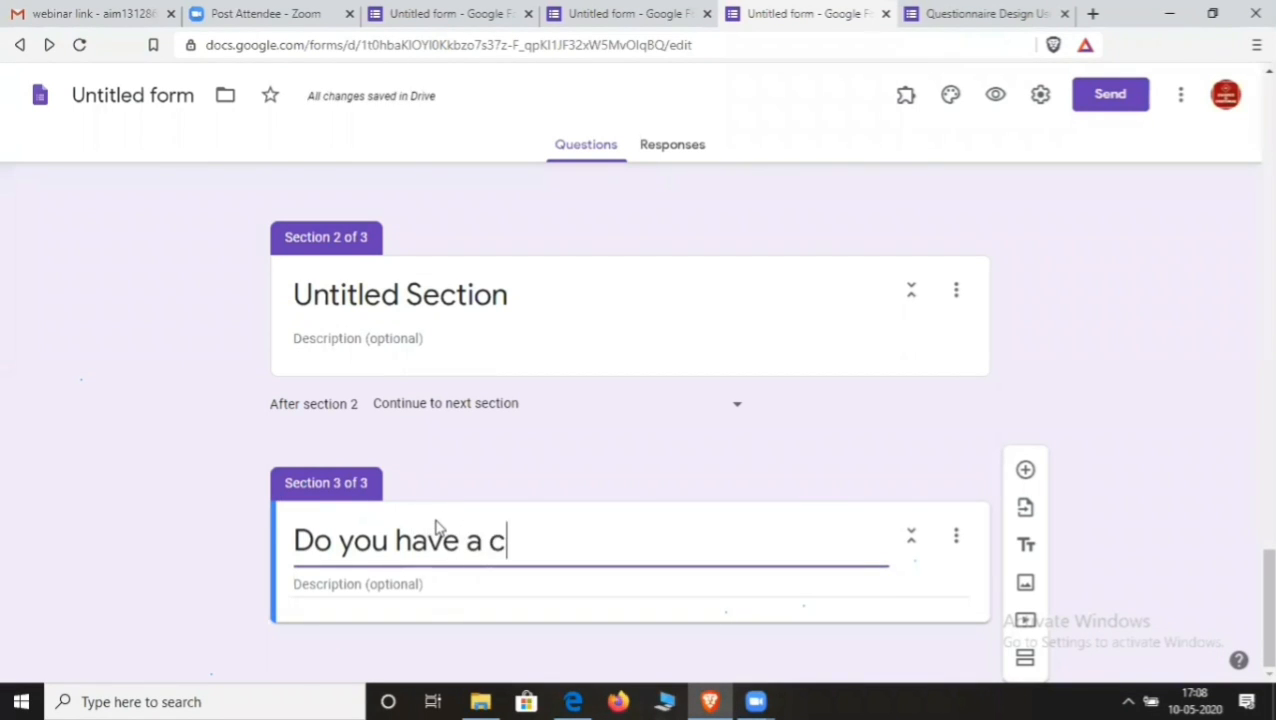
{"action": "type", "text": "aar"}
{"action": "key", "text": "BackSpace"}
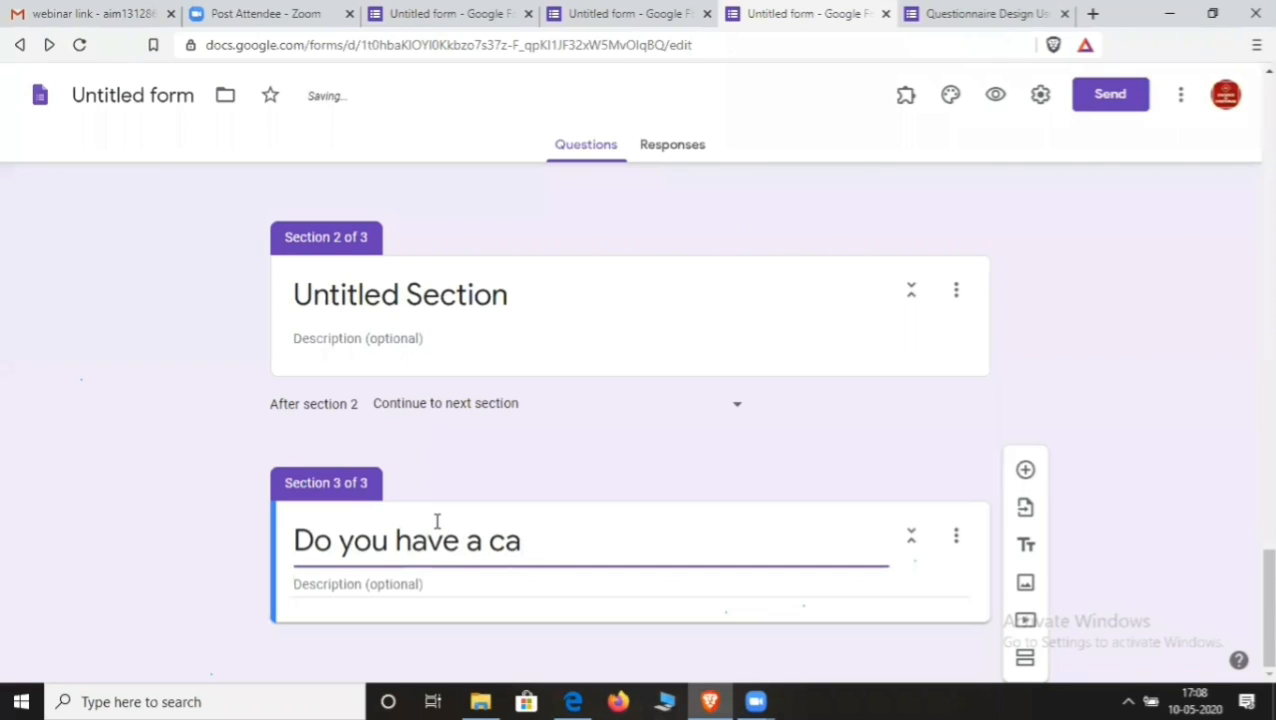
{"action": "type", "text": "r/ (Yes"}
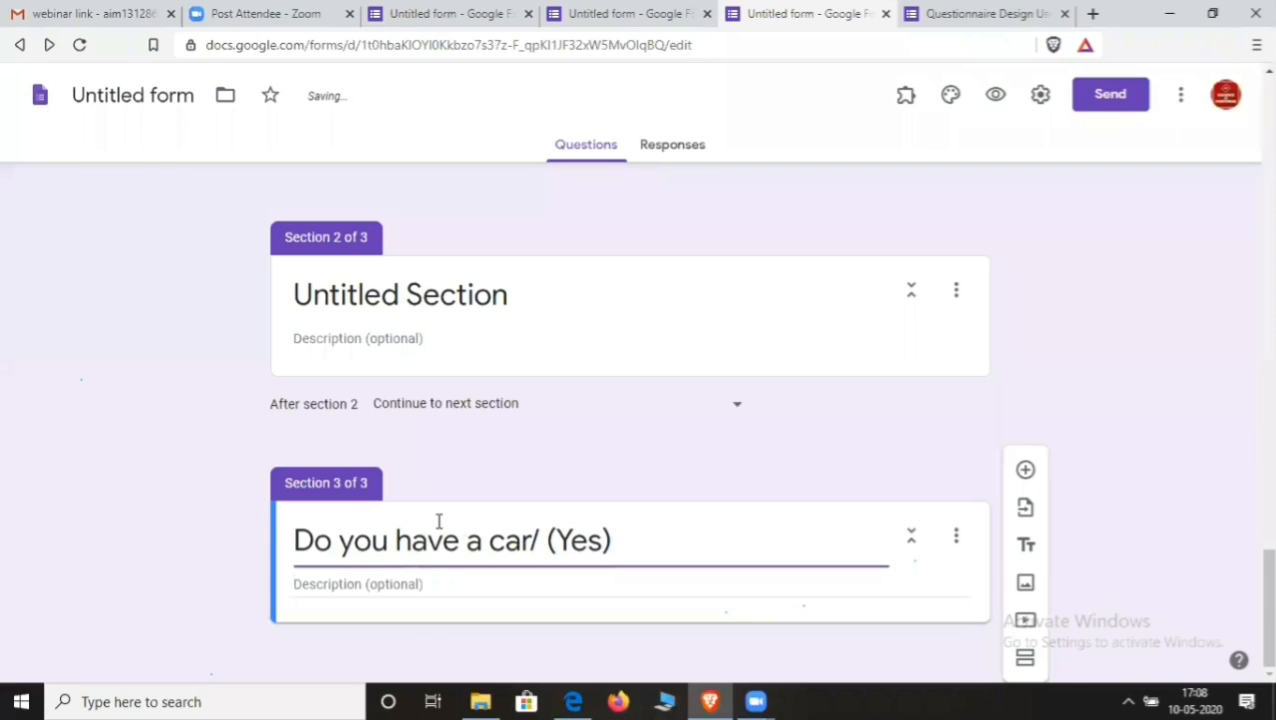
{"action": "double_click", "coordinate": [541, 541]}
{"action": "left_click", "coordinate": [541, 541]}
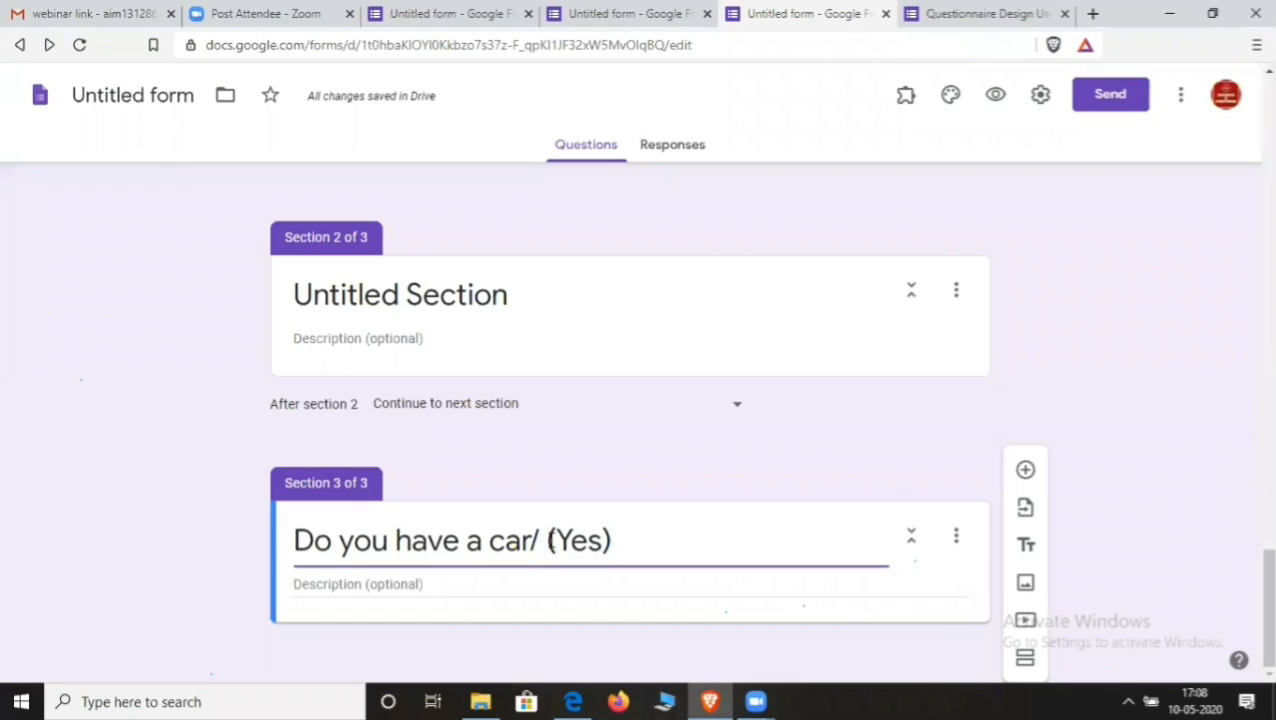
{"action": "key", "text": "BackSpace"}
{"action": "type", "text": "?"}
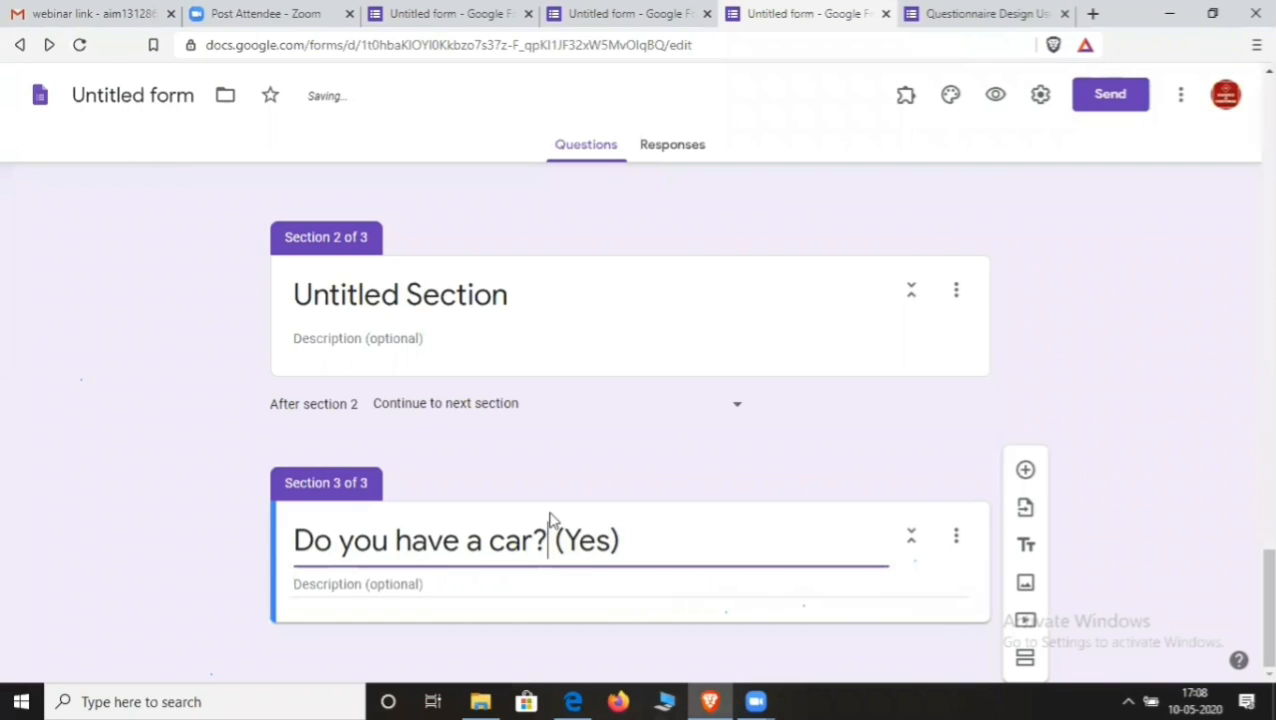
- Move that title into Section 2, leaving Section 3 untitled, and add a new question
{"action": "scroll", "coordinate": [550, 521], "scroll_direction": "up", "scroll_amount": 1}
{"action": "triple_click", "coordinate": [522, 397]}
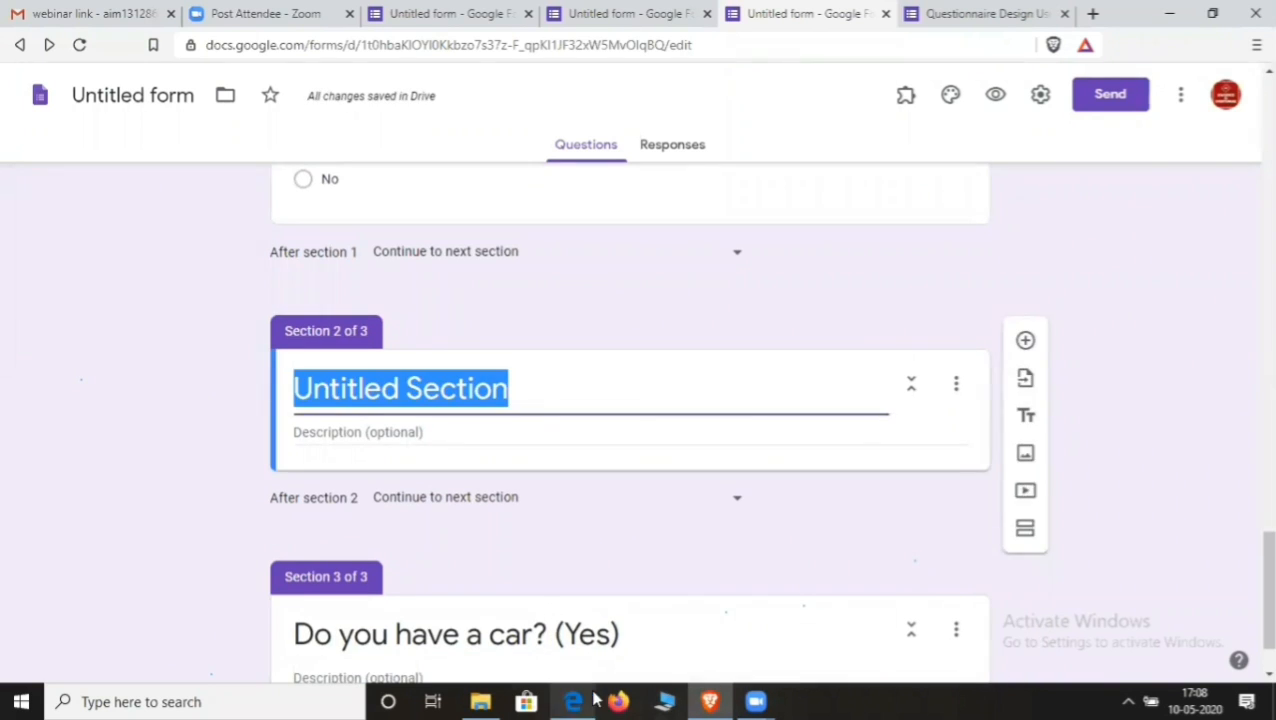
{"action": "triple_click", "coordinate": [445, 637]}
{"action": "key", "text": "ctrl+c"}
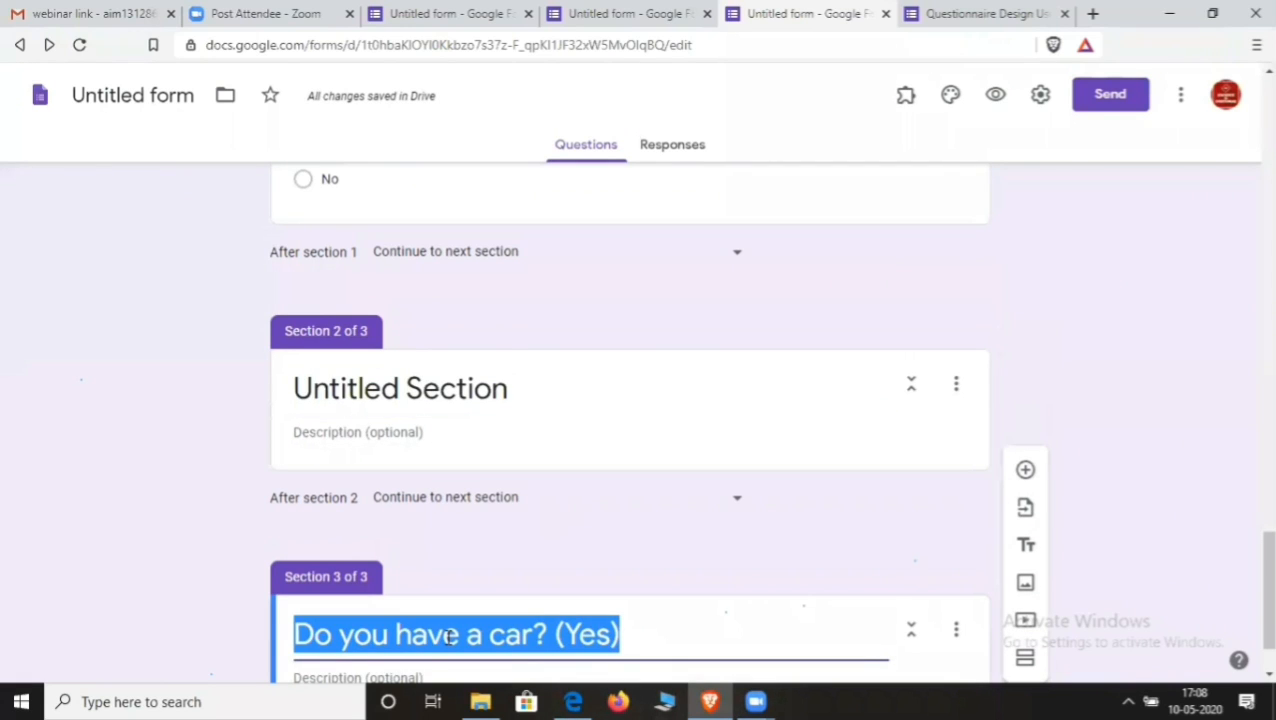
{"action": "key", "text": "BackSpace"}
{"action": "triple_click", "coordinate": [518, 393]}
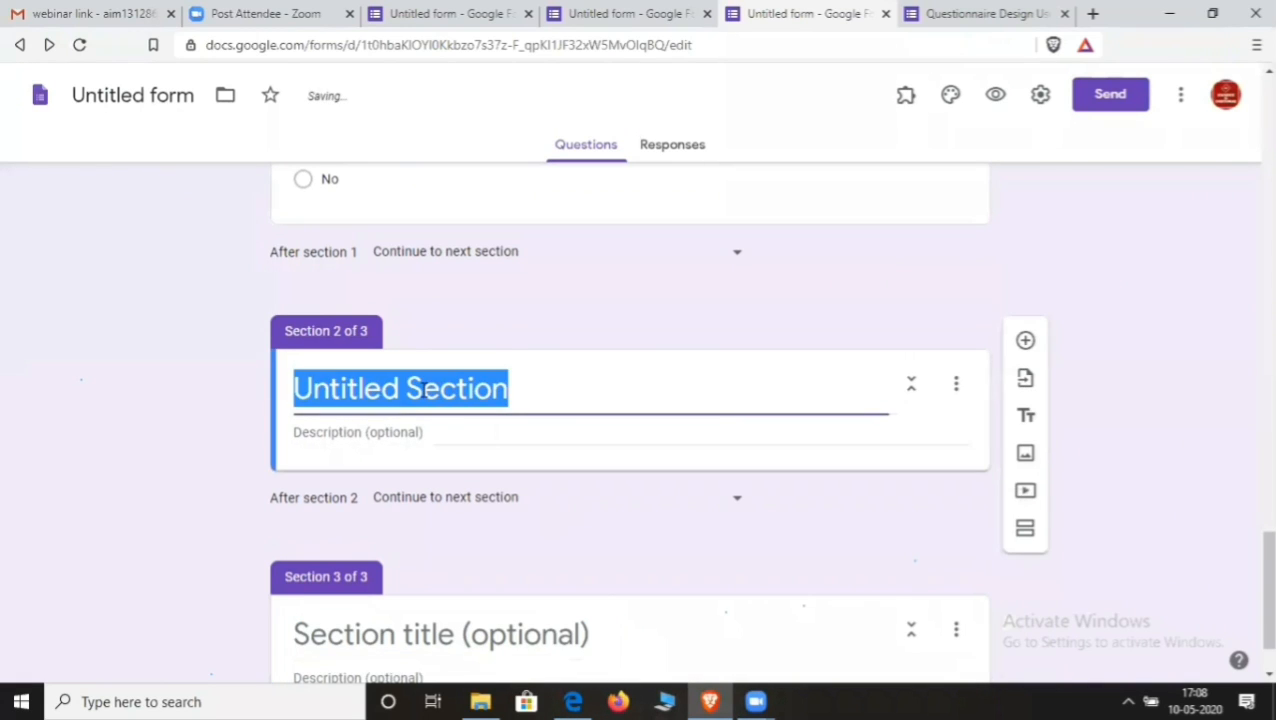
{"action": "key", "text": "ctrl+v"}
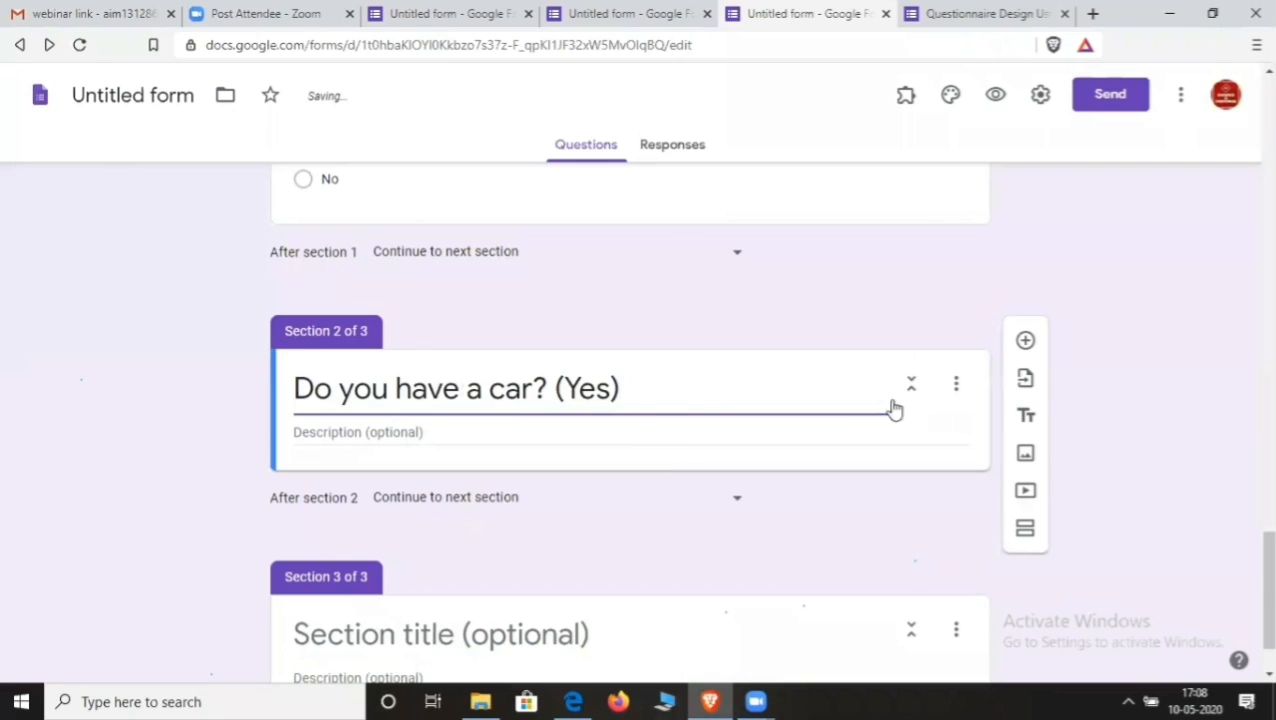
{"action": "left_click", "coordinate": [1024, 342]}
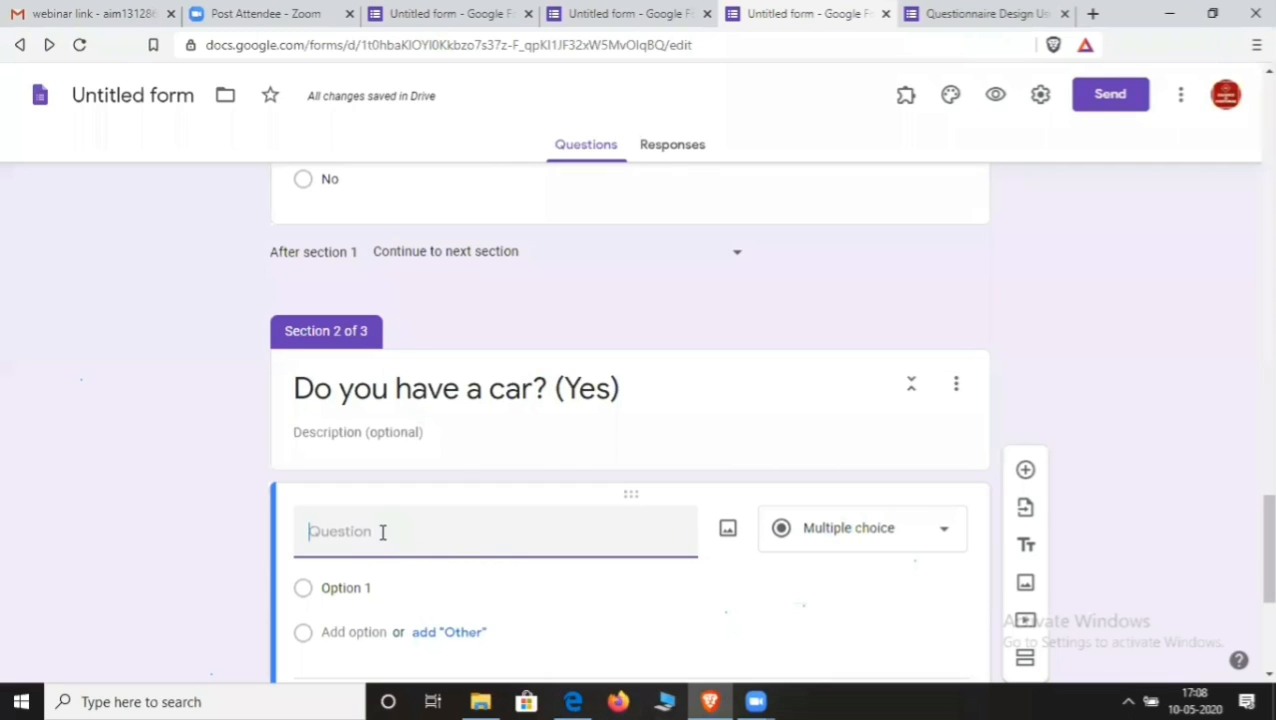
- Enter the question text 'which company's car do you have?'
{"action": "type", "text": "which company"}
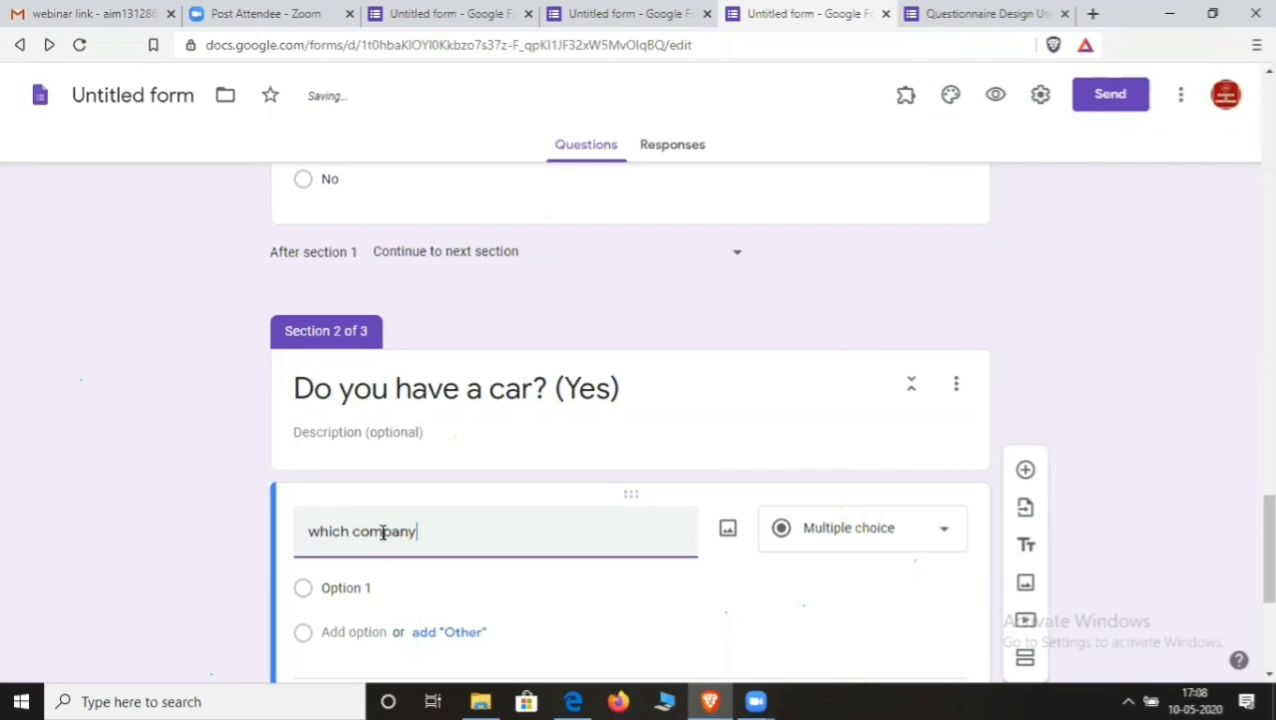
{"action": "type", "text": "'s car "}
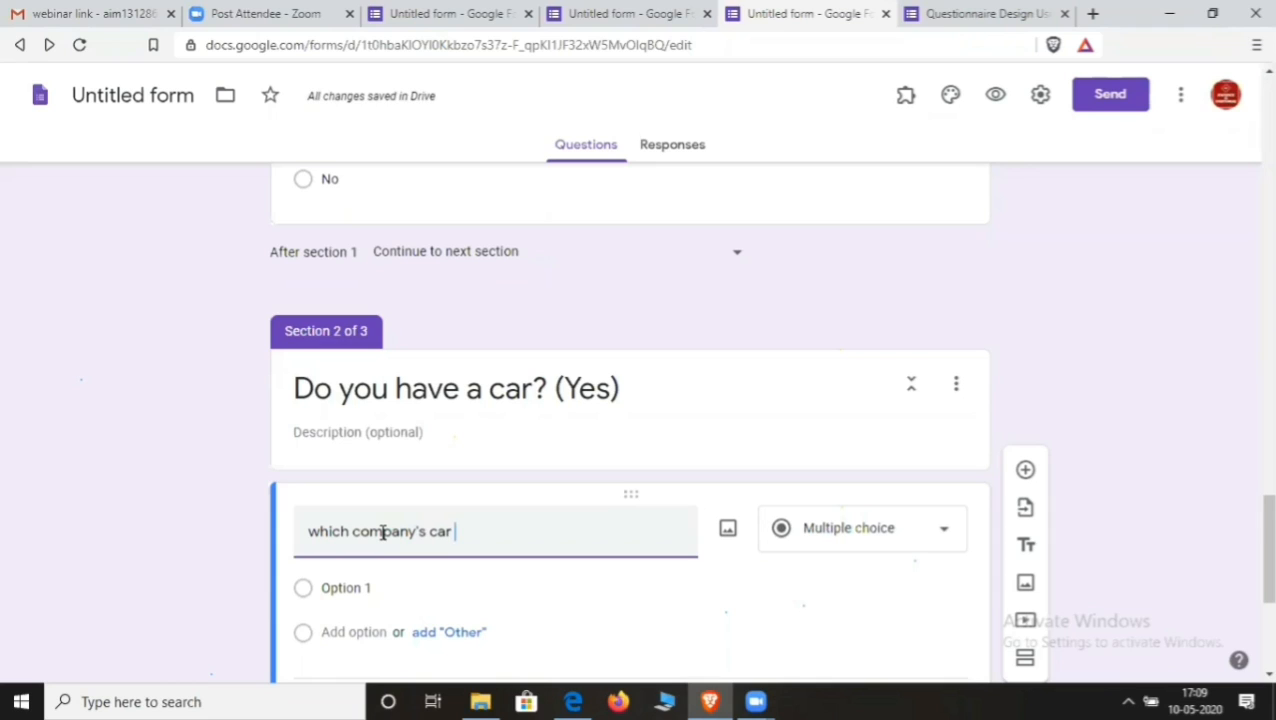
{"action": "type", "text": "do uo"}
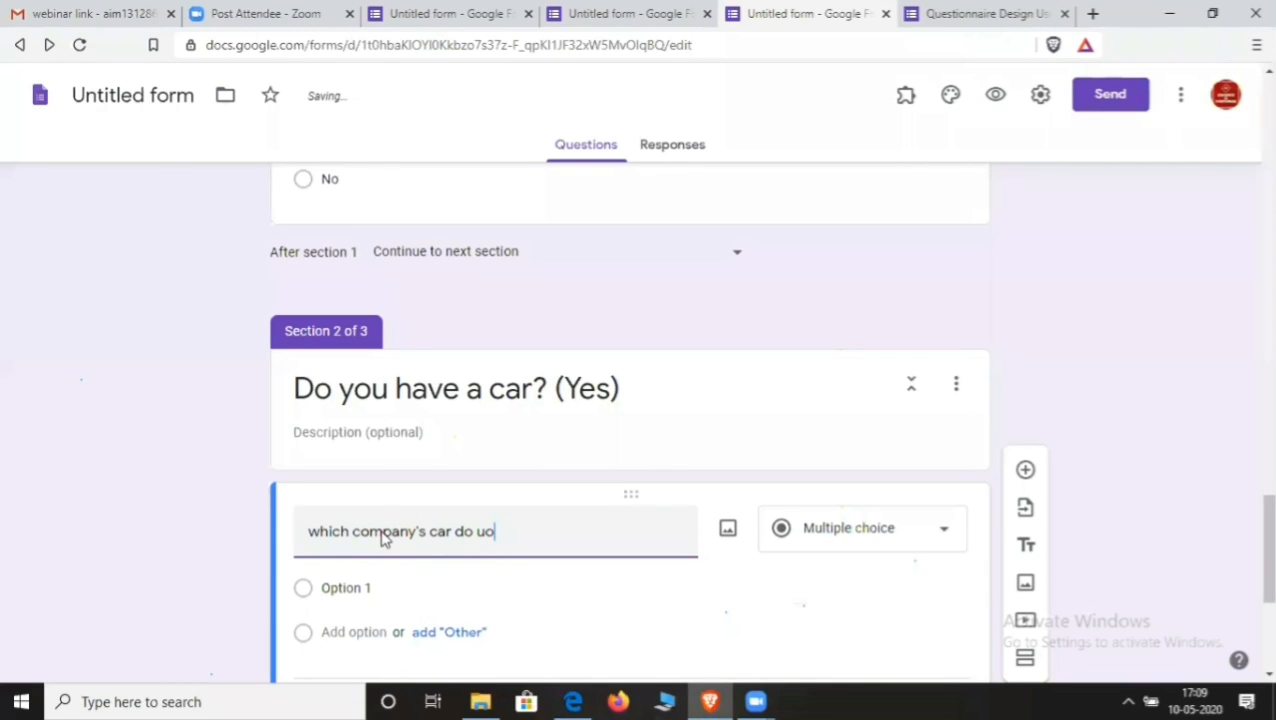
{"action": "key", "text": "BackSpace"}
{"action": "key", "text": "BackSpace"}
{"action": "type", "text": "you"}
{"action": "key", "text": "End"}
{"action": "type", "text": "have?"}
- Add the answer choices Tata, Maruti, Hyundai and an Other option
{"action": "left_click", "coordinate": [355, 586]}
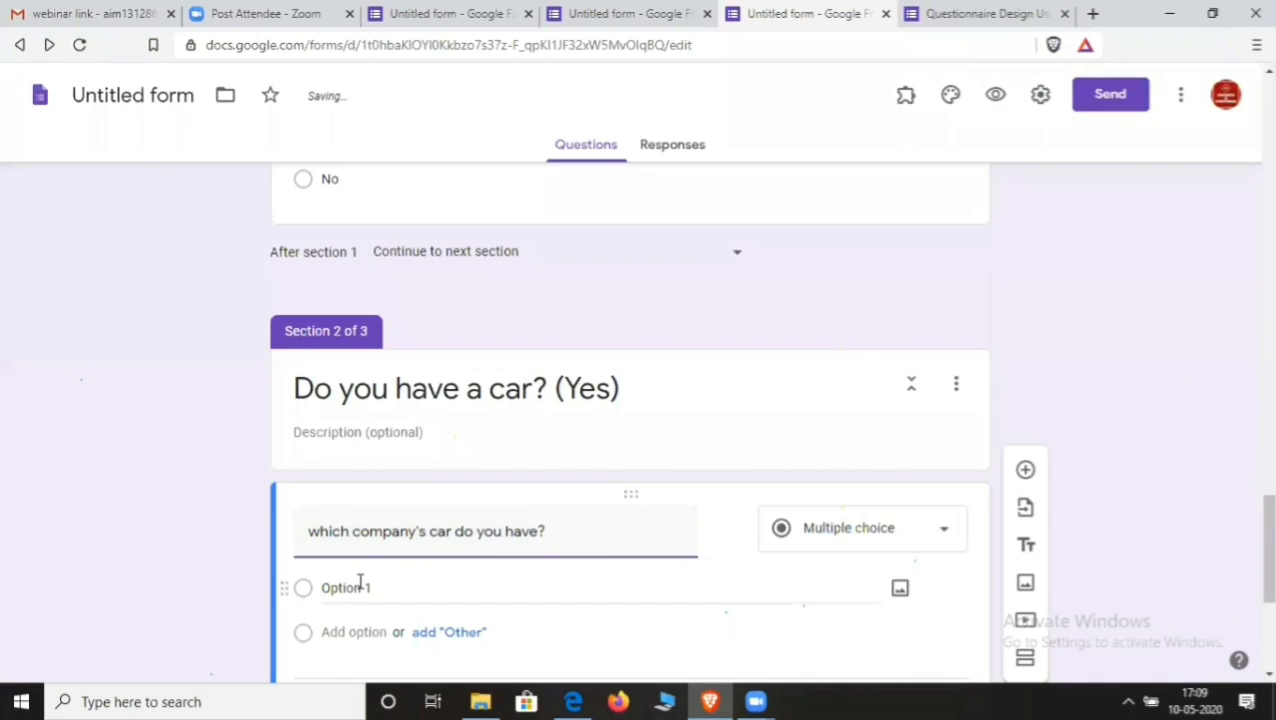
{"action": "type", "text": "Tata"}
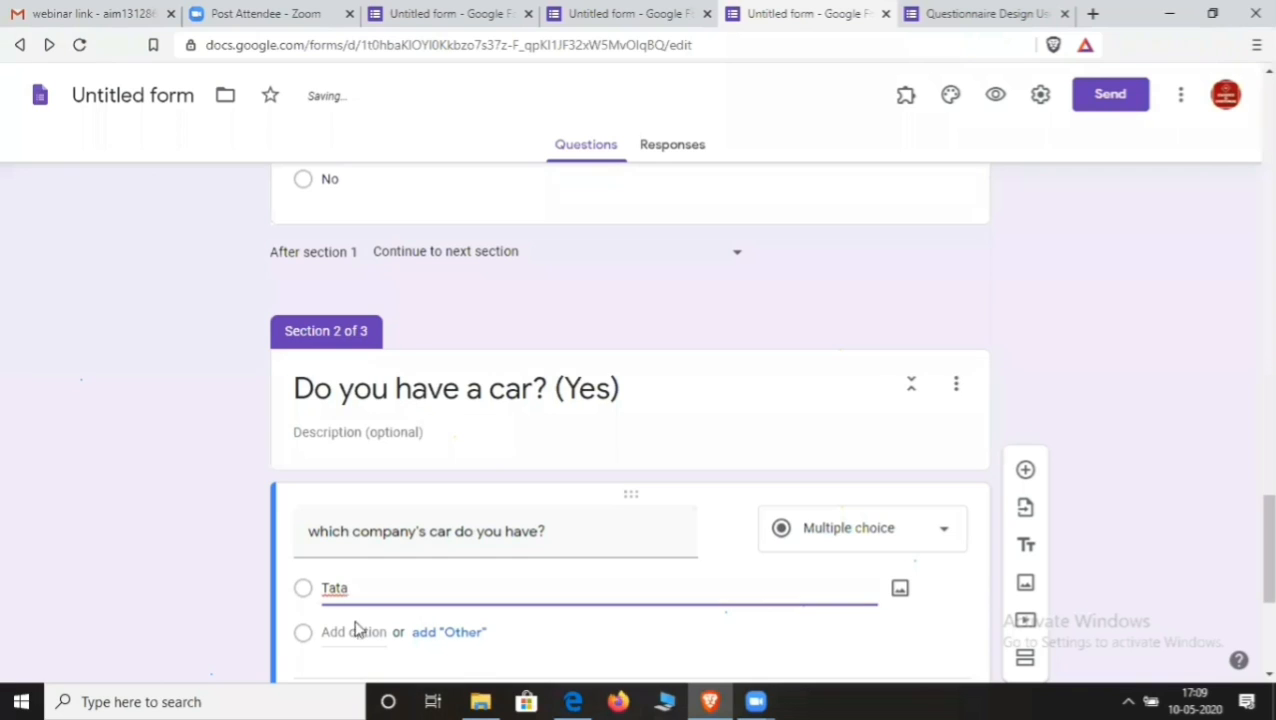
{"action": "left_click", "coordinate": [356, 630]}
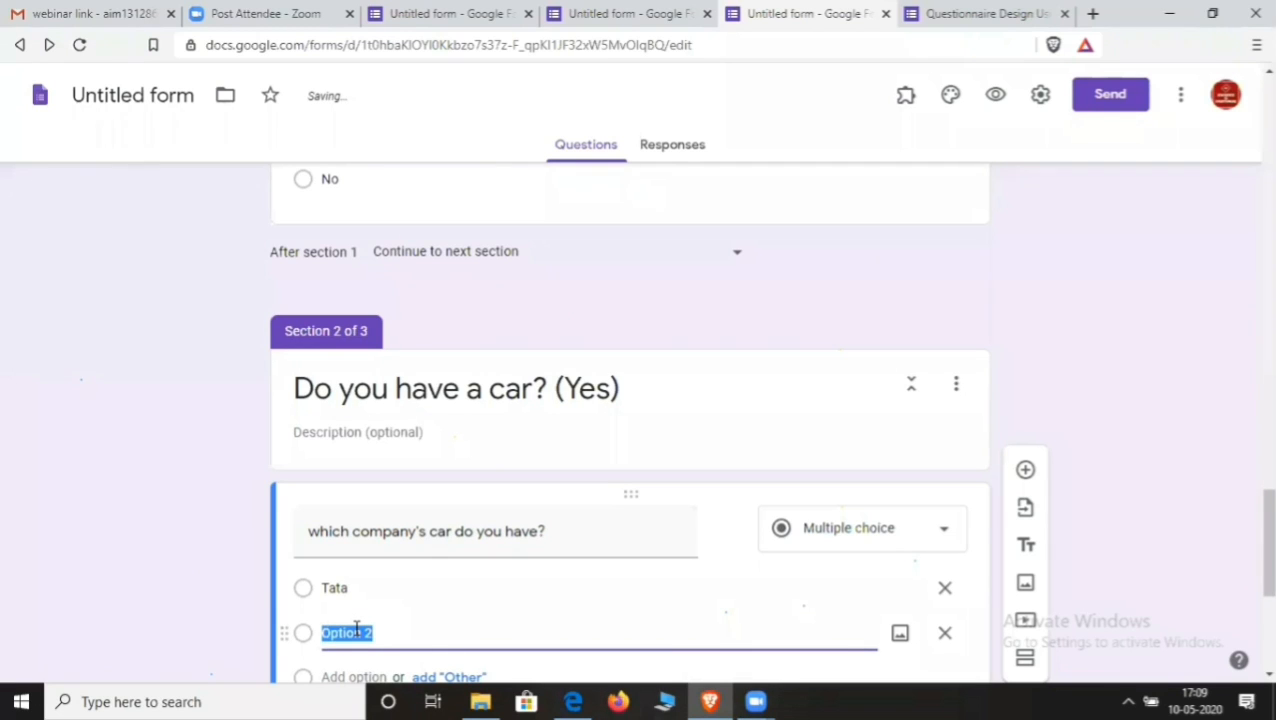
{"action": "type", "text": "Marit"}
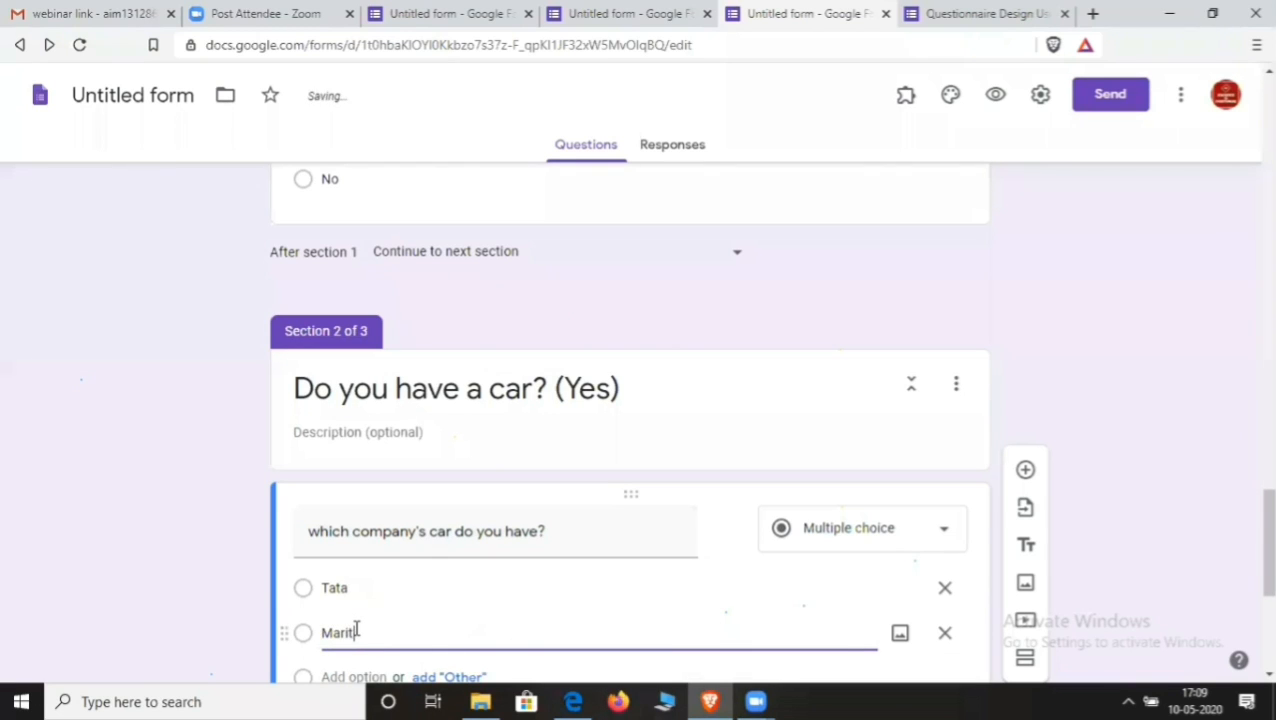
{"action": "key", "text": "BackSpace"}
{"action": "key", "text": "BackSpace"}
{"action": "scroll", "coordinate": [550, 655], "scroll_direction": "down", "scroll_amount": 3}
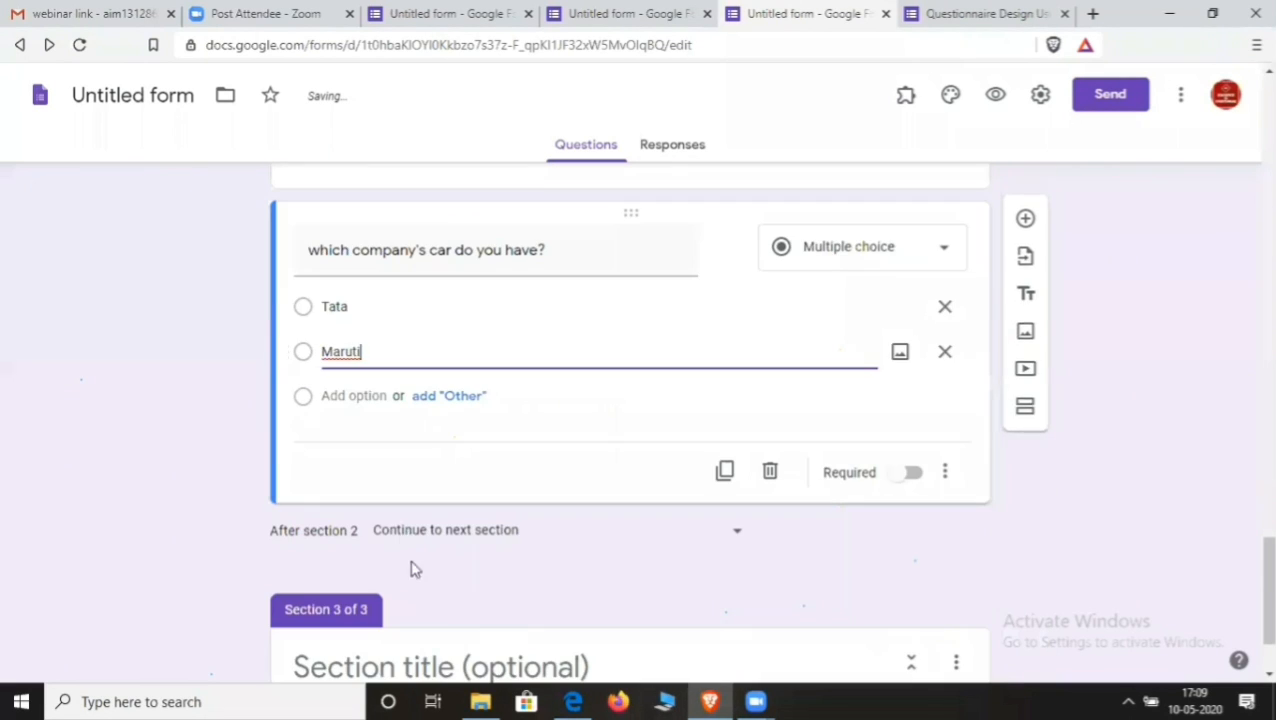
{"action": "left_click", "coordinate": [364, 395]}
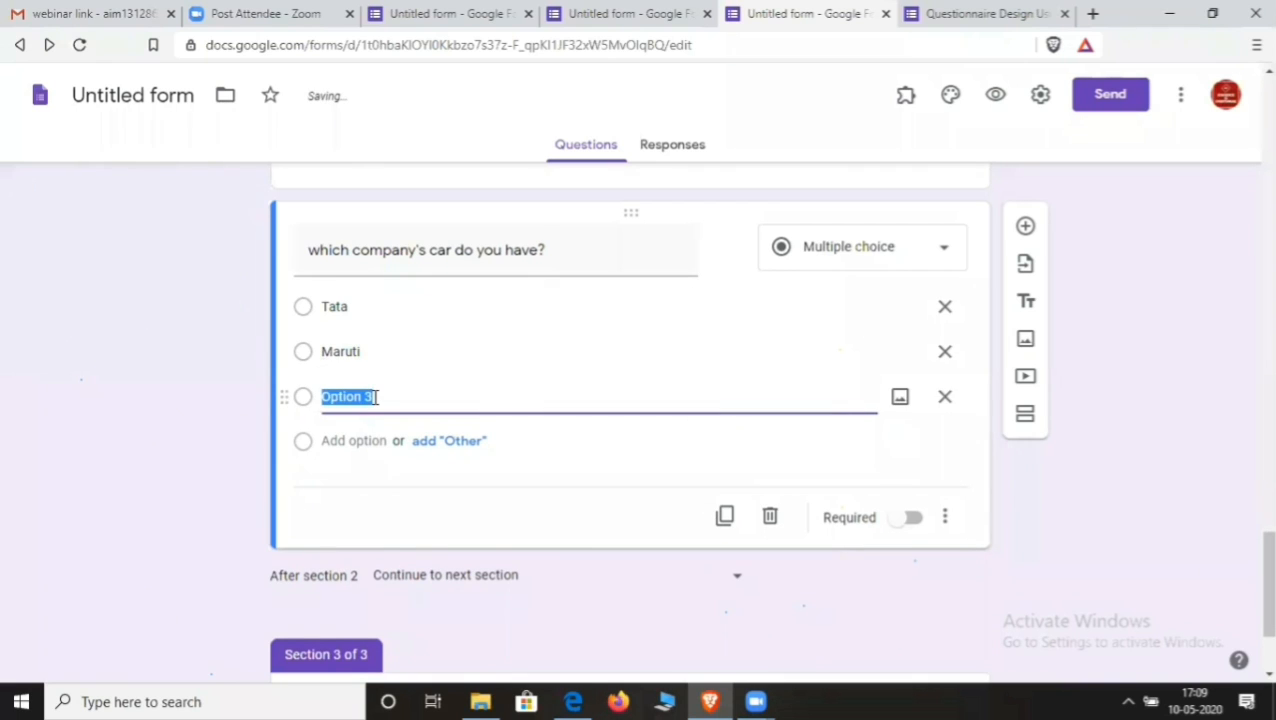
{"action": "type", "text": "Hyundai"}
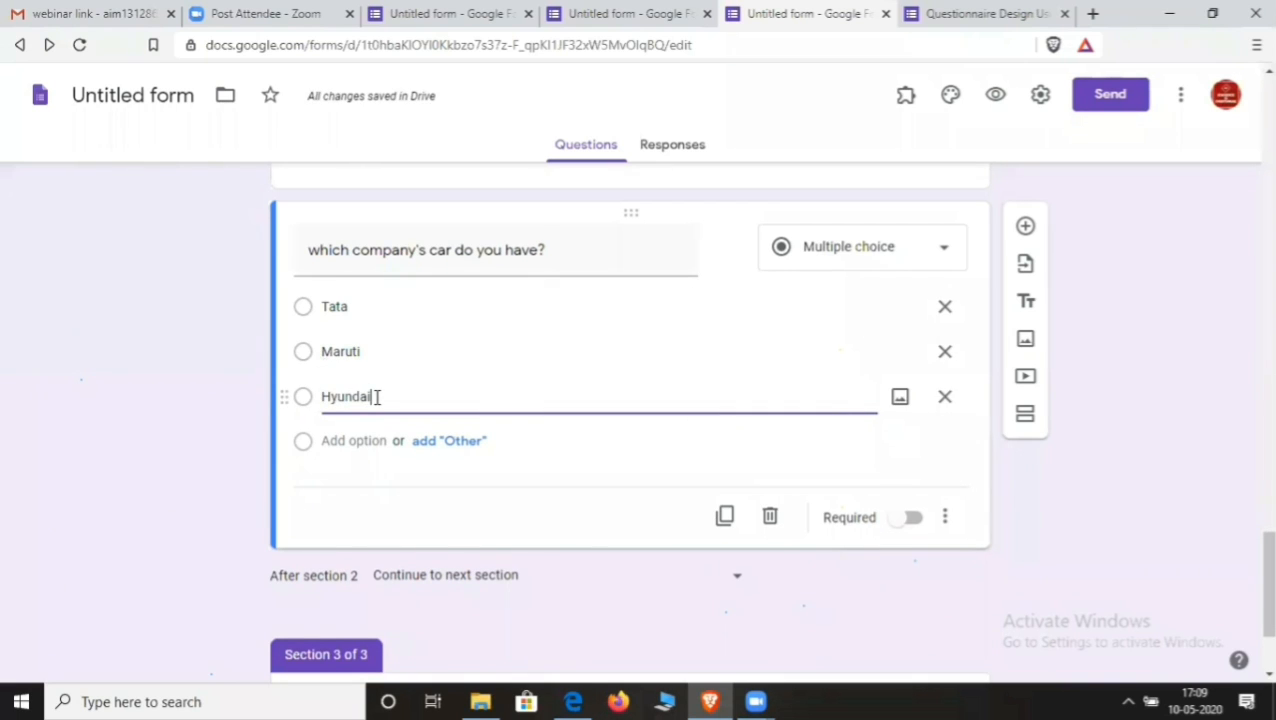
{"action": "left_click", "coordinate": [455, 441]}
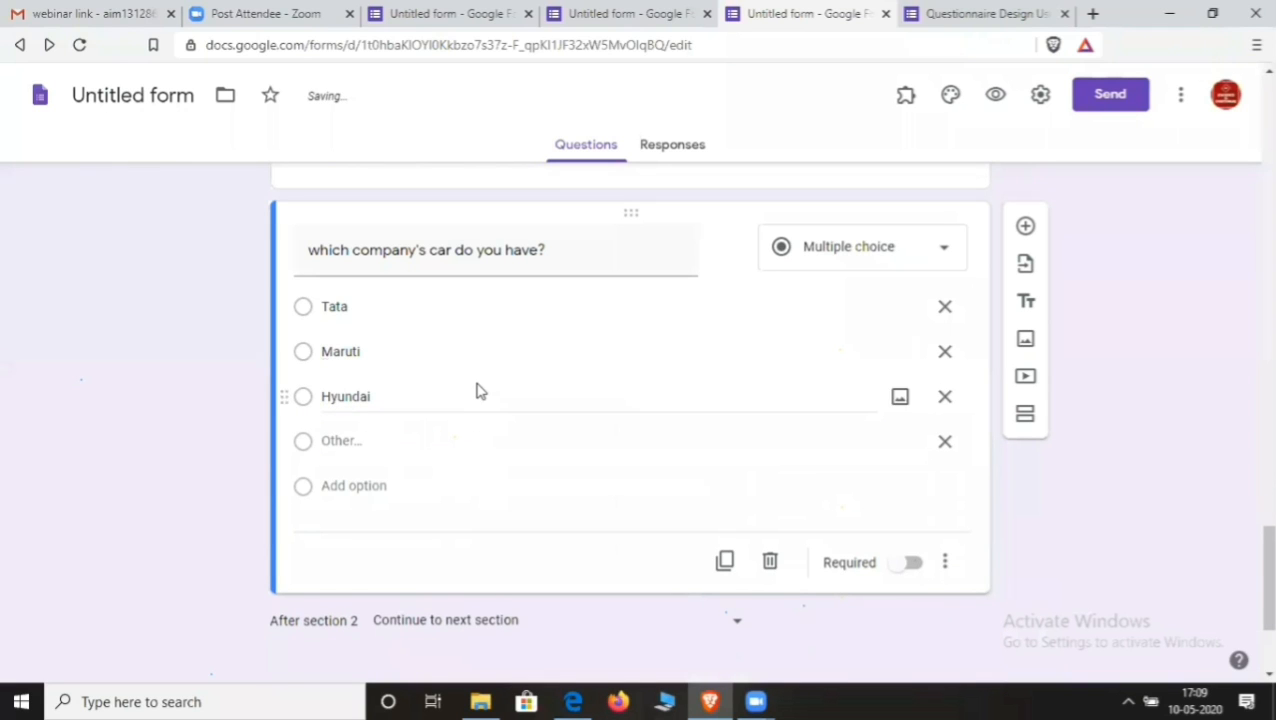
- Copy the Section 2 title text
{"action": "scroll", "coordinate": [478, 390], "scroll_direction": "up", "scroll_amount": 1}
{"action": "scroll", "coordinate": [478, 390], "scroll_direction": "up", "scroll_amount": 2}
{"action": "scroll", "coordinate": [478, 390], "scroll_direction": "down", "scroll_amount": 5}
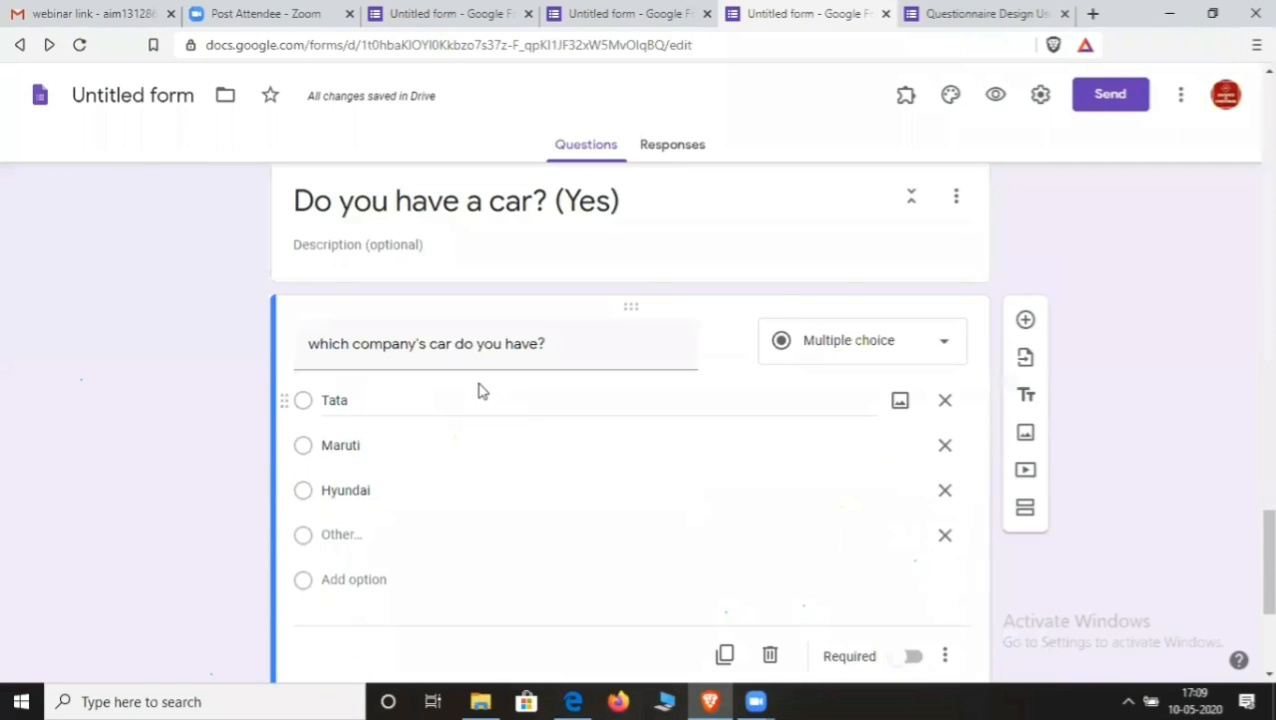
{"action": "scroll", "coordinate": [484, 407], "scroll_direction": "up", "scroll_amount": 6}
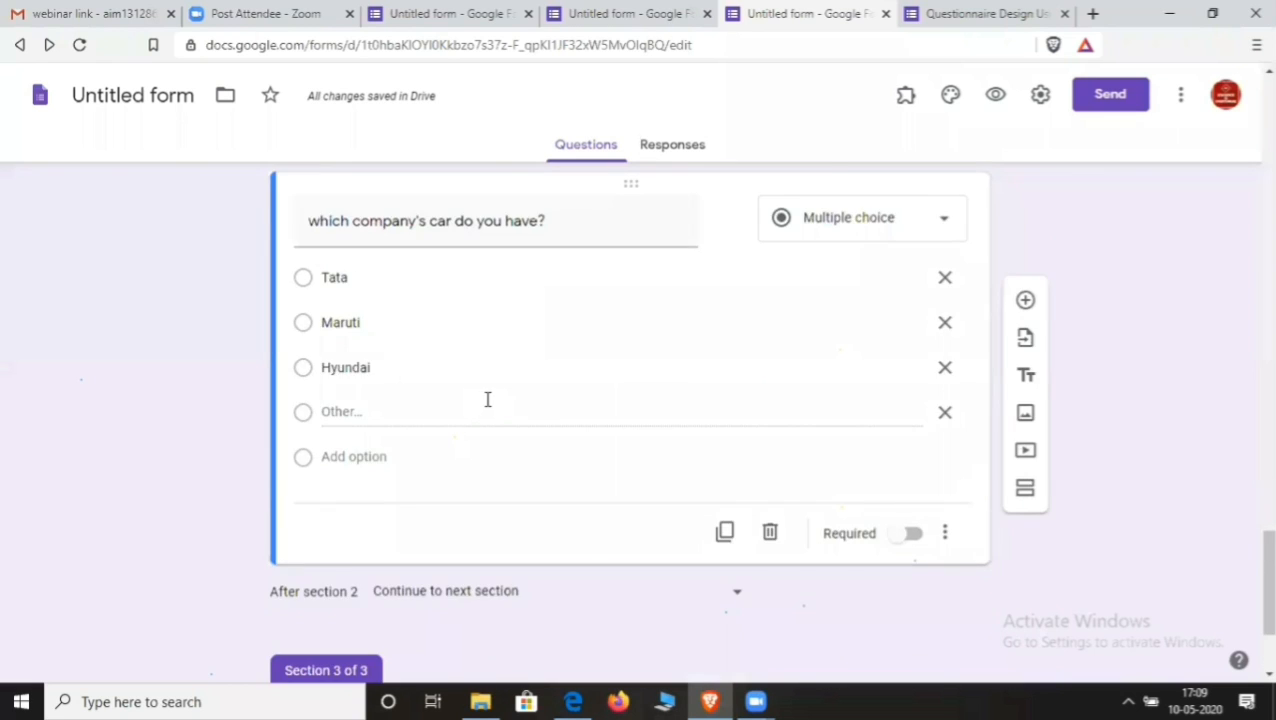
{"action": "left_click", "coordinate": [628, 458]}
{"action": "key", "text": "ctrl+c"}
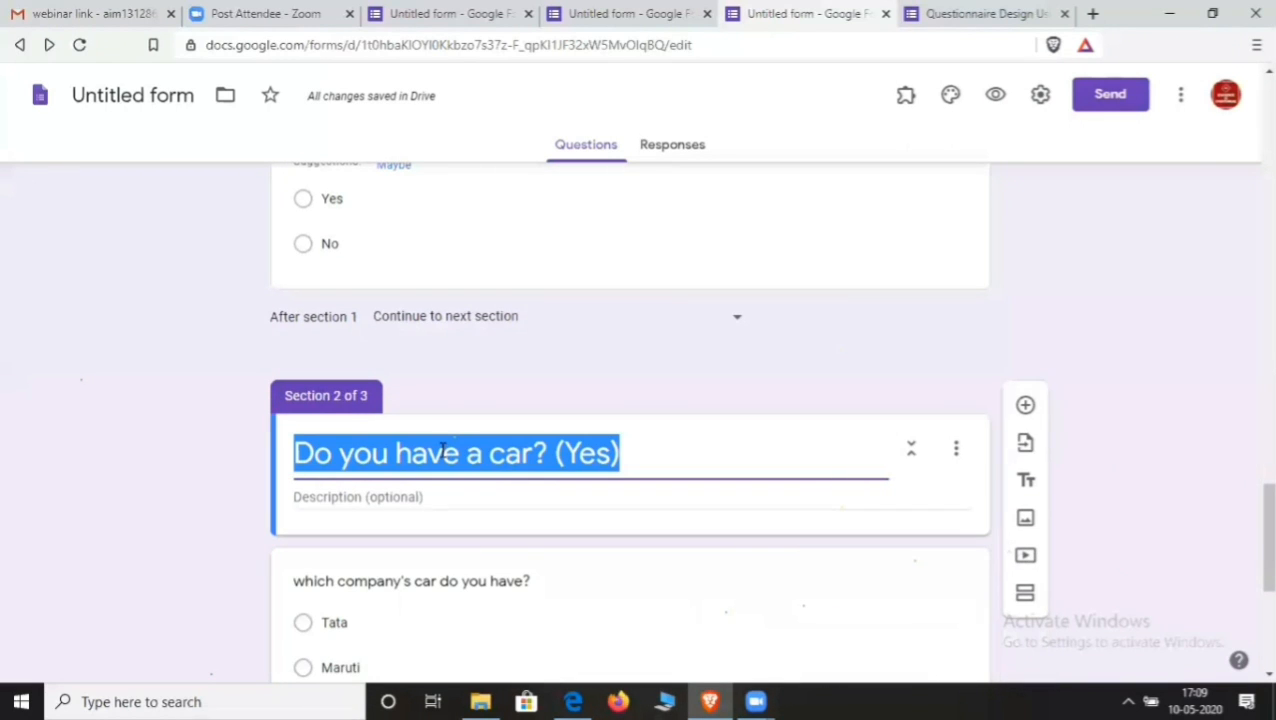
- Paste the copied title into Section 3 and change it to 'Do you have a car? (No)'
{"action": "scroll", "coordinate": [447, 452], "scroll_direction": "down", "scroll_amount": 4}
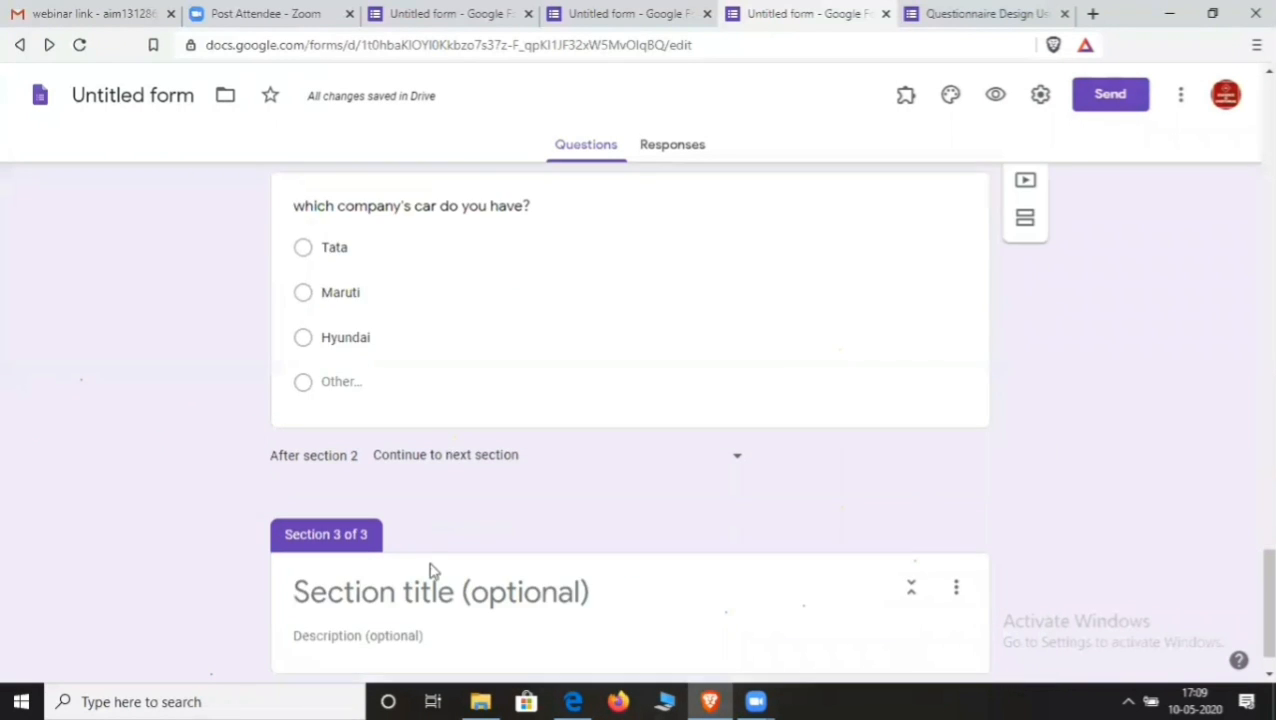
{"action": "left_click", "coordinate": [431, 582]}
{"action": "key", "text": "ctrl+v"}
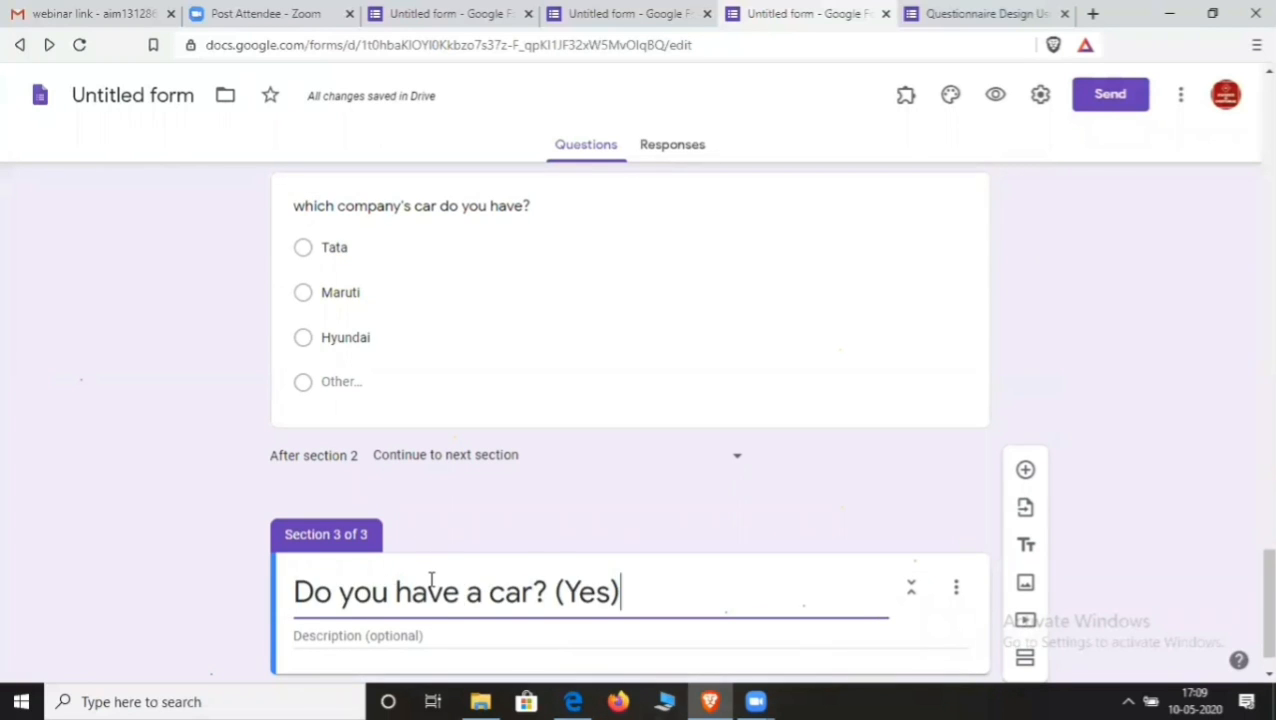
{"action": "scroll", "coordinate": [431, 580], "scroll_direction": "down", "scroll_amount": 1}
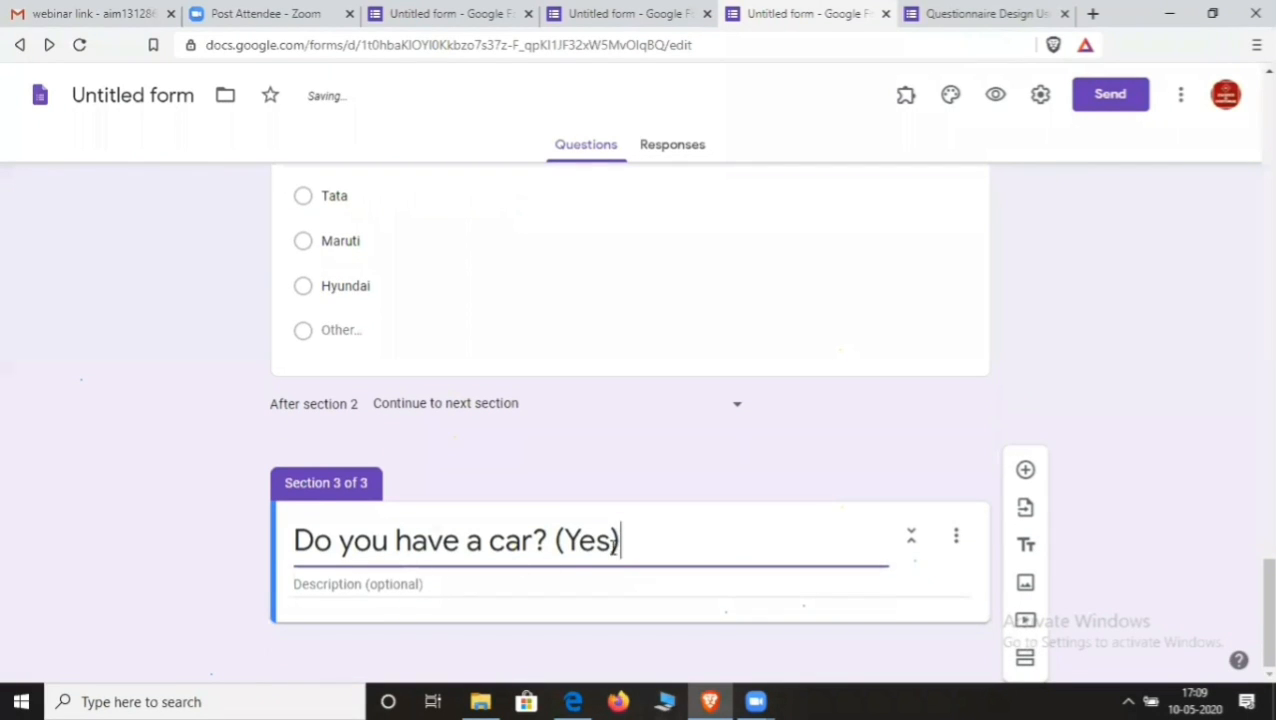
{"action": "key", "text": "Left"}
{"action": "key", "text": "BackSpace"}
{"action": "key", "text": "BackSpace"}
{"action": "key", "text": "BackSpace"}
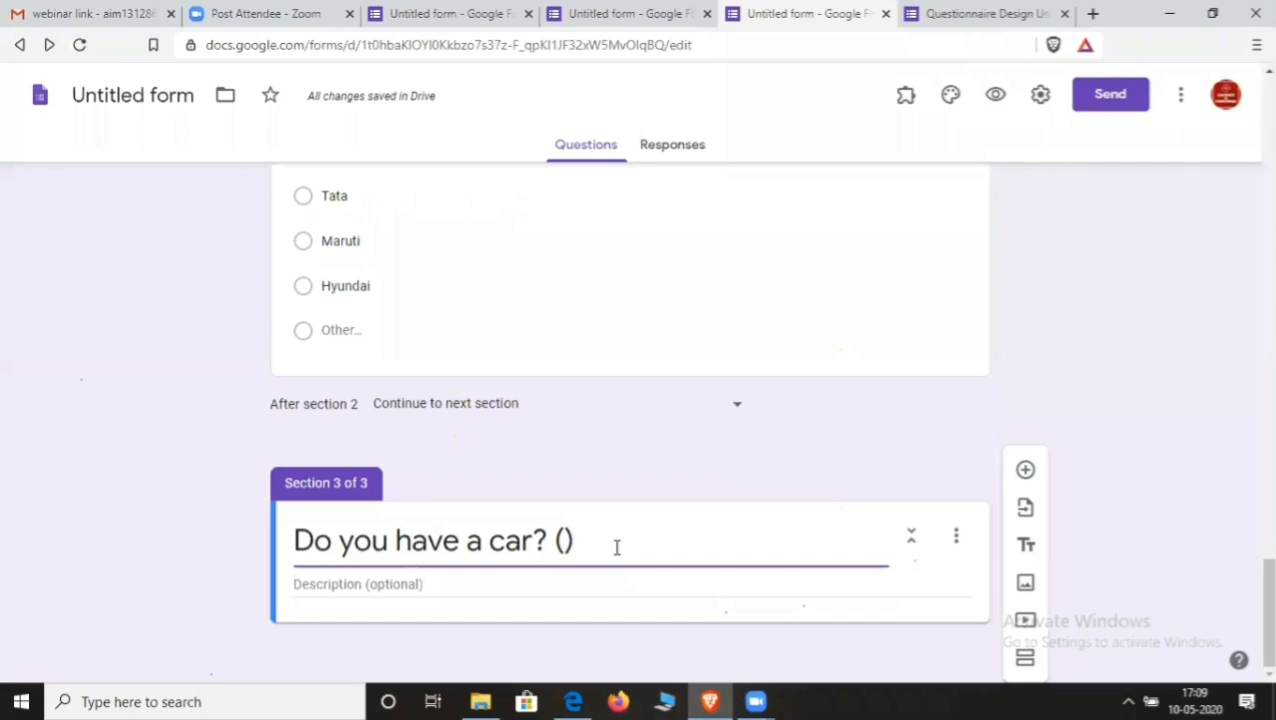
{"action": "type", "text": "No"}
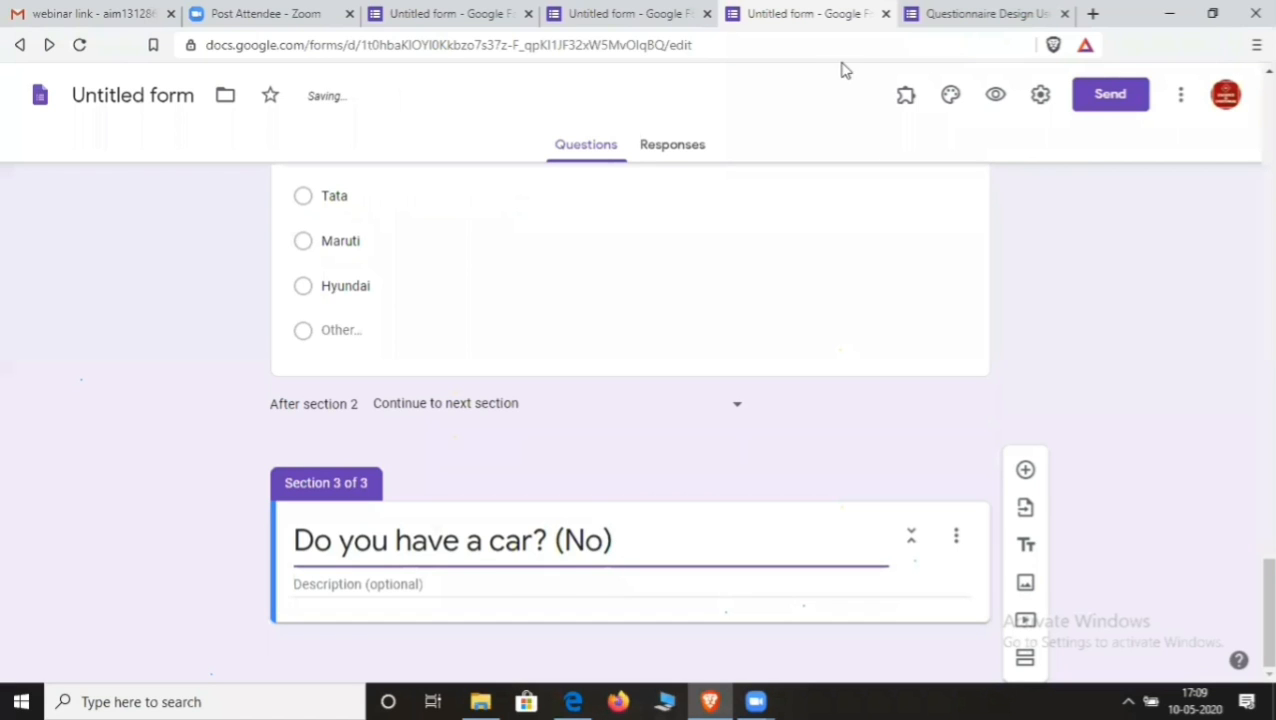
- Add the question 'Do you want to purchase car?' with answers Yes and No
{"action": "left_click", "coordinate": [1025, 469]}
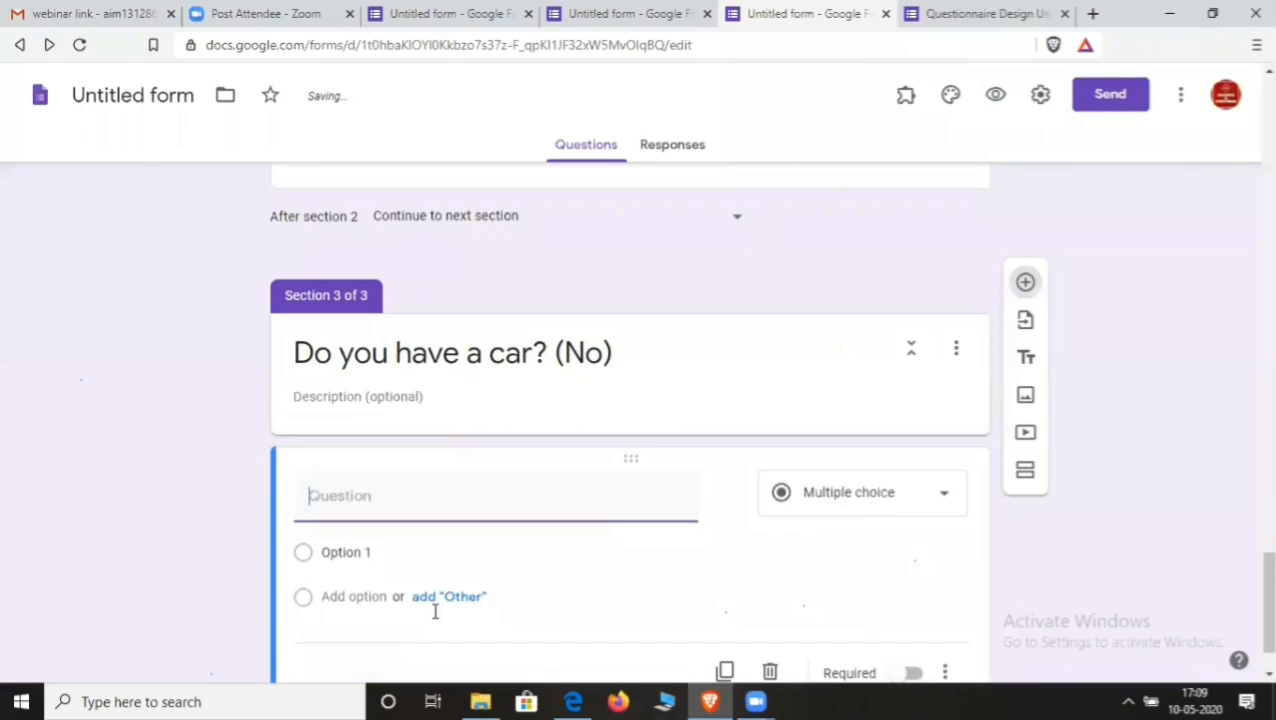
{"action": "type", "text": "Do"}
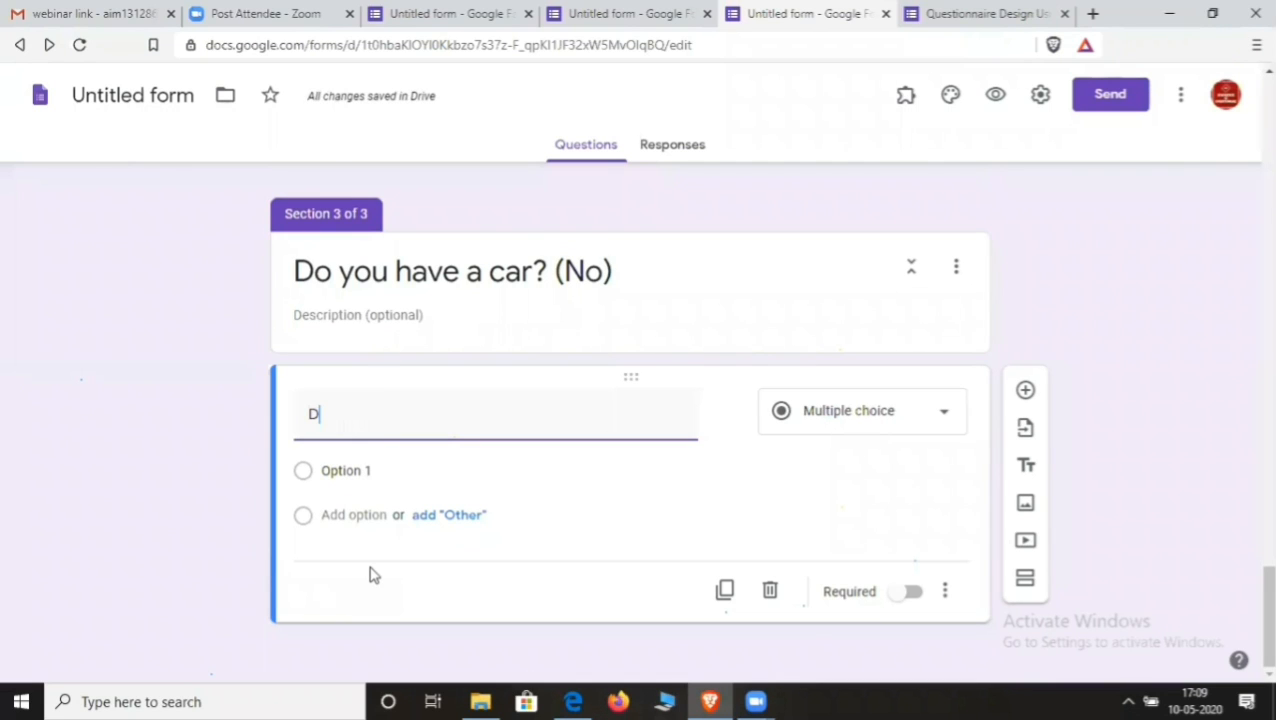
{"action": "type", "text": "u wa"}
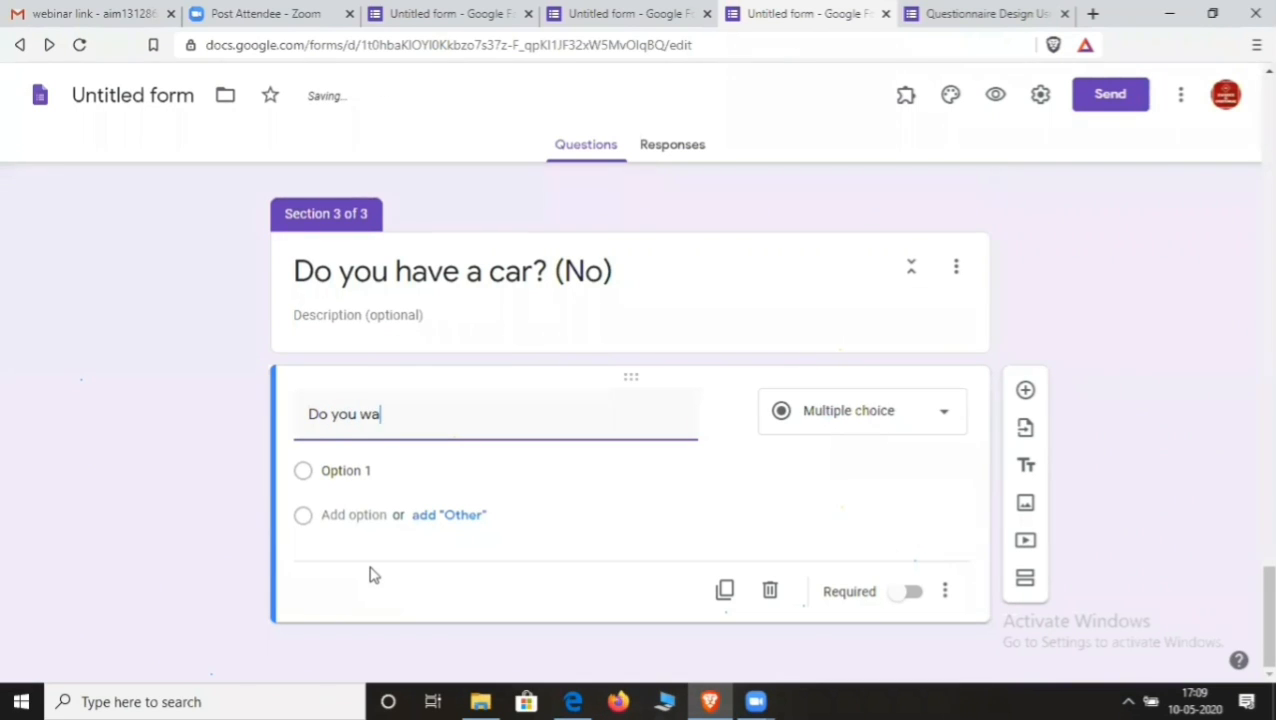
{"action": "type", "text": "nt to "}
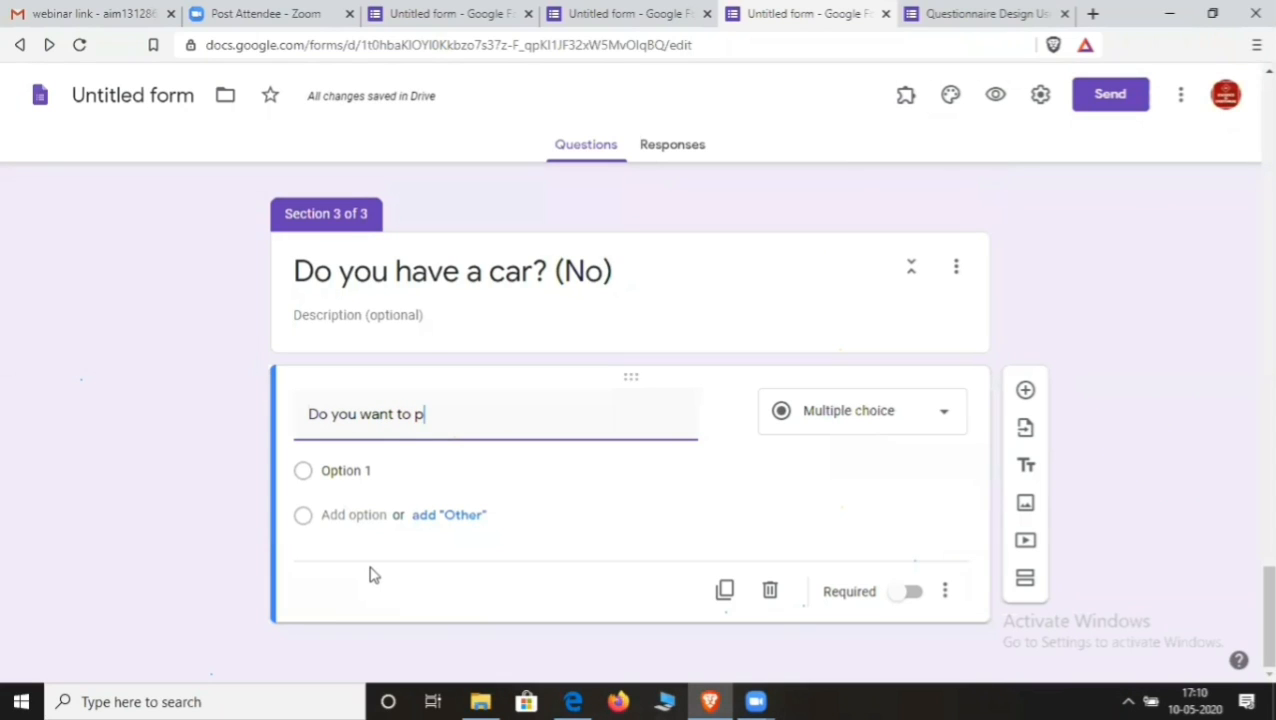
{"action": "type", "text": "purchase car?"}
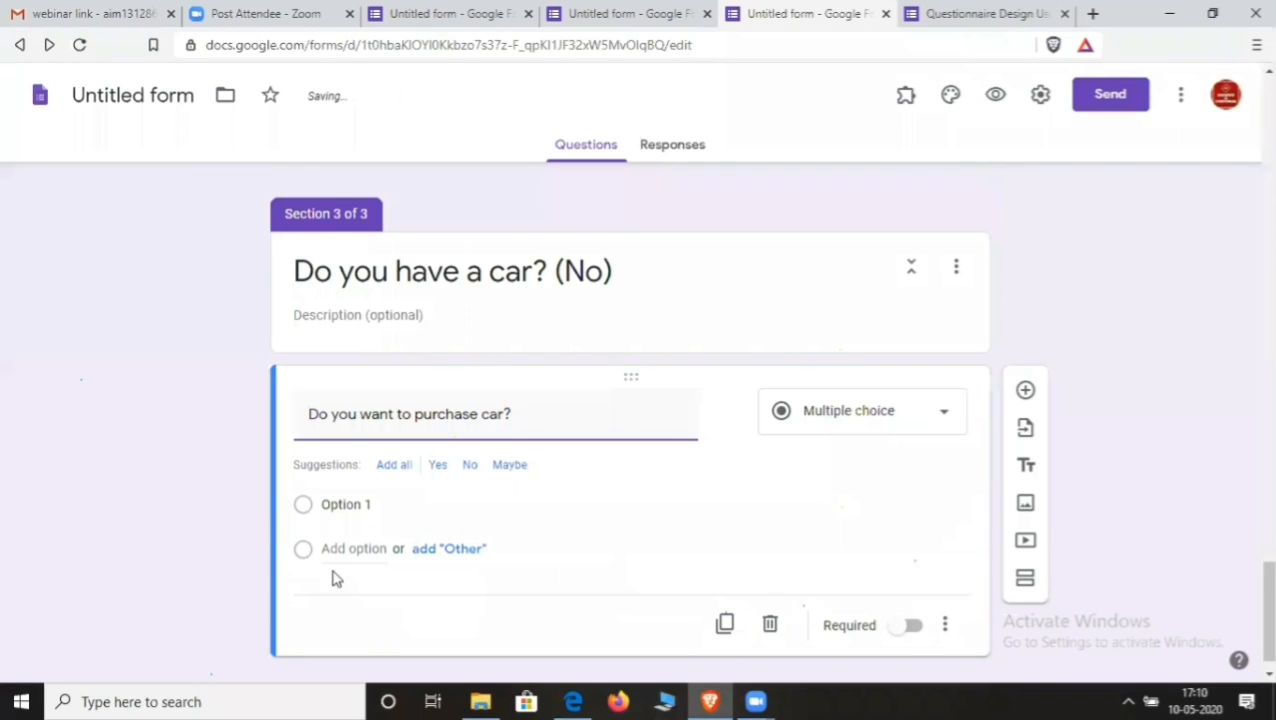
{"action": "left_click", "coordinate": [345, 505]}
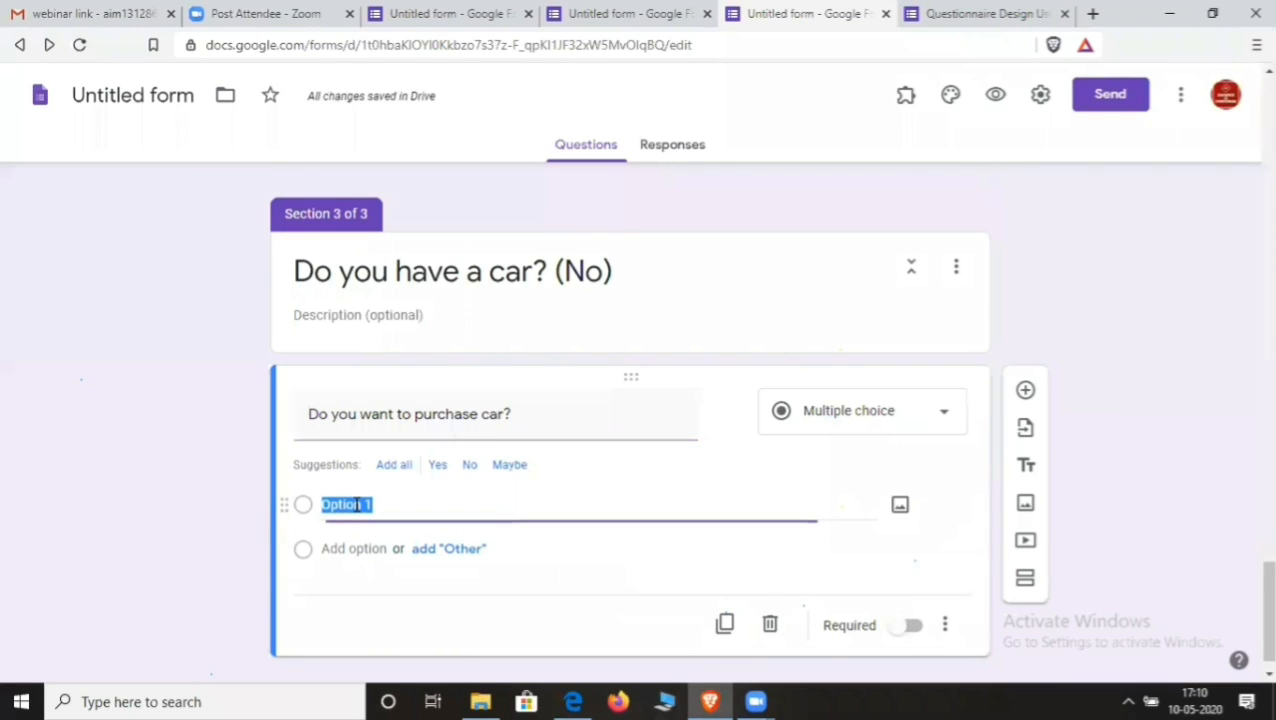
{"action": "type", "text": "Yes"}
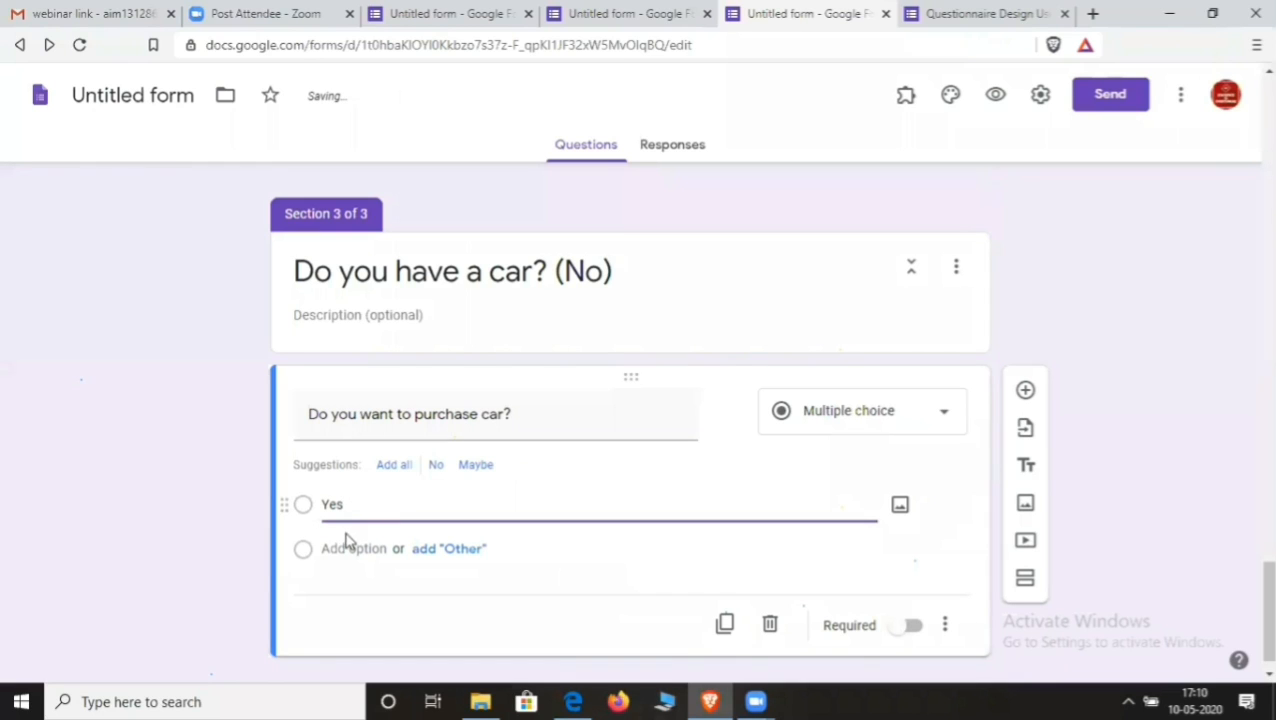
{"action": "left_click", "coordinate": [437, 466]}
{"action": "left_click", "coordinate": [437, 466]}
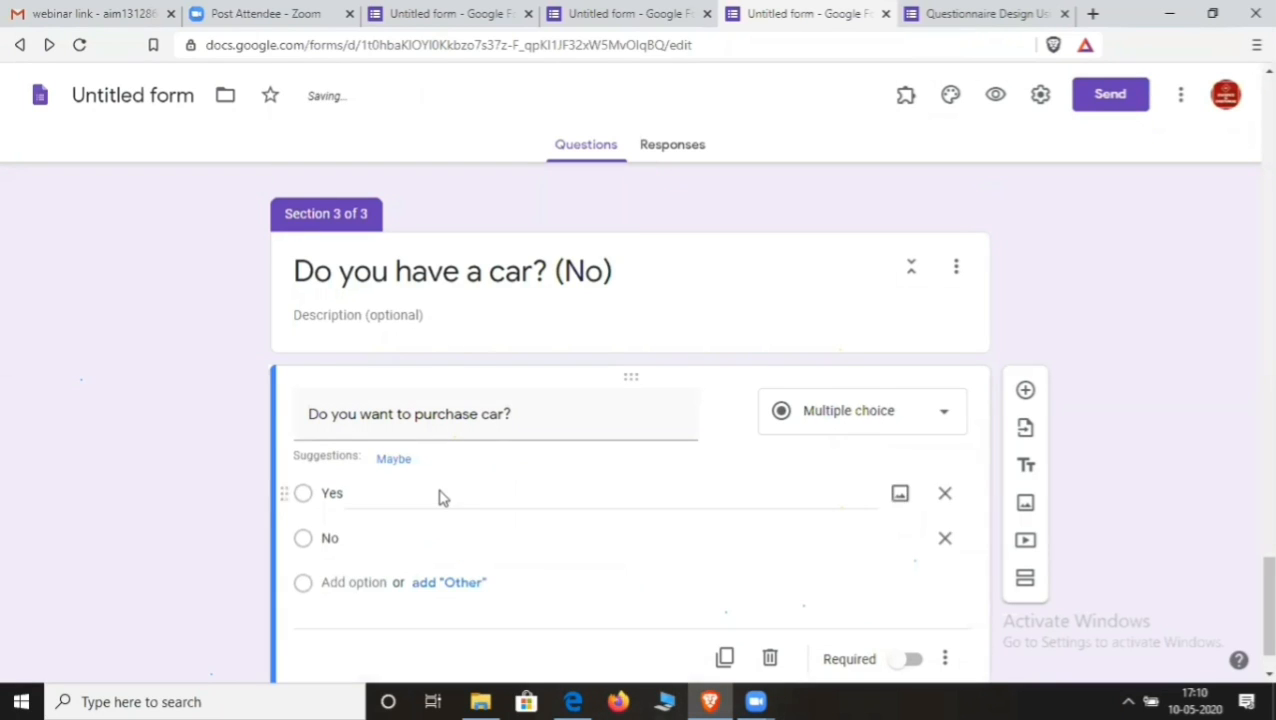
{"action": "scroll", "coordinate": [436, 500], "scroll_direction": "down", "scroll_amount": 1}
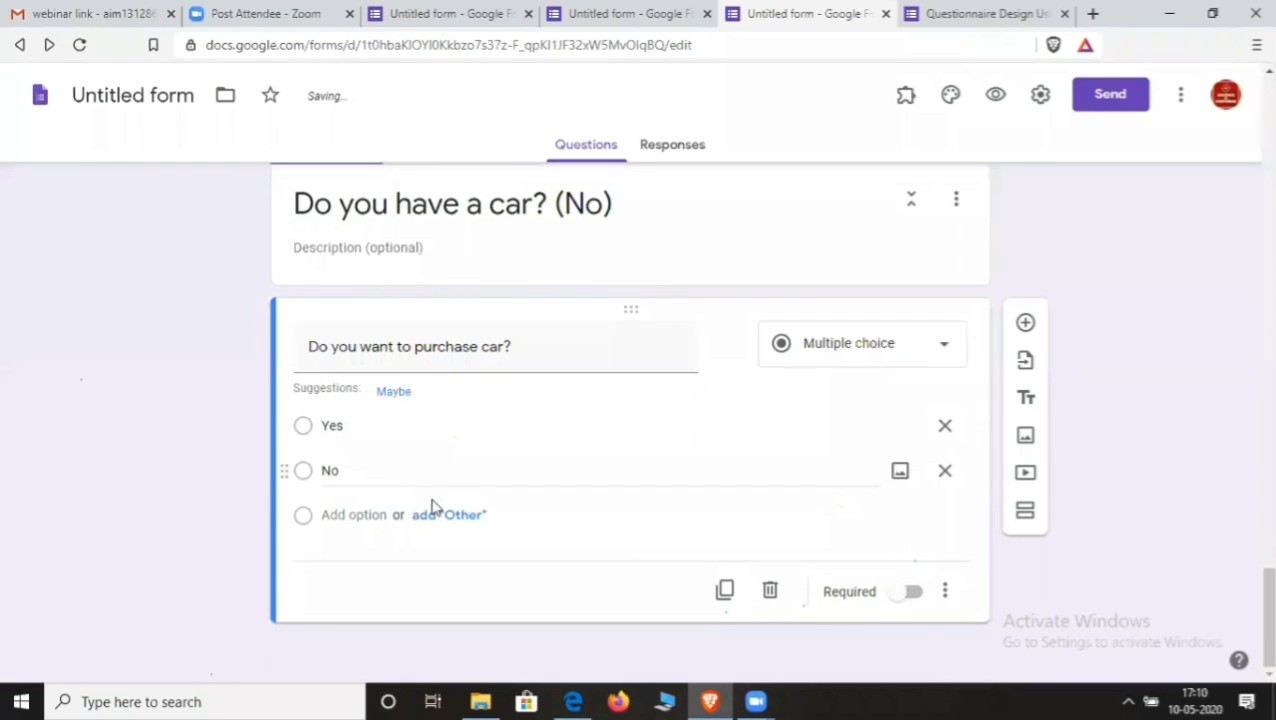
- Add a new section after section 3 and make the purchase question required
{"action": "left_click", "coordinate": [1024, 512]}
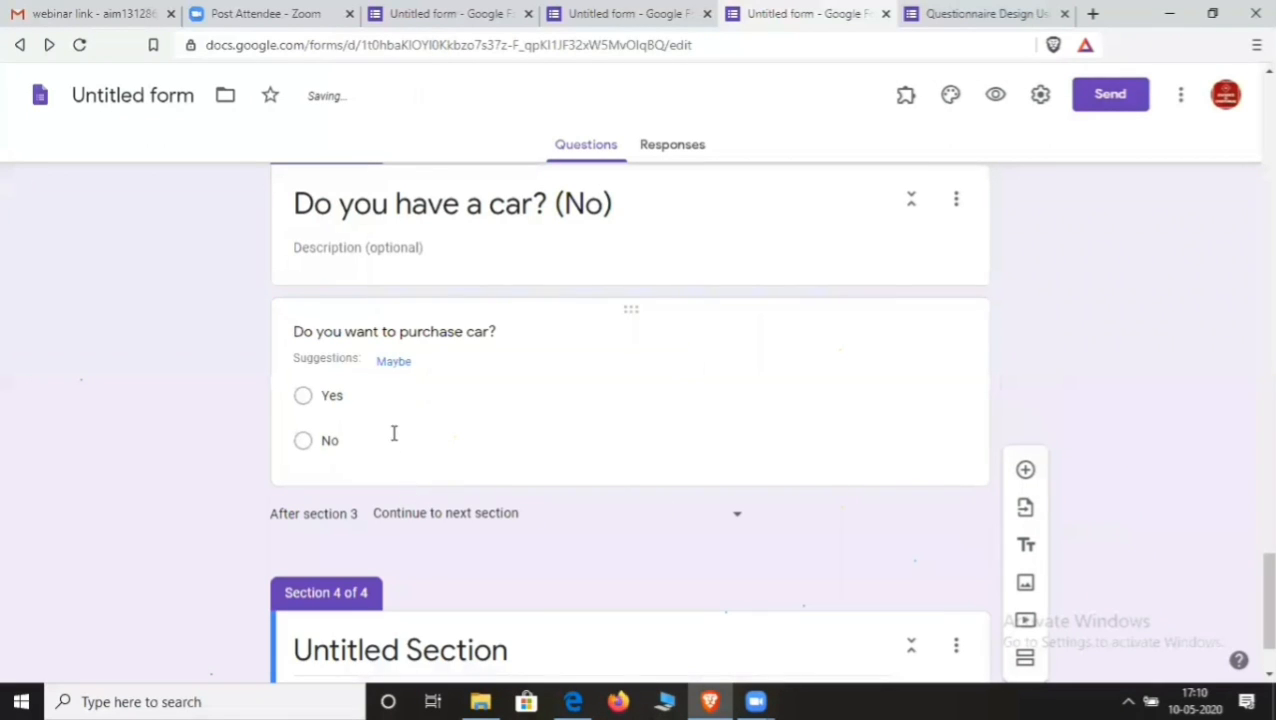
{"action": "left_click", "coordinate": [410, 395]}
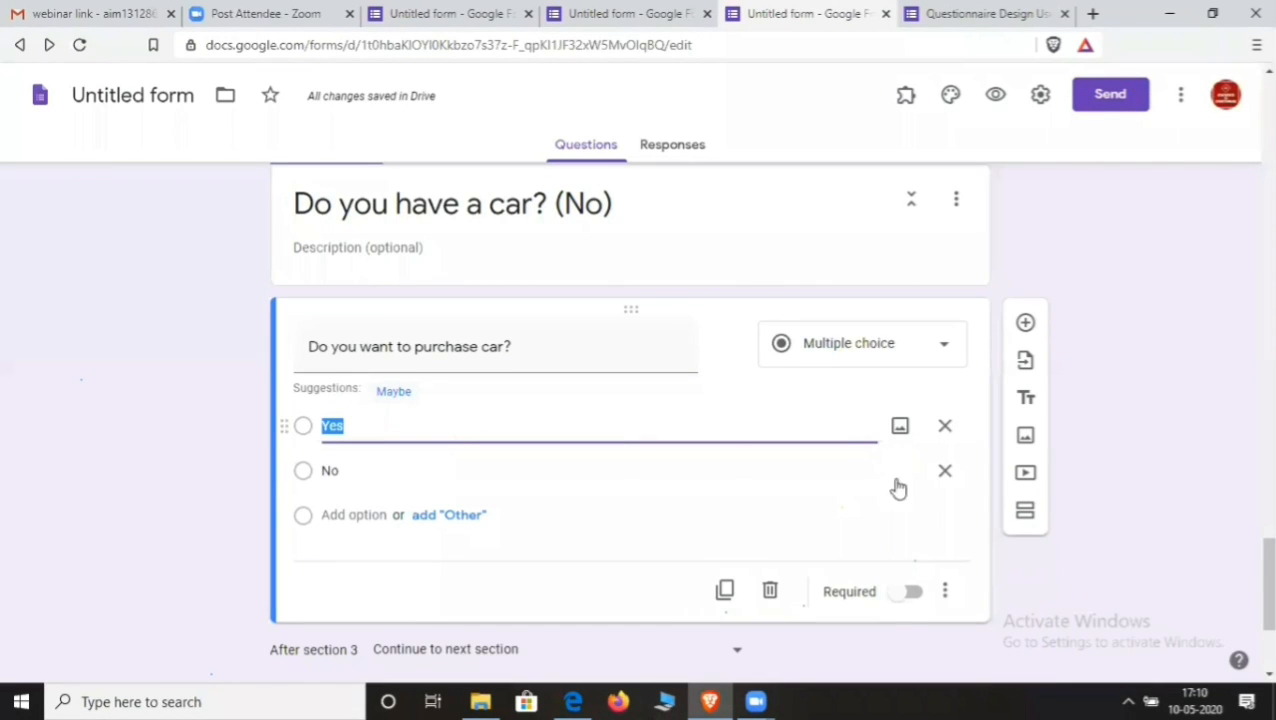
{"action": "left_click", "coordinate": [905, 592]}
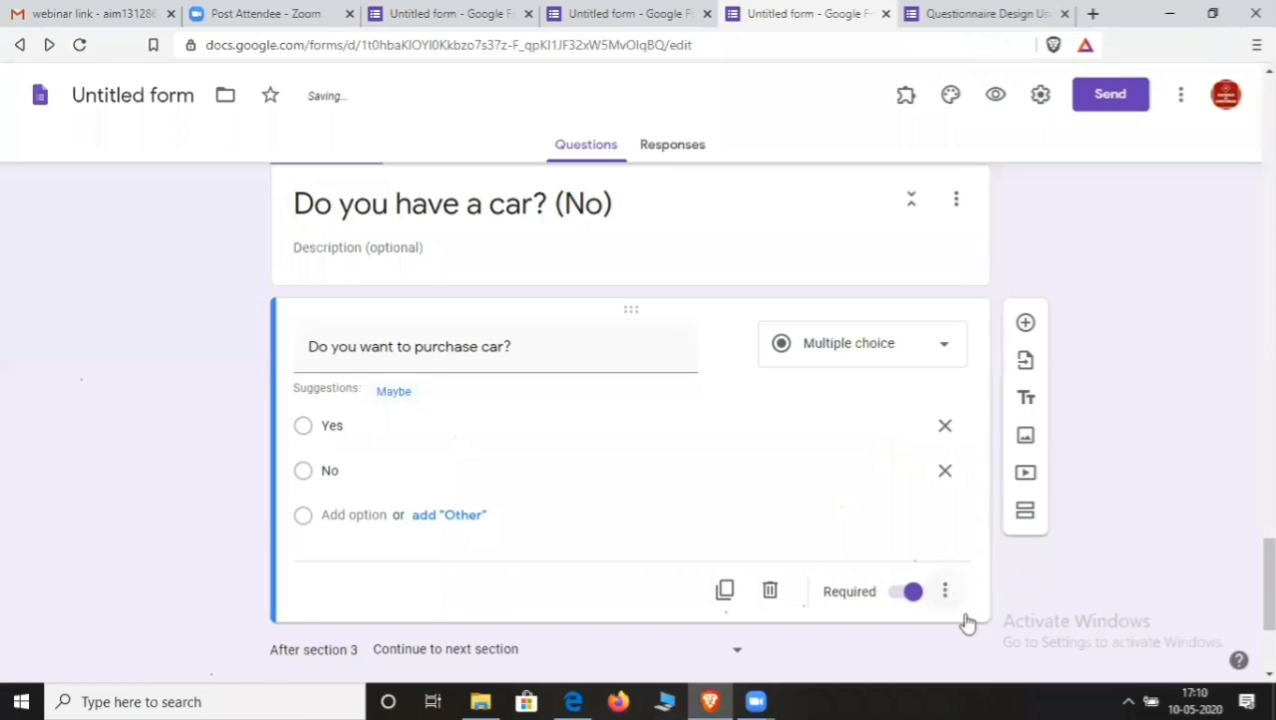
- Turn on answer-based routing for the purchase question and send Yes answers to section 4
{"action": "left_click", "coordinate": [945, 592]}
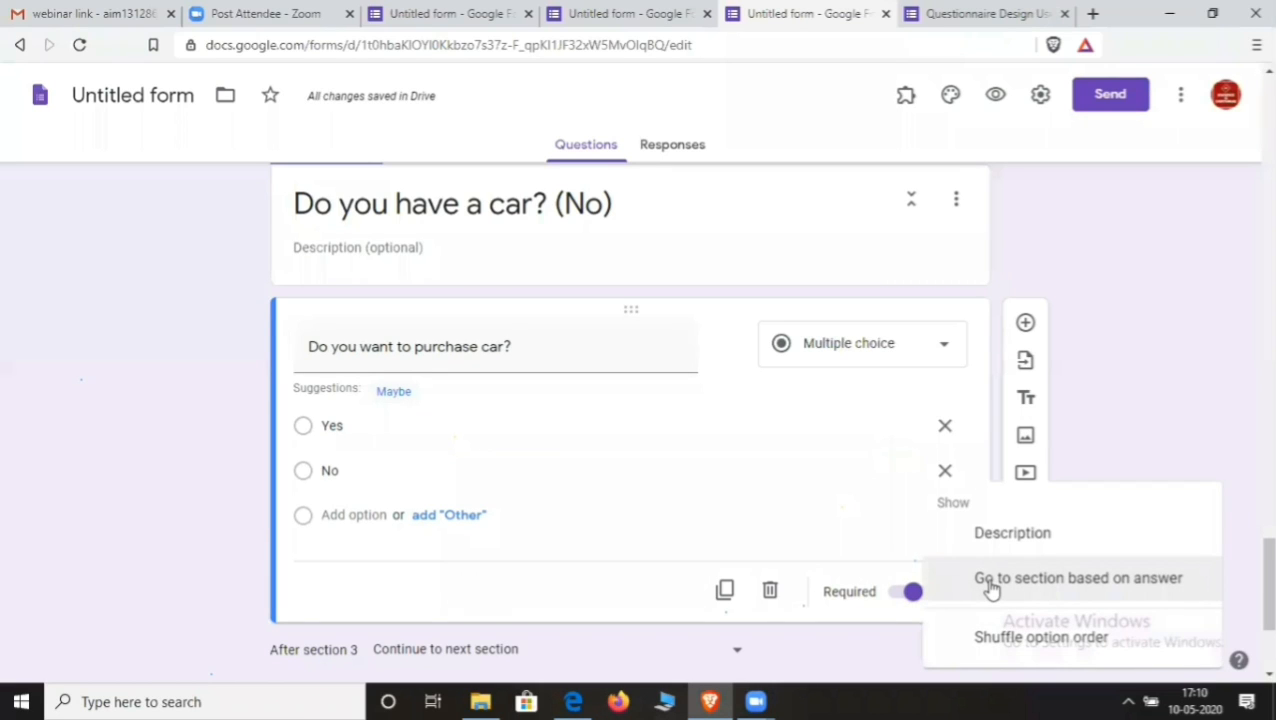
{"action": "left_click", "coordinate": [995, 580]}
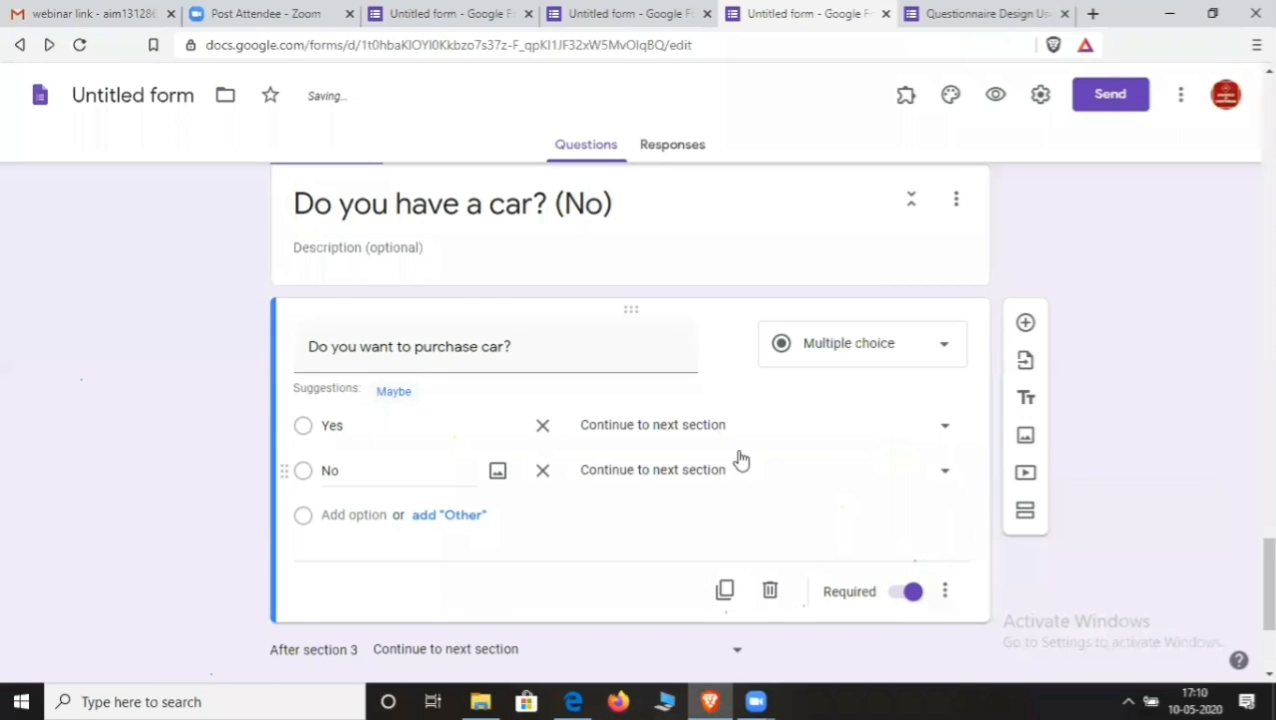
{"action": "left_click", "coordinate": [943, 433]}
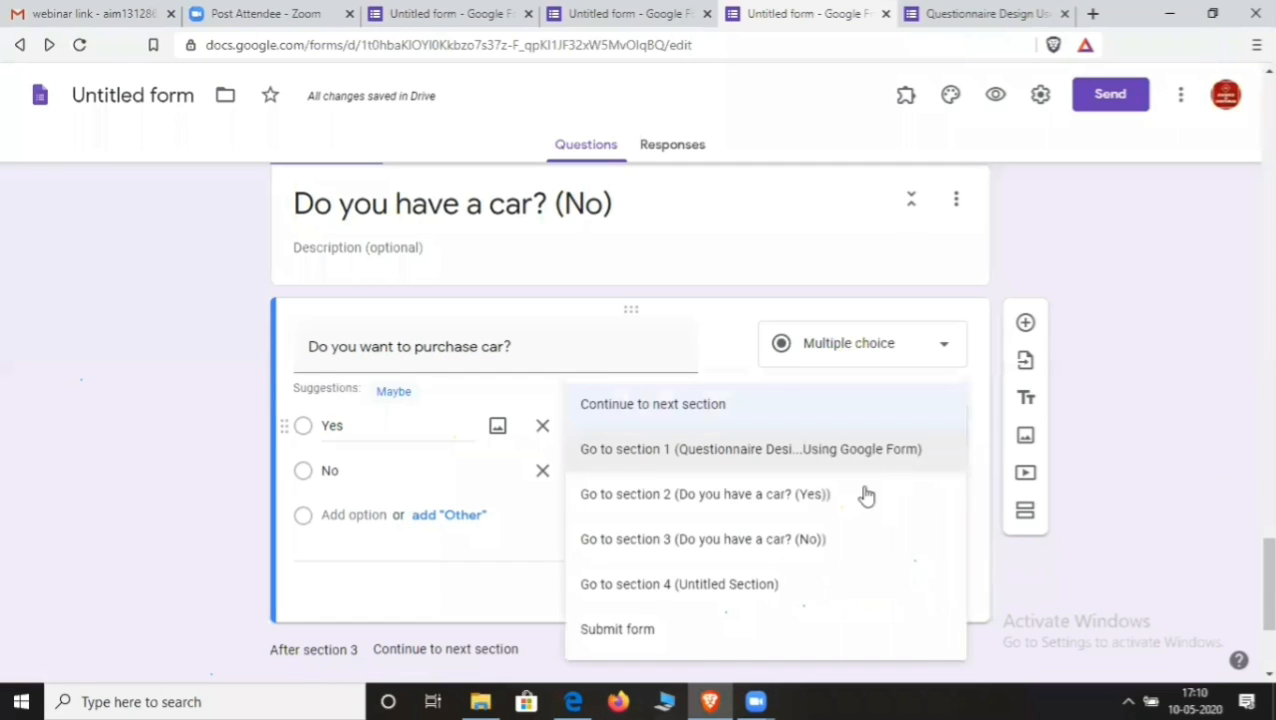
{"action": "left_click", "coordinate": [767, 586]}
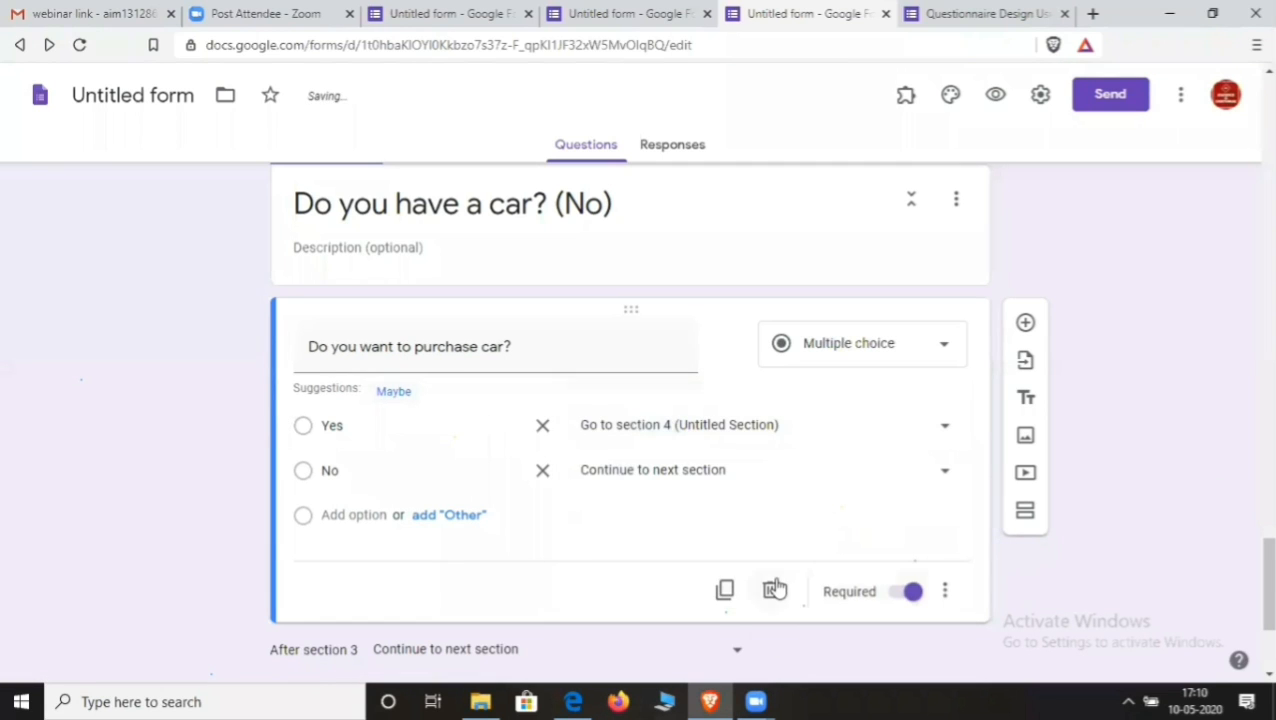
{"action": "scroll", "coordinate": [940, 560], "scroll_direction": "down", "scroll_amount": 3}
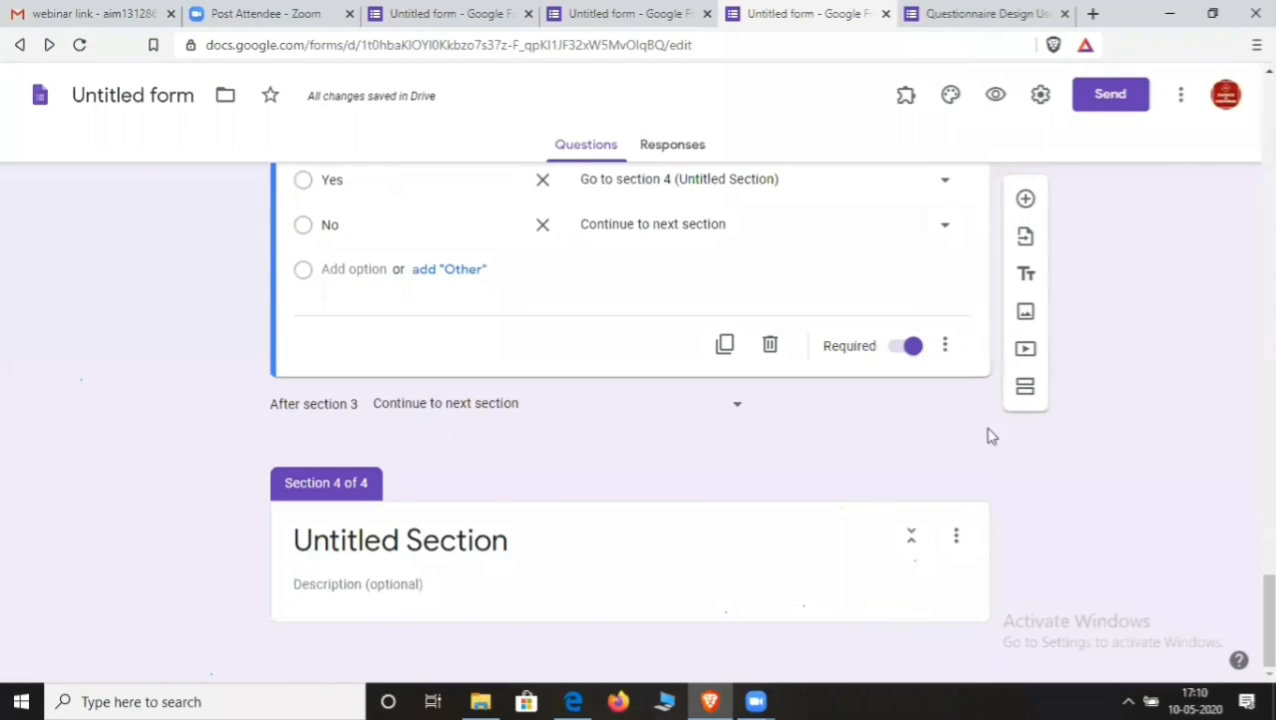
{"action": "left_click", "coordinate": [1026, 390]}
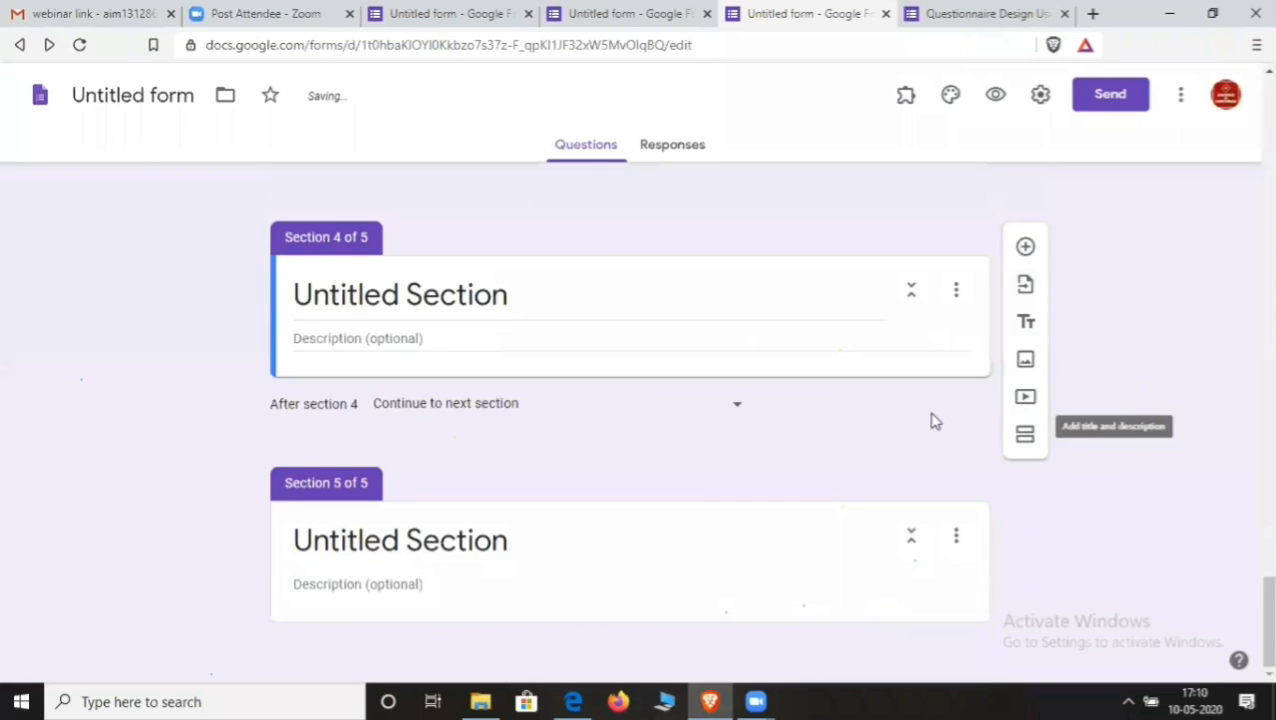
{"action": "scroll", "coordinate": [453, 447], "scroll_direction": "up", "scroll_amount": 4}
{"action": "left_click", "coordinate": [379, 457]}
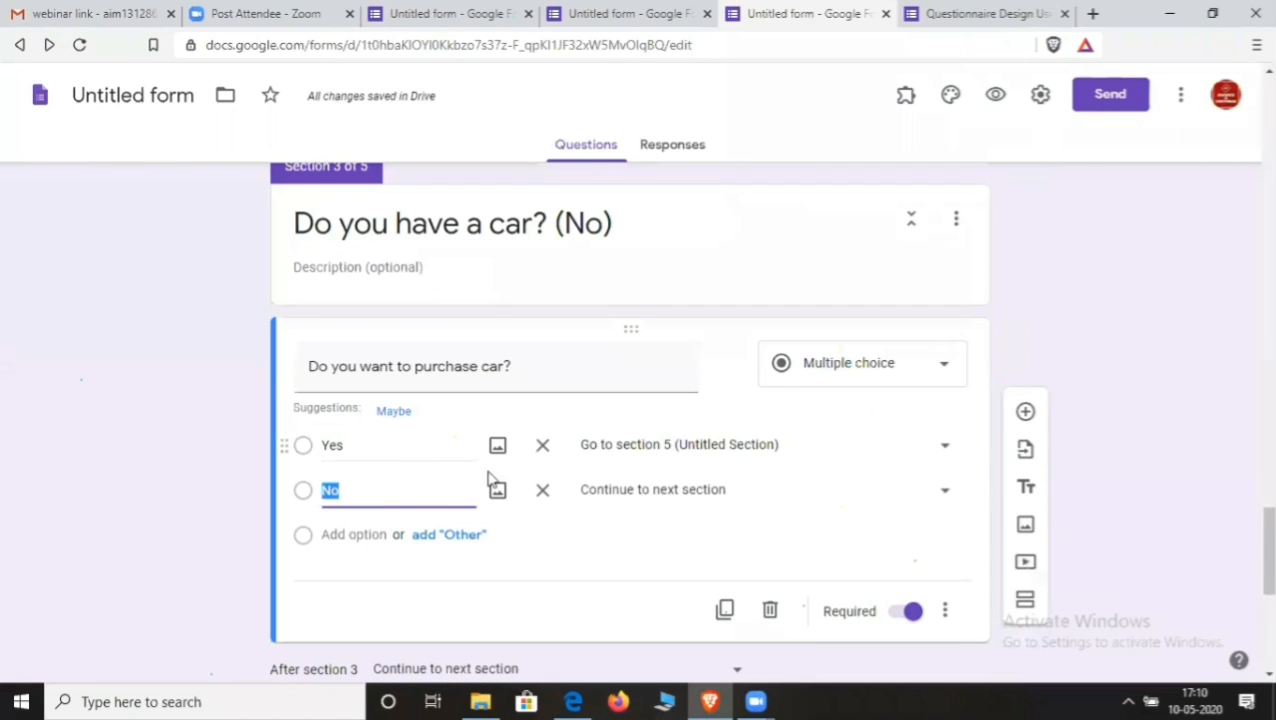
{"action": "left_click", "coordinate": [943, 492]}
{"action": "scroll", "coordinate": [820, 520], "scroll_direction": "down", "scroll_amount": 5}
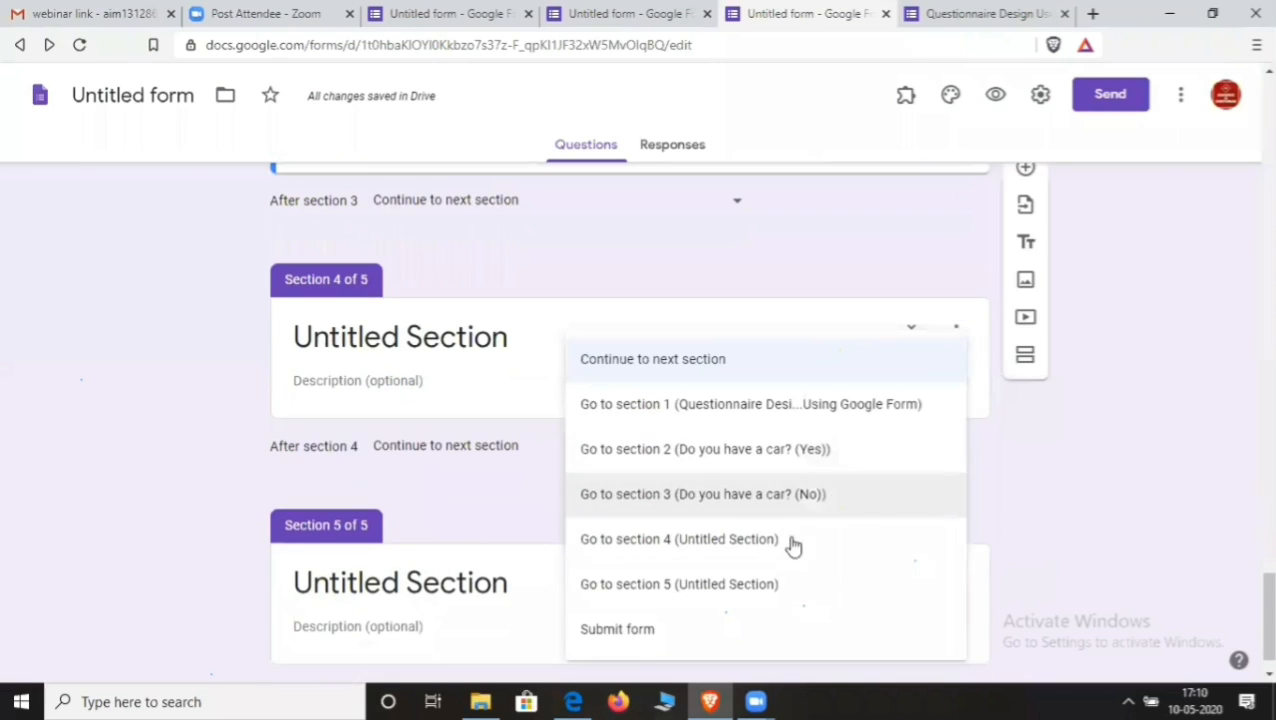
{"action": "scroll", "coordinate": [764, 588], "scroll_direction": "down", "scroll_amount": 1}
{"action": "left_click", "coordinate": [766, 584]}
{"action": "scroll", "coordinate": [710, 578], "scroll_direction": "up", "scroll_amount": 2}
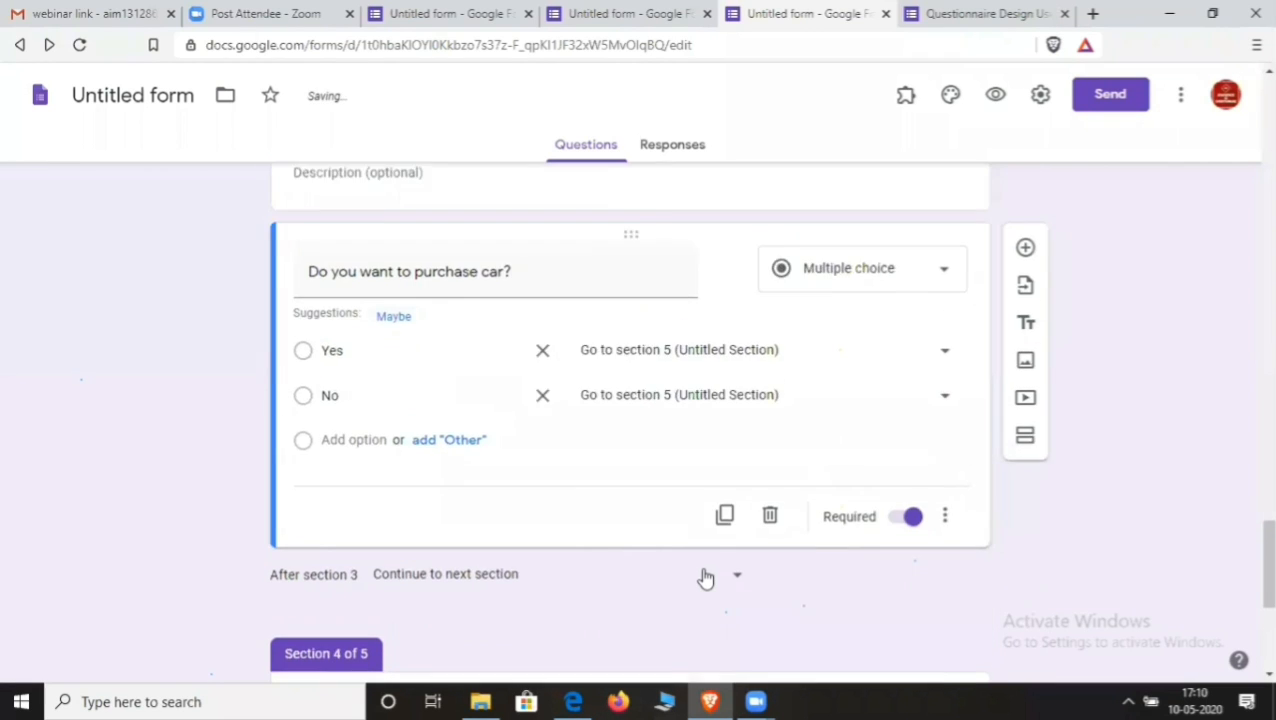
{"action": "scroll", "coordinate": [703, 572], "scroll_direction": "down", "scroll_amount": 5}
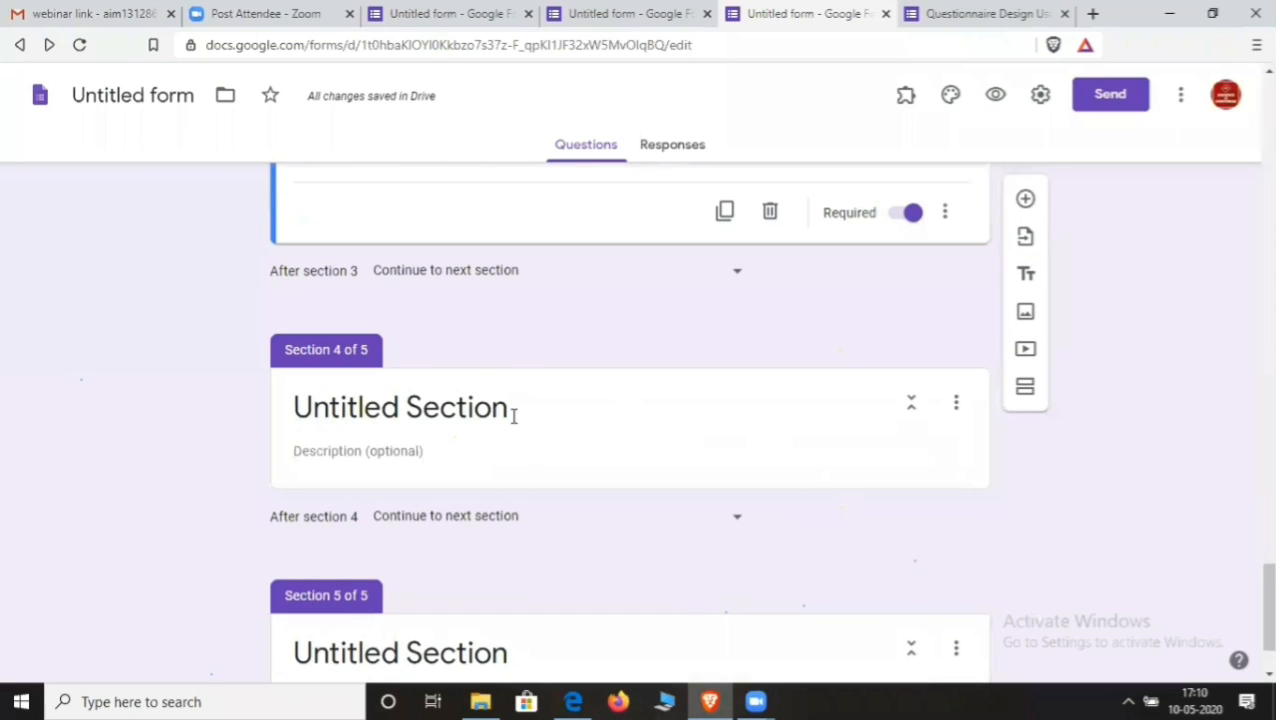
{"action": "scroll", "coordinate": [529, 427], "scroll_direction": "up", "scroll_amount": 6}
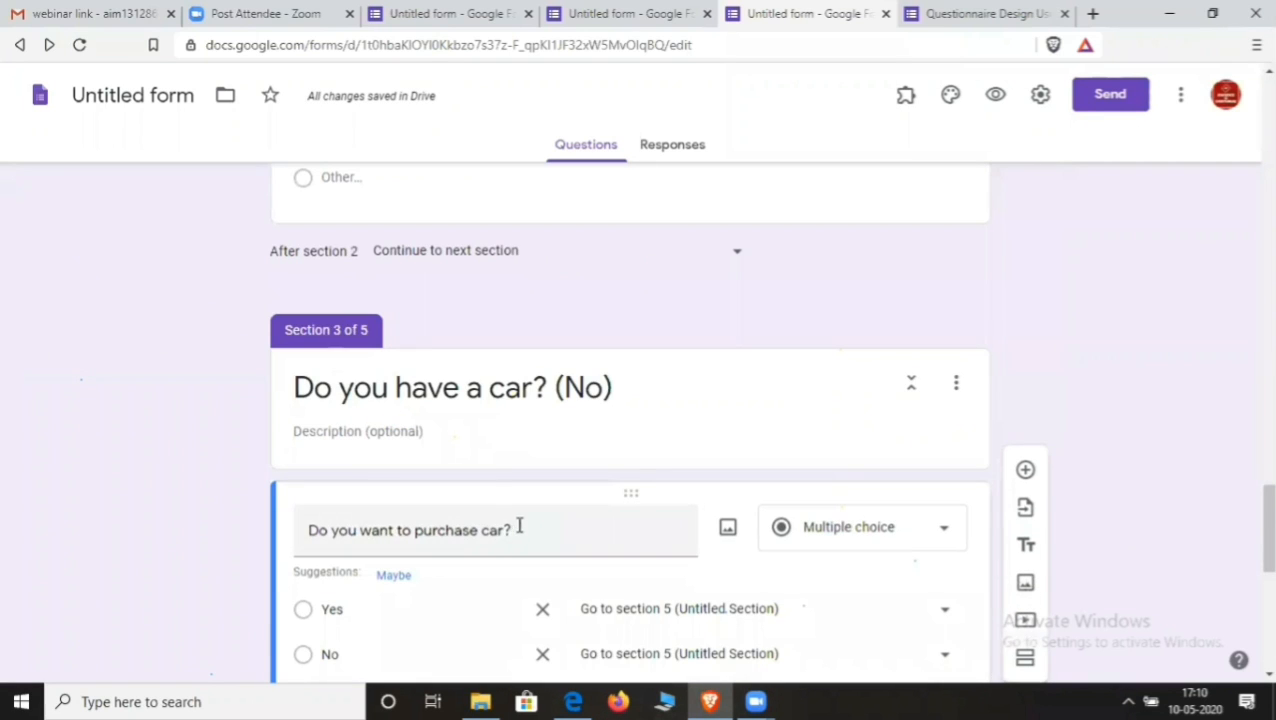
{"action": "left_click", "coordinate": [433, 527]}
{"action": "key", "text": "ctrl+c"}
{"action": "scroll", "coordinate": [435, 530], "scroll_direction": "down", "scroll_amount": 3}
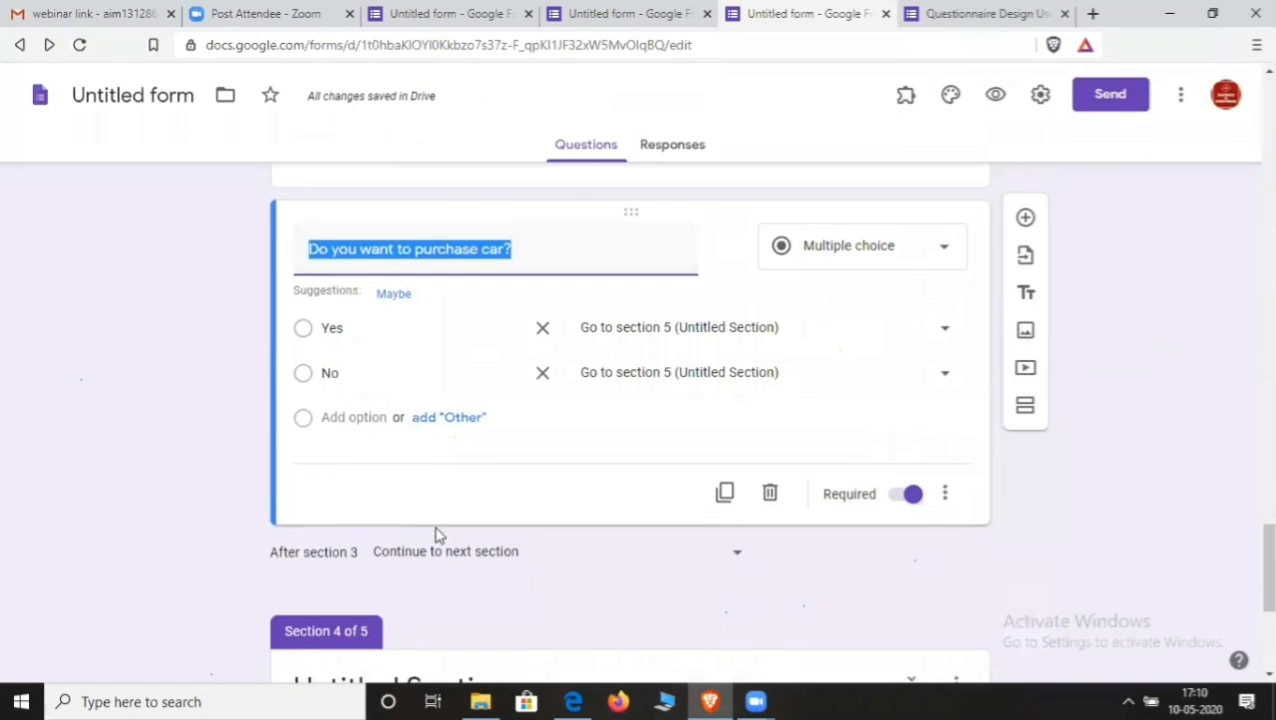
{"action": "scroll", "coordinate": [444, 575], "scroll_direction": "down", "scroll_amount": 3}
- Title Section 4 "Do you want to purchase car? (yes)" using the pasted question text
{"action": "left_click", "coordinate": [476, 420]}
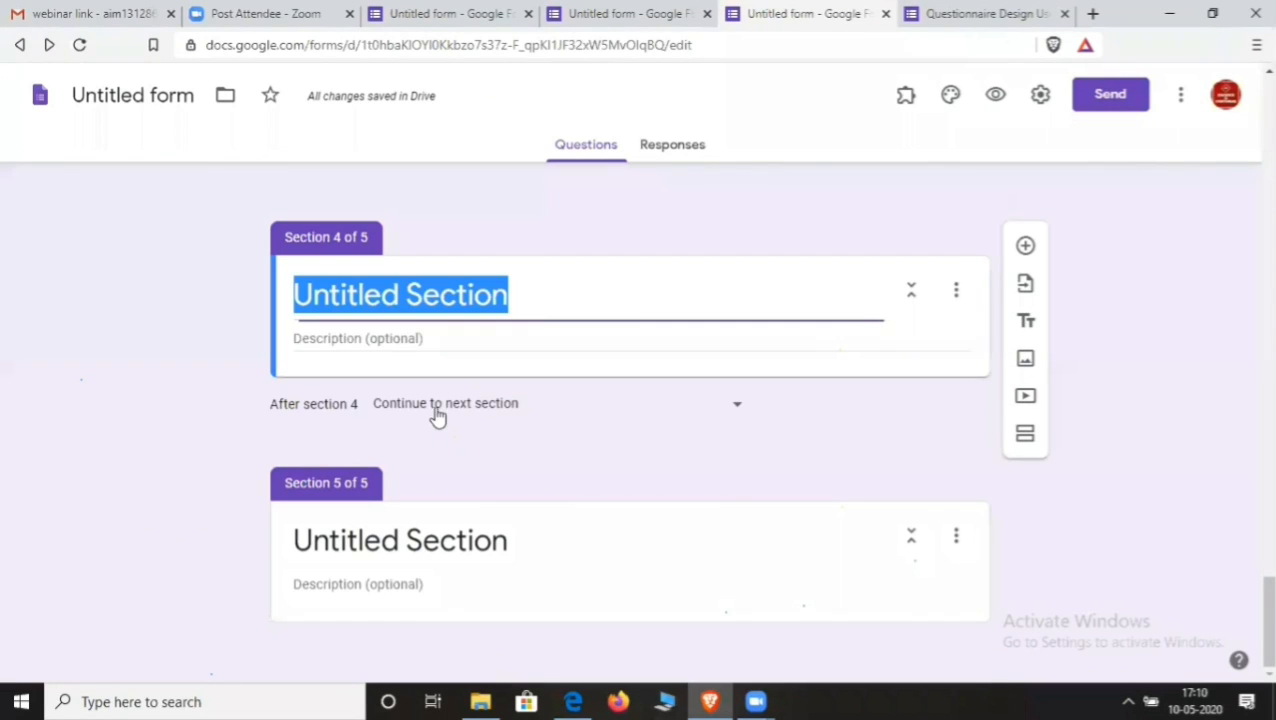
{"action": "key", "text": "ctrl+v"}
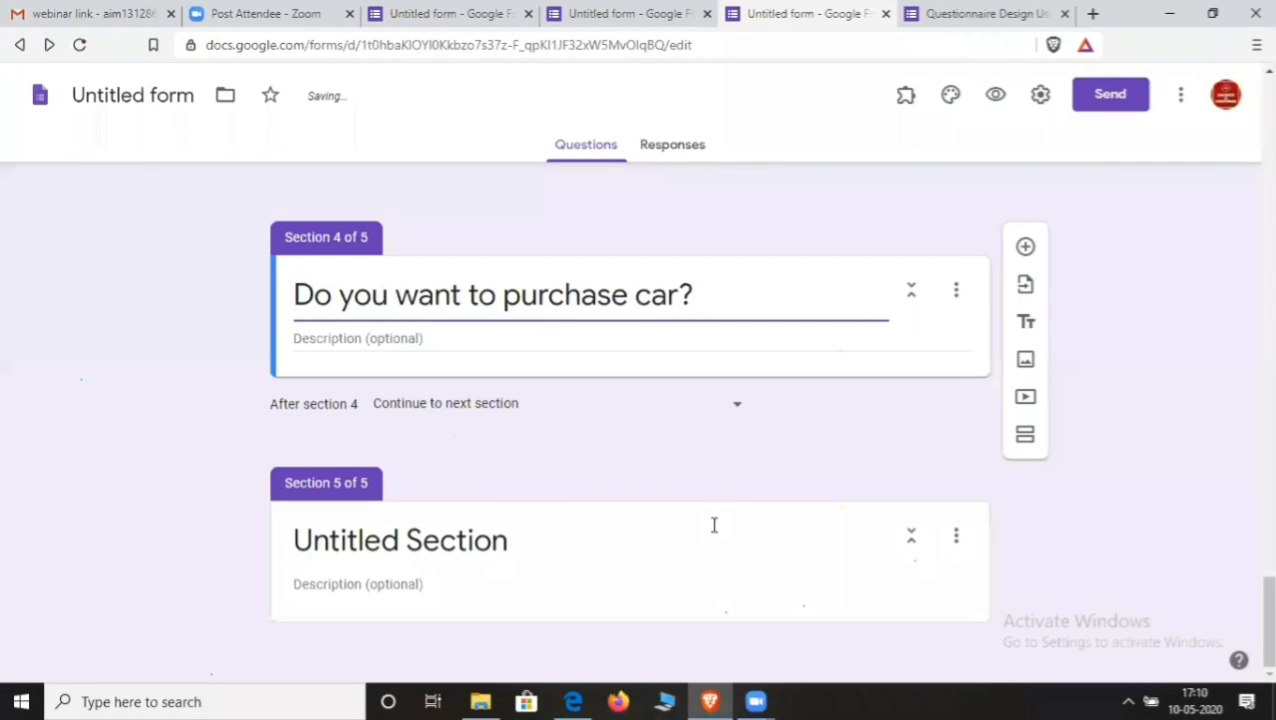
{"action": "type", "text": "(yes)"}
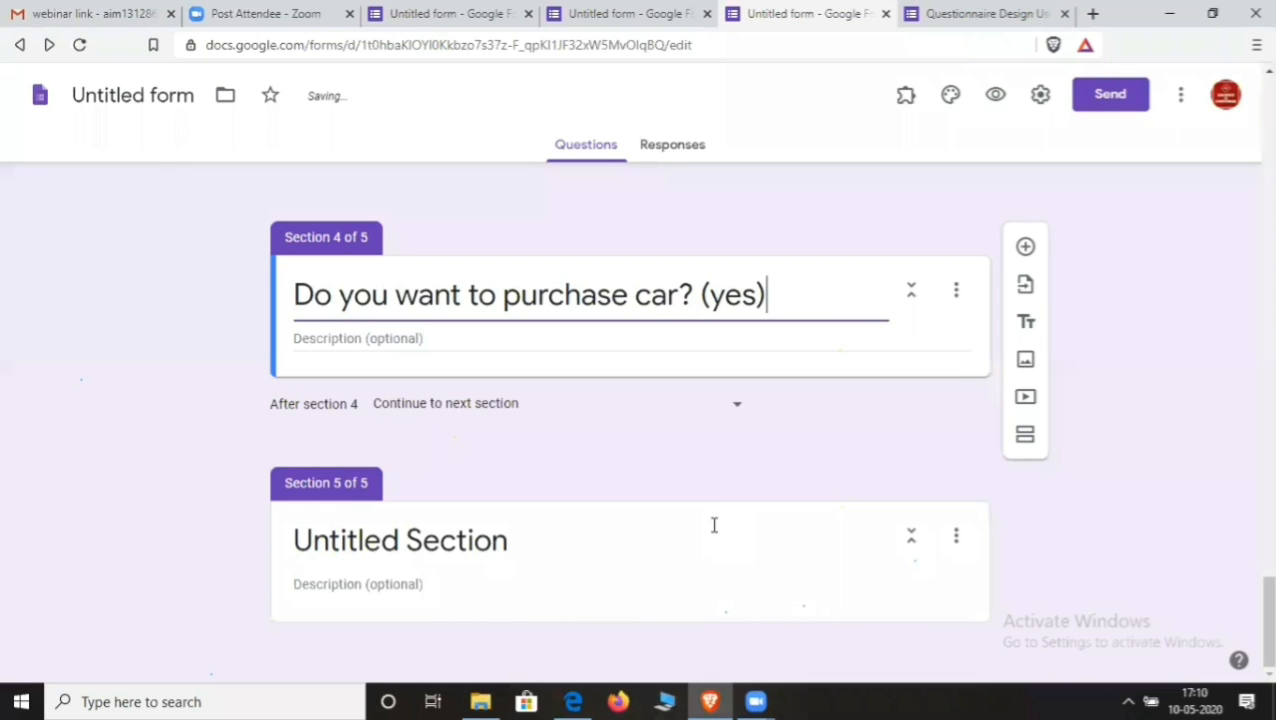
- Add the question "Which company's car de" with choices Tata, Maruti and Other
{"action": "left_click", "coordinate": [1025, 247]}
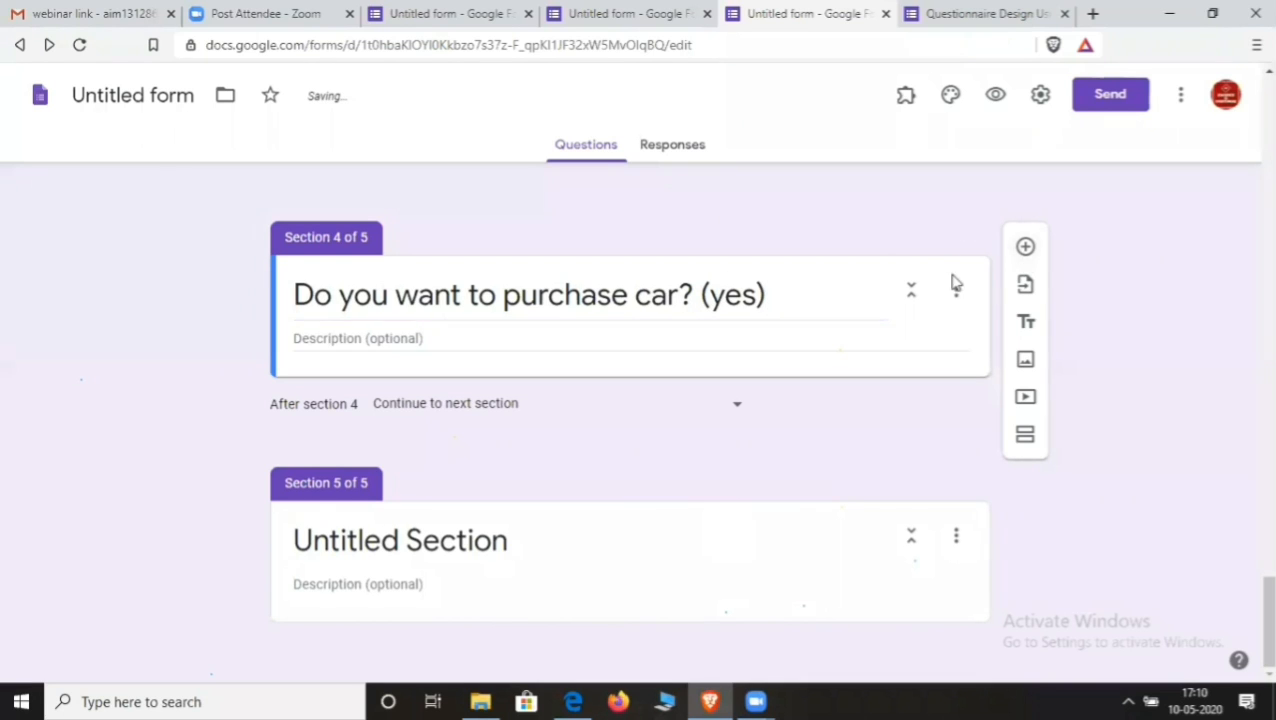
{"action": "type", "text": "Wh"}
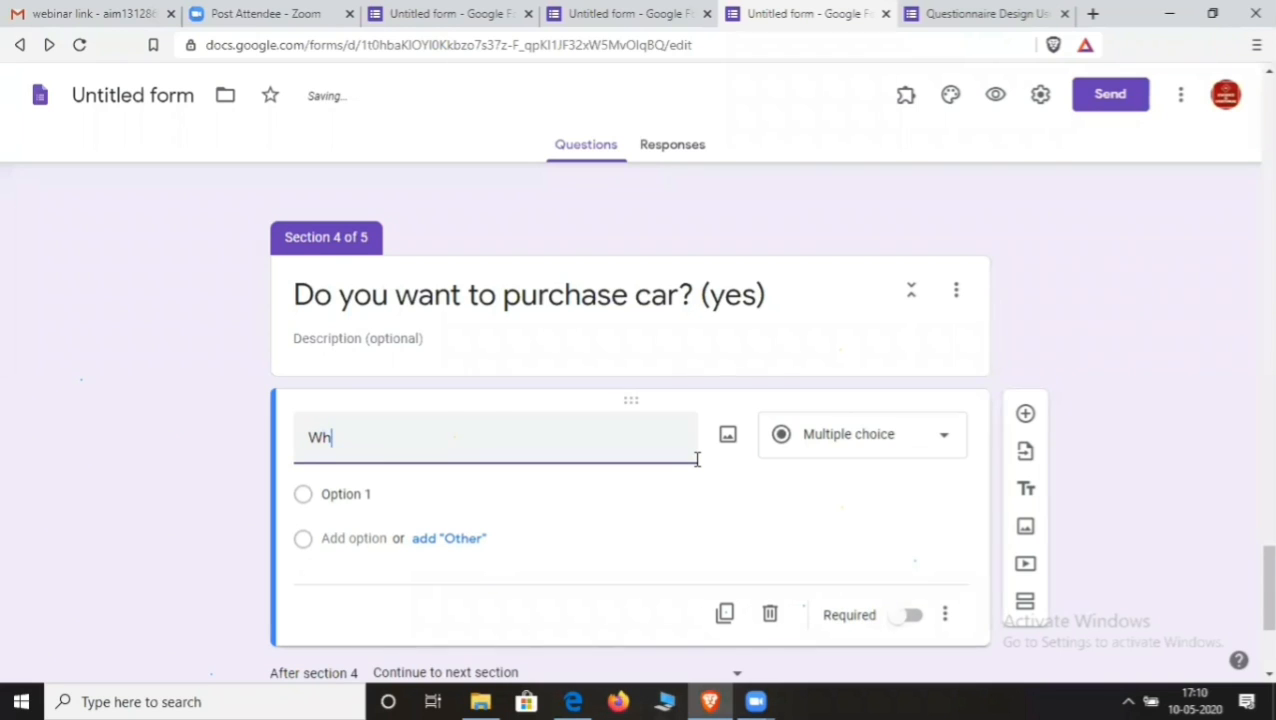
{"action": "type", "text": "ich company"}
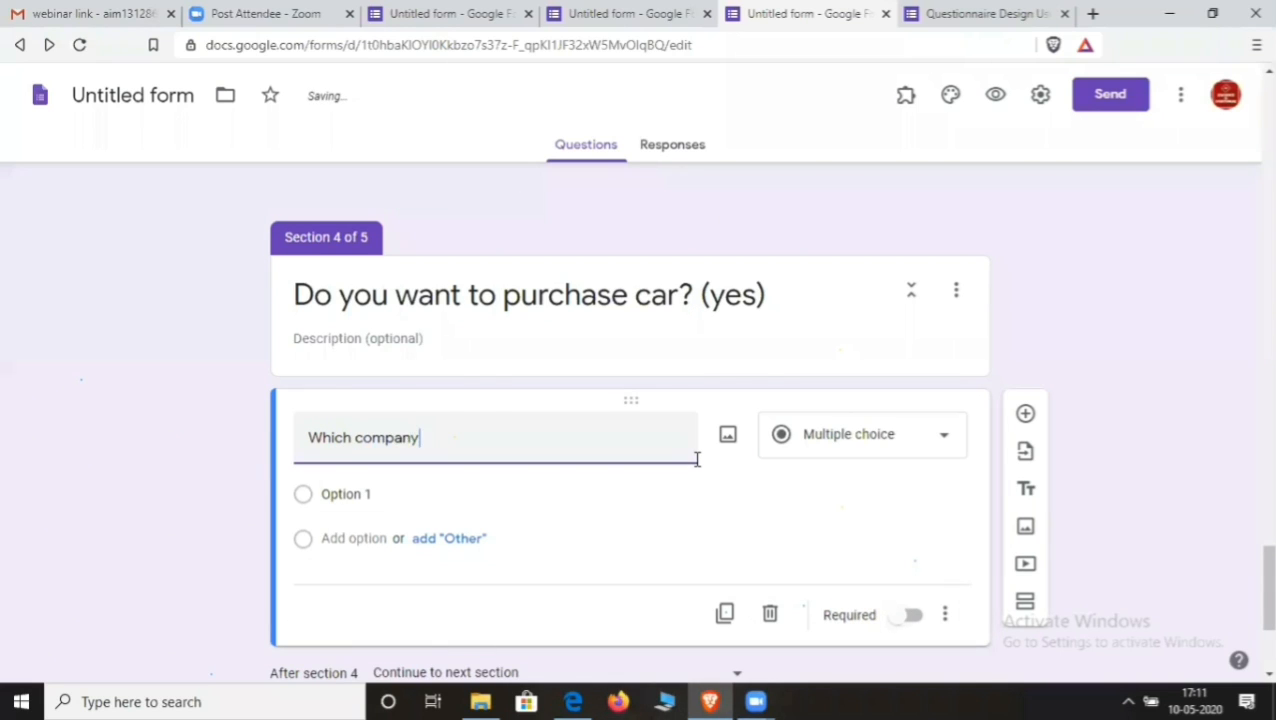
{"action": "type", "text": "'s car do you want to purchas"}
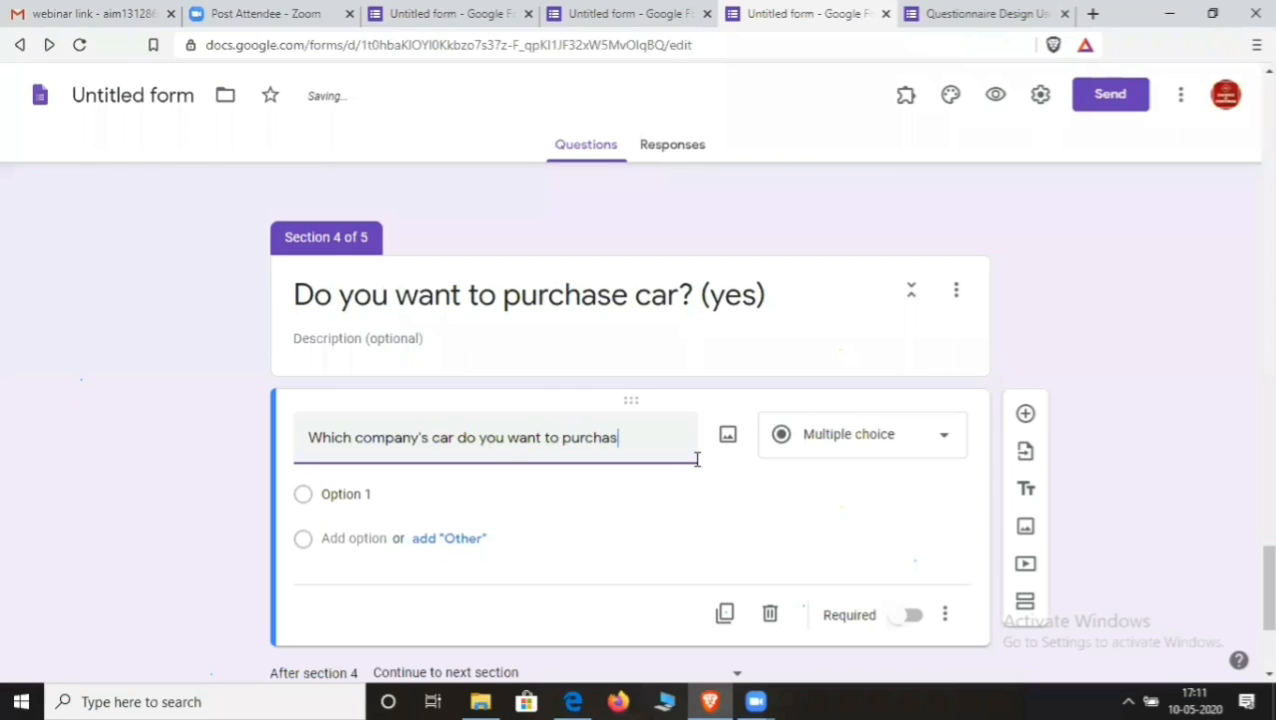
{"action": "type", "text": "e"}
{"action": "left_click", "coordinate": [370, 490]}
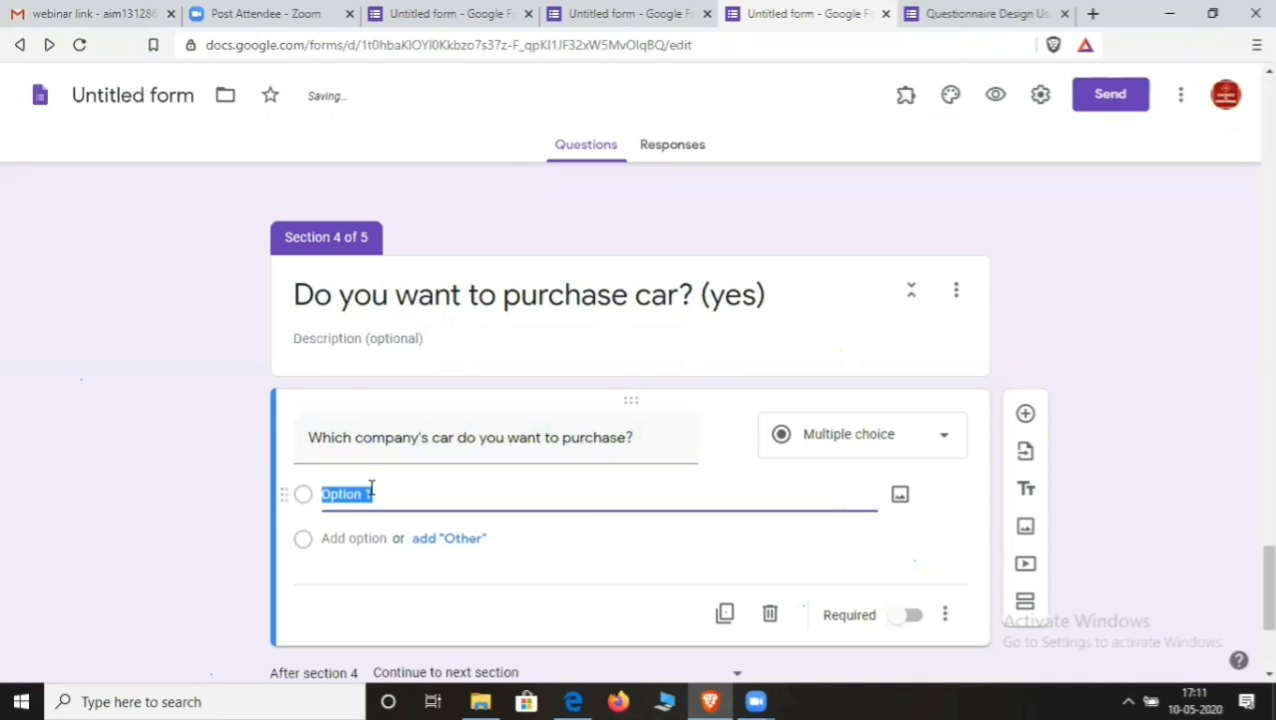
{"action": "type", "text": "Tata"}
{"action": "left_click", "coordinate": [386, 538]}
{"action": "type", "text": "Ma"}
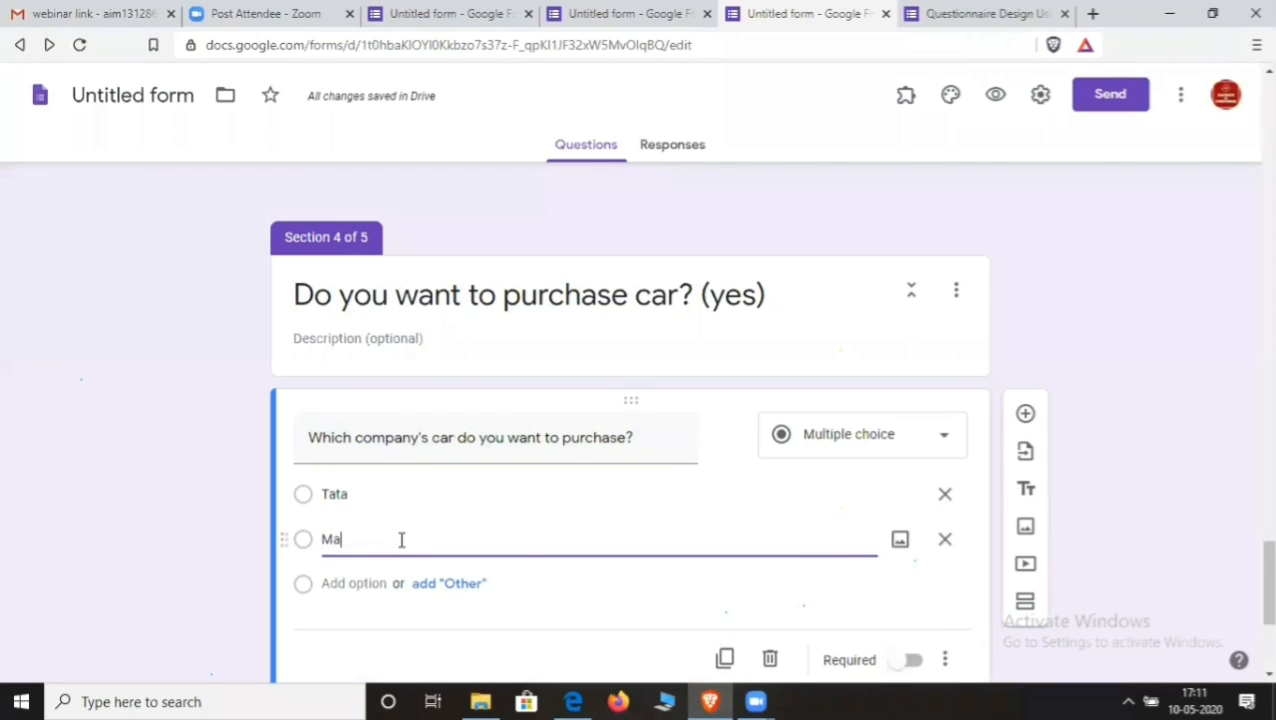
{"action": "type", "text": "t"}
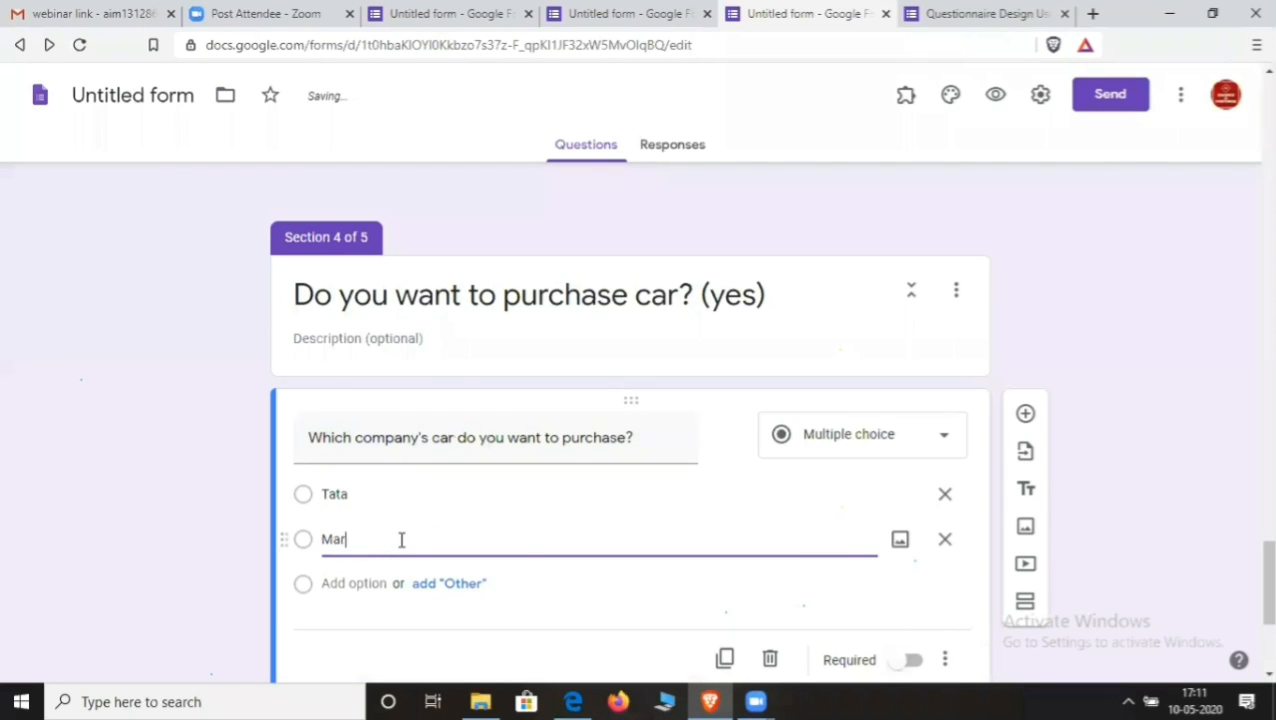
{"action": "type", "text": "uti"}
{"action": "left_click", "coordinate": [462, 586]}
{"action": "scroll", "coordinate": [500, 560], "scroll_direction": "down", "scroll_amount": 3}
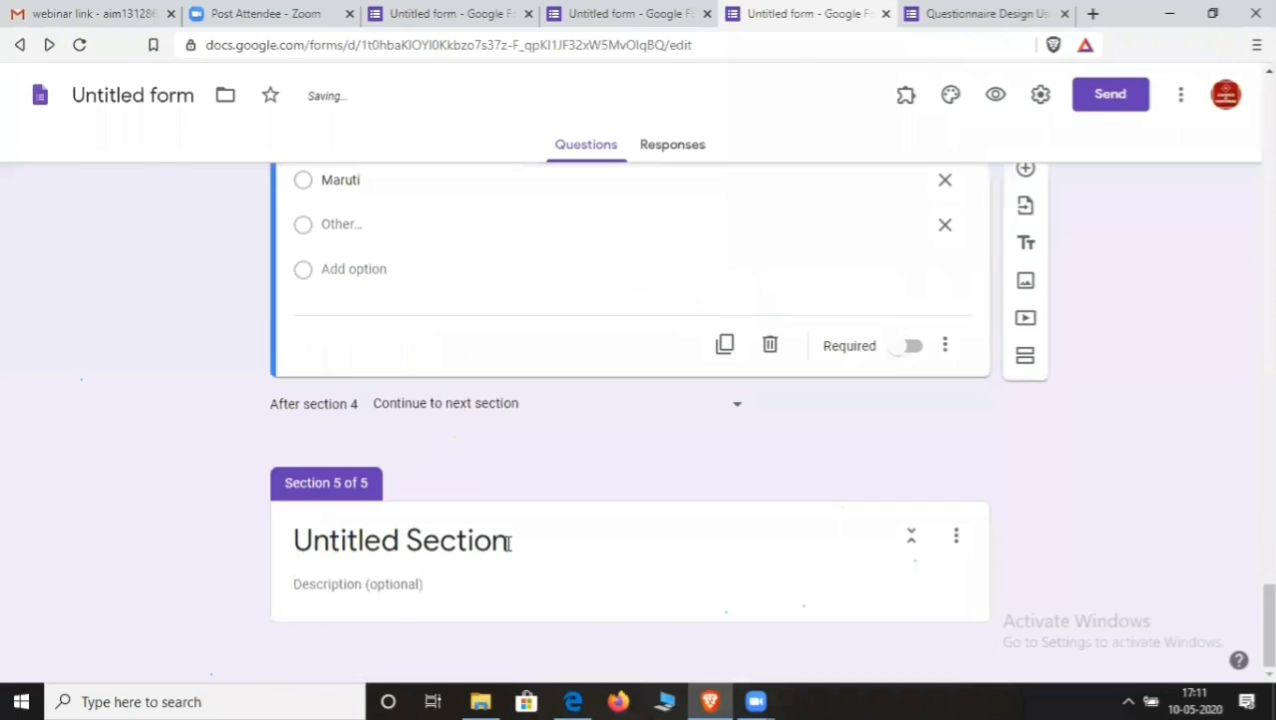
{"action": "scroll", "coordinate": [497, 535], "scroll_direction": "up", "scroll_amount": 4}
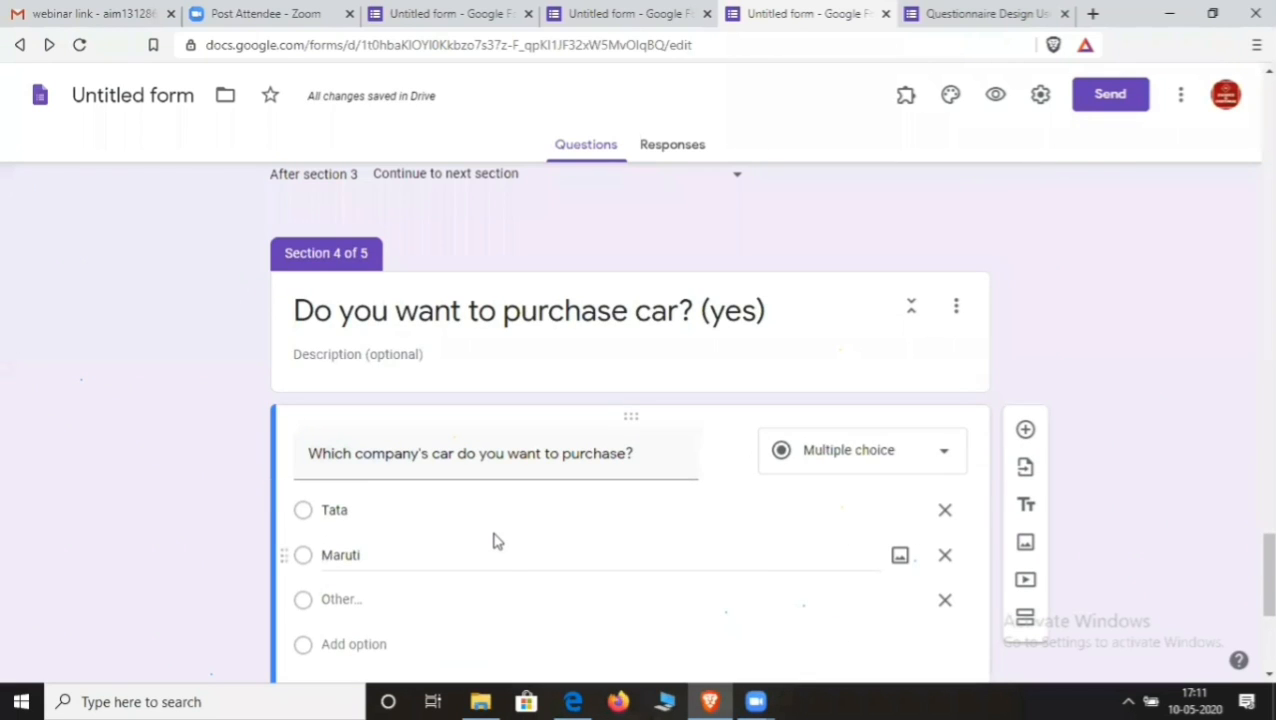
{"action": "scroll", "coordinate": [495, 540], "scroll_direction": "down", "scroll_amount": 4}
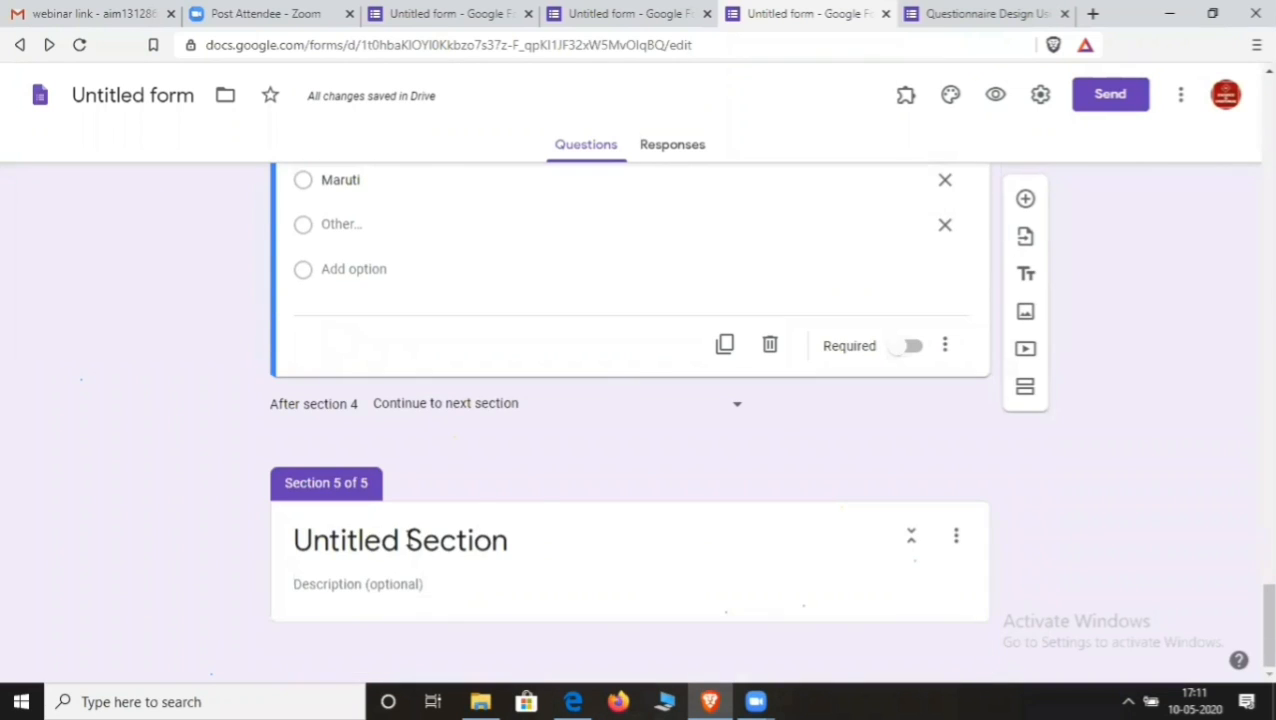
{"action": "scroll", "coordinate": [564, 493], "scroll_direction": "up", "scroll_amount": 3}
{"action": "scroll", "coordinate": [772, 224], "scroll_direction": "up", "scroll_amount": 2}
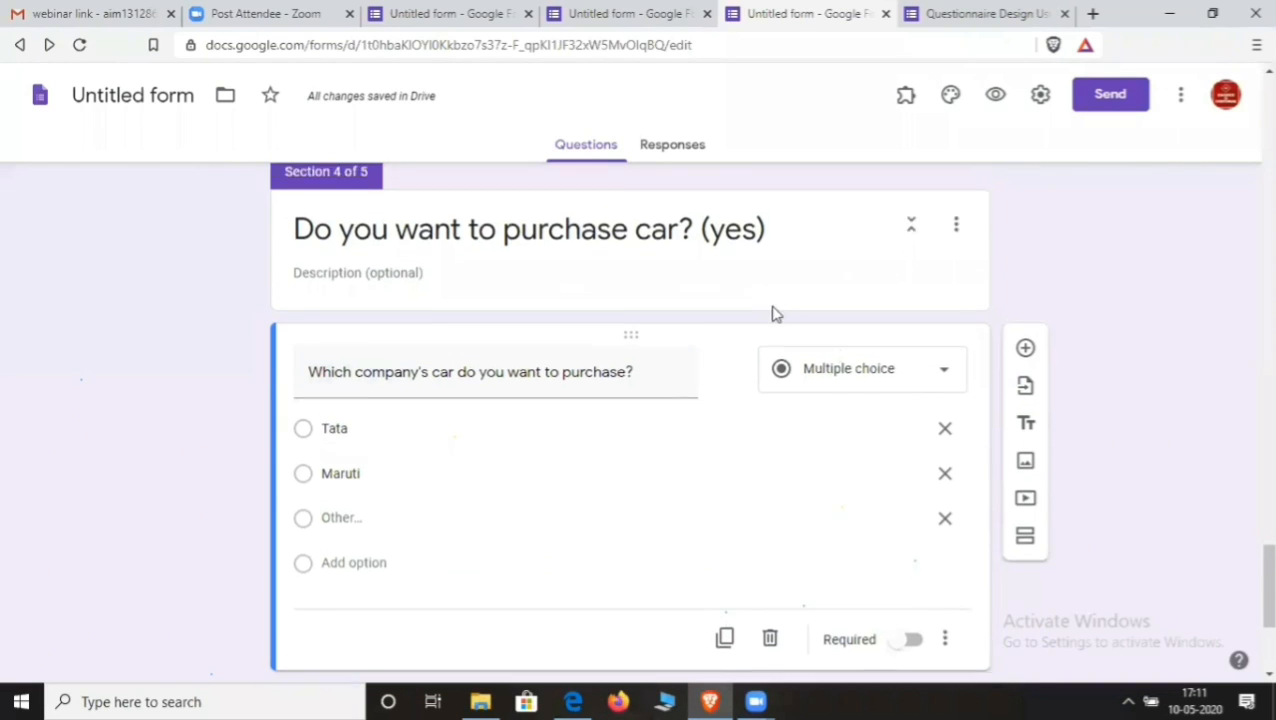
- Copy Section 4's title into Section 5 and change it to "Do you want to purchase car? (No)"
{"action": "left_click", "coordinate": [768, 414]}
{"action": "key", "text": "ctrl+c"}
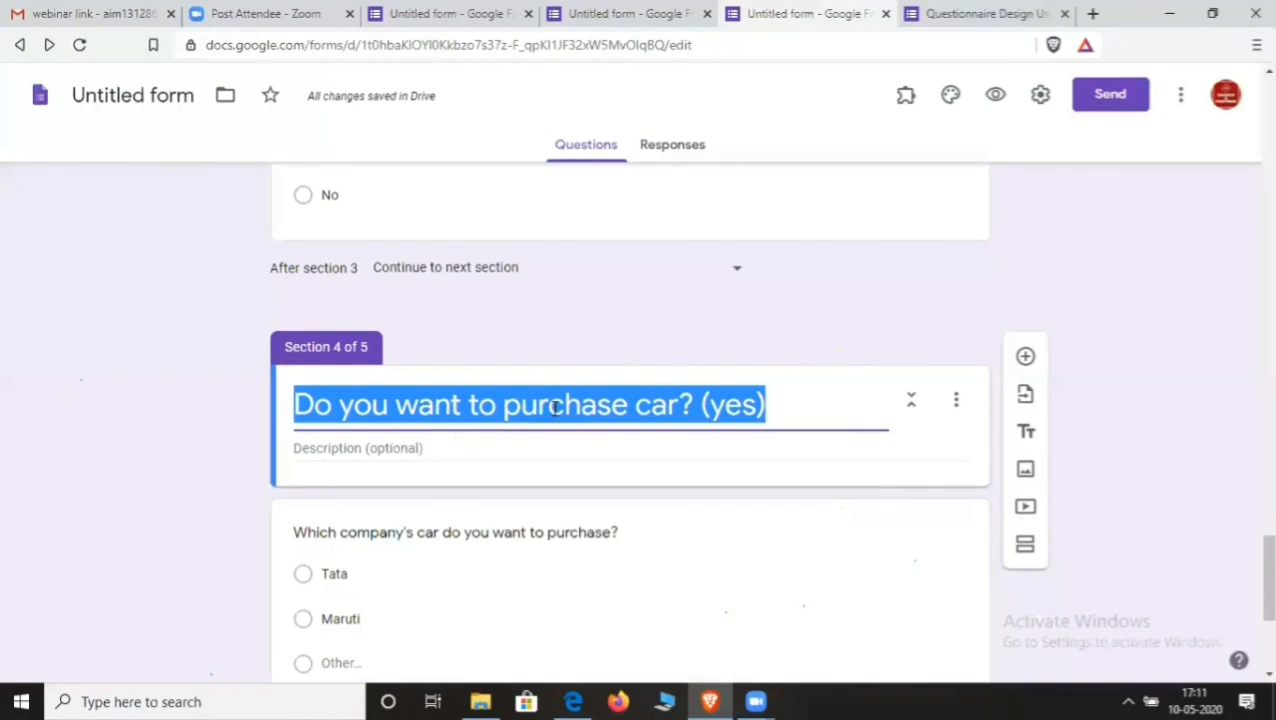
{"action": "scroll", "coordinate": [560, 424], "scroll_direction": "down", "scroll_amount": 3}
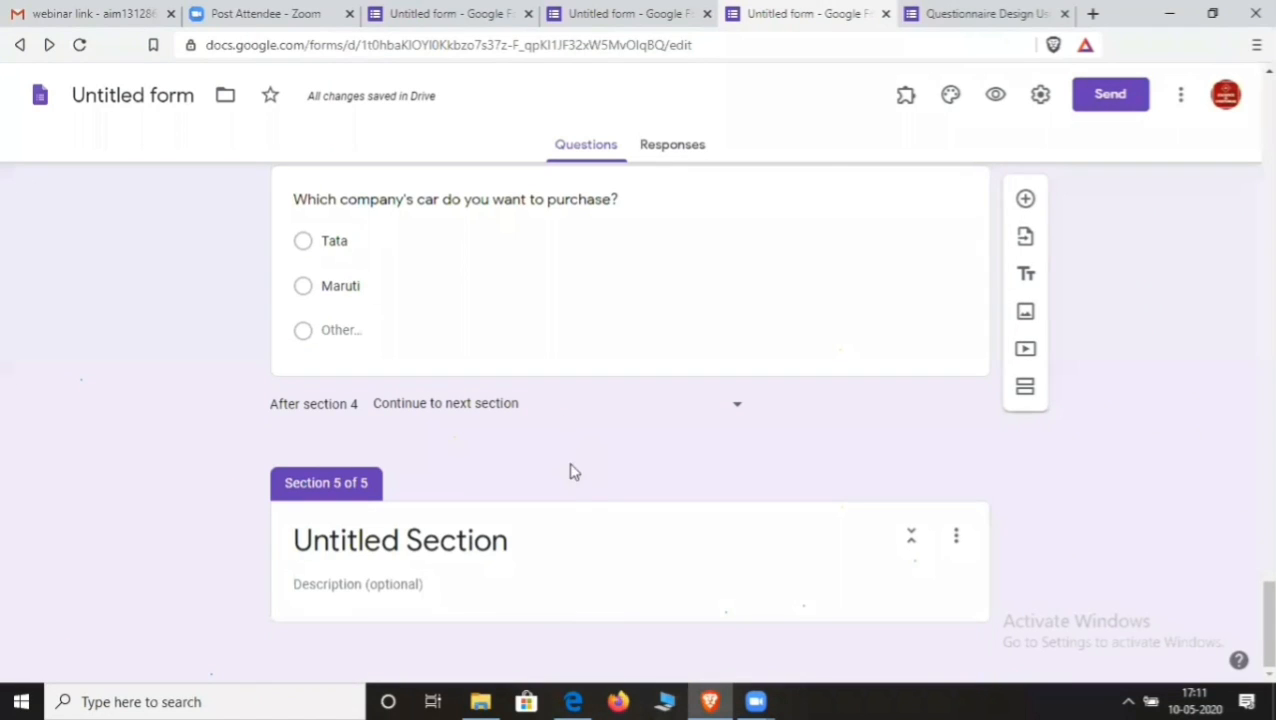
{"action": "left_click", "coordinate": [541, 530]}
{"action": "left_click", "coordinate": [508, 544]}
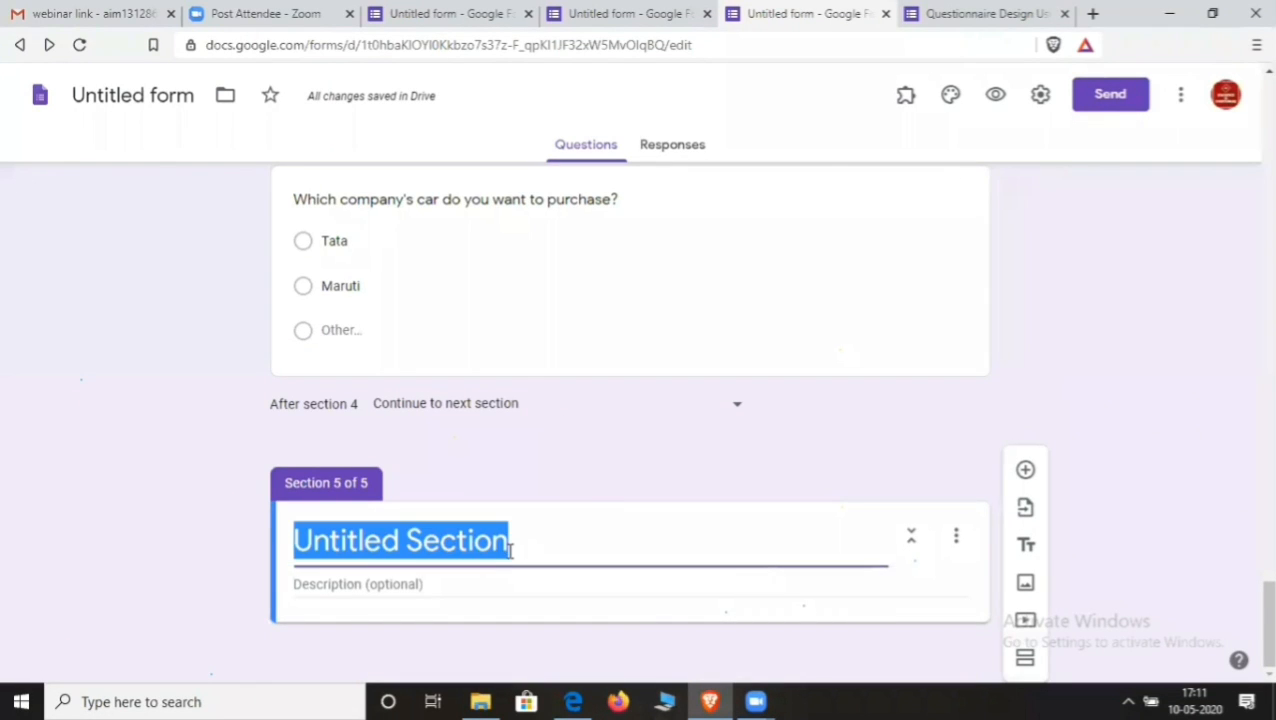
{"action": "key", "text": "ctrl+v"}
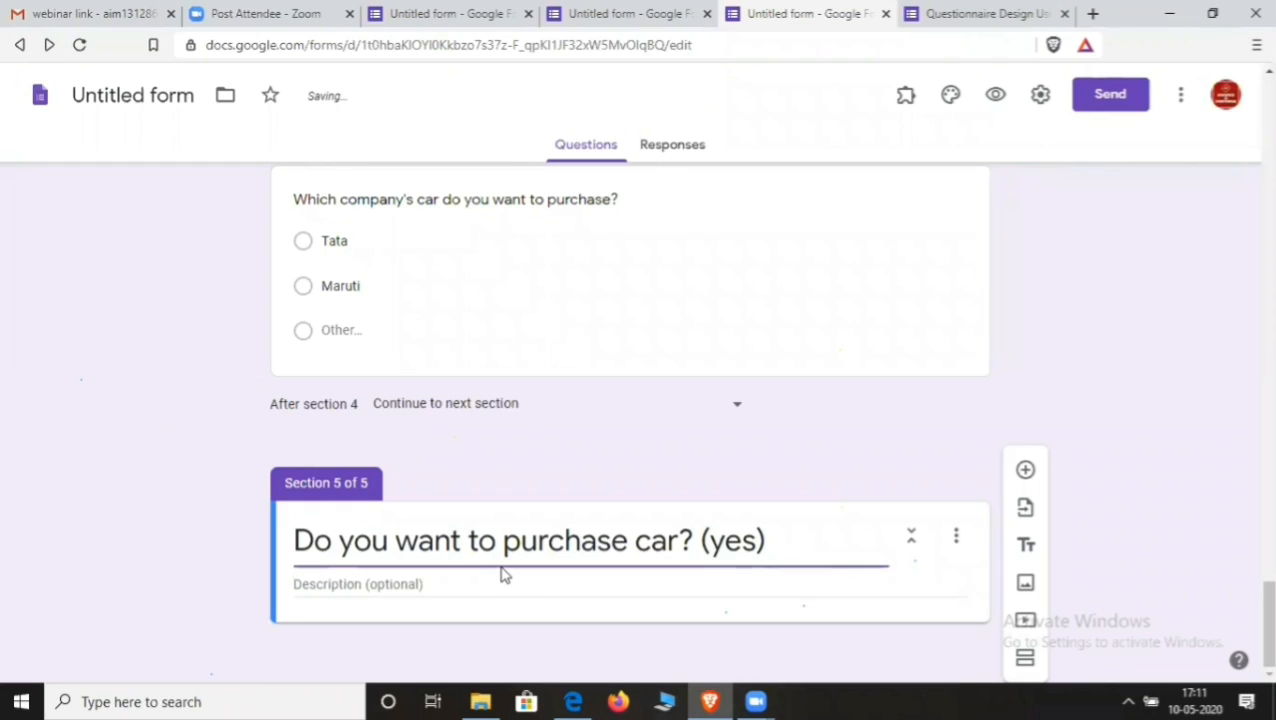
{"action": "key", "text": "BackSpace"}
{"action": "key", "text": "BackSpace"}
{"action": "key", "text": "BackSpace"}
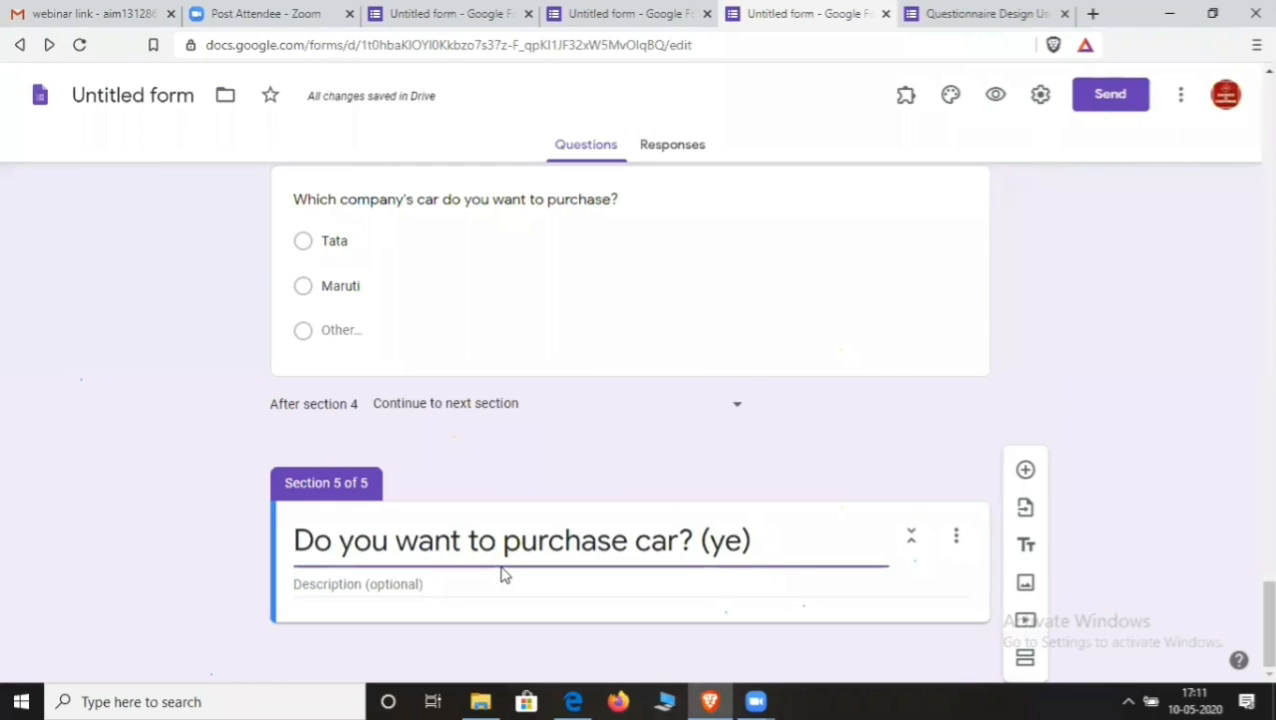
{"action": "type", "text": "N"}
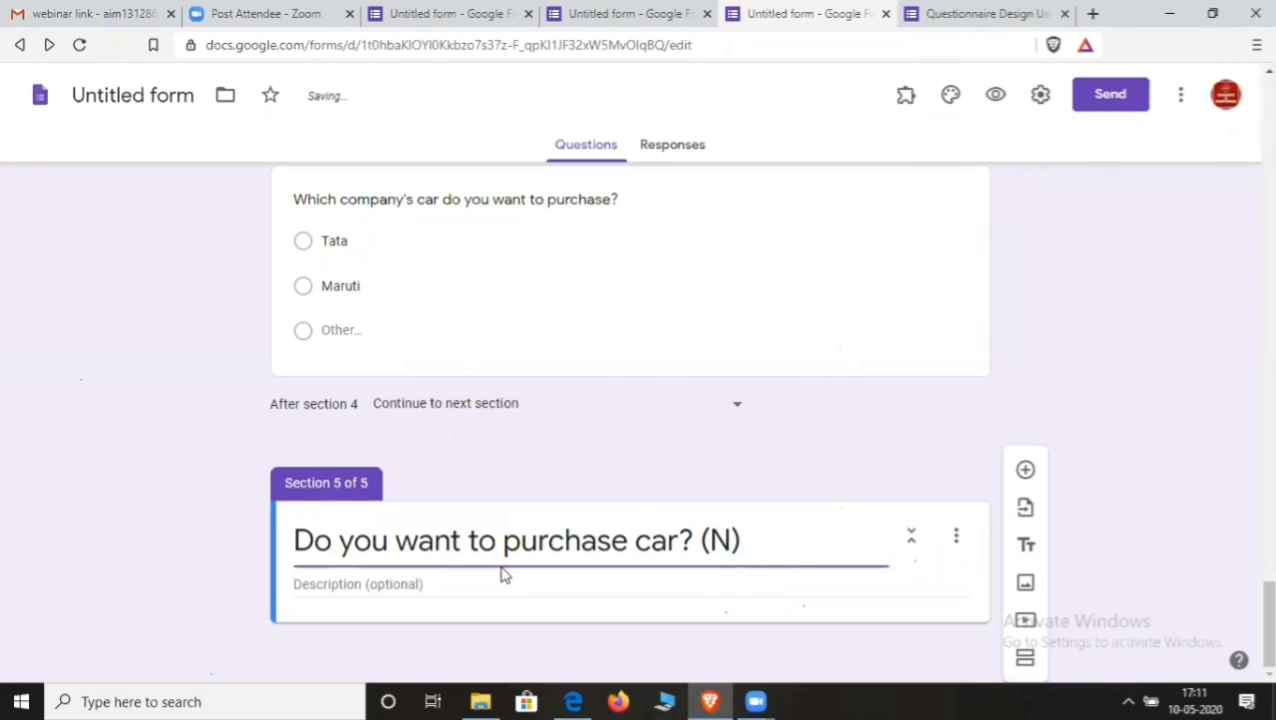
{"action": "type", "text": "o"}
- Add a required paragraph question "Why?" to Section 5
{"action": "left_click", "coordinate": [1026, 473]}
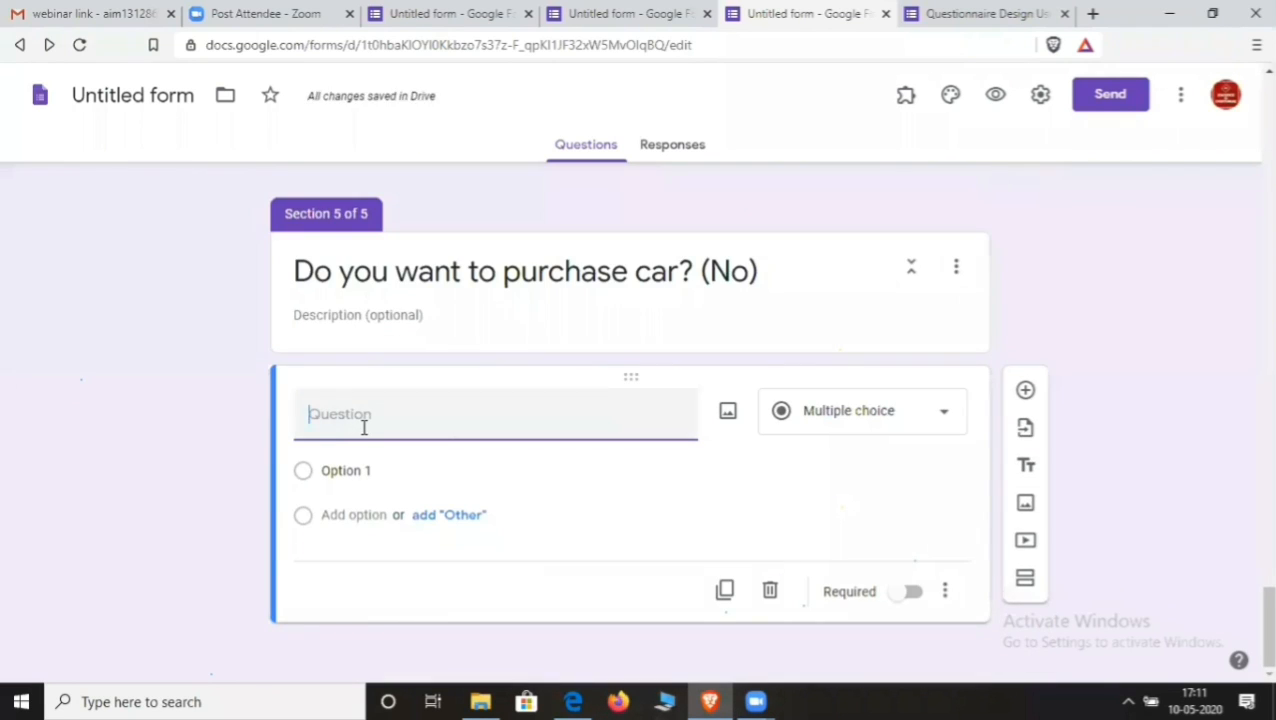
{"action": "type", "text": "Why?"}
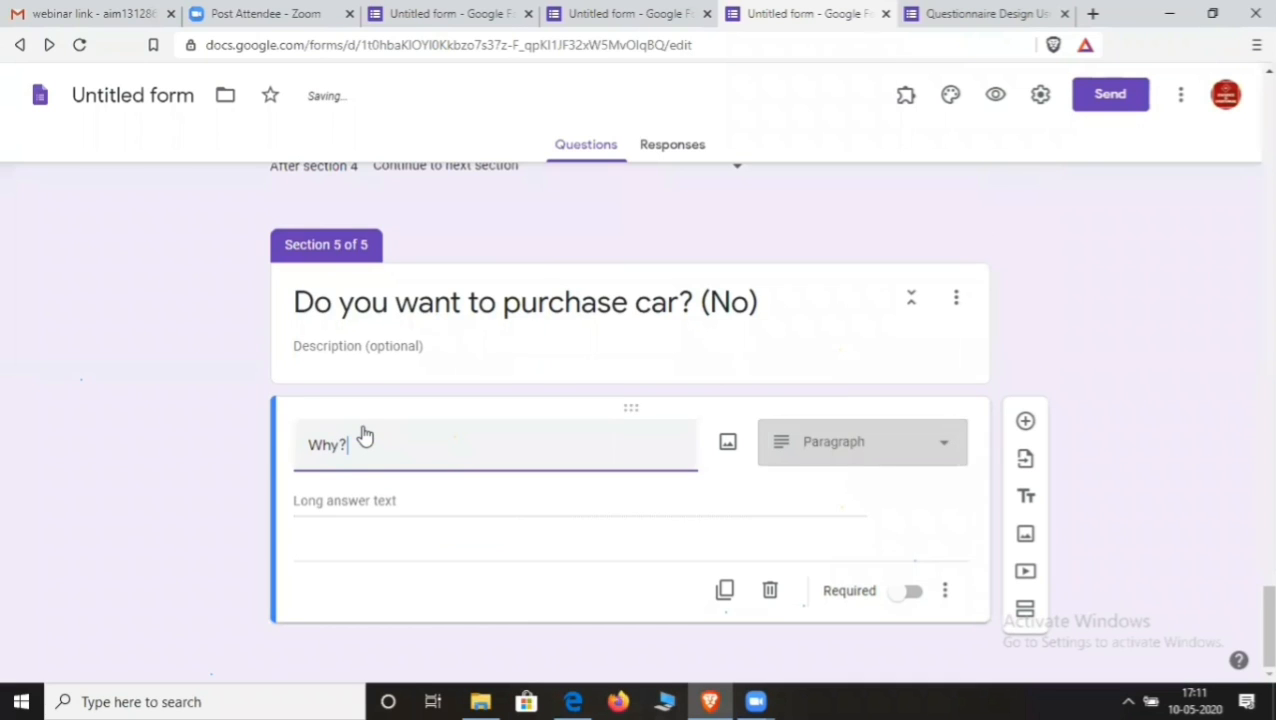
{"action": "left_click", "coordinate": [946, 443]}
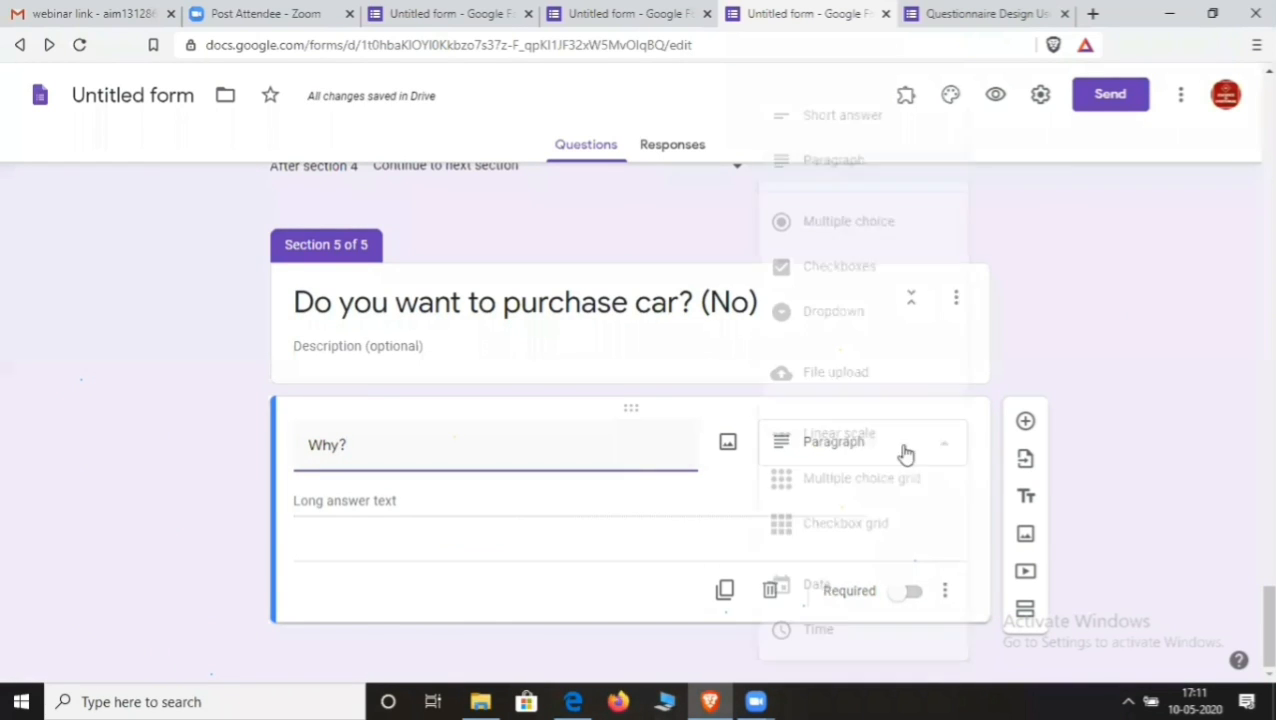
{"action": "left_click", "coordinate": [849, 174]}
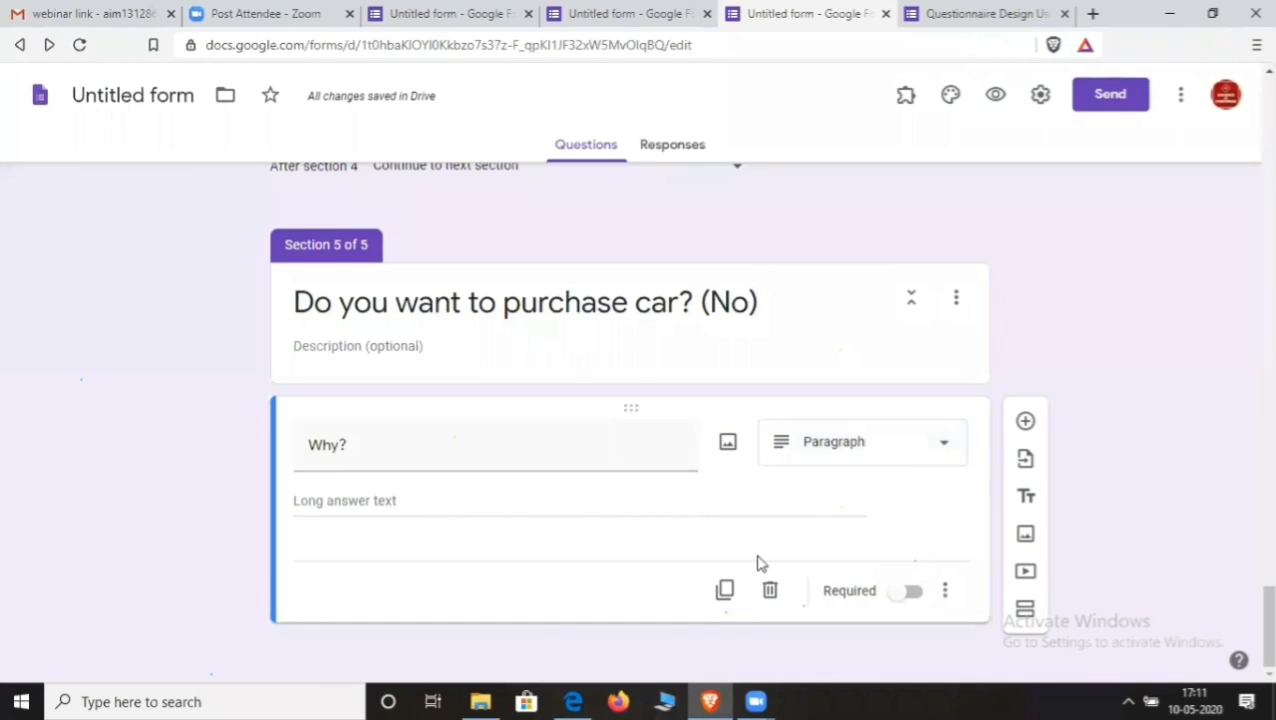
{"action": "left_click", "coordinate": [910, 593]}
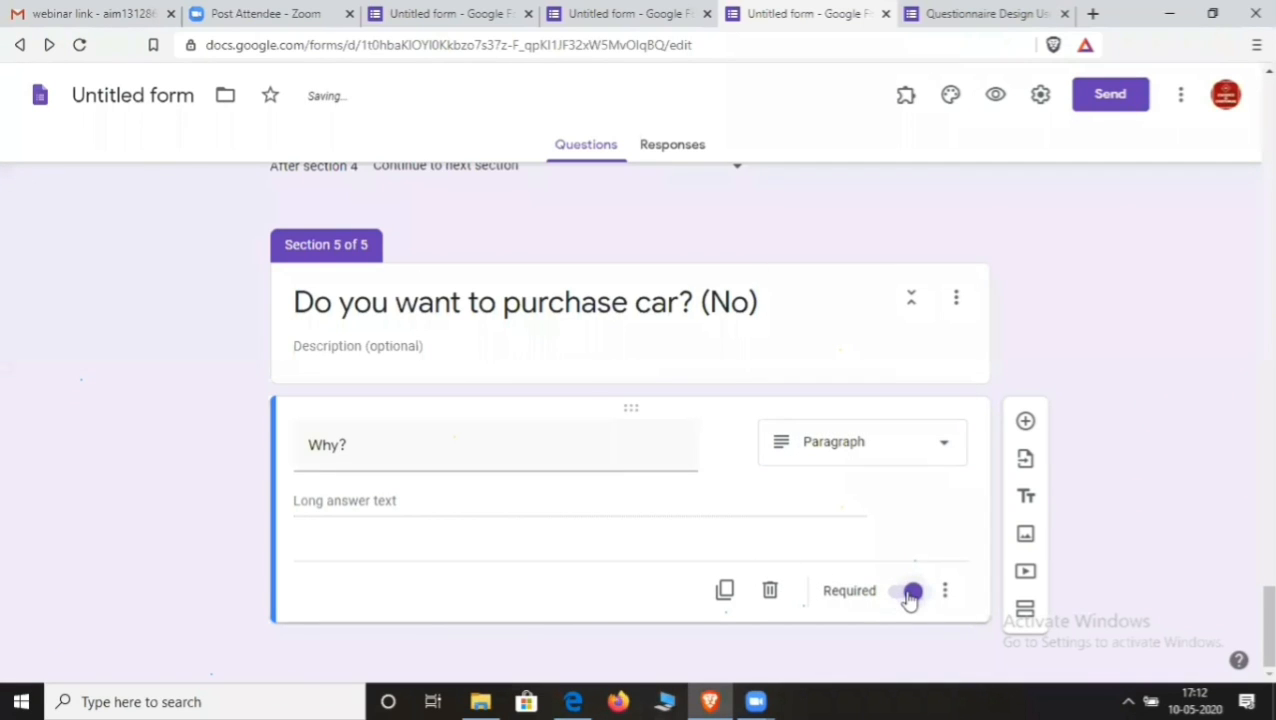
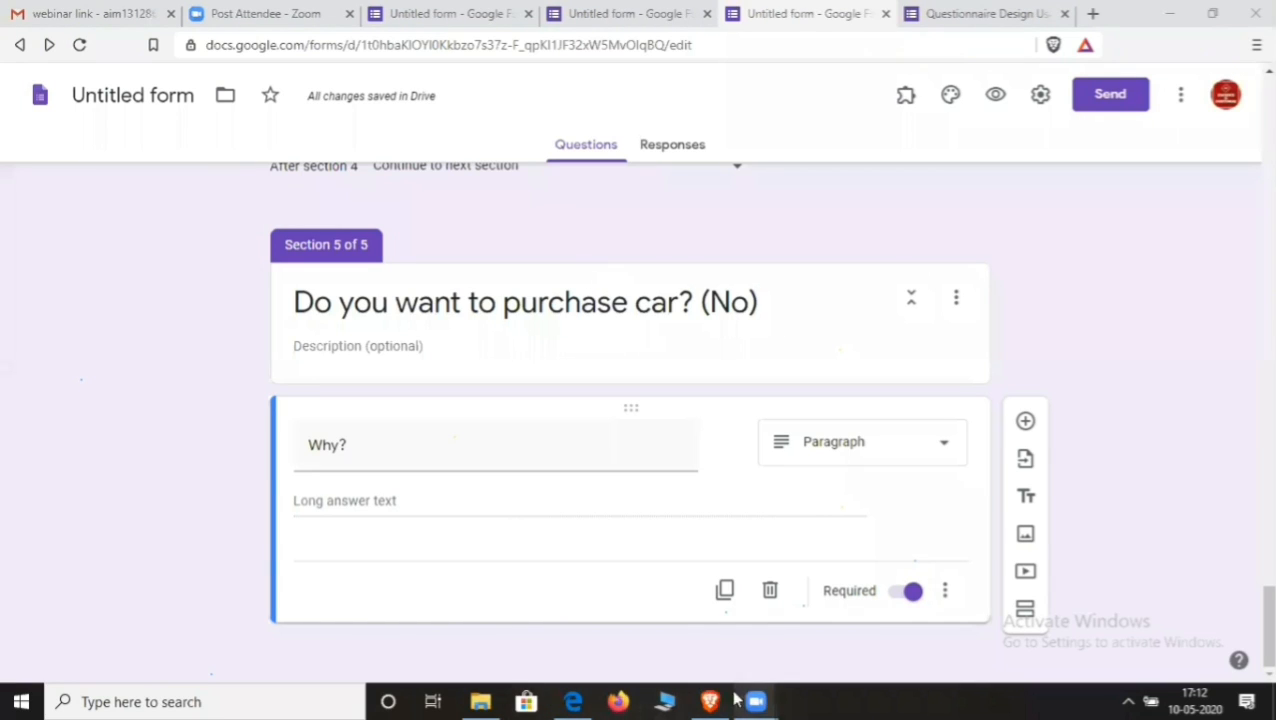
- Set 'After section 2' to Submit form
{"action": "mouse_move", "coordinate": [709, 700]}
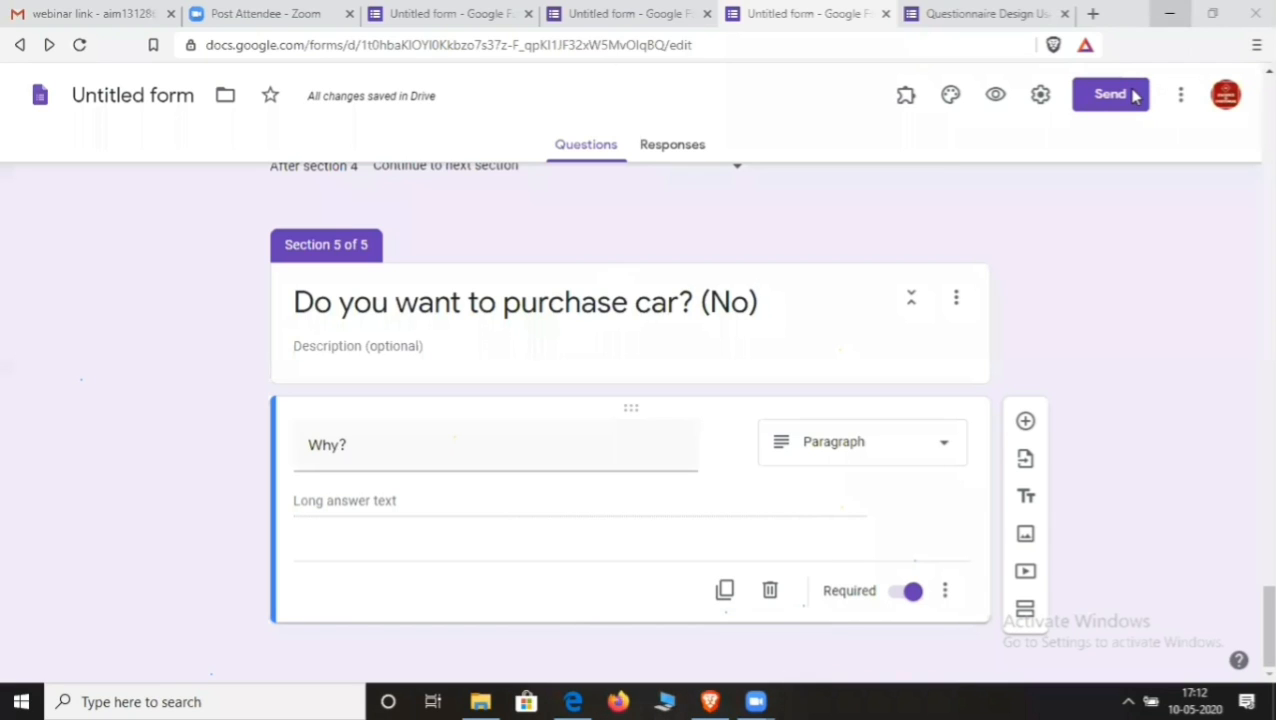
{"action": "mouse_move", "coordinate": [755, 701]}
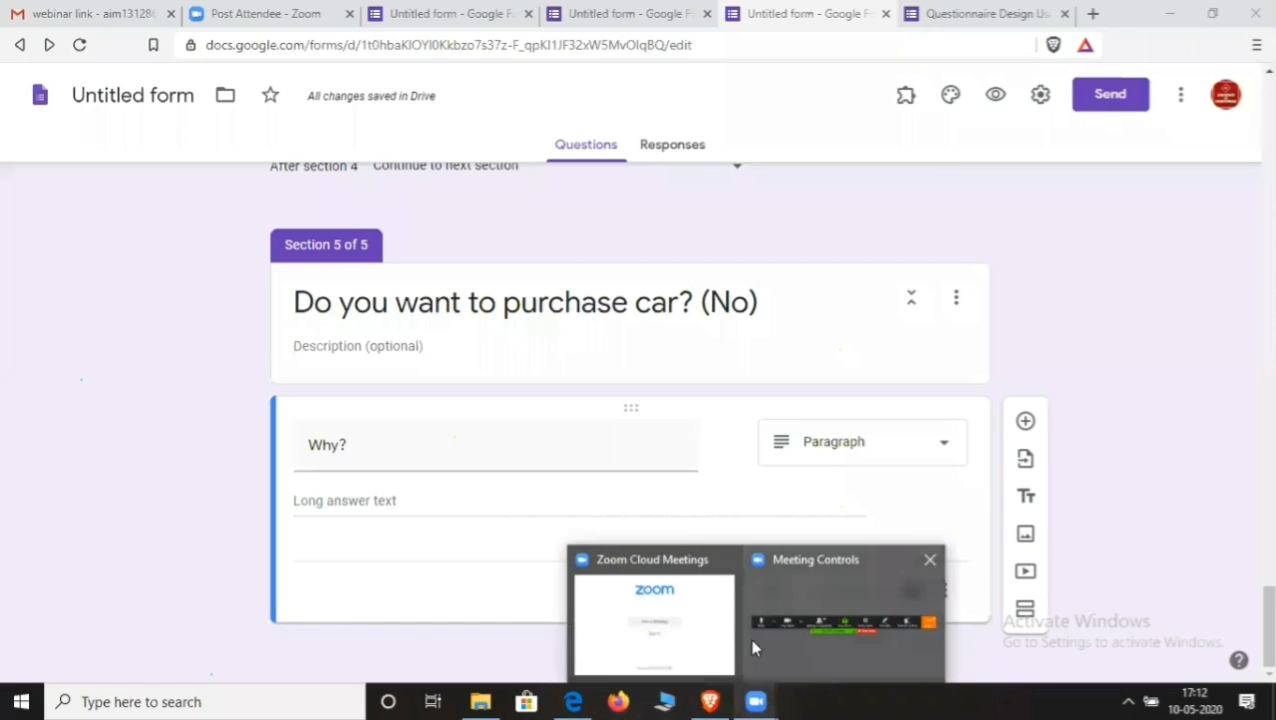
{"action": "left_click", "coordinate": [720, 630]}
{"action": "left_click", "coordinate": [1064, 297]}
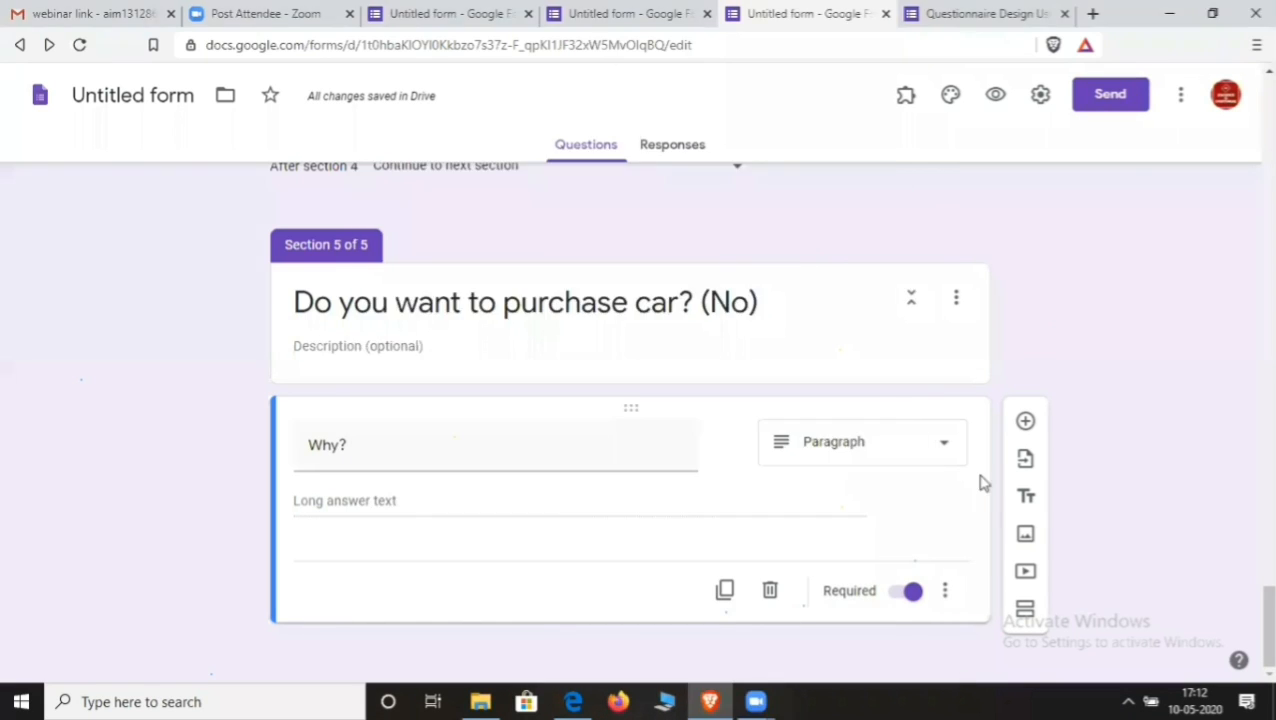
{"action": "mouse_move", "coordinate": [772, 701]}
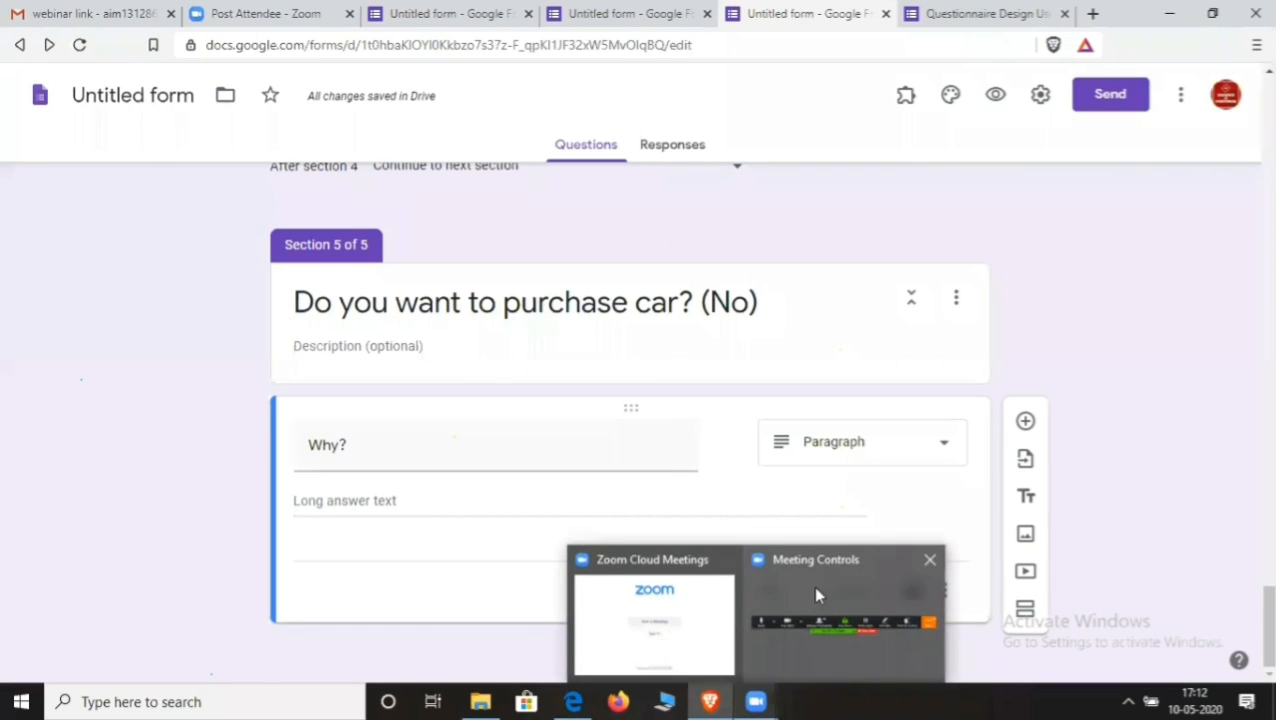
{"action": "scroll", "coordinate": [868, 366], "scroll_direction": "up", "scroll_amount": 3}
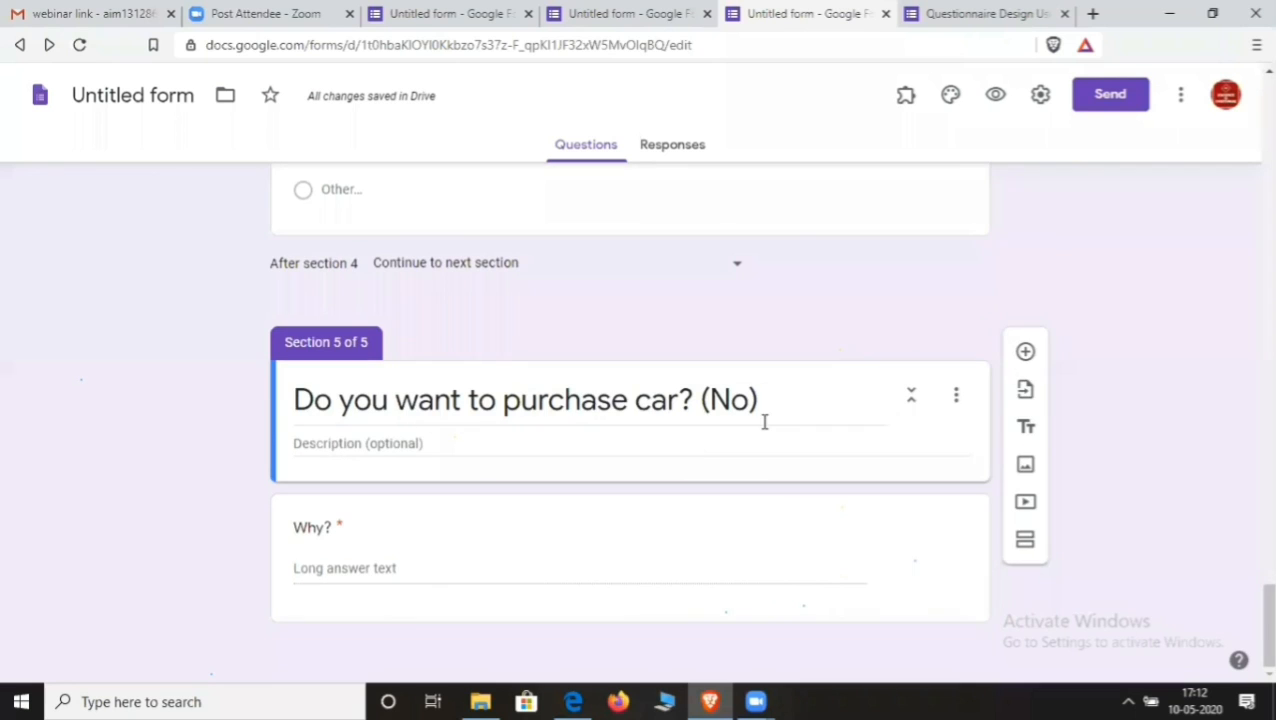
{"action": "scroll", "coordinate": [752, 430], "scroll_direction": "up", "scroll_amount": 15}
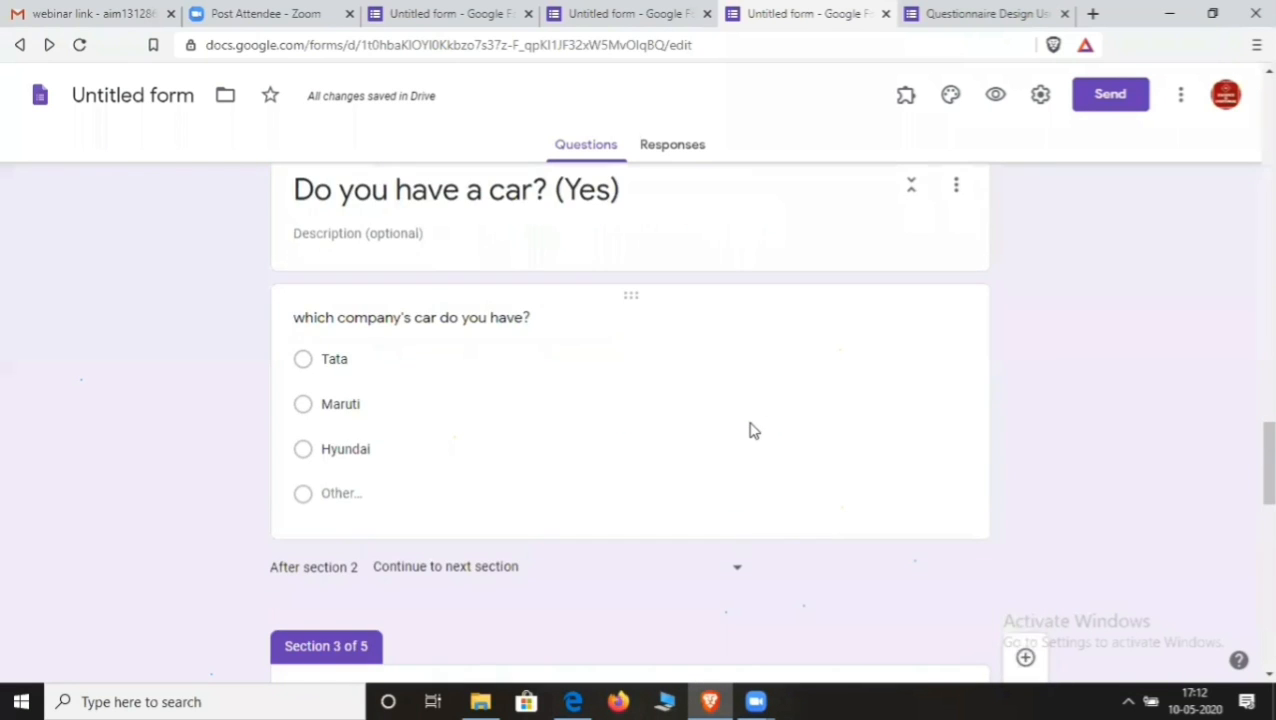
{"action": "scroll", "coordinate": [752, 430], "scroll_direction": "up", "scroll_amount": 8}
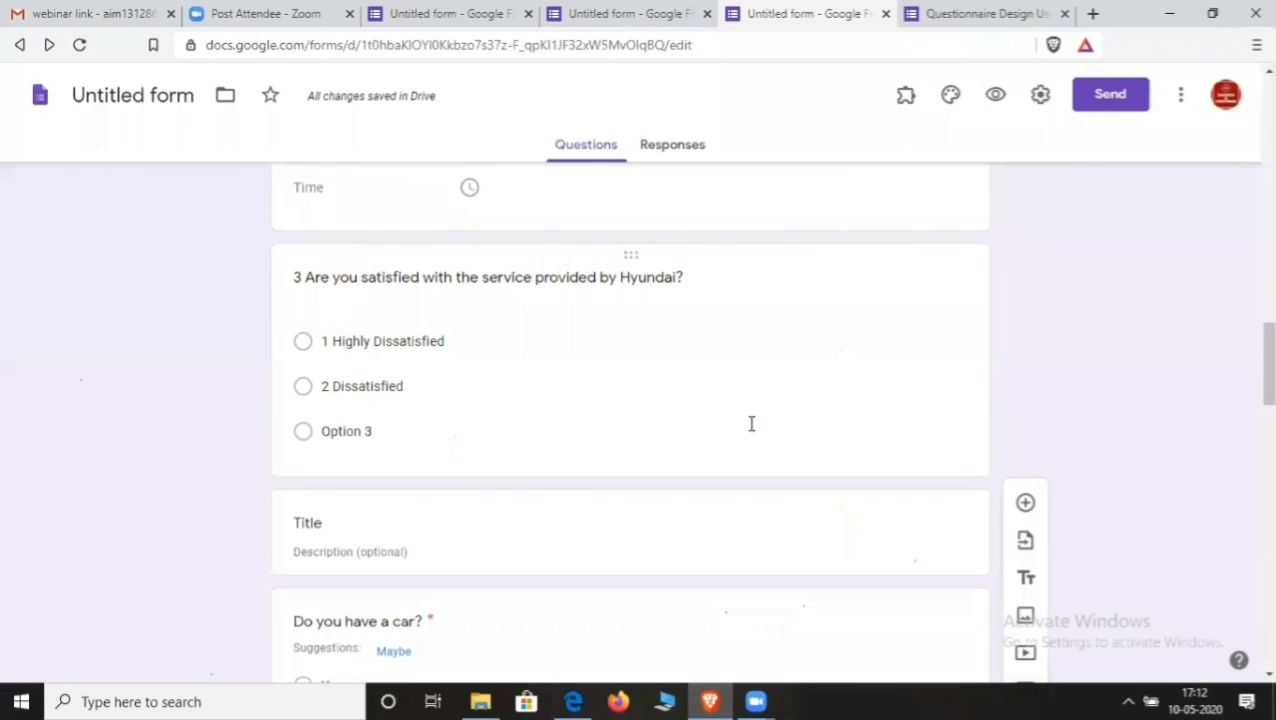
{"action": "scroll", "coordinate": [751, 424], "scroll_direction": "down", "scroll_amount": 6}
{"action": "scroll", "coordinate": [750, 428], "scroll_direction": "down", "scroll_amount": 4}
{"action": "scroll", "coordinate": [746, 424], "scroll_direction": "up", "scroll_amount": 2}
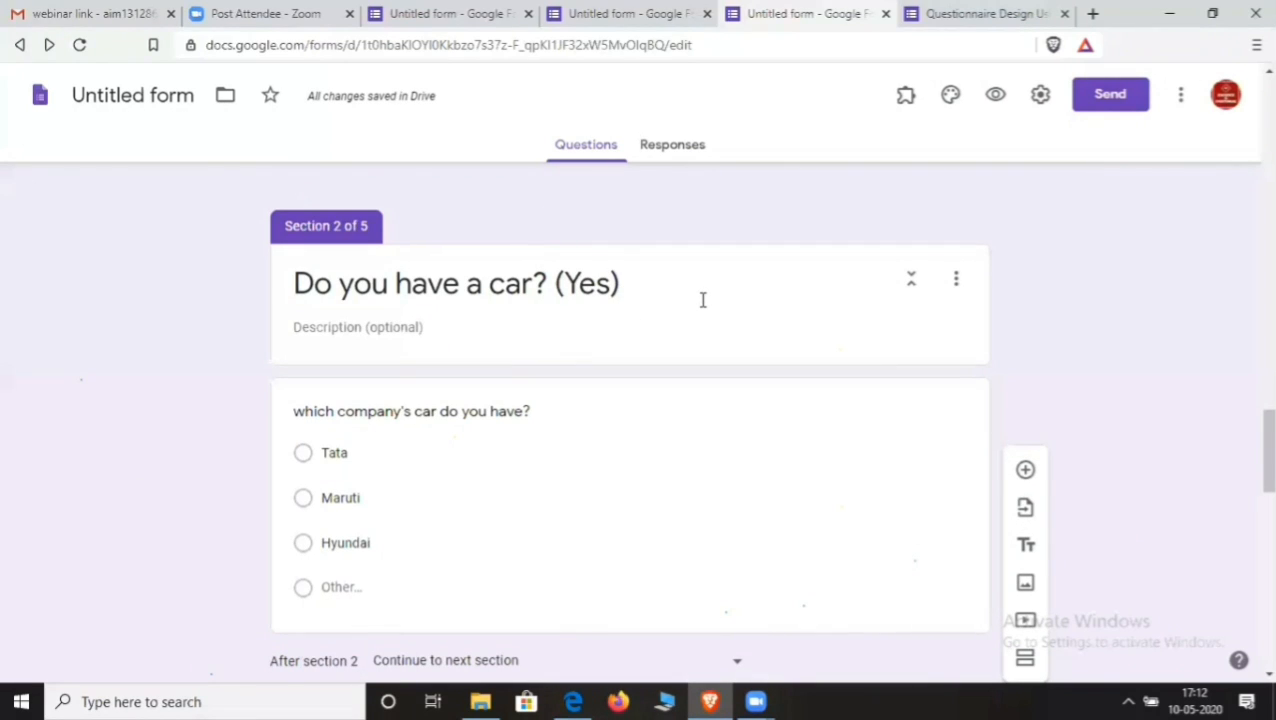
{"action": "scroll", "coordinate": [706, 305], "scroll_direction": "up", "scroll_amount": 6}
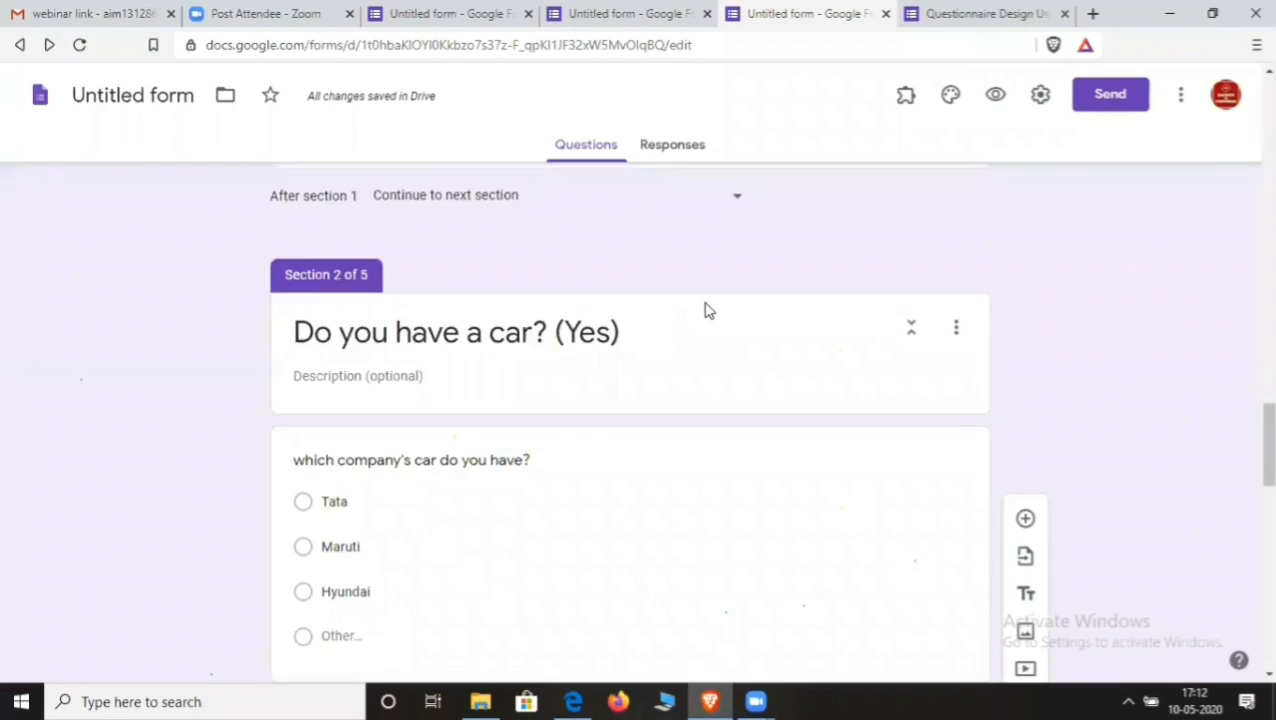
{"action": "scroll", "coordinate": [600, 360], "scroll_direction": "down", "scroll_amount": 3}
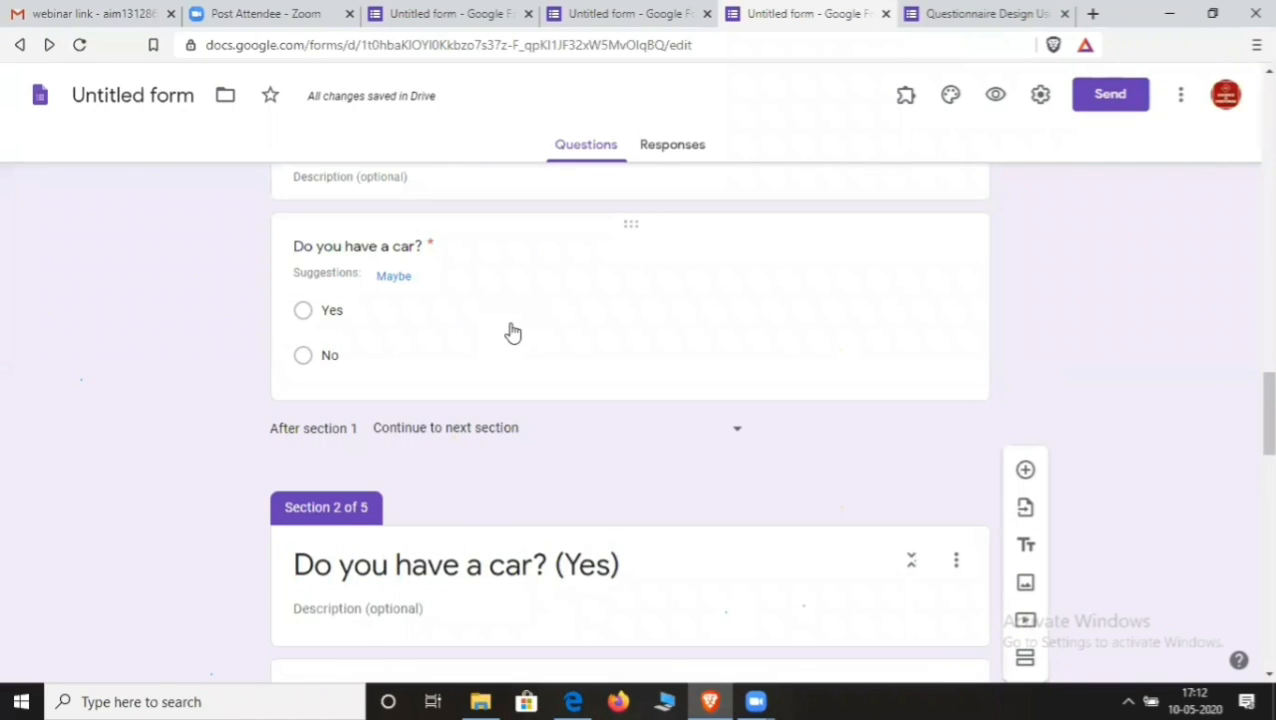
{"action": "left_click", "coordinate": [510, 333]}
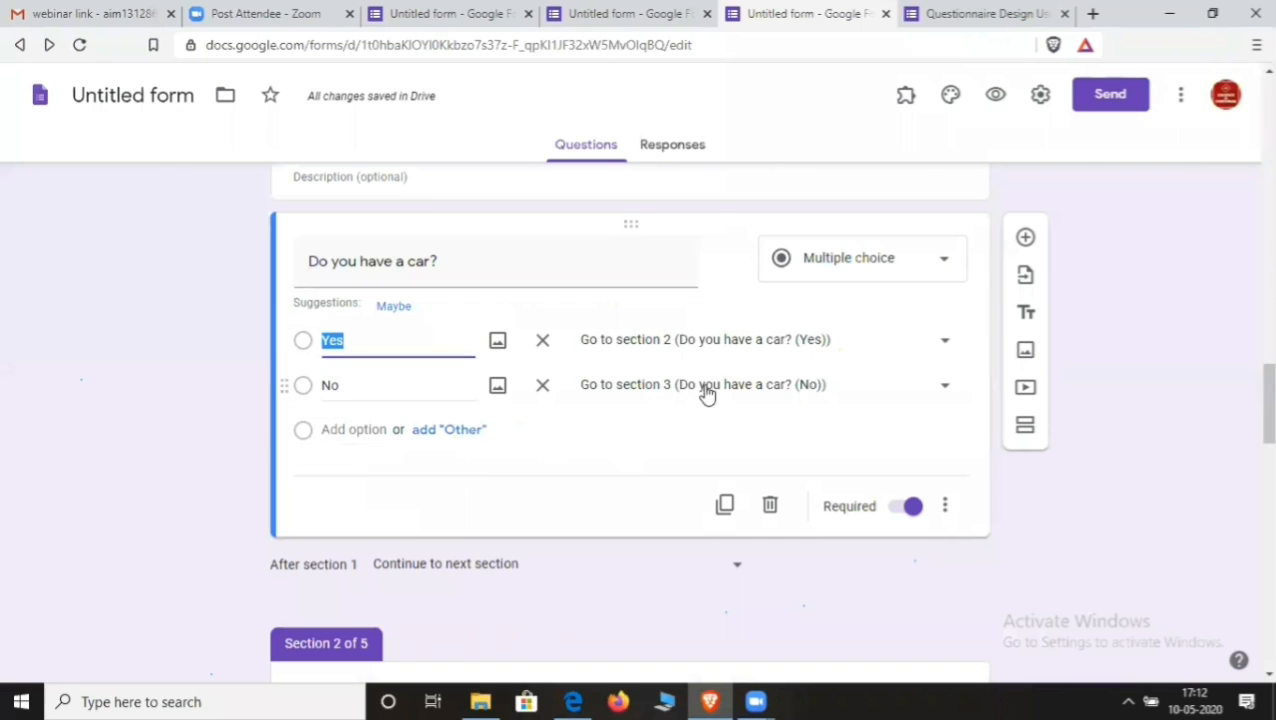
{"action": "scroll", "coordinate": [730, 568], "scroll_direction": "down", "scroll_amount": 5}
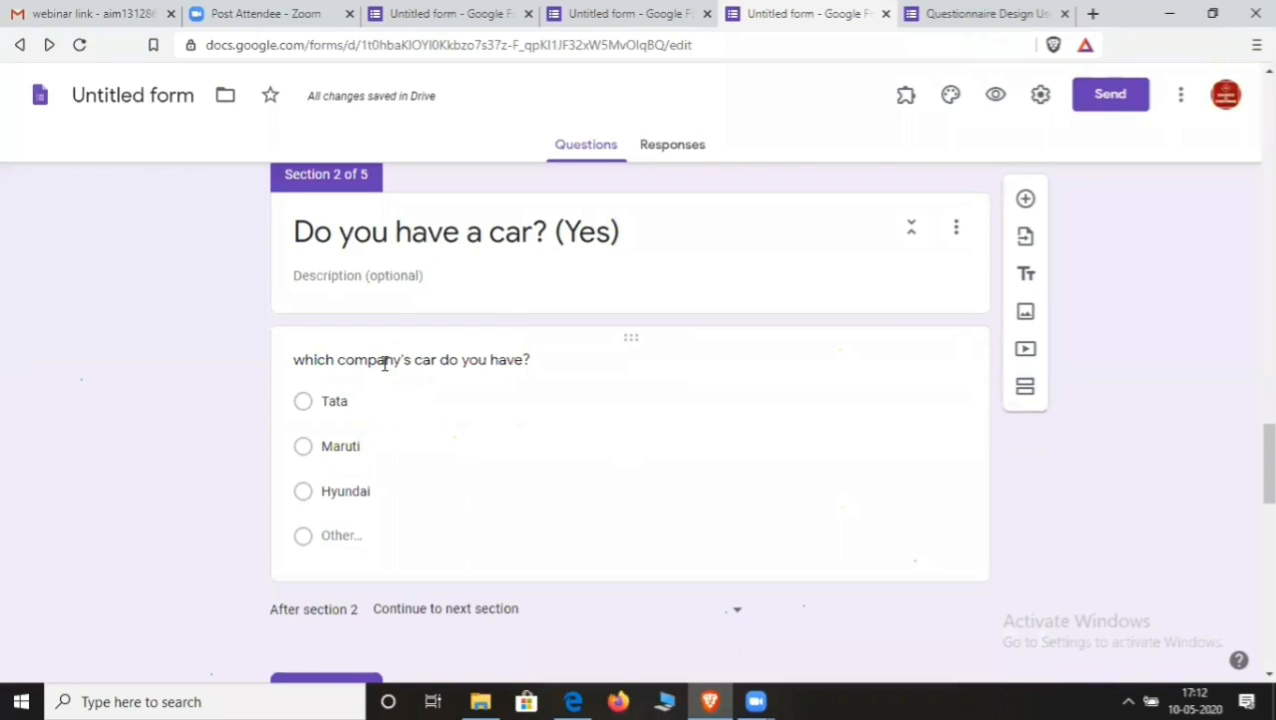
{"action": "scroll", "coordinate": [530, 398], "scroll_direction": "down", "scroll_amount": 1}
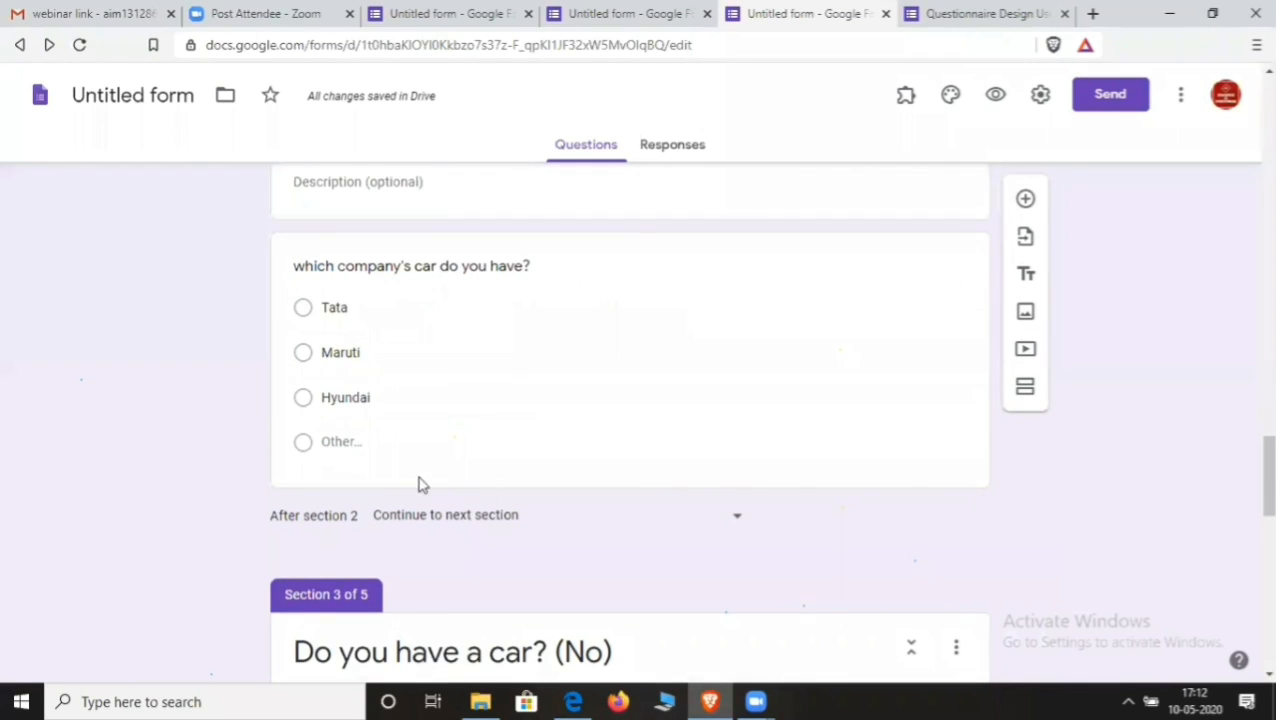
{"action": "left_click", "coordinate": [735, 527]}
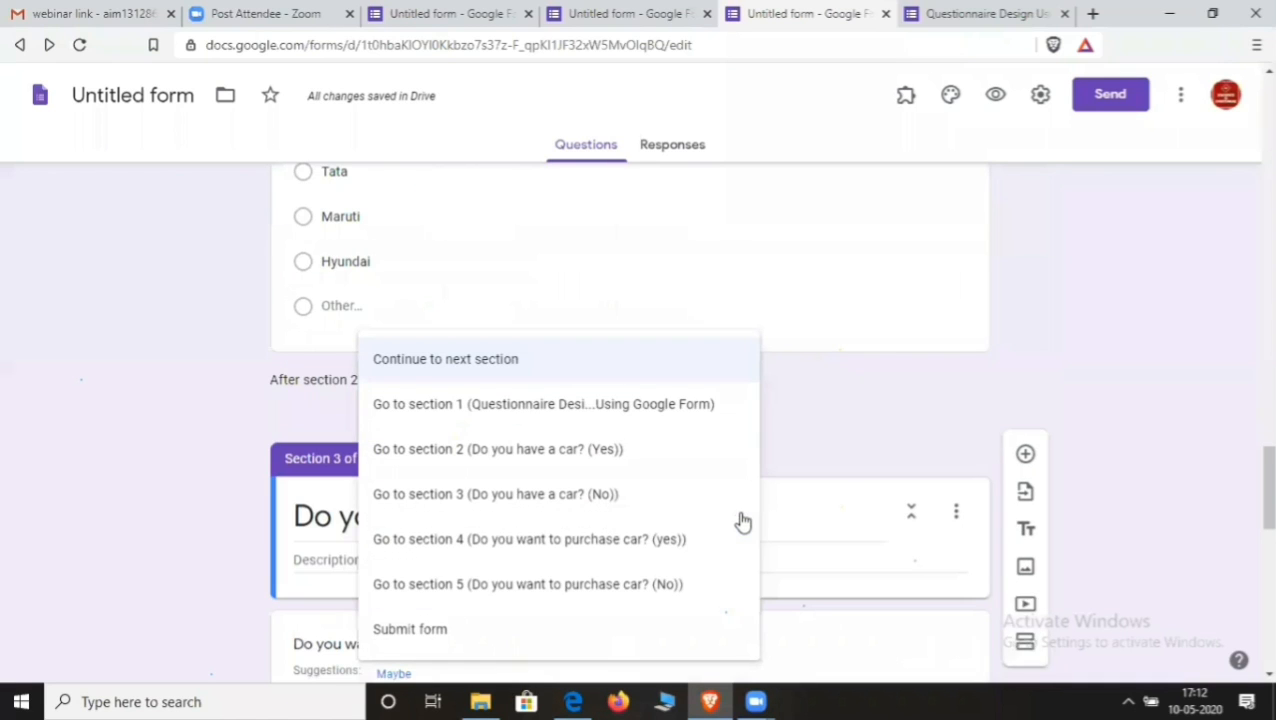
{"action": "left_click", "coordinate": [427, 638]}
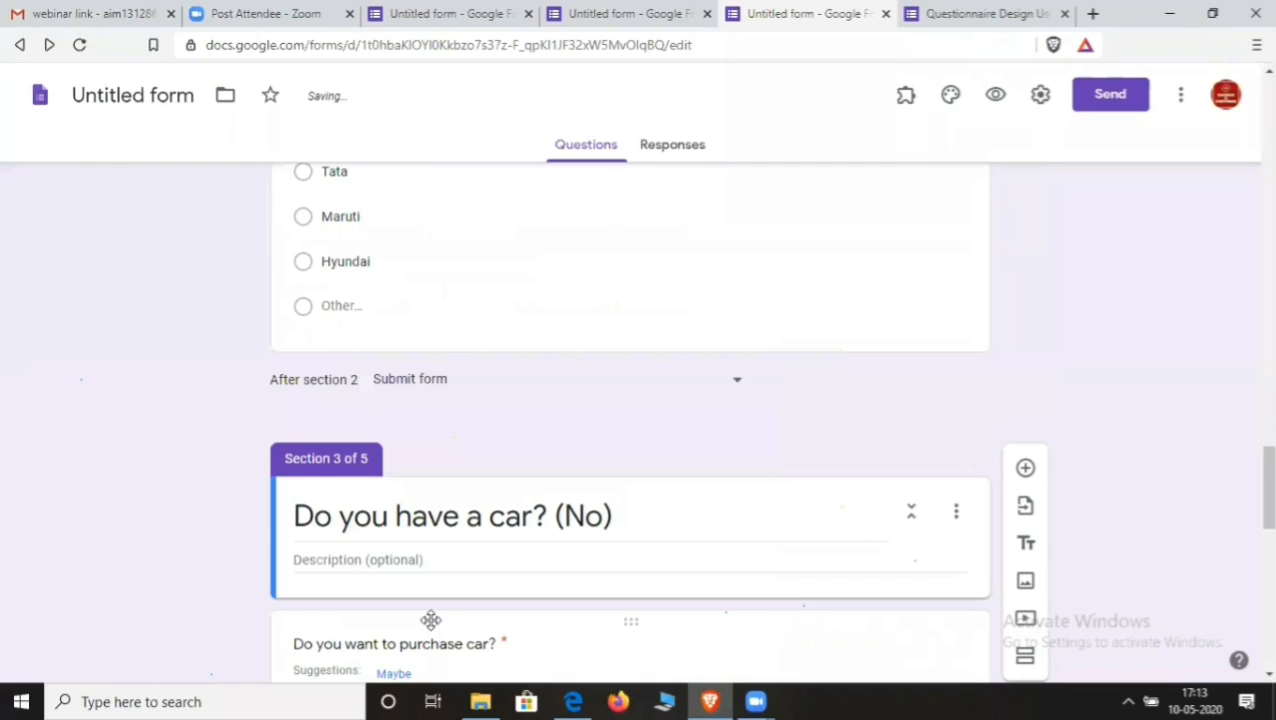
- In section 3's purchase question, route the Yes answer to section 4
{"action": "scroll", "coordinate": [442, 580], "scroll_direction": "down", "scroll_amount": 3}
{"action": "scroll", "coordinate": [441, 568], "scroll_direction": "up", "scroll_amount": 1}
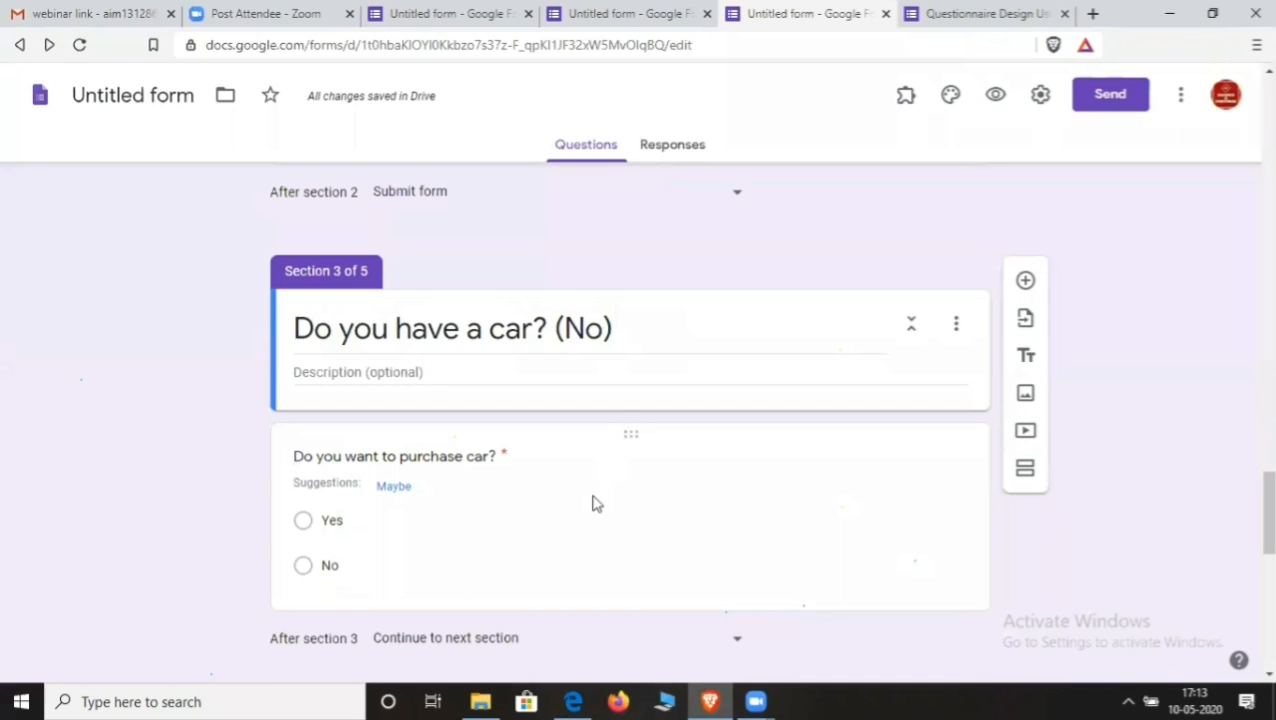
{"action": "scroll", "coordinate": [590, 504], "scroll_direction": "down", "scroll_amount": 1}
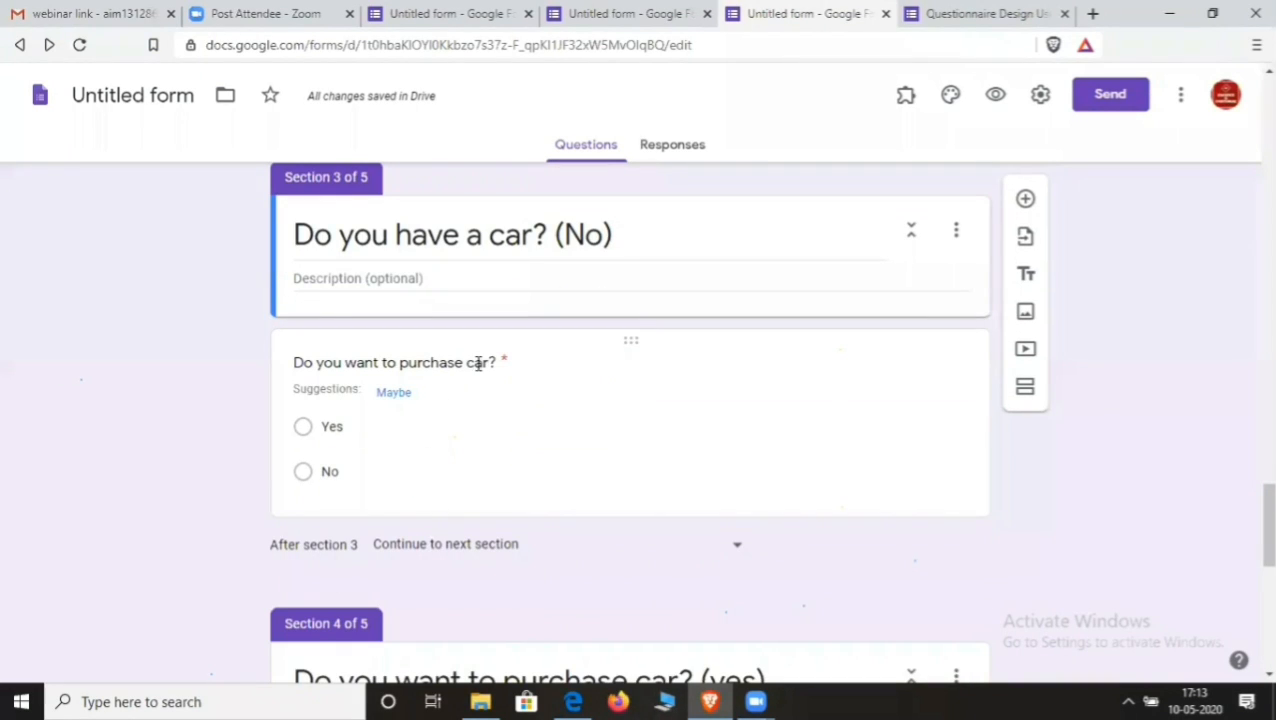
{"action": "left_click", "coordinate": [536, 432]}
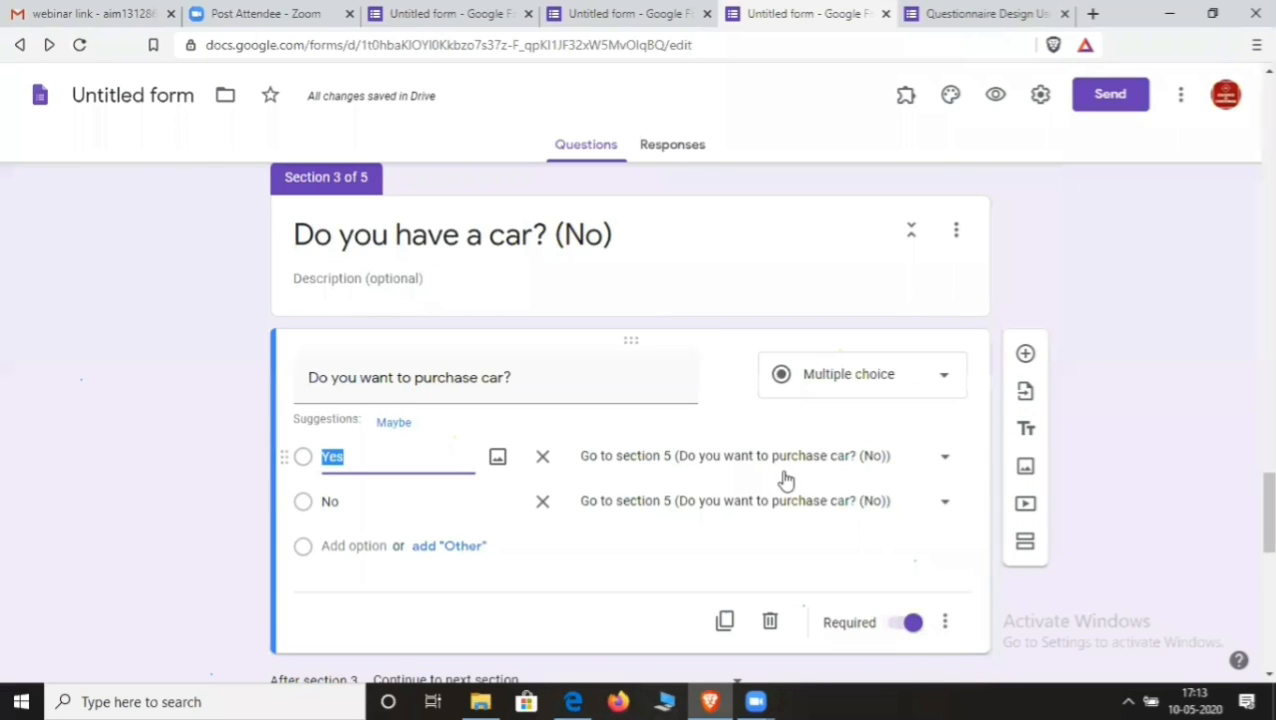
{"action": "scroll", "coordinate": [746, 490], "scroll_direction": "down", "scroll_amount": 1}
{"action": "scroll", "coordinate": [746, 490], "scroll_direction": "down", "scroll_amount": 1}
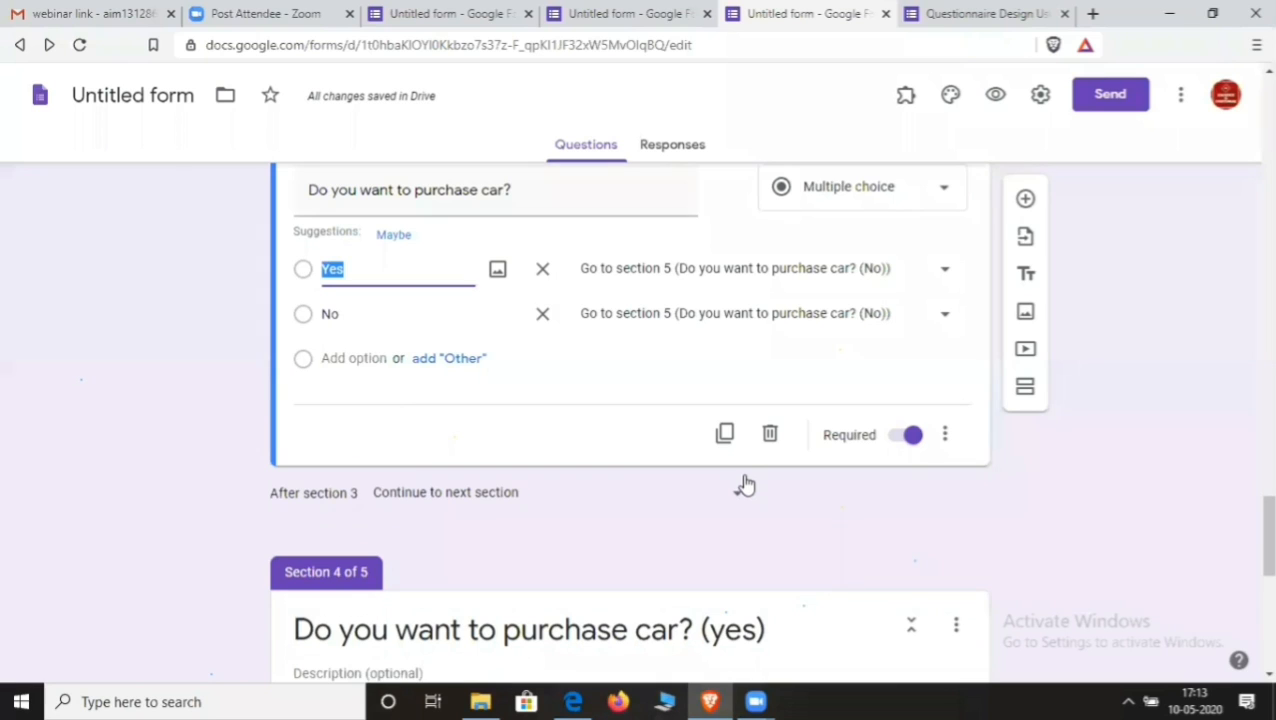
{"action": "scroll", "coordinate": [745, 487], "scroll_direction": "down", "scroll_amount": 6}
{"action": "scroll", "coordinate": [745, 484], "scroll_direction": "up", "scroll_amount": 8}
{"action": "left_click", "coordinate": [941, 268]}
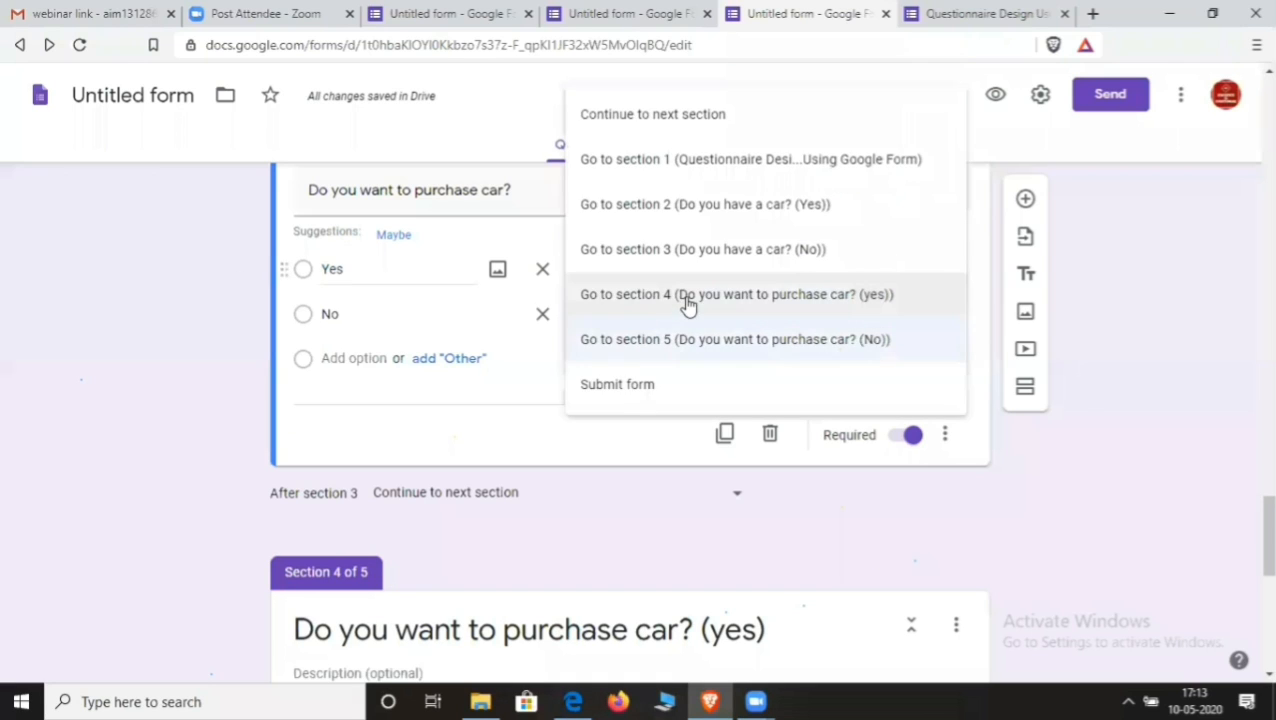
{"action": "left_click", "coordinate": [684, 296]}
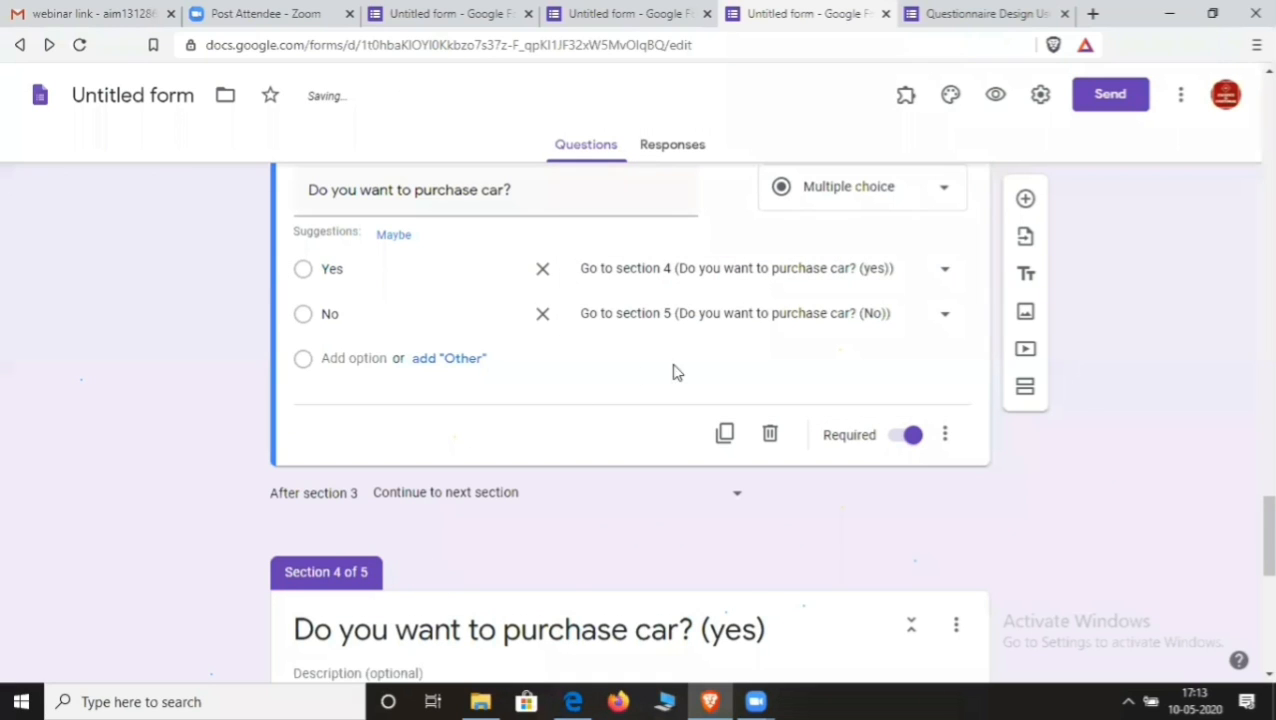
{"action": "scroll", "coordinate": [596, 580], "scroll_direction": "down", "scroll_amount": 4}
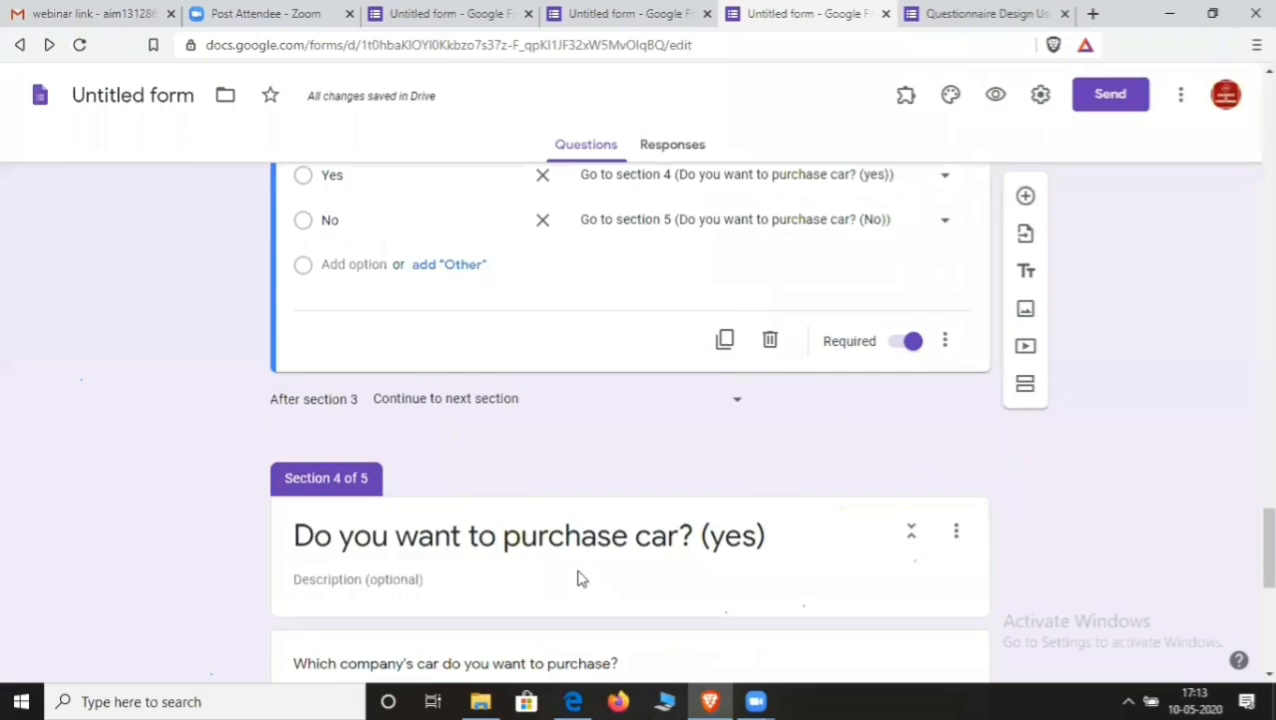
{"action": "scroll", "coordinate": [561, 561], "scroll_direction": "up", "scroll_amount": 1}
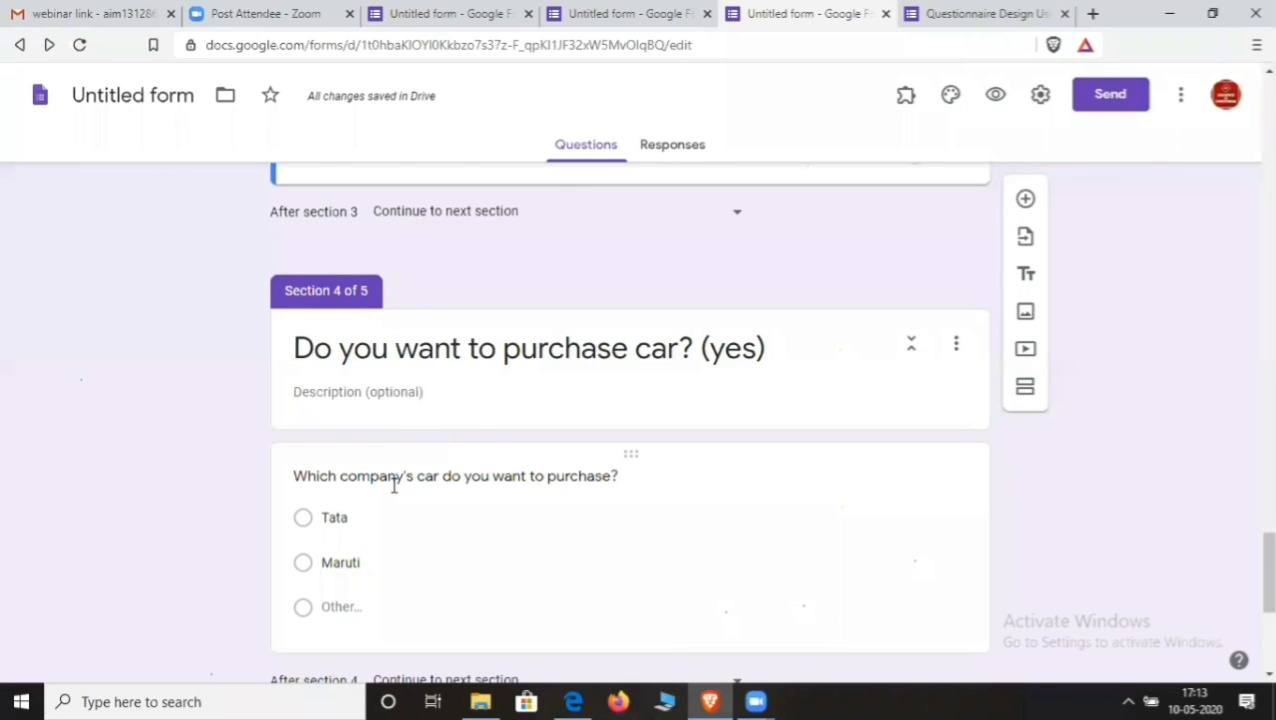
{"action": "scroll", "coordinate": [480, 500], "scroll_direction": "down", "scroll_amount": 1}
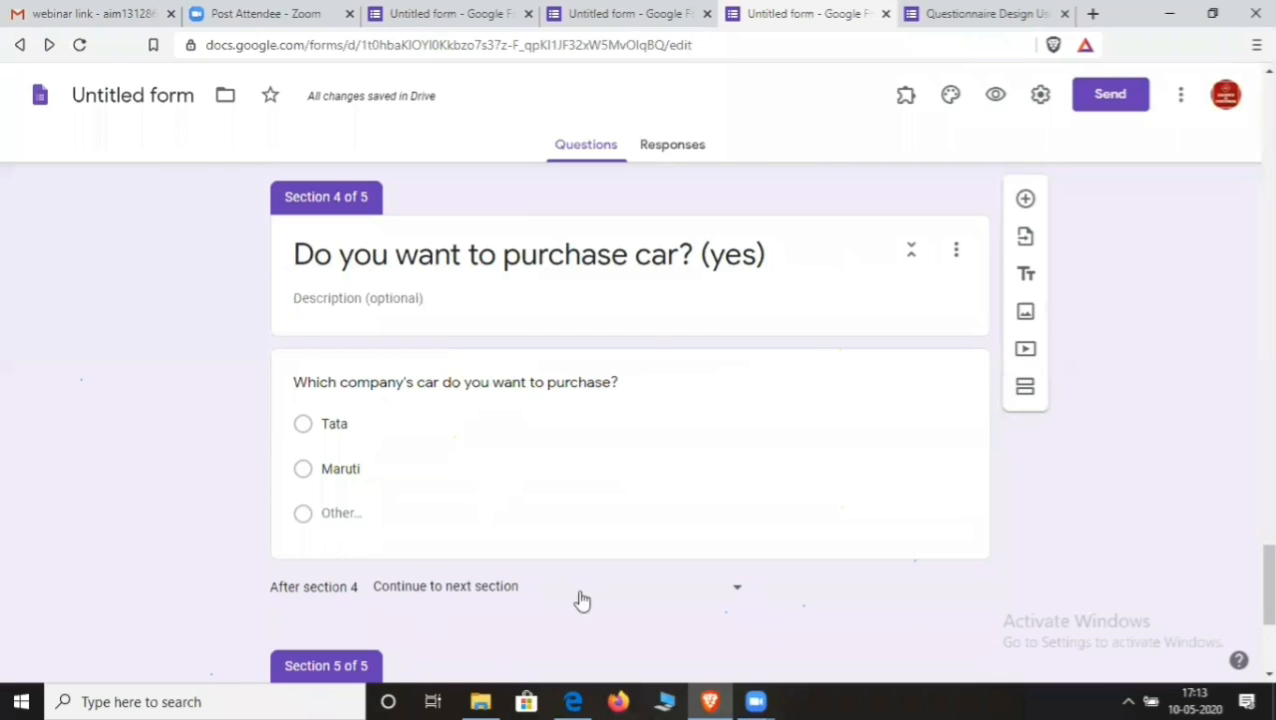
- Set 'After section 4' to Submit form
{"action": "left_click", "coordinate": [737, 595]}
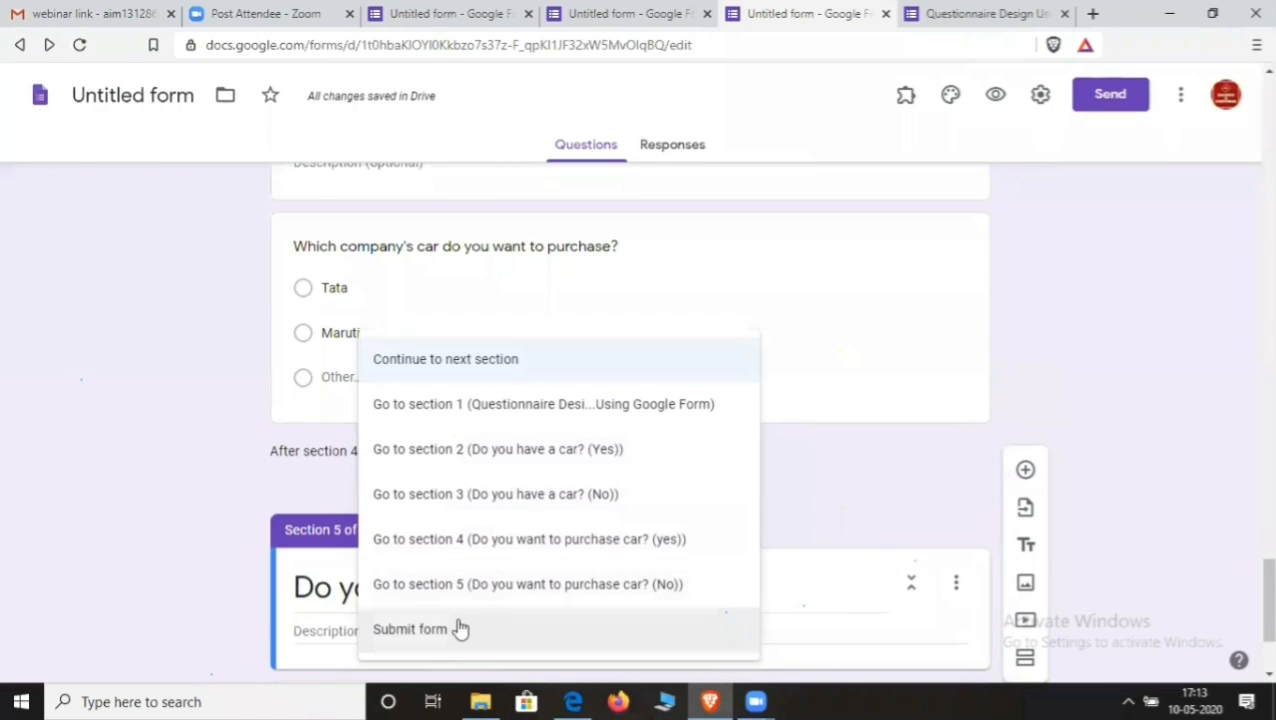
{"action": "left_click", "coordinate": [426, 632]}
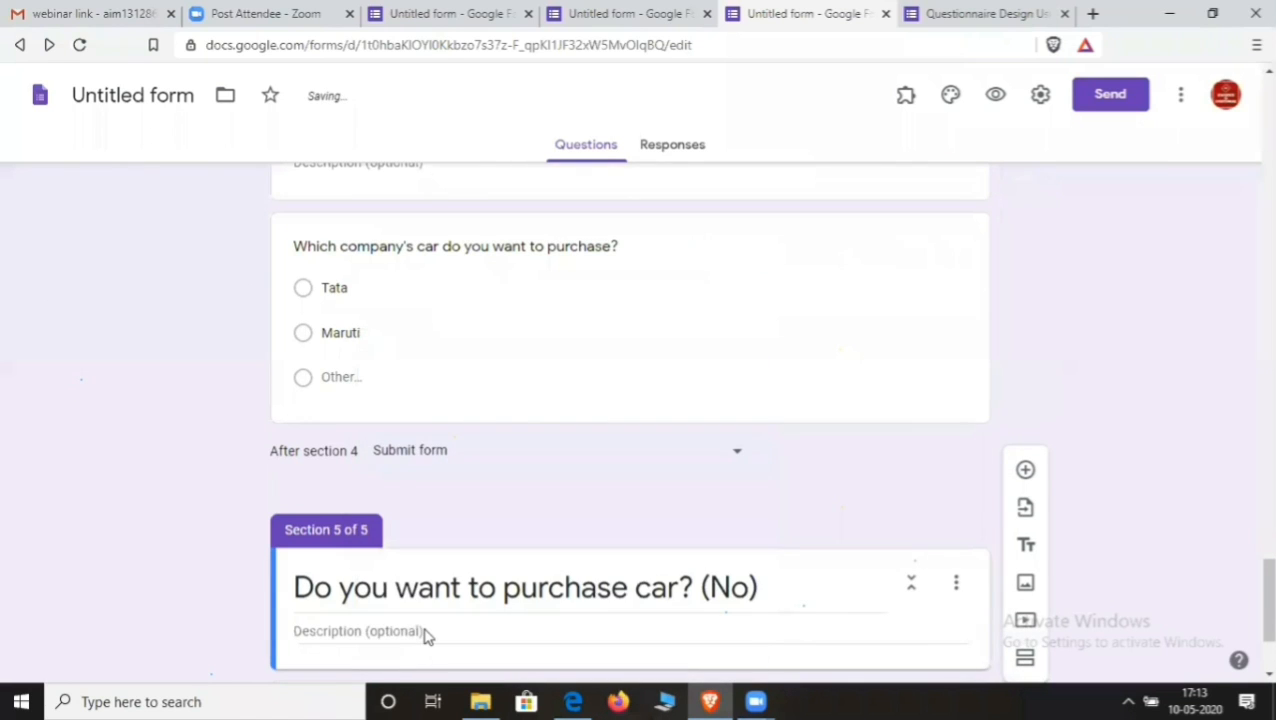
{"action": "scroll", "coordinate": [430, 630], "scroll_direction": "down", "scroll_amount": 2}
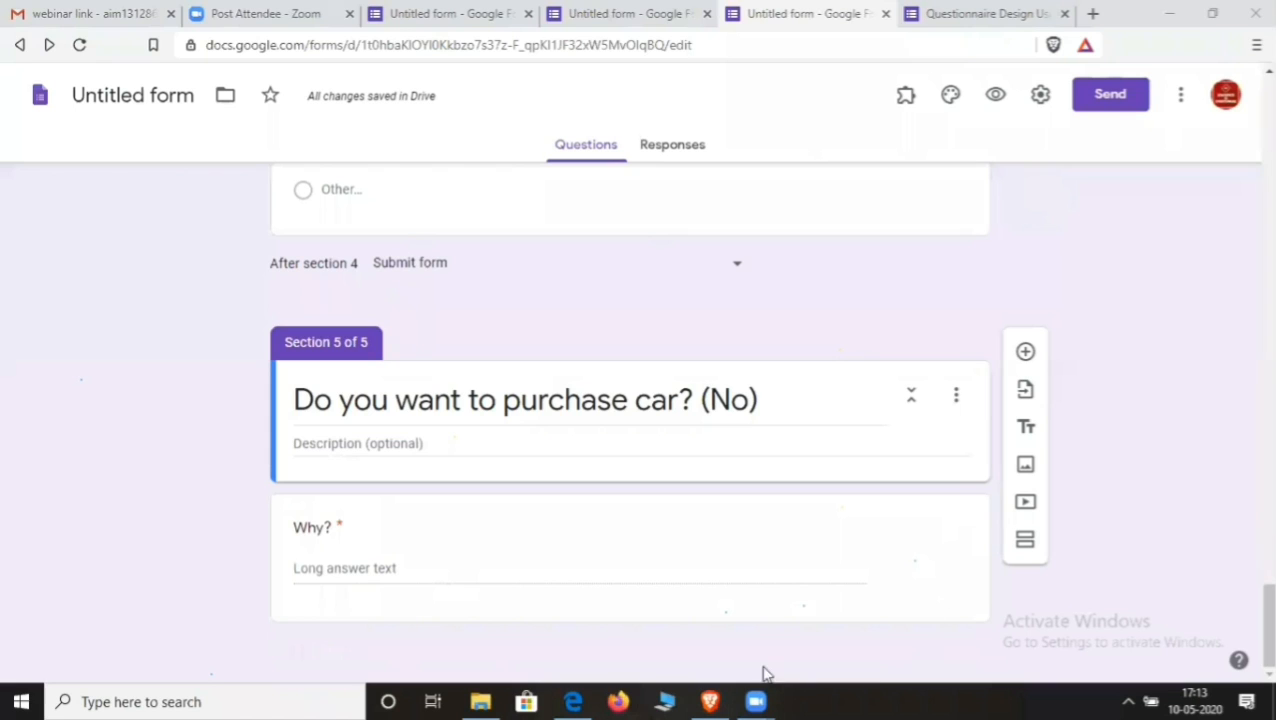
{"action": "scroll", "coordinate": [708, 440], "scroll_direction": "up", "scroll_amount": 15}
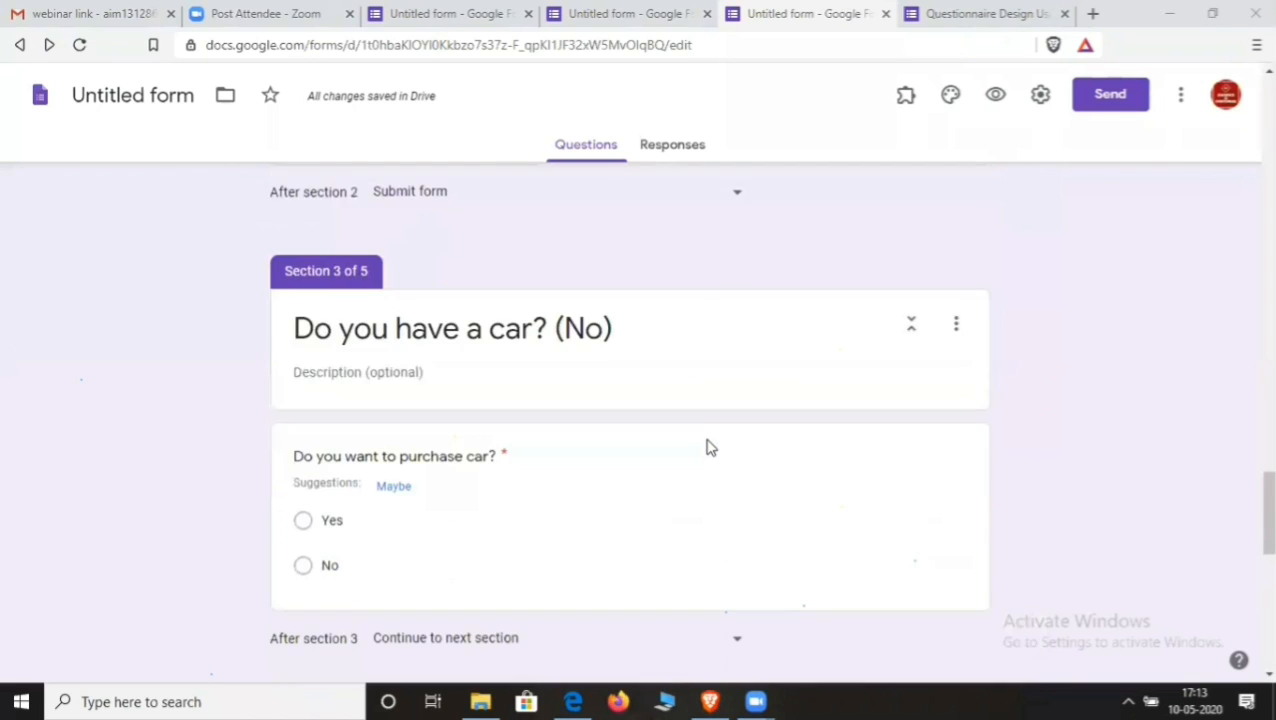
- Preview the form as a respondent and enter a name and an address
{"action": "left_click", "coordinate": [996, 98]}
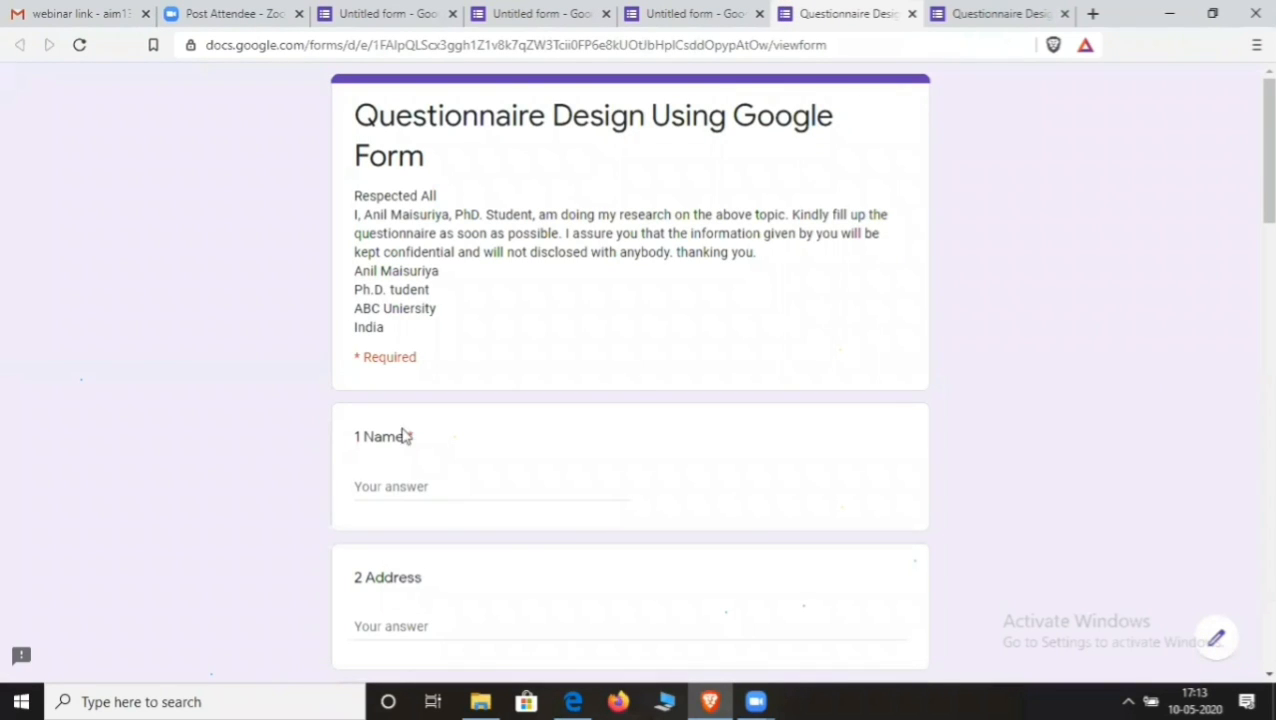
{"action": "left_click", "coordinate": [444, 485]}
{"action": "type", "text": "Anil"}
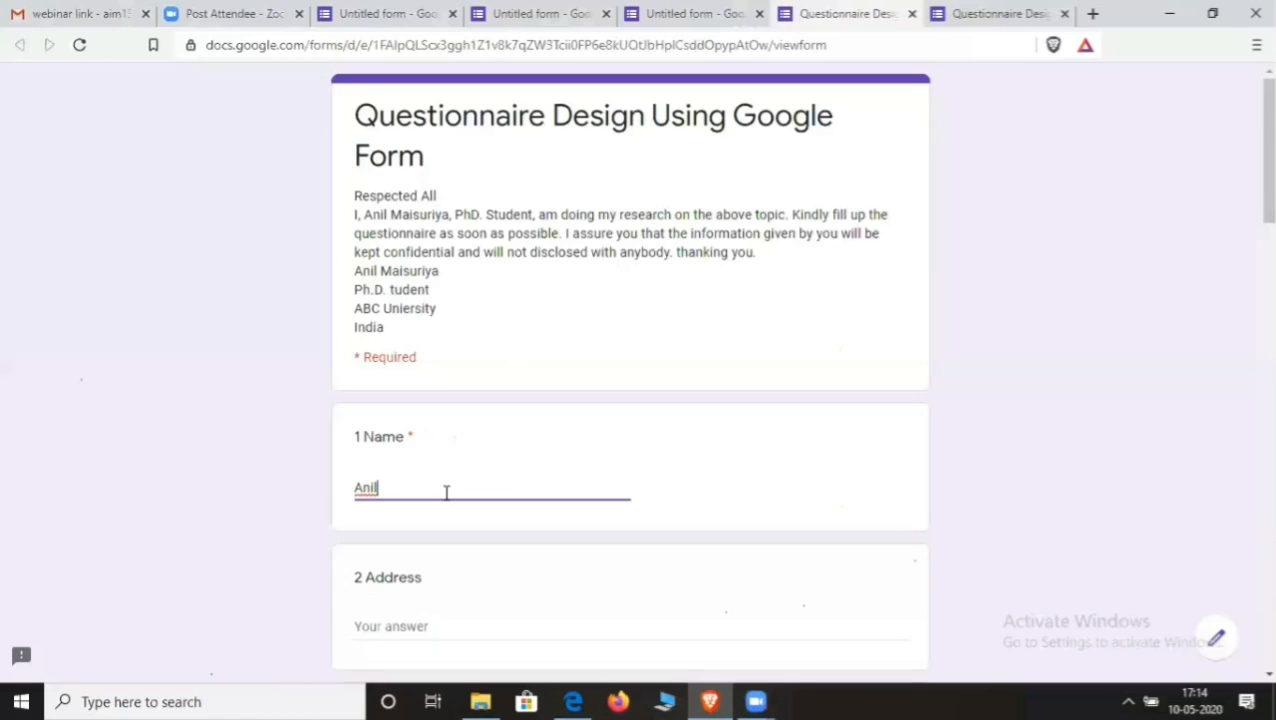
{"action": "scroll", "coordinate": [444, 485], "scroll_direction": "down", "scroll_amount": 2}
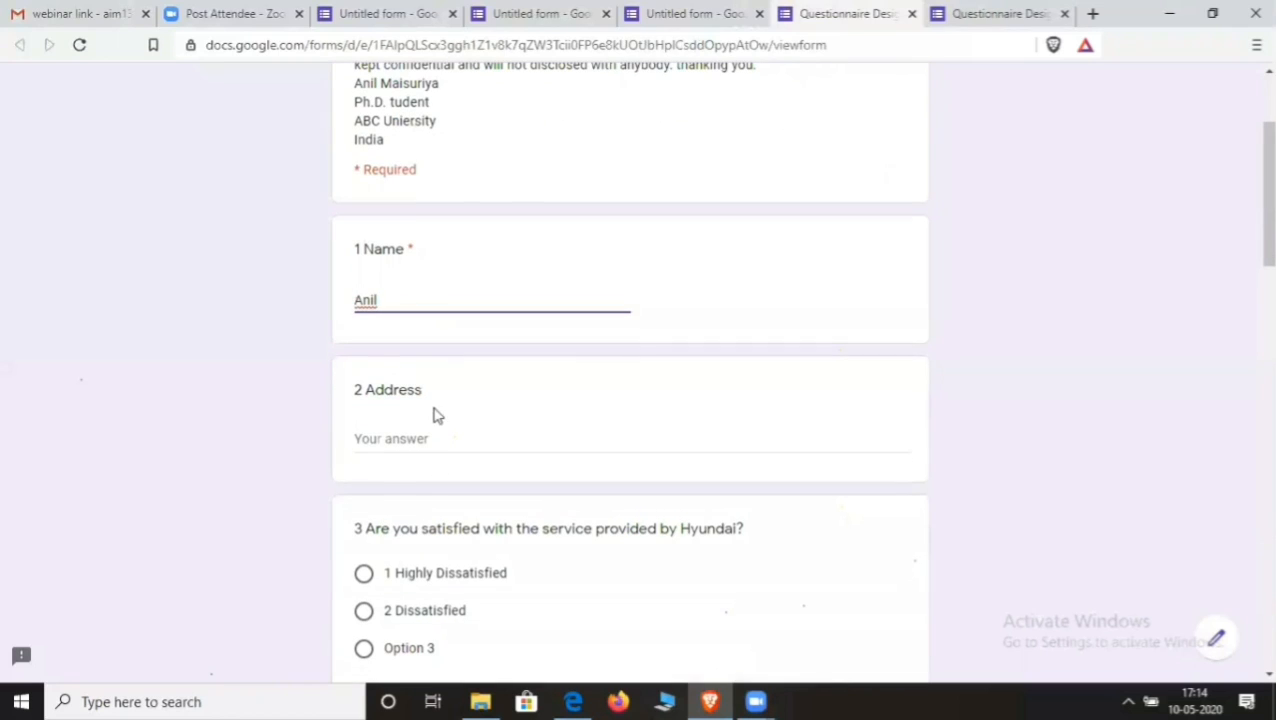
{"action": "left_click", "coordinate": [436, 437]}
{"action": "type", "text": "Udhna"}
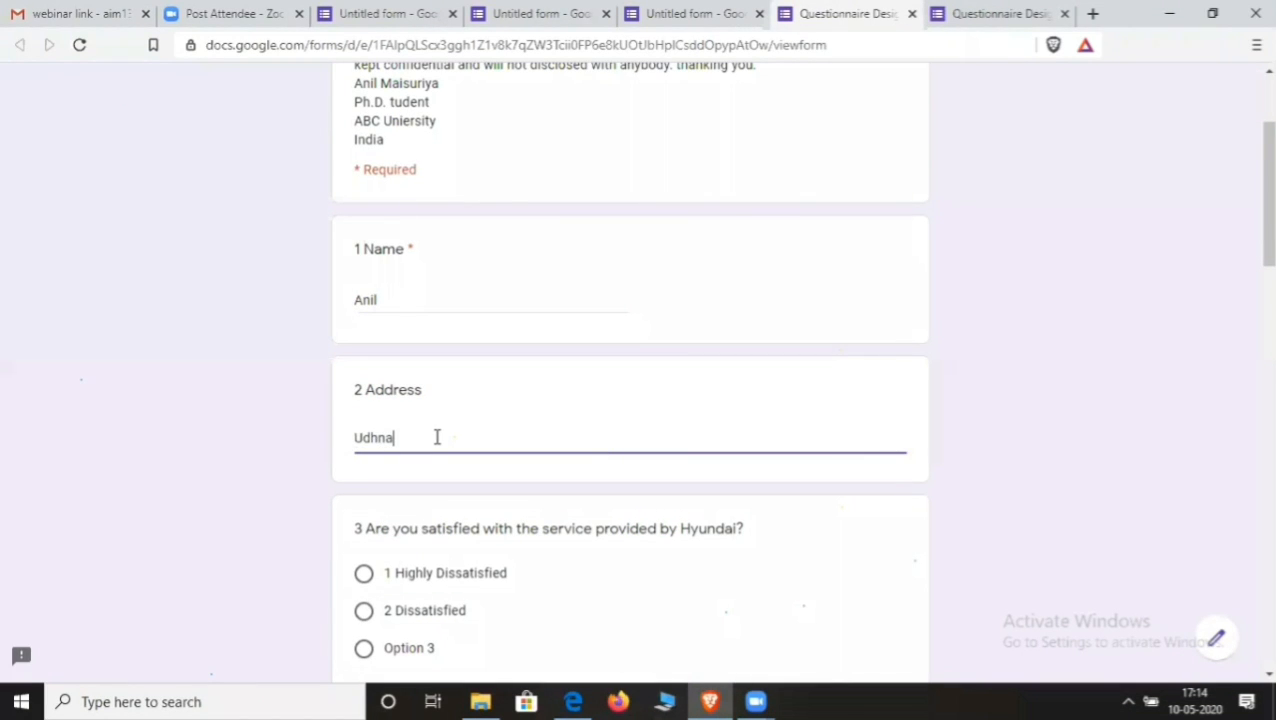
{"action": "scroll", "coordinate": [450, 452], "scroll_direction": "down", "scroll_amount": 1}
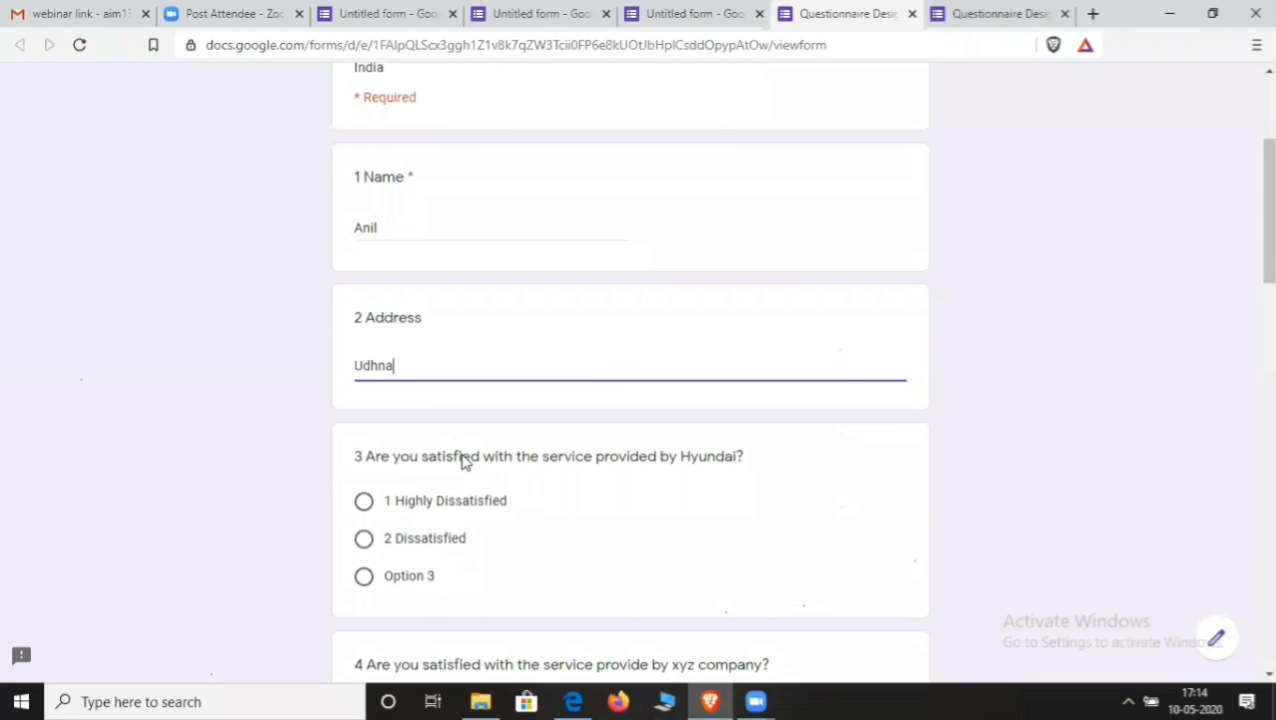
{"action": "scroll", "coordinate": [463, 460], "scroll_direction": "down", "scroll_amount": 1}
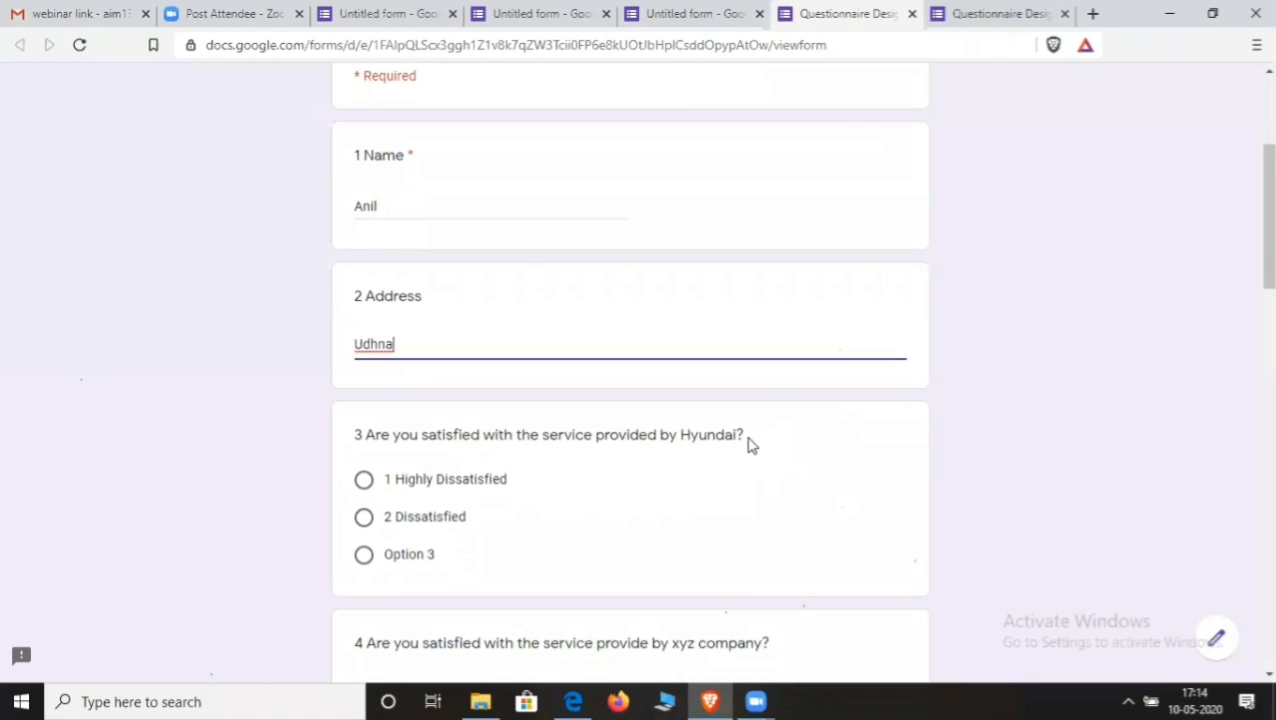
- Rate Hyundai highly dissatisfied, xyz company 4, and Service 2, Quality 1, employee behaviour 2
{"action": "left_click", "coordinate": [490, 481]}
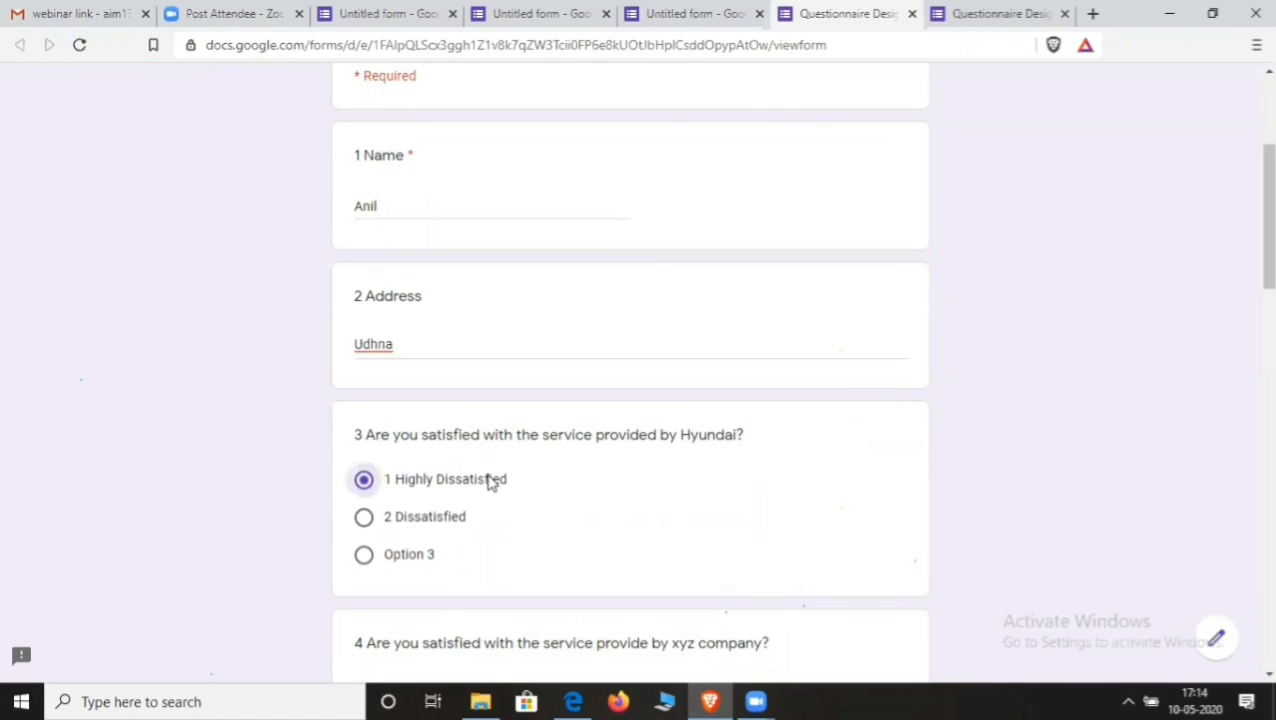
{"action": "scroll", "coordinate": [490, 484], "scroll_direction": "down", "scroll_amount": 4}
{"action": "scroll", "coordinate": [490, 484], "scroll_direction": "up", "scroll_amount": 1}
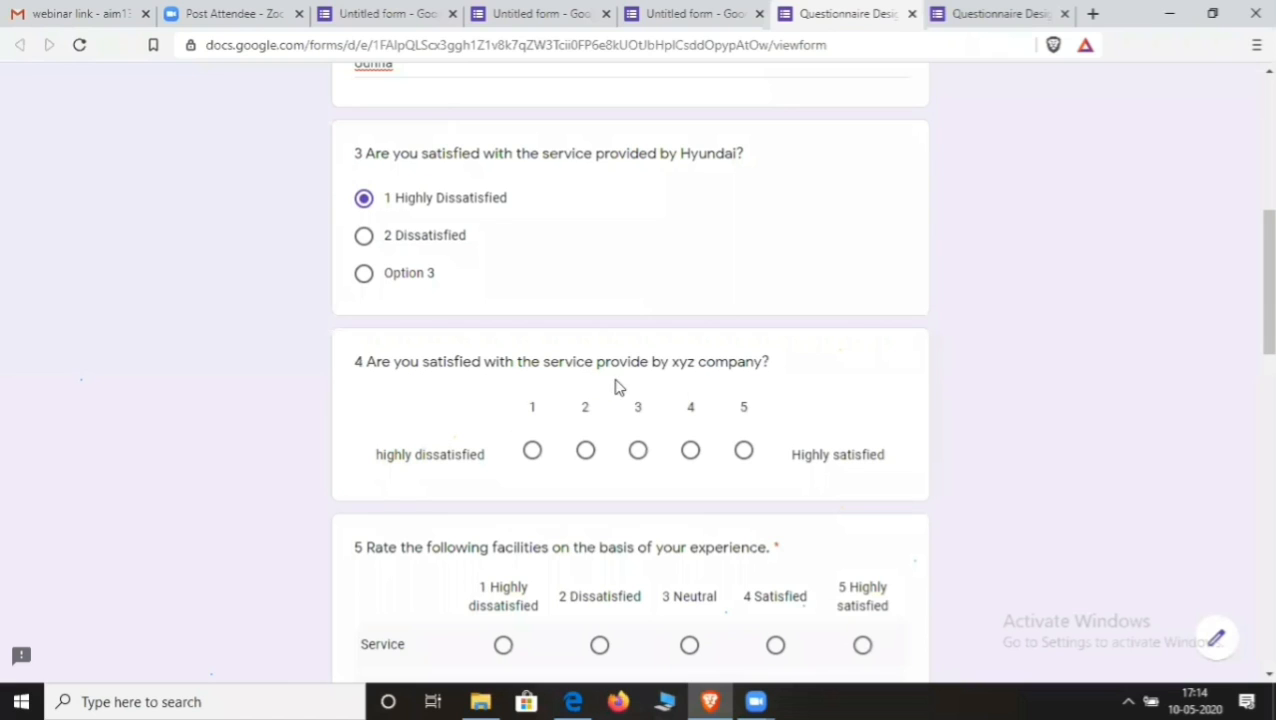
{"action": "left_click", "coordinate": [690, 450]}
{"action": "scroll", "coordinate": [690, 452], "scroll_direction": "down", "scroll_amount": 2}
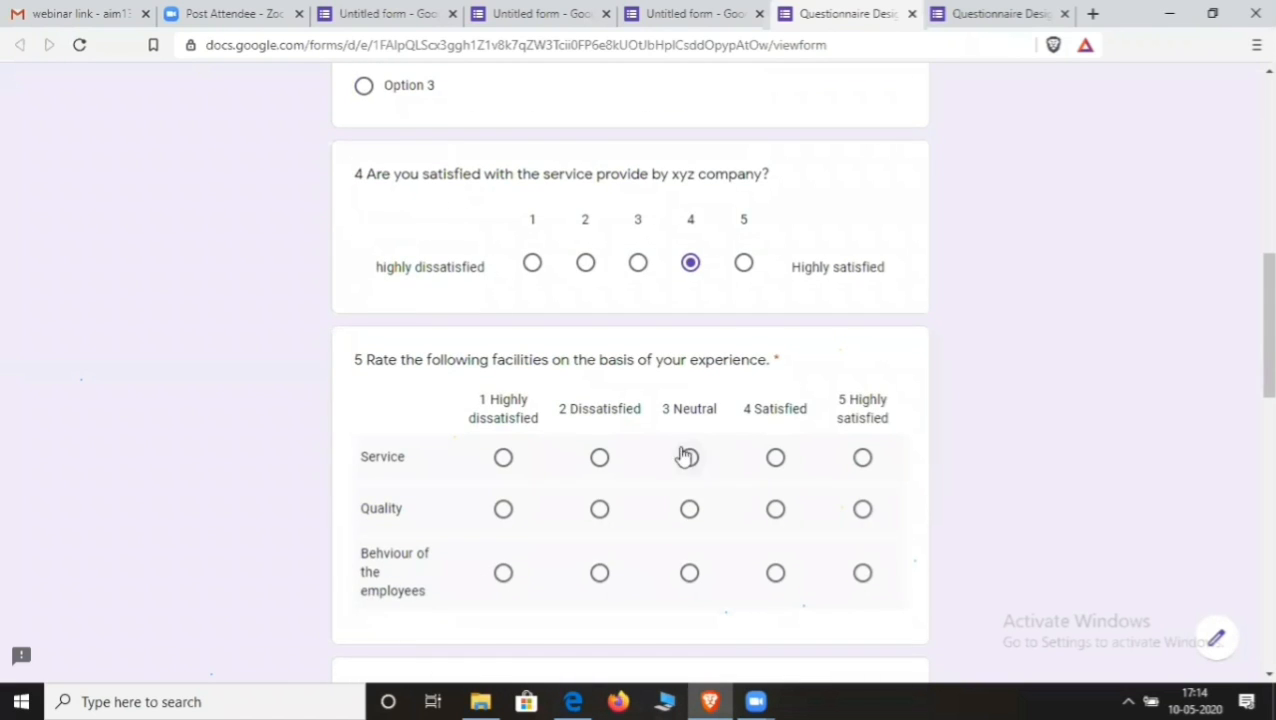
{"action": "left_click", "coordinate": [600, 458]}
{"action": "left_click", "coordinate": [503, 509]}
{"action": "left_click", "coordinate": [600, 573]}
{"action": "scroll", "coordinate": [605, 572], "scroll_direction": "down", "scroll_amount": 3}
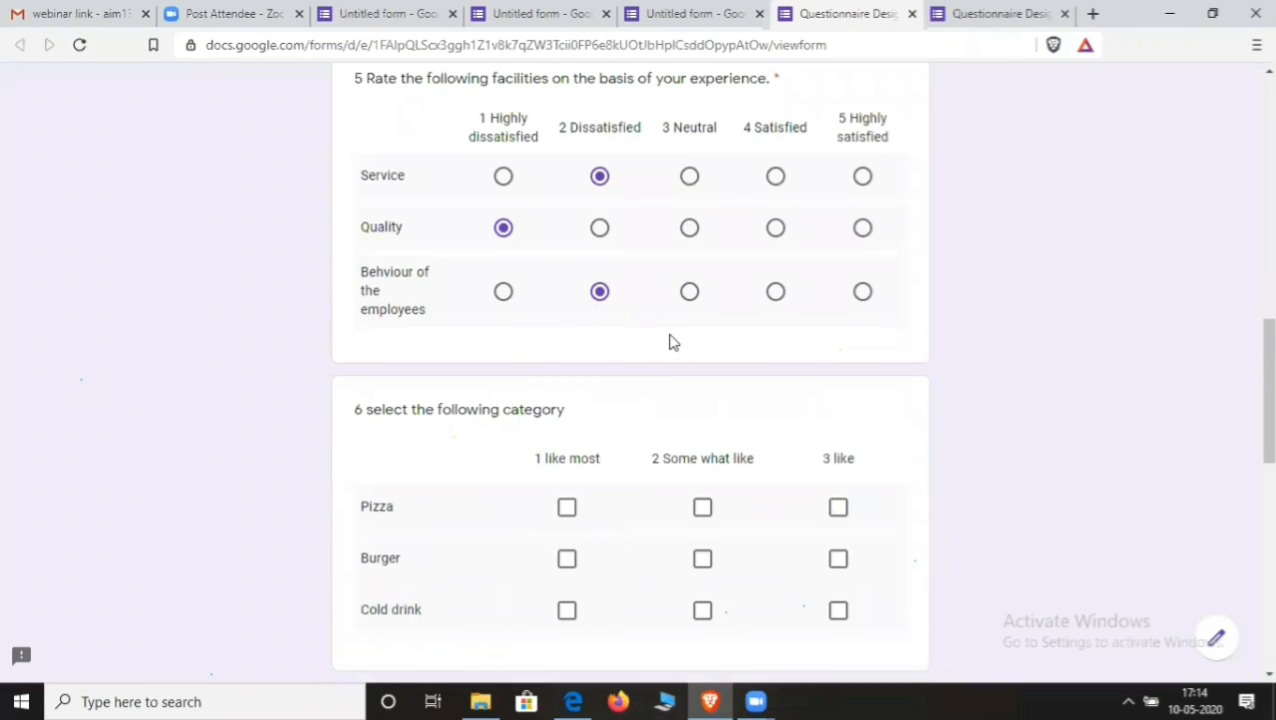
{"action": "scroll", "coordinate": [470, 428], "scroll_direction": "down", "scroll_amount": 1}
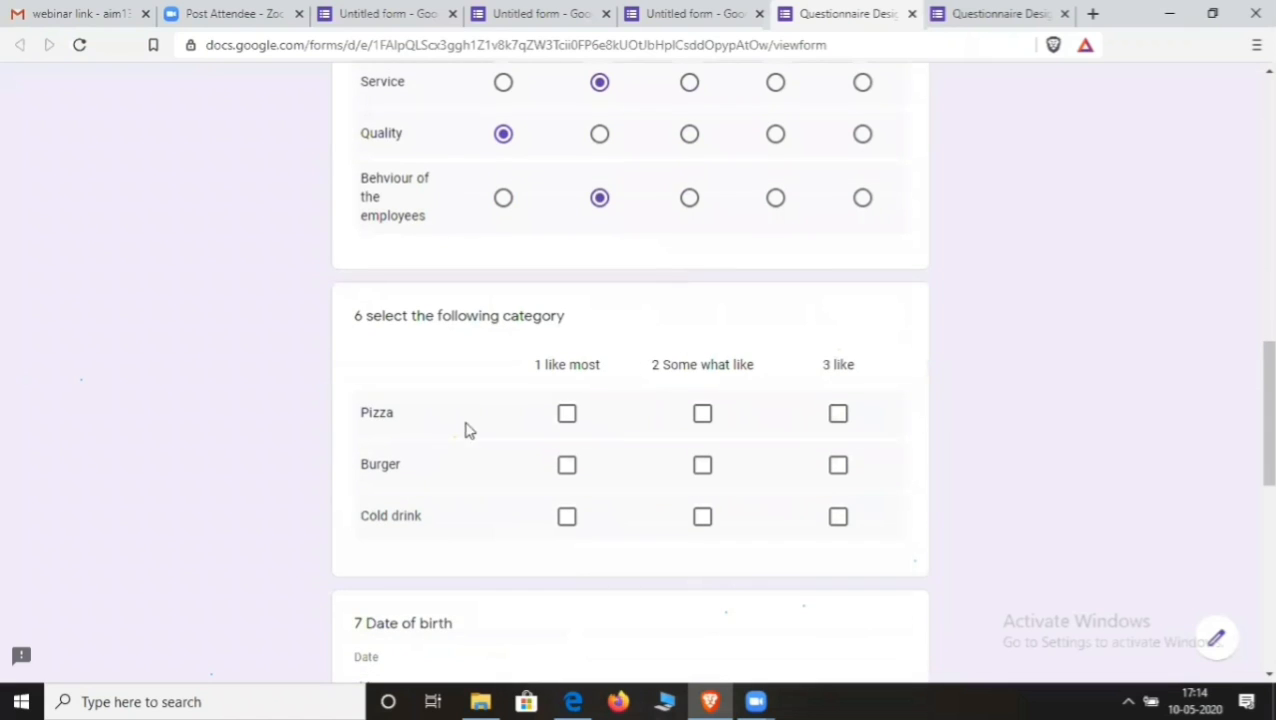
- Tick Pizza under 1 and 2, Burger under 2 and 3, Cold drink under 1, then answer the car question
{"action": "left_click", "coordinate": [567, 414]}
{"action": "left_click", "coordinate": [702, 414]}
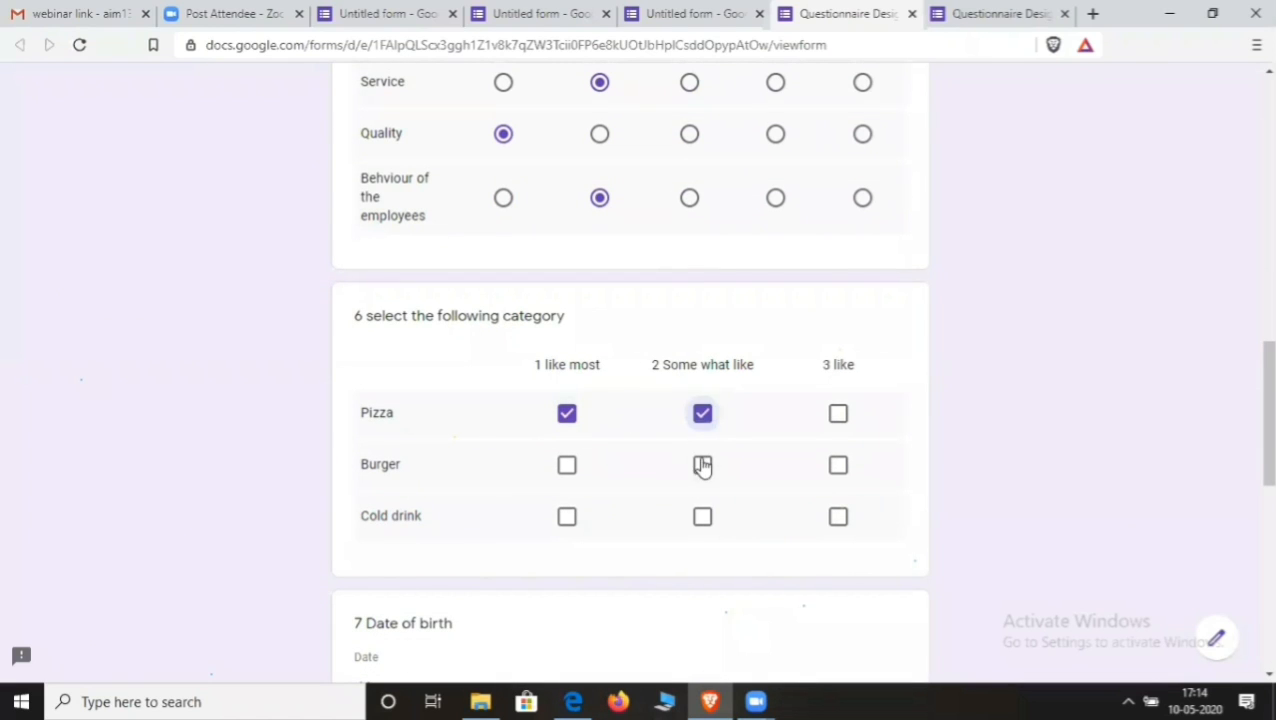
{"action": "left_click", "coordinate": [702, 465]}
{"action": "left_click", "coordinate": [838, 466]}
{"action": "left_click", "coordinate": [702, 517]}
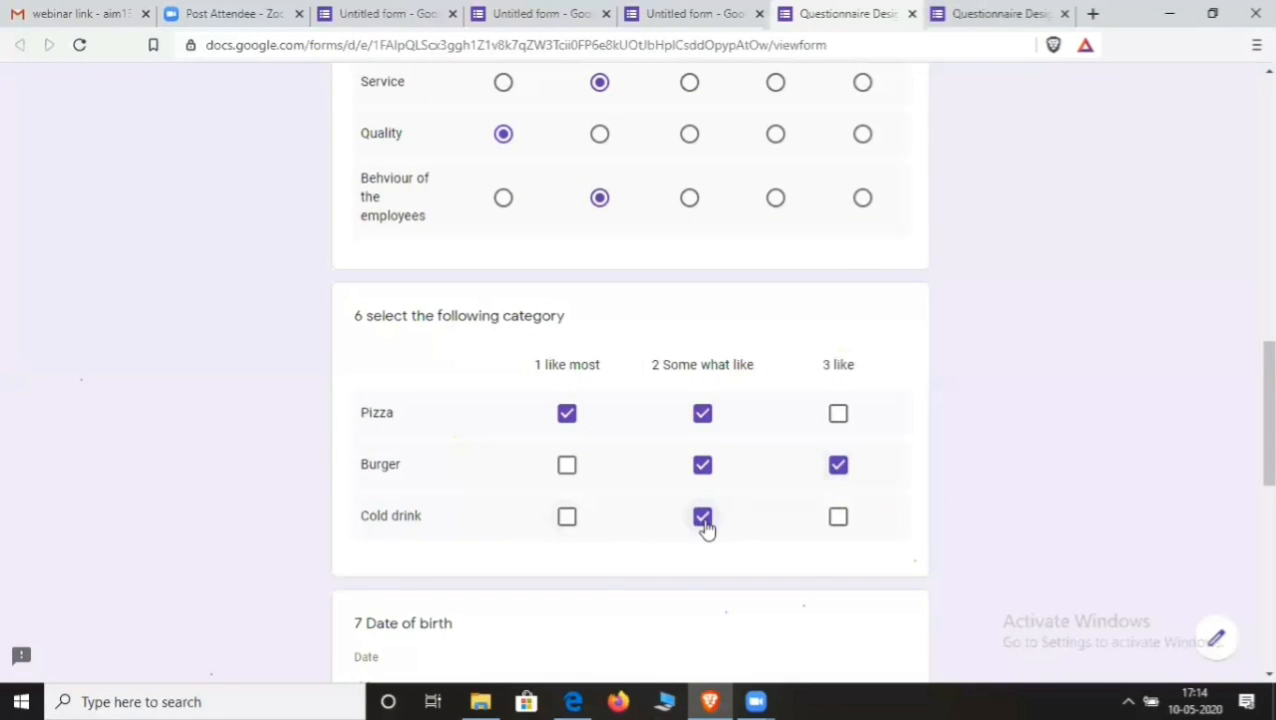
{"action": "left_click", "coordinate": [703, 518]}
{"action": "left_click", "coordinate": [568, 518]}
{"action": "scroll", "coordinate": [590, 500], "scroll_direction": "down", "scroll_amount": 4}
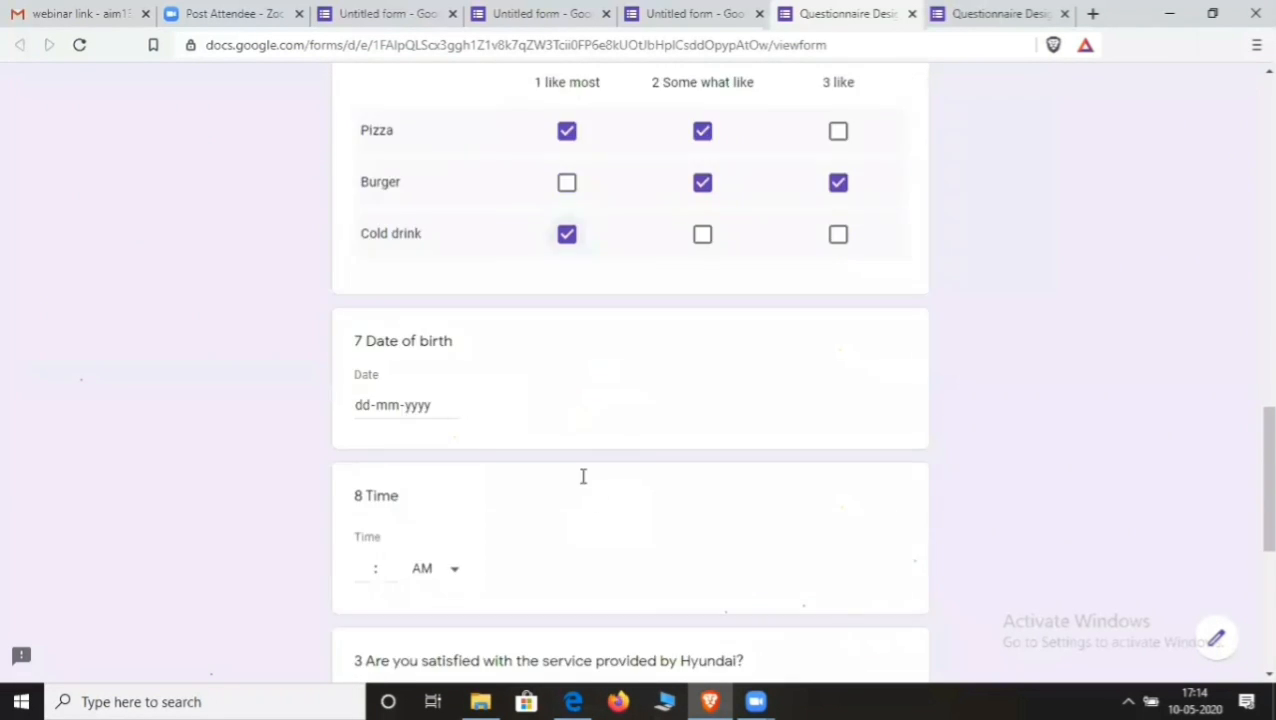
{"action": "scroll", "coordinate": [500, 450], "scroll_direction": "up", "scroll_amount": 2}
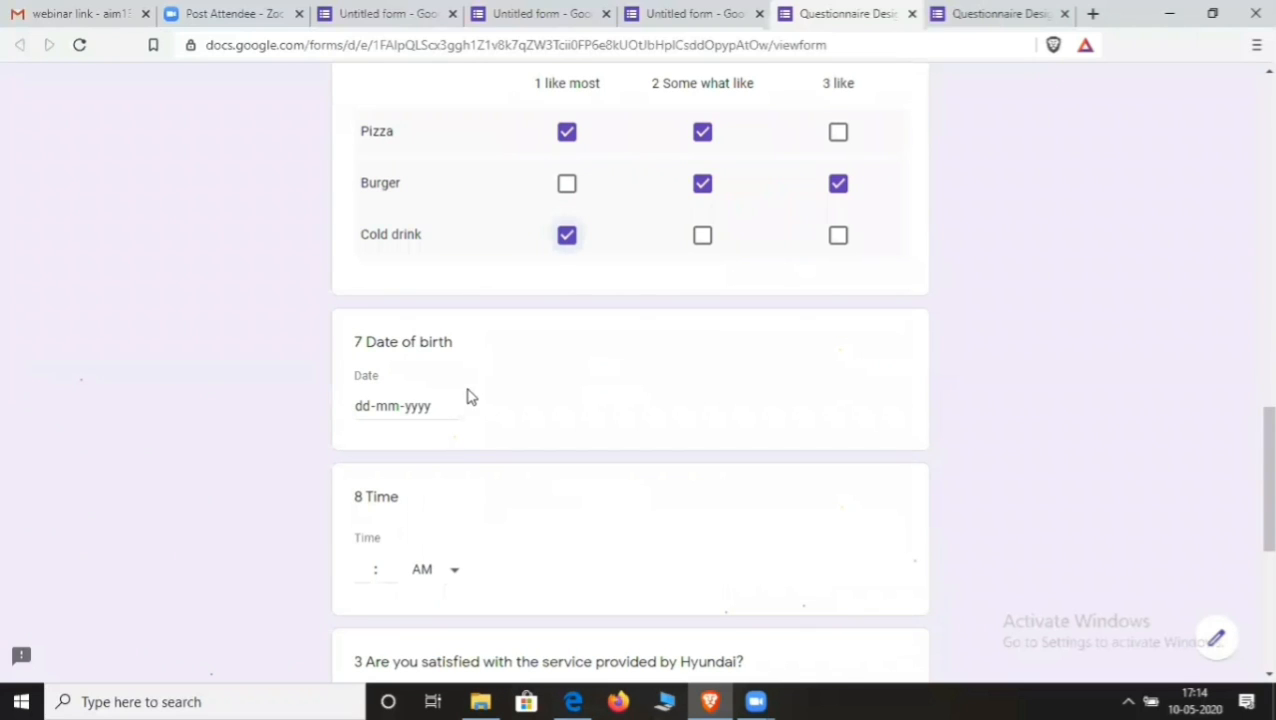
{"action": "scroll", "coordinate": [480, 392], "scroll_direction": "down", "scroll_amount": 1}
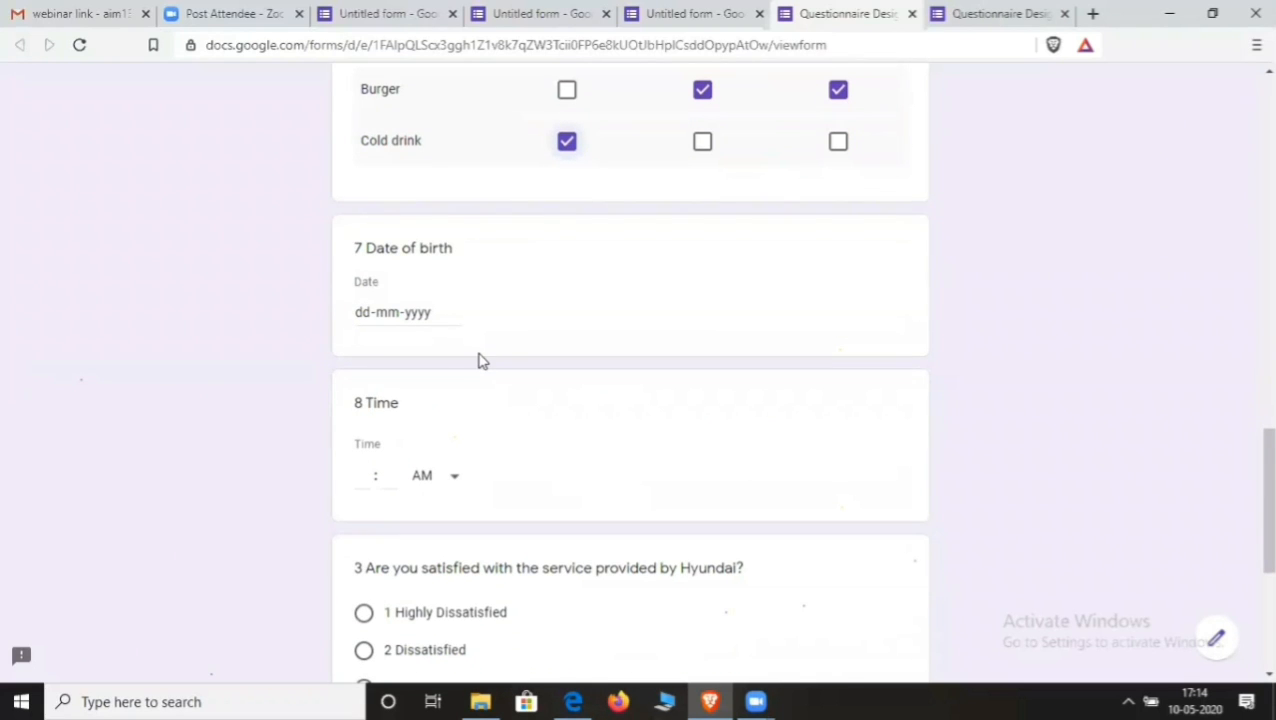
{"action": "scroll", "coordinate": [479, 360], "scroll_direction": "down", "scroll_amount": 2}
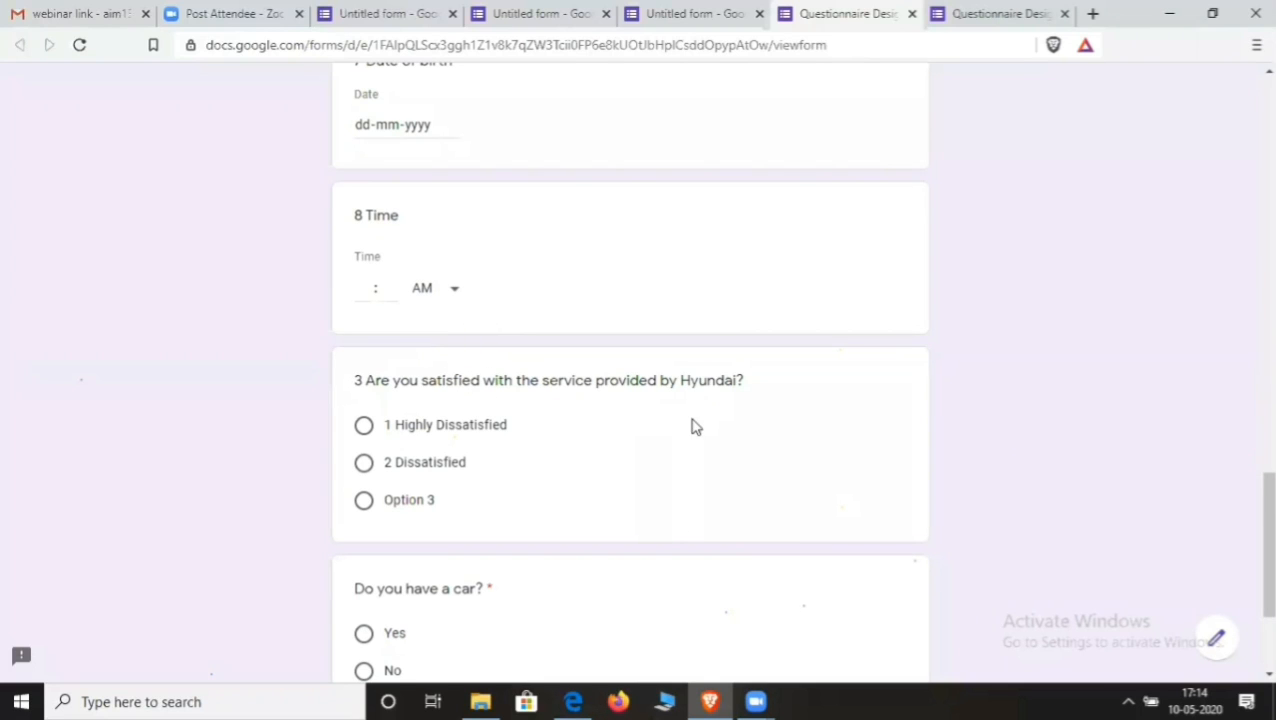
{"action": "left_click", "coordinate": [392, 428]}
{"action": "scroll", "coordinate": [600, 425], "scroll_direction": "down", "scroll_amount": 2}
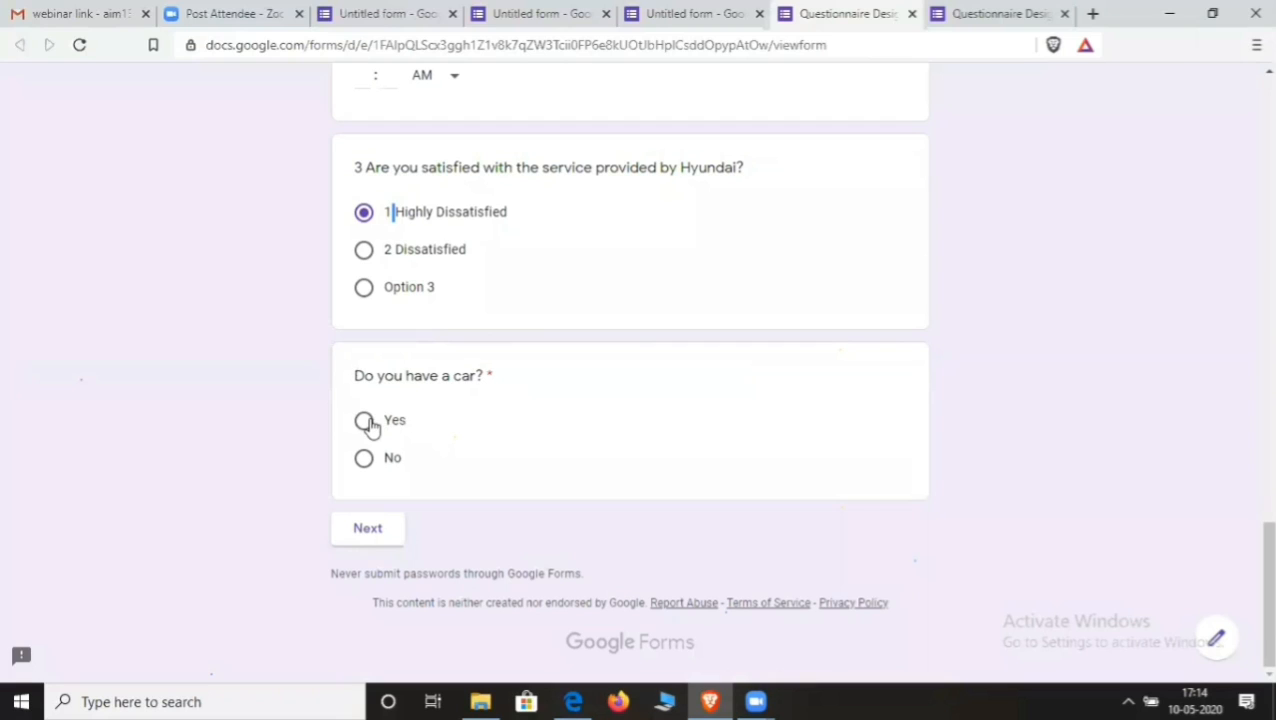
- Choose Tata on the car-owner page, then go back and switch car ownership to No
{"action": "left_click", "coordinate": [371, 529]}
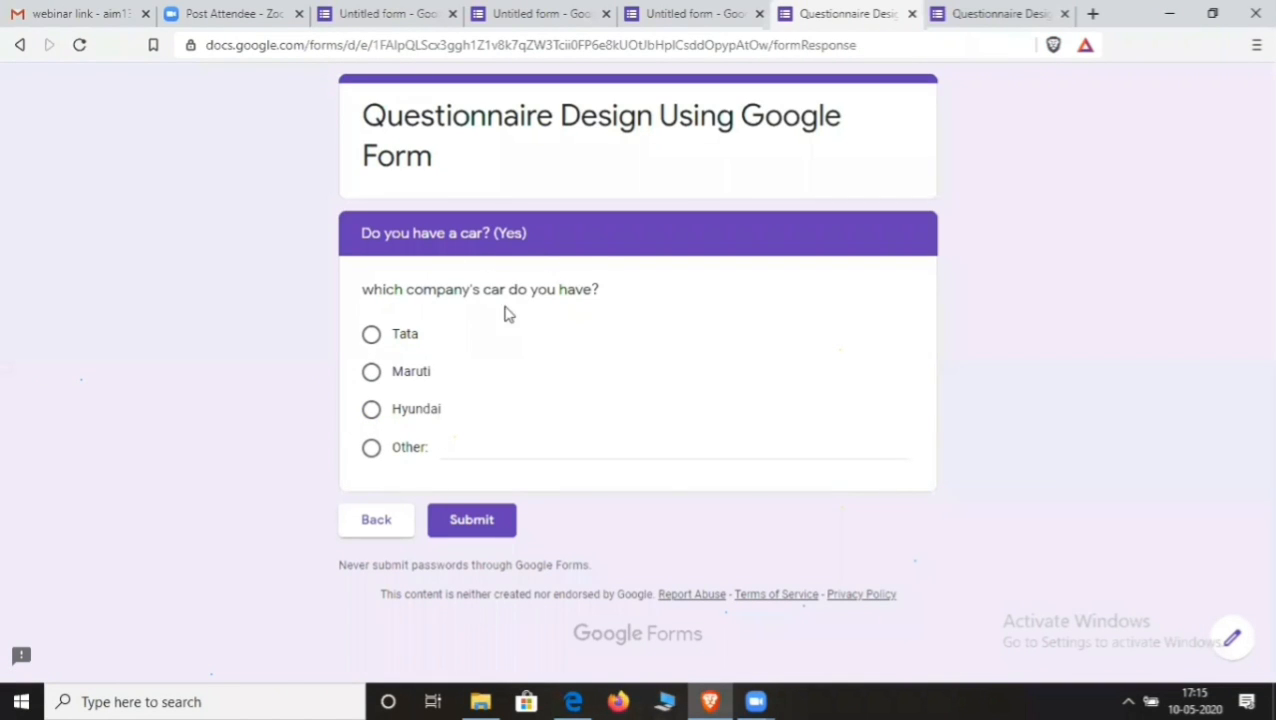
{"action": "left_click", "coordinate": [405, 340]}
{"action": "left_click", "coordinate": [376, 524]}
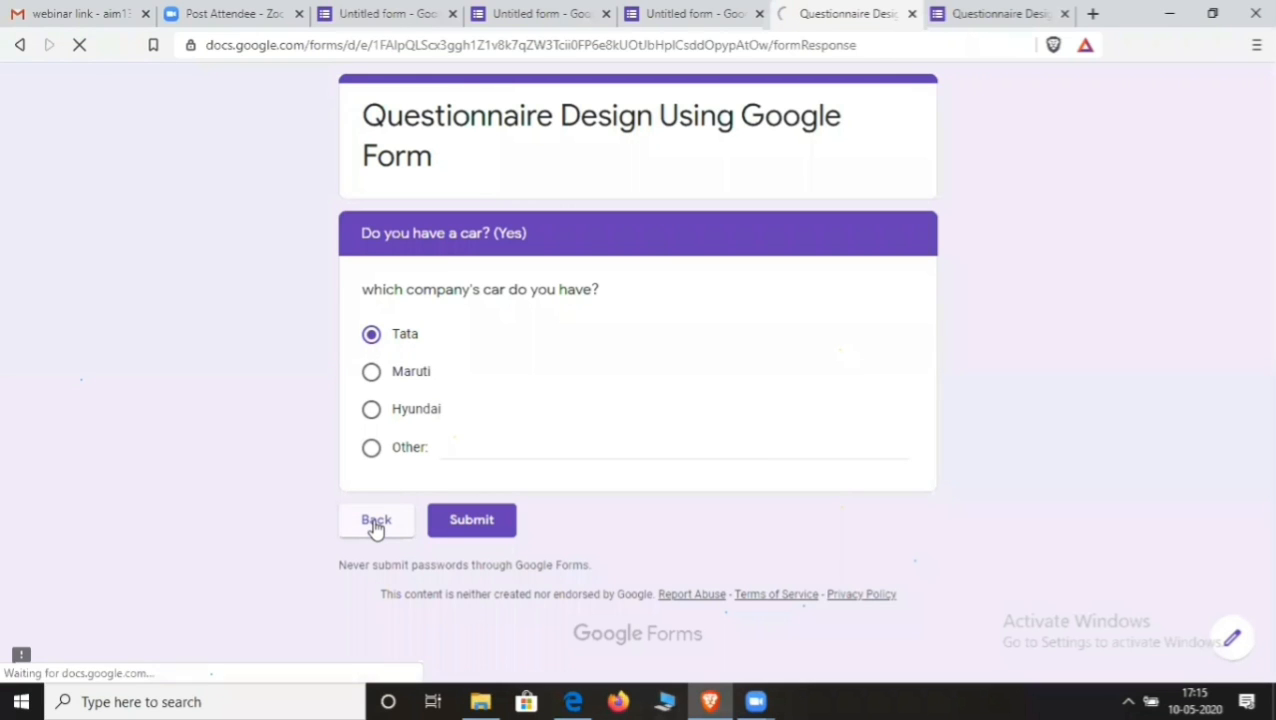
{"action": "scroll", "coordinate": [380, 522], "scroll_direction": "down", "scroll_amount": 20}
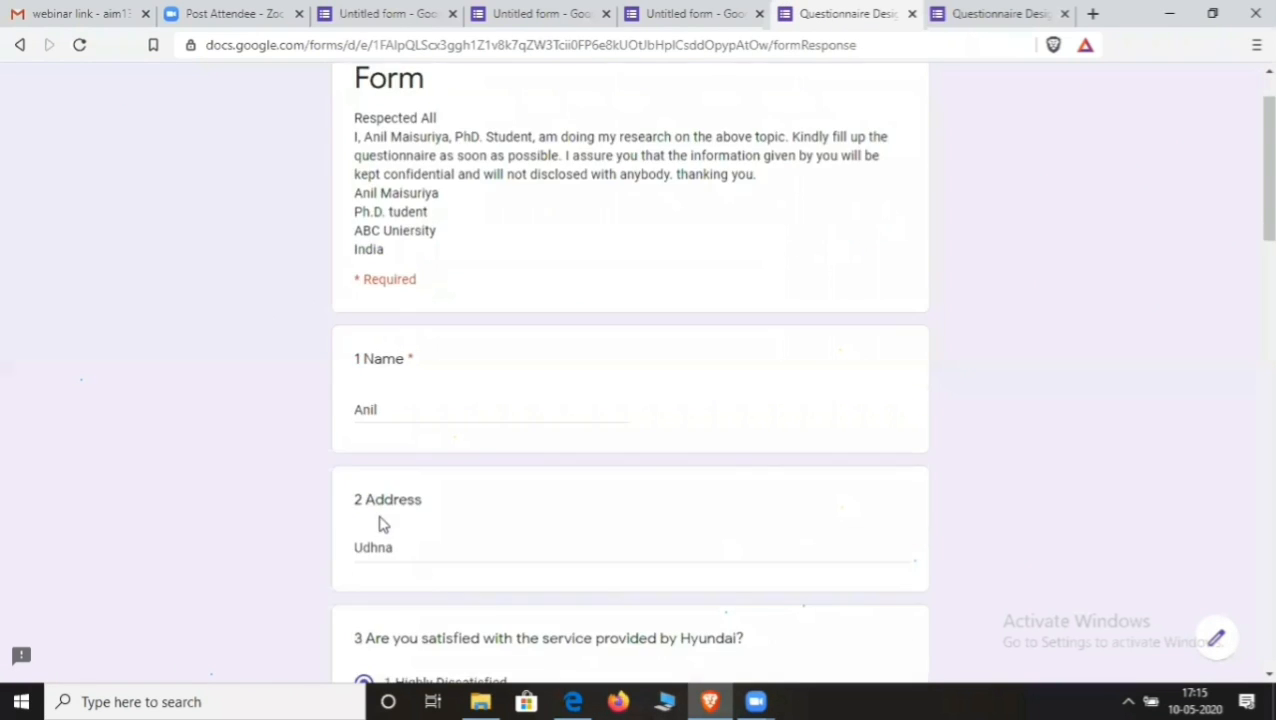
{"action": "scroll", "coordinate": [397, 504], "scroll_direction": "down", "scroll_amount": 2}
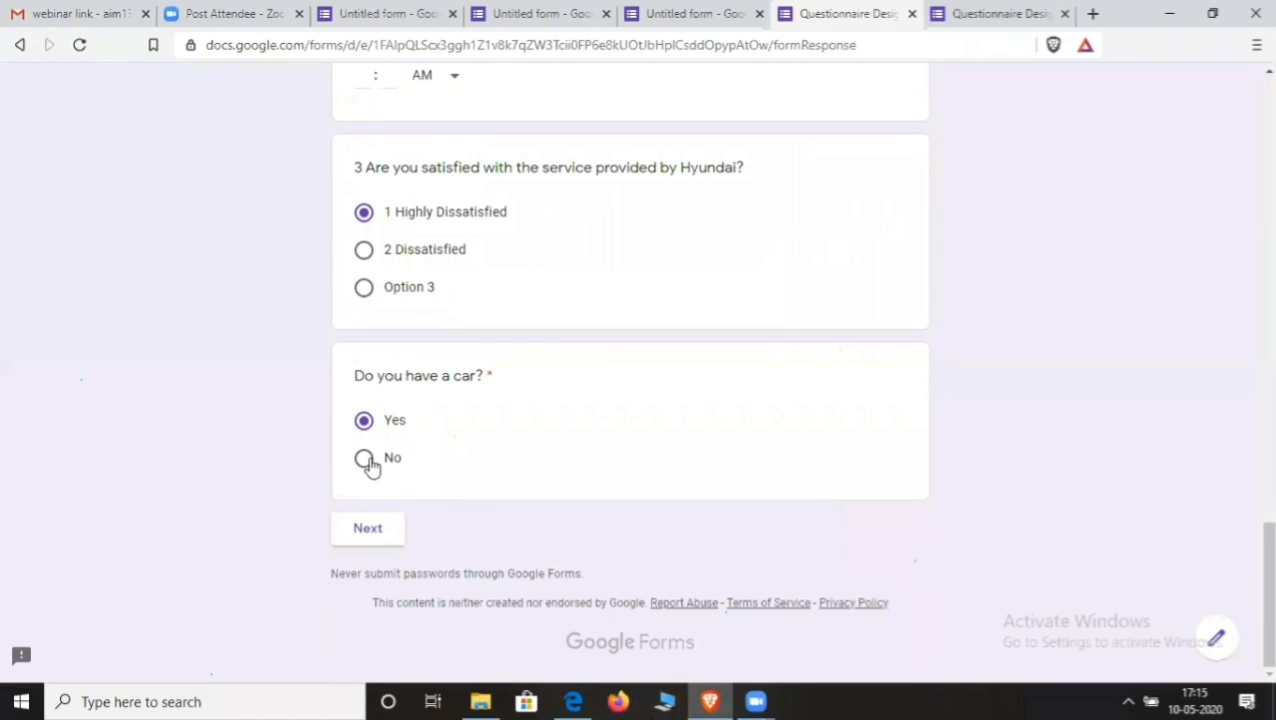
{"action": "left_click", "coordinate": [364, 459]}
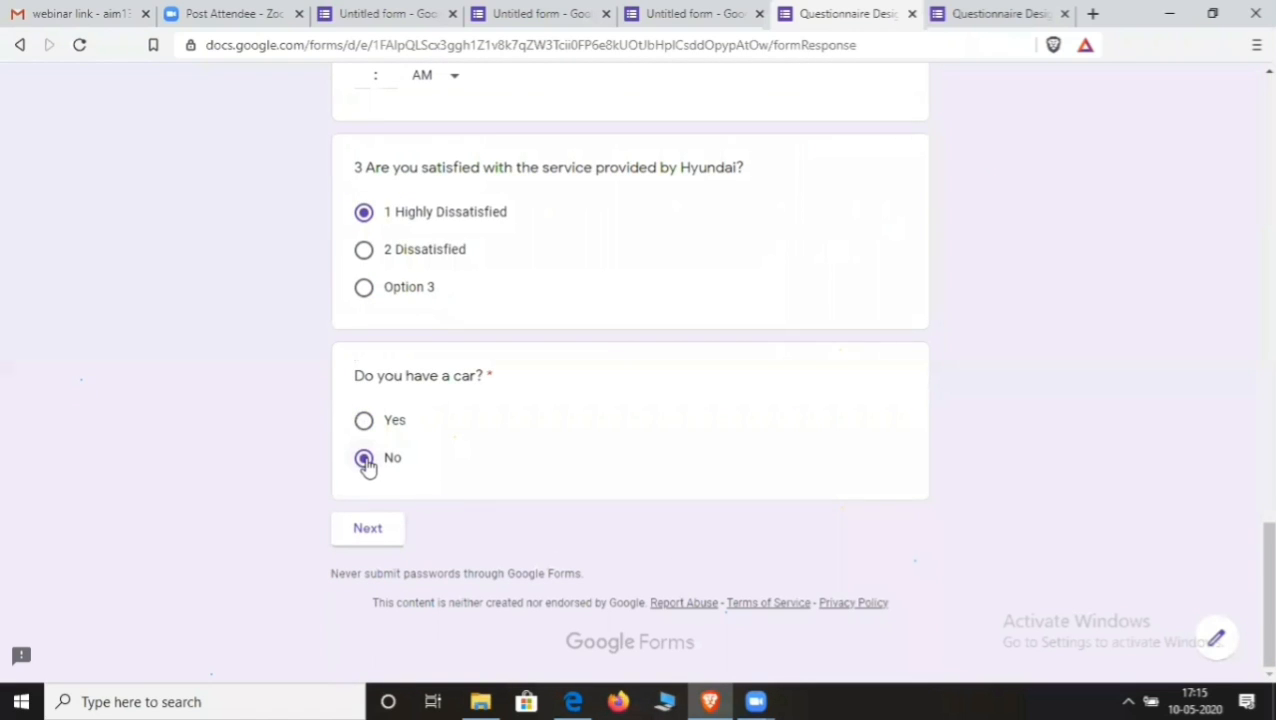
{"action": "left_click", "coordinate": [386, 537]}
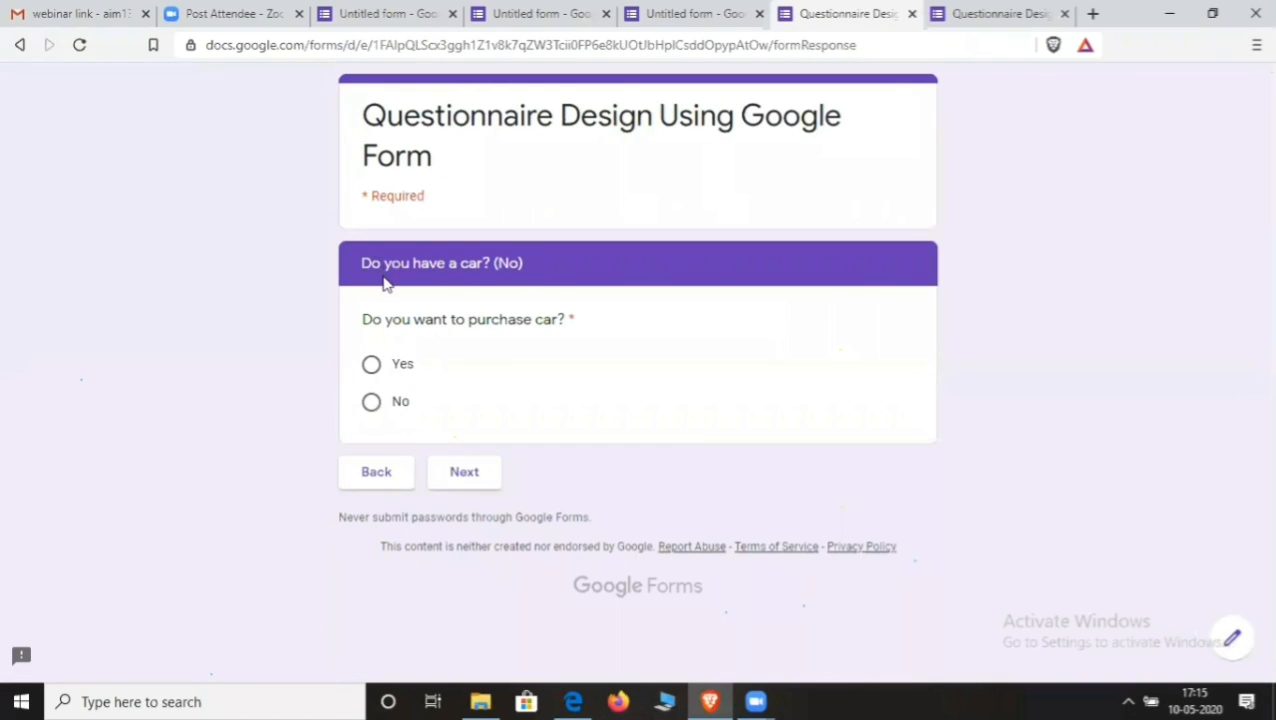
- Answer Yes to purchasing a car, check its page, then return and continue with No
{"action": "left_click", "coordinate": [400, 368]}
{"action": "left_click", "coordinate": [466, 479]}
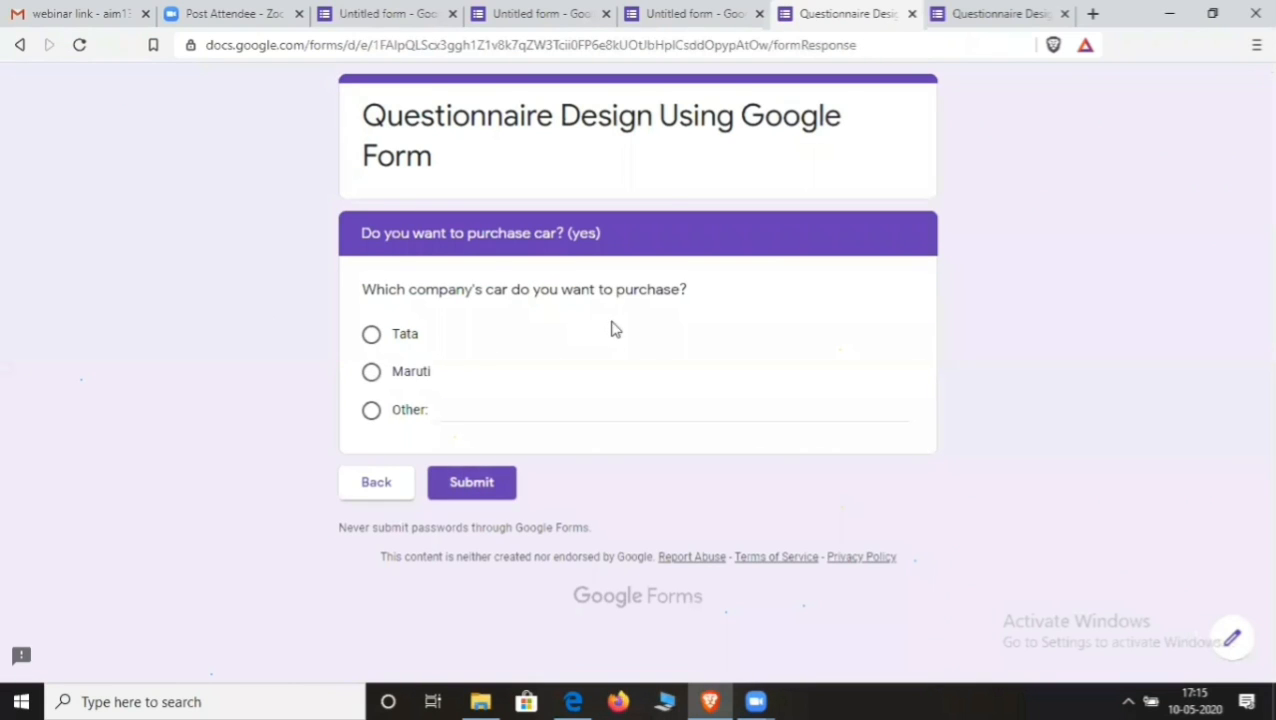
{"action": "left_click", "coordinate": [380, 480]}
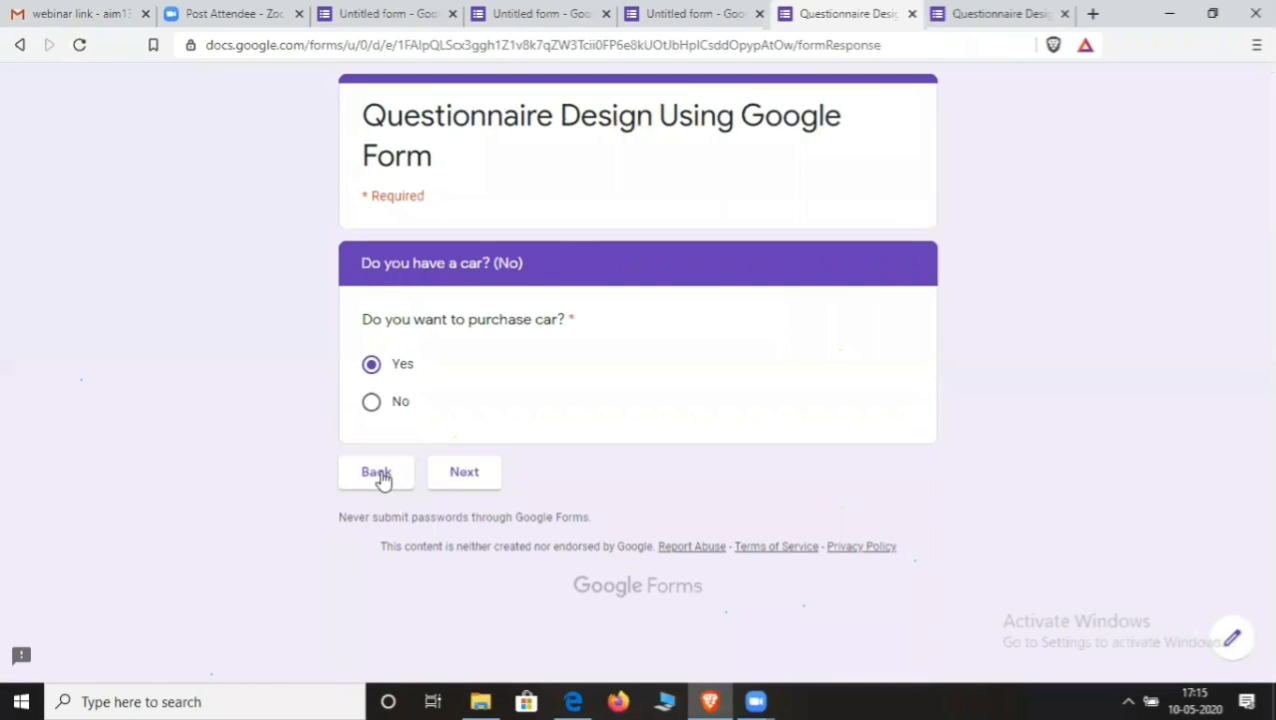
{"action": "left_click", "coordinate": [460, 476]}
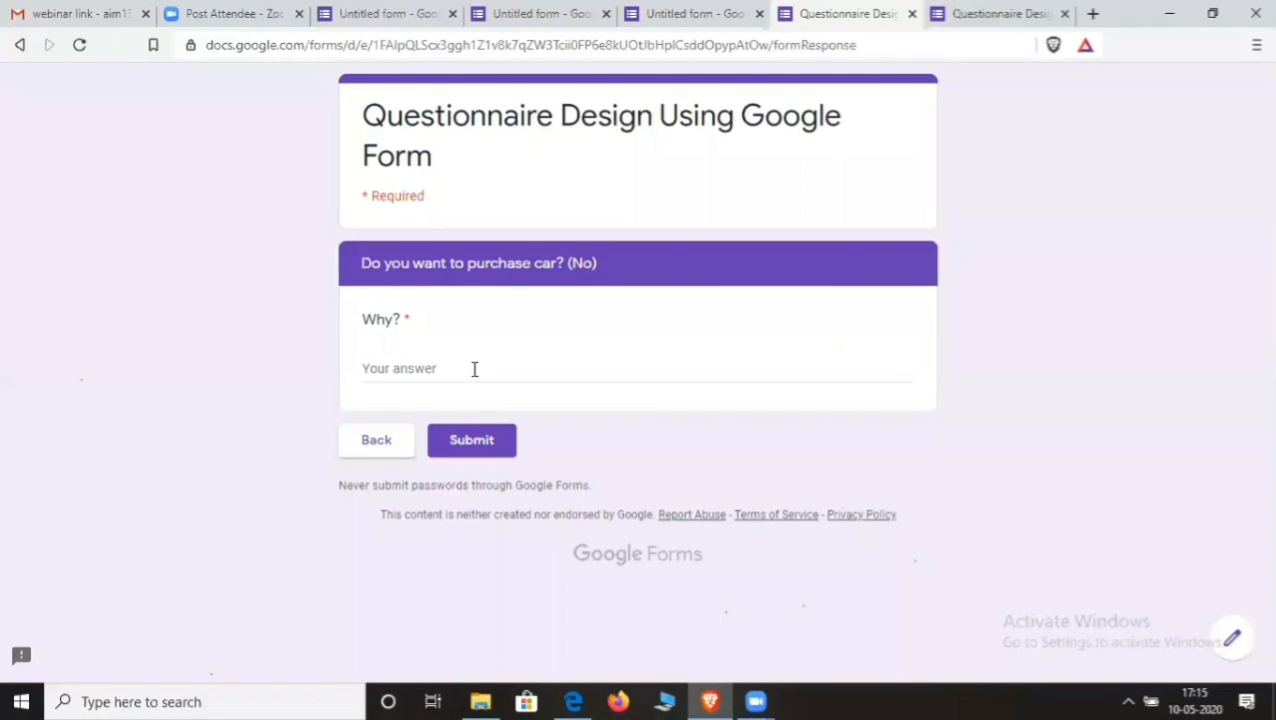
- Answer Why? with 'not interested', correct the 'intereested' misspelling, and submit the response
{"action": "left_click", "coordinate": [475, 369]}
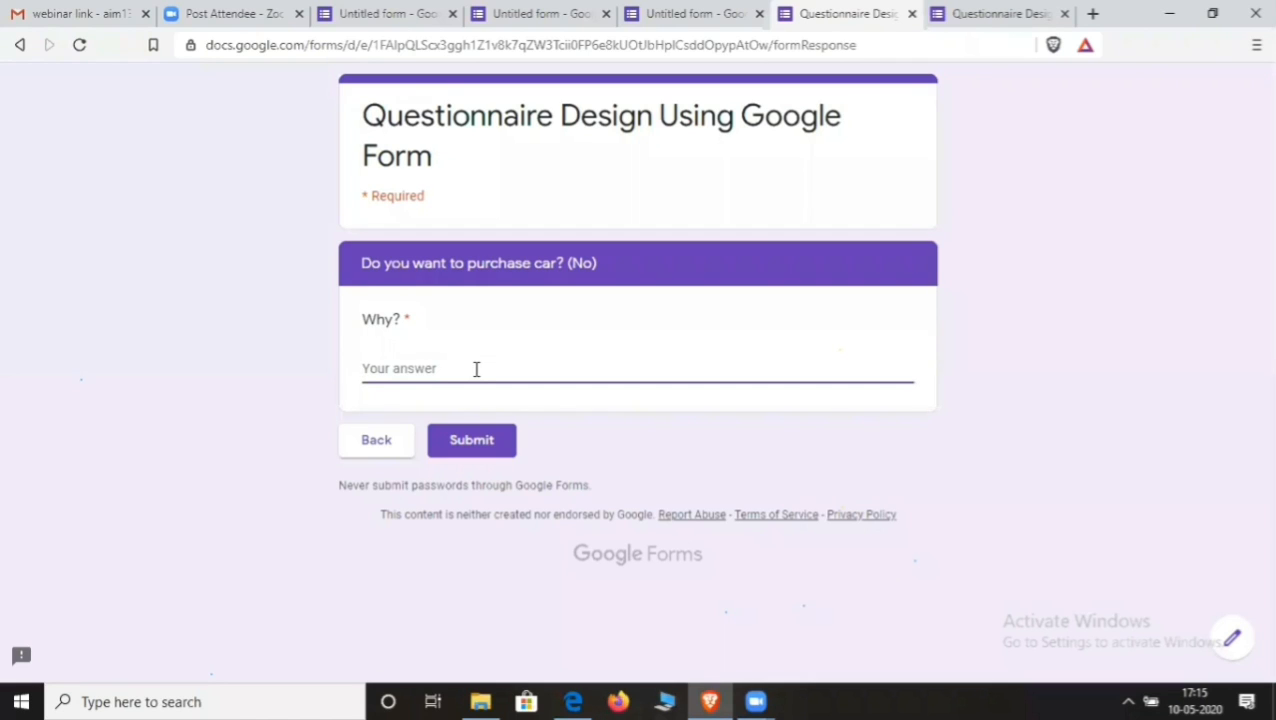
{"action": "type", "text": "not intereested"}
{"action": "right_click", "coordinate": [421, 362]}
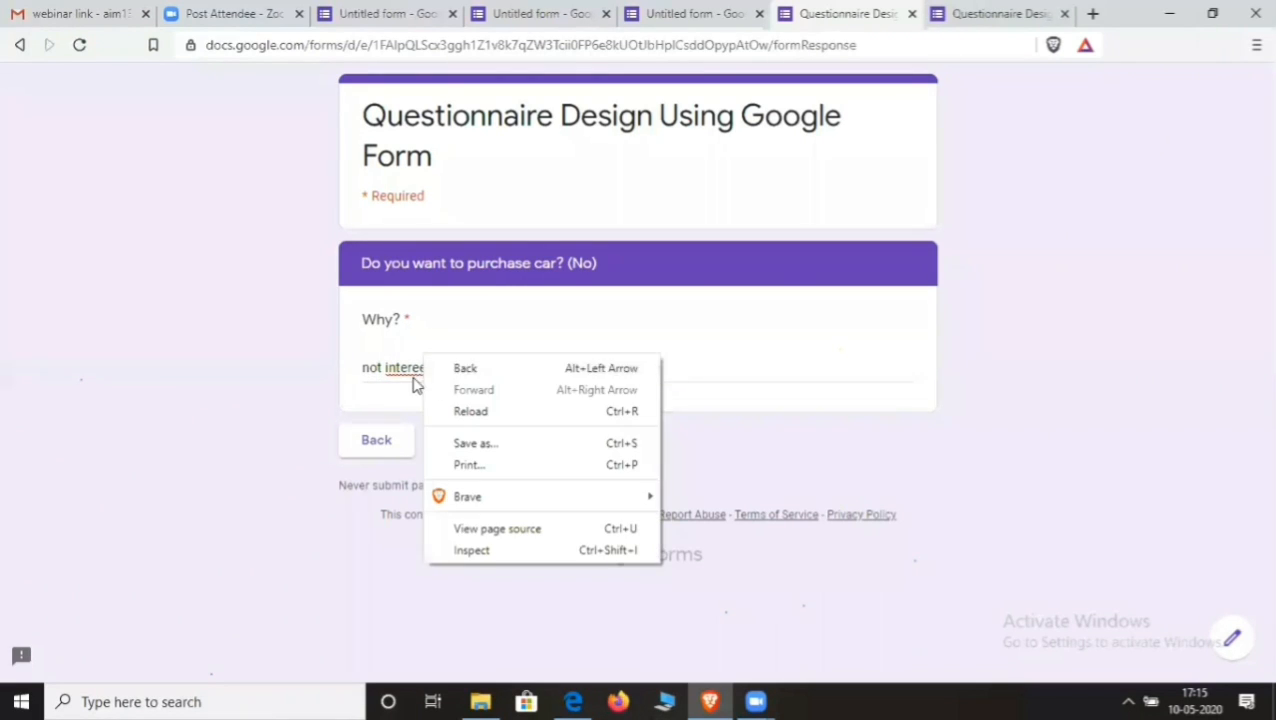
{"action": "left_click", "coordinate": [414, 369]}
{"action": "right_click", "coordinate": [418, 372]}
{"action": "left_click", "coordinate": [452, 383]}
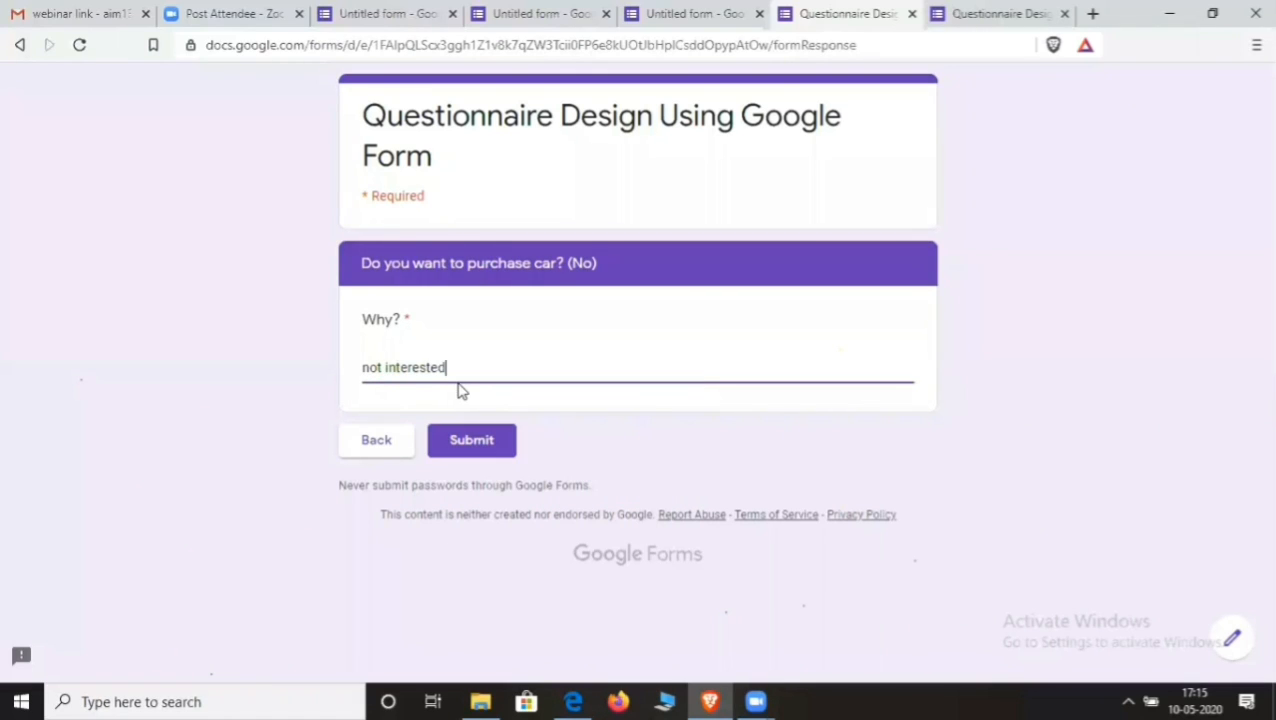
{"action": "left_click", "coordinate": [492, 442]}
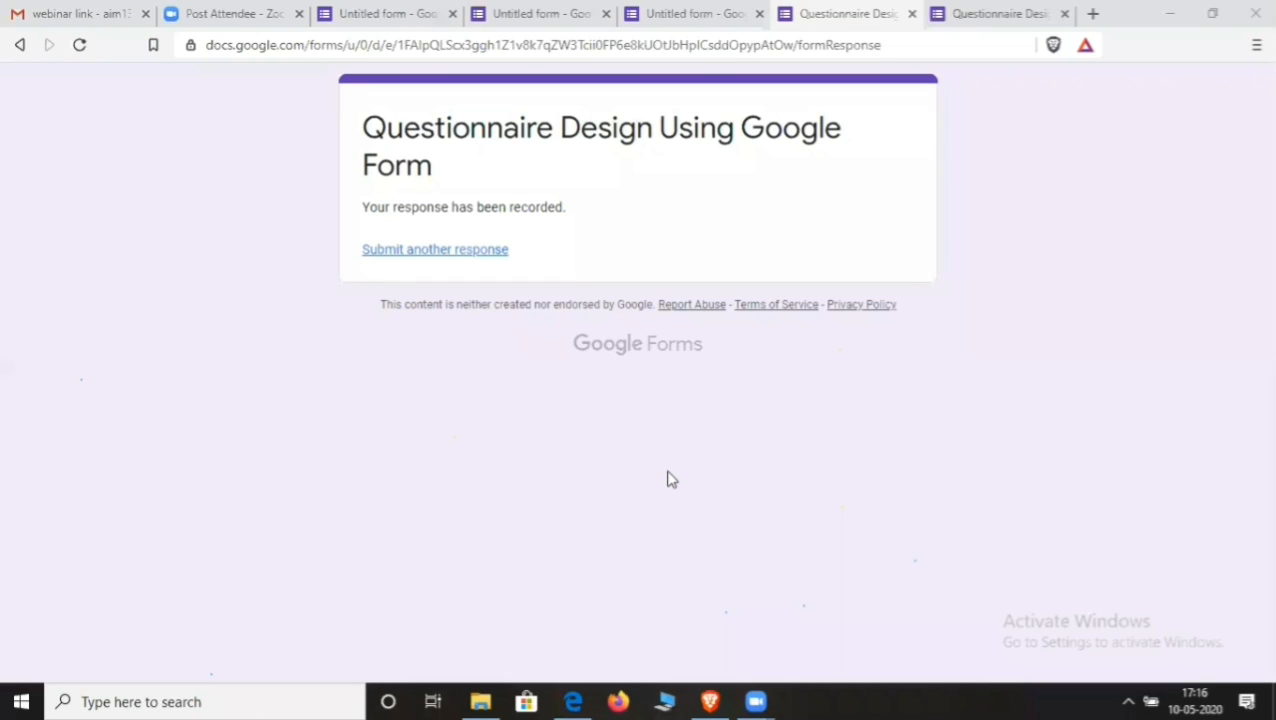
{"action": "mouse_move", "coordinate": [755, 701]}
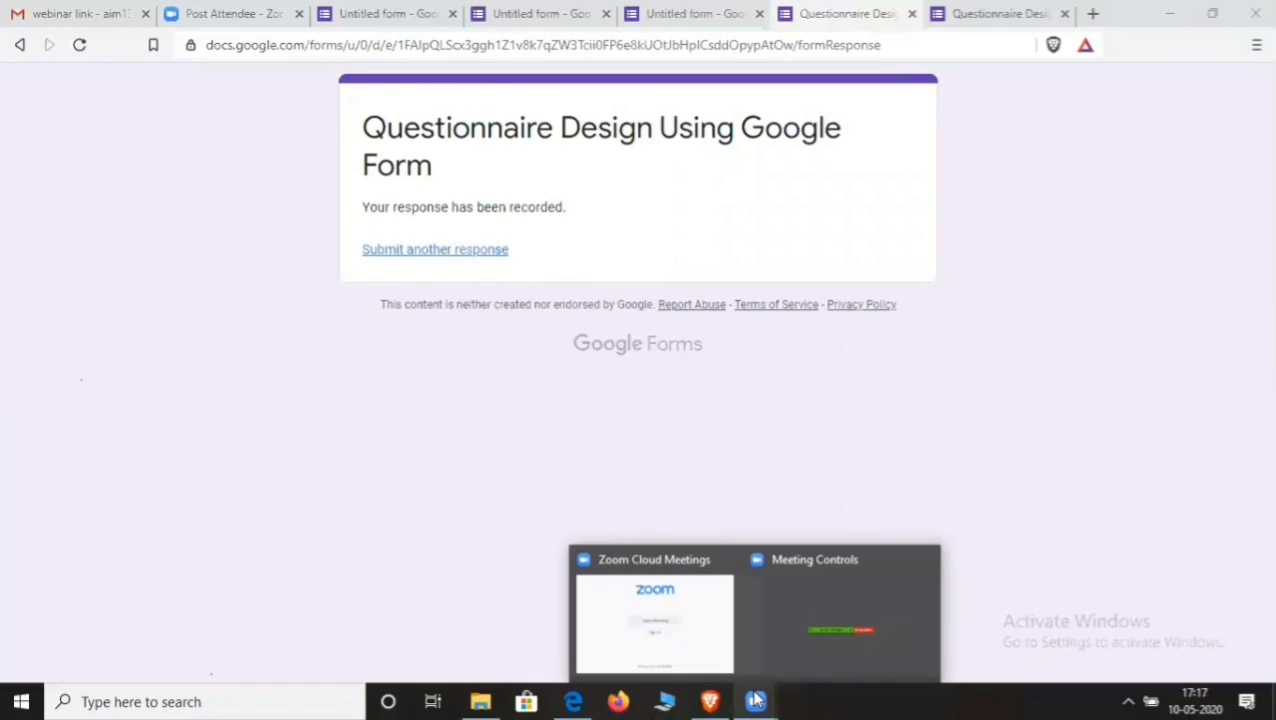
{"action": "mouse_move", "coordinate": [710, 701]}
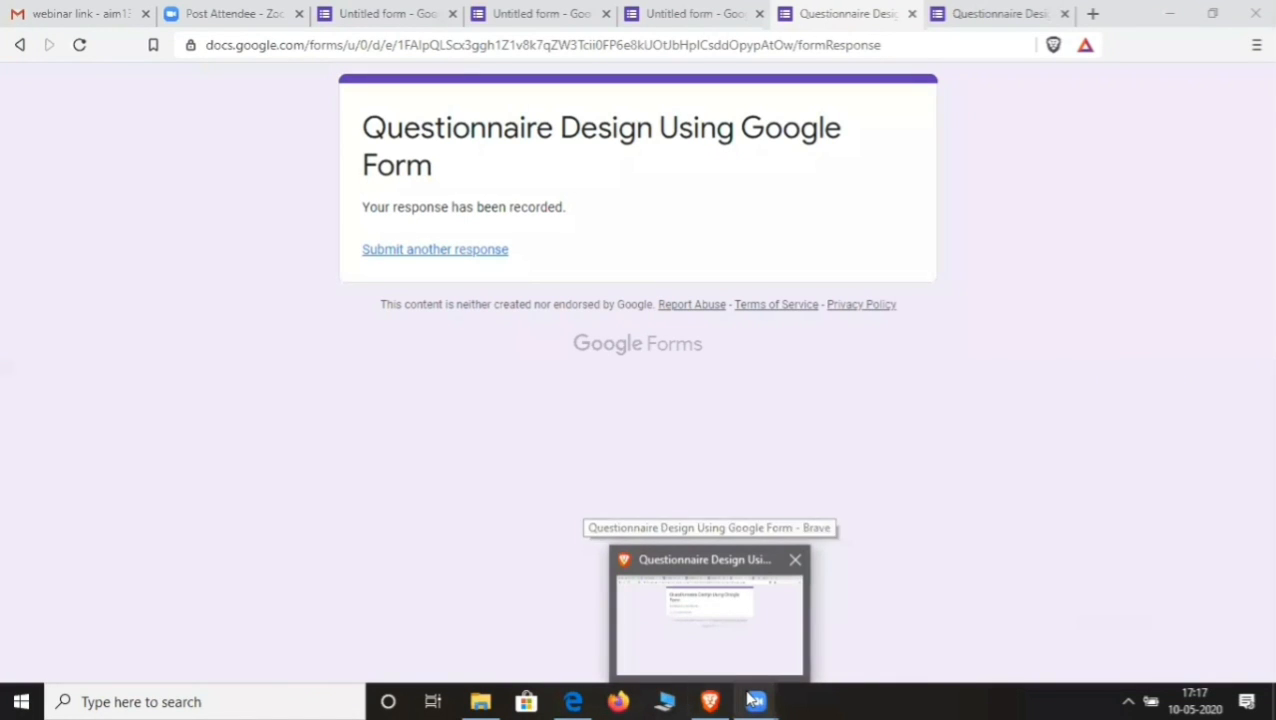
{"action": "left_click", "coordinate": [788, 638]}
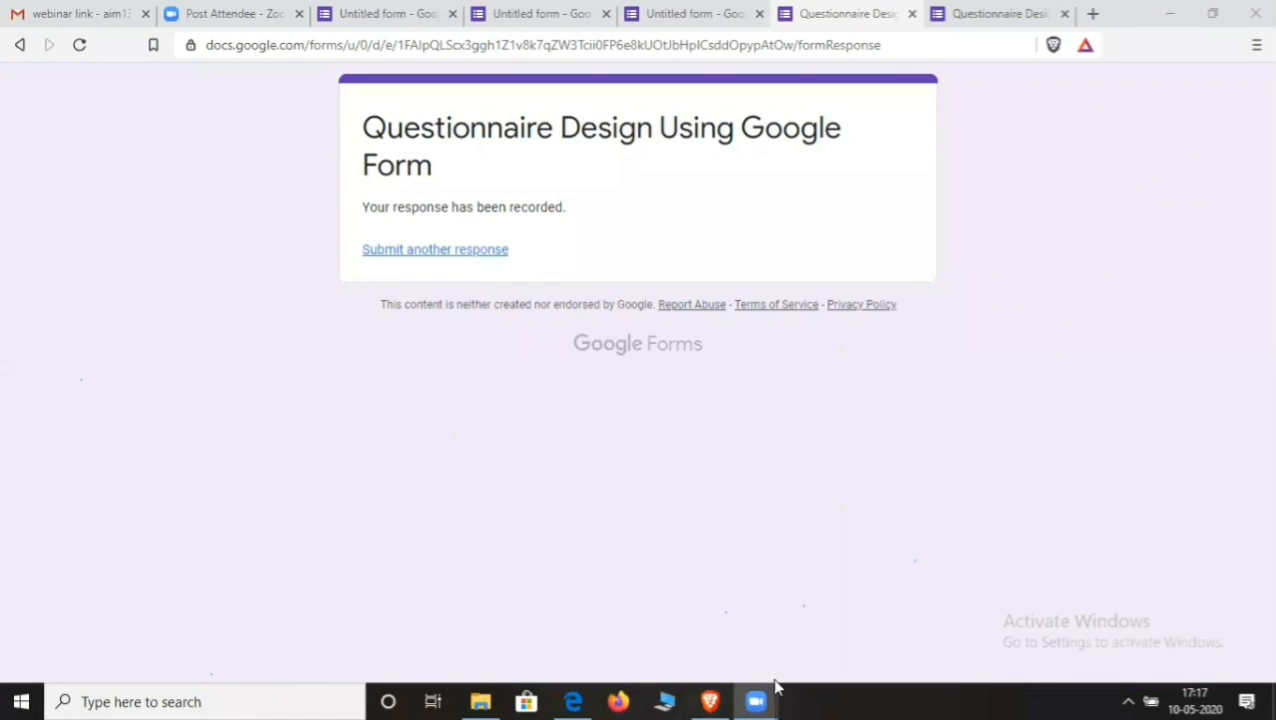
{"action": "mouse_move", "coordinate": [710, 700]}
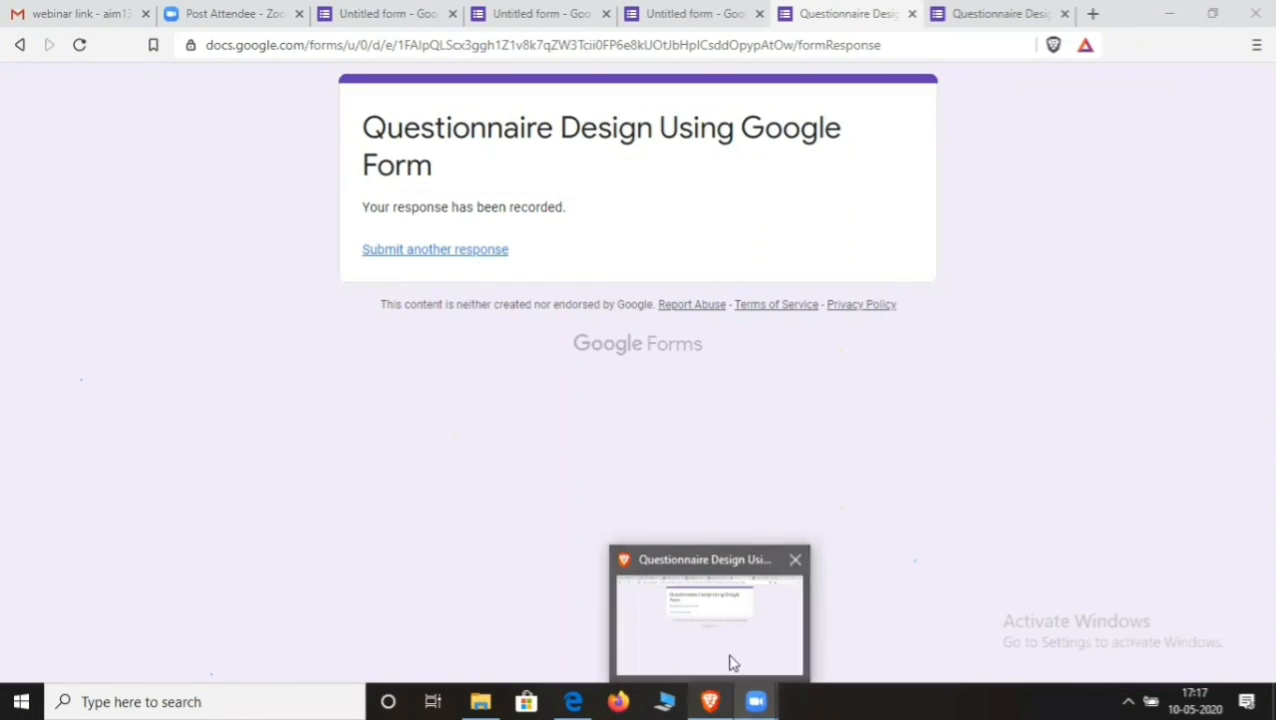
{"action": "left_click", "coordinate": [732, 658]}
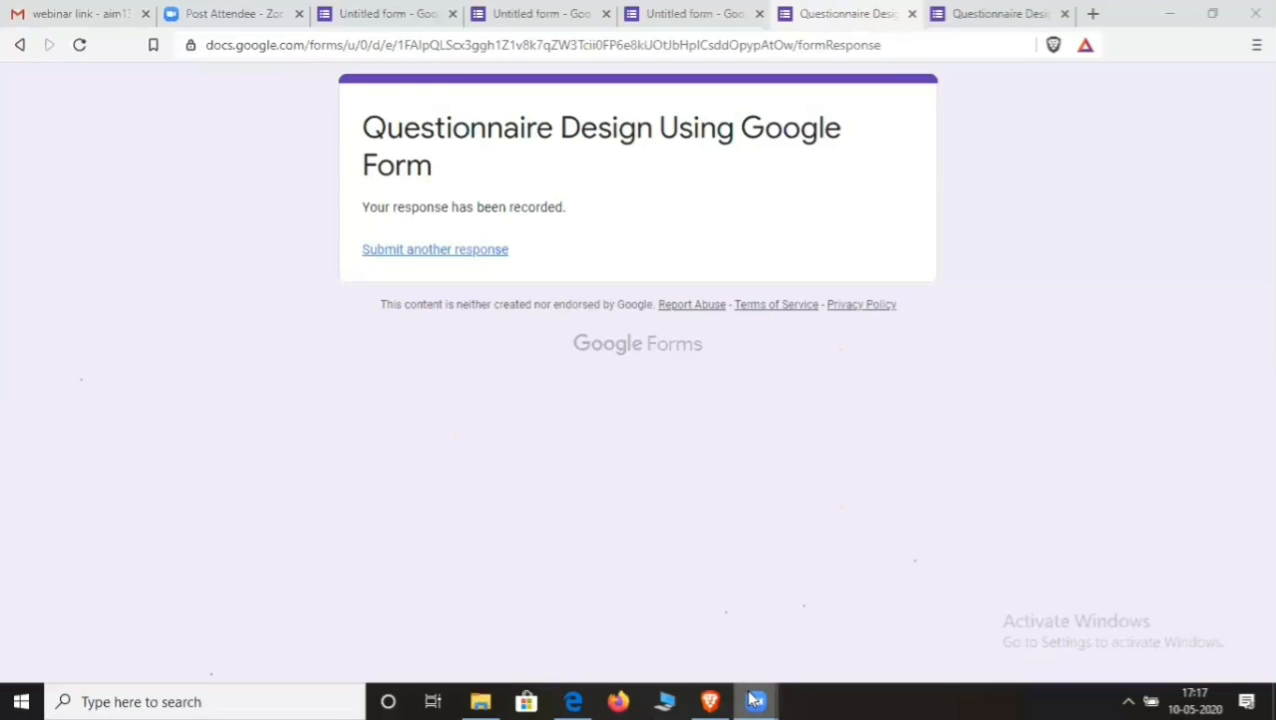
{"action": "mouse_move", "coordinate": [712, 700]}
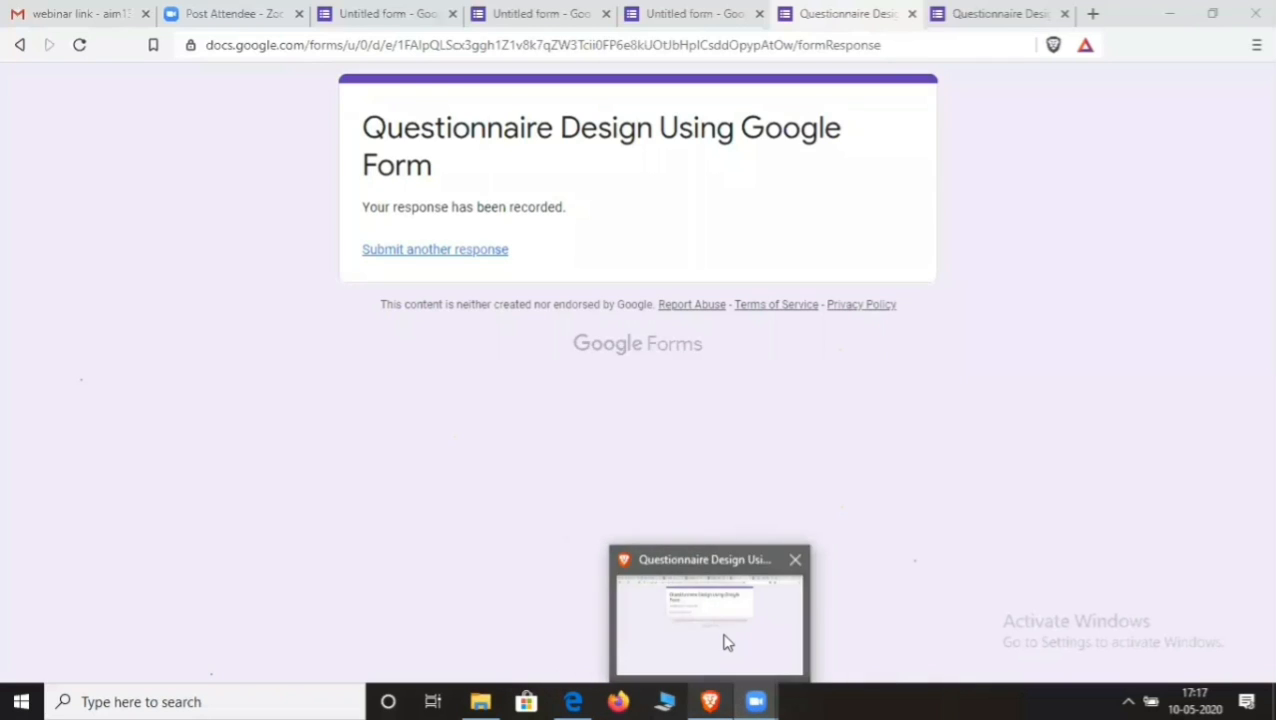
{"action": "left_click", "coordinate": [727, 642]}
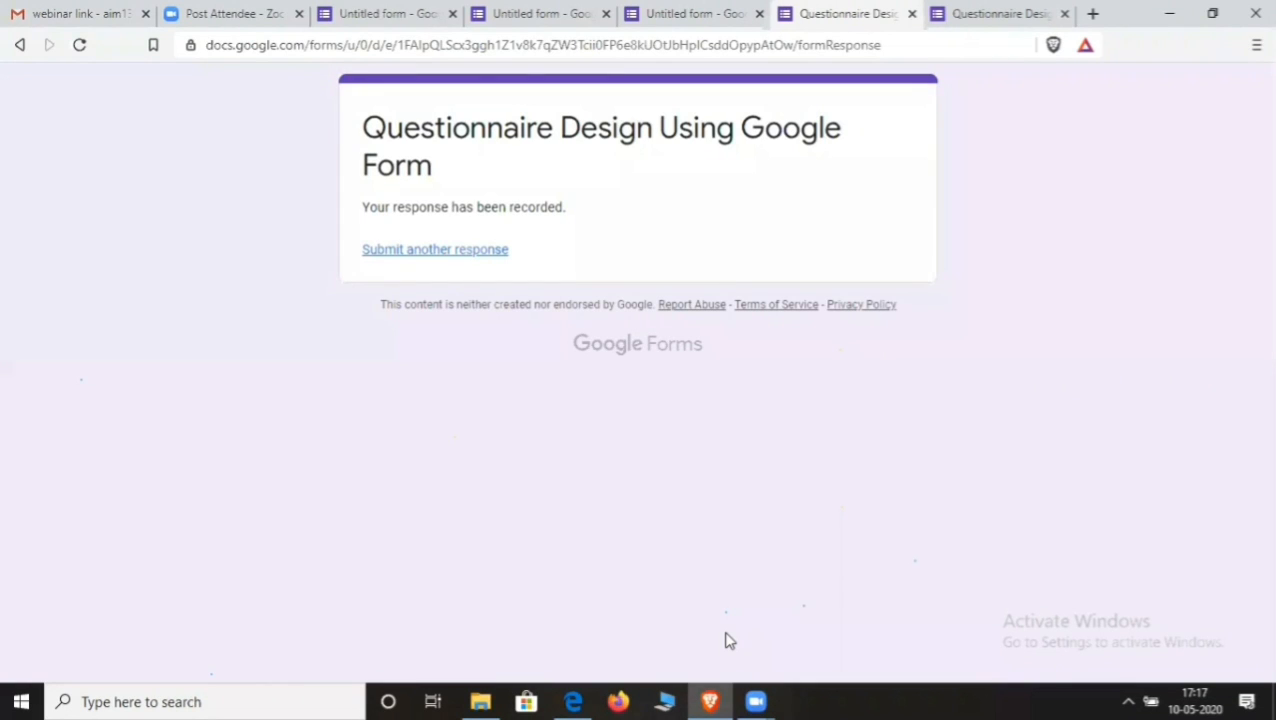
{"action": "left_click", "coordinate": [730, 641]}
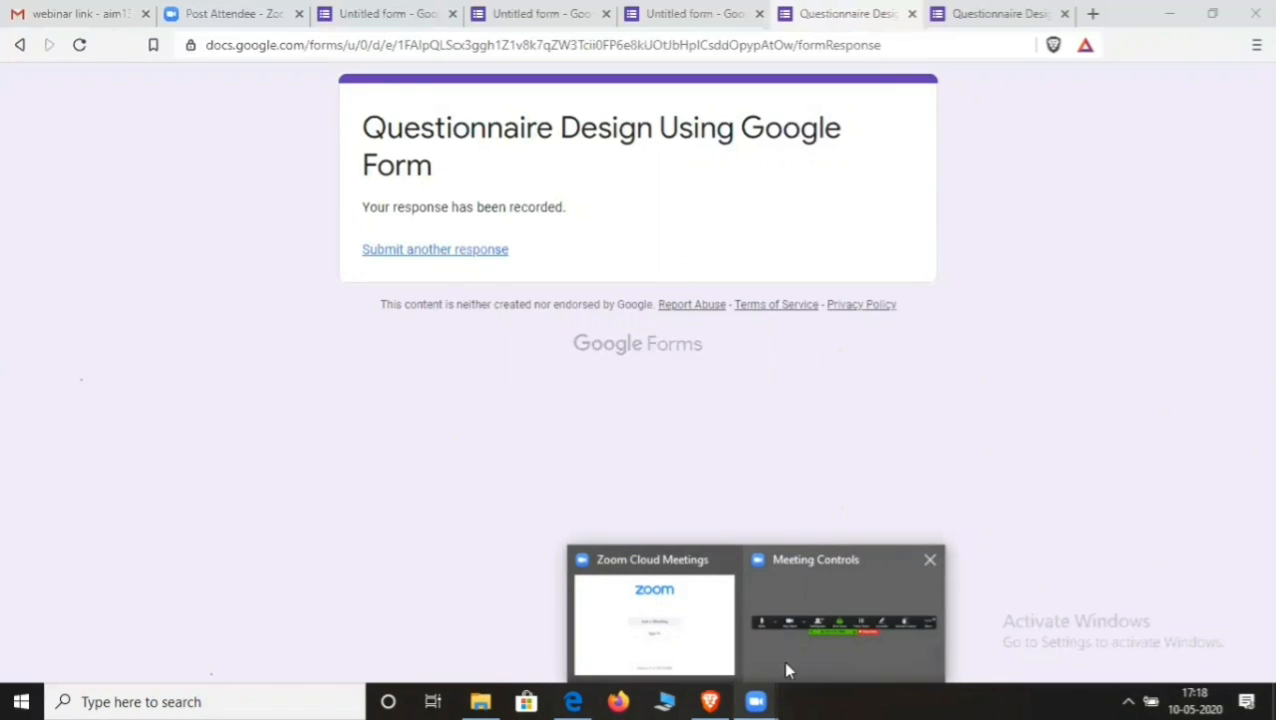
{"action": "mouse_move", "coordinate": [710, 700]}
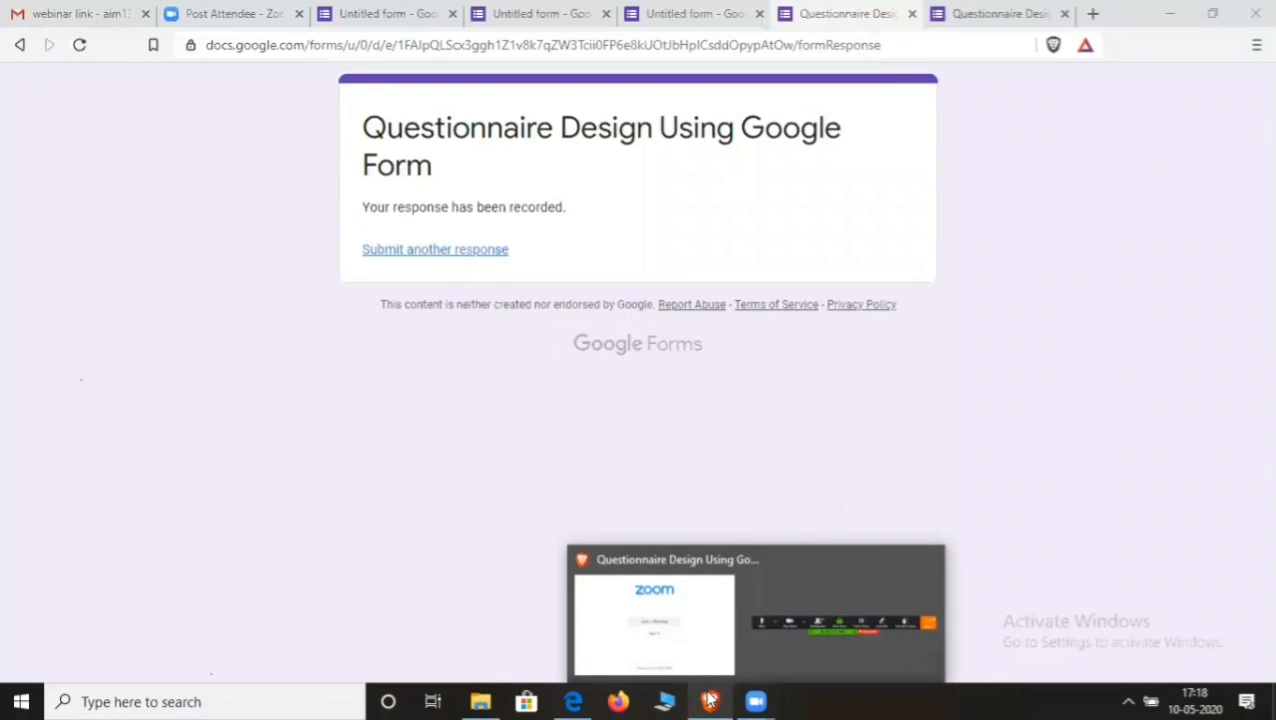
{"action": "left_click", "coordinate": [757, 700]}
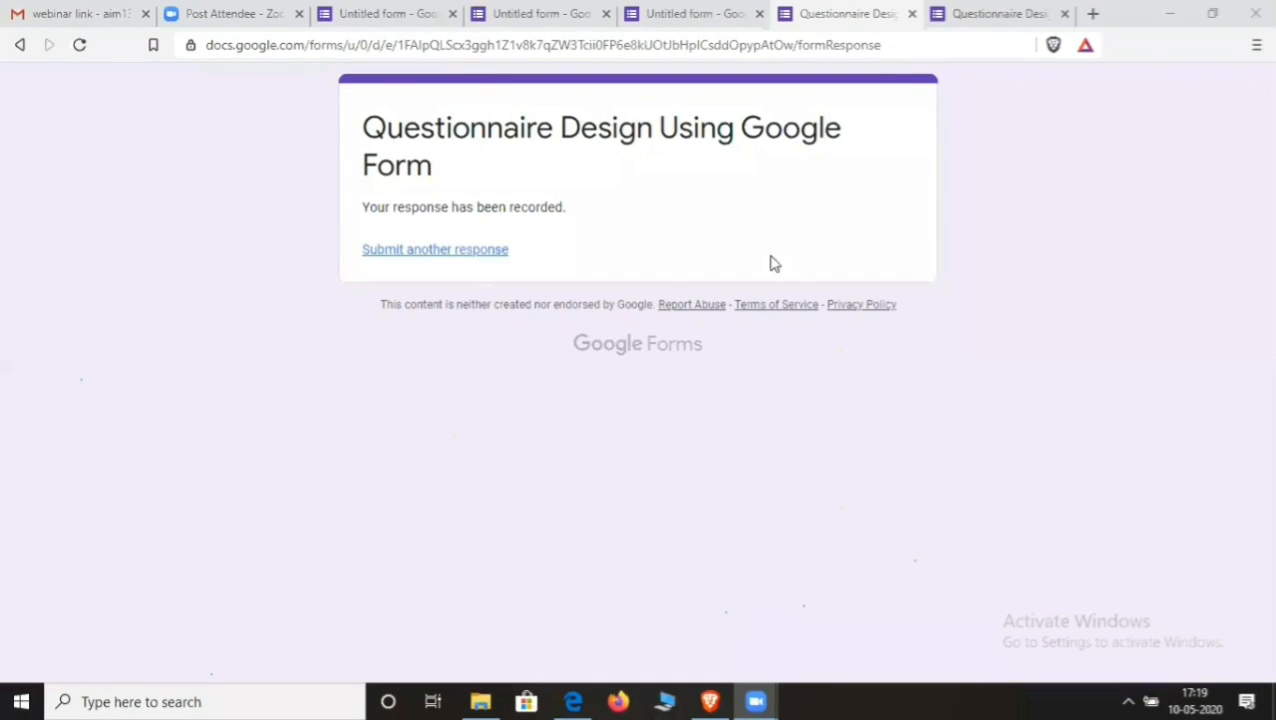
- Return to the Untitled form editor, select the section 1 description, then view the Responses summary
{"action": "left_click", "coordinate": [713, 12]}
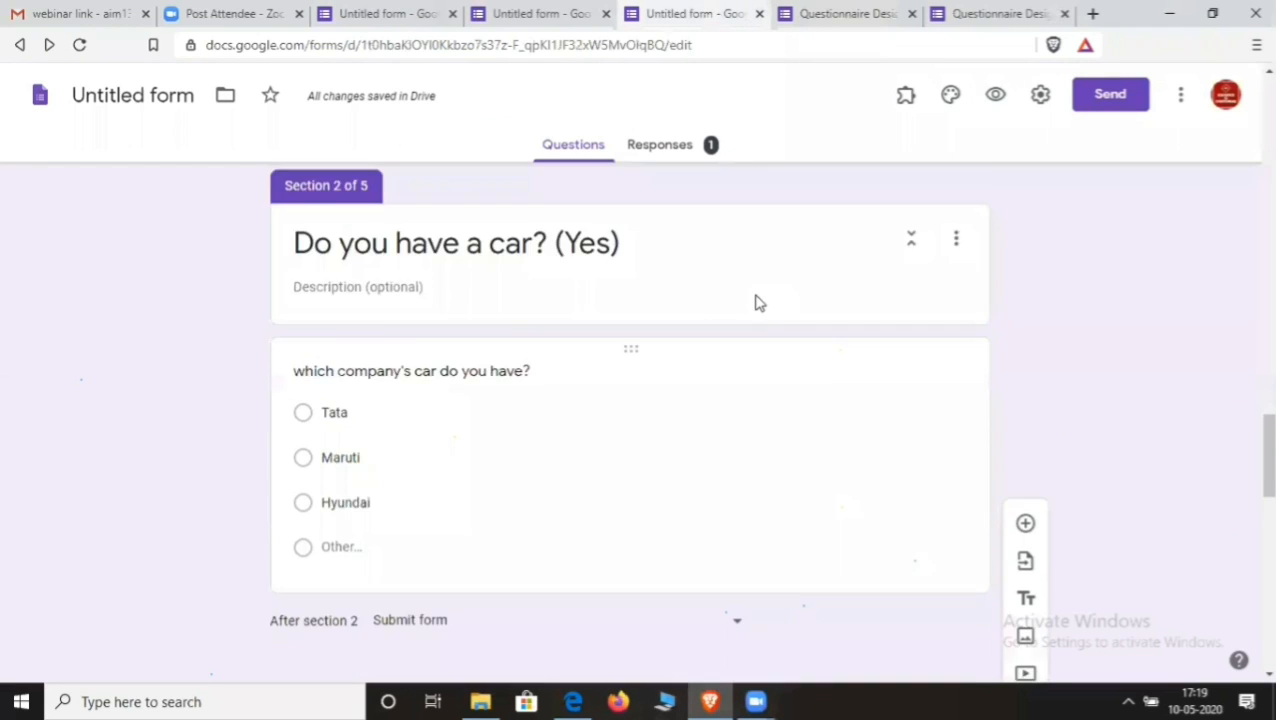
{"action": "scroll", "coordinate": [755, 299], "scroll_direction": "down", "scroll_amount": 10}
{"action": "scroll", "coordinate": [757, 333], "scroll_direction": "up", "scroll_amount": 10}
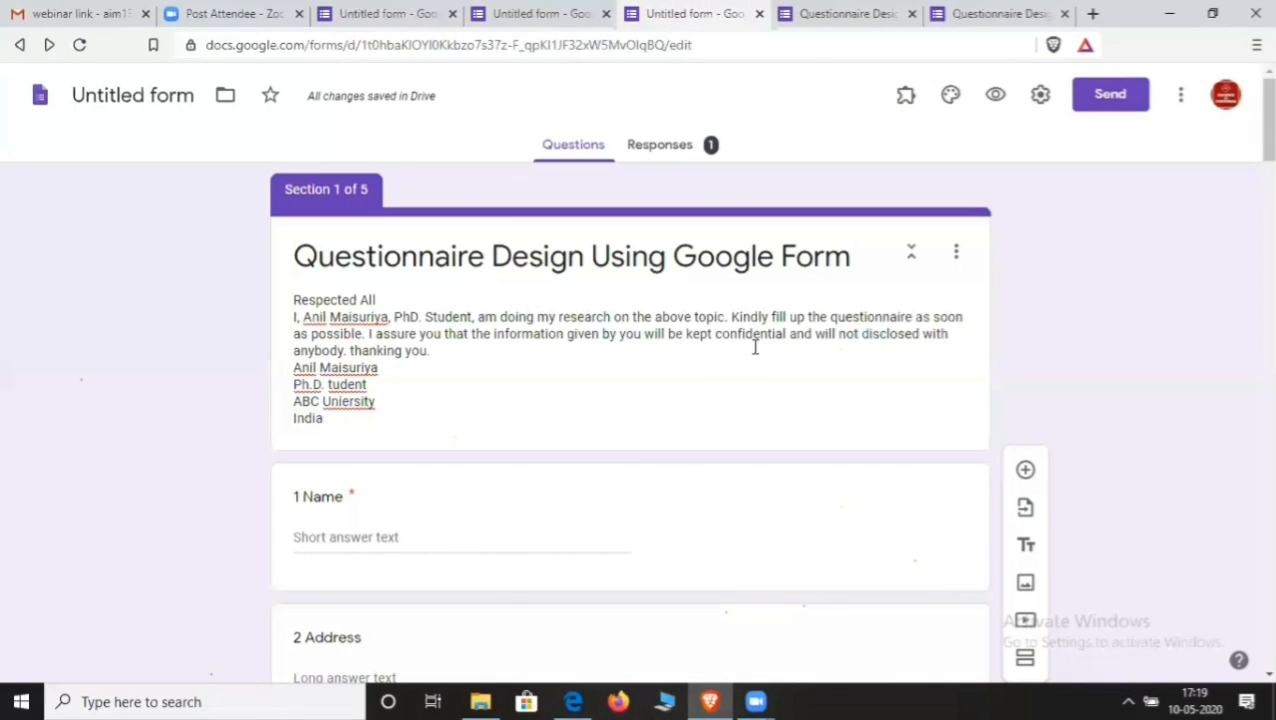
{"action": "left_click", "coordinate": [300, 296]}
{"action": "key", "text": "ctrl+a"}
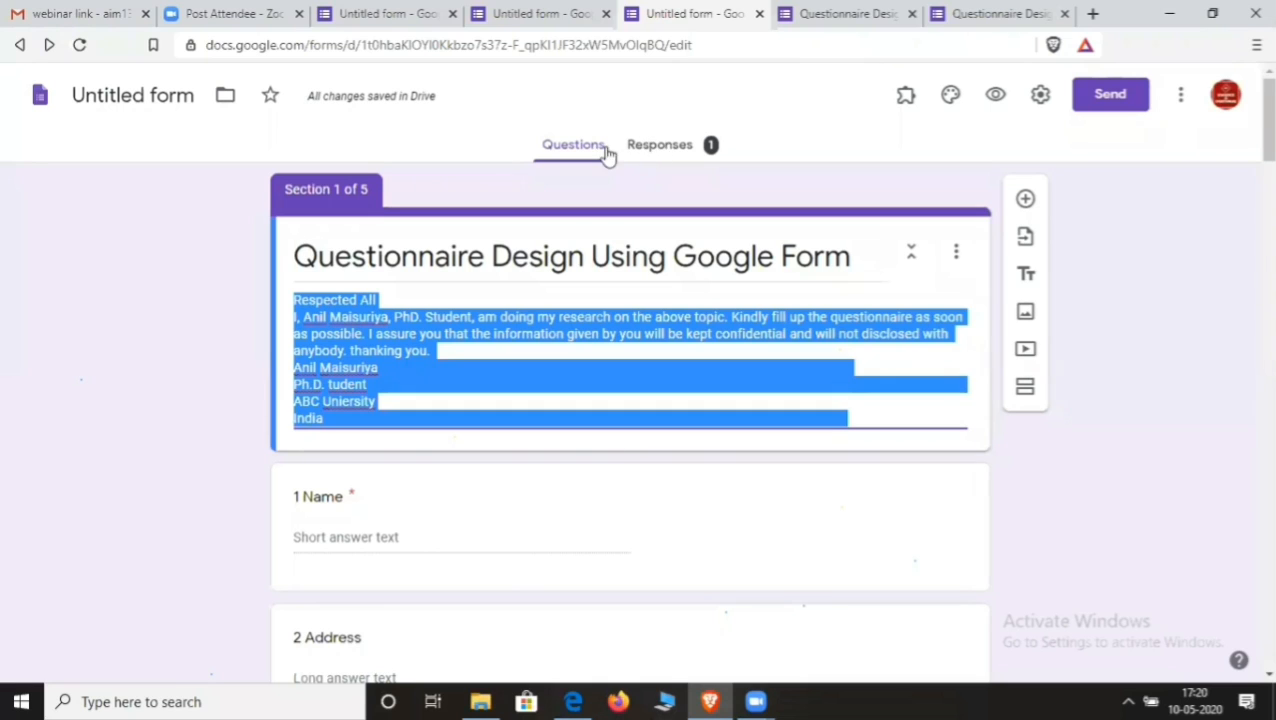
{"action": "left_click", "coordinate": [678, 150]}
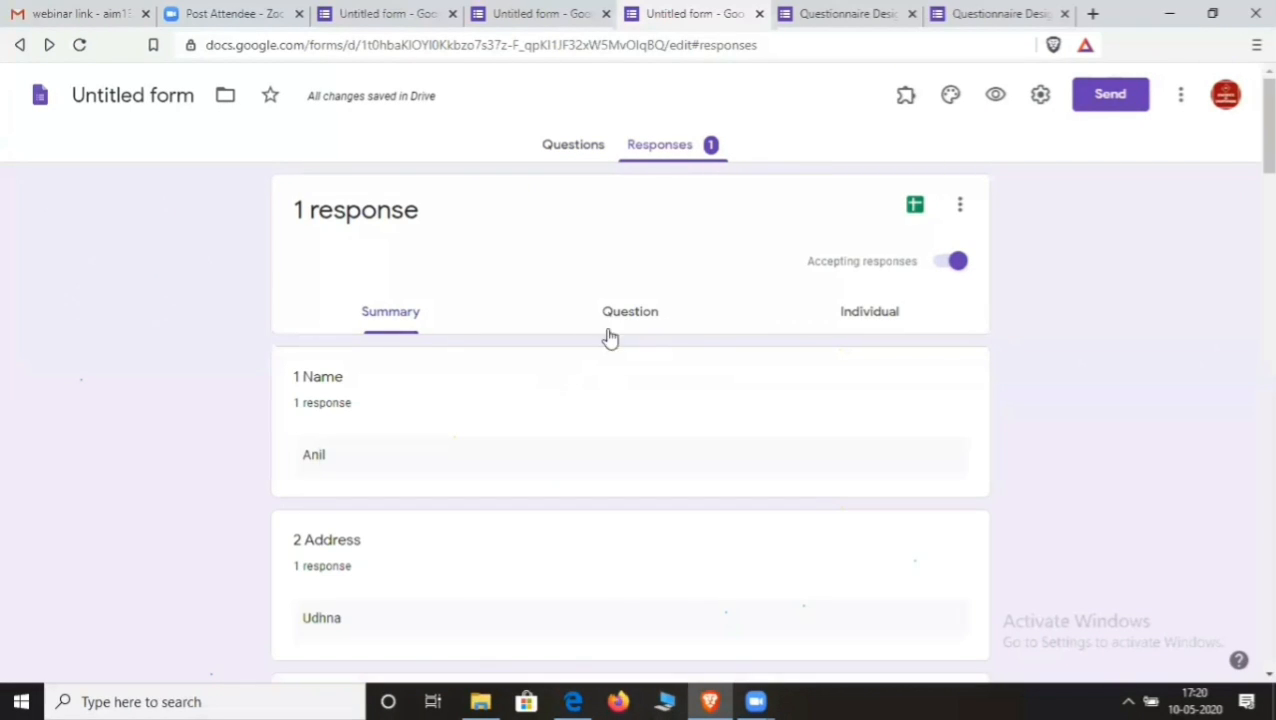
- Link the responses to a newly created spreadsheet, Untitled form (Responses)
{"action": "left_click", "coordinate": [914, 207]}
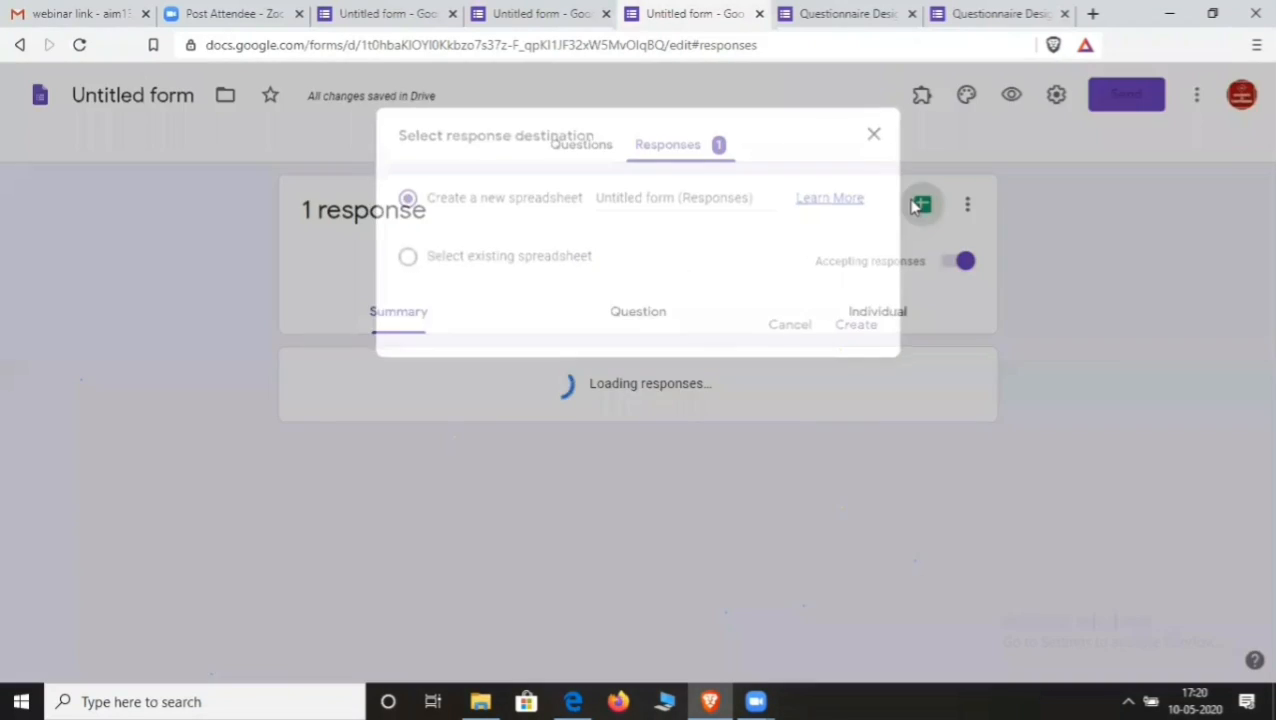
{"action": "left_click", "coordinate": [841, 327]}
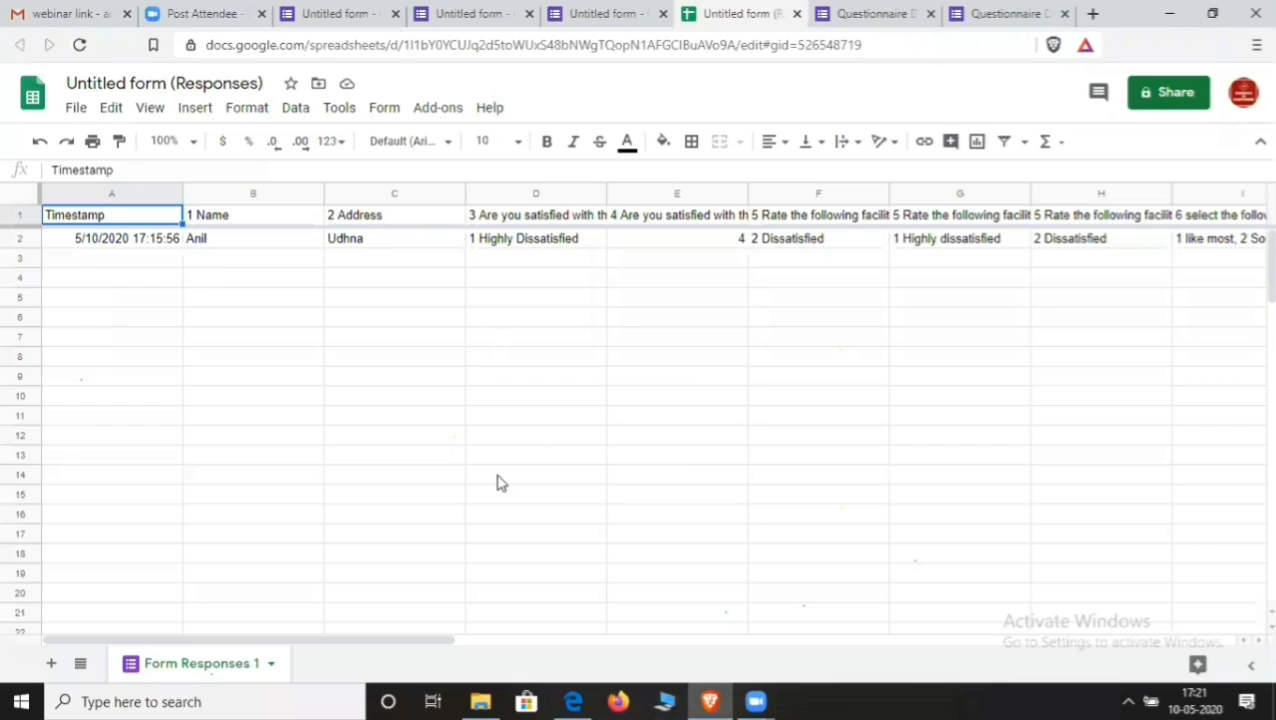
{"action": "left_click", "coordinate": [620, 15]}
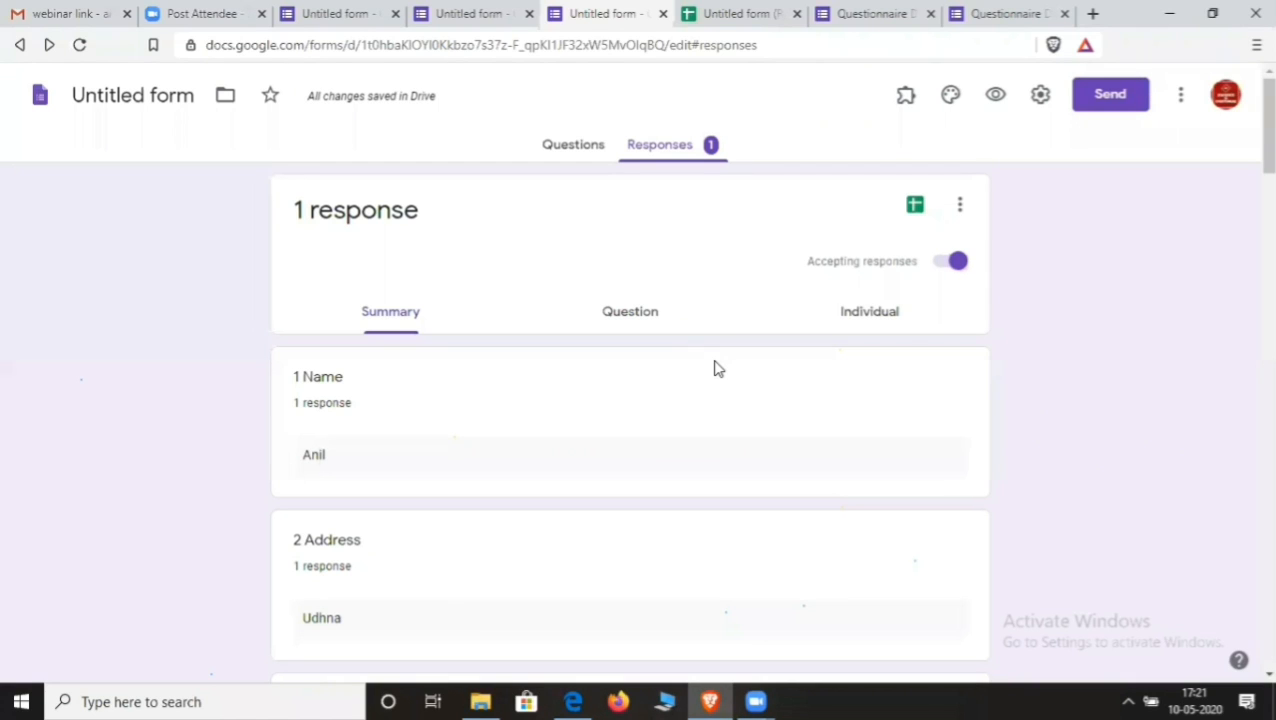
{"action": "scroll", "coordinate": [566, 438], "scroll_direction": "down", "scroll_amount": 5}
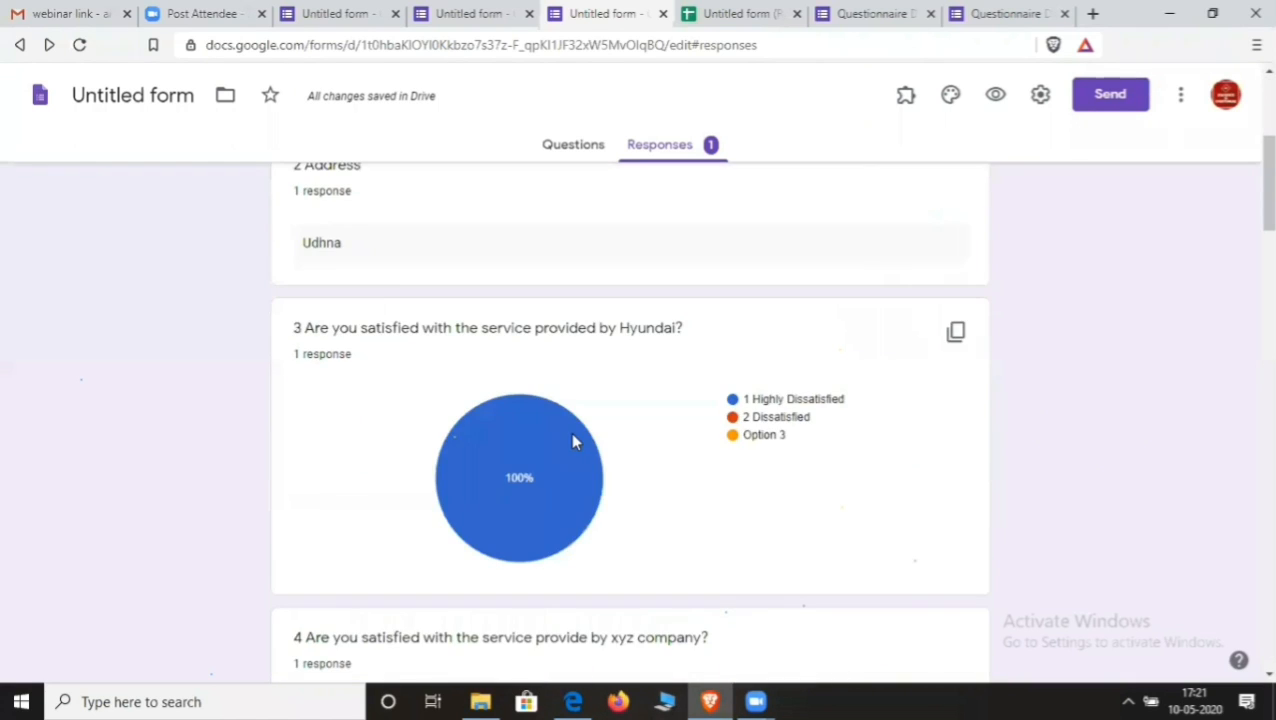
{"action": "scroll", "coordinate": [573, 440], "scroll_direction": "down", "scroll_amount": 5}
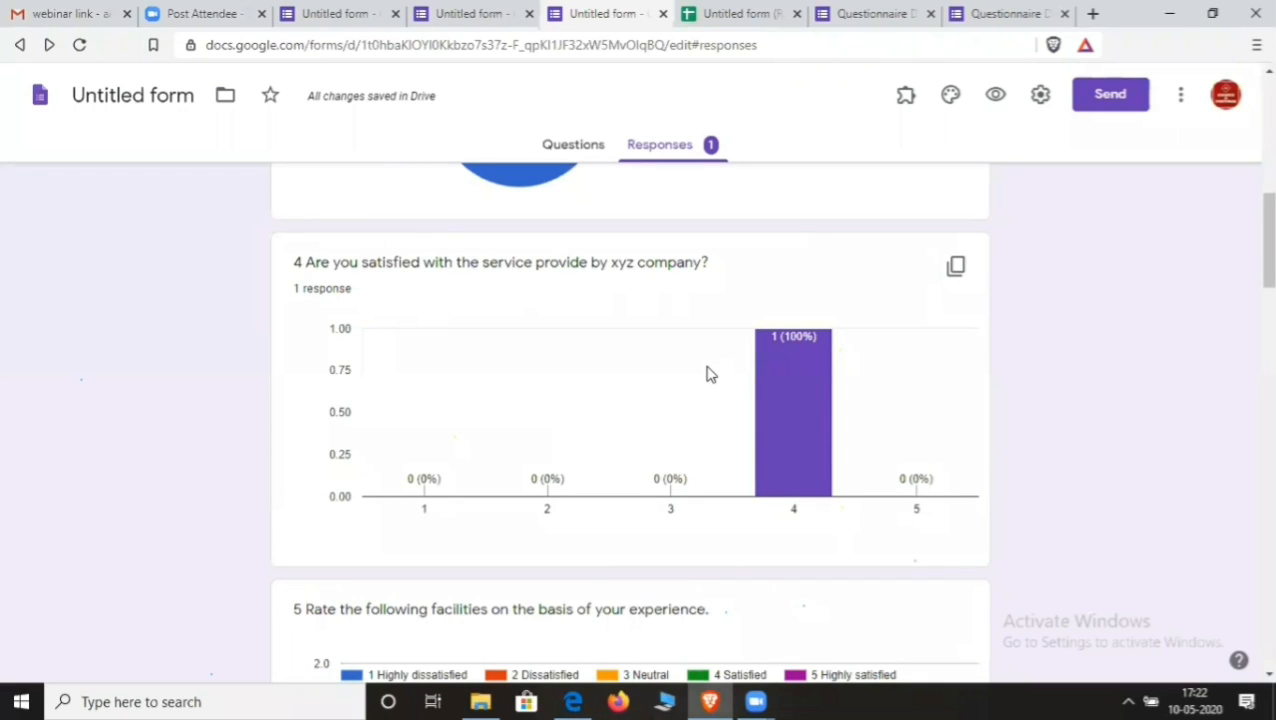
{"action": "left_click", "coordinate": [758, 14]}
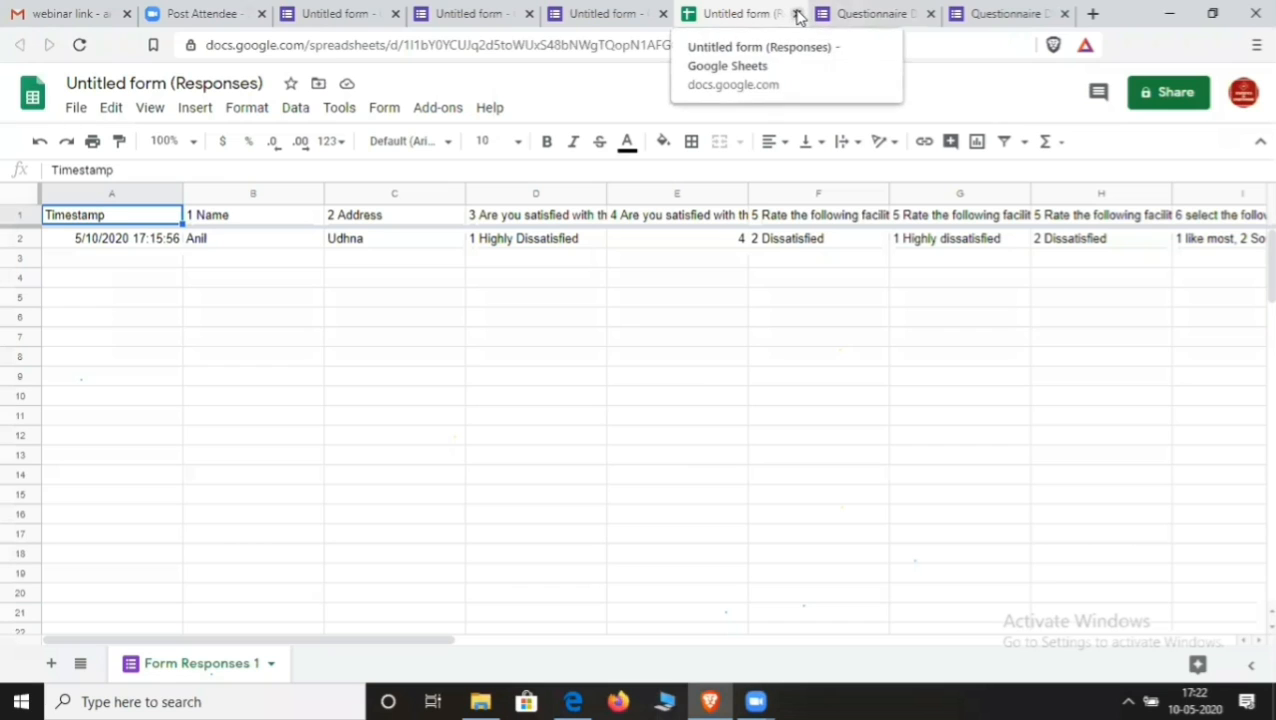
{"action": "left_click", "coordinate": [889, 14]}
- Open the live Questionnaire form and scroll through its unanswered questions
{"action": "left_click", "coordinate": [990, 16]}
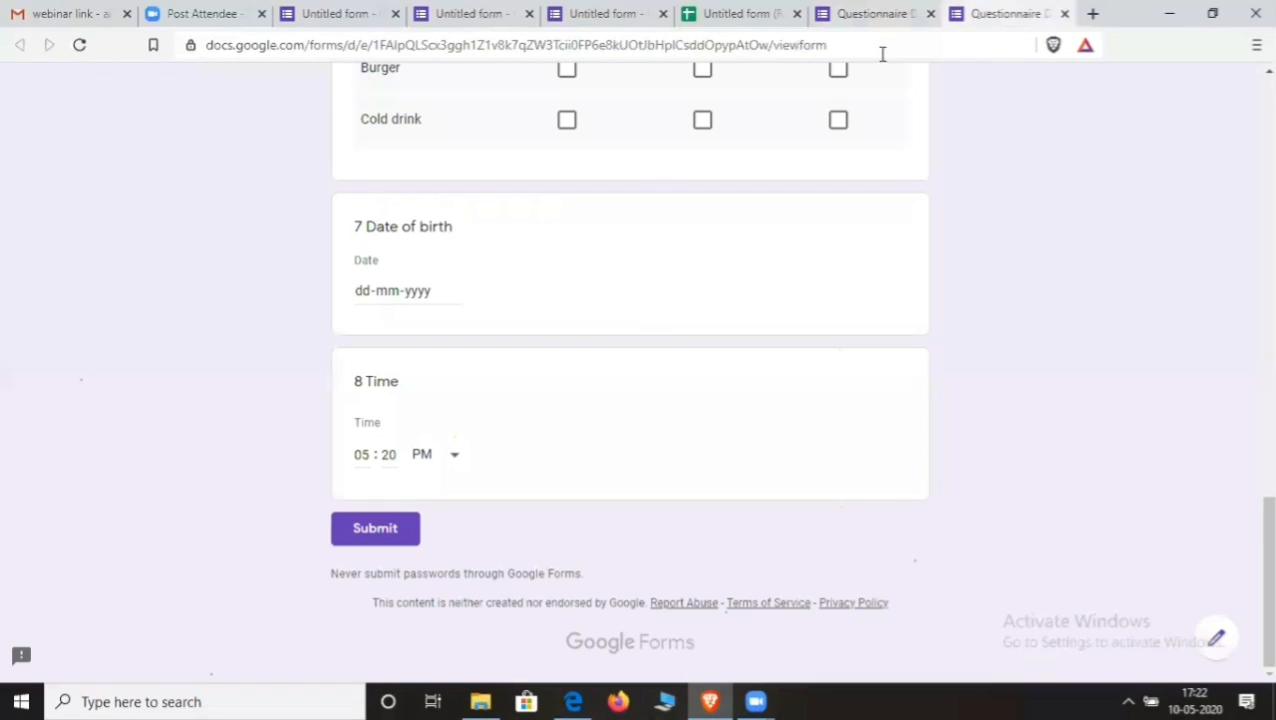
{"action": "scroll", "coordinate": [658, 190], "scroll_direction": "up", "scroll_amount": 2}
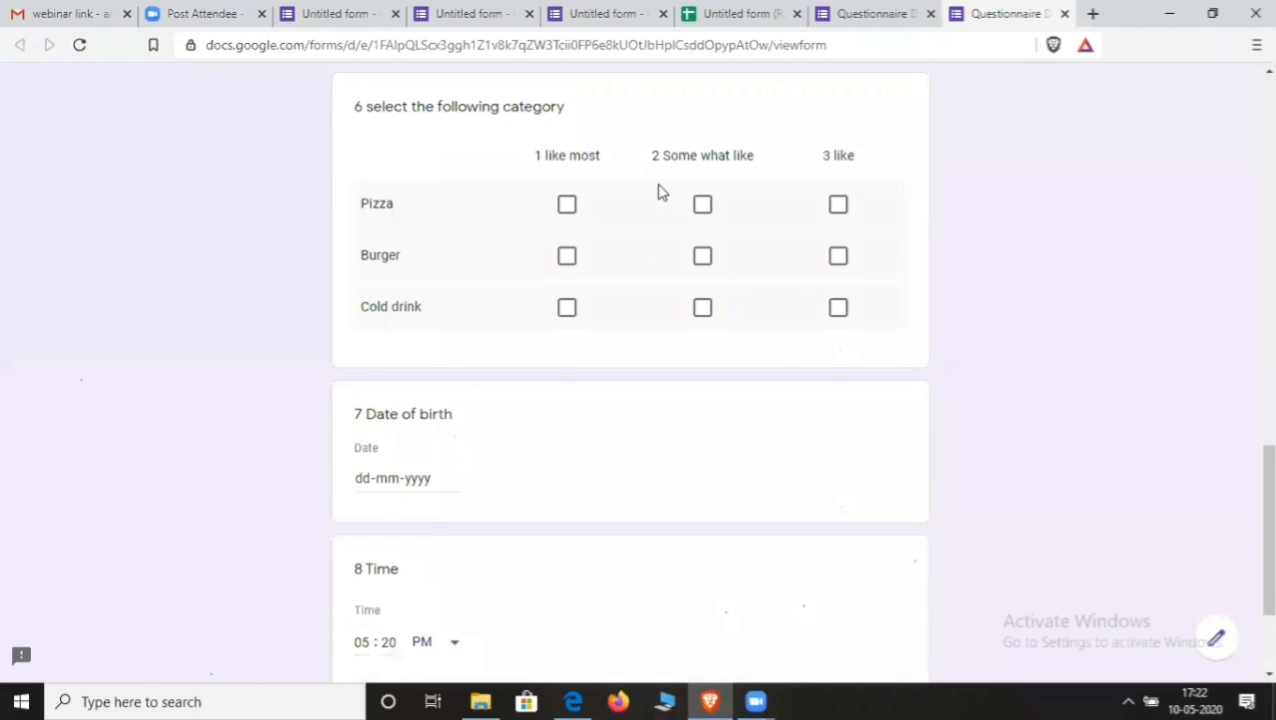
{"action": "scroll", "coordinate": [658, 190], "scroll_direction": "up", "scroll_amount": 6}
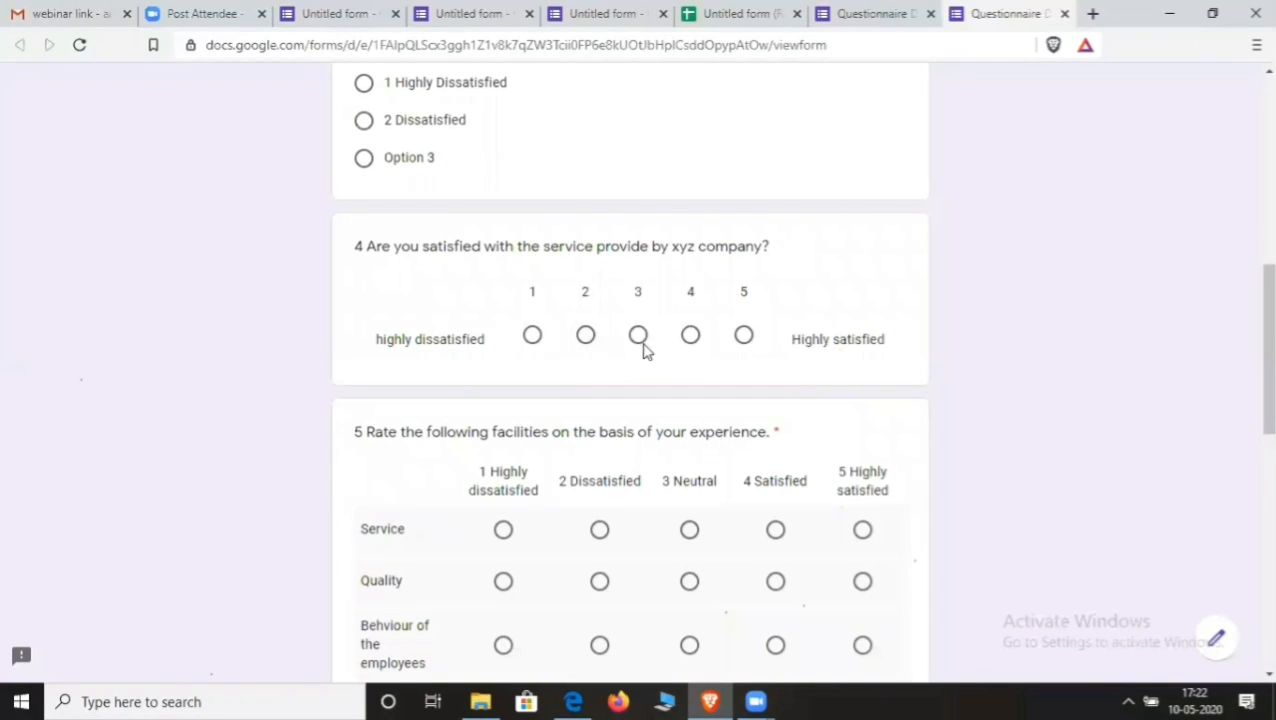
{"action": "scroll", "coordinate": [575, 505], "scroll_direction": "down", "scroll_amount": 3}
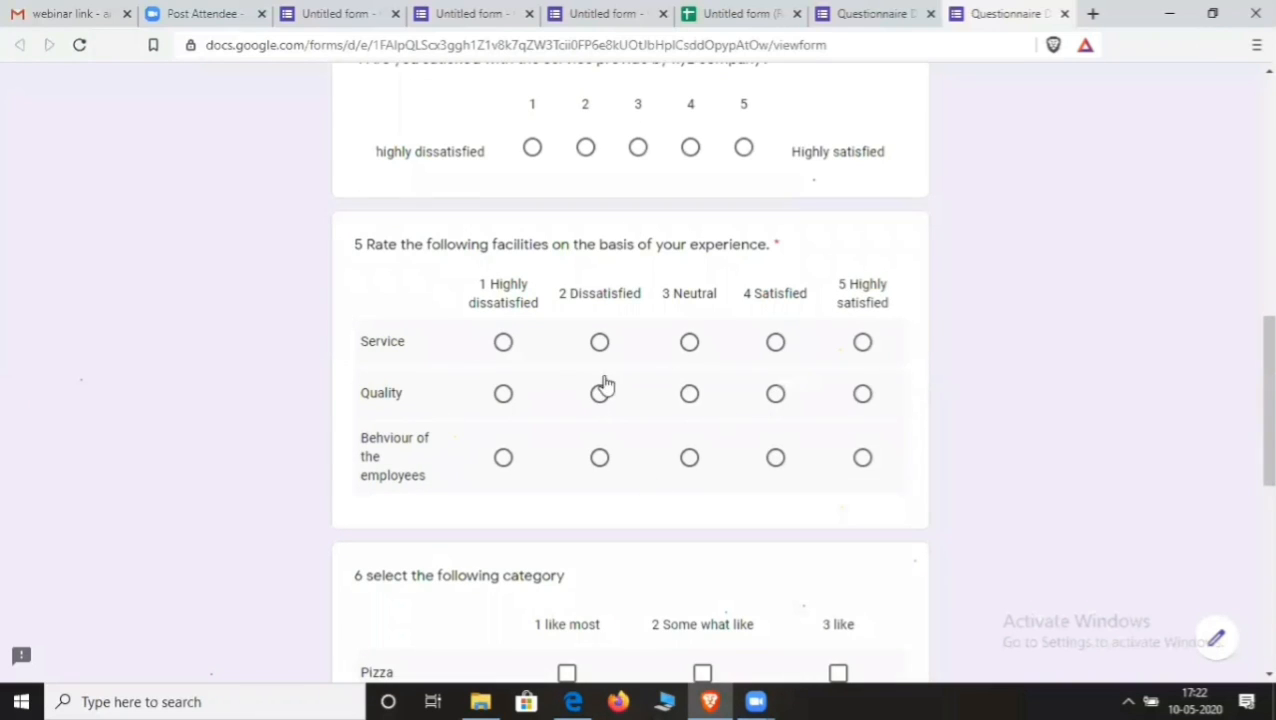
{"action": "scroll", "coordinate": [632, 402], "scroll_direction": "up", "scroll_amount": 4}
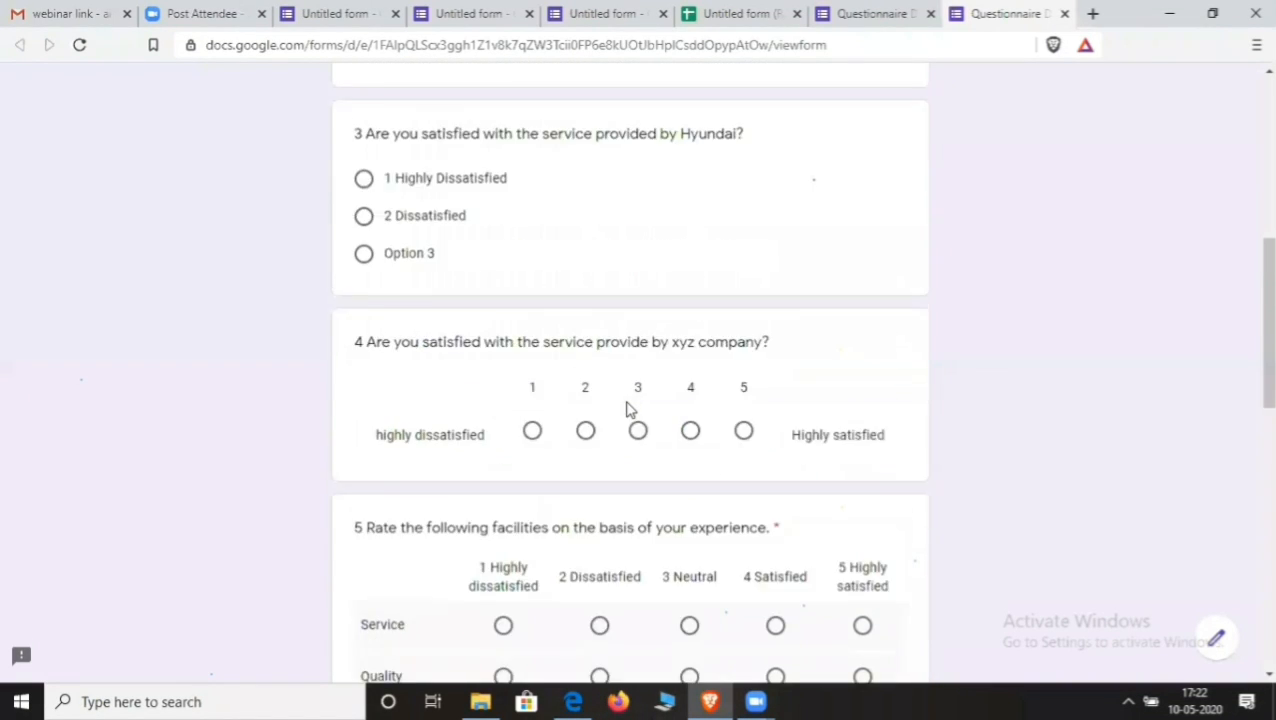
{"action": "scroll", "coordinate": [628, 410], "scroll_direction": "up", "scroll_amount": 1}
{"action": "scroll", "coordinate": [628, 416], "scroll_direction": "down", "scroll_amount": 1}
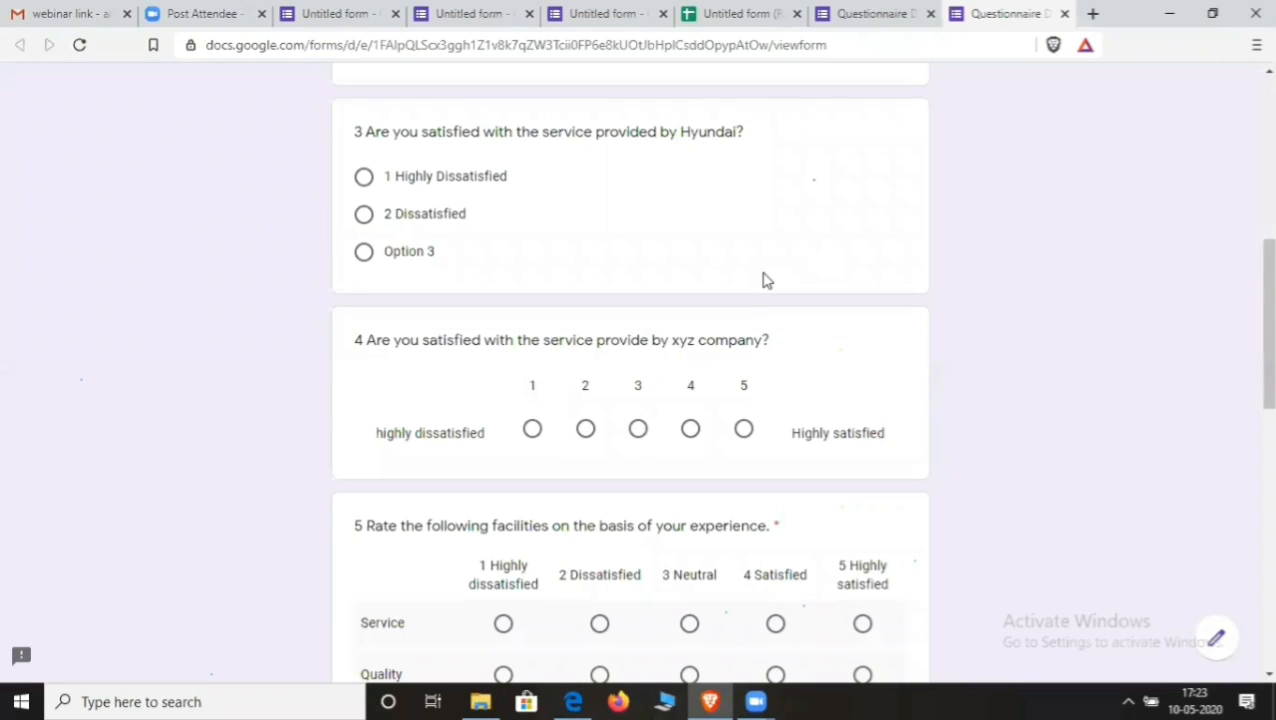
{"action": "left_click", "coordinate": [458, 582]}
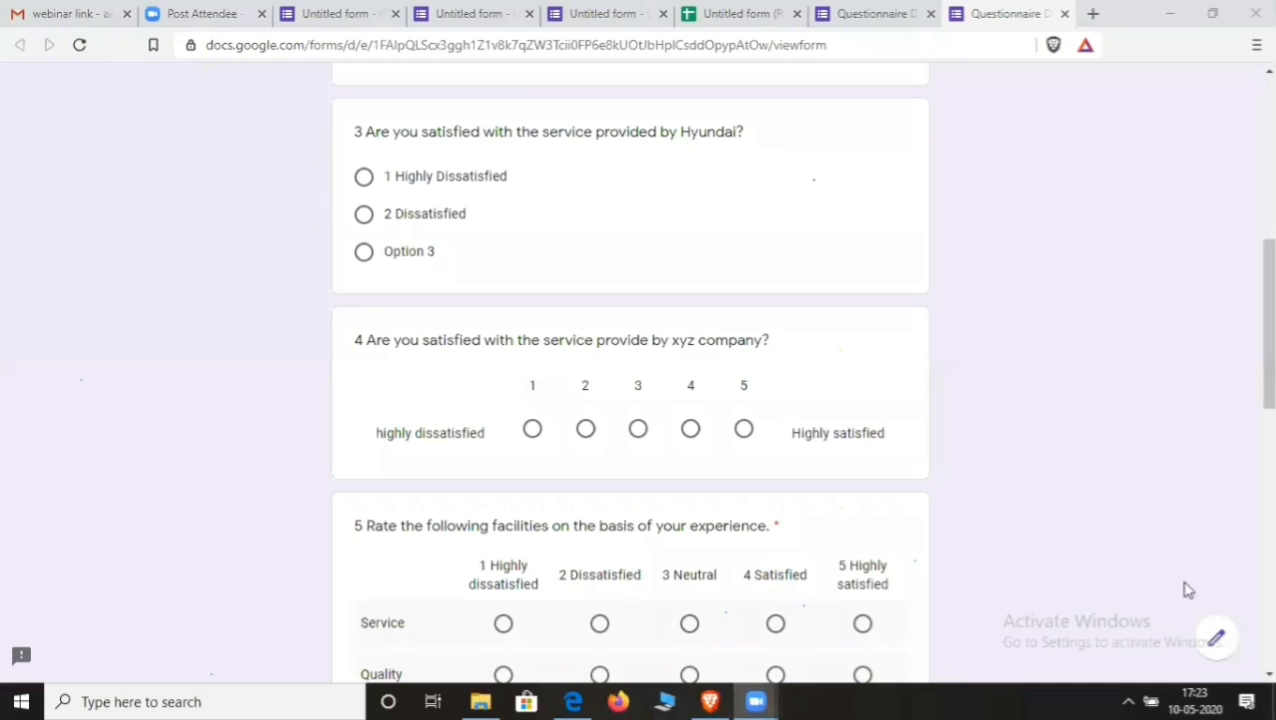
{"action": "left_click", "coordinate": [1129, 699]}
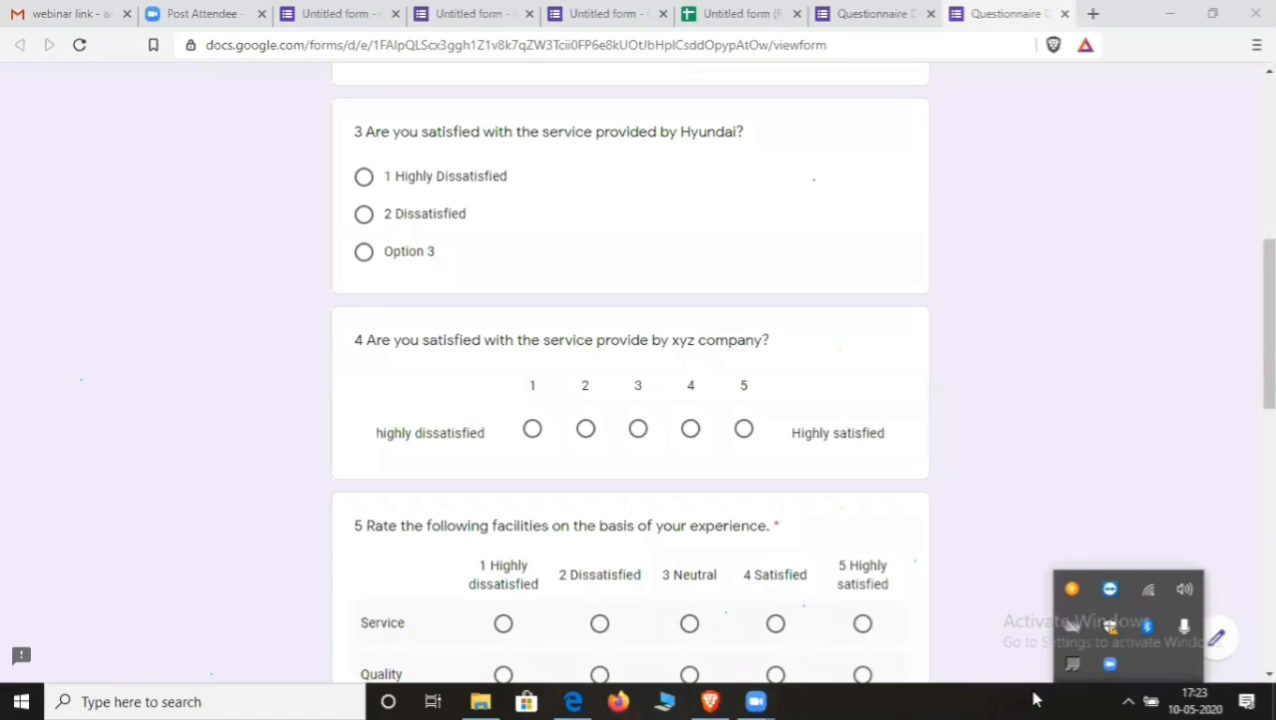
{"action": "scroll", "coordinate": [830, 380], "scroll_direction": "up", "scroll_amount": 6}
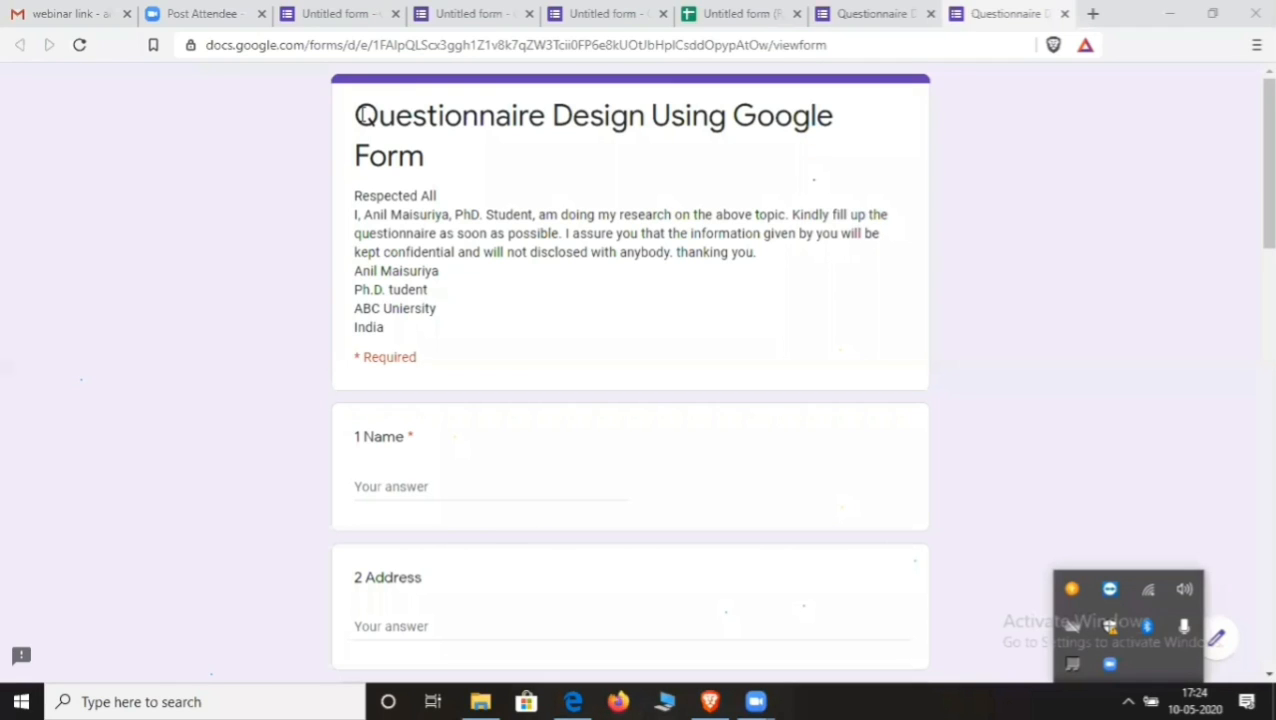
- Scroll through the live form, then return to the 'Your response has been recorded' confirmation page
{"action": "scroll", "coordinate": [757, 447], "scroll_direction": "down", "scroll_amount": 8}
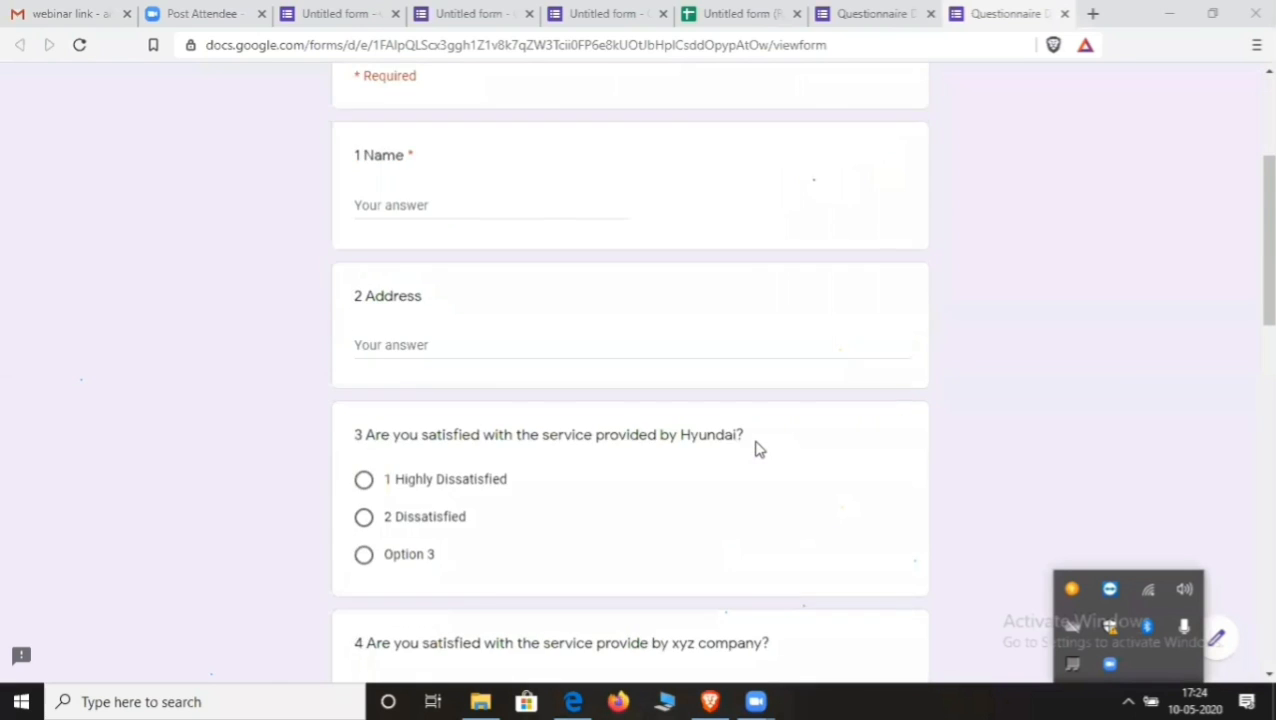
{"action": "scroll", "coordinate": [760, 443], "scroll_direction": "down", "scroll_amount": 6}
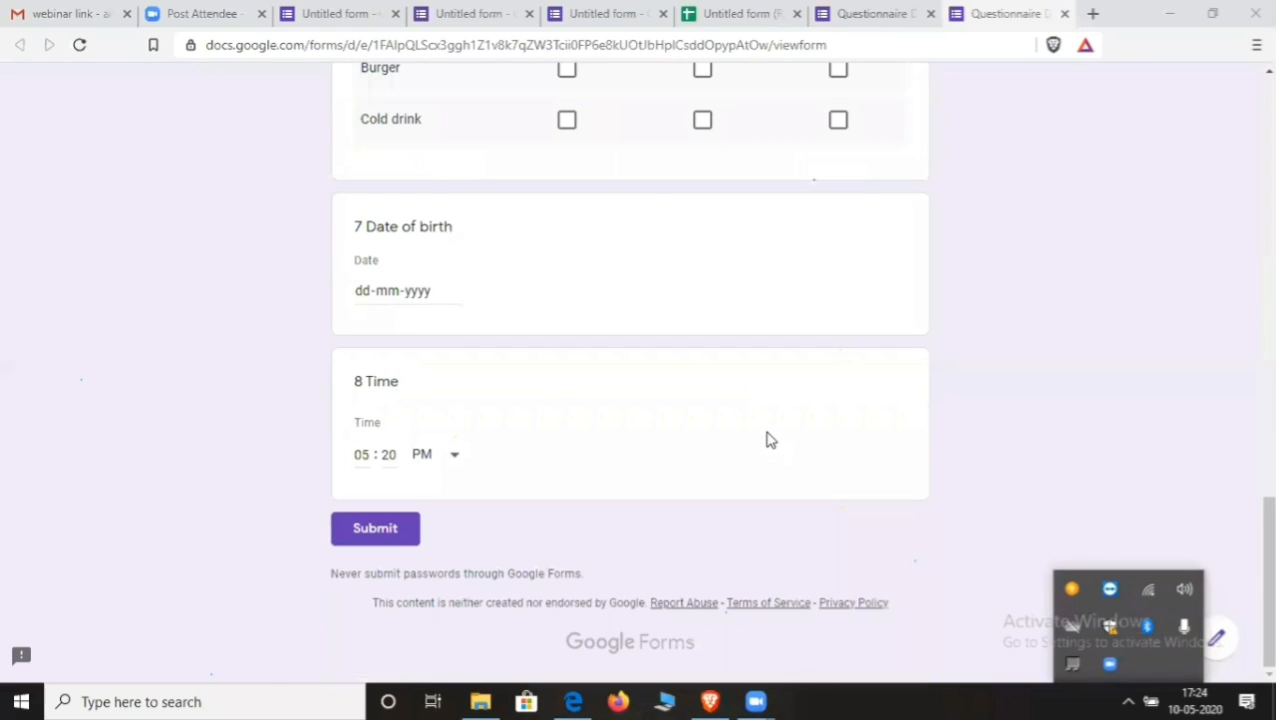
{"action": "scroll", "coordinate": [768, 438], "scroll_direction": "up", "scroll_amount": 10}
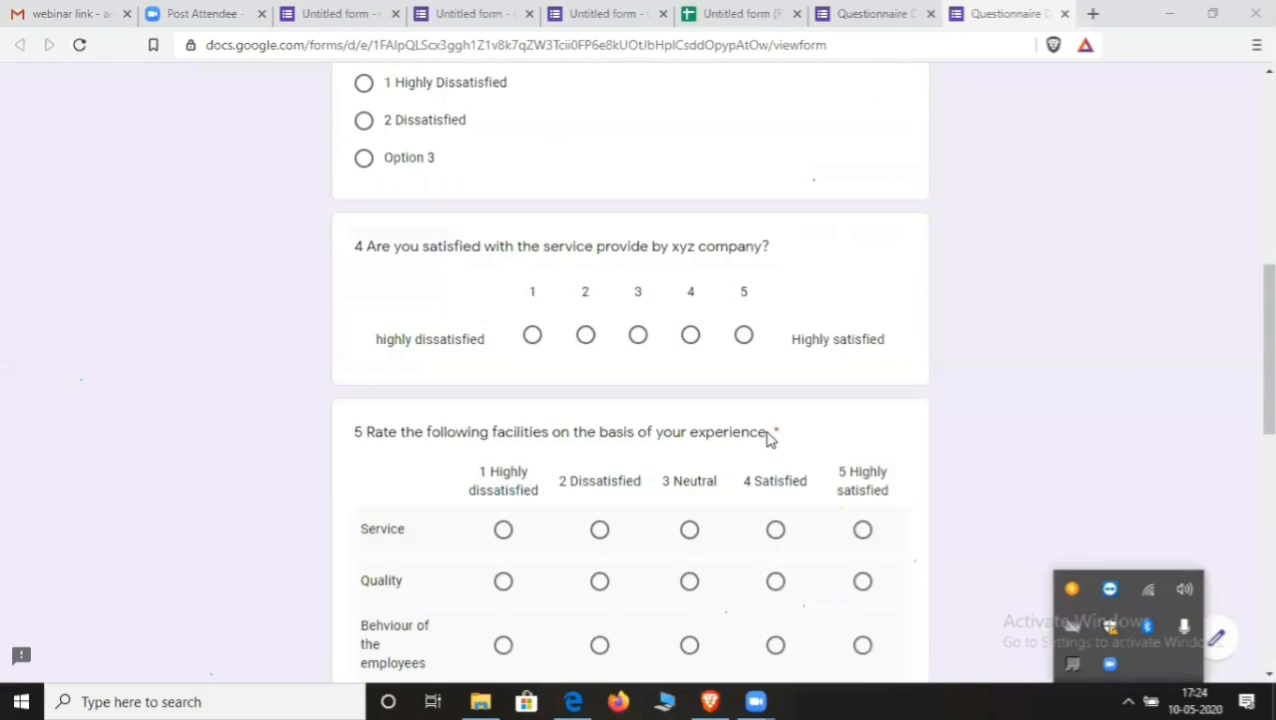
{"action": "scroll", "coordinate": [769, 431], "scroll_direction": "up", "scroll_amount": 5}
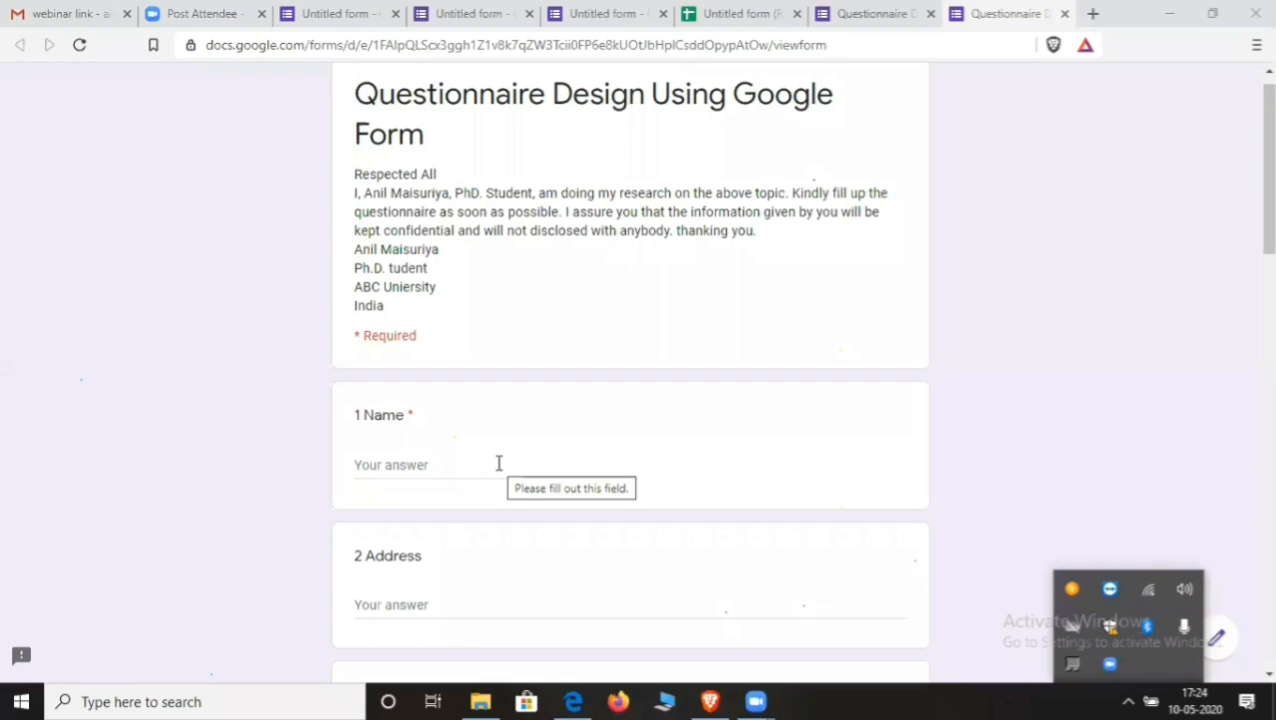
{"action": "scroll", "coordinate": [499, 463], "scroll_direction": "down", "scroll_amount": 2}
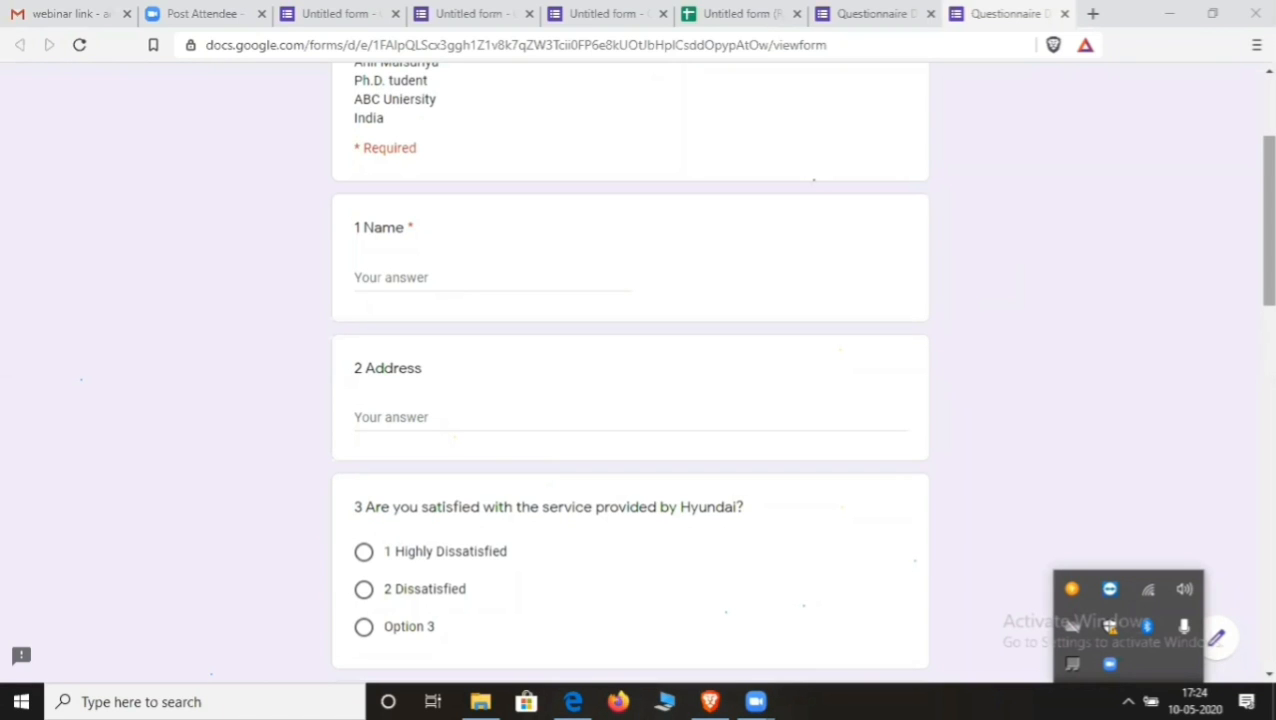
{"action": "left_click_drag", "start_coordinate": [1269, 220], "coordinate": [1269, 163]}
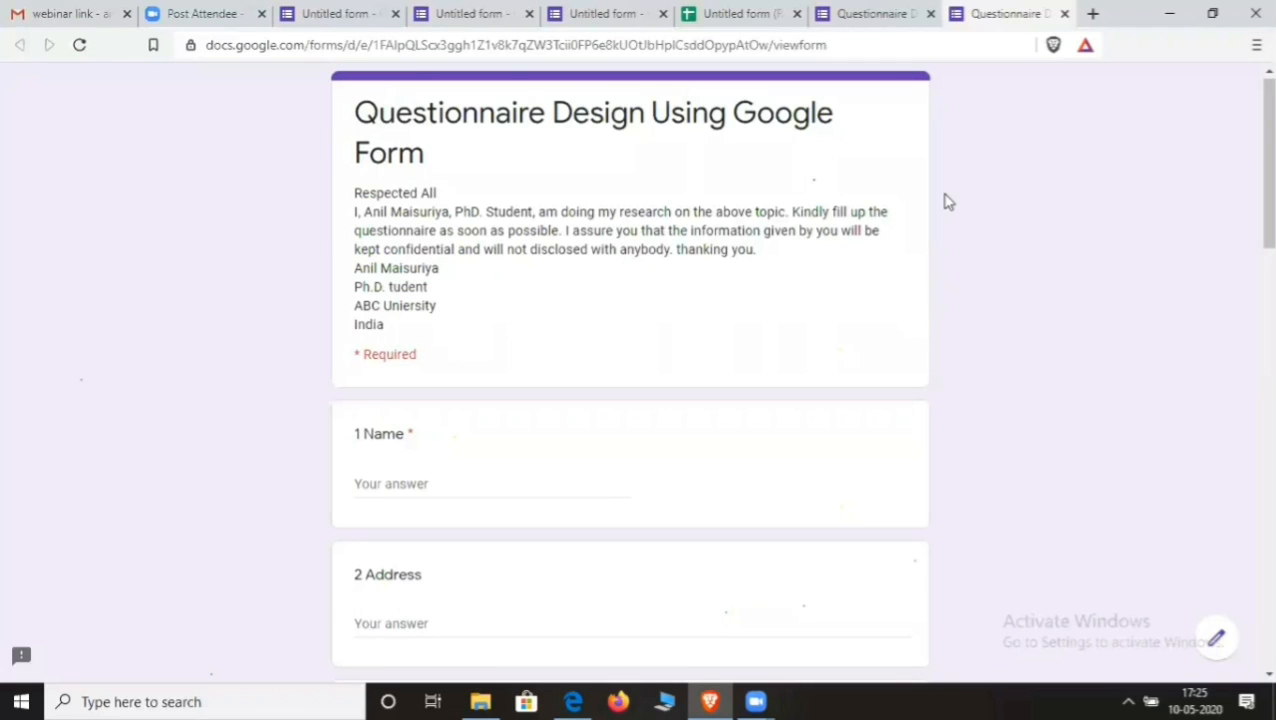
{"action": "left_click", "coordinate": [876, 16]}
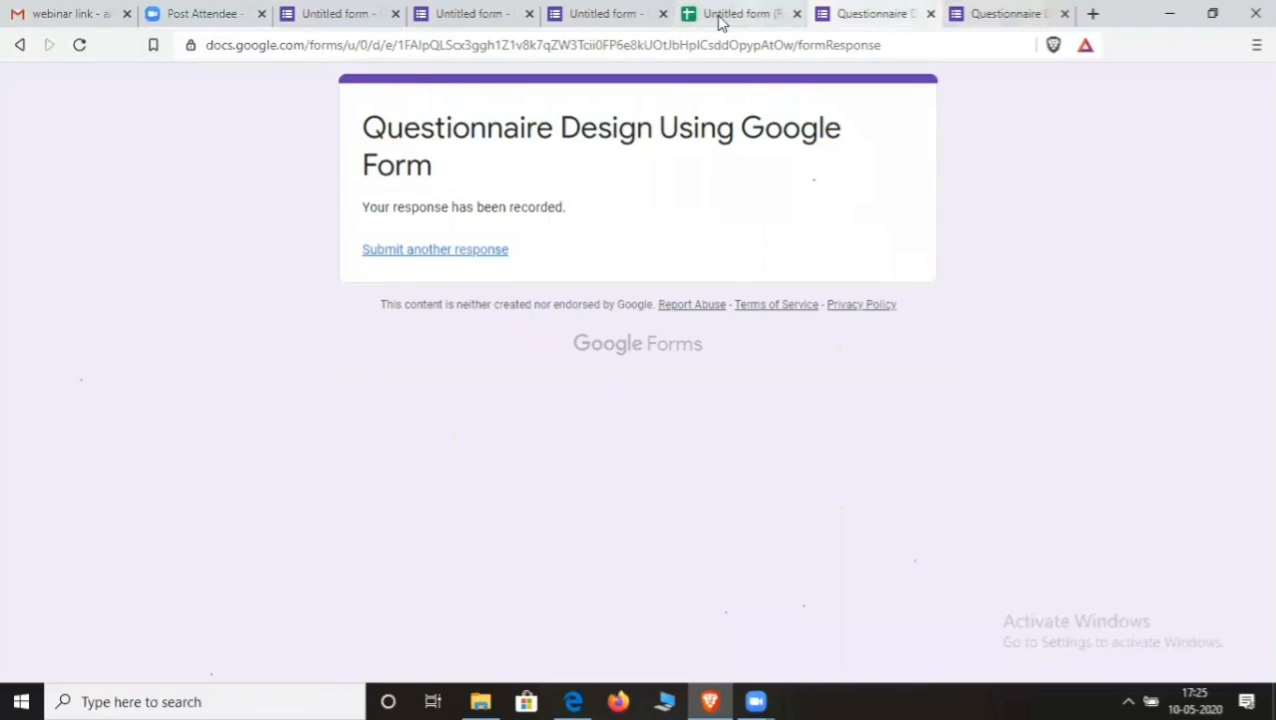
- Check the Untitled form's Responses charts, then return to the other Untitled form's editor
{"action": "left_click", "coordinate": [636, 16]}
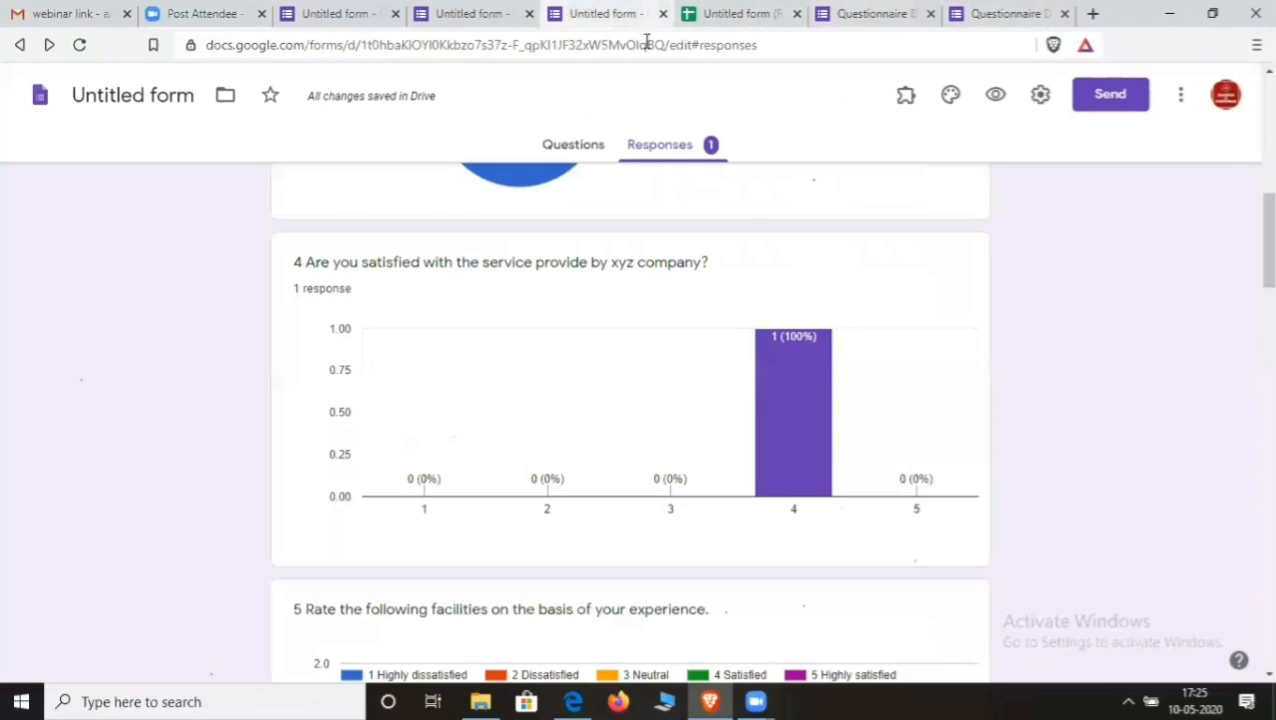
{"action": "left_click", "coordinate": [467, 16]}
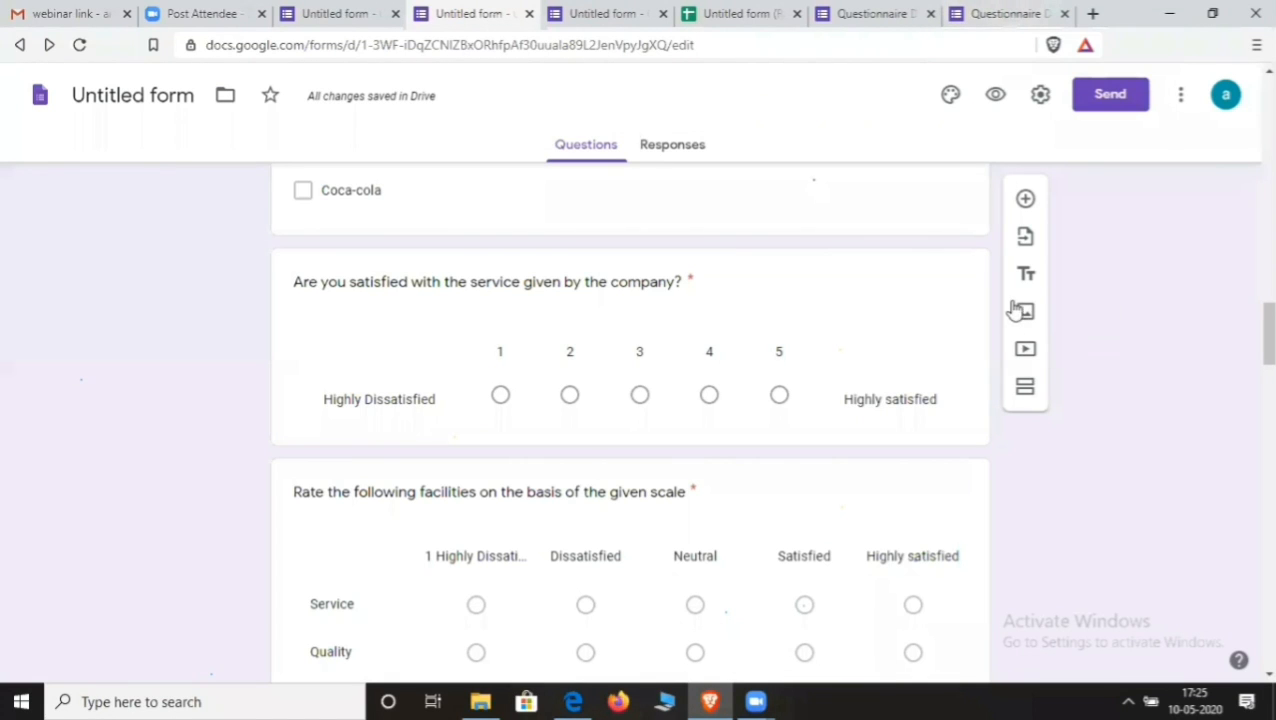
- Choose the Untitled form as the source for importing questions
{"action": "left_click", "coordinate": [1024, 237]}
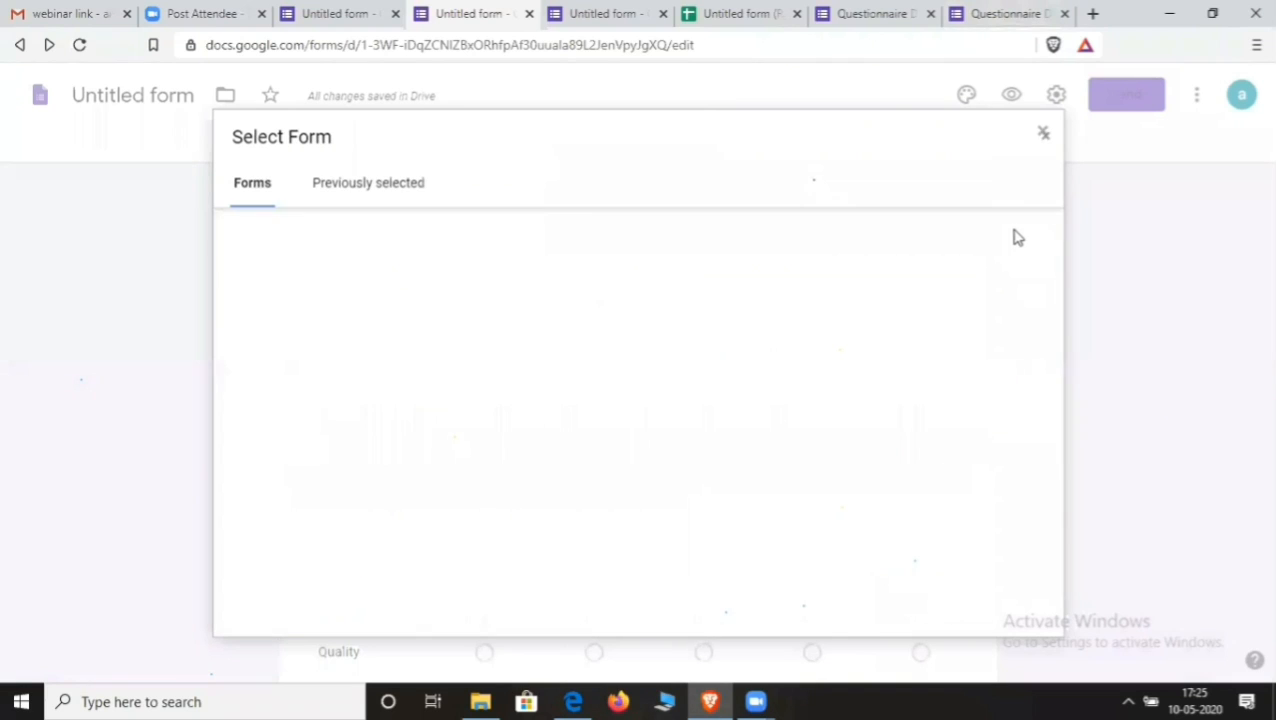
{"action": "scroll", "coordinate": [483, 370], "scroll_direction": "down", "scroll_amount": 2}
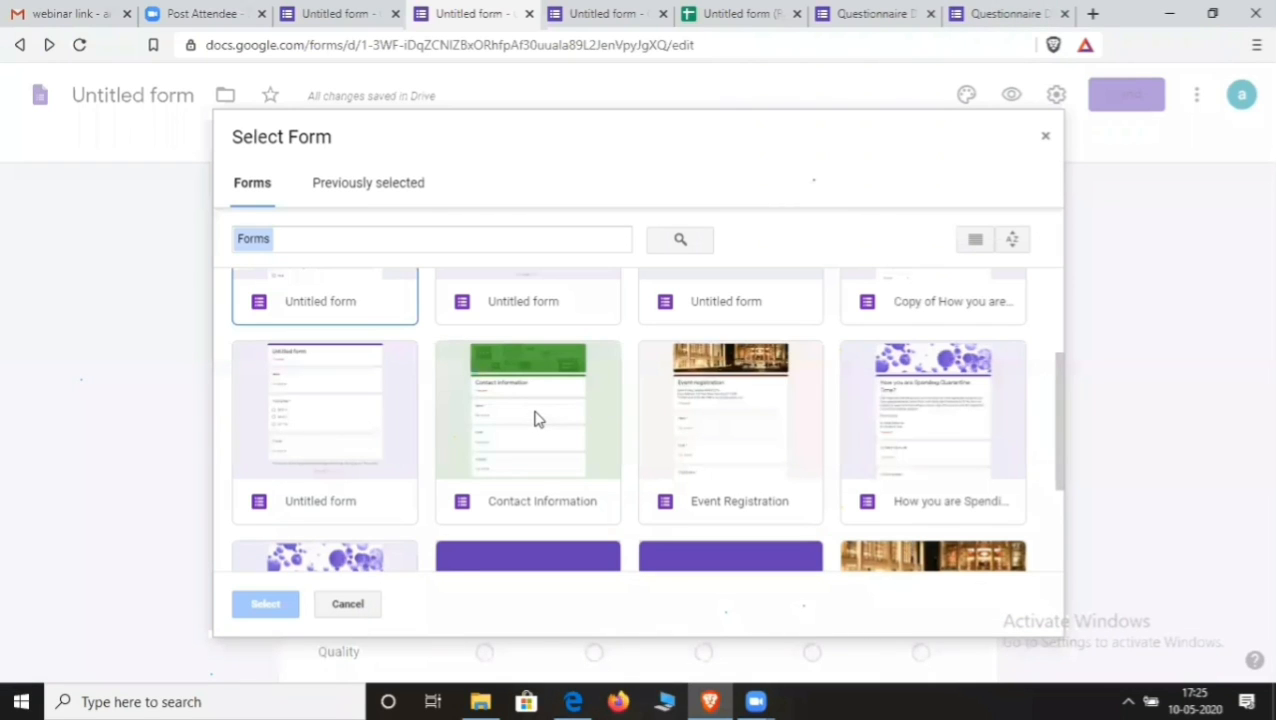
{"action": "scroll", "coordinate": [534, 418], "scroll_direction": "down", "scroll_amount": 1}
{"action": "left_click", "coordinate": [313, 320]}
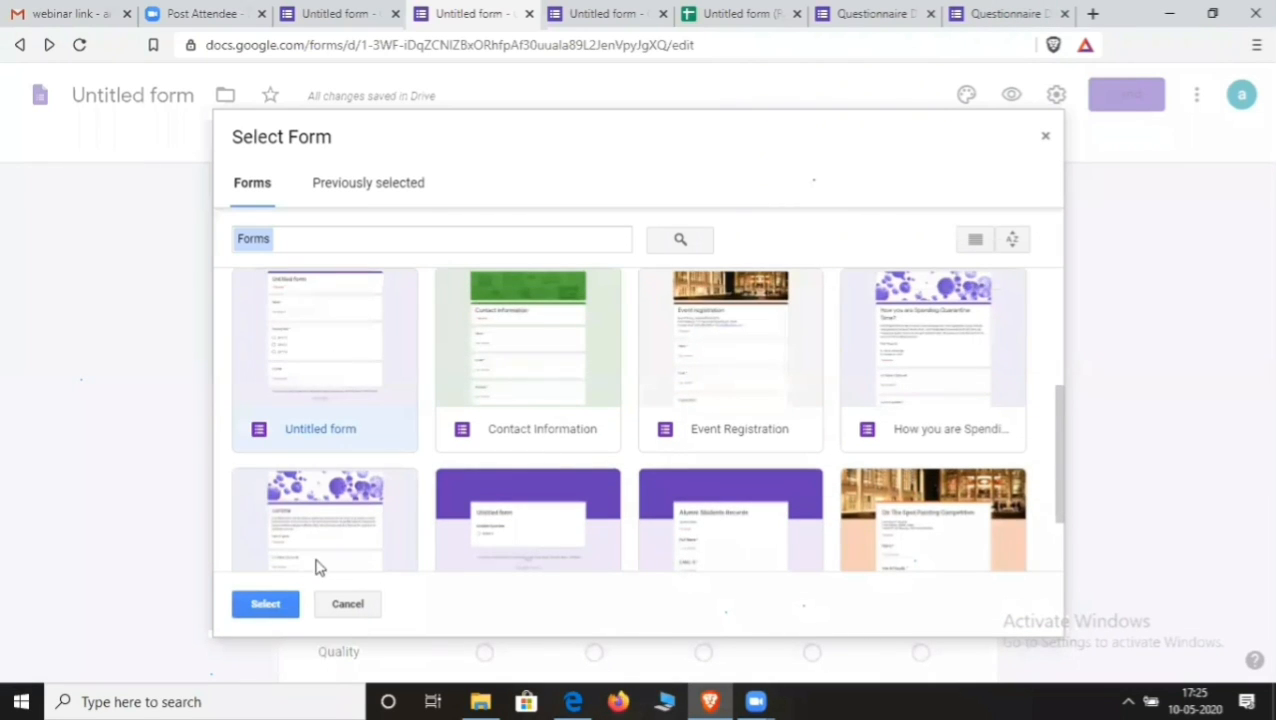
{"action": "left_click", "coordinate": [279, 602]}
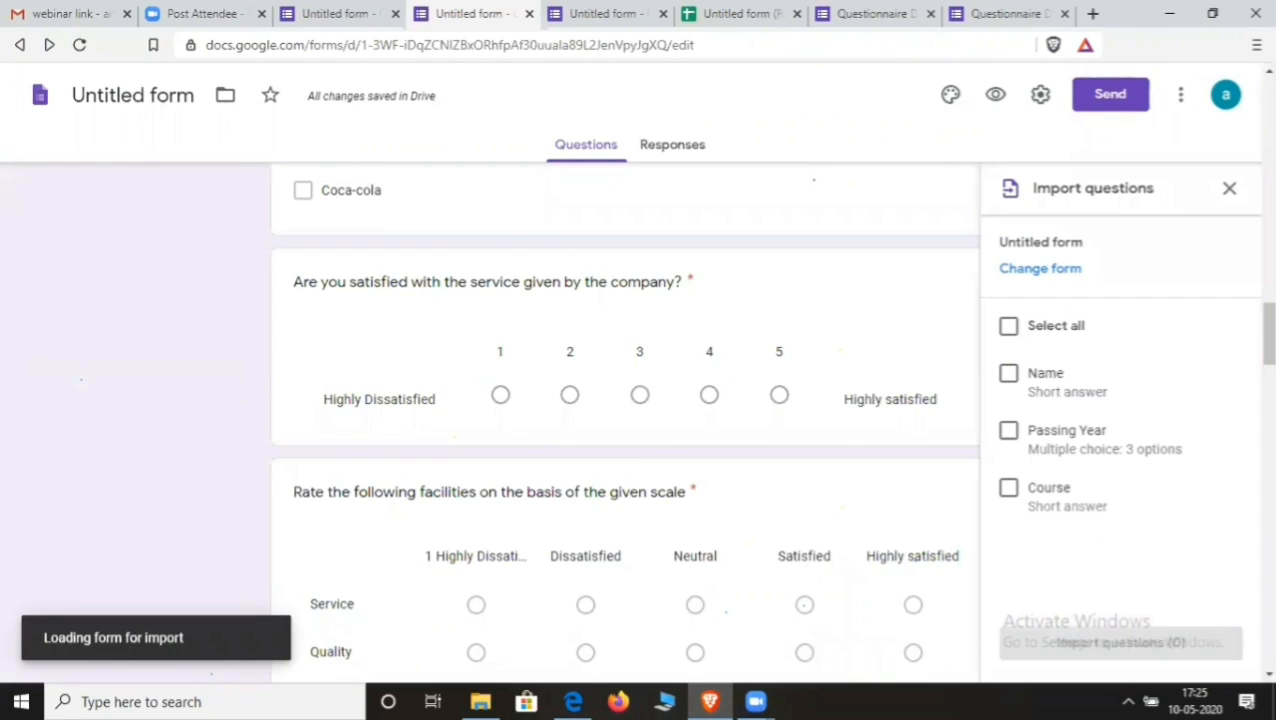
- Import the Name, Passing Year and Course questions into this form
{"action": "scroll", "coordinate": [1096, 388], "scroll_direction": "down", "scroll_amount": 2}
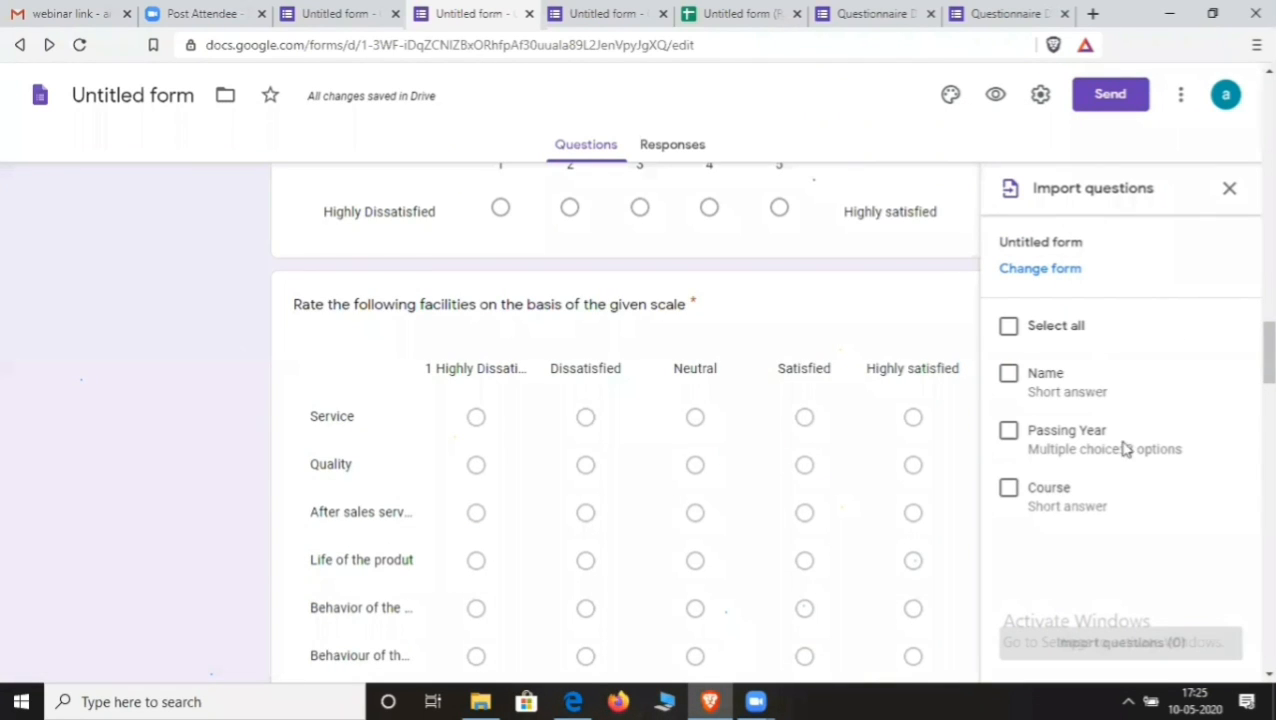
{"action": "left_click", "coordinate": [1009, 376]}
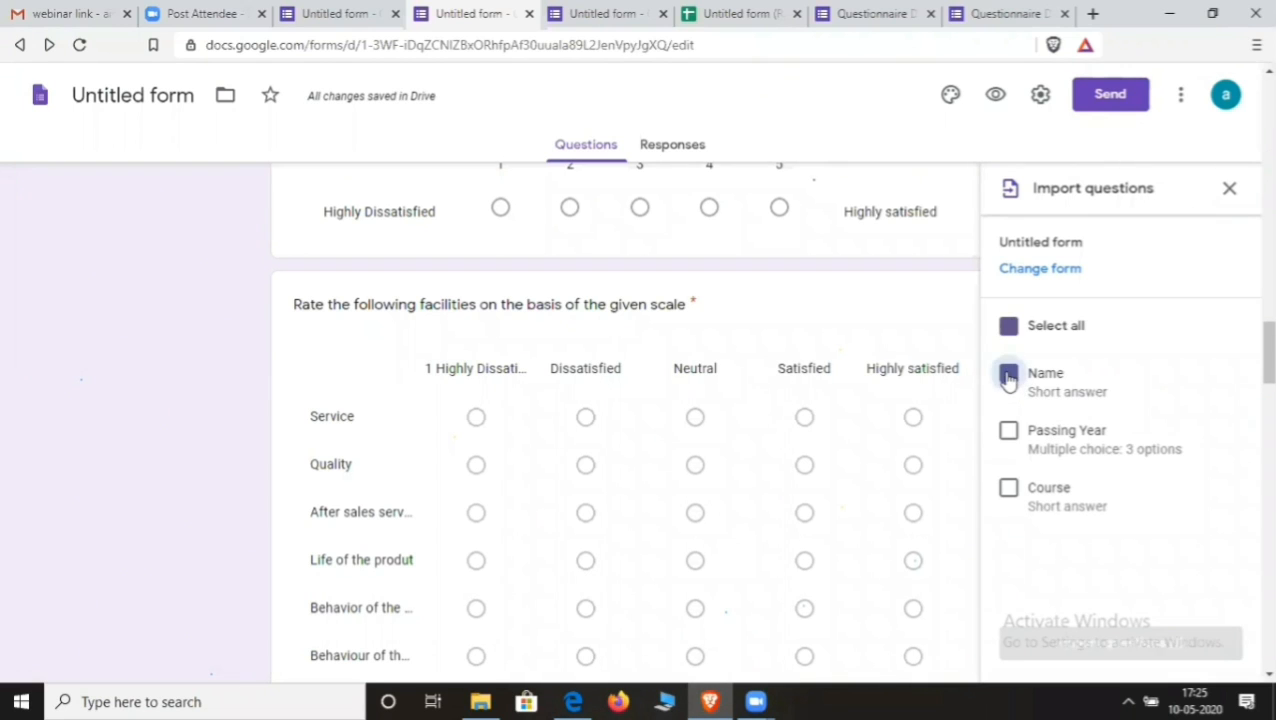
{"action": "left_click", "coordinate": [1009, 432]}
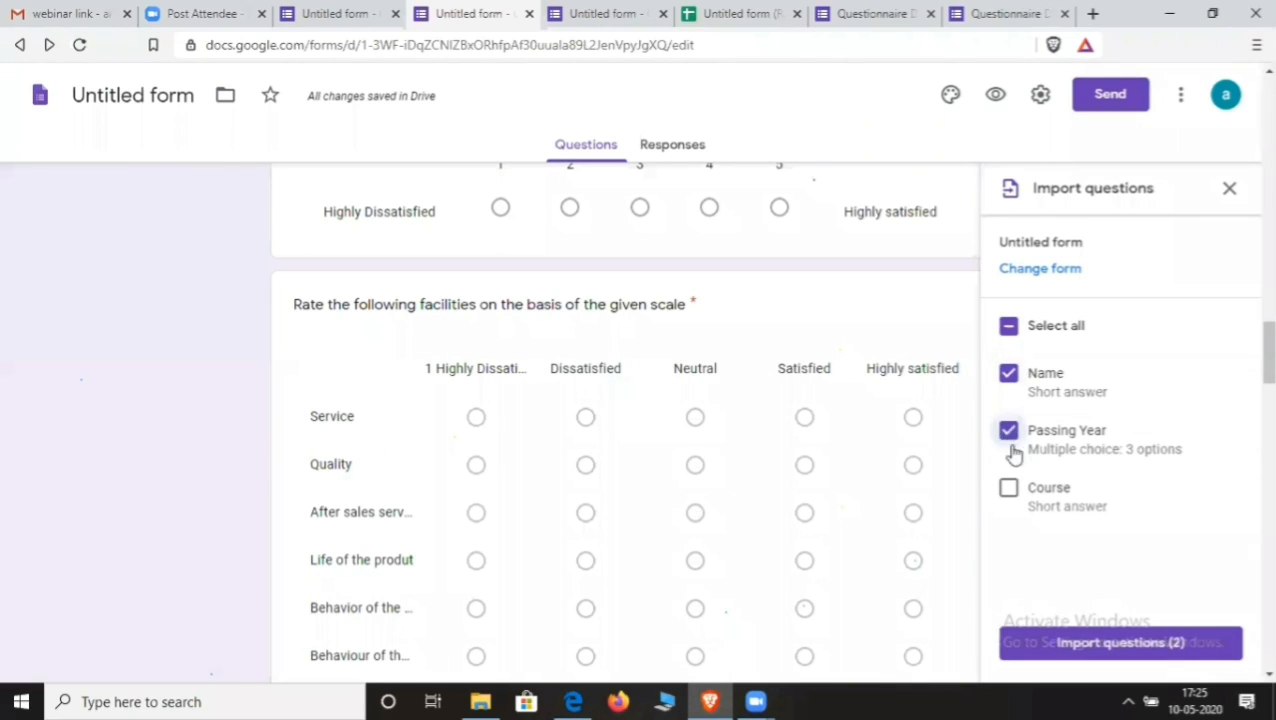
{"action": "left_click", "coordinate": [1008, 490]}
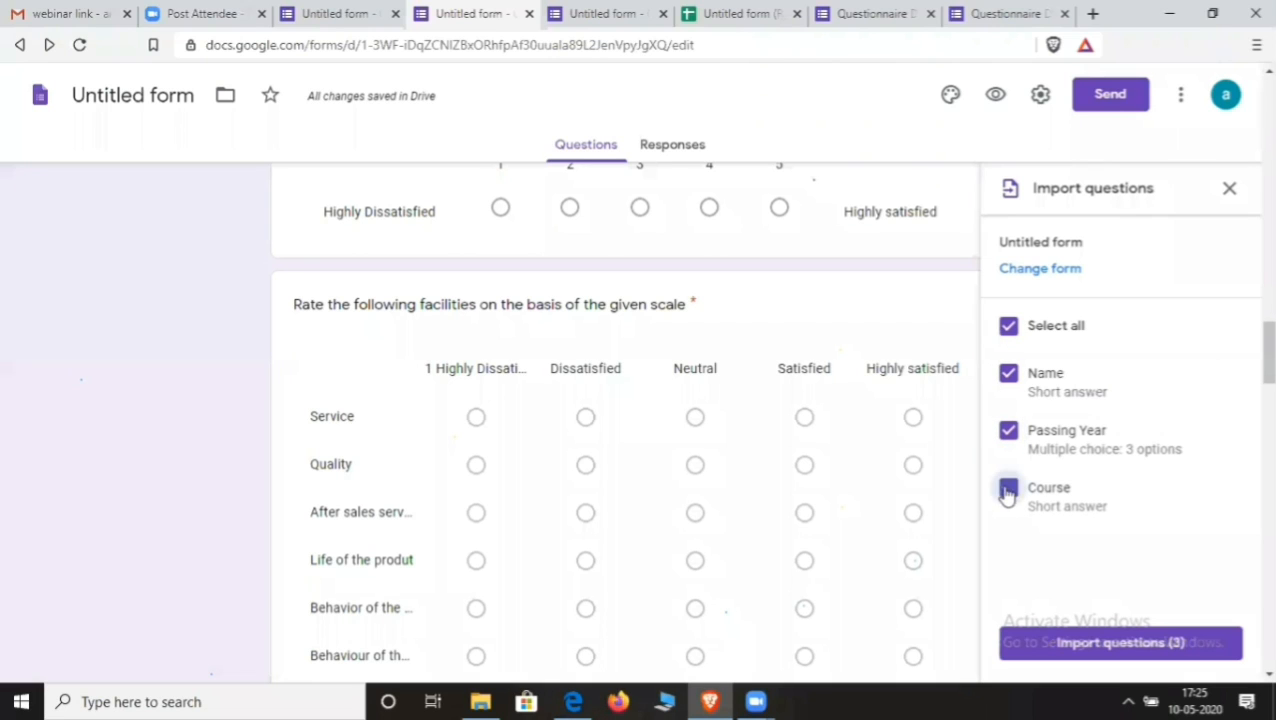
{"action": "left_click", "coordinate": [1130, 646]}
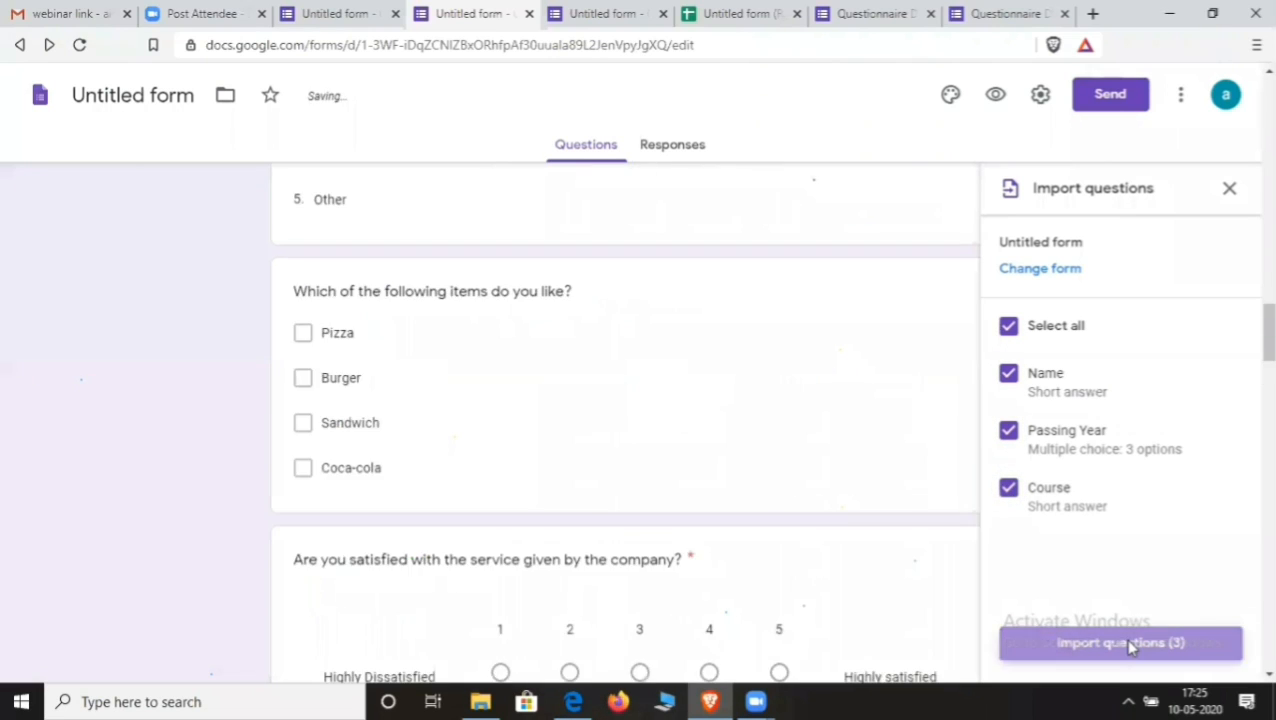
{"action": "scroll", "coordinate": [584, 453], "scroll_direction": "down", "scroll_amount": 8}
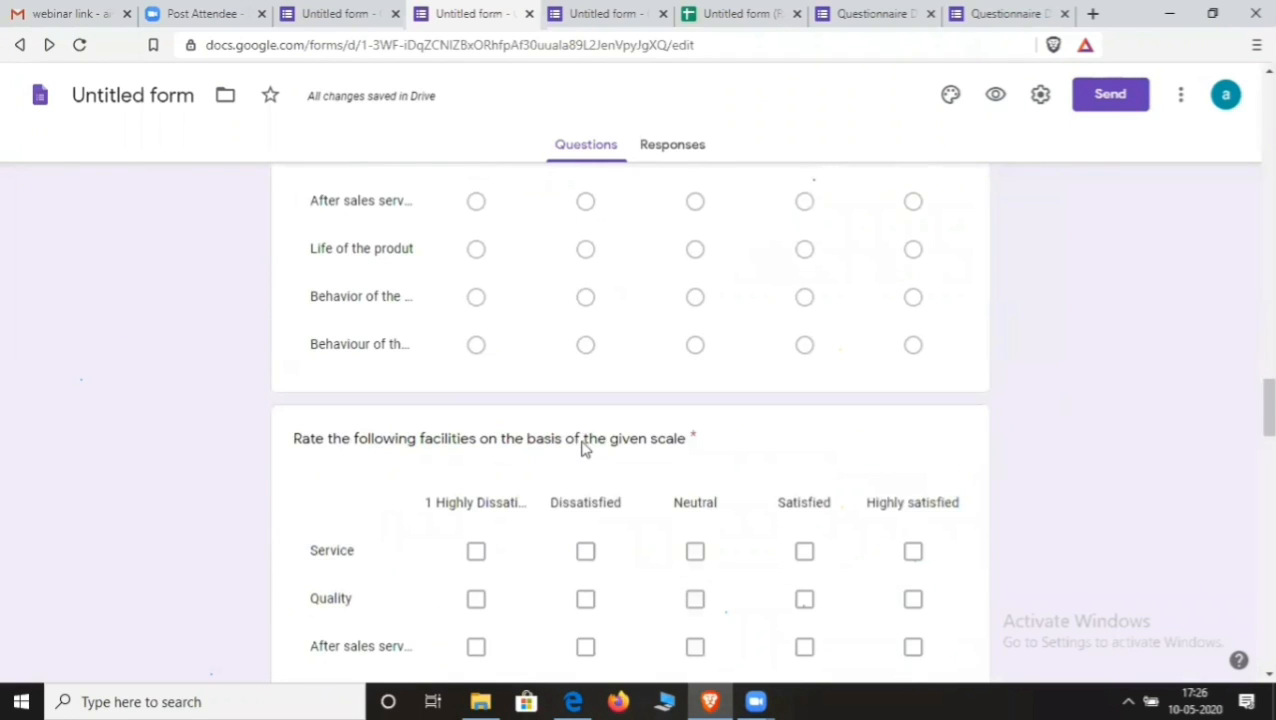
{"action": "scroll", "coordinate": [584, 448], "scroll_direction": "down", "scroll_amount": 10}
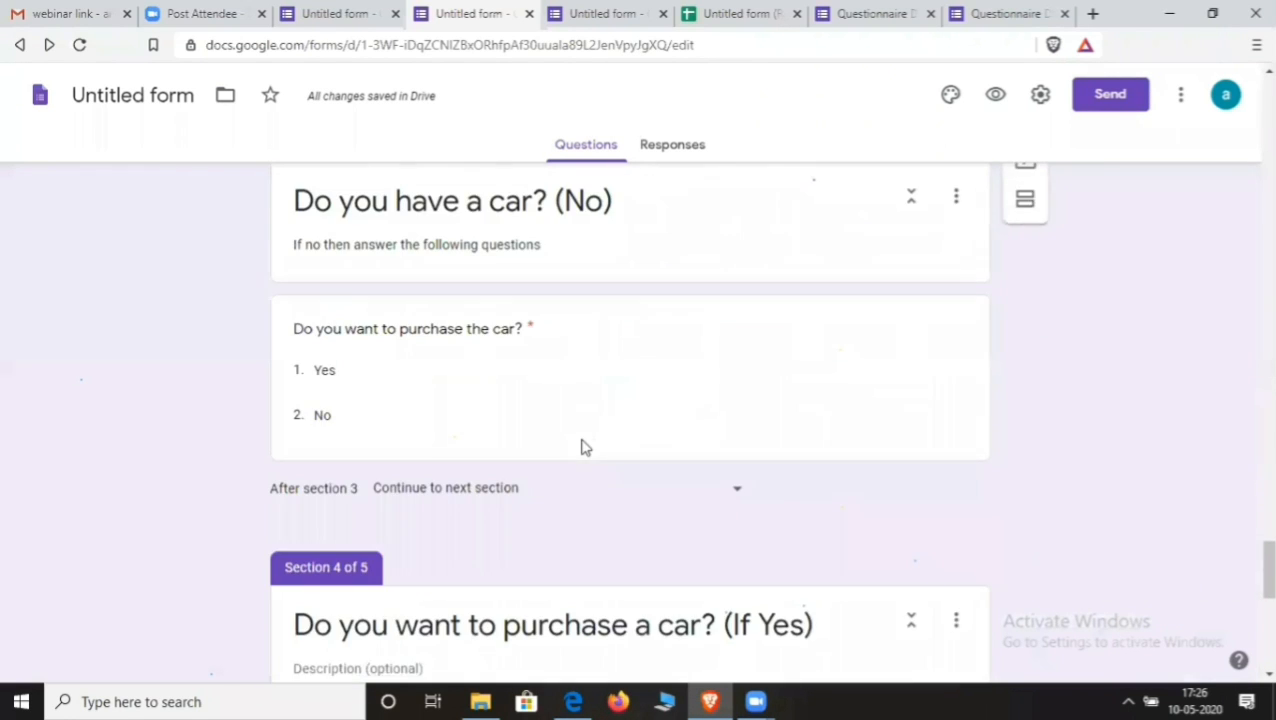
{"action": "scroll", "coordinate": [584, 447], "scroll_direction": "down", "scroll_amount": 8}
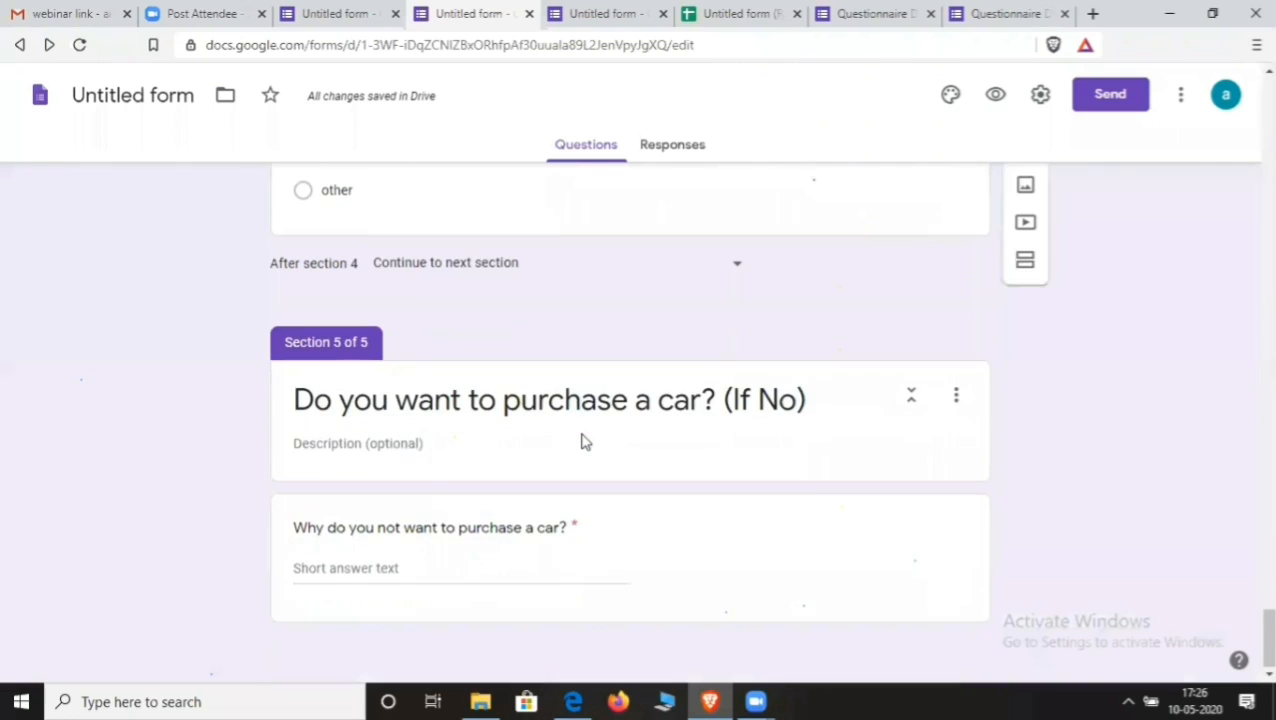
{"action": "scroll", "coordinate": [585, 442], "scroll_direction": "up", "scroll_amount": 5}
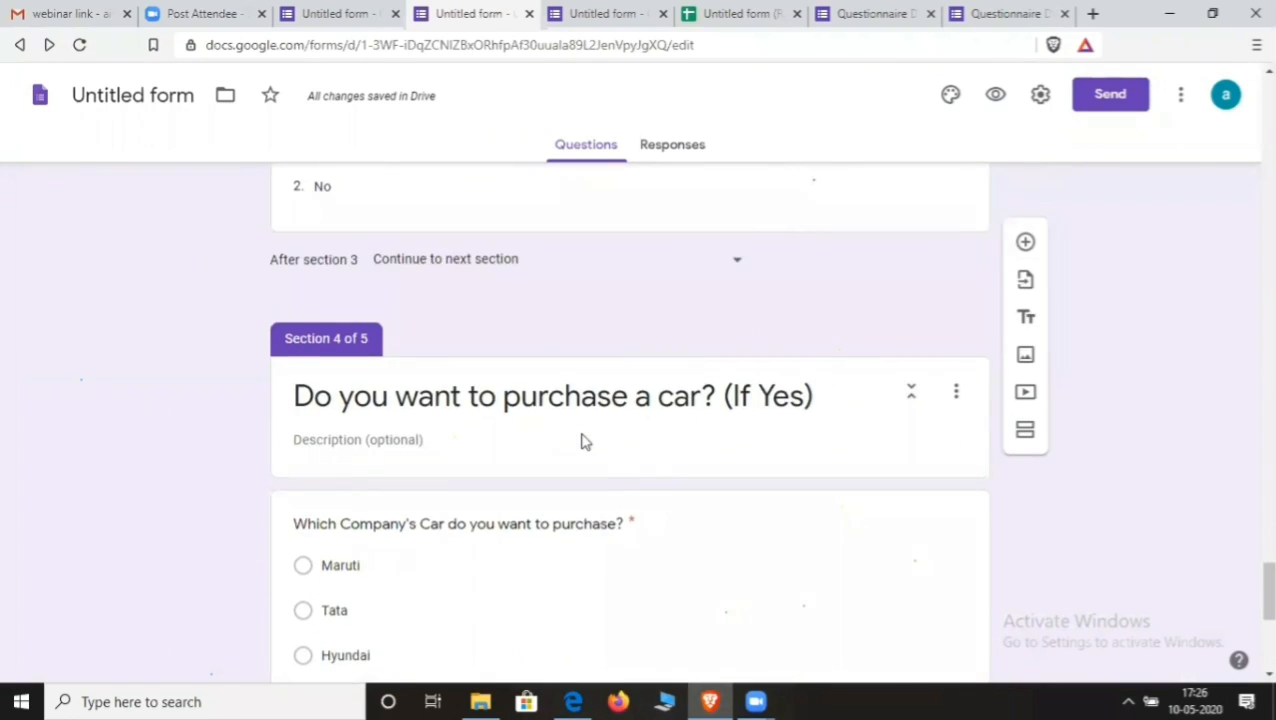
{"action": "scroll", "coordinate": [585, 442], "scroll_direction": "up", "scroll_amount": 10}
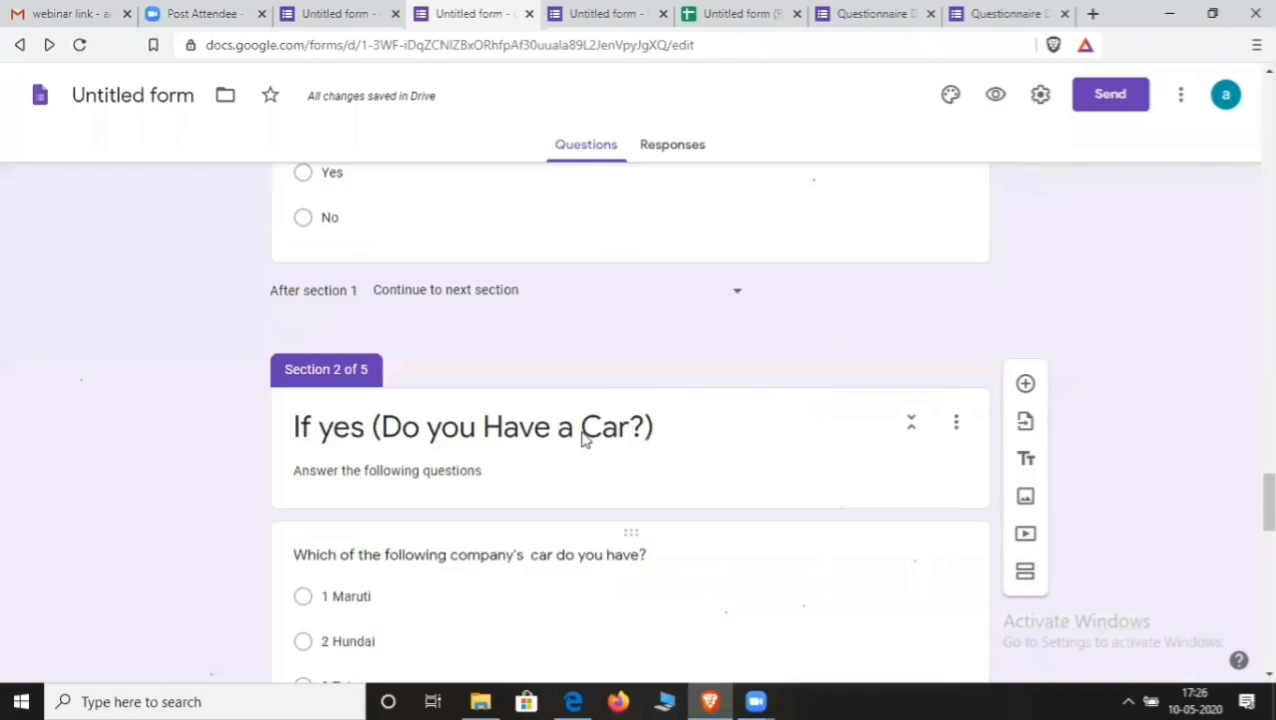
{"action": "scroll", "coordinate": [585, 441], "scroll_direction": "up", "scroll_amount": 10}
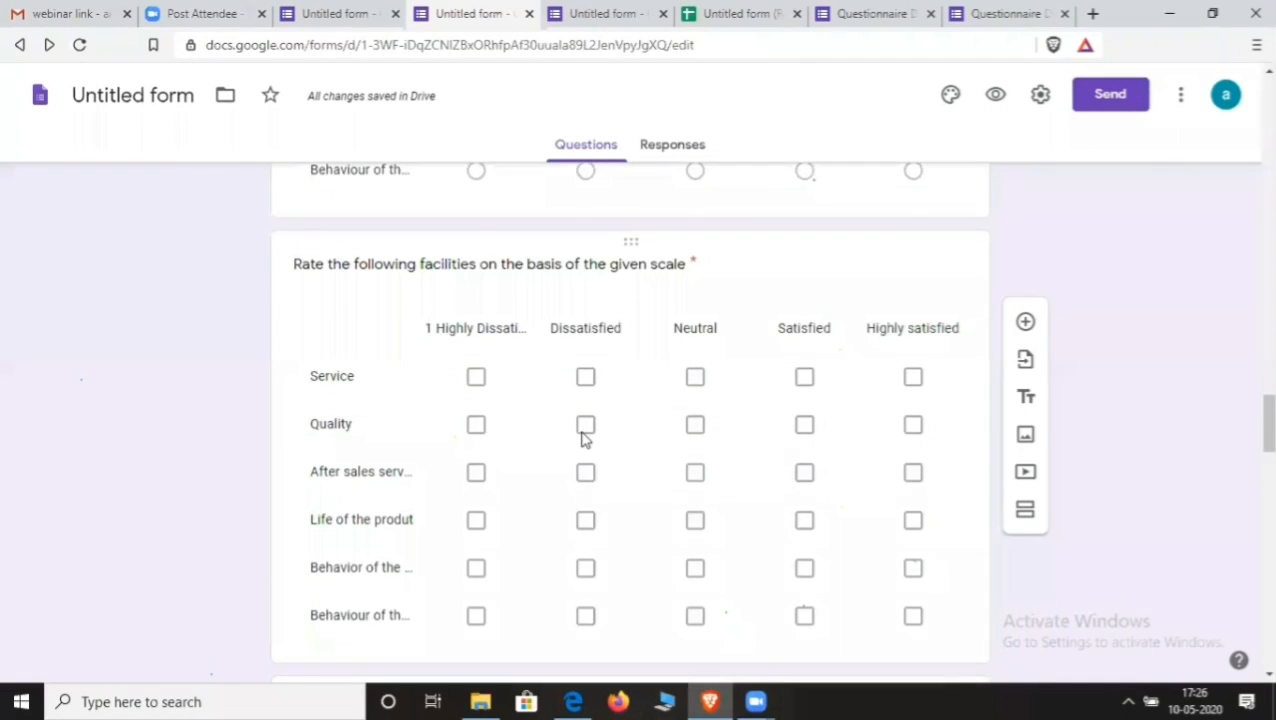
{"action": "scroll", "coordinate": [585, 441], "scroll_direction": "up", "scroll_amount": 10}
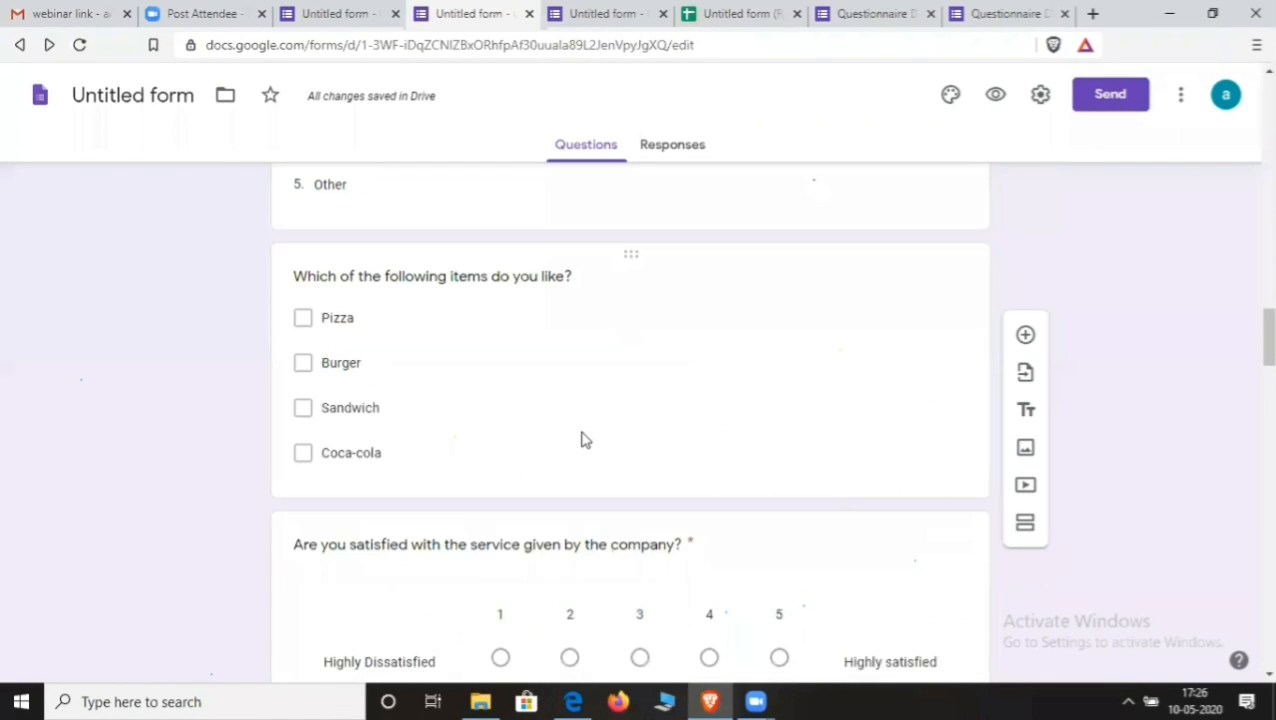
{"action": "scroll", "coordinate": [585, 441], "scroll_direction": "up", "scroll_amount": 8}
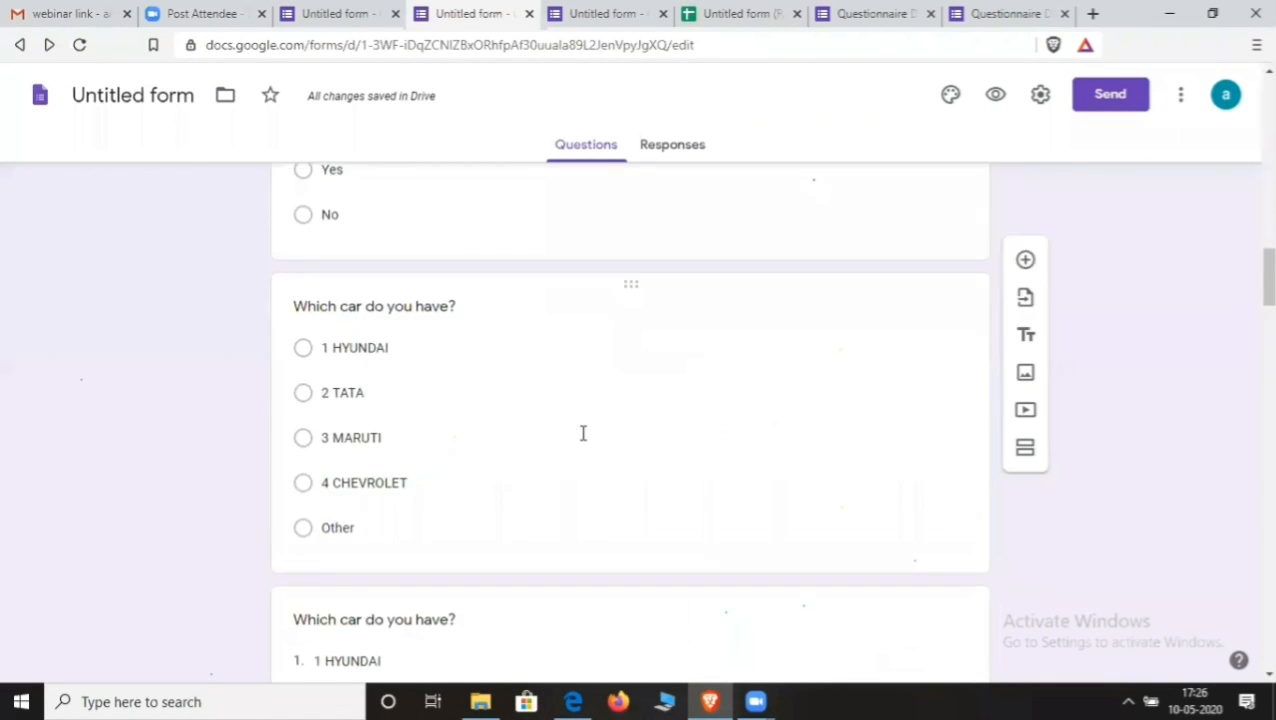
{"action": "scroll", "coordinate": [584, 436], "scroll_direction": "up", "scroll_amount": 10}
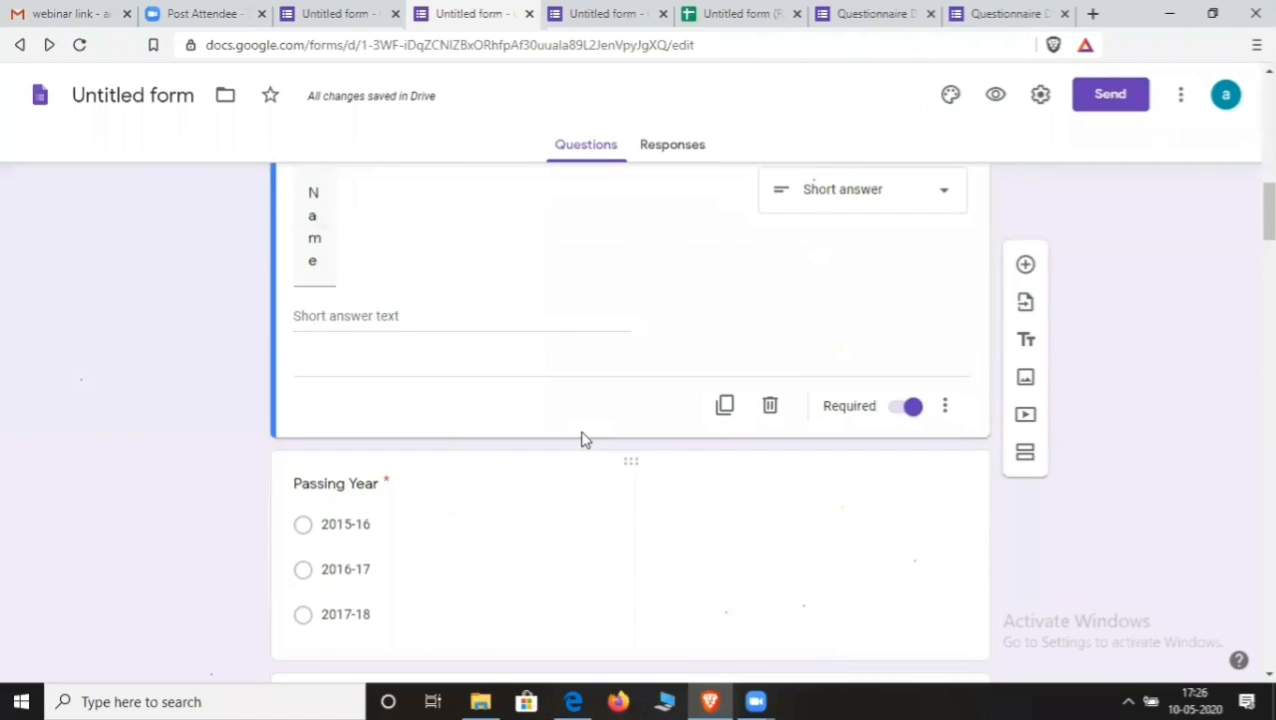
{"action": "scroll", "coordinate": [585, 441], "scroll_direction": "up", "scroll_amount": 3}
{"action": "scroll", "coordinate": [578, 450], "scroll_direction": "down", "scroll_amount": 2}
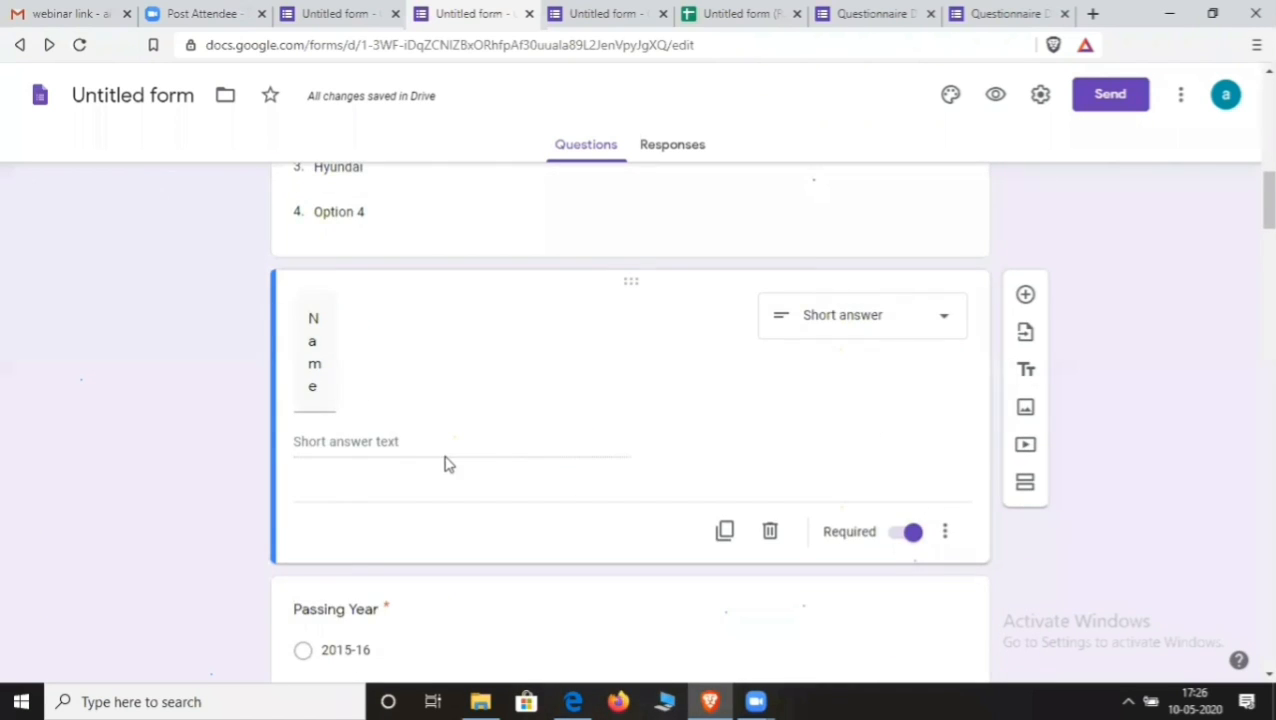
{"action": "scroll", "coordinate": [445, 458], "scroll_direction": "down", "scroll_amount": 5}
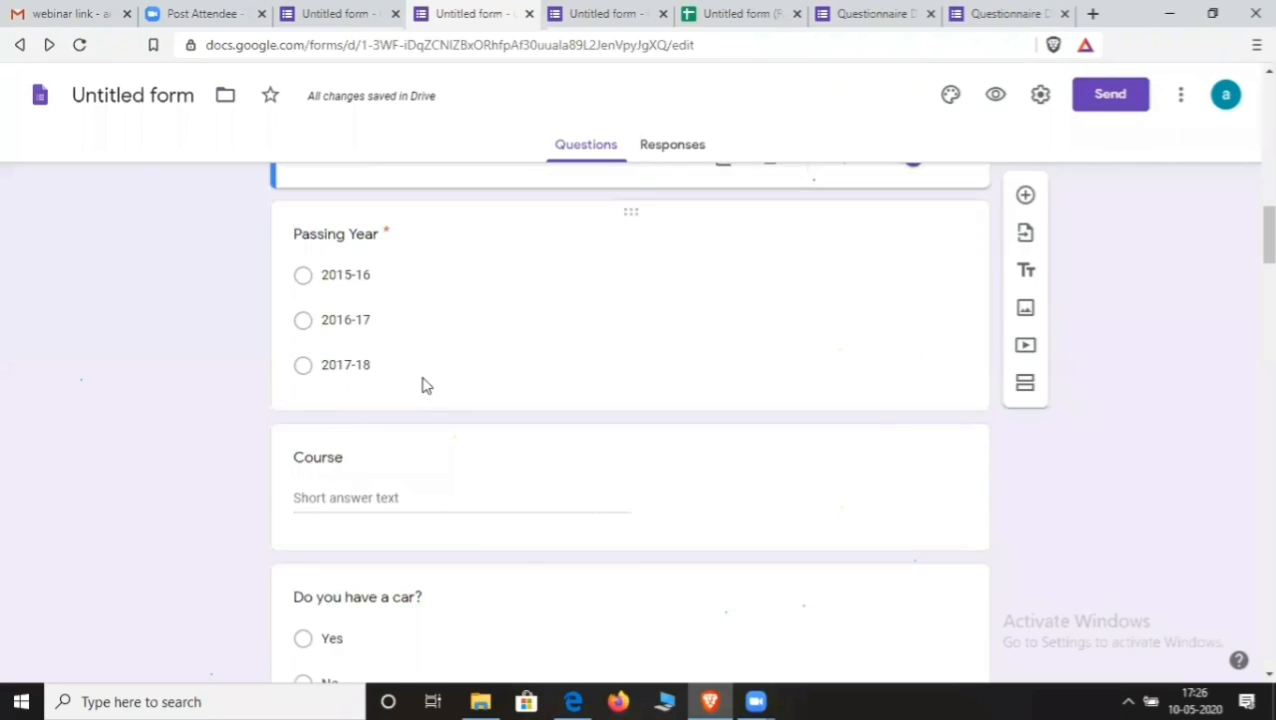
{"action": "scroll", "coordinate": [422, 386], "scroll_direction": "up", "scroll_amount": 4}
{"action": "scroll", "coordinate": [416, 384], "scroll_direction": "down", "scroll_amount": 5}
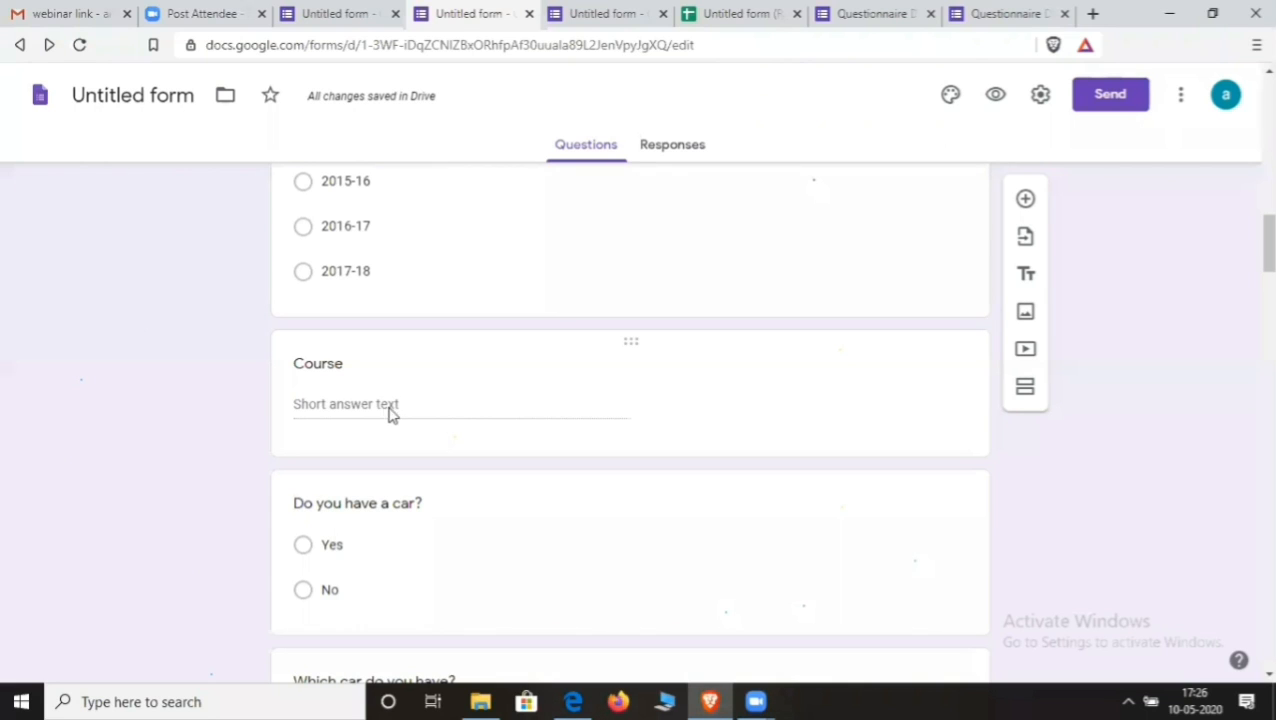
- Retitle the Course question with an email address, then insert its missing letter 'm'
{"action": "left_click", "coordinate": [381, 412]}
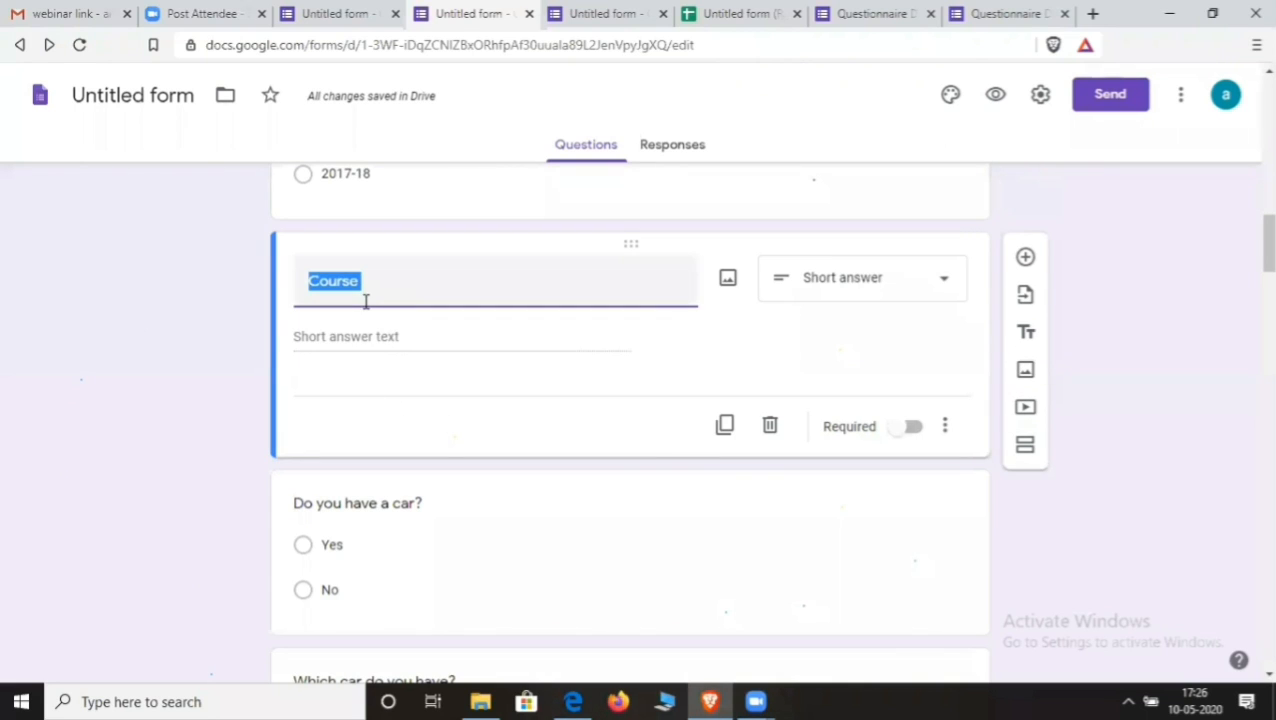
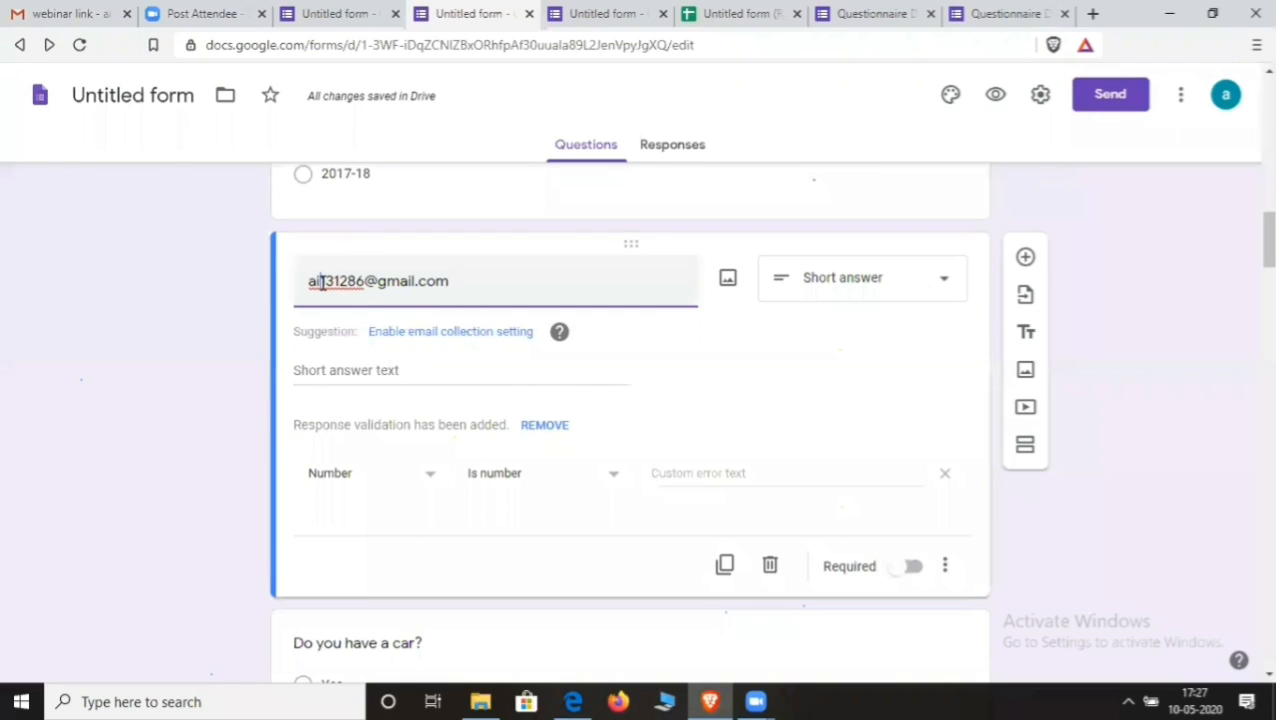
{"action": "left_click", "coordinate": [320, 282]}
{"action": "type", "text": "m"}
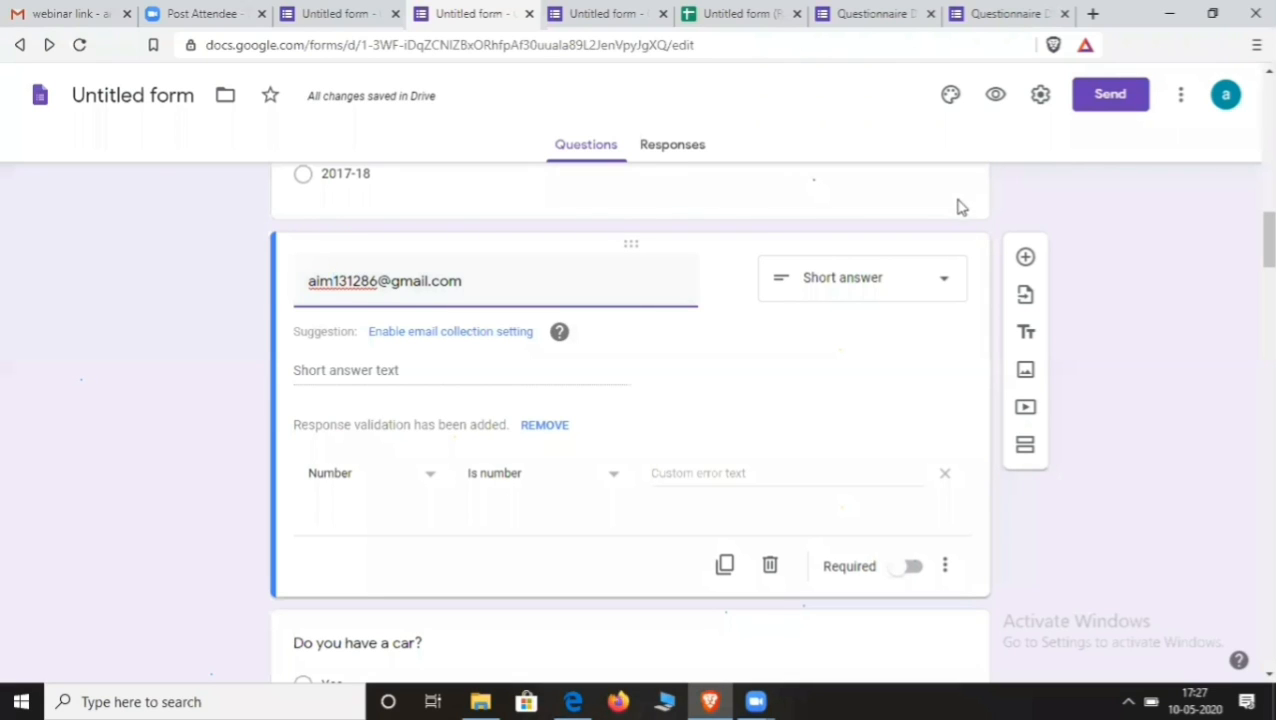
- In Settings, turn on Collect email addresses with response receipts
{"action": "scroll", "coordinate": [911, 250], "scroll_direction": "up", "scroll_amount": 10}
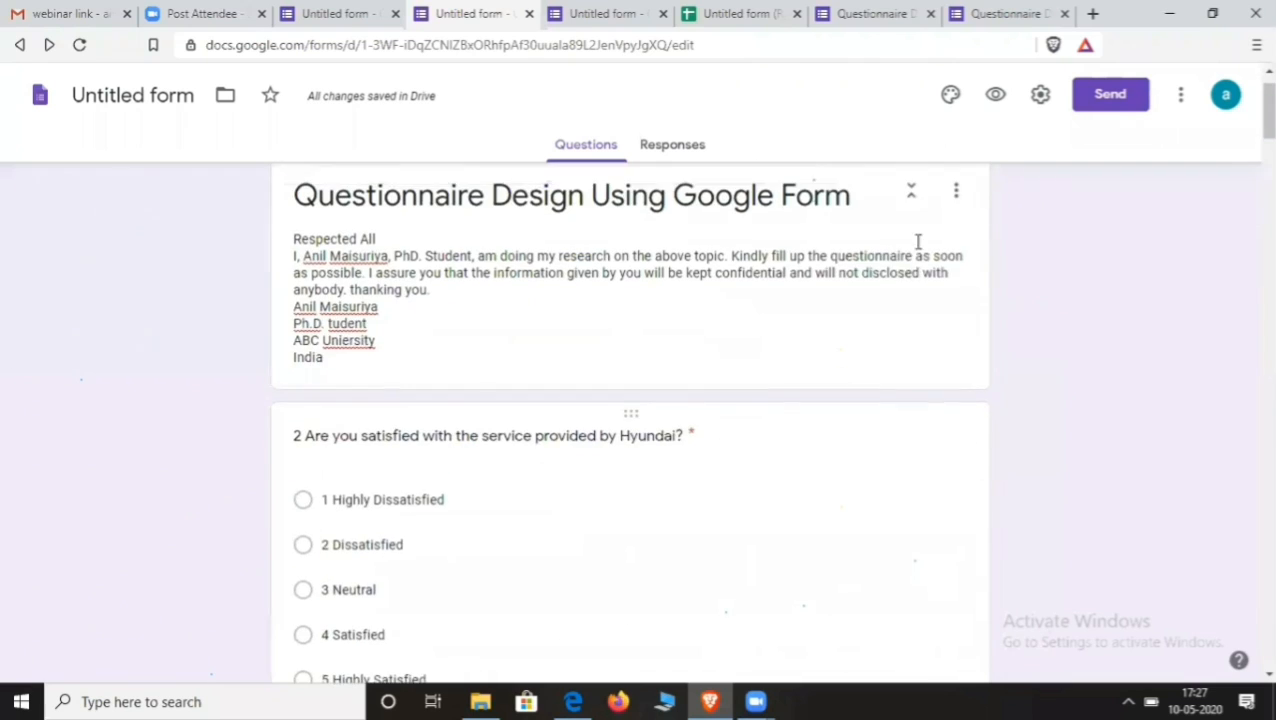
{"action": "scroll", "coordinate": [918, 242], "scroll_direction": "up", "scroll_amount": 1}
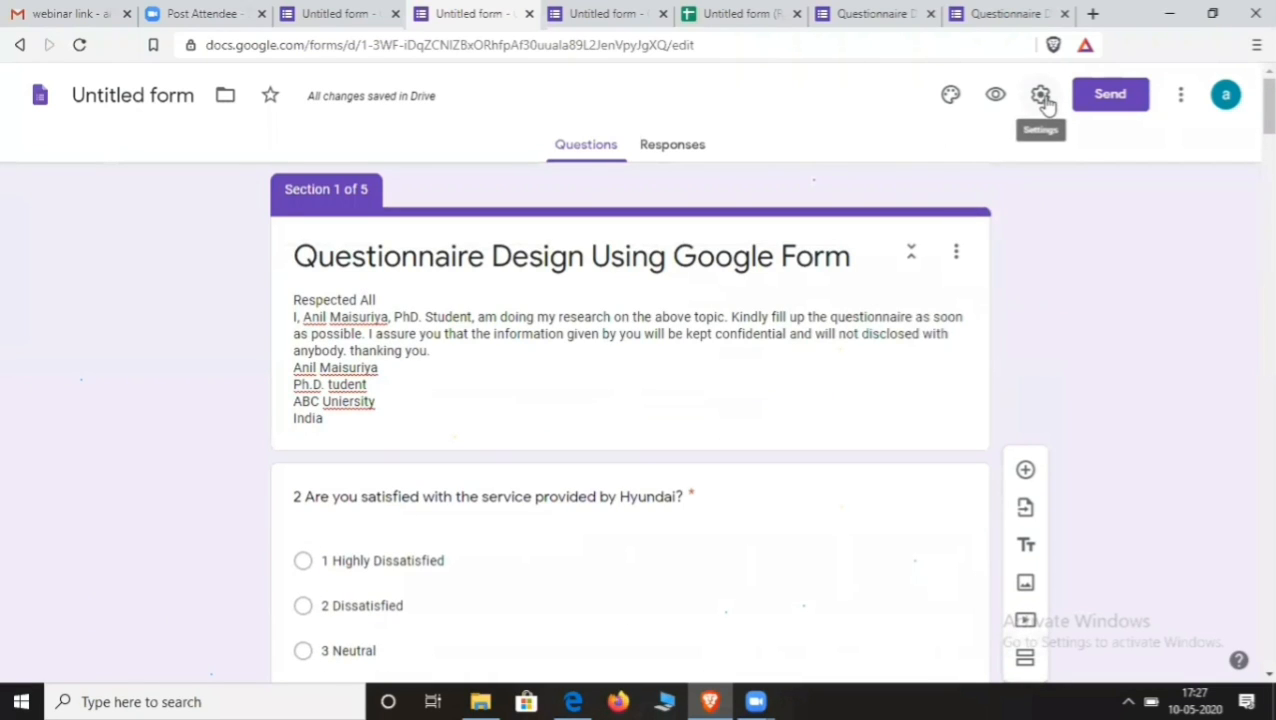
{"action": "left_click", "coordinate": [1042, 96]}
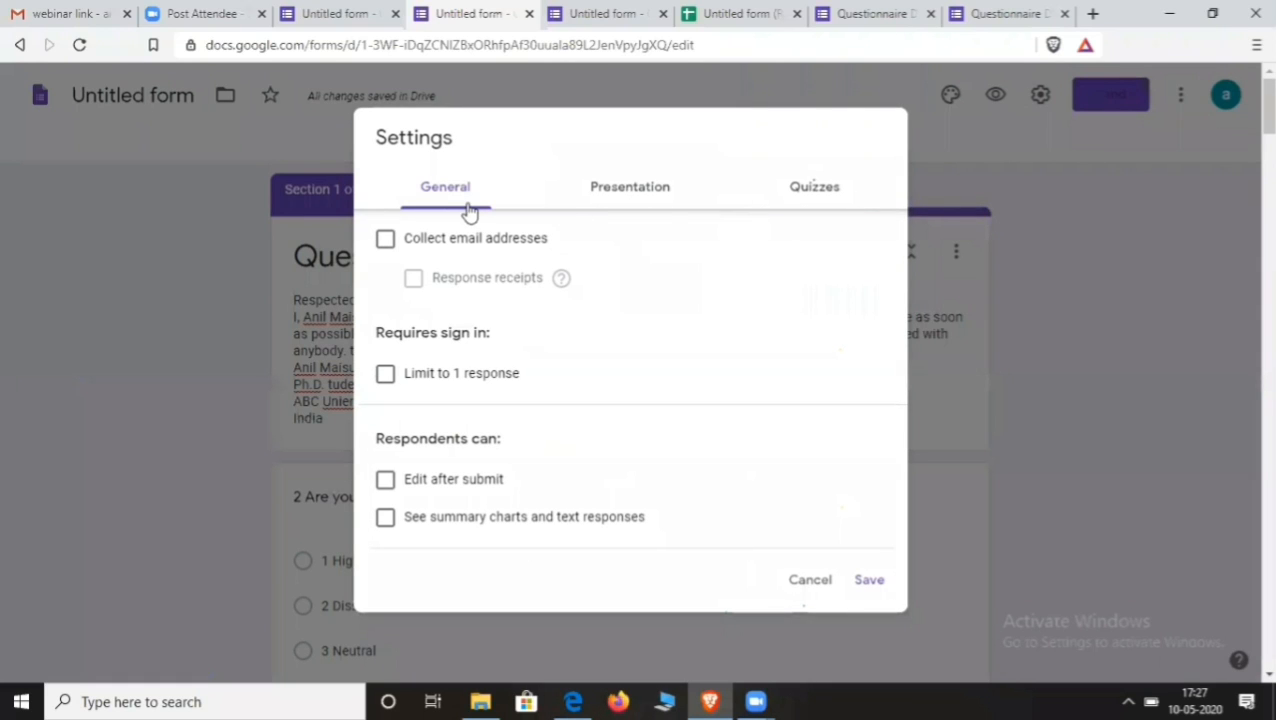
{"action": "left_click", "coordinate": [385, 240]}
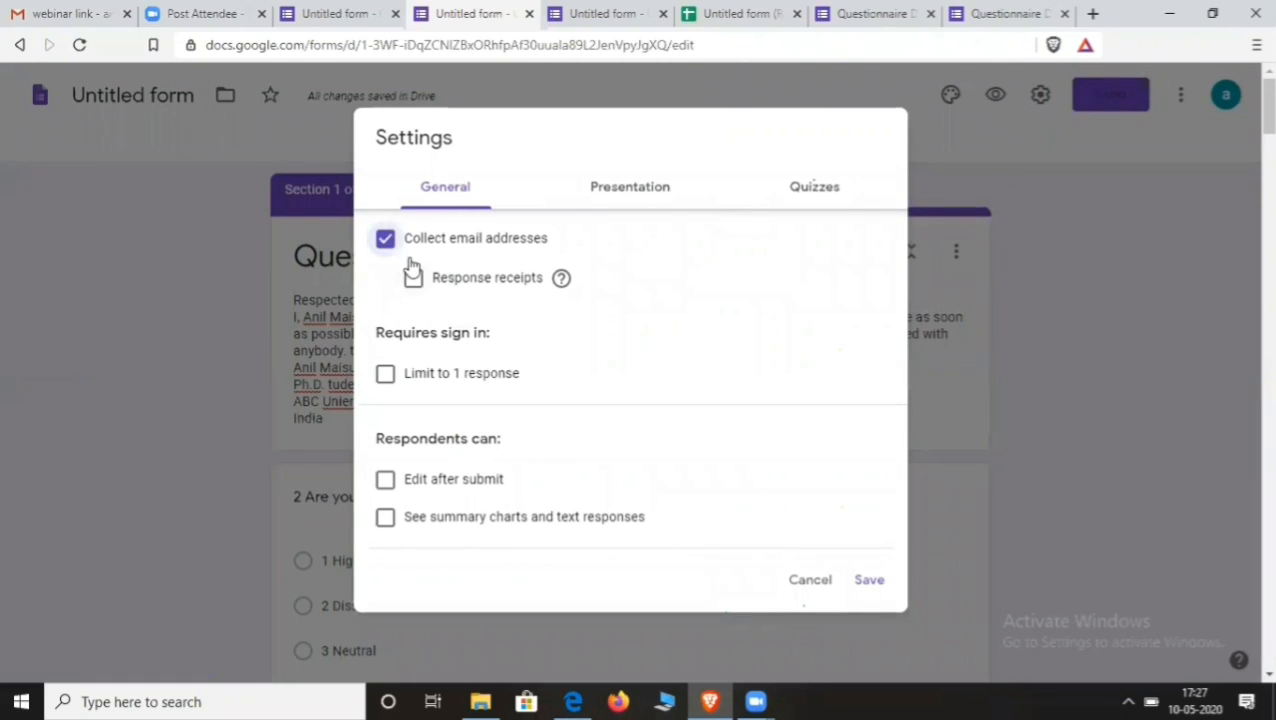
{"action": "left_click", "coordinate": [415, 280]}
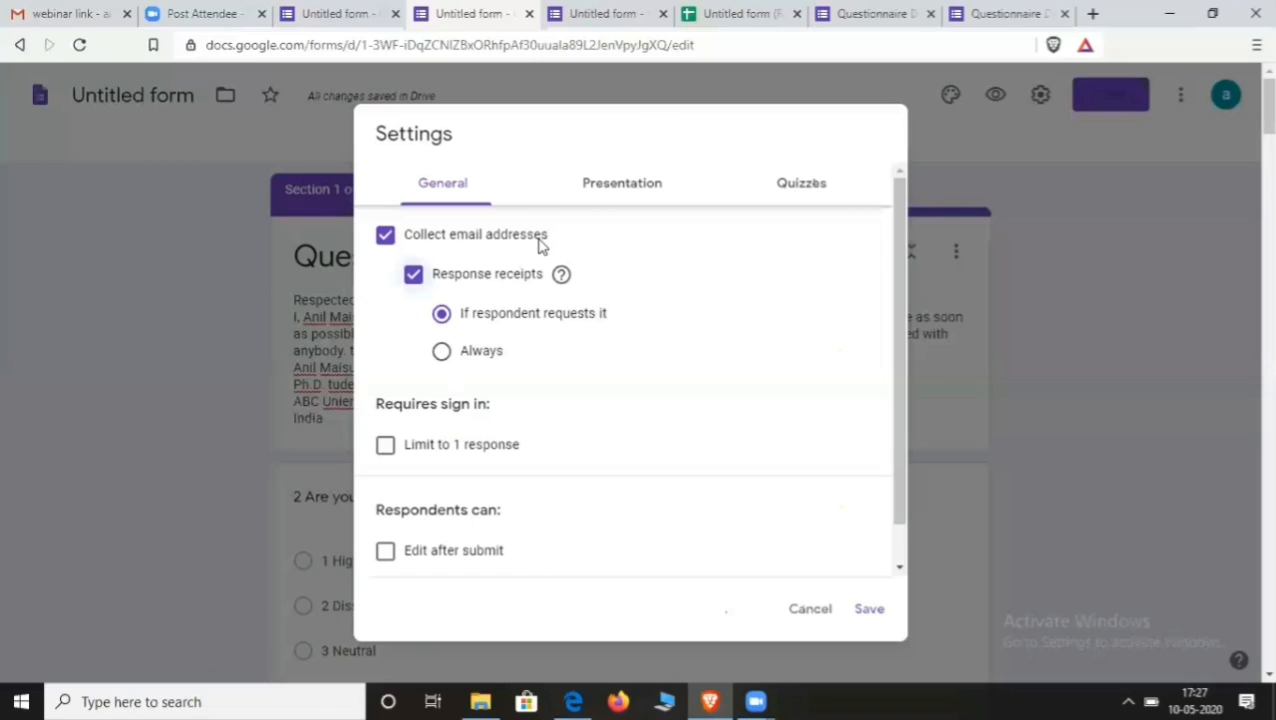
- Limit respondents to 1 response and allow editing after submit
{"action": "scroll", "coordinate": [530, 439], "scroll_direction": "down", "scroll_amount": 1}
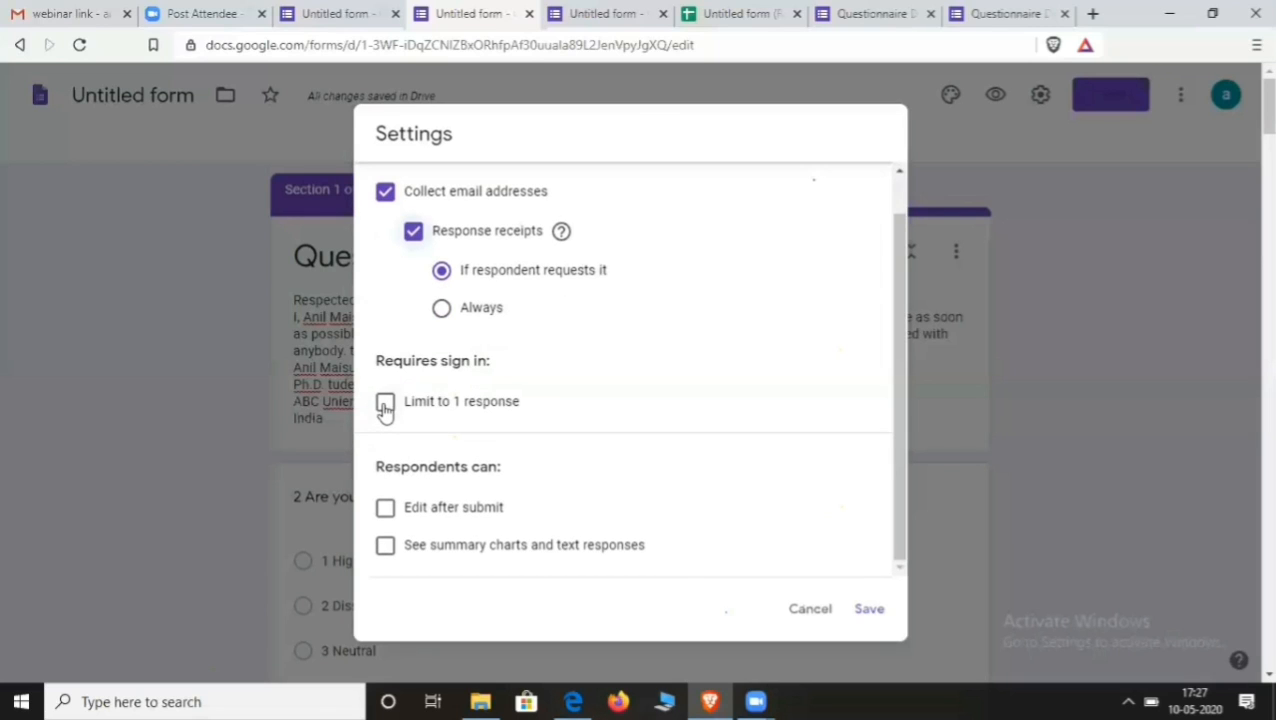
{"action": "left_click", "coordinate": [386, 404]}
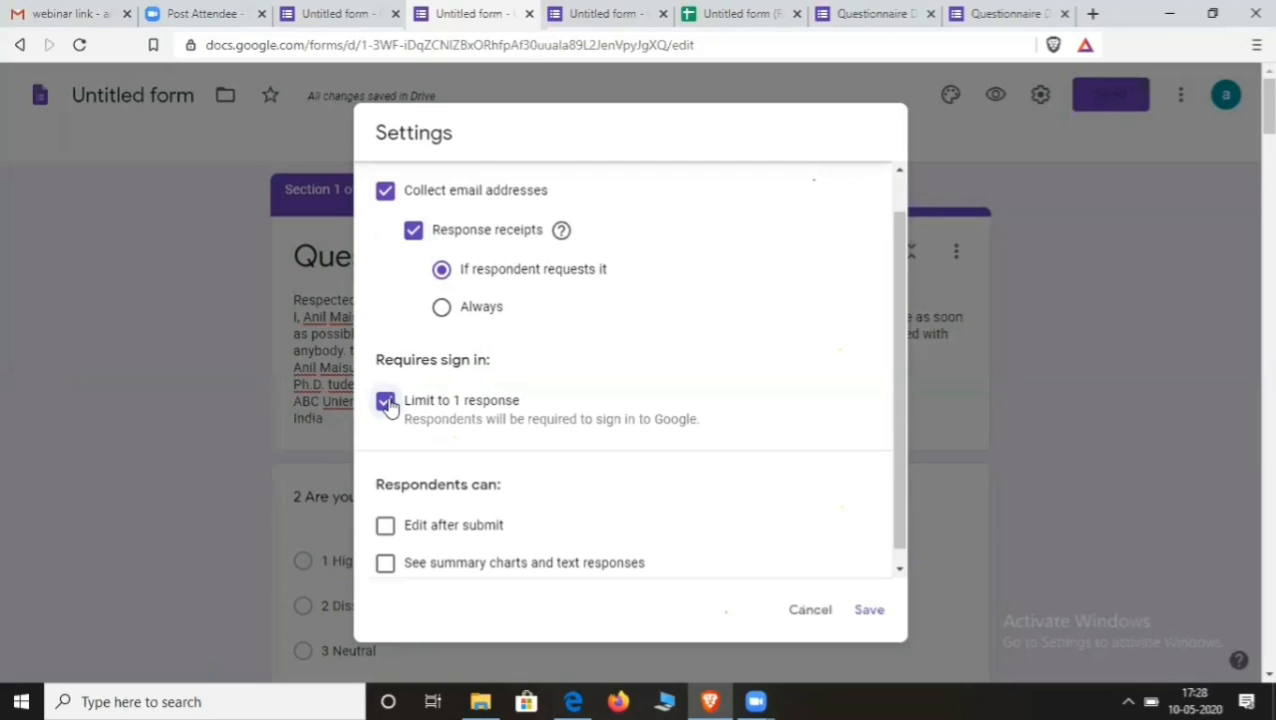
{"action": "scroll", "coordinate": [648, 404], "scroll_direction": "up", "scroll_amount": 1}
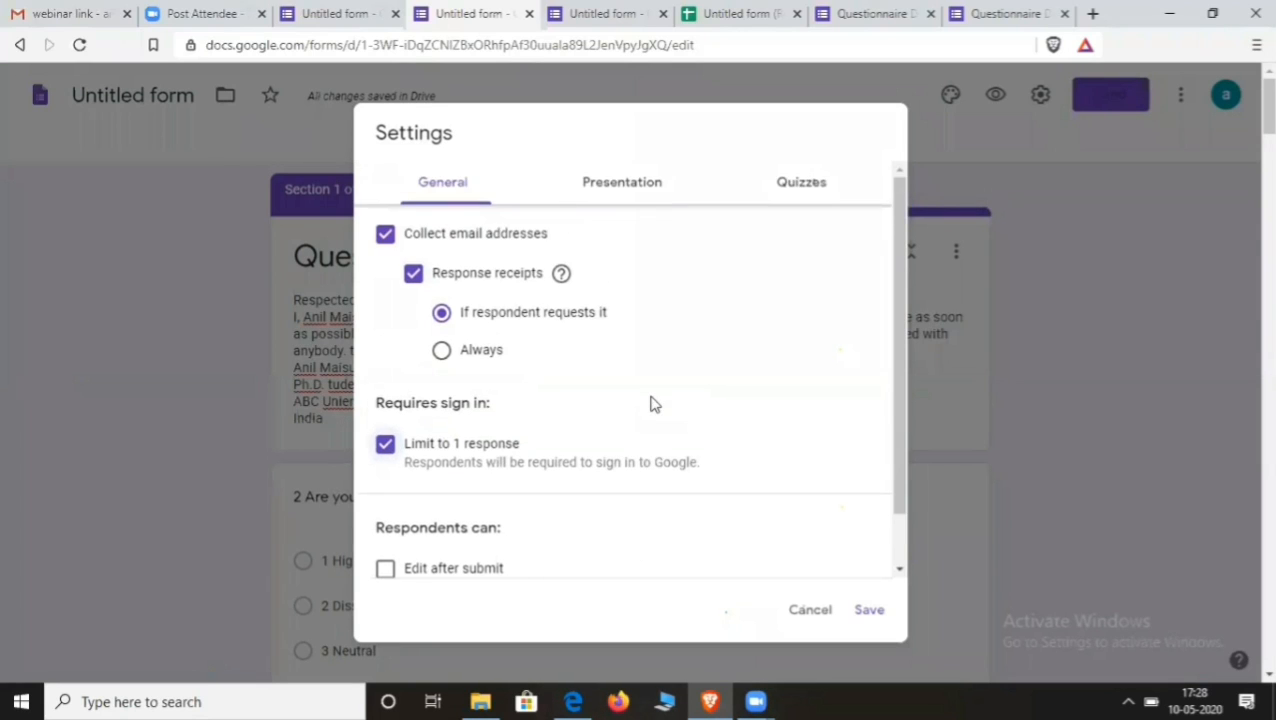
{"action": "scroll", "coordinate": [620, 420], "scroll_direction": "down", "scroll_amount": 1}
{"action": "left_click", "coordinate": [386, 510]}
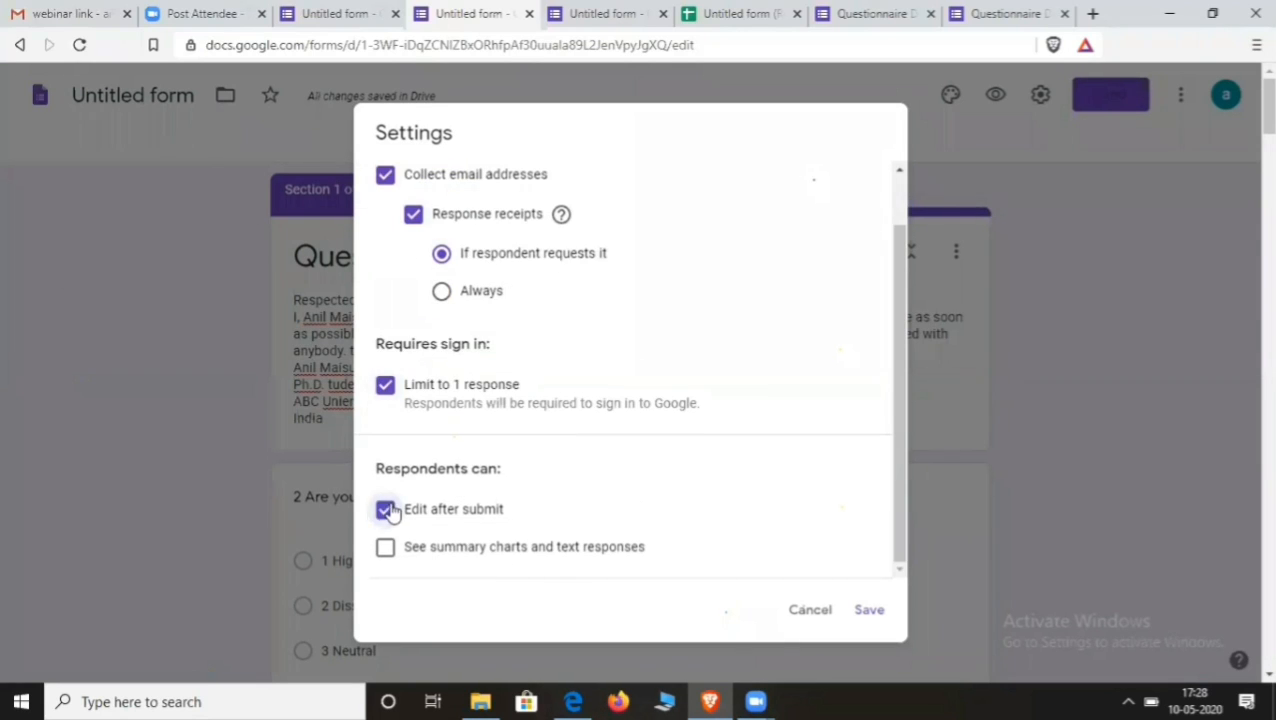
{"action": "scroll", "coordinate": [392, 508], "scroll_direction": "up", "scroll_amount": 1}
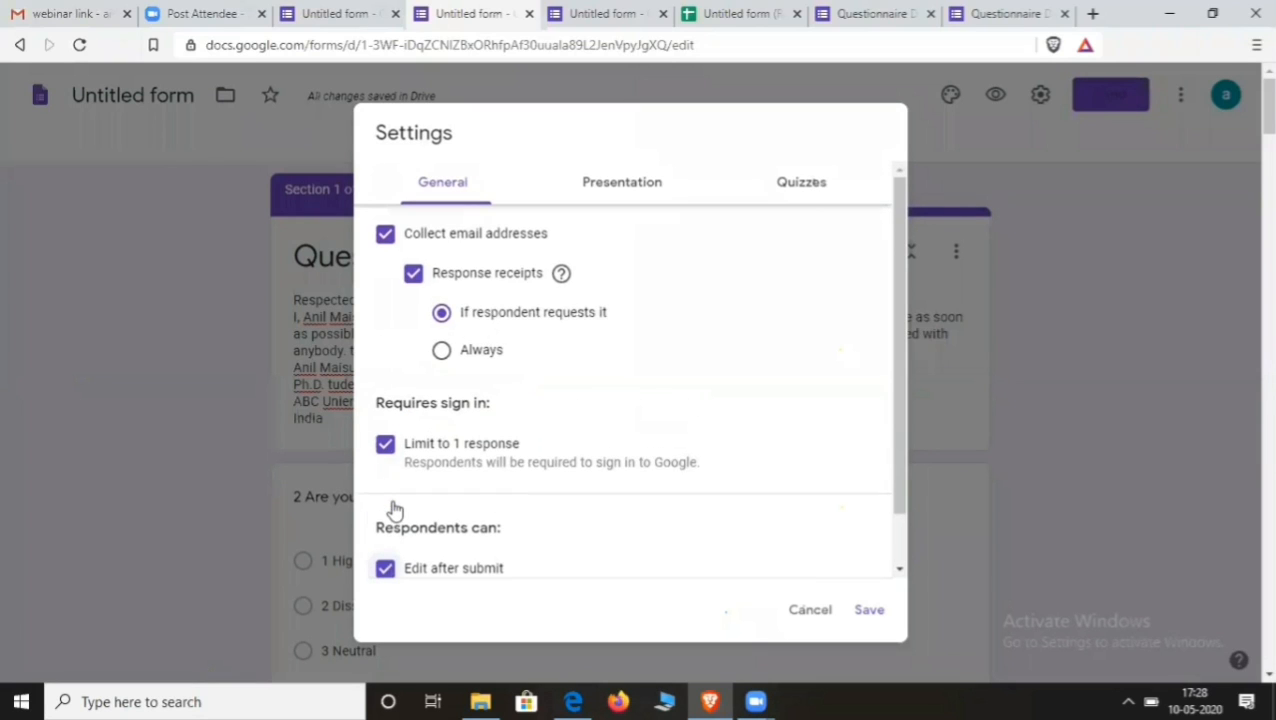
{"action": "left_click", "coordinate": [643, 188]}
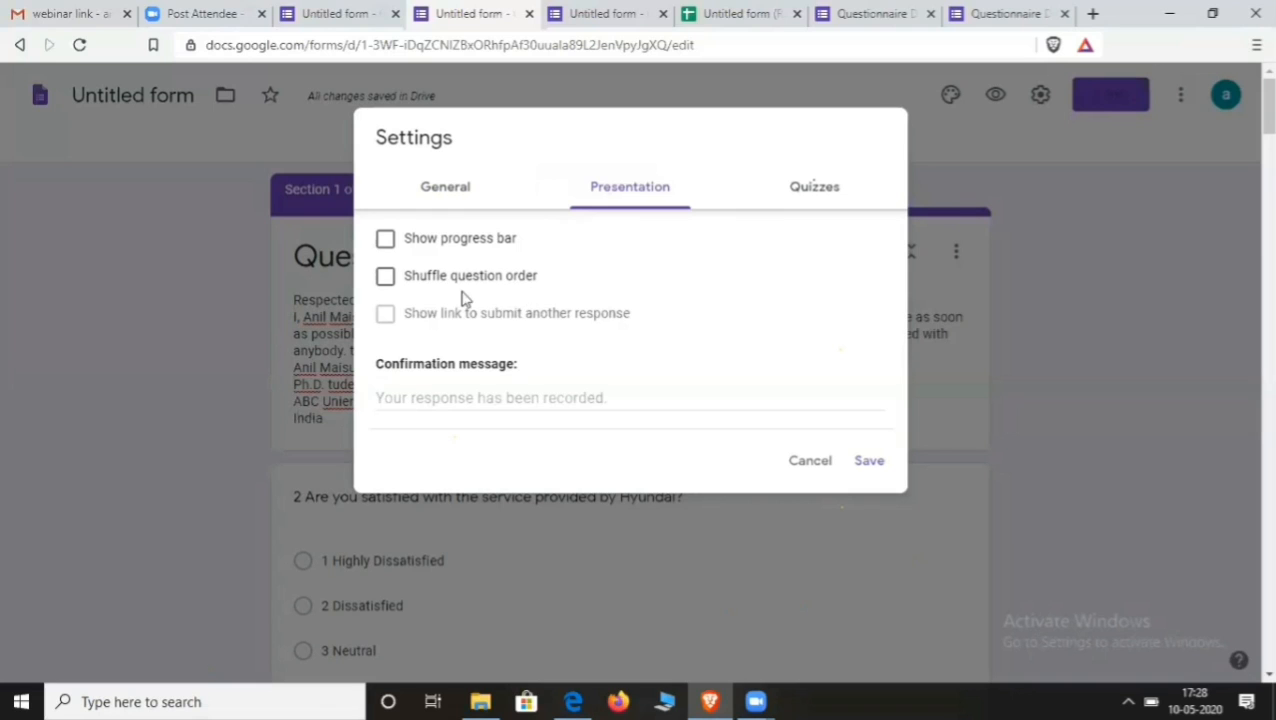
- Shuffle the question order, make the form a quiz, and save the settings
{"action": "left_click", "coordinate": [386, 278]}
{"action": "left_click", "coordinate": [818, 190]}
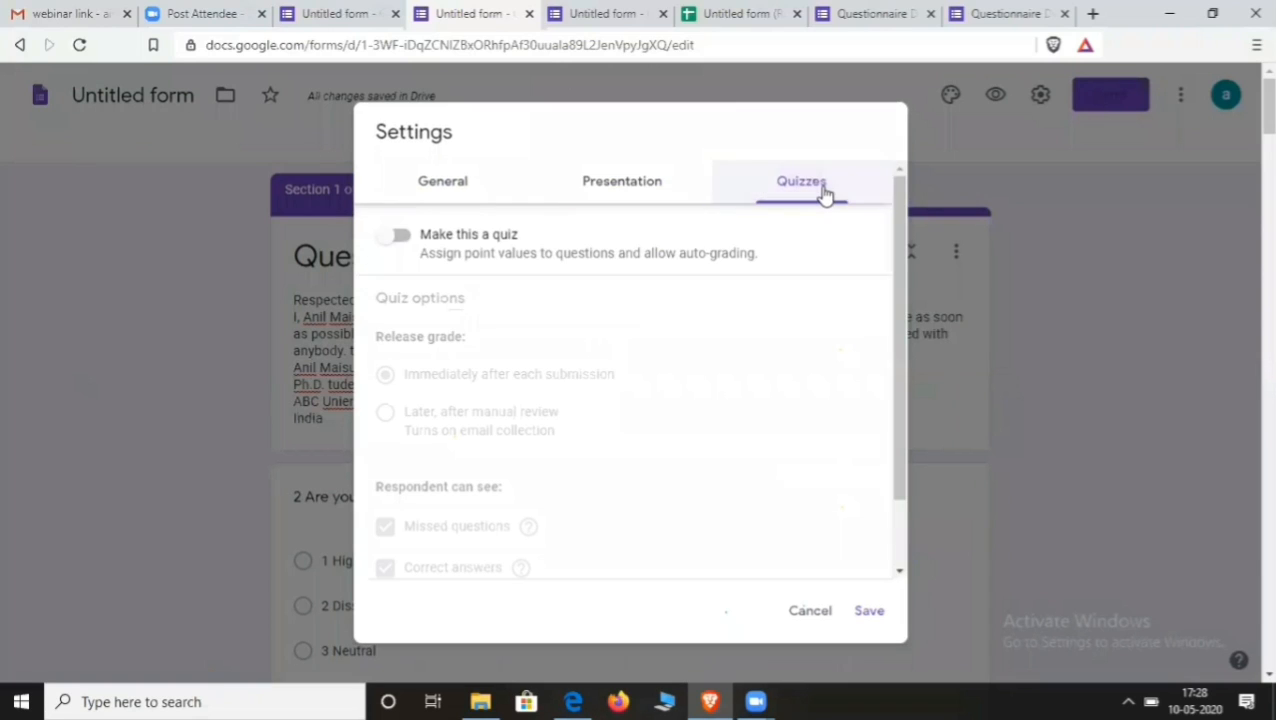
{"action": "left_click", "coordinate": [394, 240]}
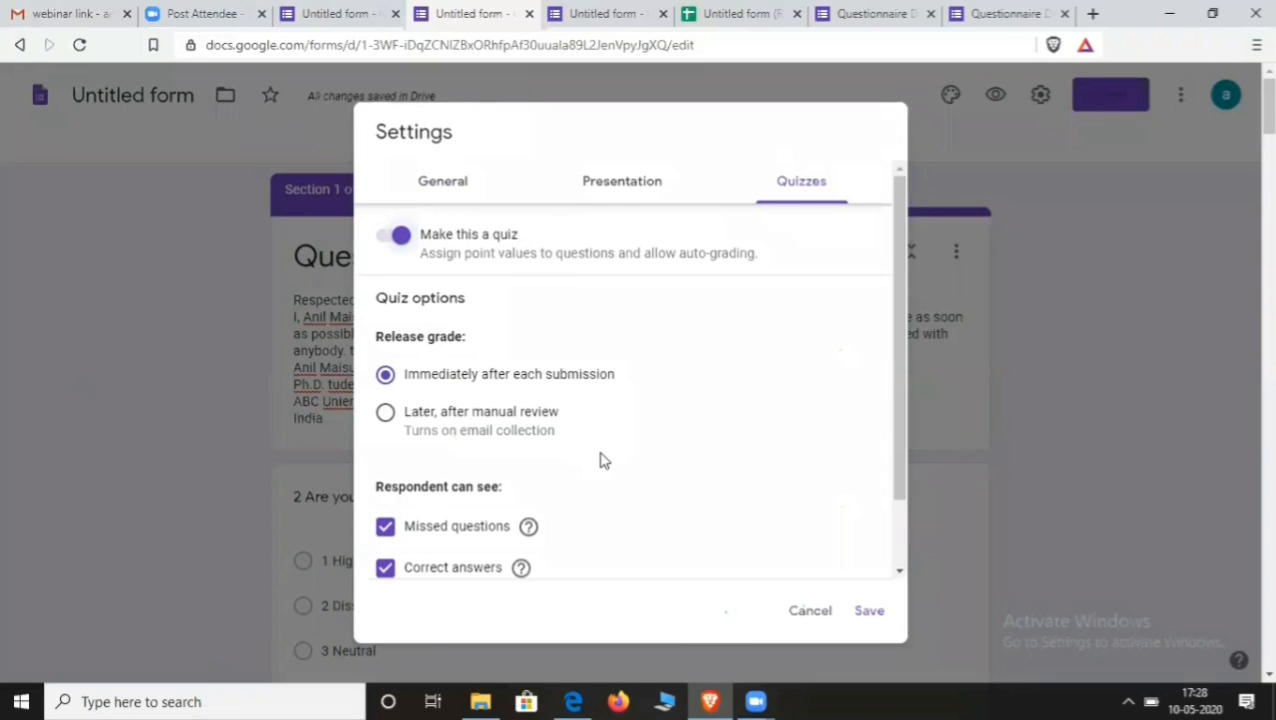
{"action": "scroll", "coordinate": [600, 460], "scroll_direction": "down", "scroll_amount": 2}
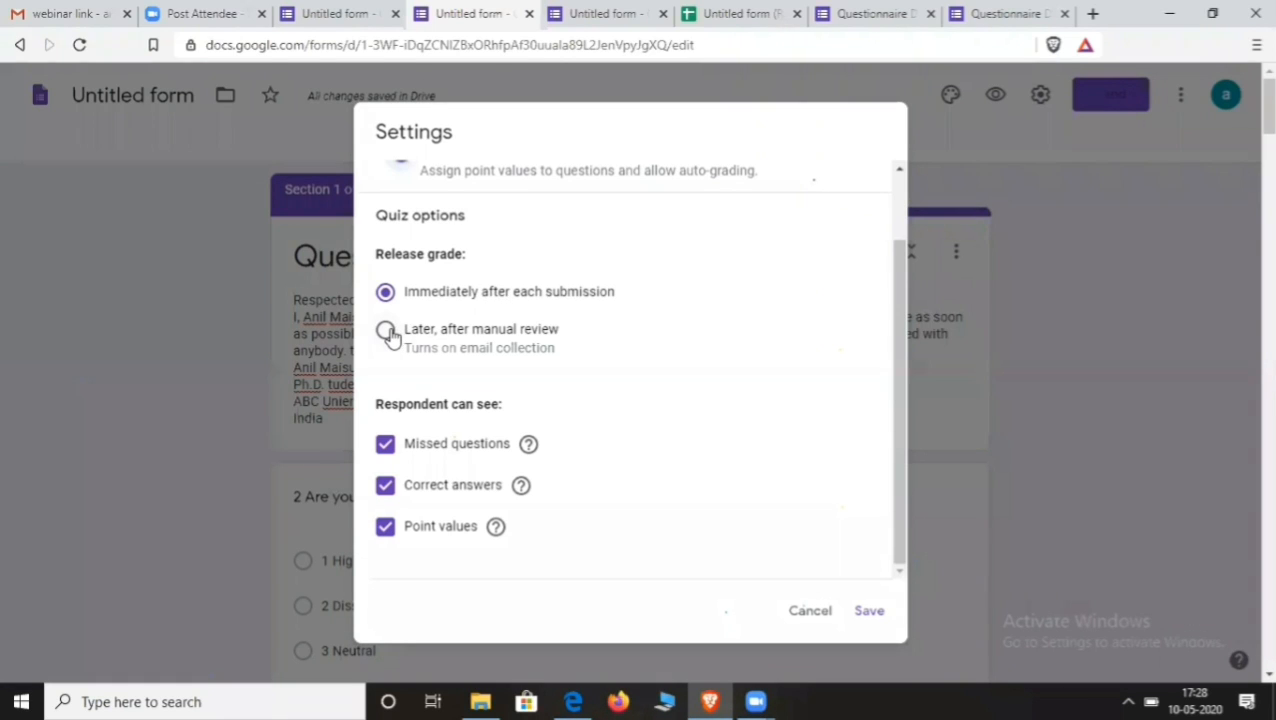
{"action": "scroll", "coordinate": [410, 355], "scroll_direction": "down", "scroll_amount": 2}
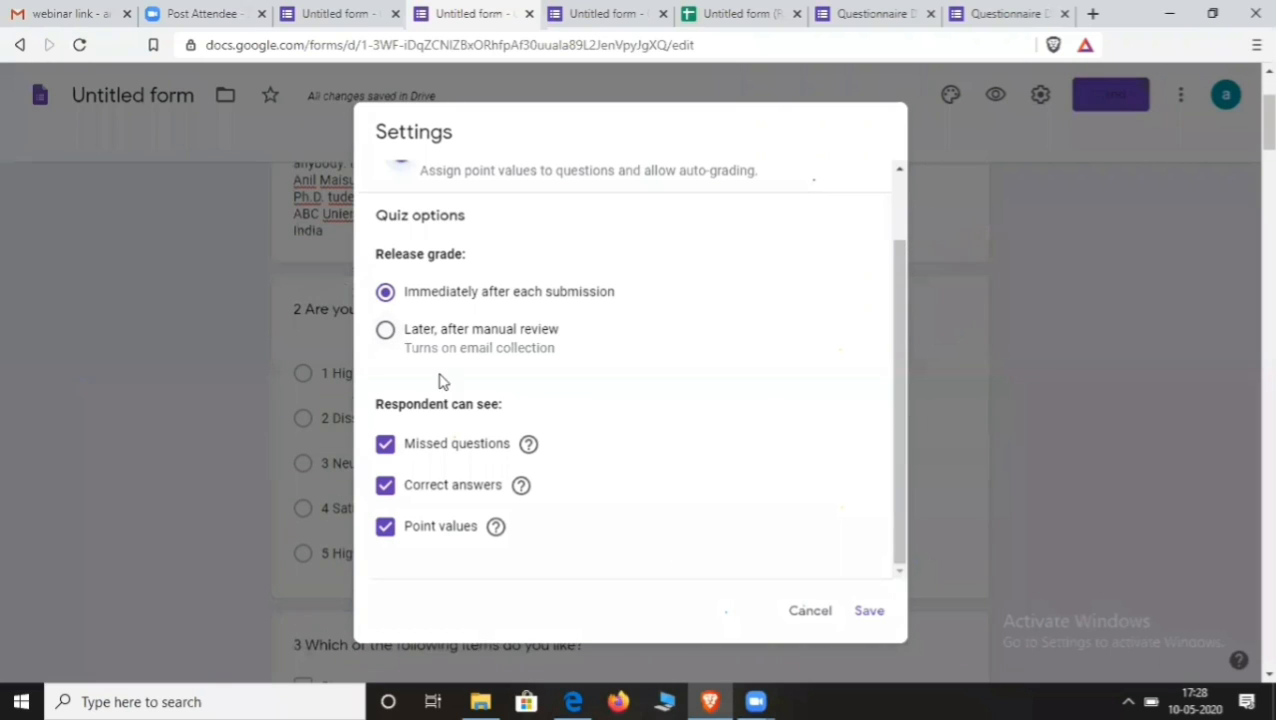
{"action": "left_click", "coordinate": [386, 445]}
{"action": "left_click", "coordinate": [386, 445]}
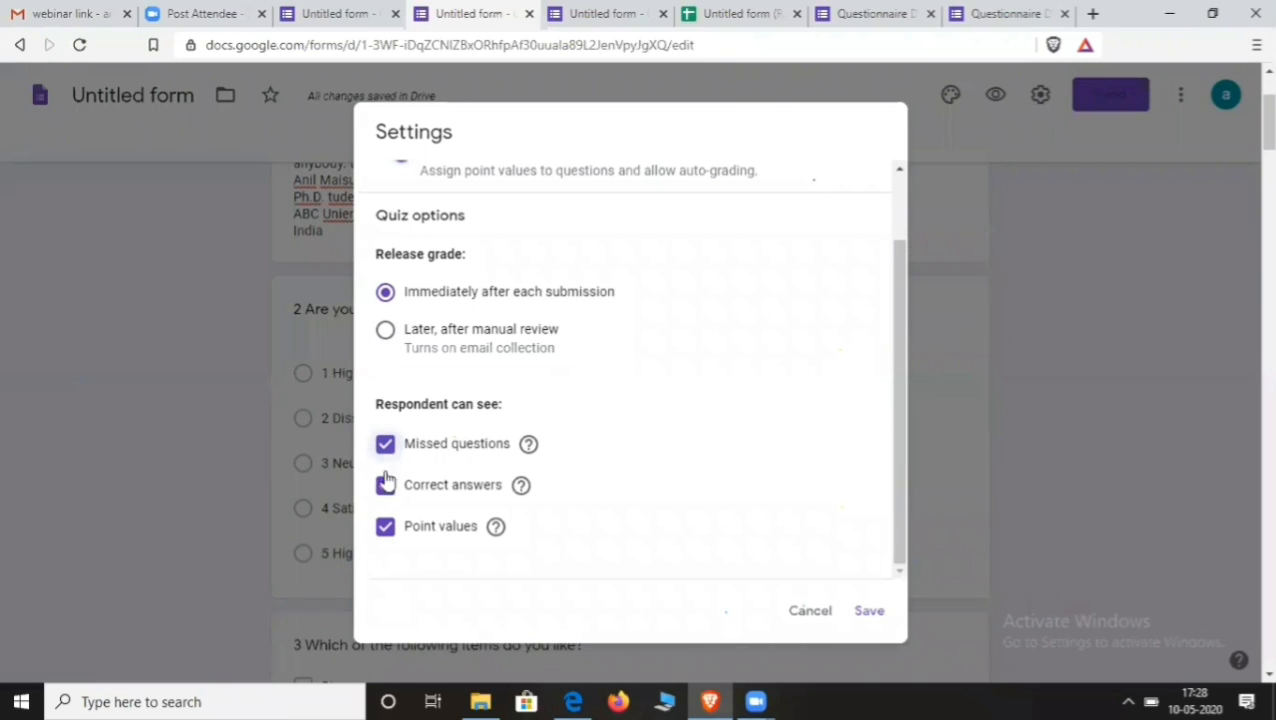
{"action": "left_click", "coordinate": [386, 528]}
{"action": "left_click", "coordinate": [386, 528]}
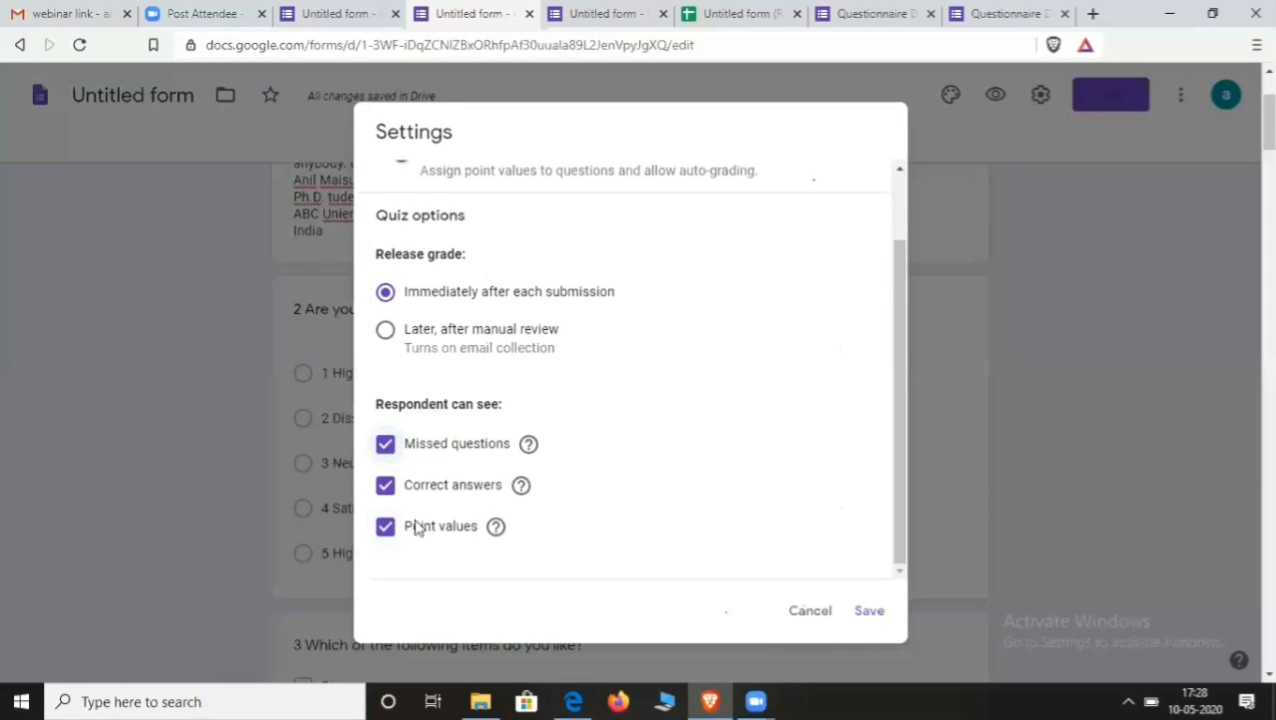
{"action": "left_click", "coordinate": [872, 614]}
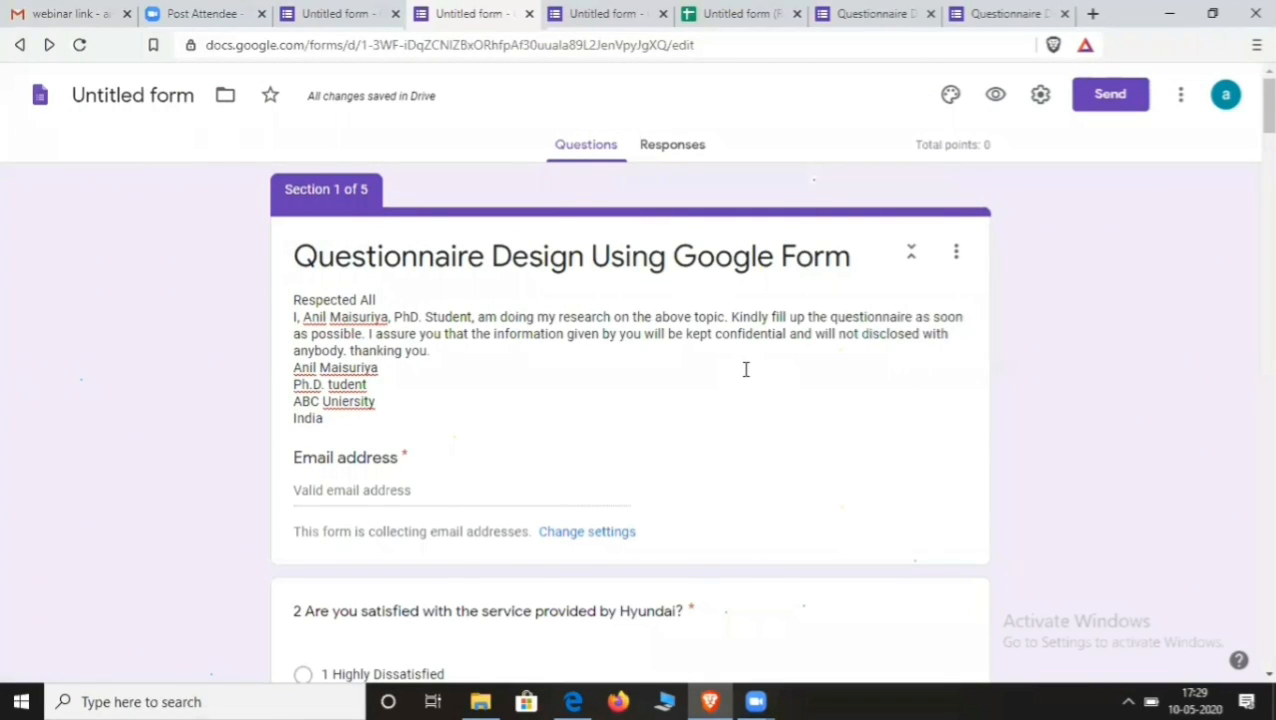
- Reopen the settings to review them, then close without changes
{"action": "left_click", "coordinate": [1041, 95]}
{"action": "scroll", "coordinate": [900, 437], "scroll_direction": "down", "scroll_amount": 1}
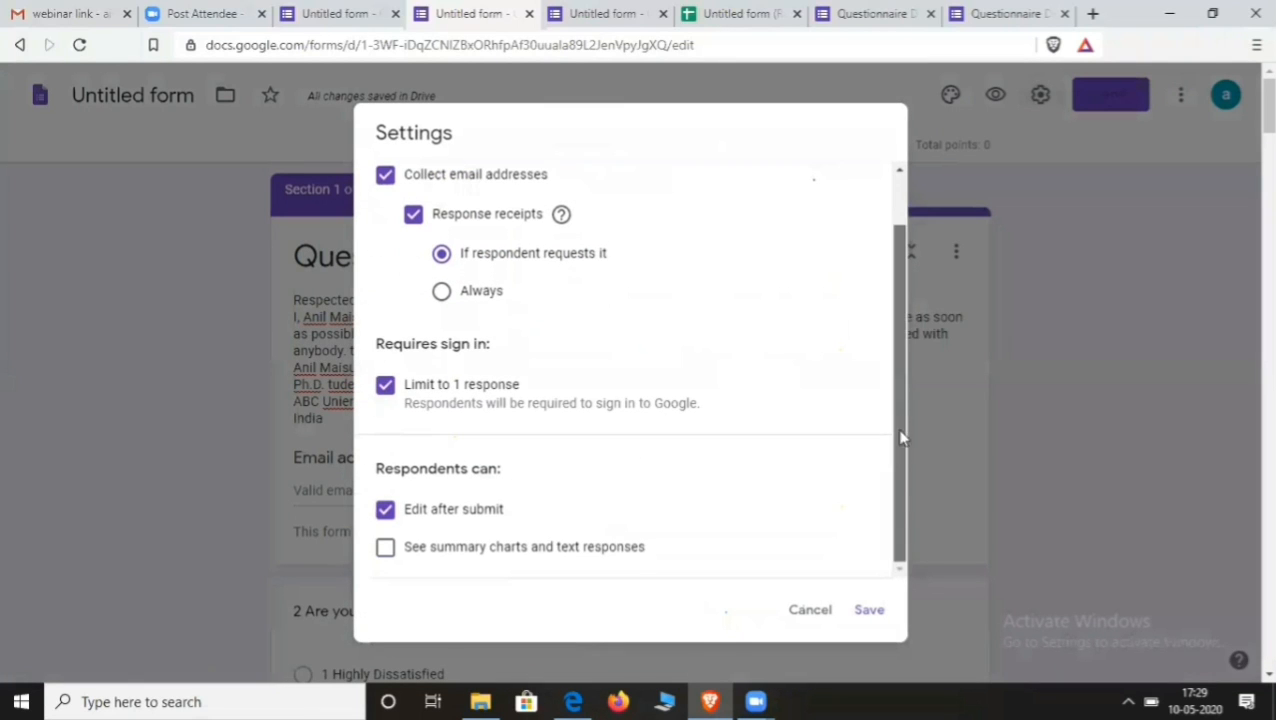
{"action": "left_click", "coordinate": [1022, 248]}
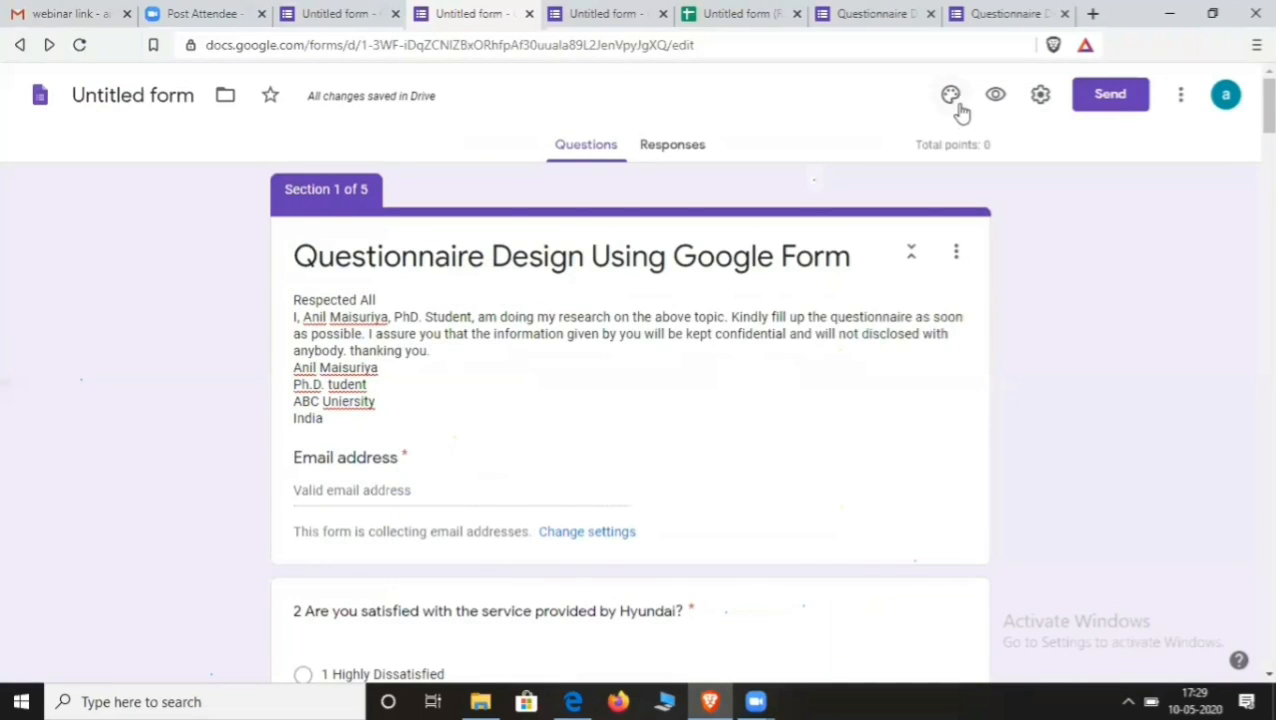
{"action": "left_click", "coordinate": [951, 96]}
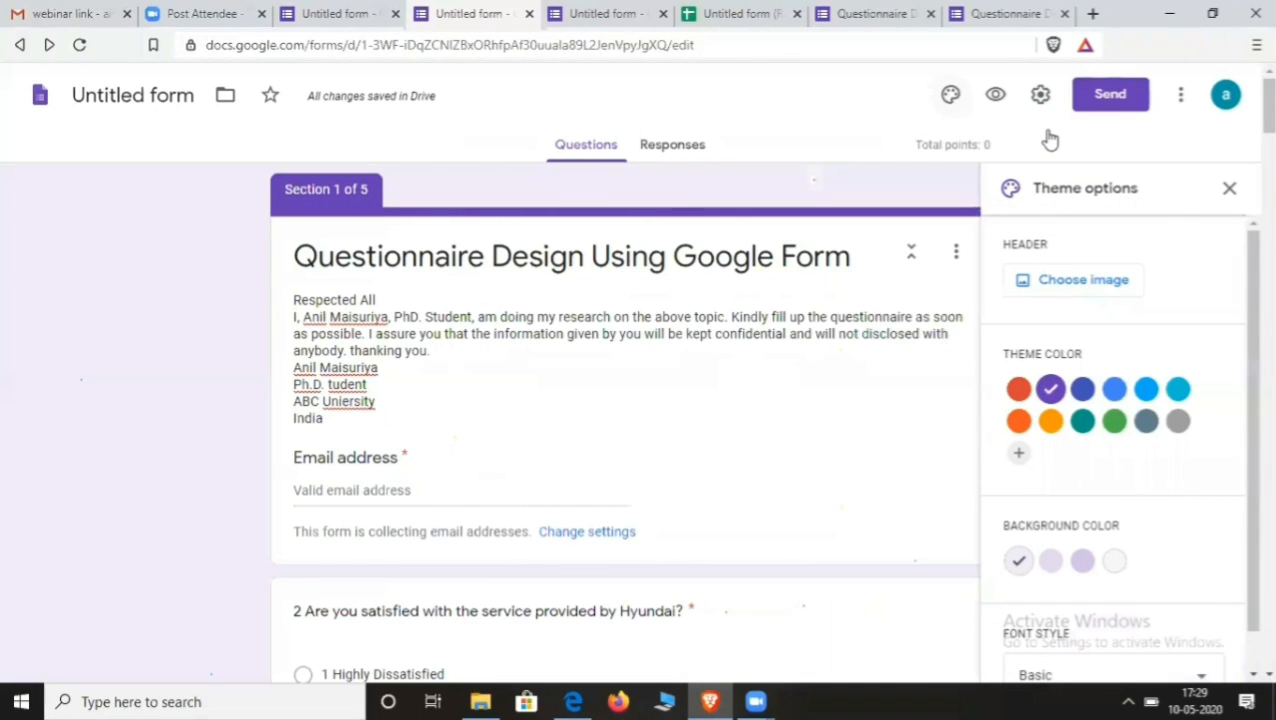
{"action": "left_click", "coordinate": [1229, 189]}
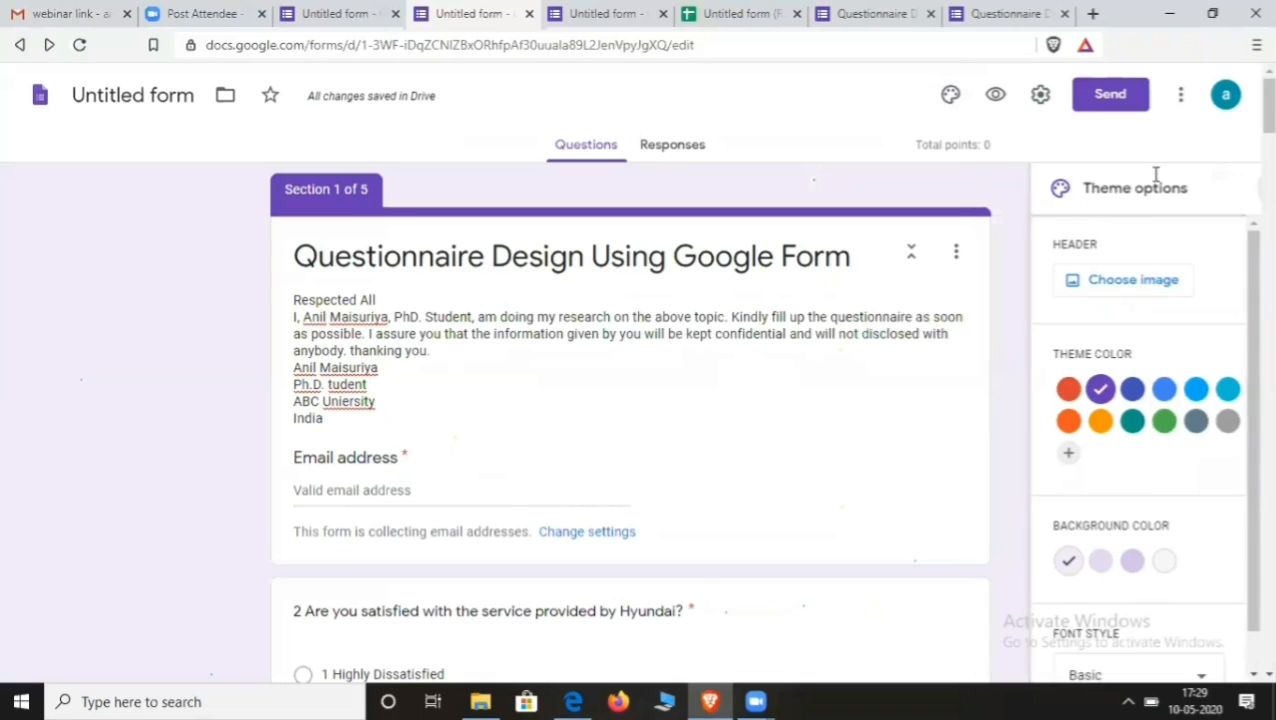
{"action": "left_click", "coordinate": [949, 98]}
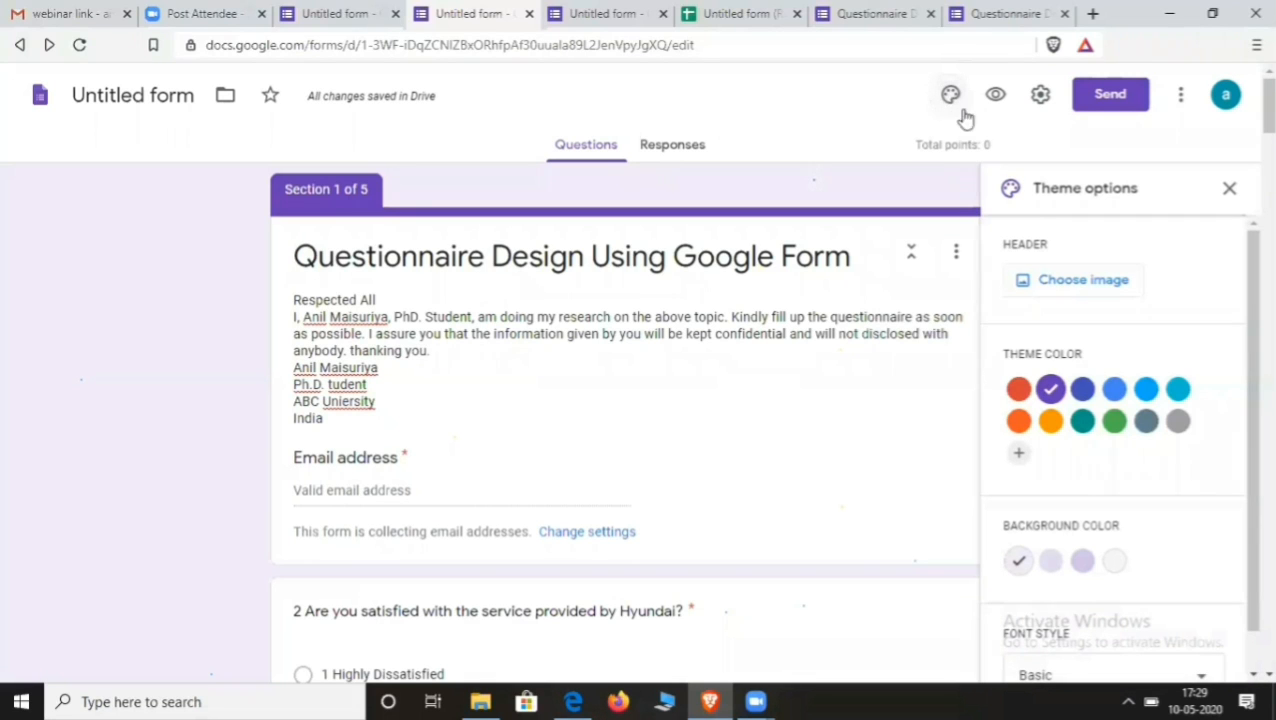
{"action": "scroll", "coordinate": [1074, 283], "scroll_direction": "down", "scroll_amount": 2}
{"action": "scroll", "coordinate": [1074, 290], "scroll_direction": "down", "scroll_amount": 5}
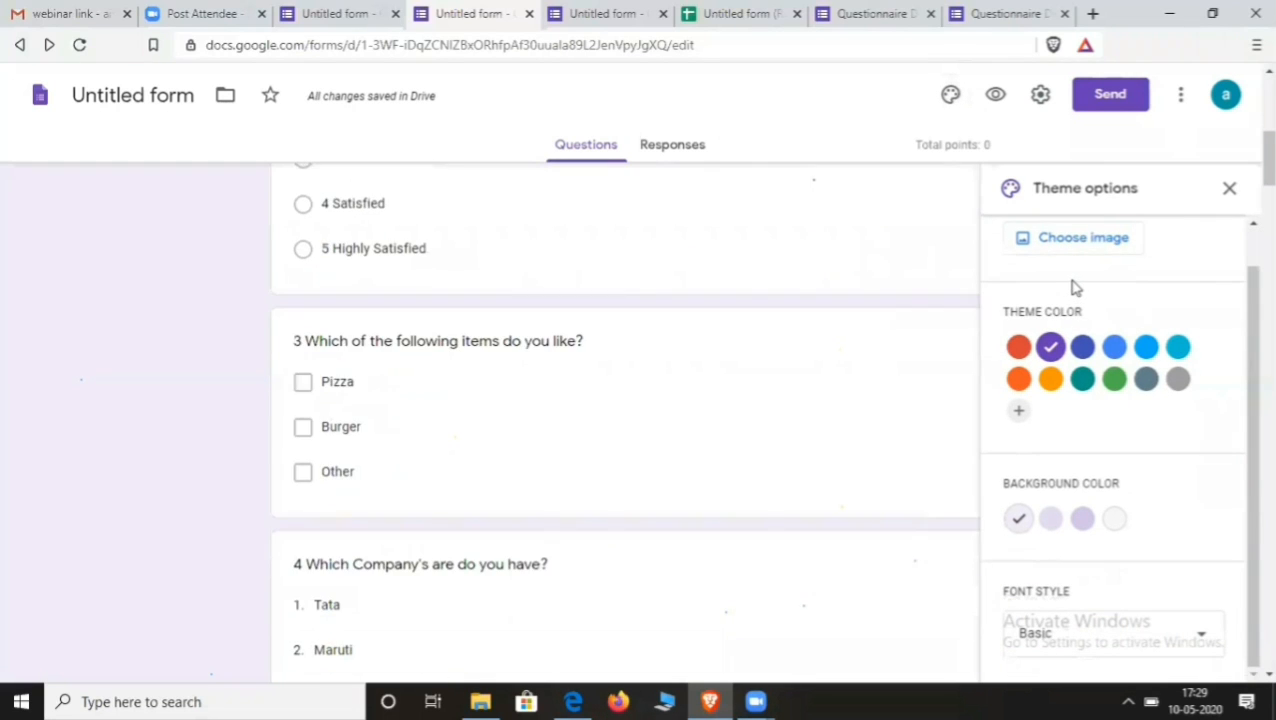
{"action": "scroll", "coordinate": [928, 250], "scroll_direction": "up", "scroll_amount": 5}
{"action": "scroll", "coordinate": [1168, 302], "scroll_direction": "down", "scroll_amount": 3}
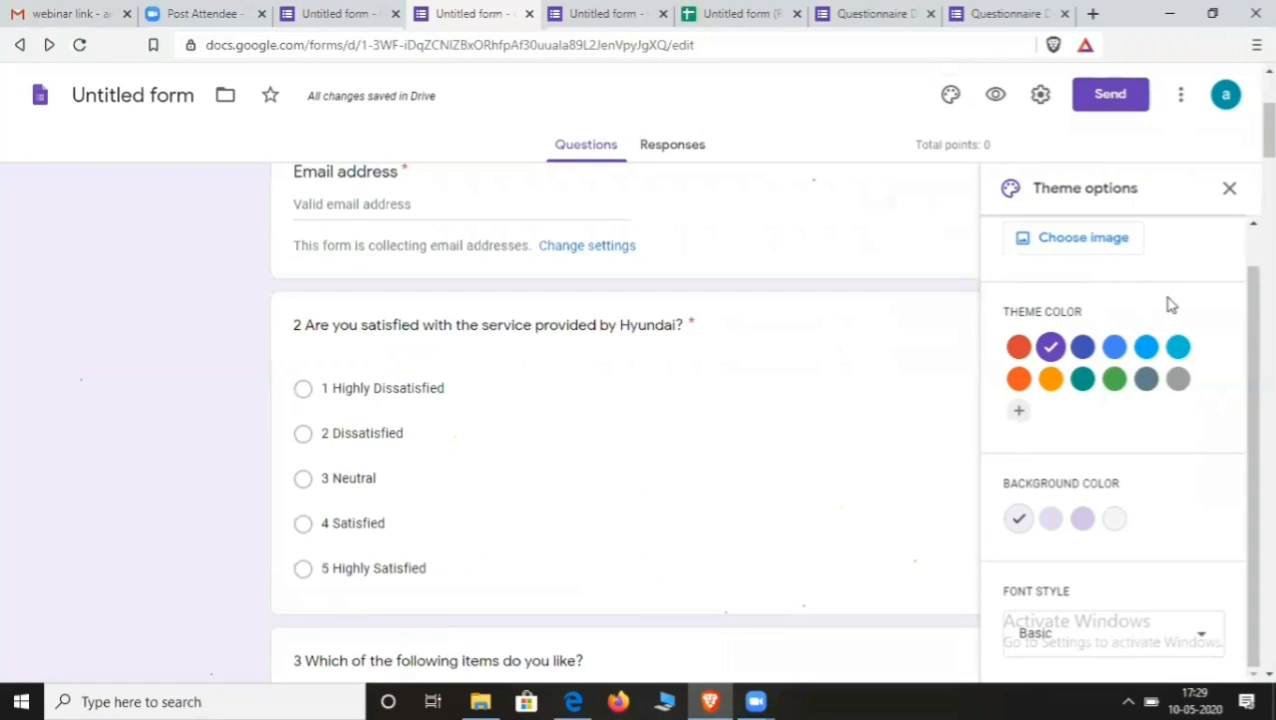
{"action": "scroll", "coordinate": [1166, 300], "scroll_direction": "up", "scroll_amount": 3}
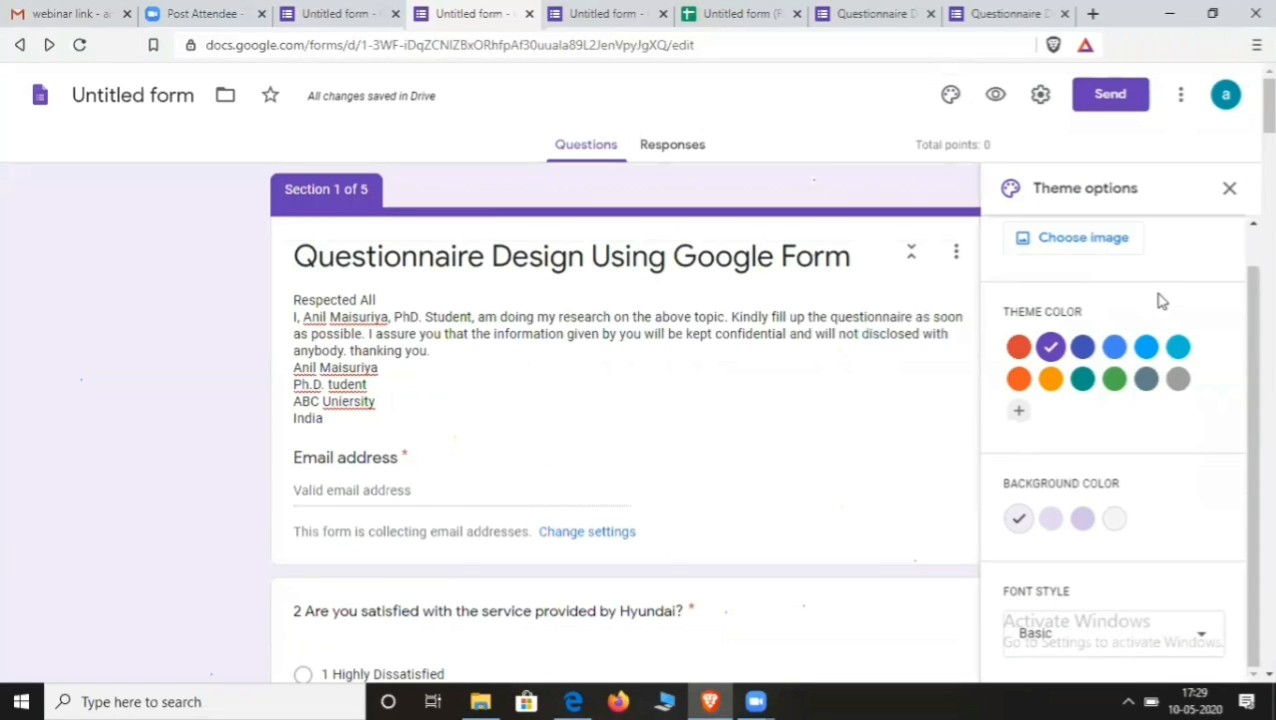
{"action": "left_click", "coordinate": [952, 100]}
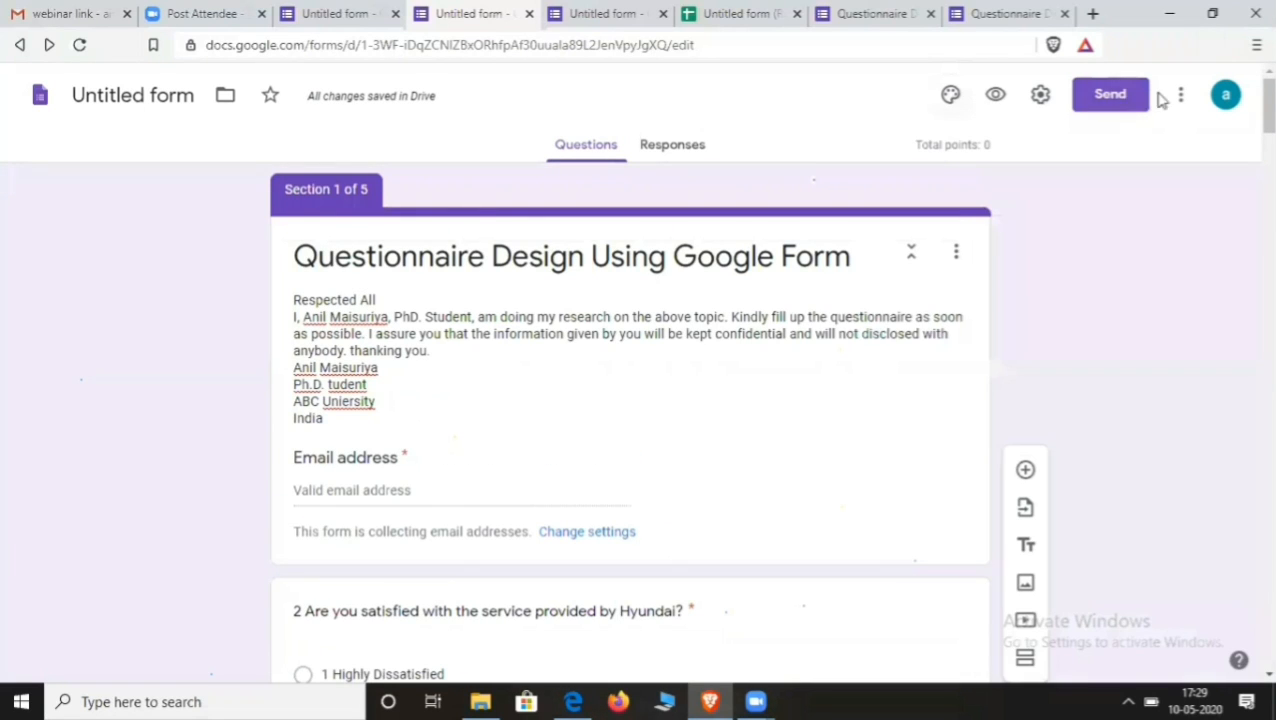
{"action": "left_click", "coordinate": [1226, 95]}
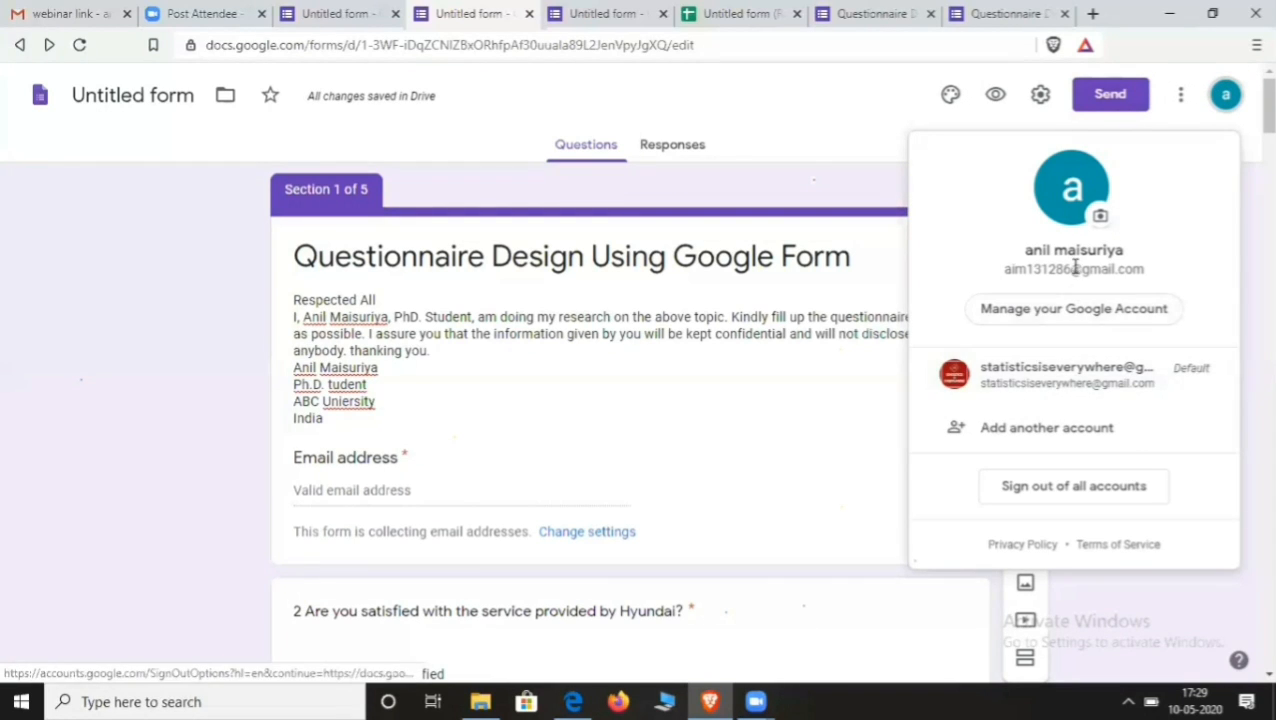
- Preview the form as the other signed-in account, then return to the editor
{"action": "left_click", "coordinate": [1050, 372]}
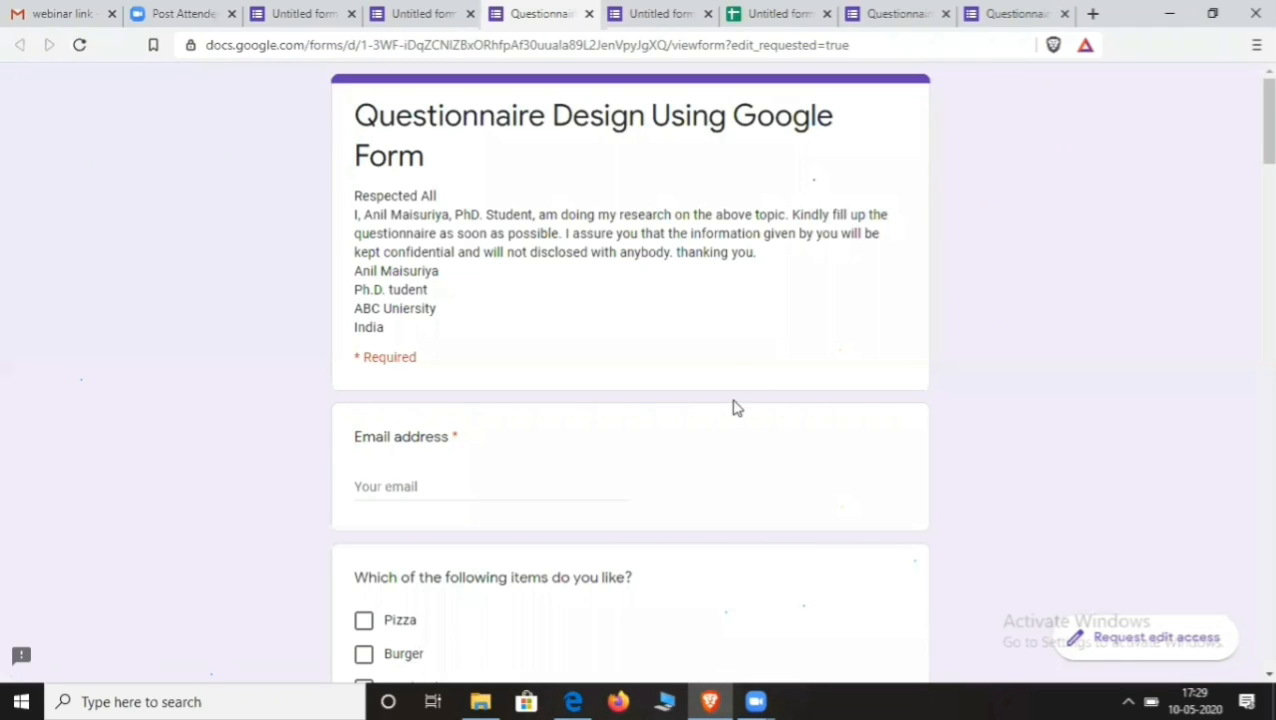
{"action": "scroll", "coordinate": [625, 345], "scroll_direction": "down", "scroll_amount": 3}
{"action": "scroll", "coordinate": [645, 328], "scroll_direction": "up", "scroll_amount": 3}
{"action": "scroll", "coordinate": [675, 328], "scroll_direction": "down", "scroll_amount": 5}
{"action": "scroll", "coordinate": [690, 333], "scroll_direction": "down", "scroll_amount": 3}
{"action": "scroll", "coordinate": [698, 360], "scroll_direction": "up", "scroll_amount": 7}
{"action": "left_click", "coordinate": [590, 14]}
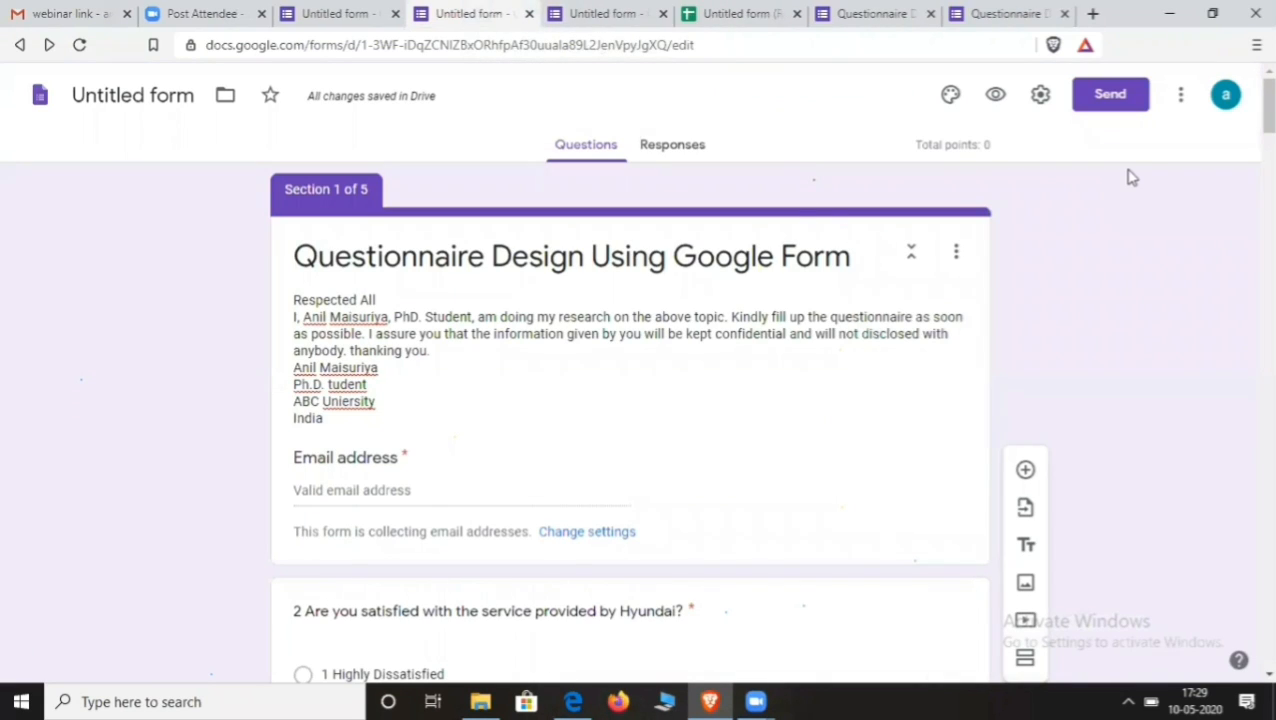
{"action": "left_click", "coordinate": [950, 94]}
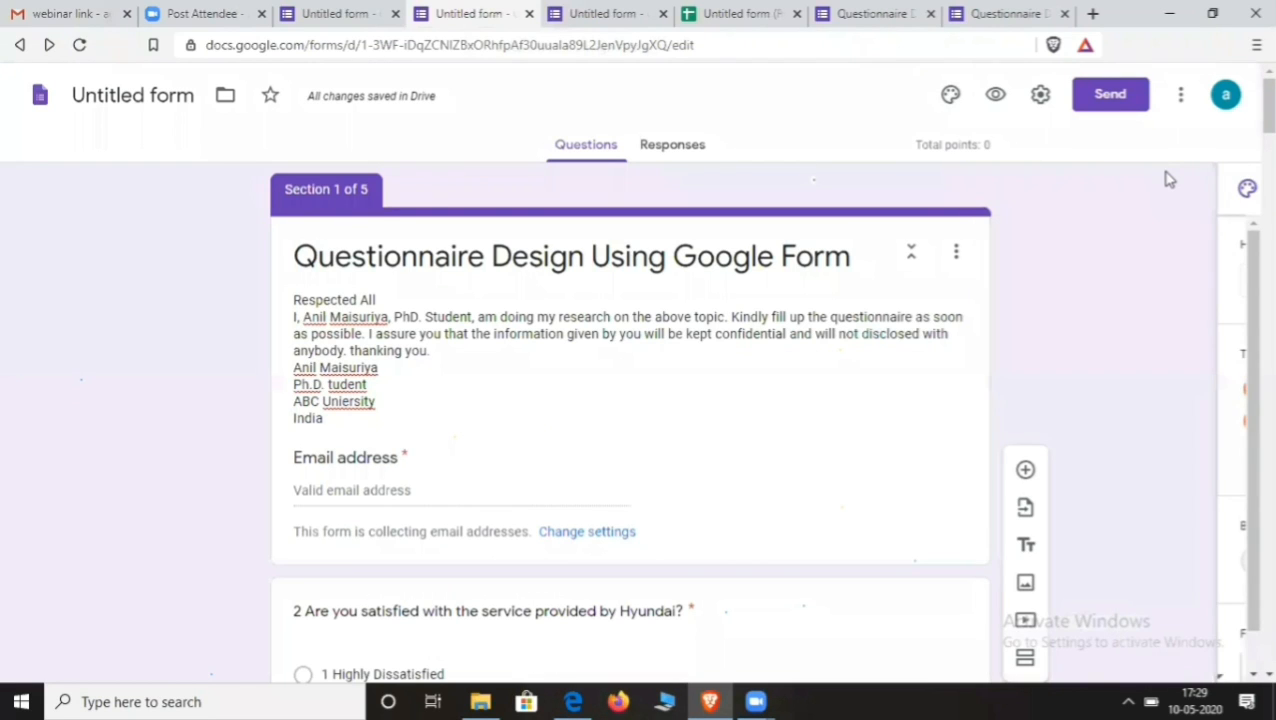
- Open a blank tab, then switch back to the published questionnaire tab
{"action": "left_click", "coordinate": [1093, 14]}
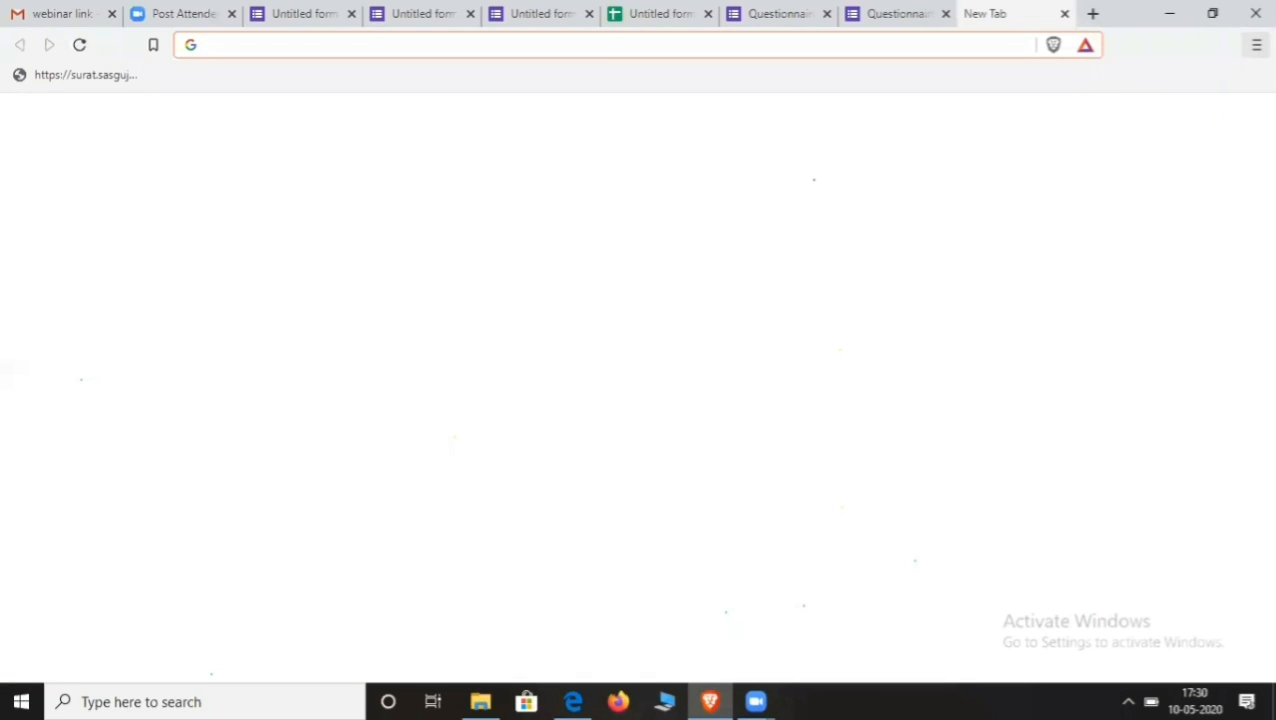
{"action": "left_click", "coordinate": [1257, 45]}
{"action": "left_click", "coordinate": [866, 128]}
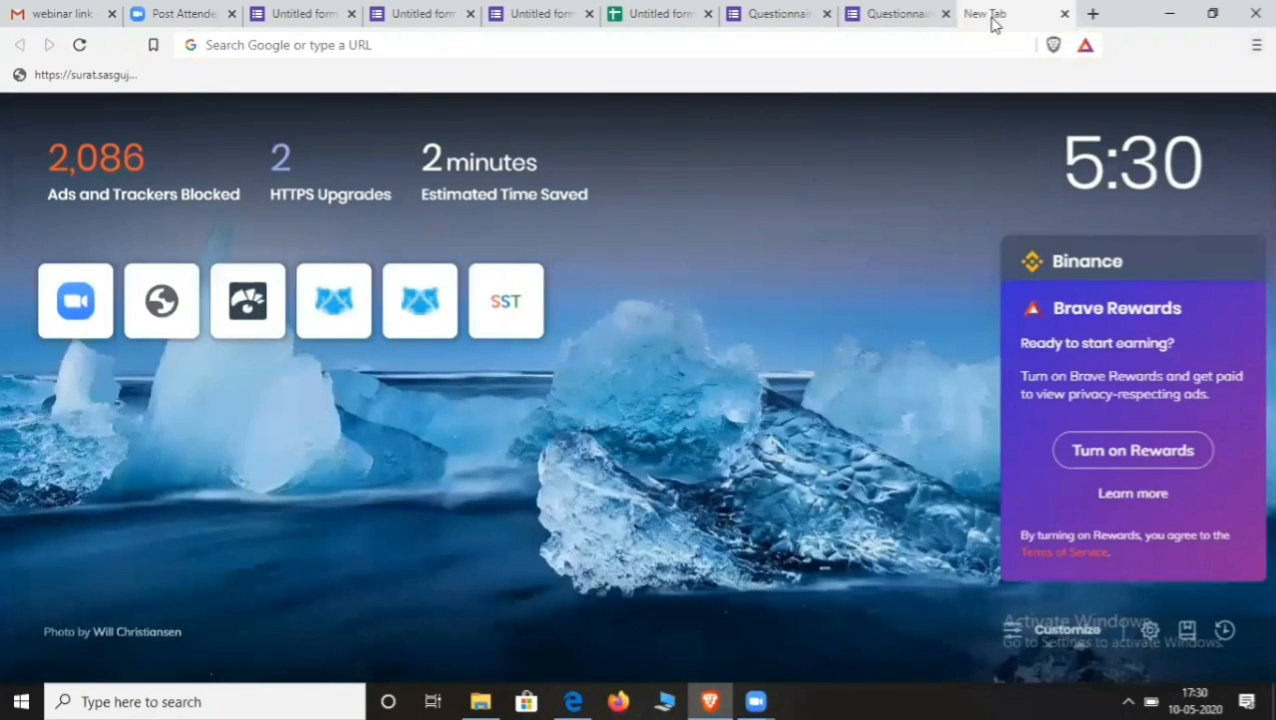
{"action": "left_click", "coordinate": [917, 15]}
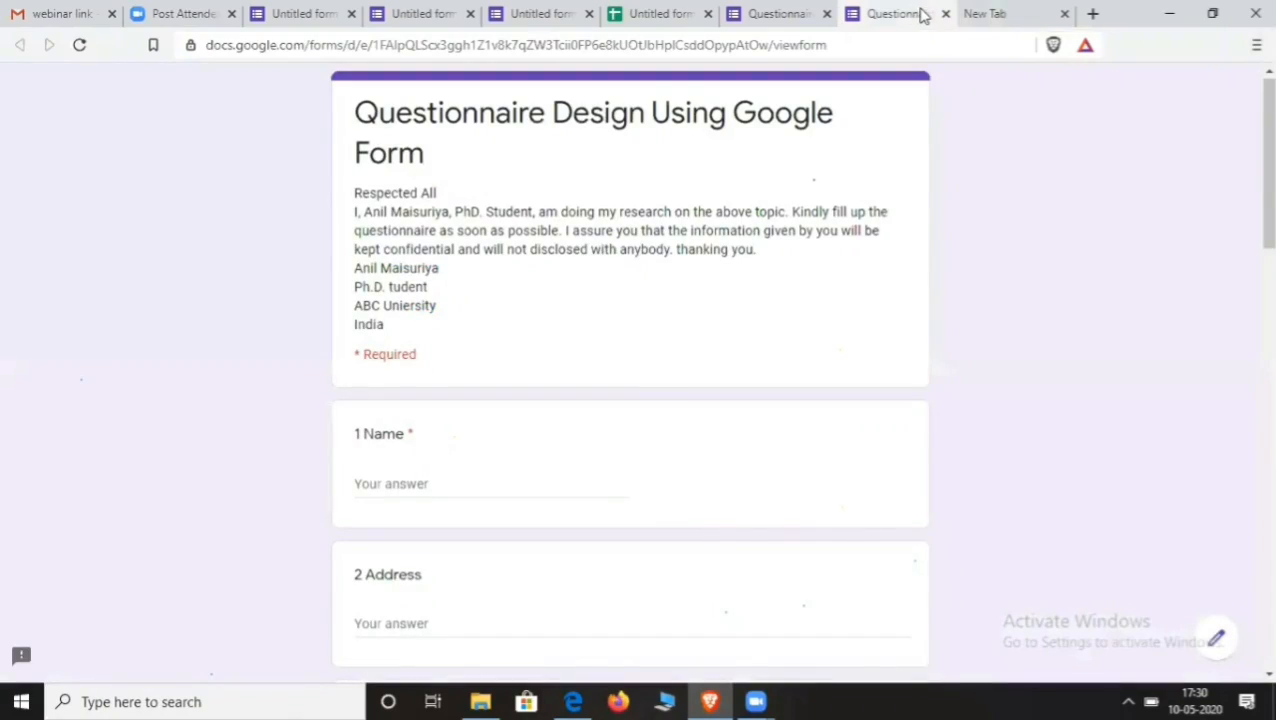
- Close the blank tab, review the live questionnaire, and open the Untitled form's response summary
{"action": "left_click", "coordinate": [1065, 15]}
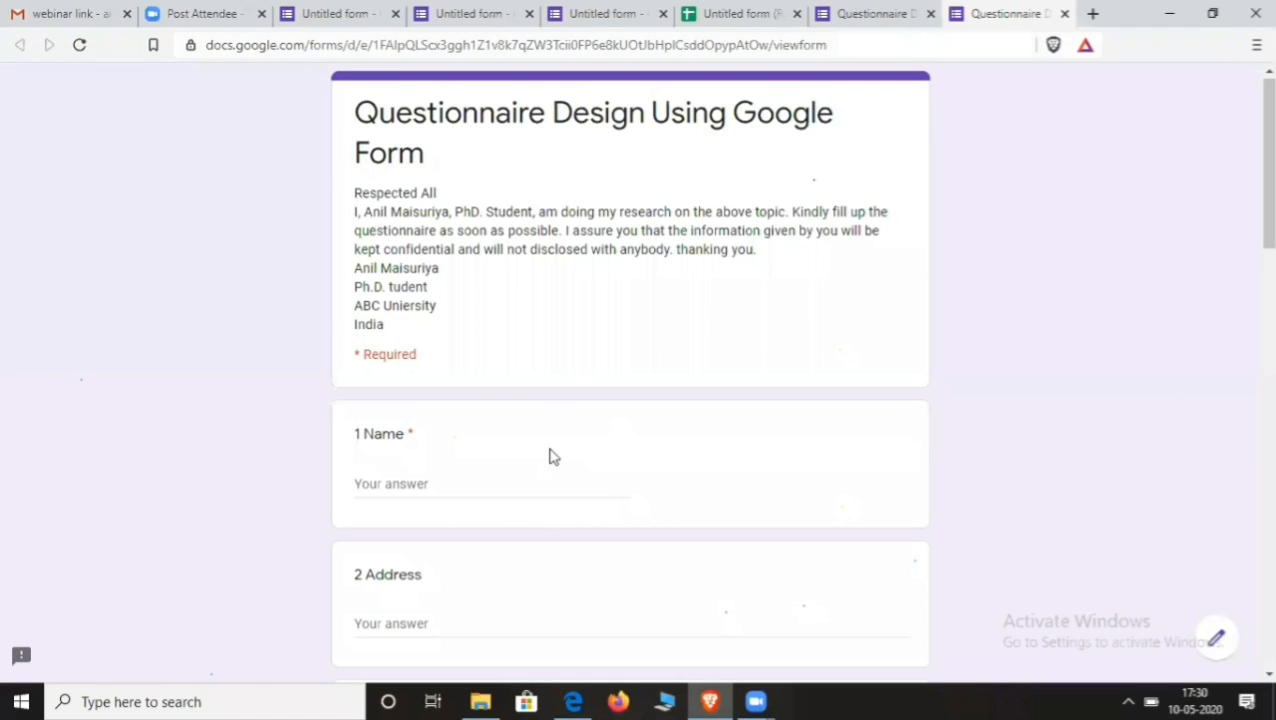
{"action": "scroll", "coordinate": [564, 463], "scroll_direction": "down", "scroll_amount": 2}
{"action": "scroll", "coordinate": [564, 463], "scroll_direction": "up", "scroll_amount": 1}
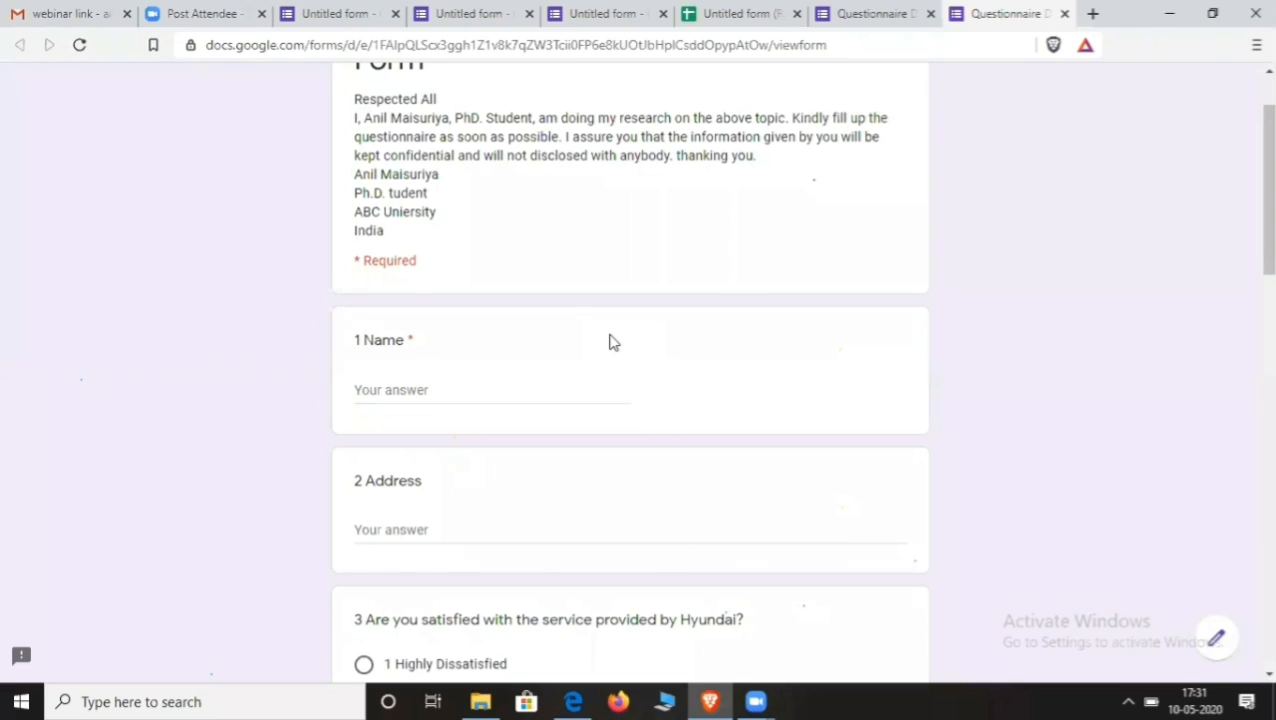
{"action": "scroll", "coordinate": [614, 341], "scroll_direction": "down", "scroll_amount": 3}
{"action": "scroll", "coordinate": [614, 341], "scroll_direction": "down", "scroll_amount": 8}
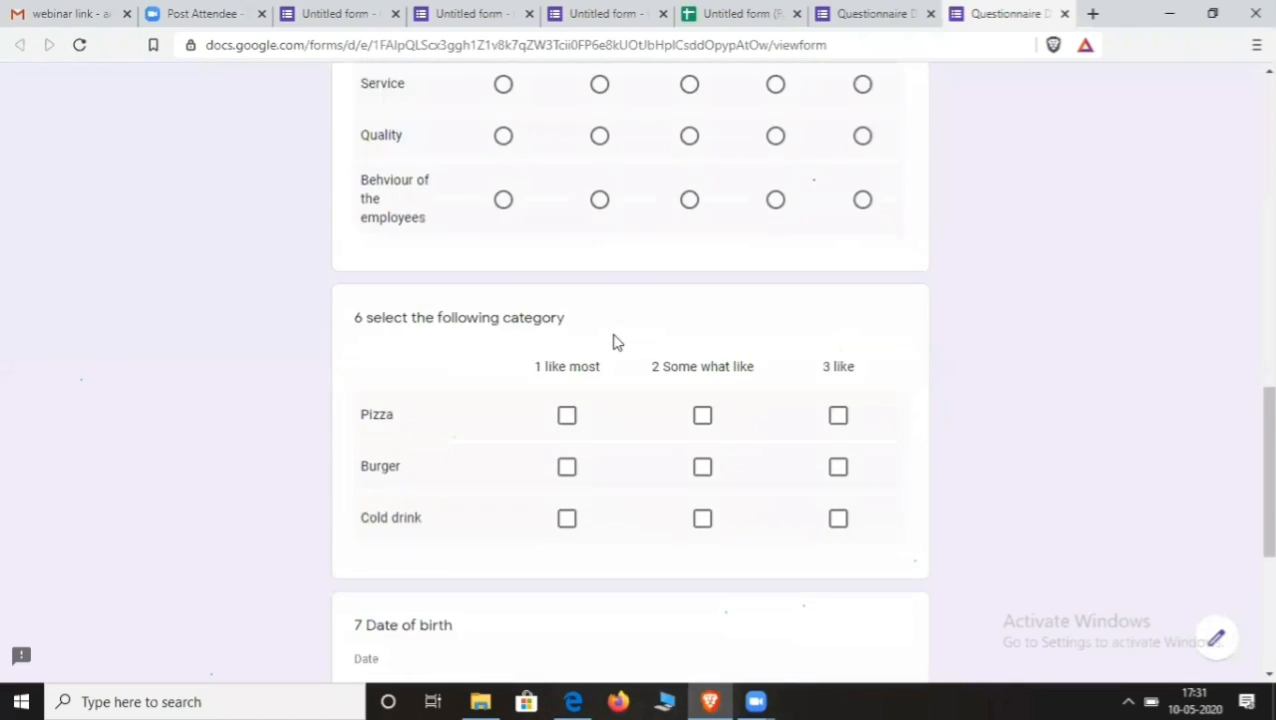
{"action": "scroll", "coordinate": [628, 339], "scroll_direction": "up", "scroll_amount": 4}
{"action": "scroll", "coordinate": [628, 339], "scroll_direction": "up", "scroll_amount": 7}
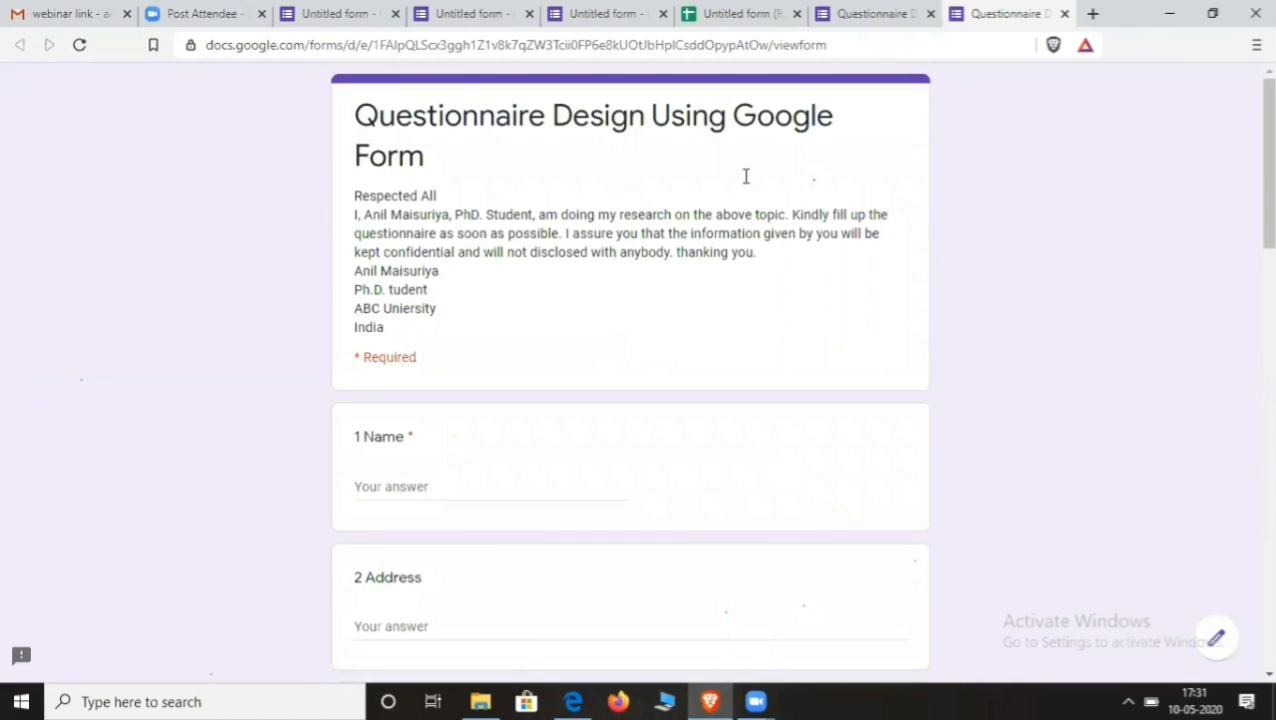
{"action": "left_click", "coordinate": [735, 16]}
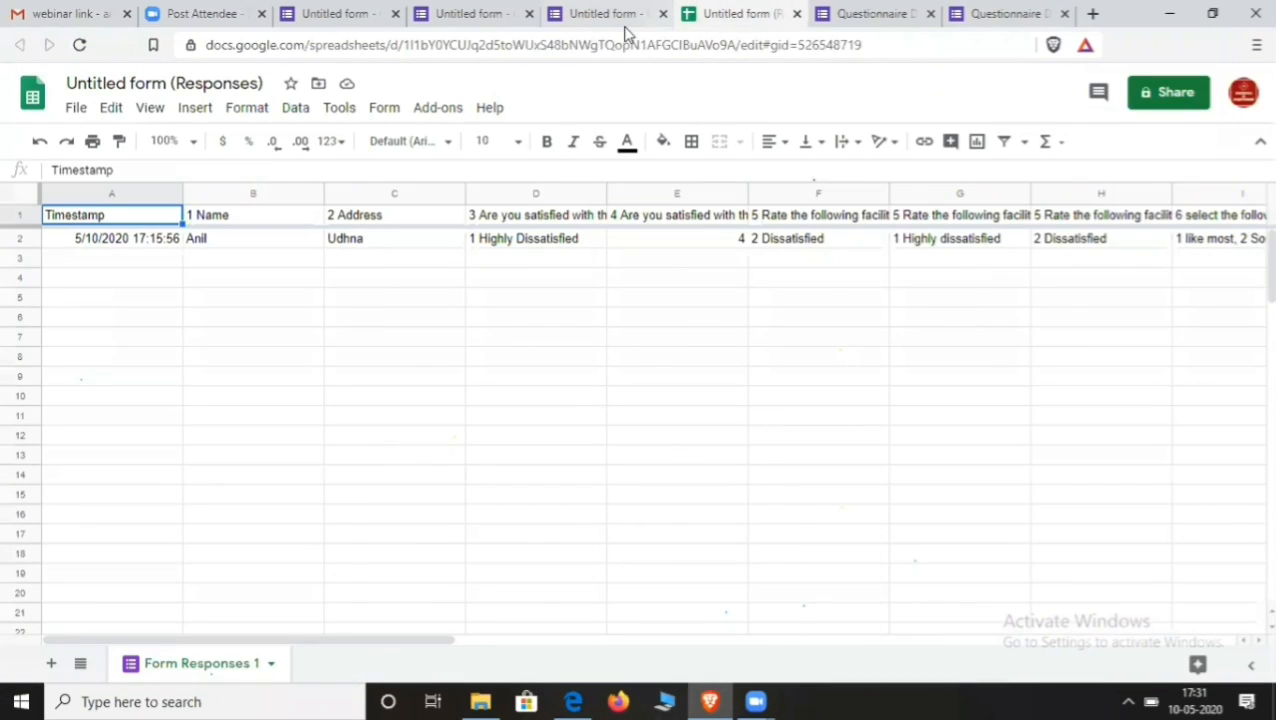
{"action": "left_click", "coordinate": [619, 24]}
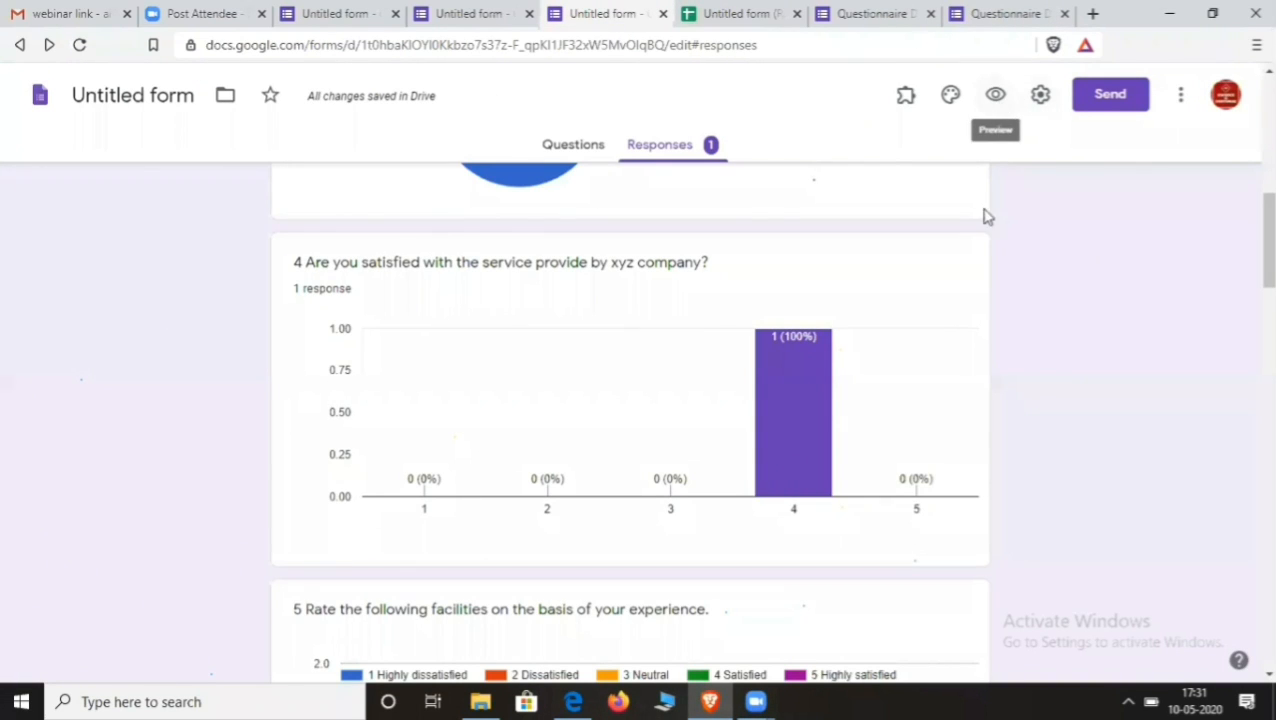
{"action": "left_click", "coordinate": [1041, 104]}
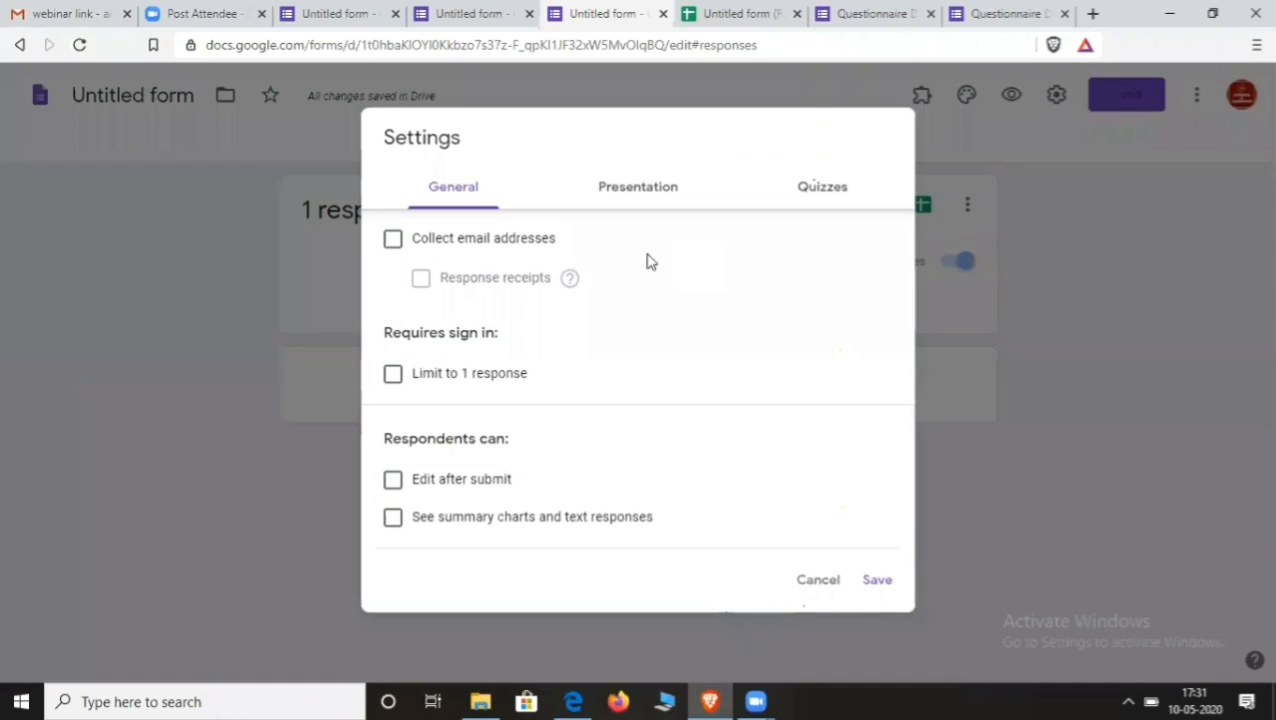
{"action": "left_click", "coordinate": [393, 238]}
{"action": "left_click", "coordinate": [388, 238]}
{"action": "left_click", "coordinate": [394, 239]}
{"action": "left_click", "coordinate": [419, 278]}
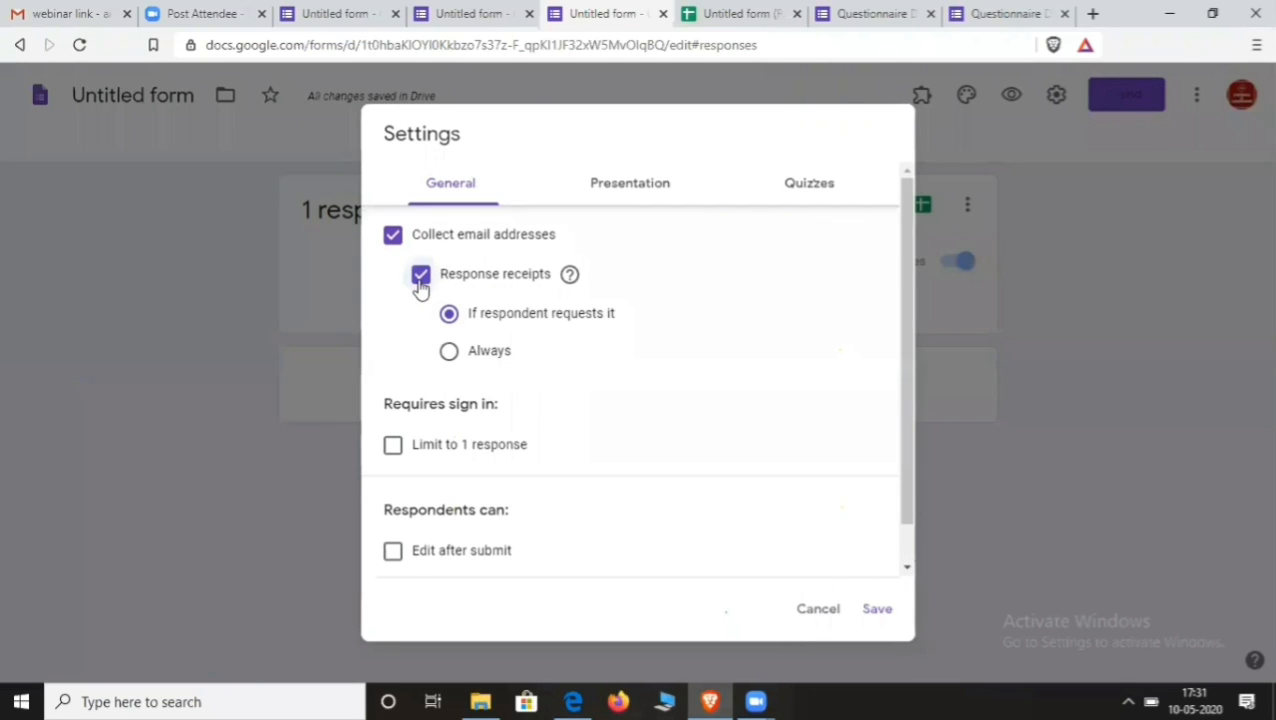
{"action": "left_click", "coordinate": [420, 284]}
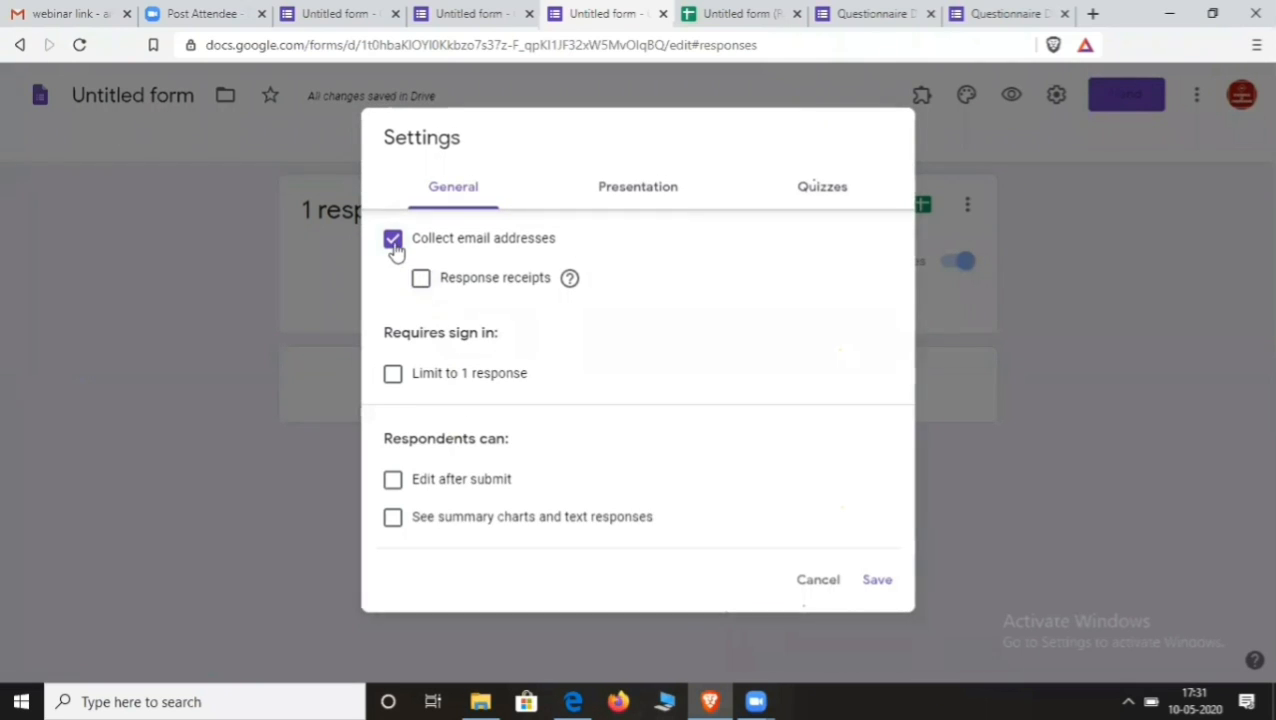
{"action": "left_click", "coordinate": [399, 255]}
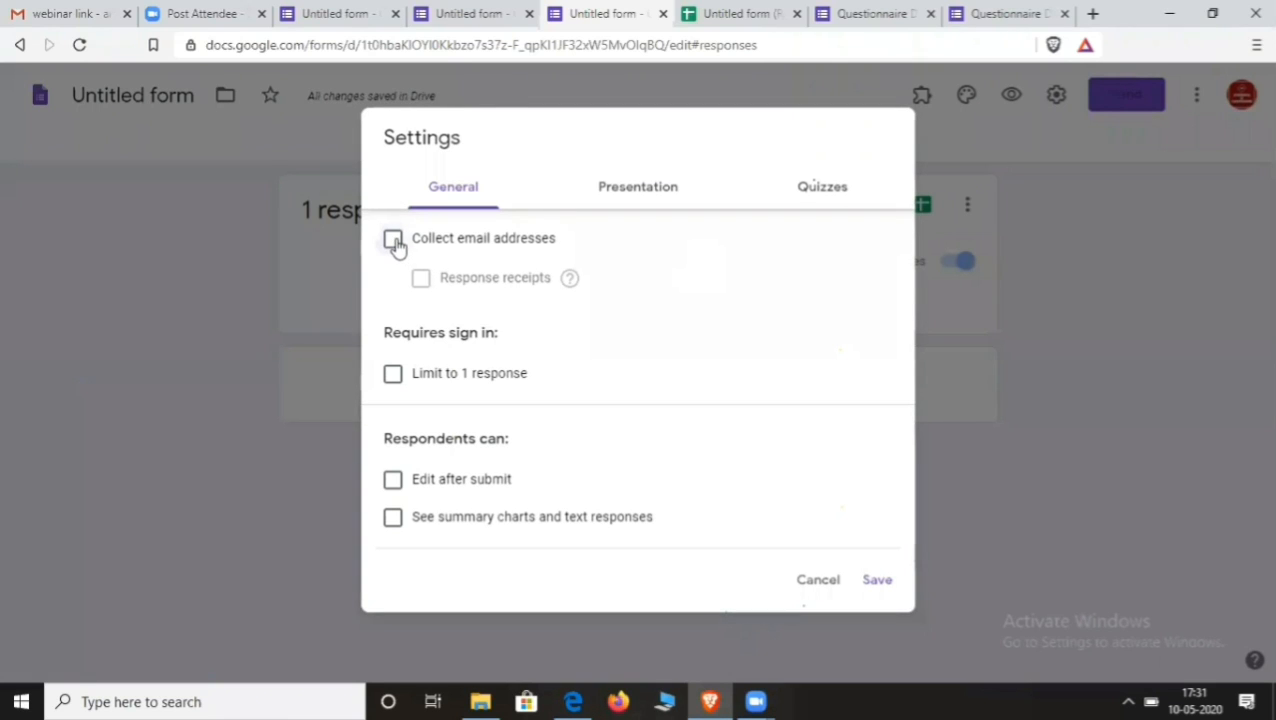
{"action": "left_click", "coordinate": [395, 242]}
{"action": "left_click", "coordinate": [418, 276]}
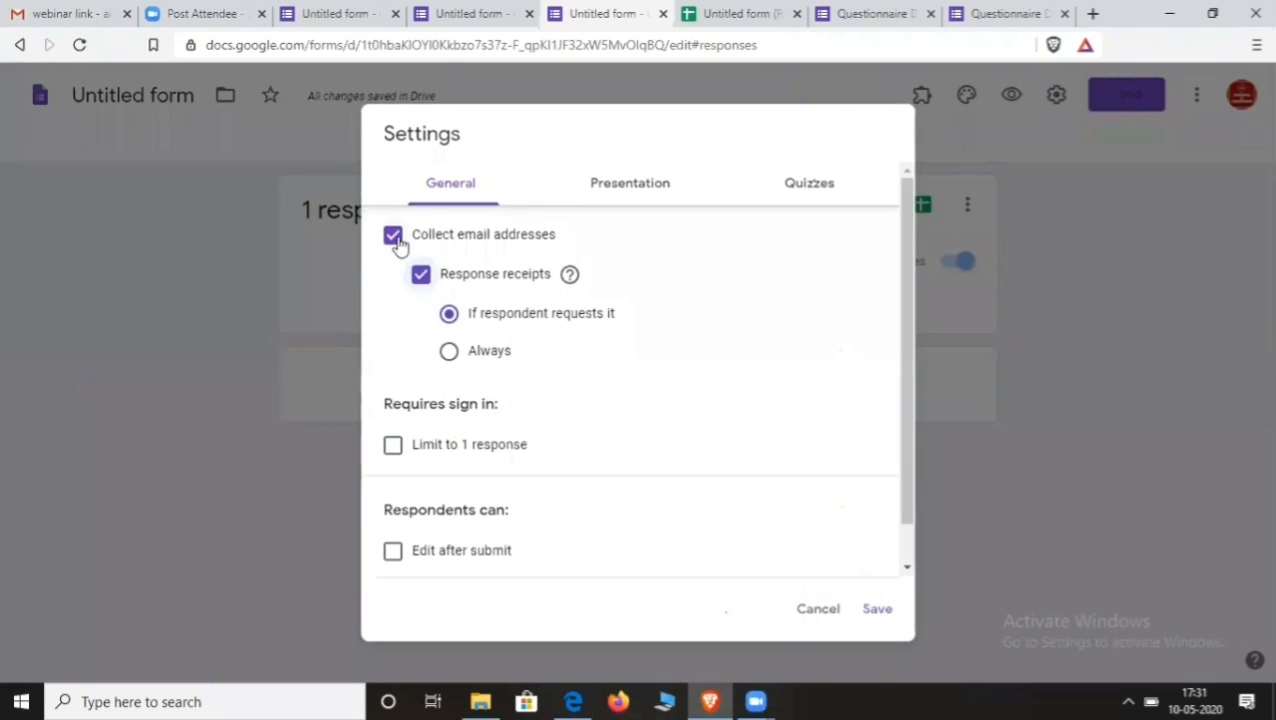
{"action": "left_click", "coordinate": [421, 280]}
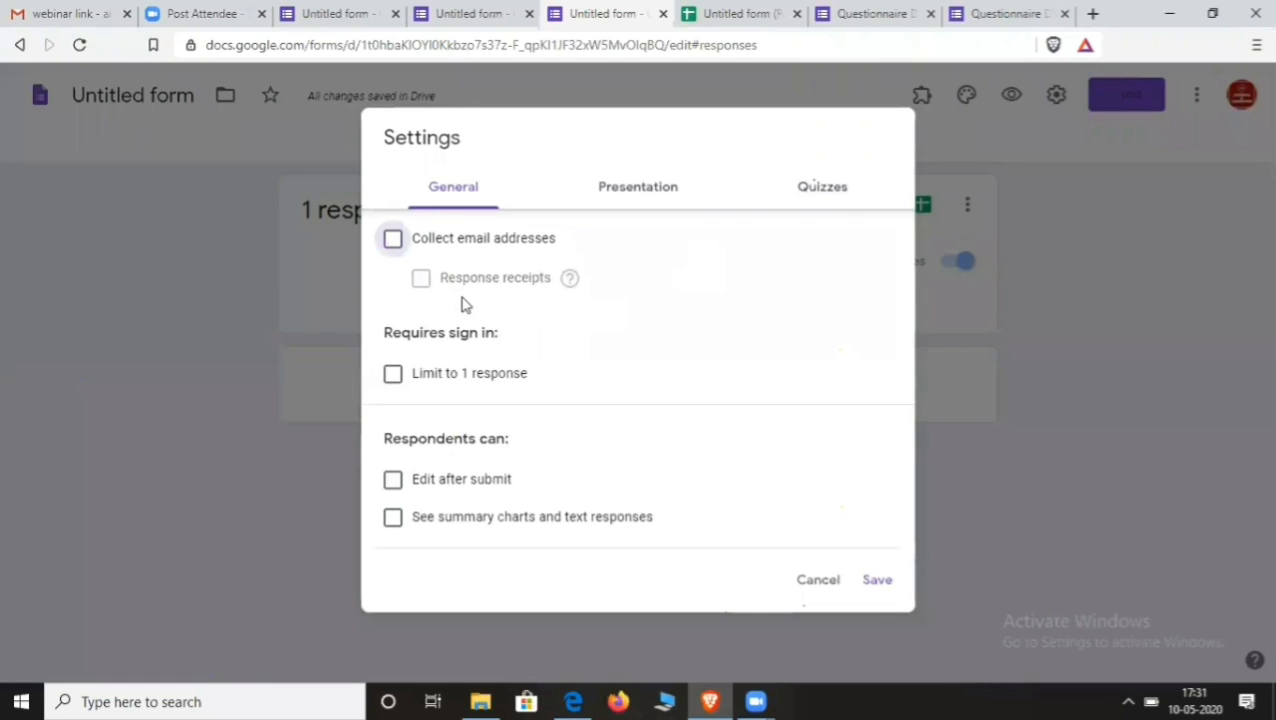
{"action": "left_click", "coordinate": [876, 582]}
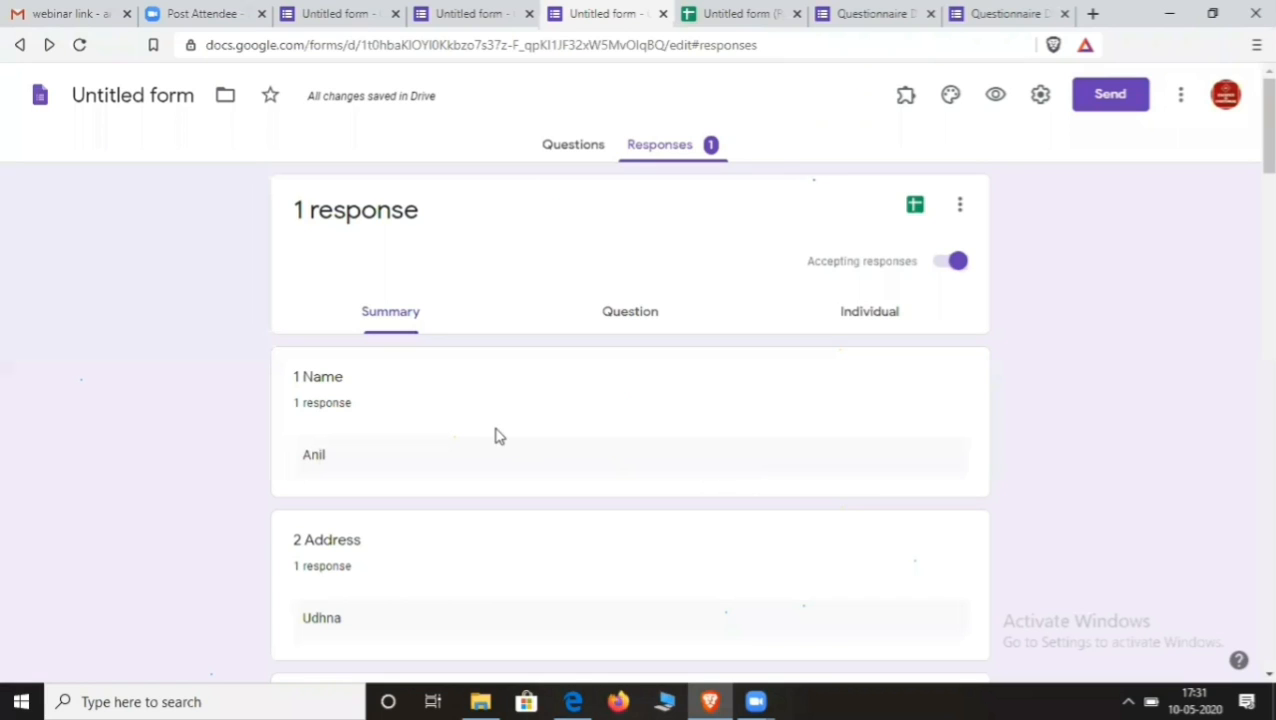
- Back in Questions, add a new question below question 6
{"action": "scroll", "coordinate": [493, 423], "scroll_direction": "down", "scroll_amount": 2}
{"action": "scroll", "coordinate": [501, 401], "scroll_direction": "up", "scroll_amount": 2}
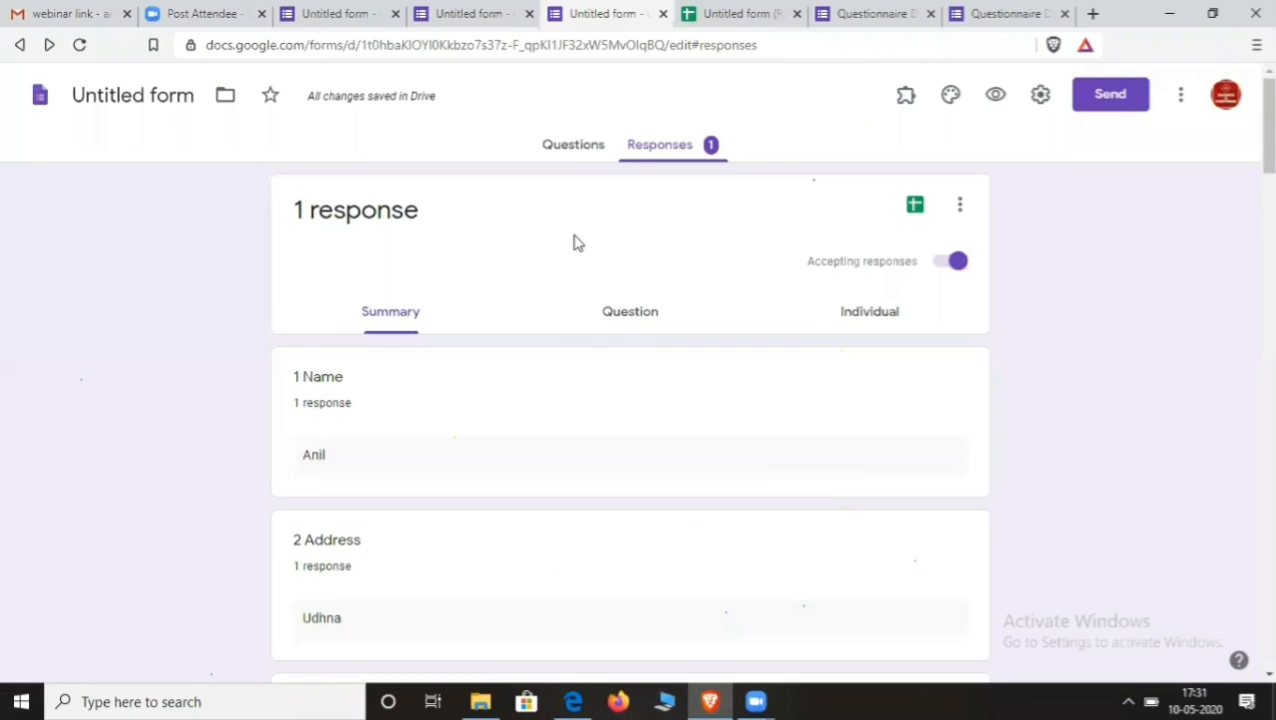
{"action": "left_click", "coordinate": [575, 147]}
{"action": "scroll", "coordinate": [588, 440], "scroll_direction": "down", "scroll_amount": 10}
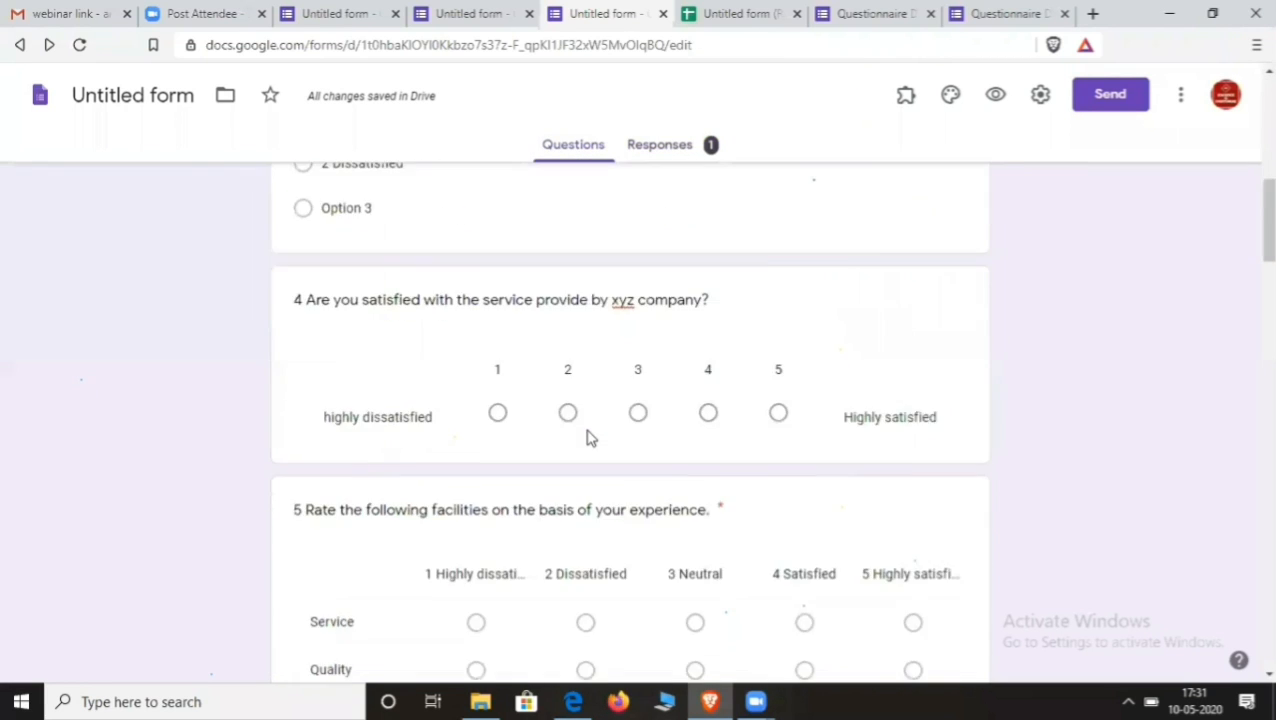
{"action": "scroll", "coordinate": [558, 416], "scroll_direction": "up", "scroll_amount": 2}
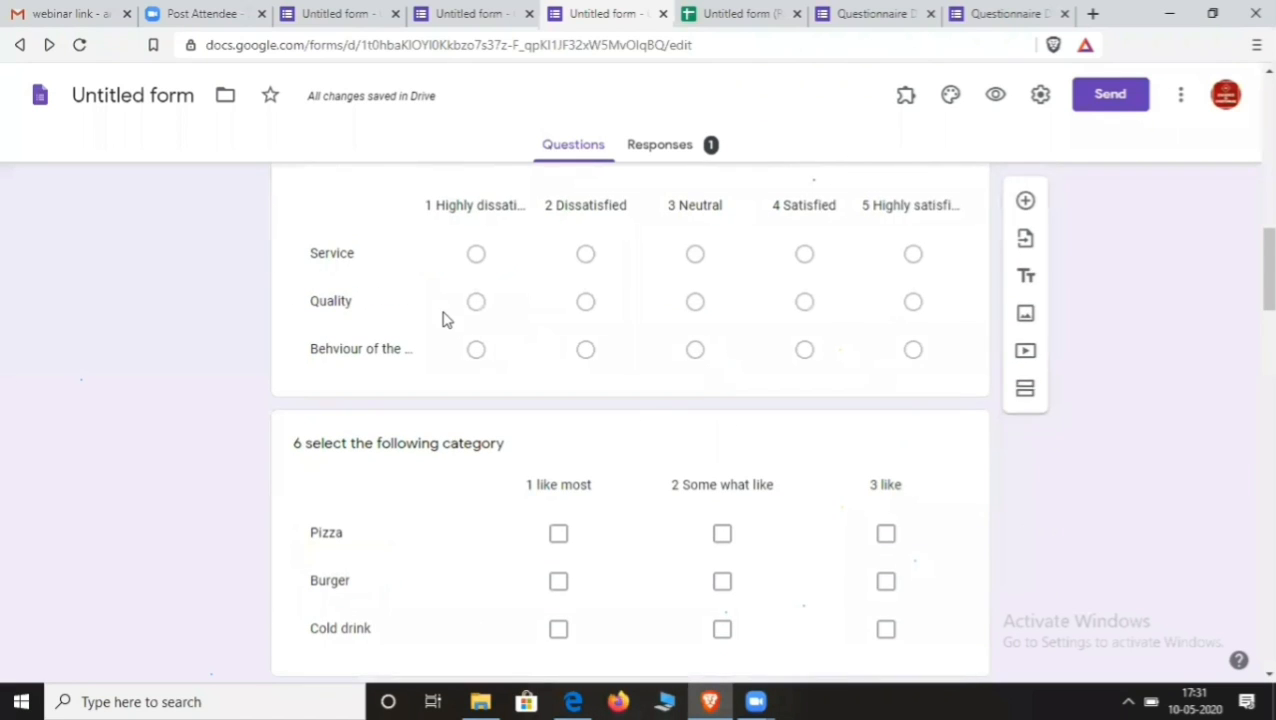
{"action": "scroll", "coordinate": [488, 385], "scroll_direction": "down", "scroll_amount": 2}
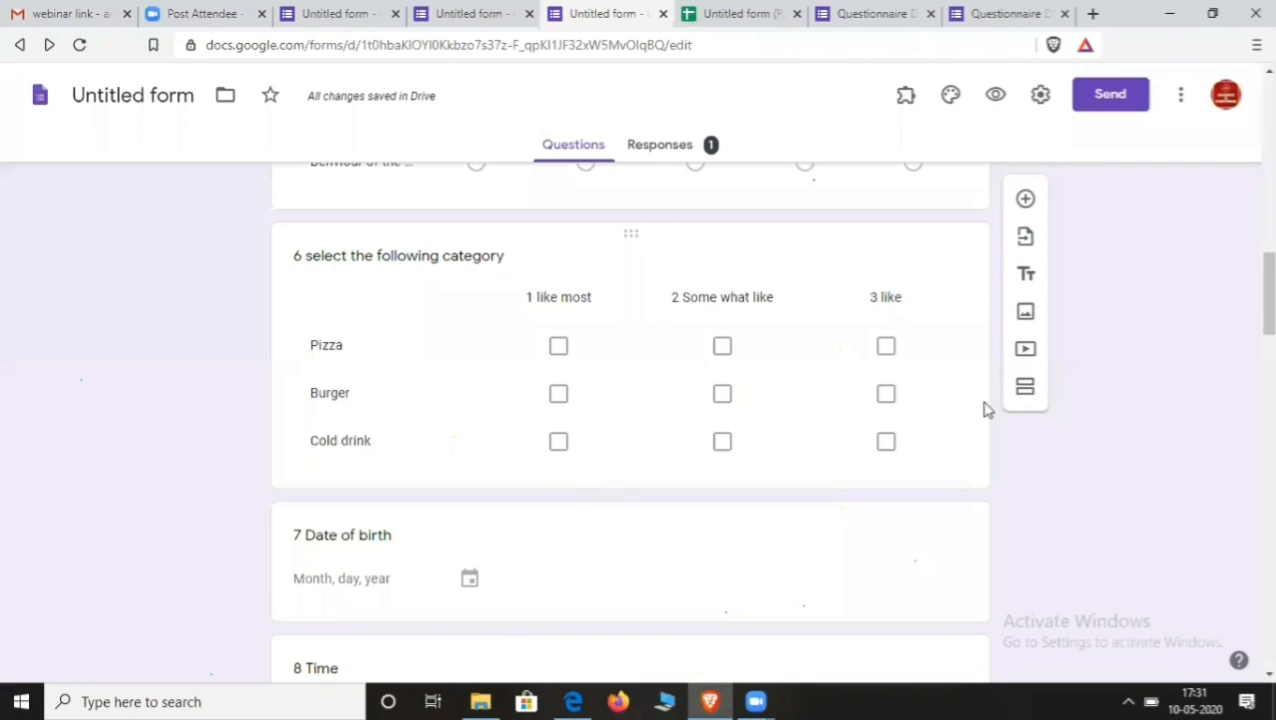
{"action": "left_click", "coordinate": [950, 275]}
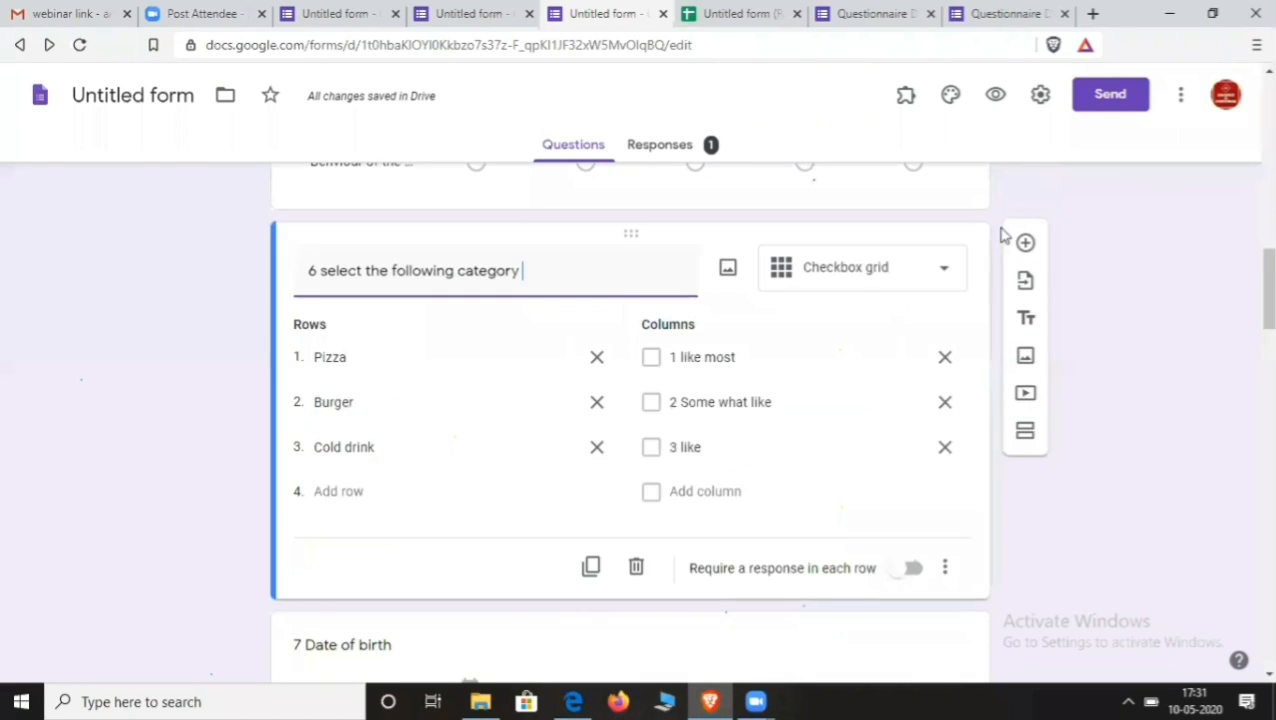
{"action": "left_click", "coordinate": [1024, 248]}
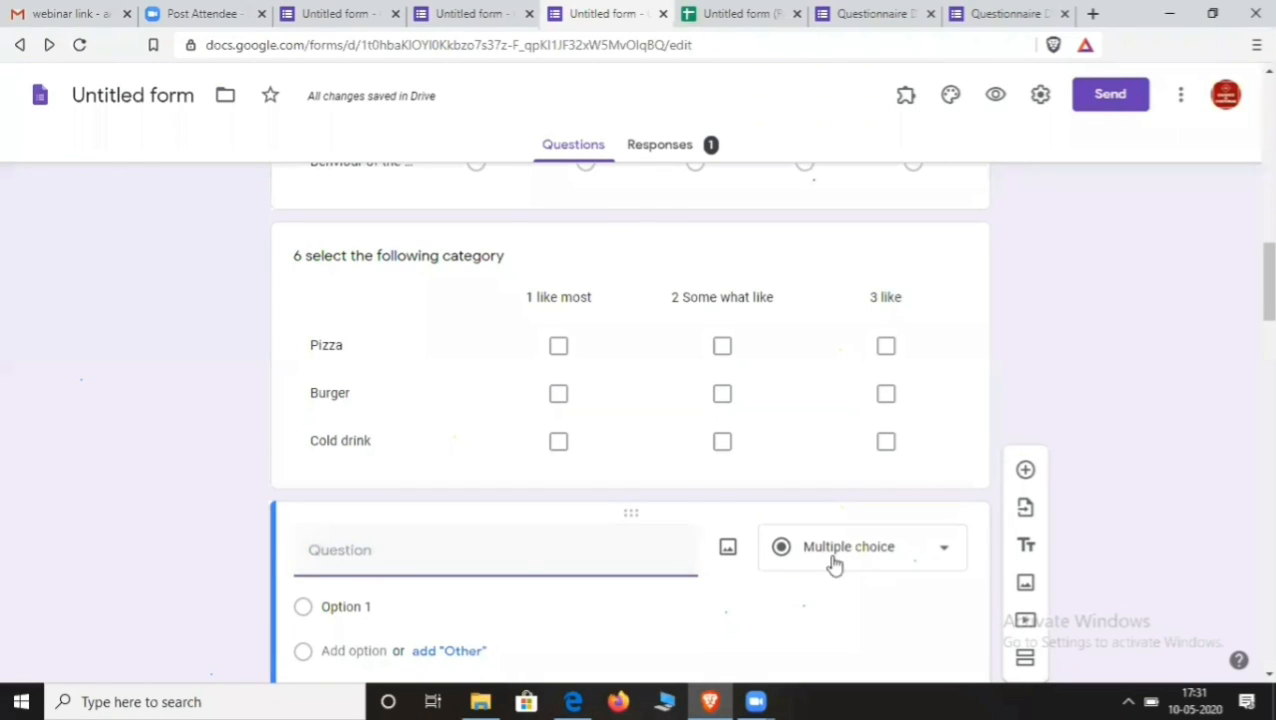
- Title the new question 'Email', make it required, and add response validation
{"action": "type", "text": "Email"}
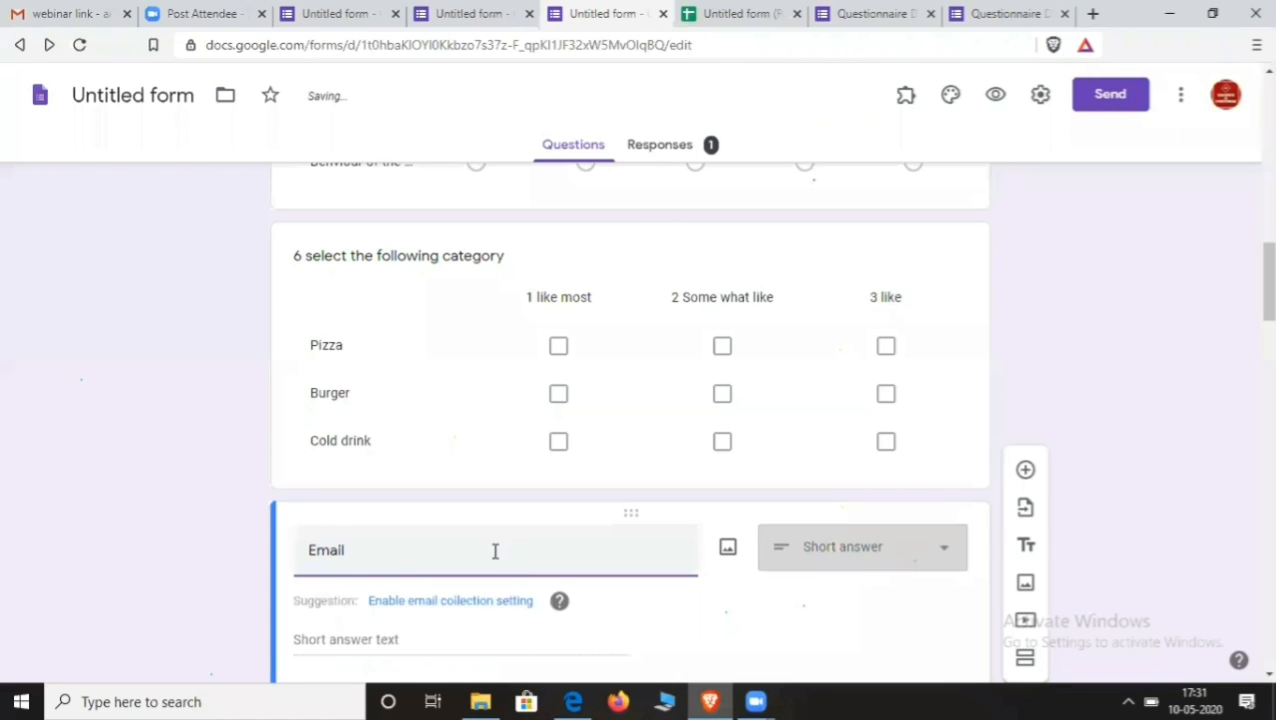
{"action": "scroll", "coordinate": [503, 551], "scroll_direction": "down", "scroll_amount": 2}
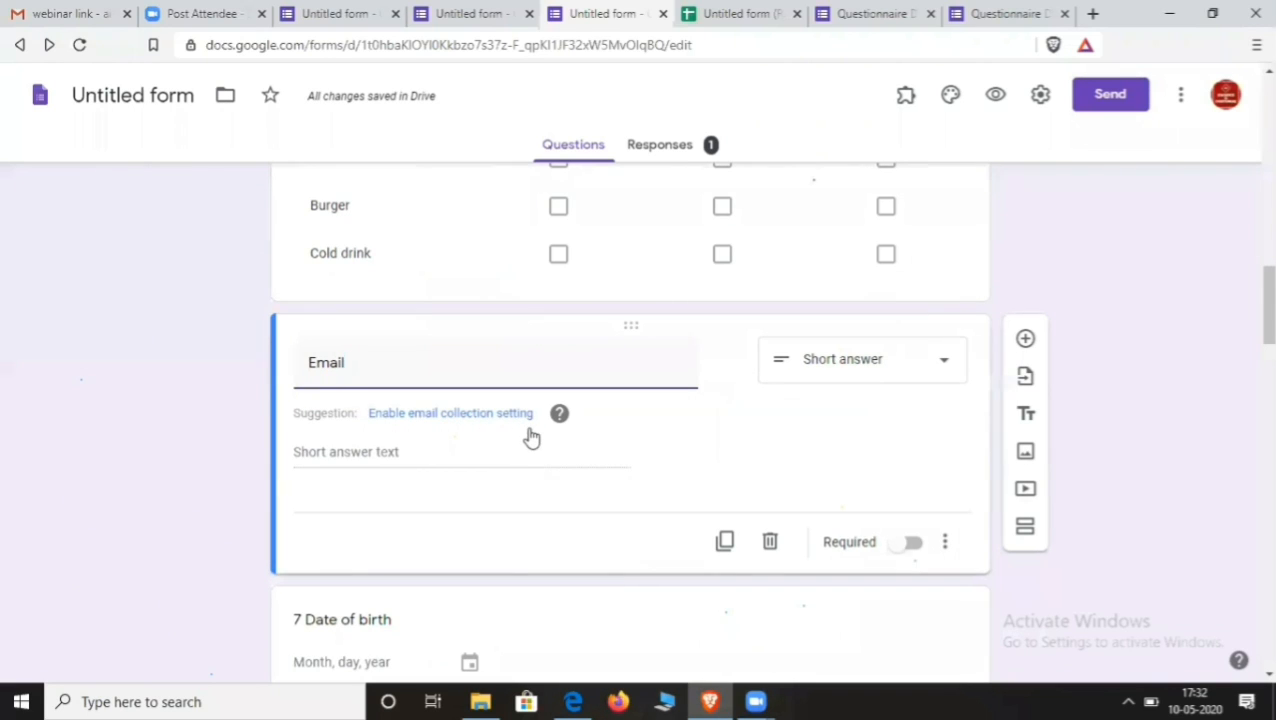
{"action": "left_click", "coordinate": [903, 544]}
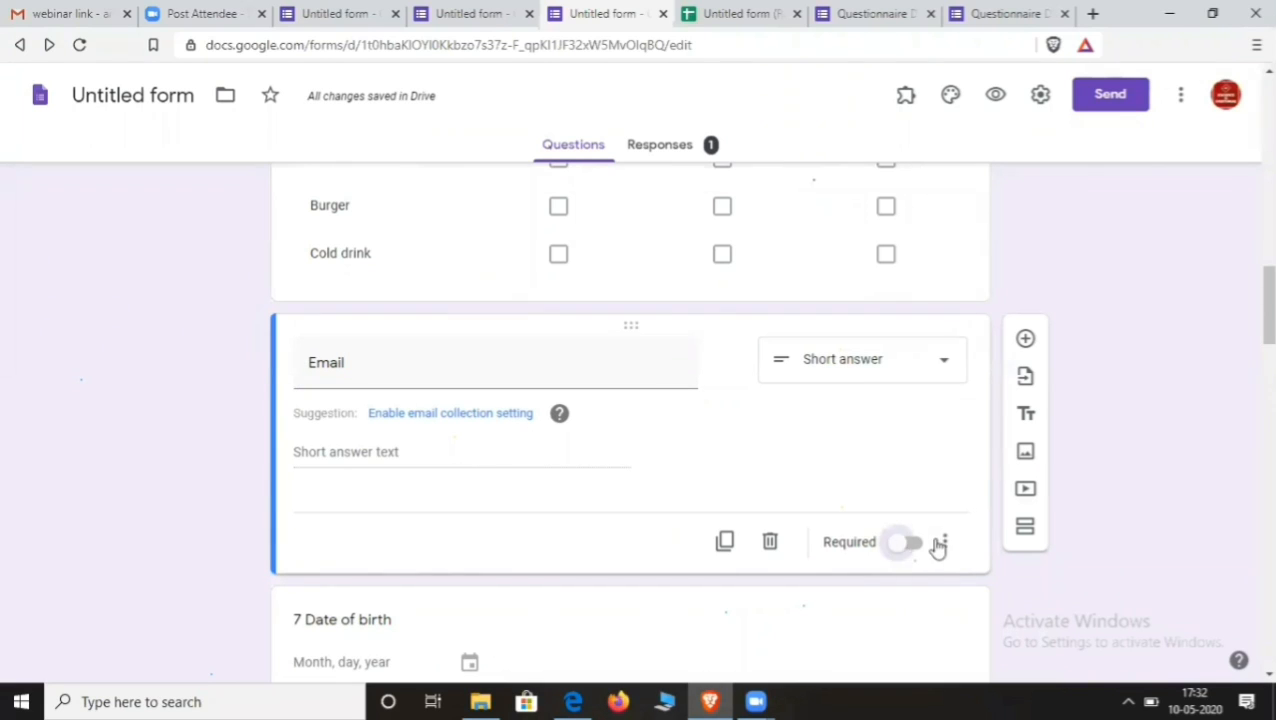
{"action": "left_click", "coordinate": [945, 543]}
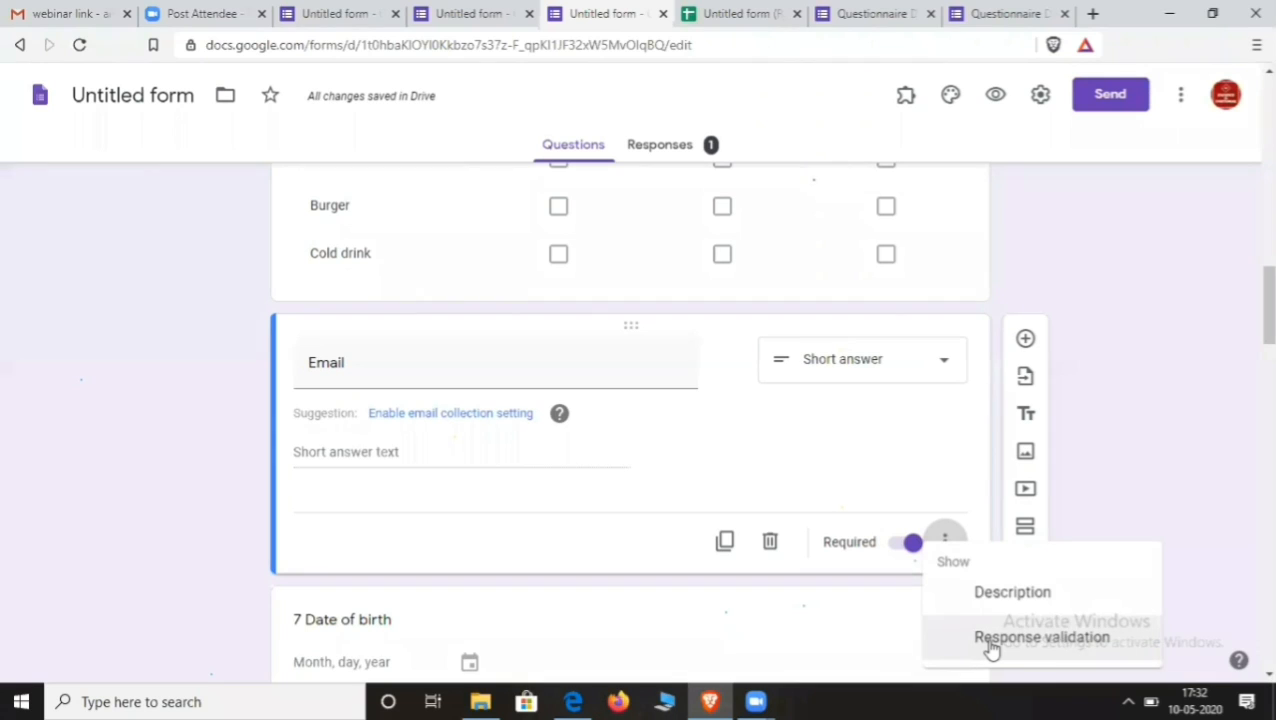
{"action": "left_click", "coordinate": [1040, 637]}
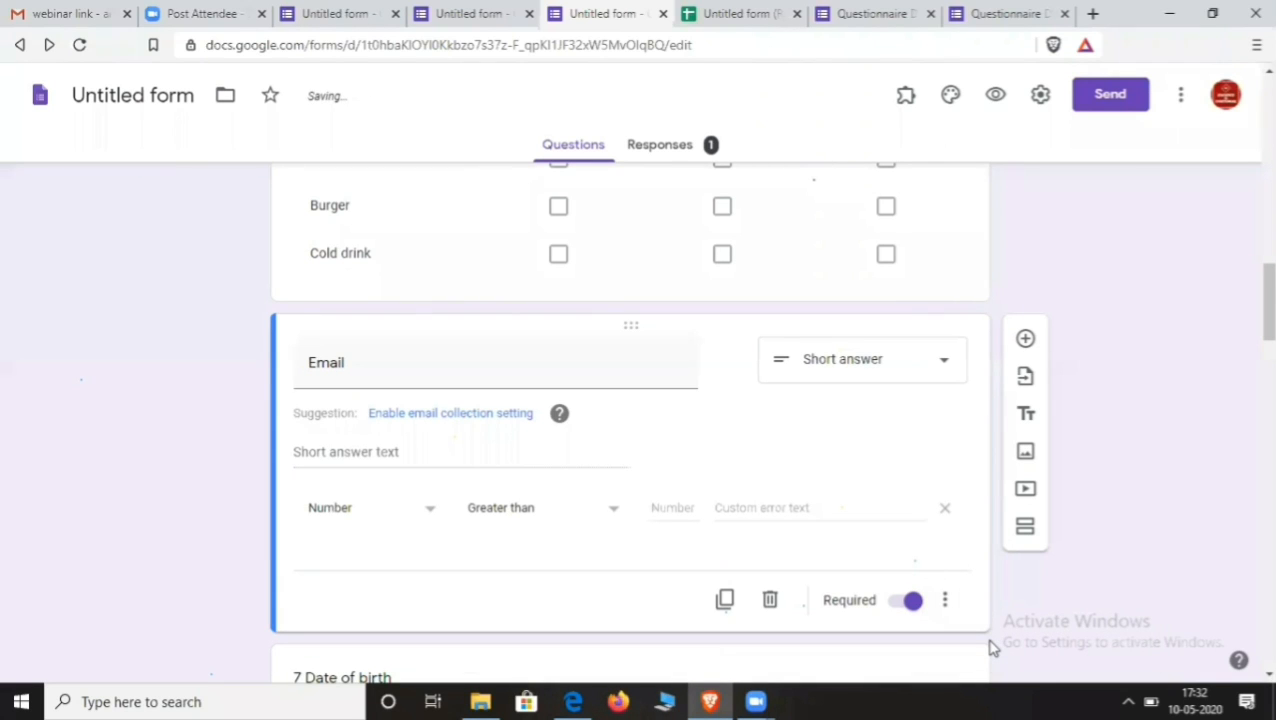